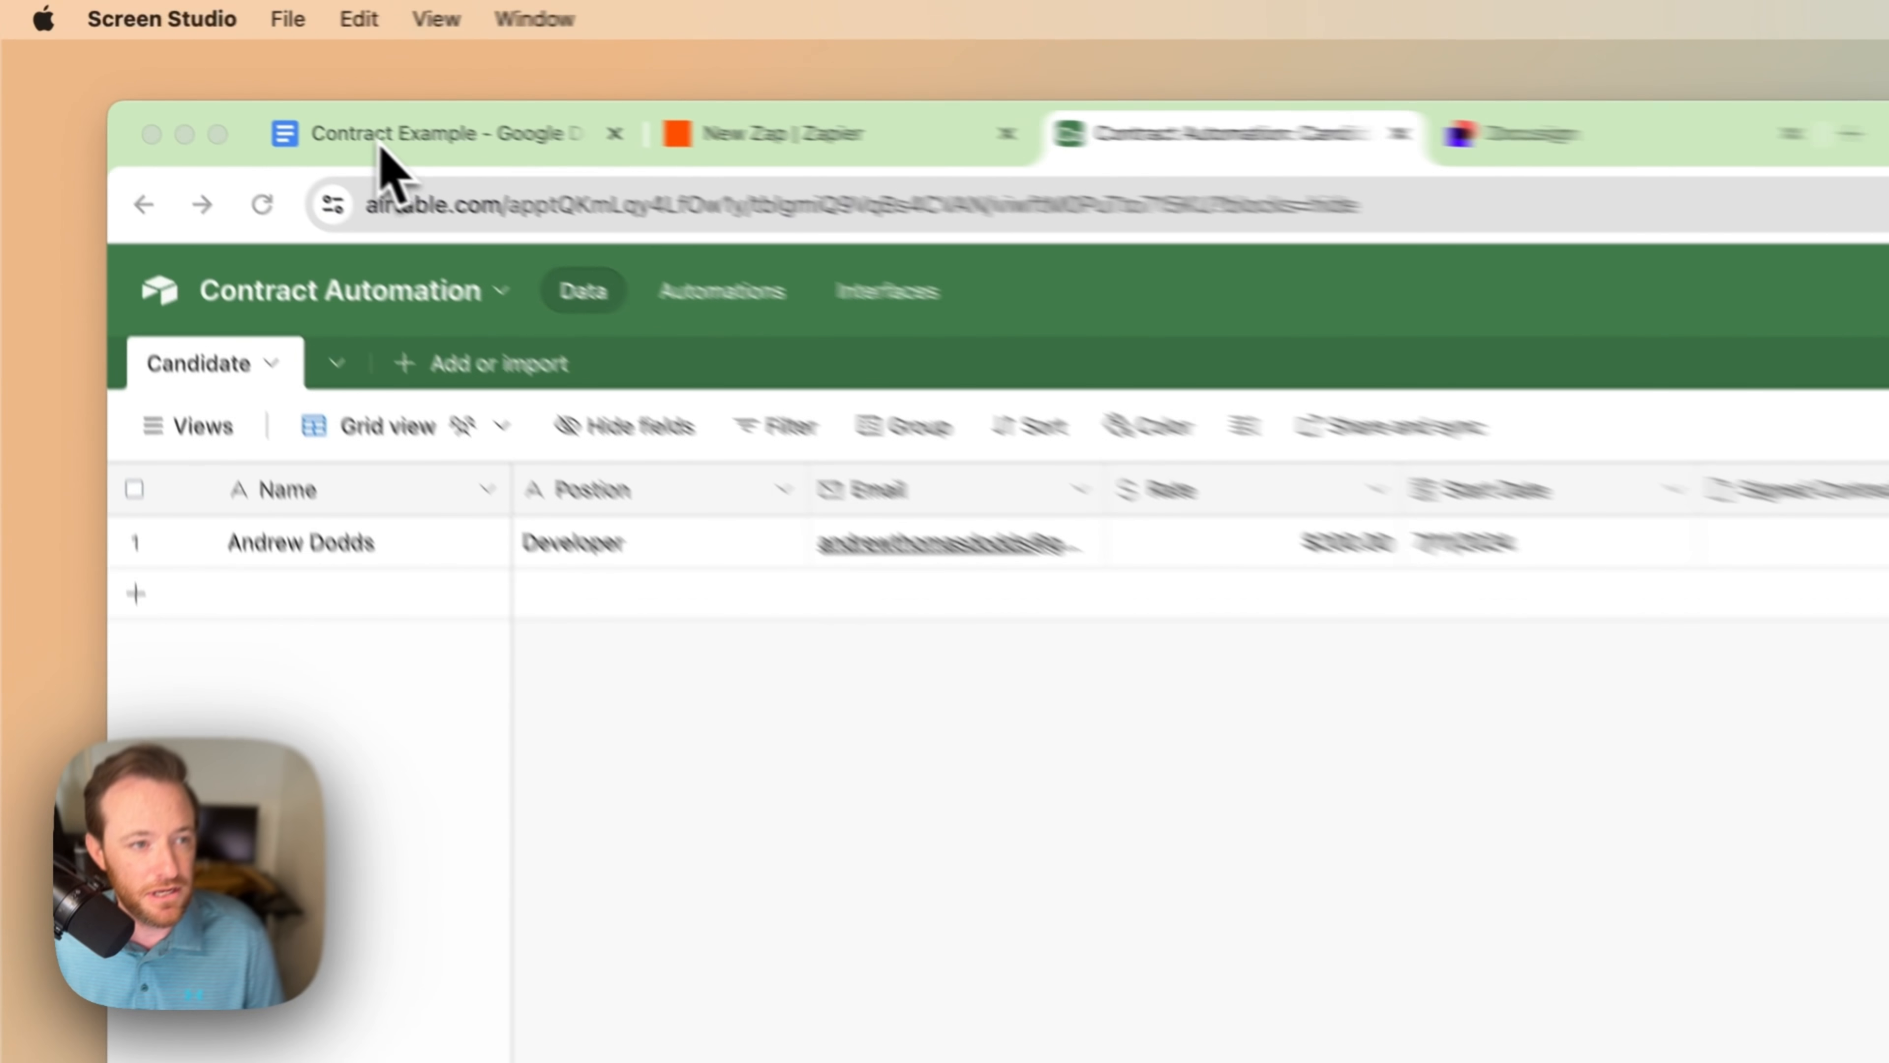
# Step: Open the Contract Example doc and select the start date, role and hourly rate blanks
pyautogui.click(381, 146)
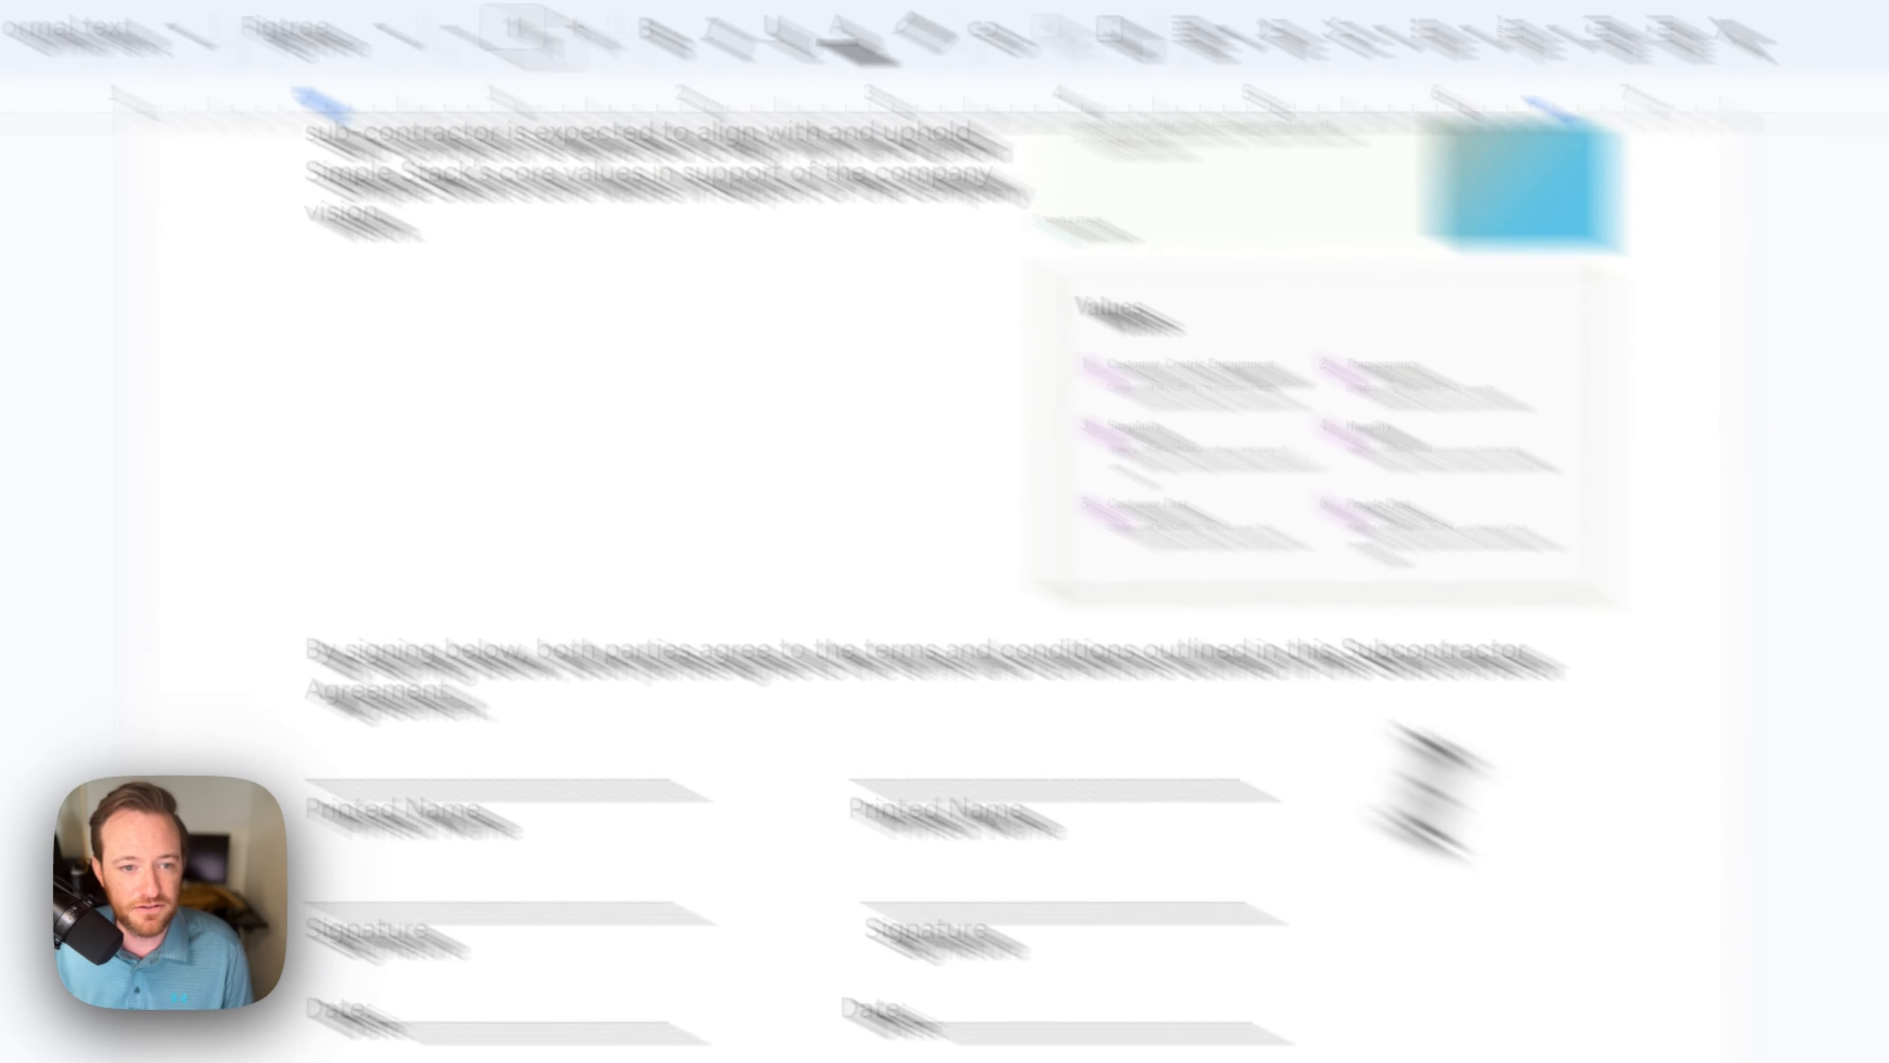
pyautogui.scroll(15, 1277, 637)
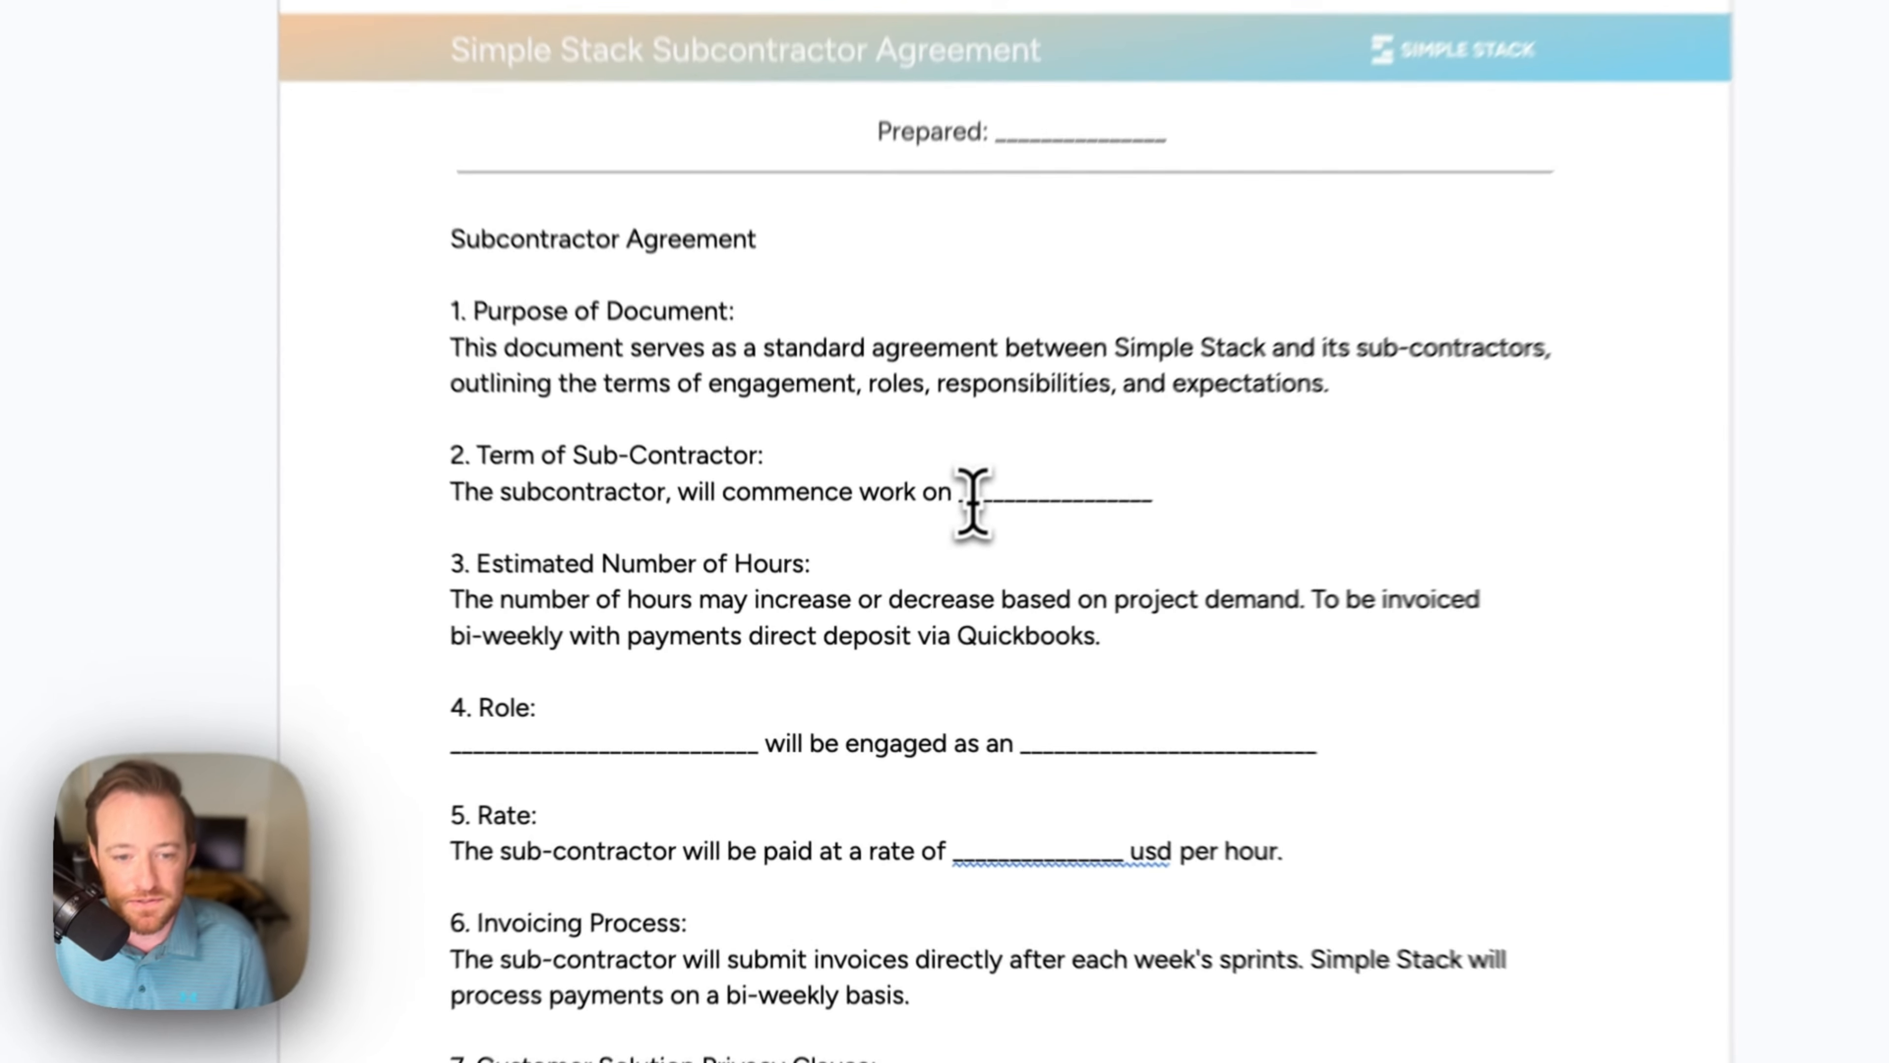
pyautogui.moveTo(889, 591); pyautogui.dragTo(965, 591)
pyautogui.scroll(-1, 1079, 524)
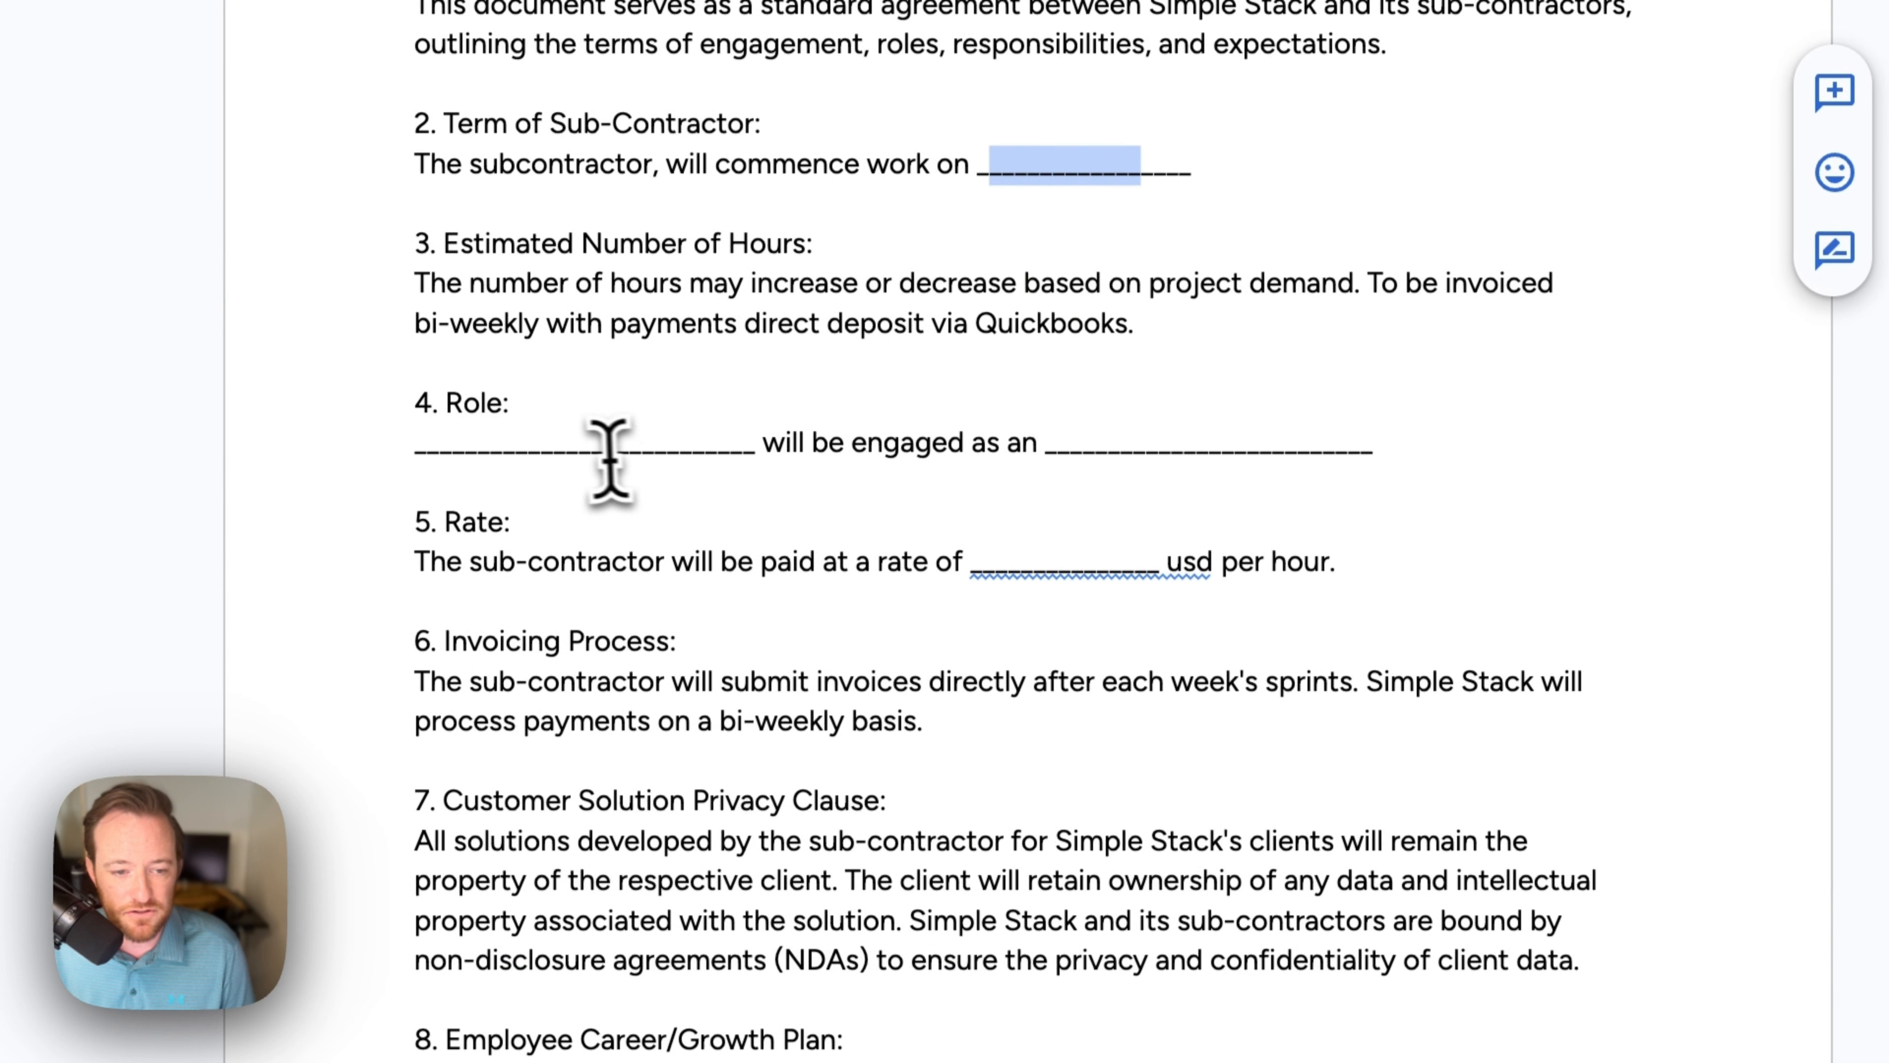
pyautogui.moveTo(592, 445); pyautogui.dragTo(717, 446)
pyautogui.moveTo(1095, 443); pyautogui.dragTo(1298, 444)
pyautogui.scroll(-3, 1184, 498)
pyautogui.doubleClick(1015, 395)
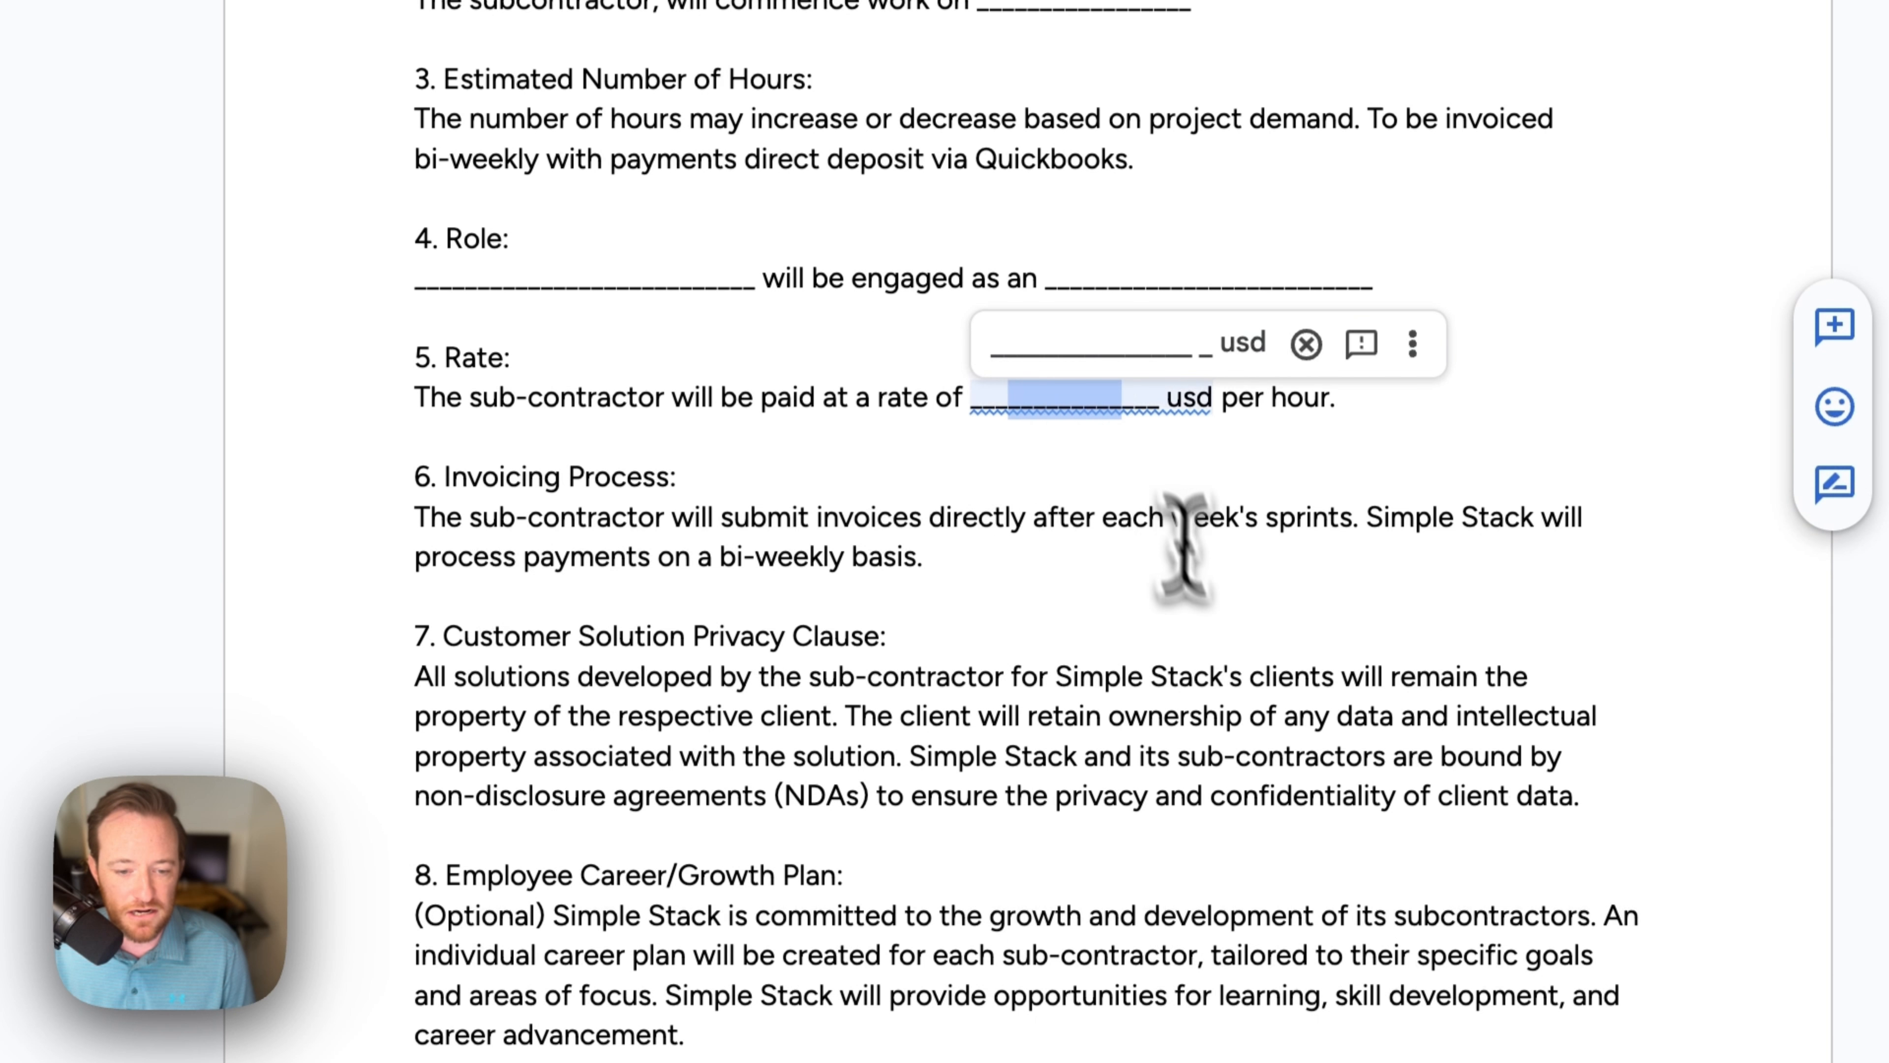
pyautogui.scroll(-20, 1215, 633)
pyautogui.scroll(20, 1236, 688)
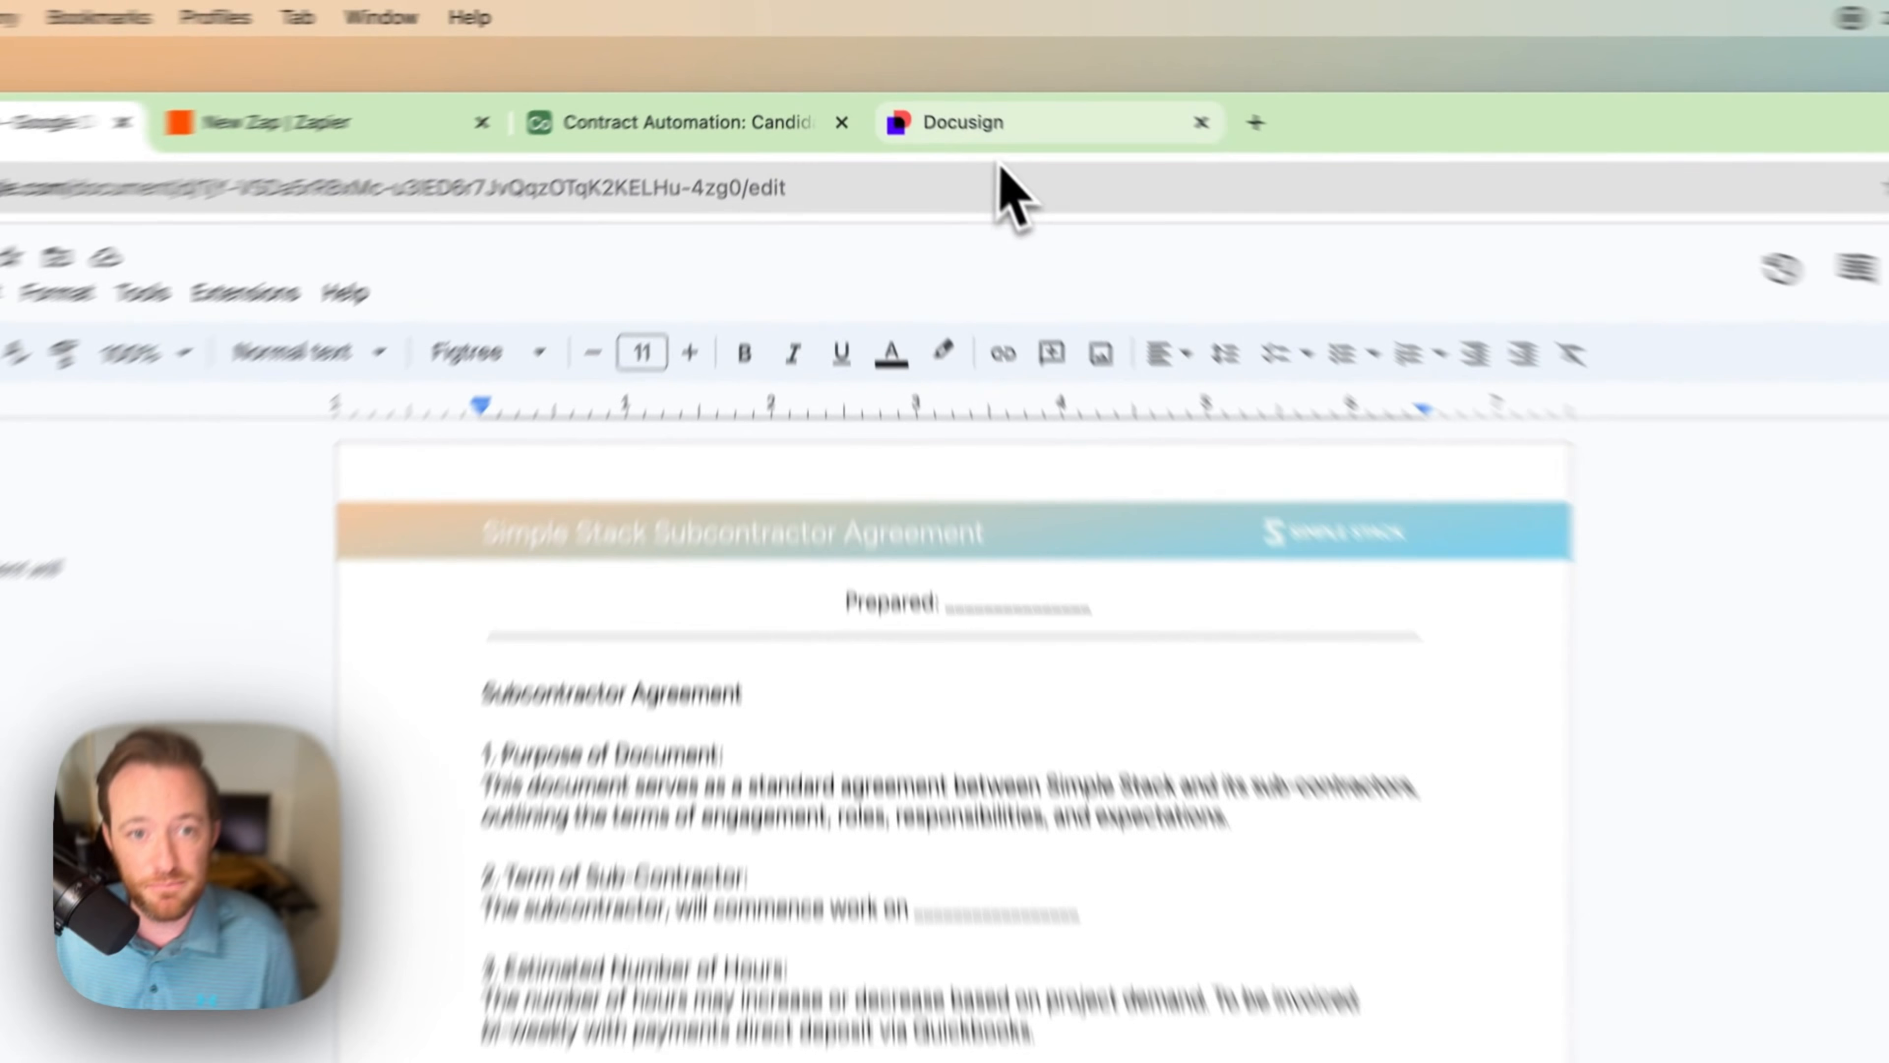
# Step: Create a new DocuSign template named 'Subcontractor Agreement' and open its UPLOAD source options
pyautogui.click(923, 81)
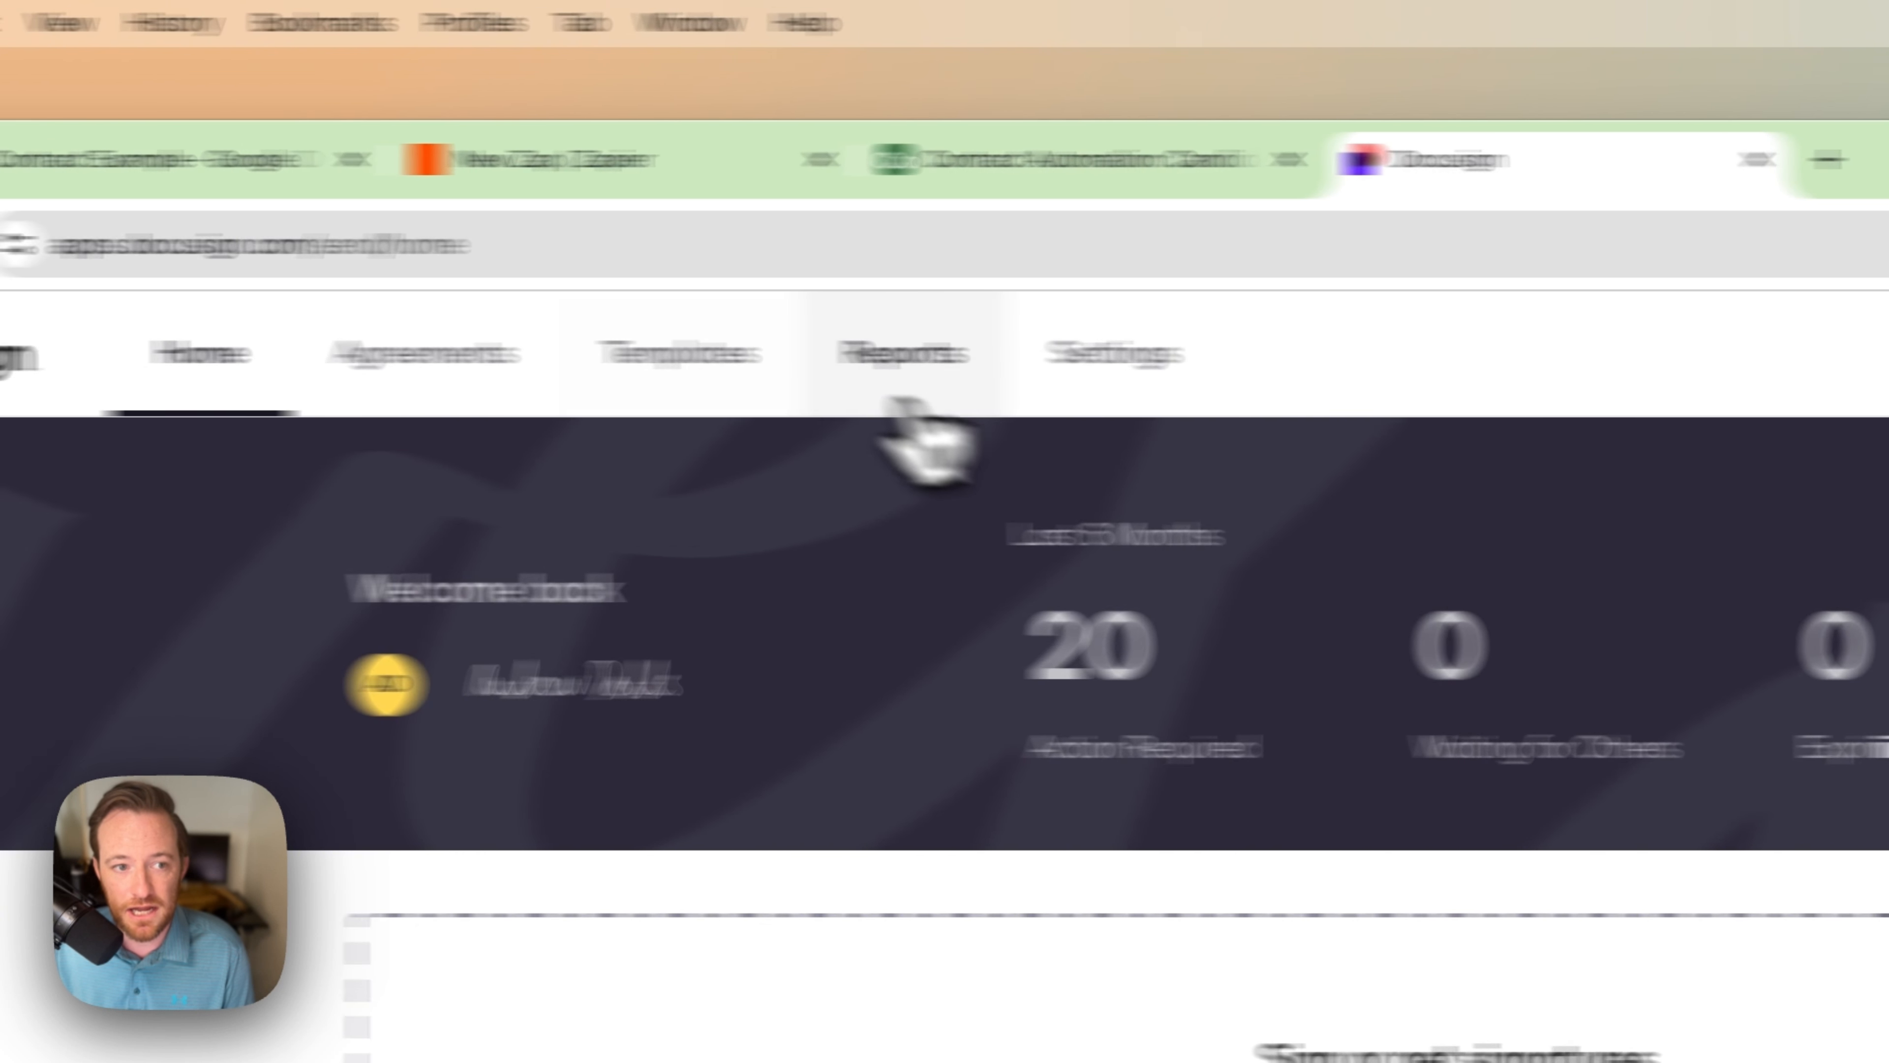
pyautogui.click(703, 366)
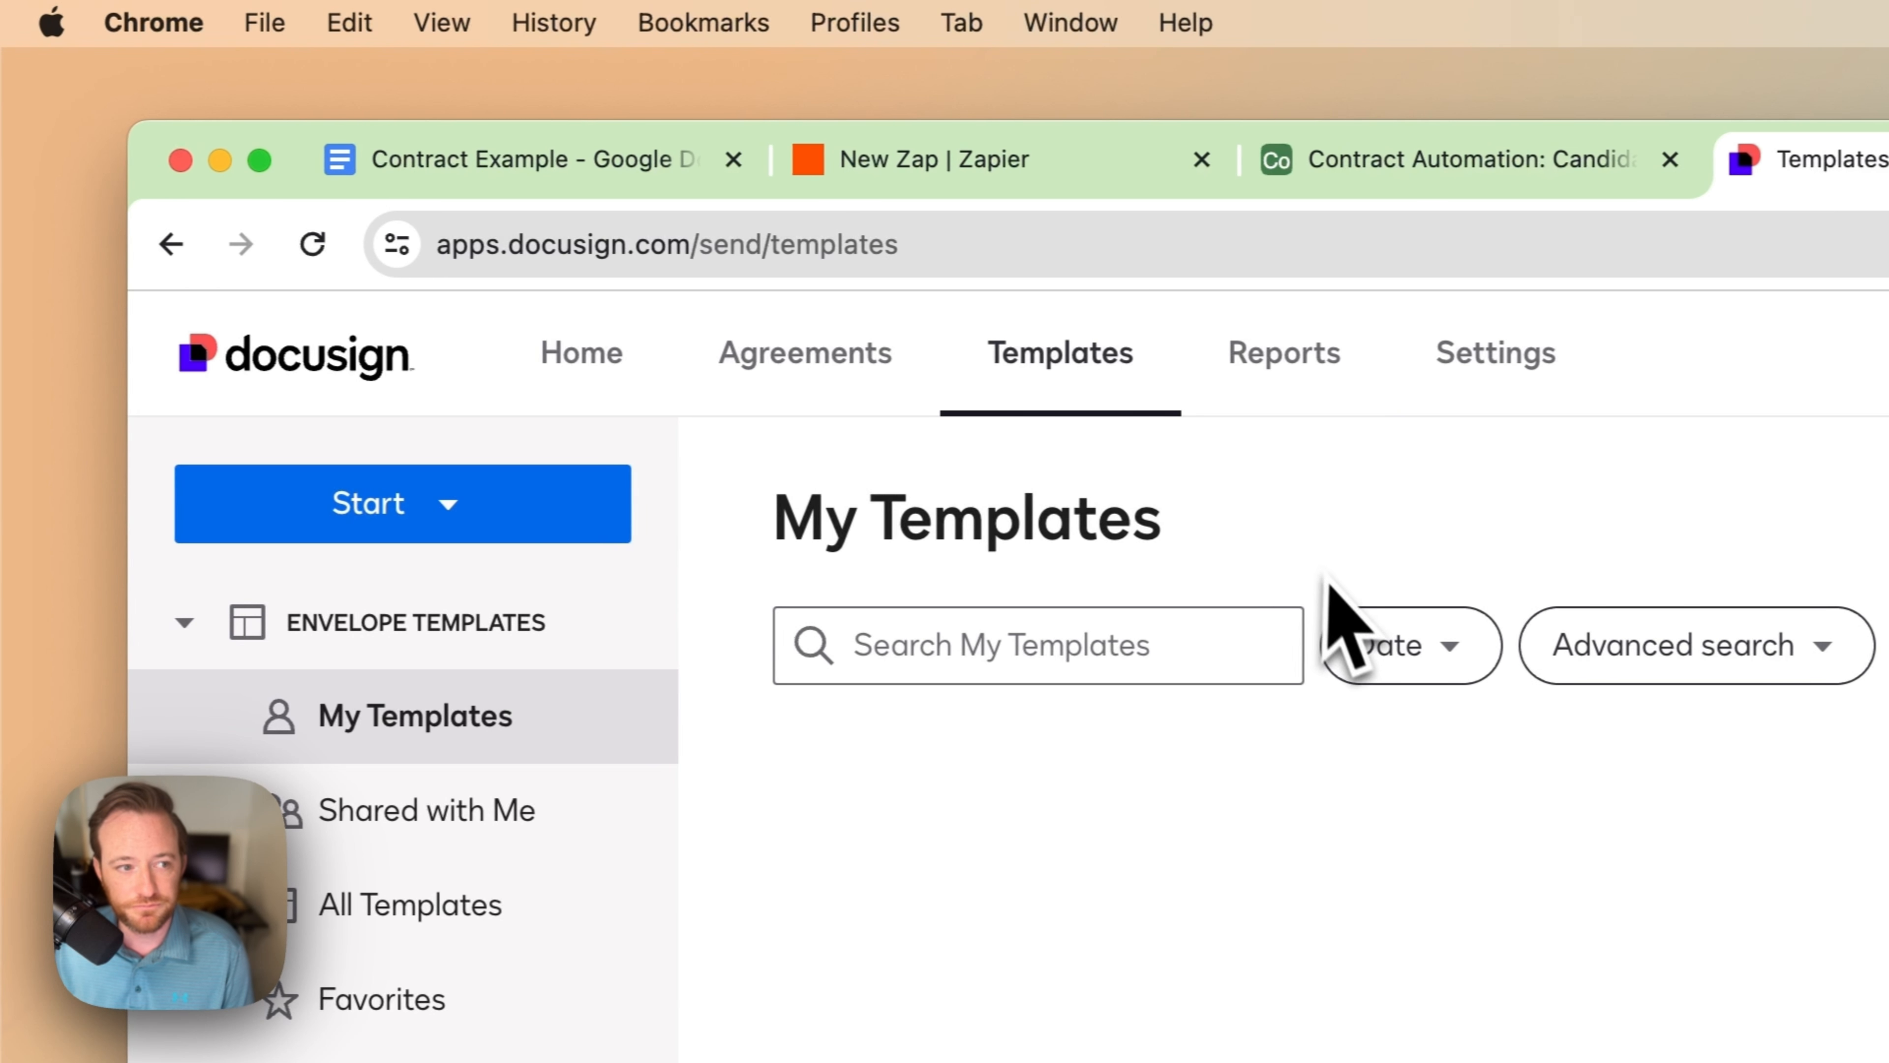
pyautogui.click(513, 529)
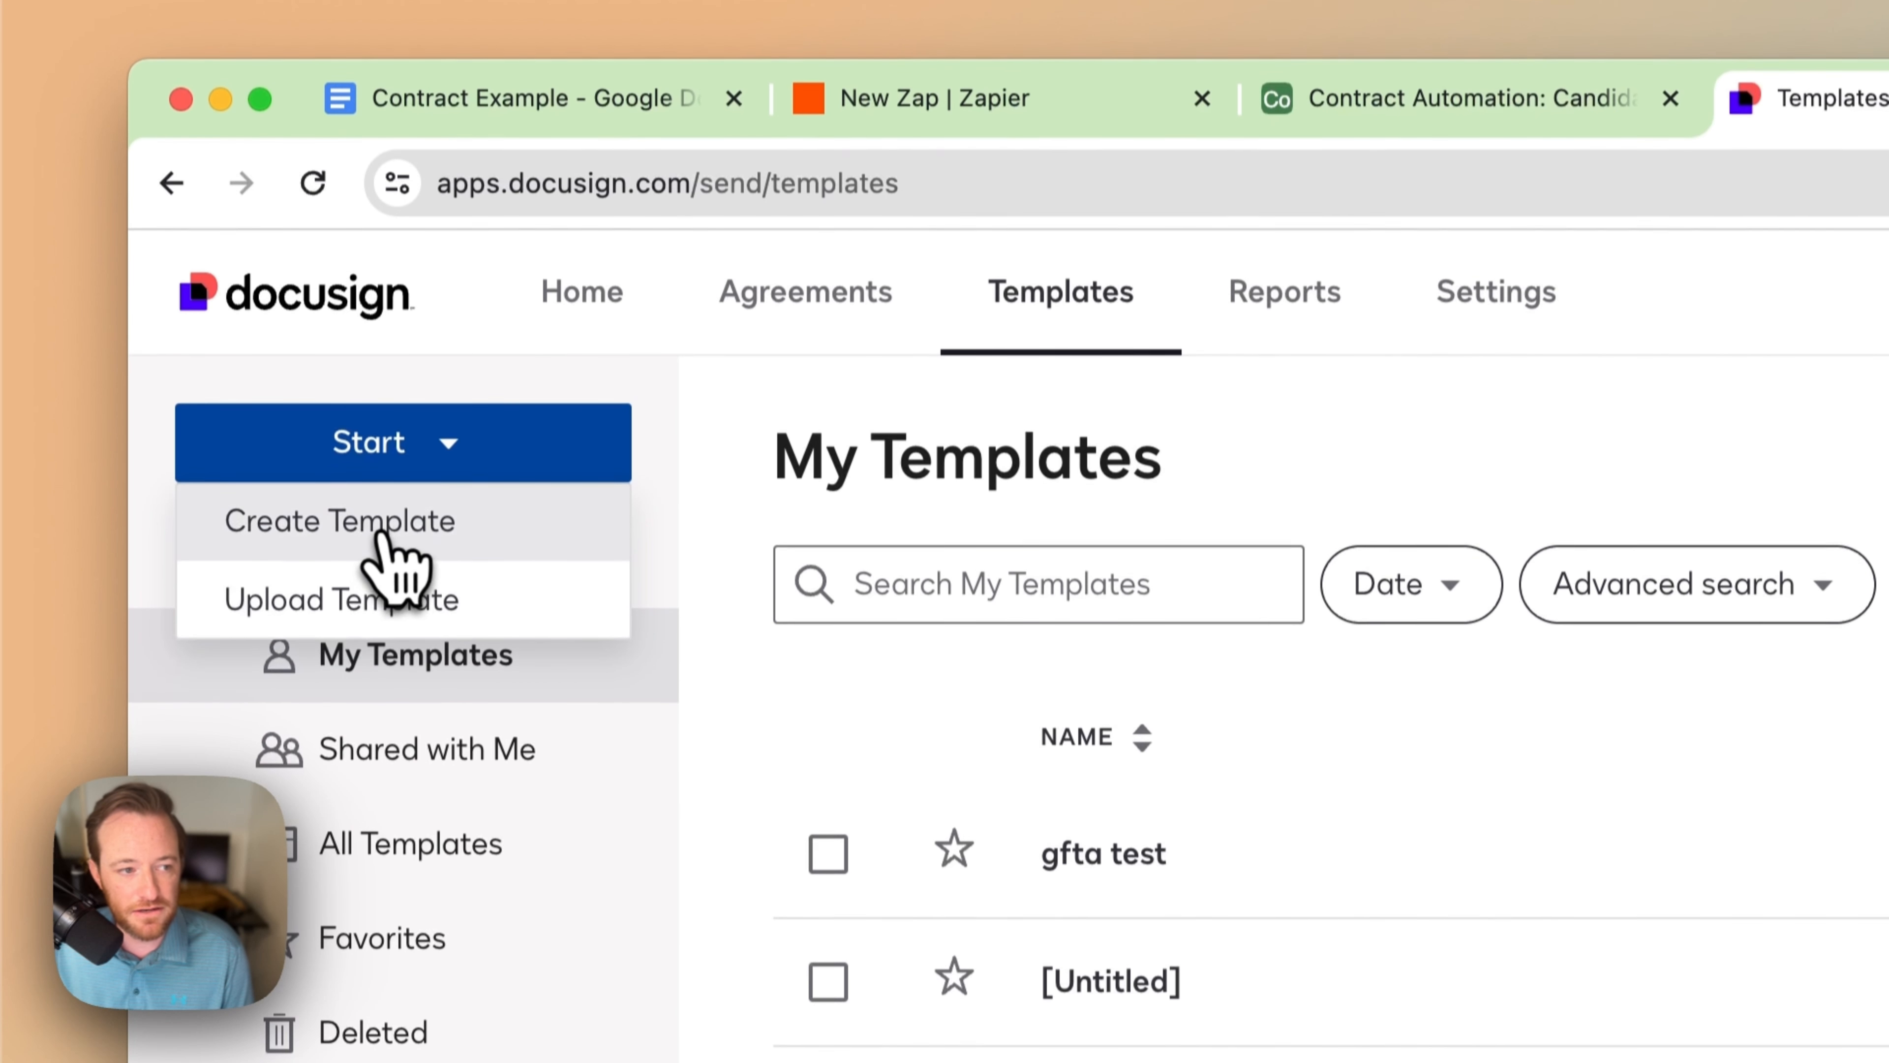
pyautogui.click(372, 584)
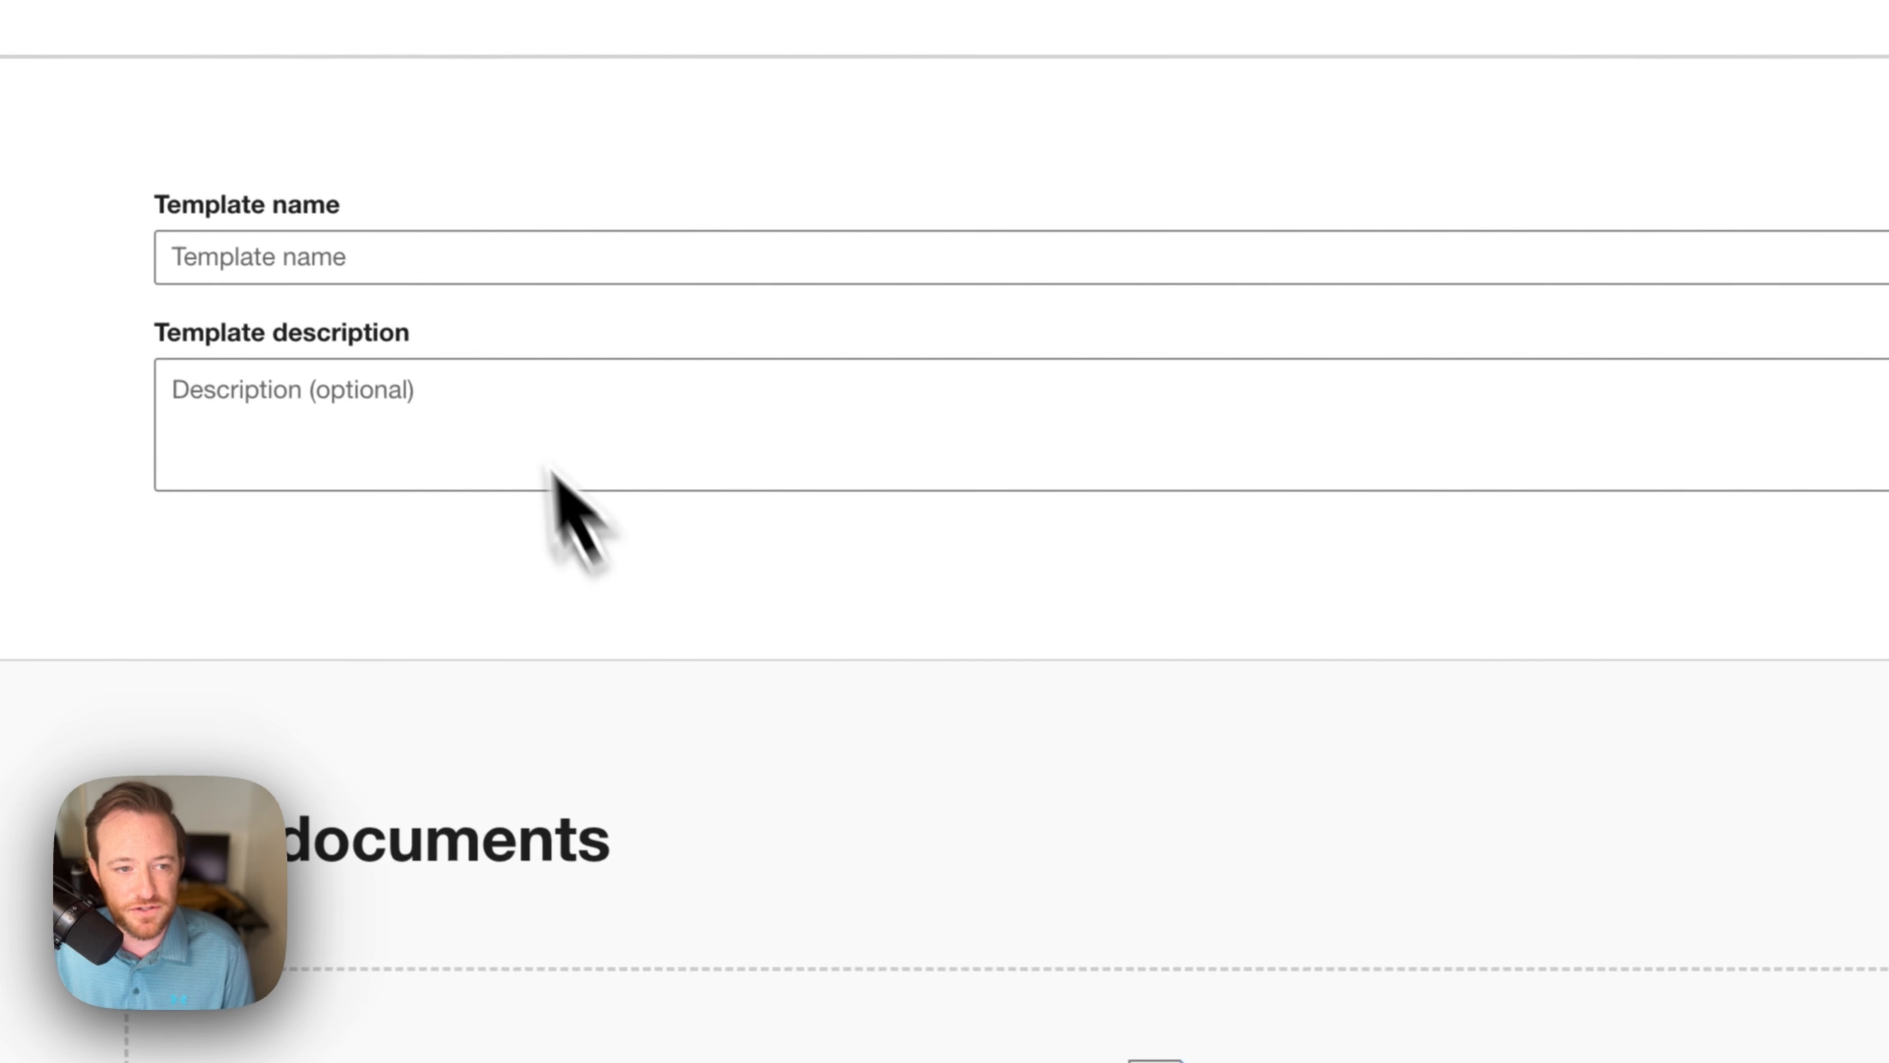
pyautogui.click(487, 261)
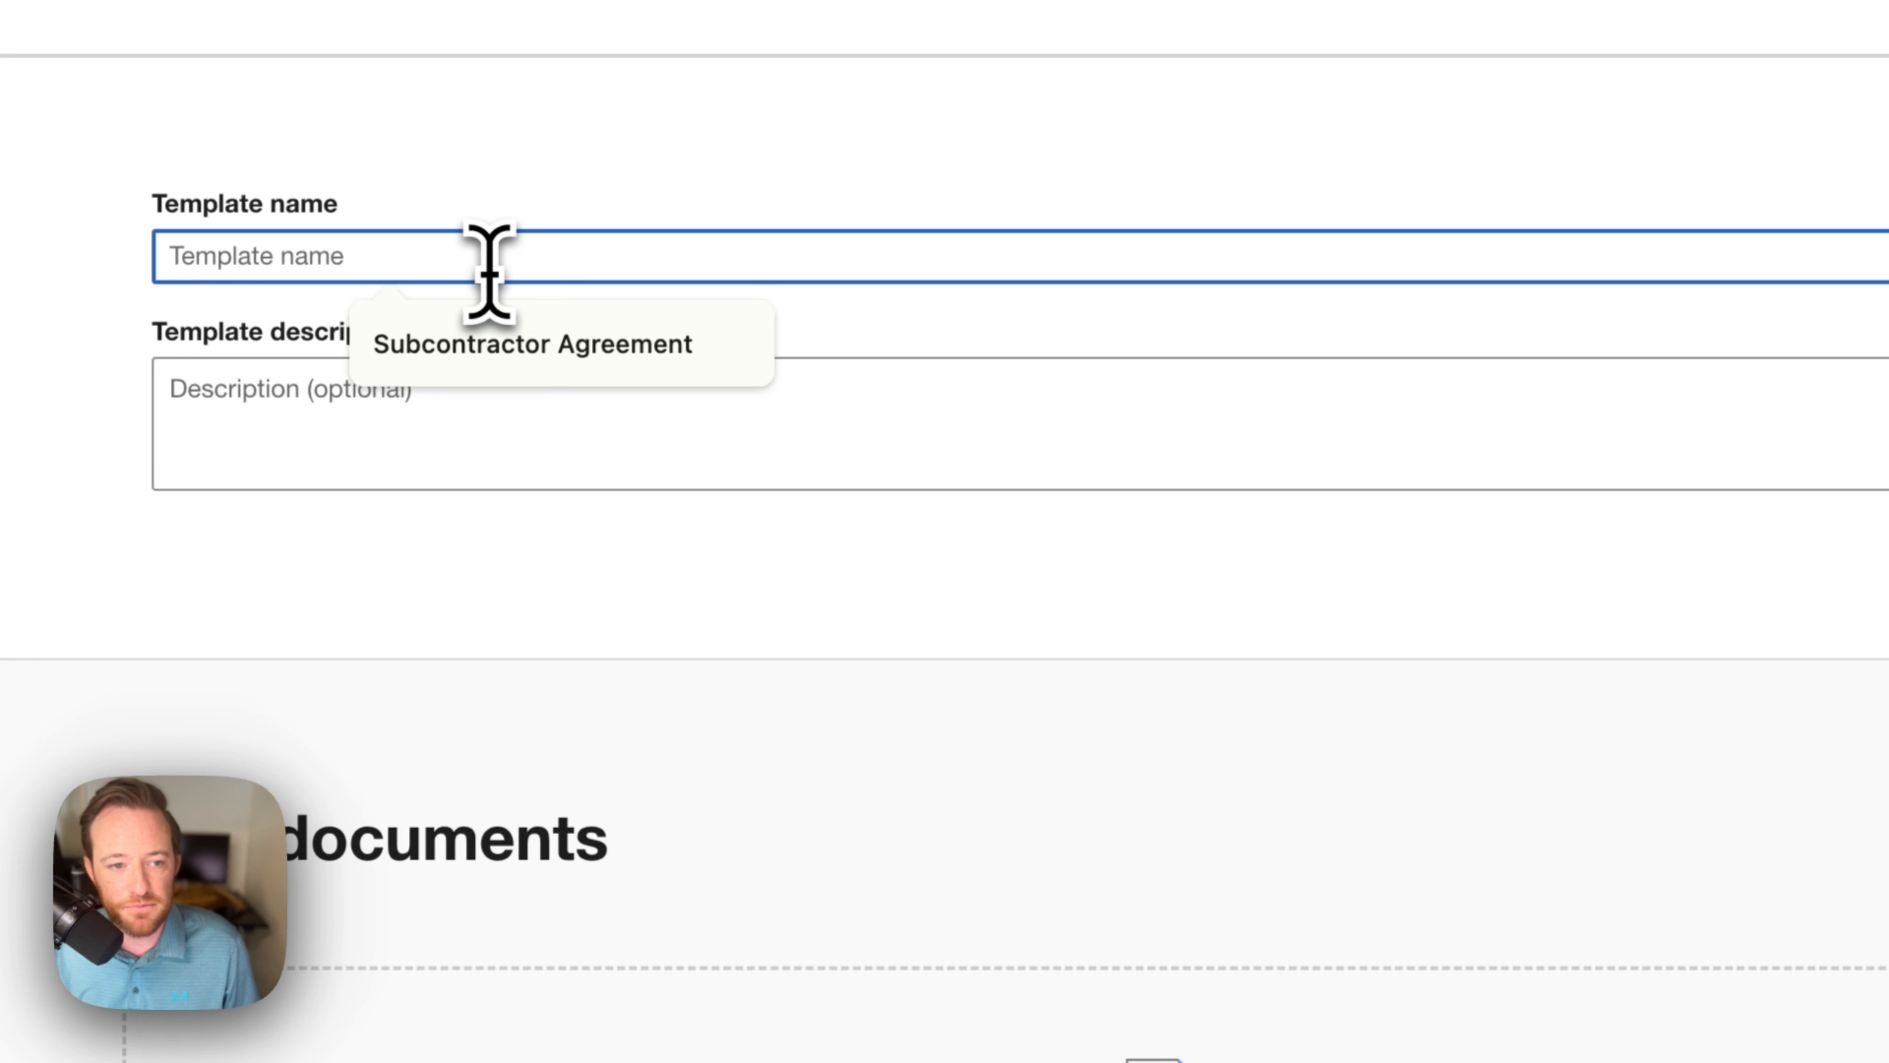
pyautogui.click(529, 344)
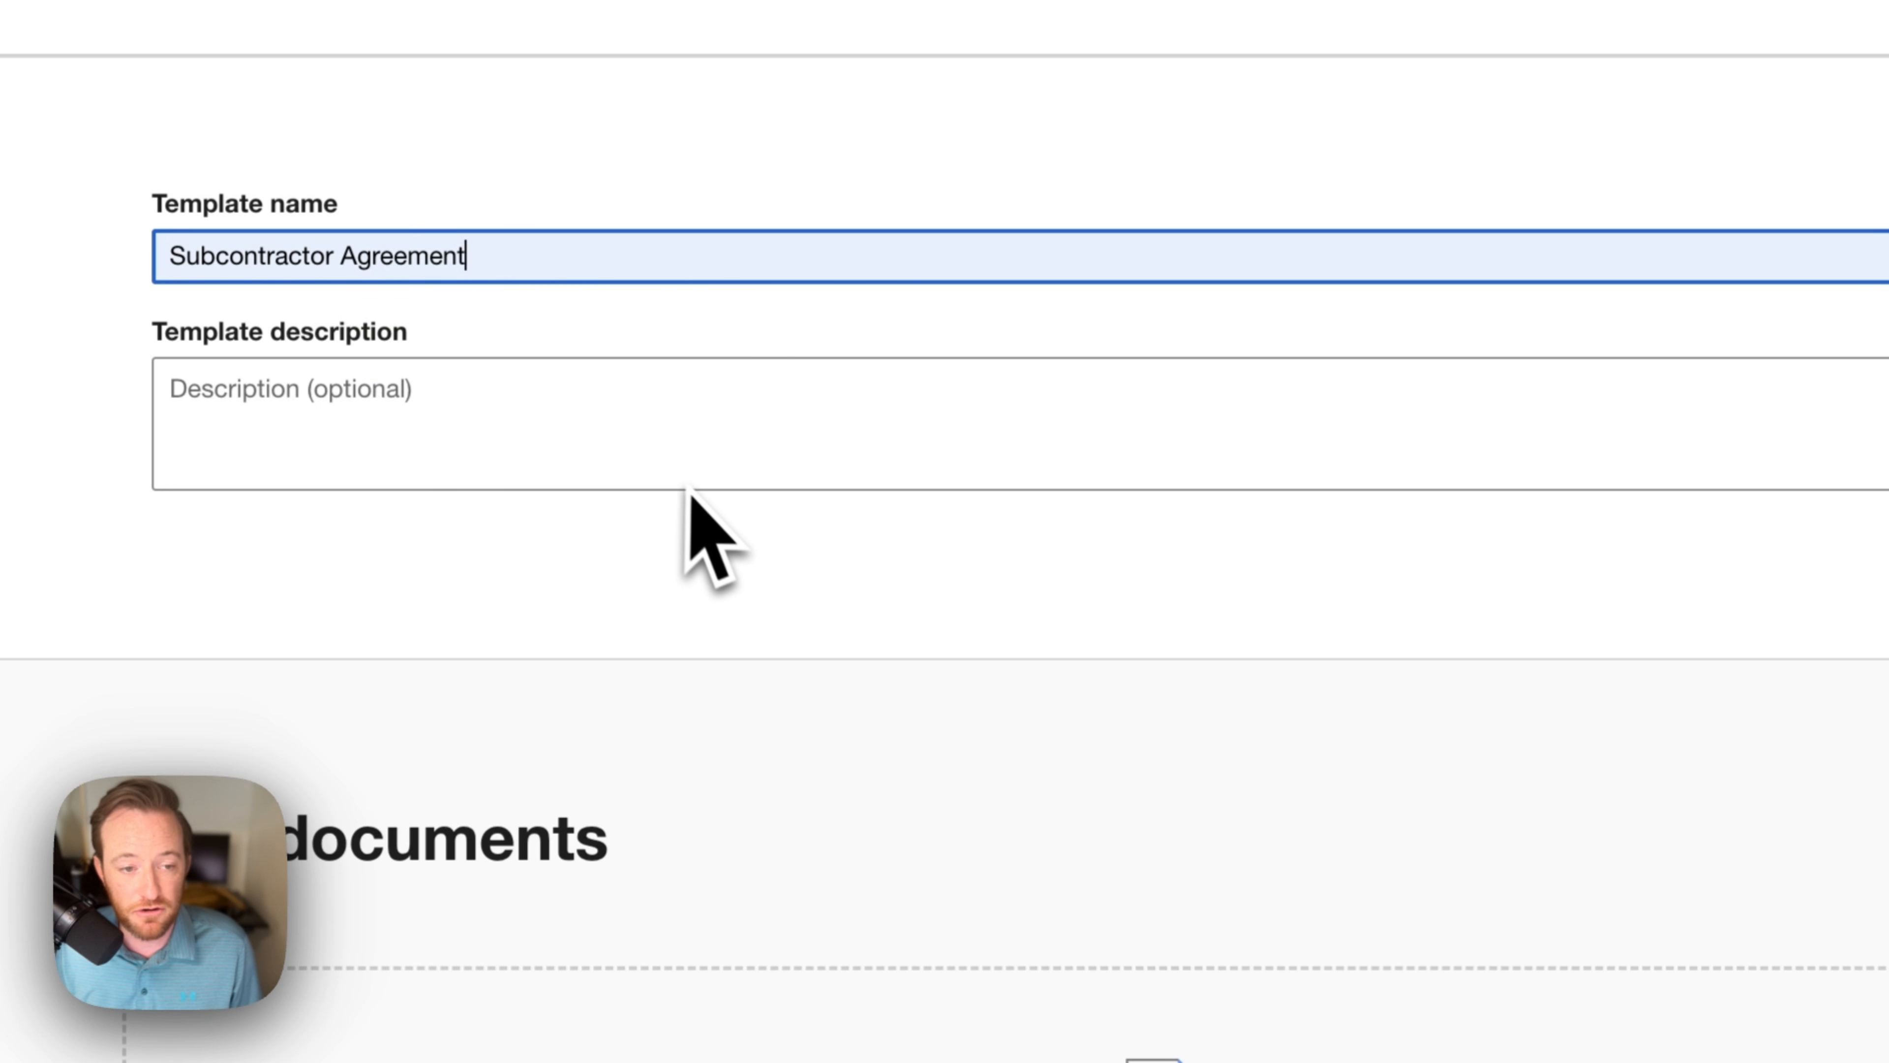
pyautogui.click(899, 793)
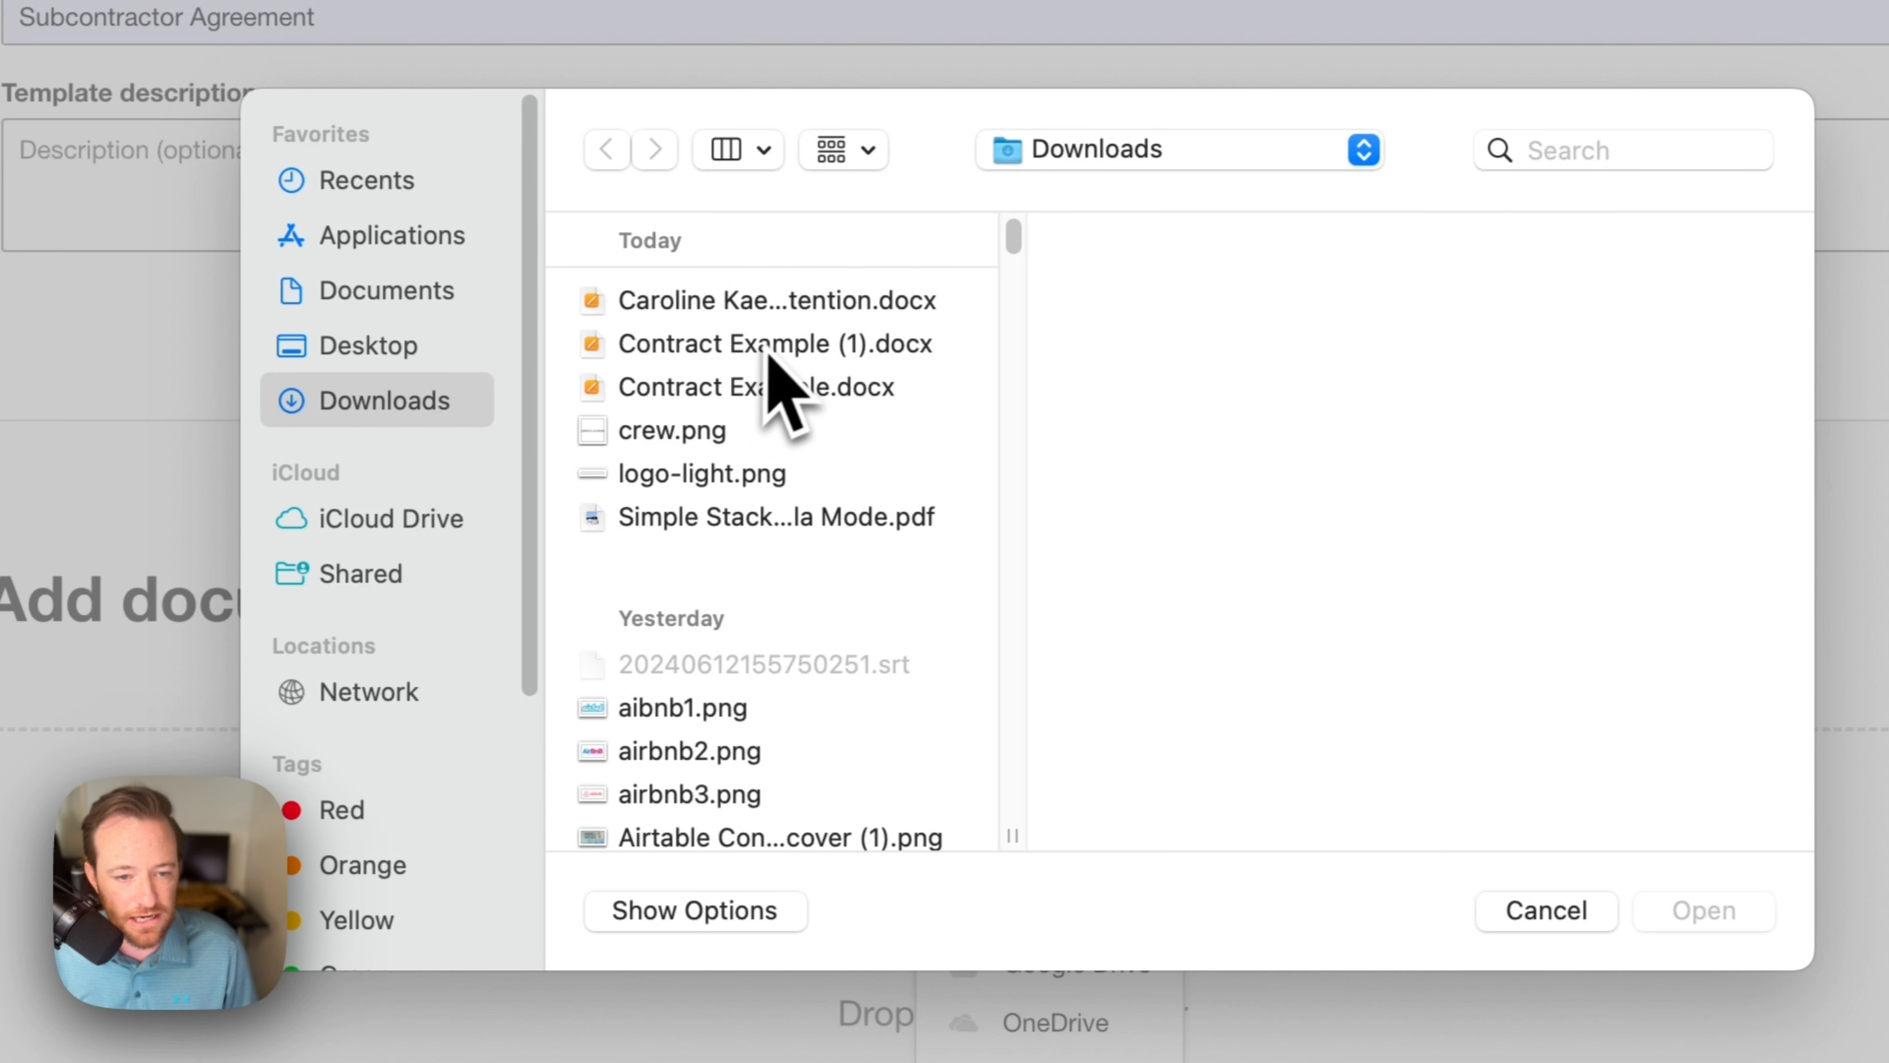
# Step: Upload Contract Example (1).docx from Desktop and expand the Add recipients section
pyautogui.click(768, 349)
pyautogui.click(1654, 885)
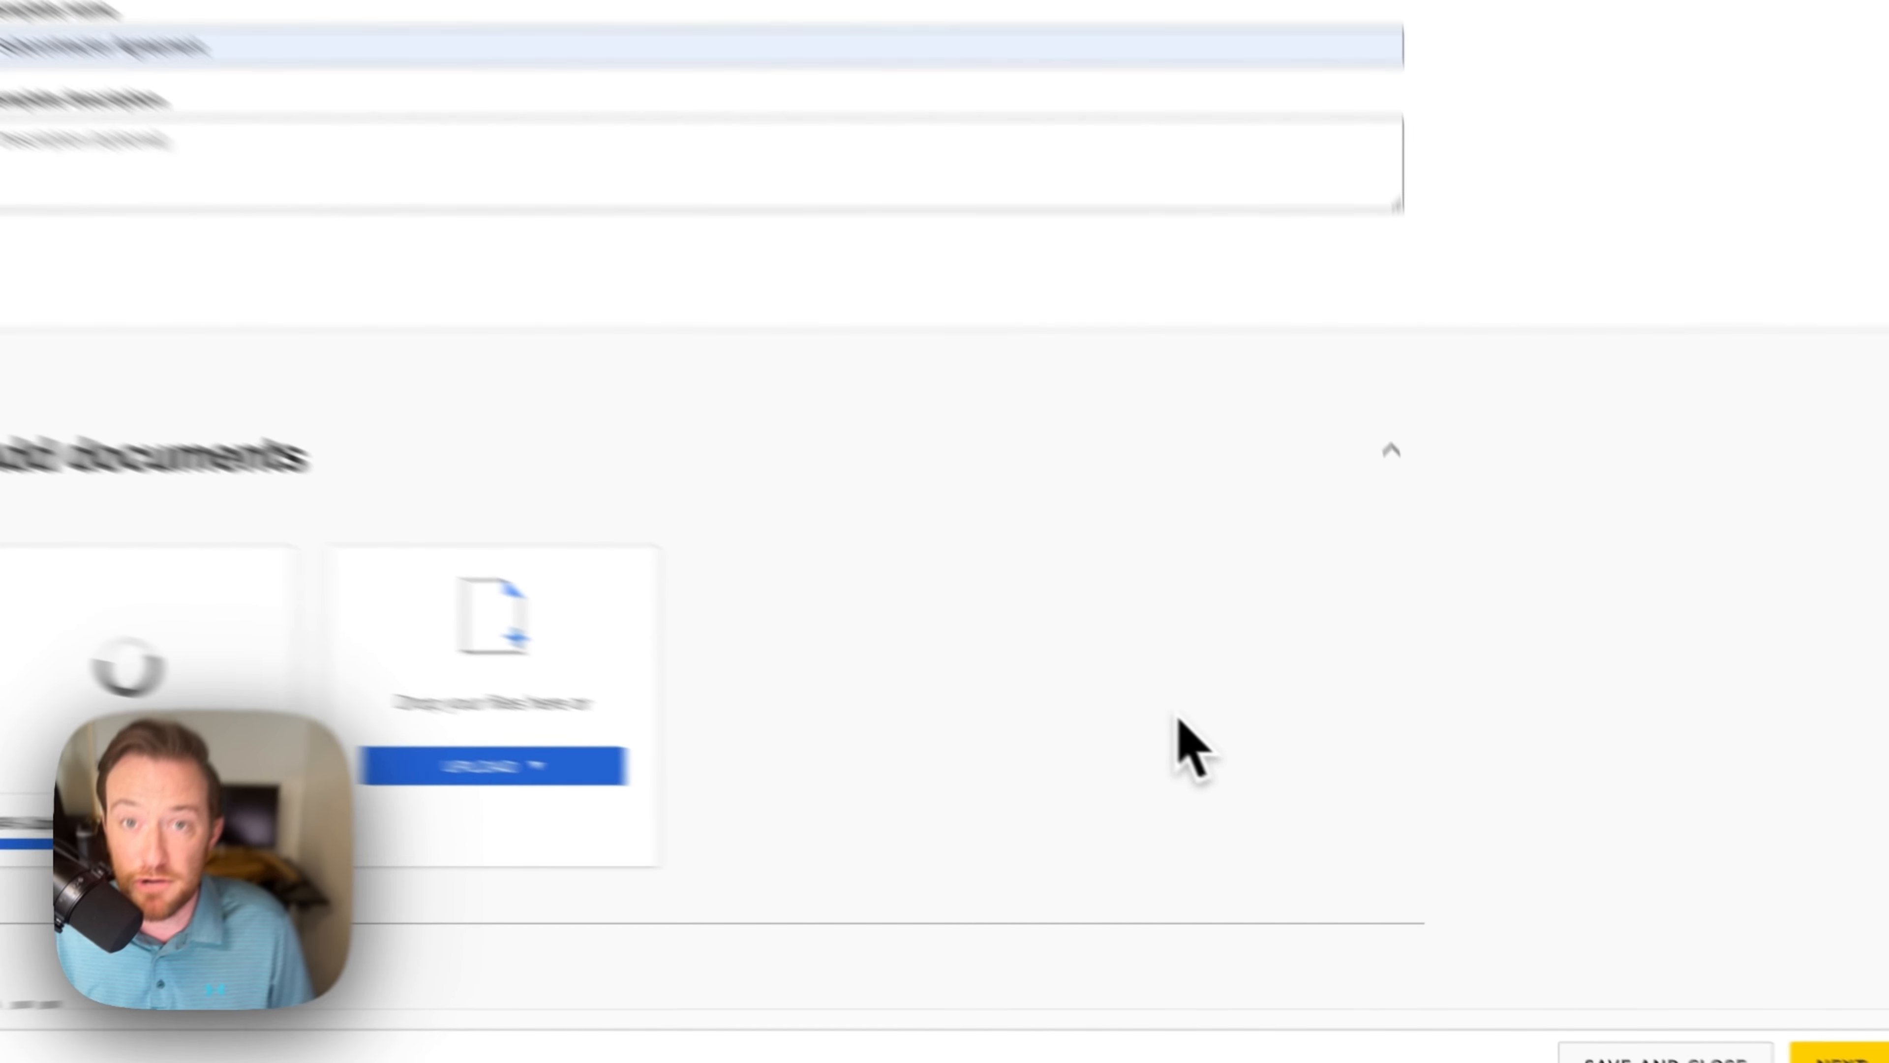
pyautogui.scroll(-5, 1050, 632)
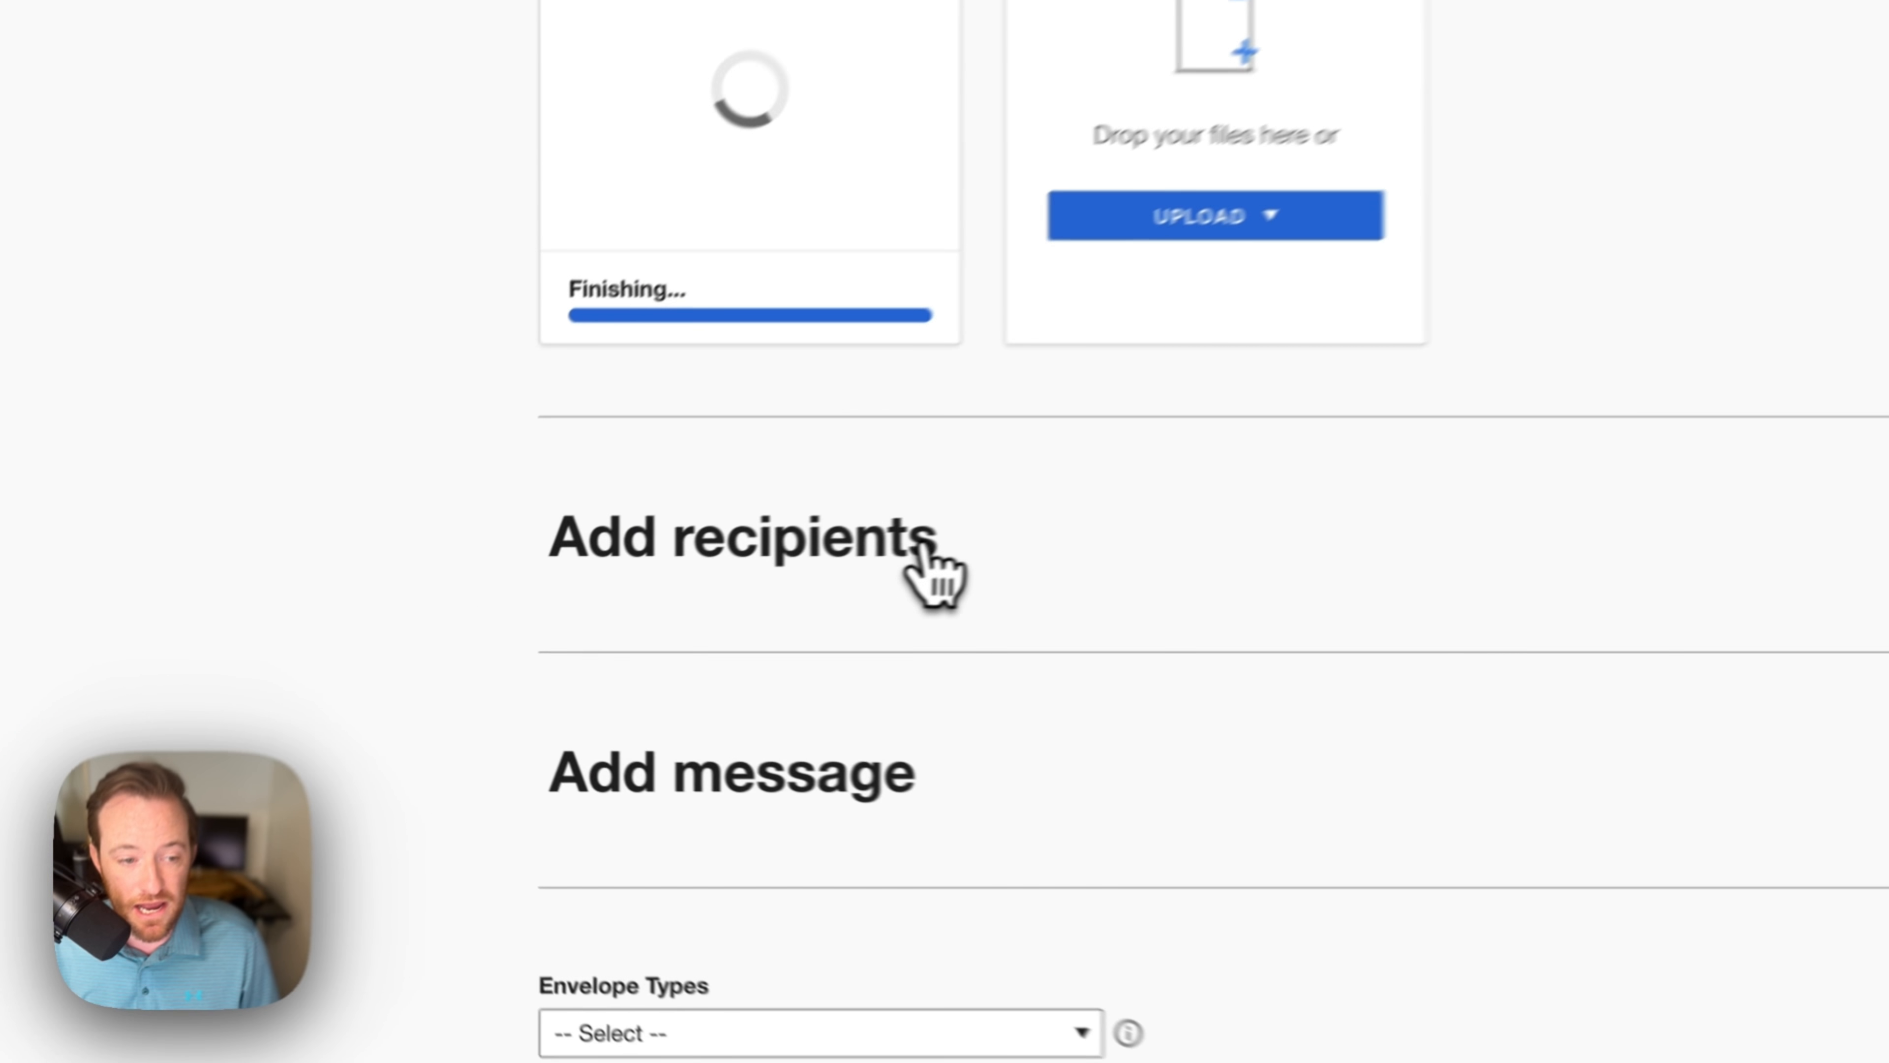
pyautogui.click(933, 576)
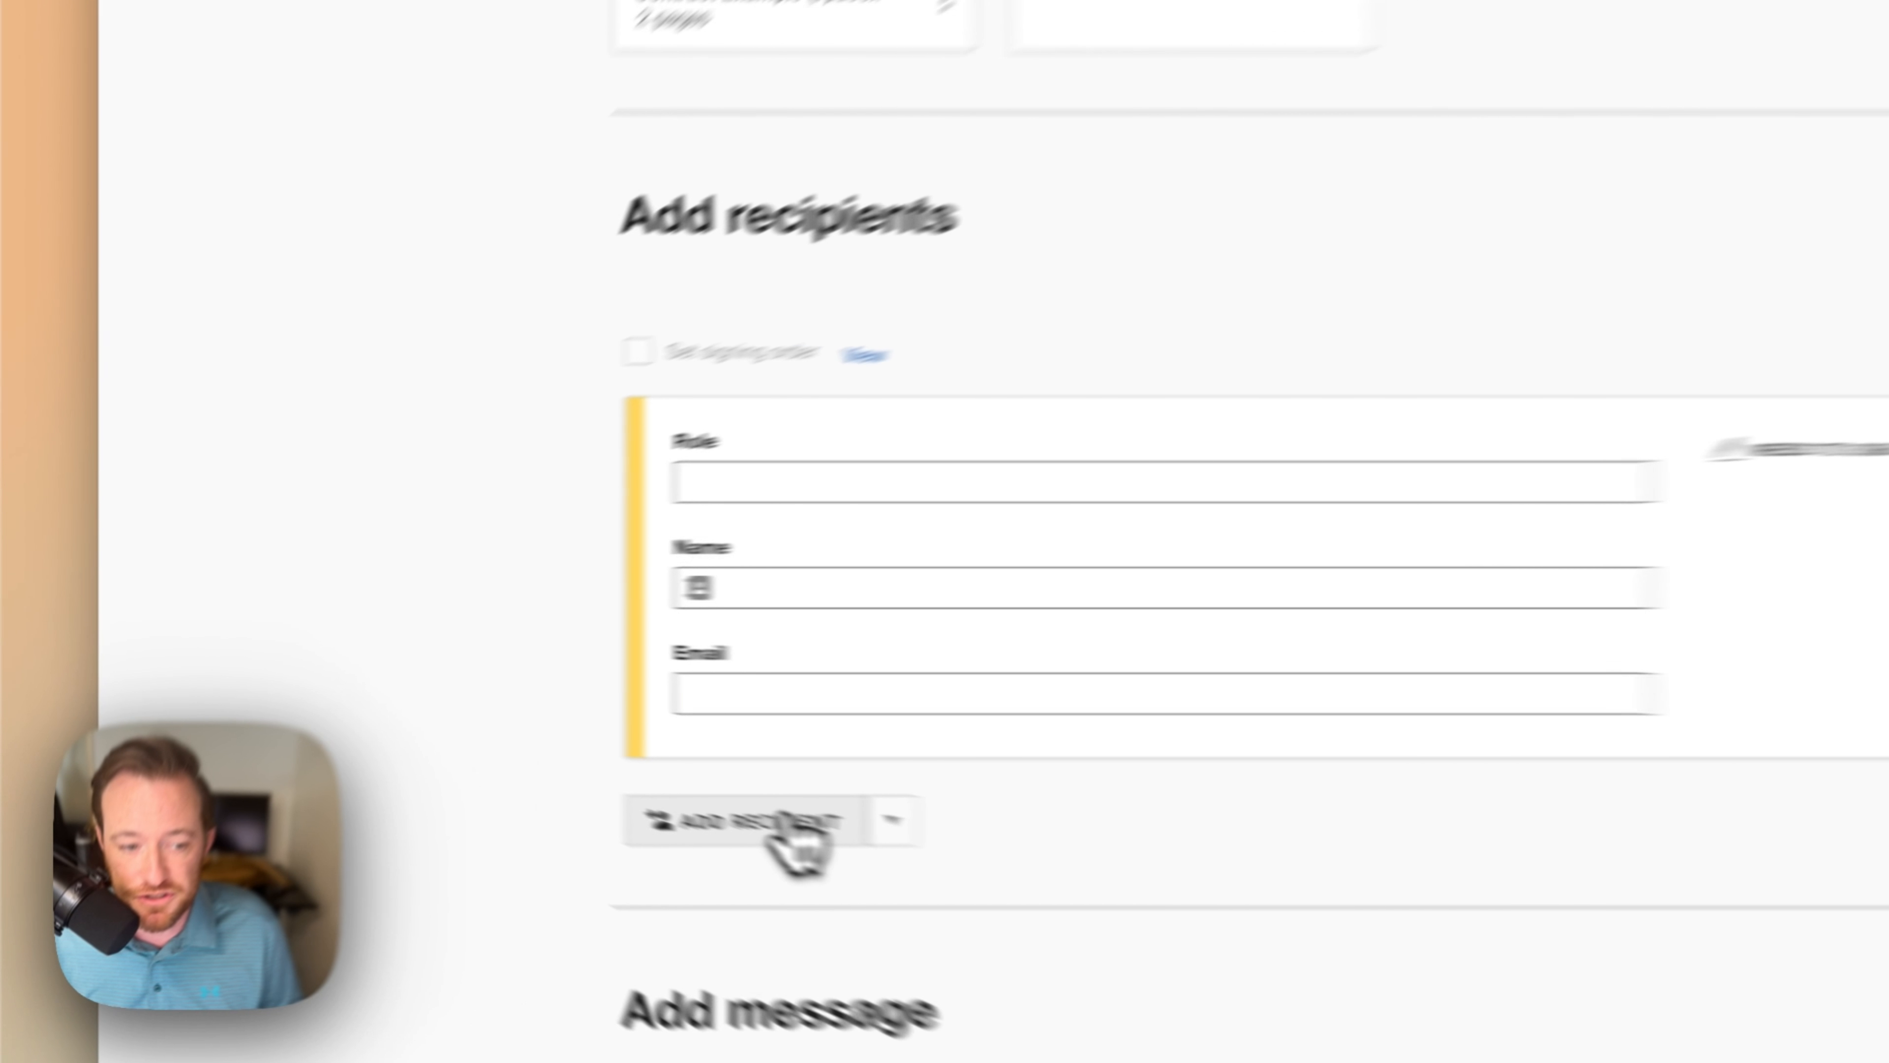
# Step: Add a second recipient, enable signing order, and give recipient 1 the role 'Subcontractor'
pyautogui.click(513, 745)
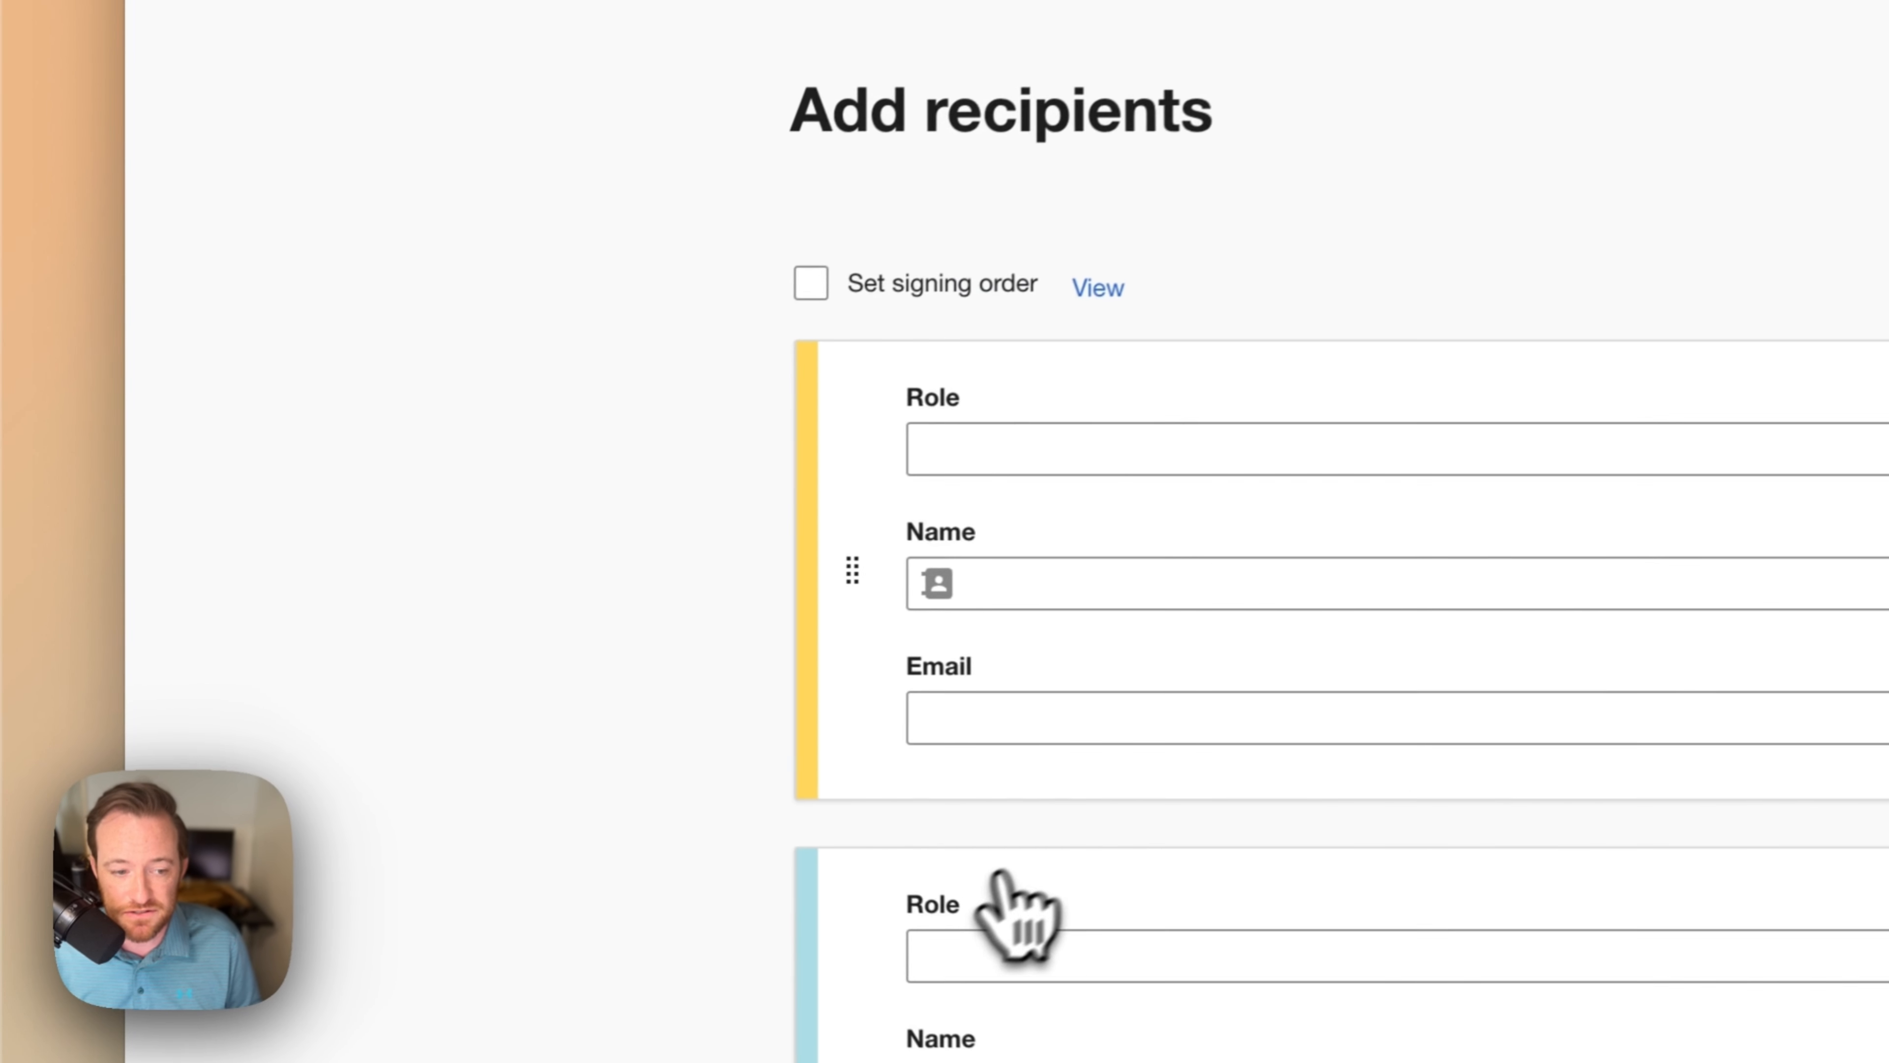
pyautogui.scroll(-3, 1108, 780)
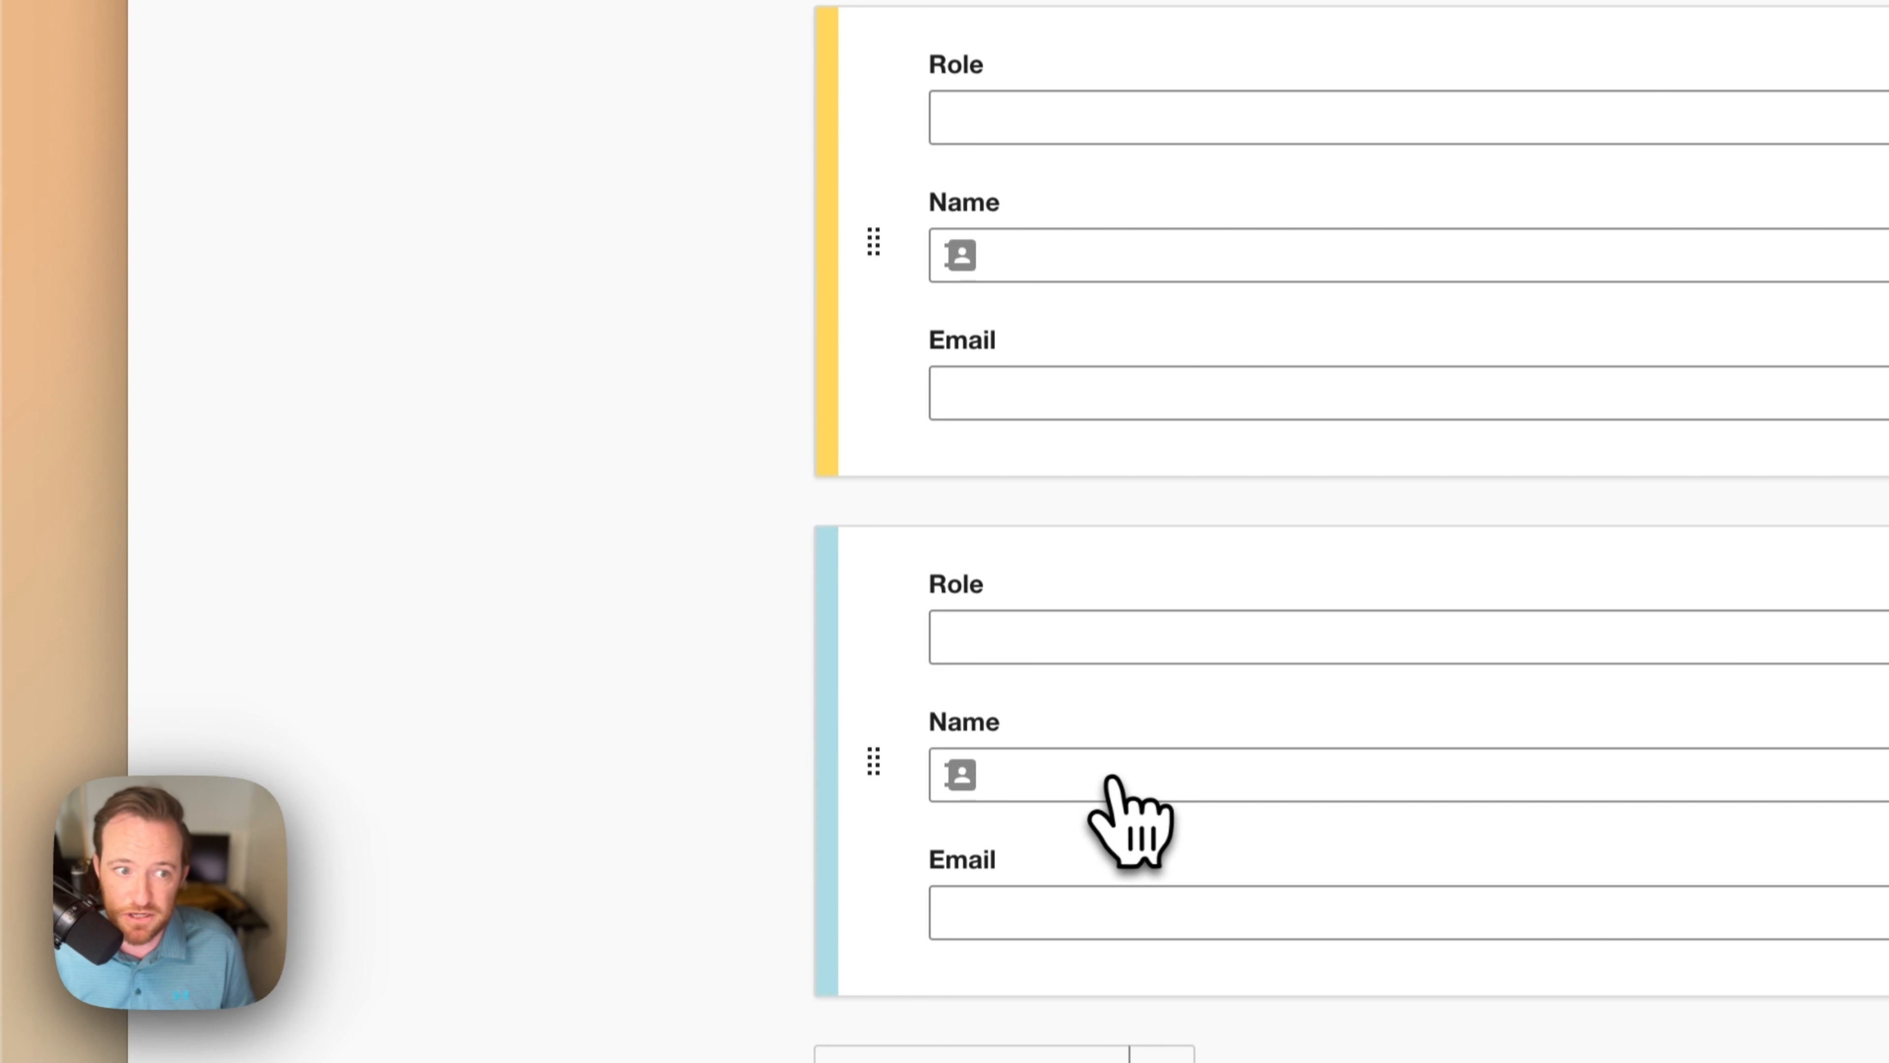
pyautogui.click(793, 338)
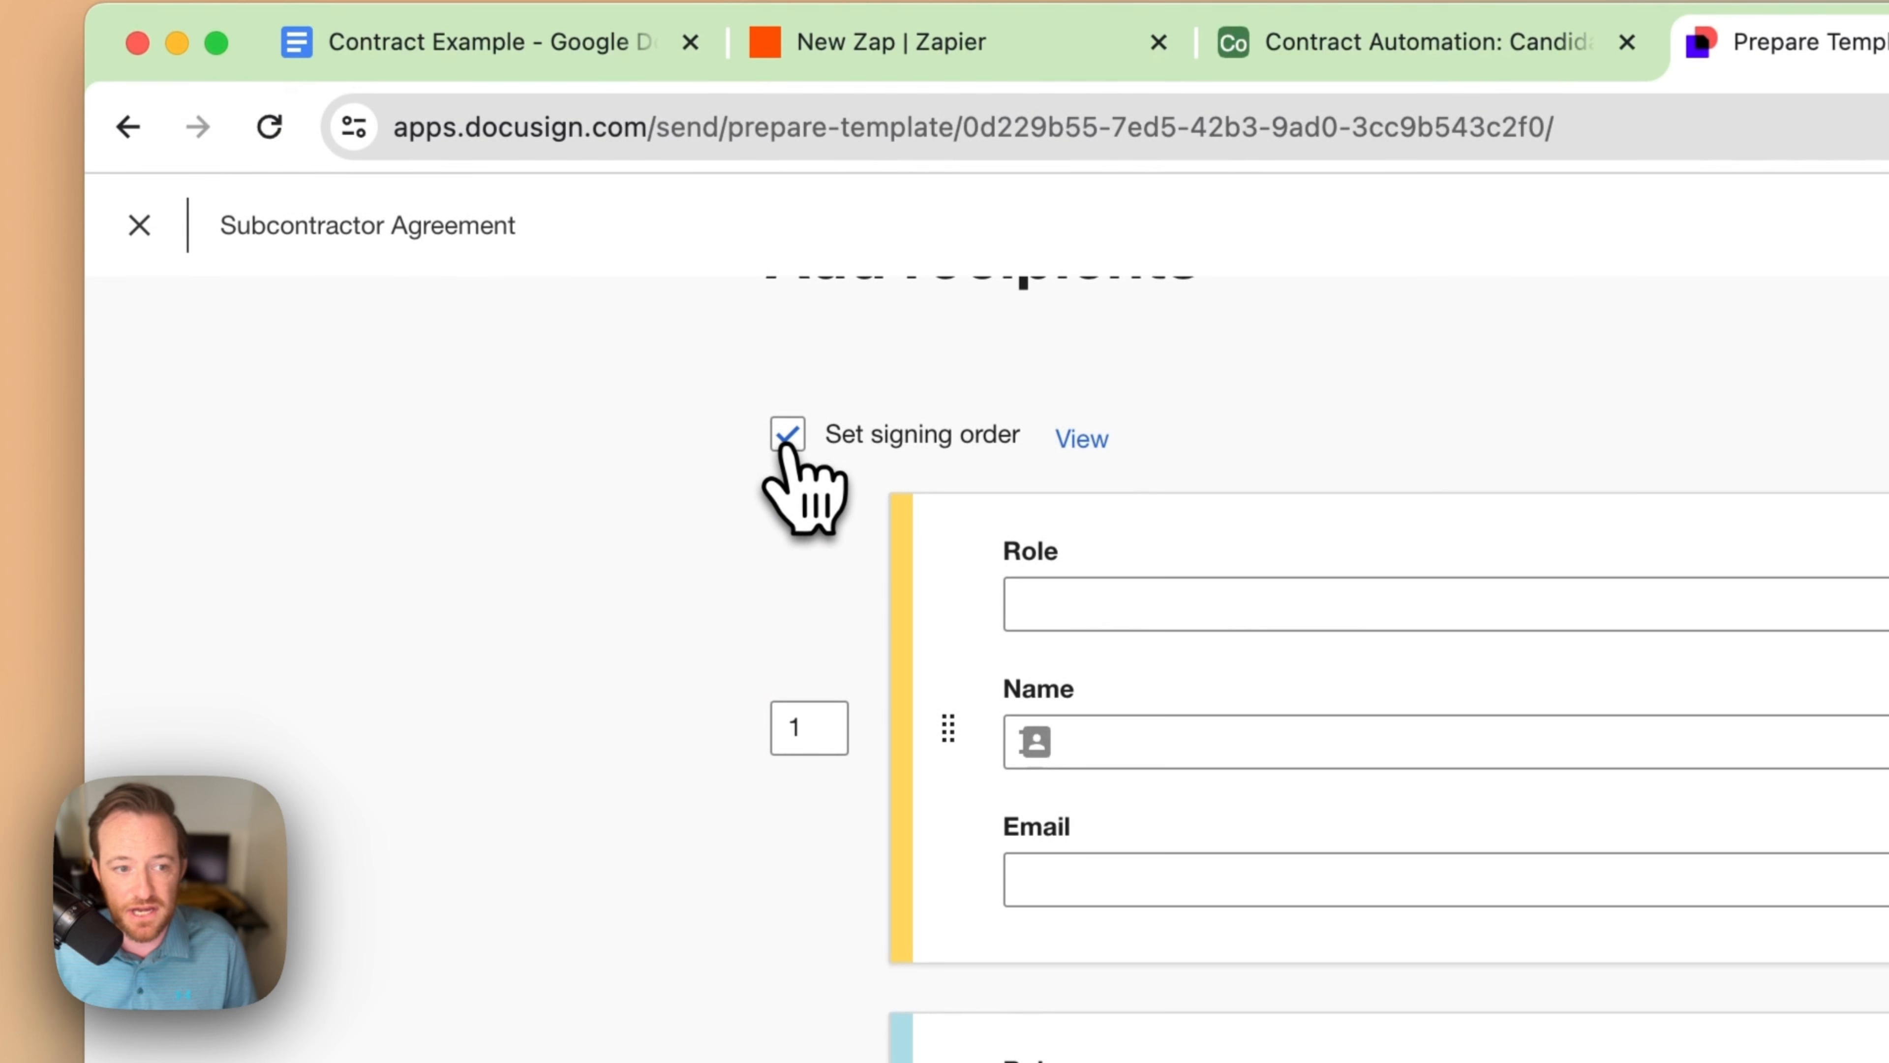
pyautogui.click(1285, 616)
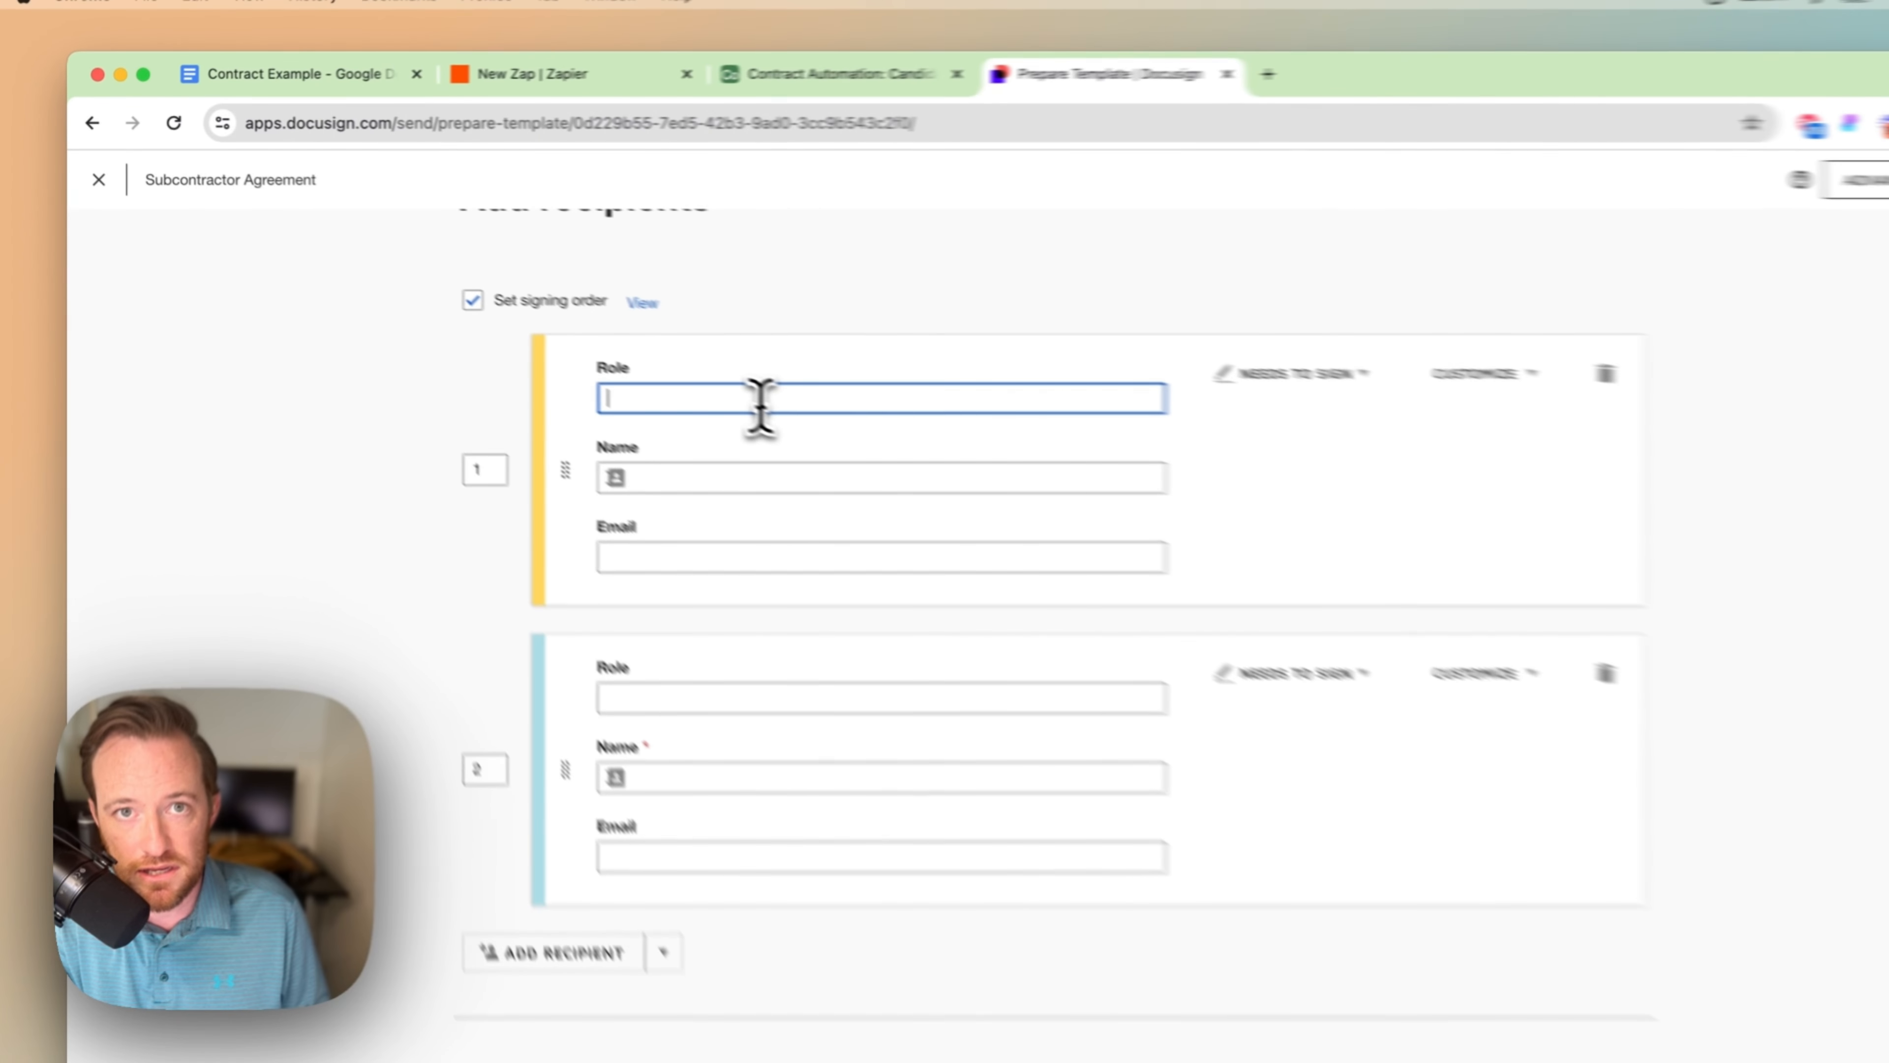
pyautogui.write('Subcon')
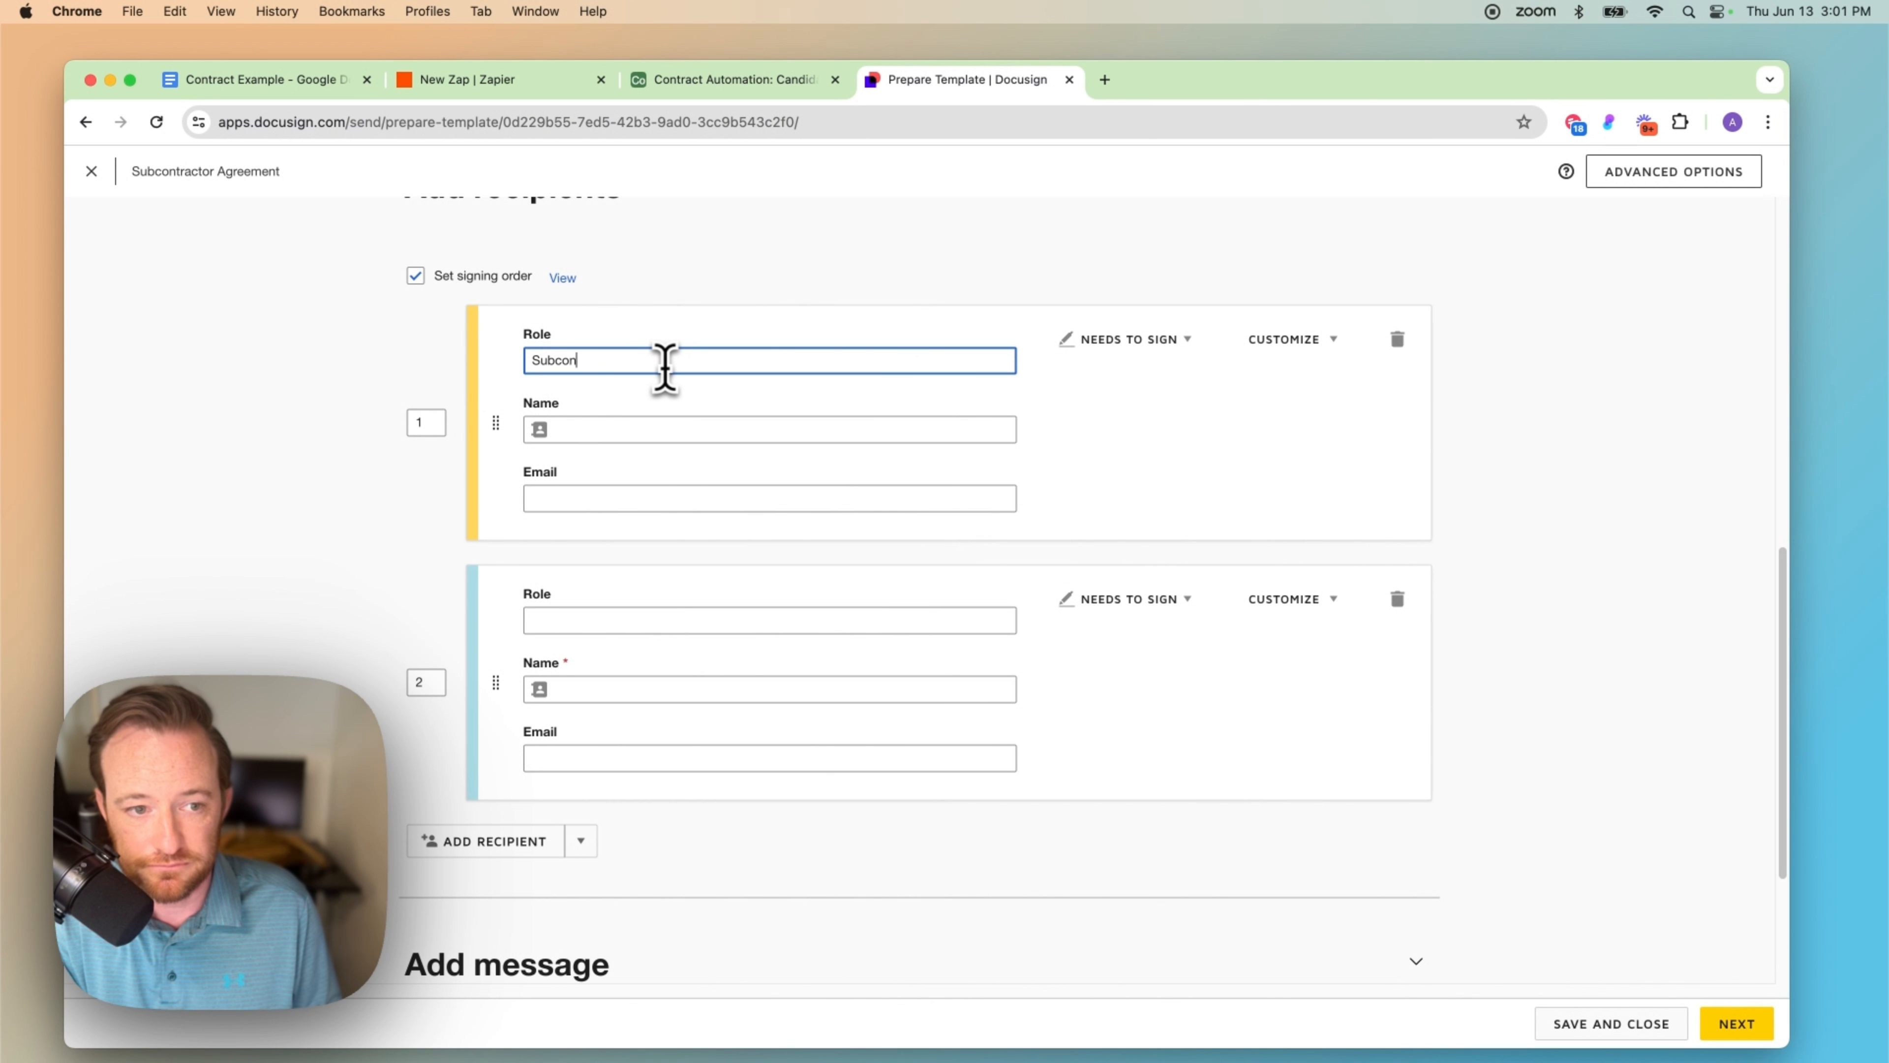
pyautogui.write('tractor')
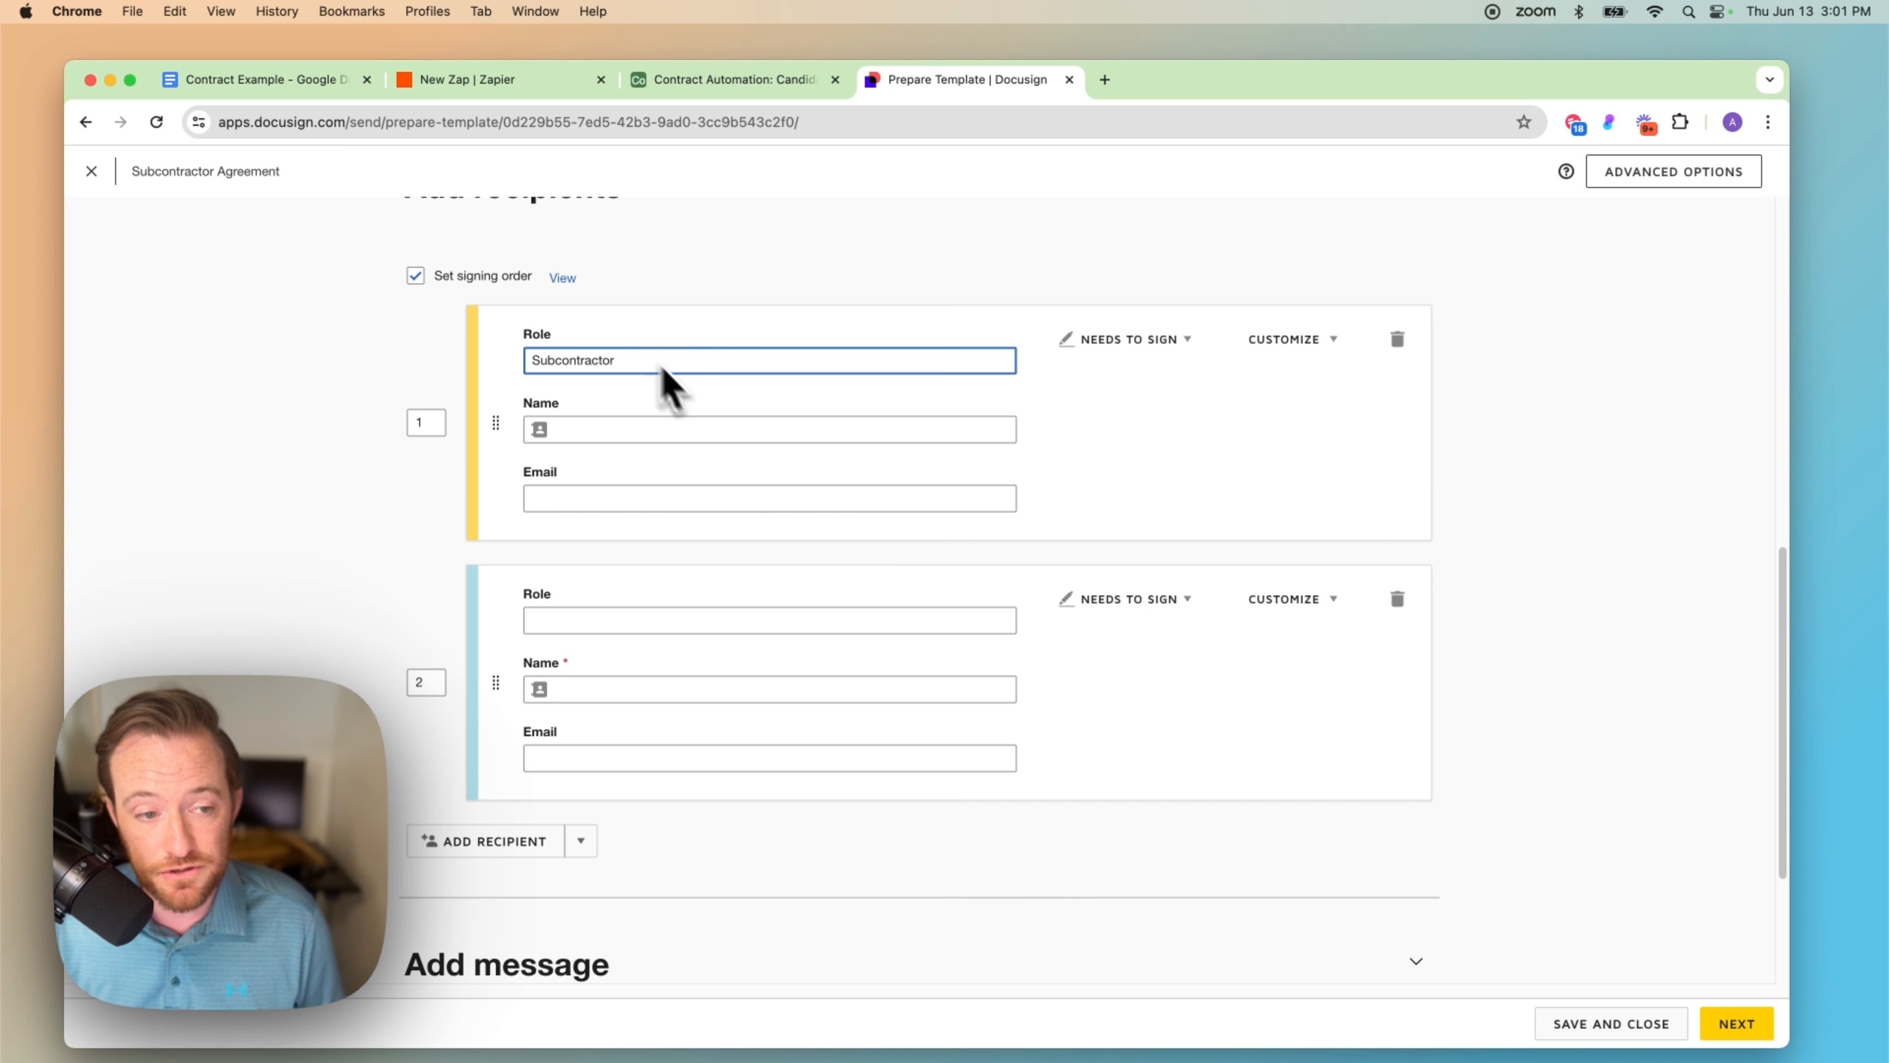
pyautogui.click(420, 422)
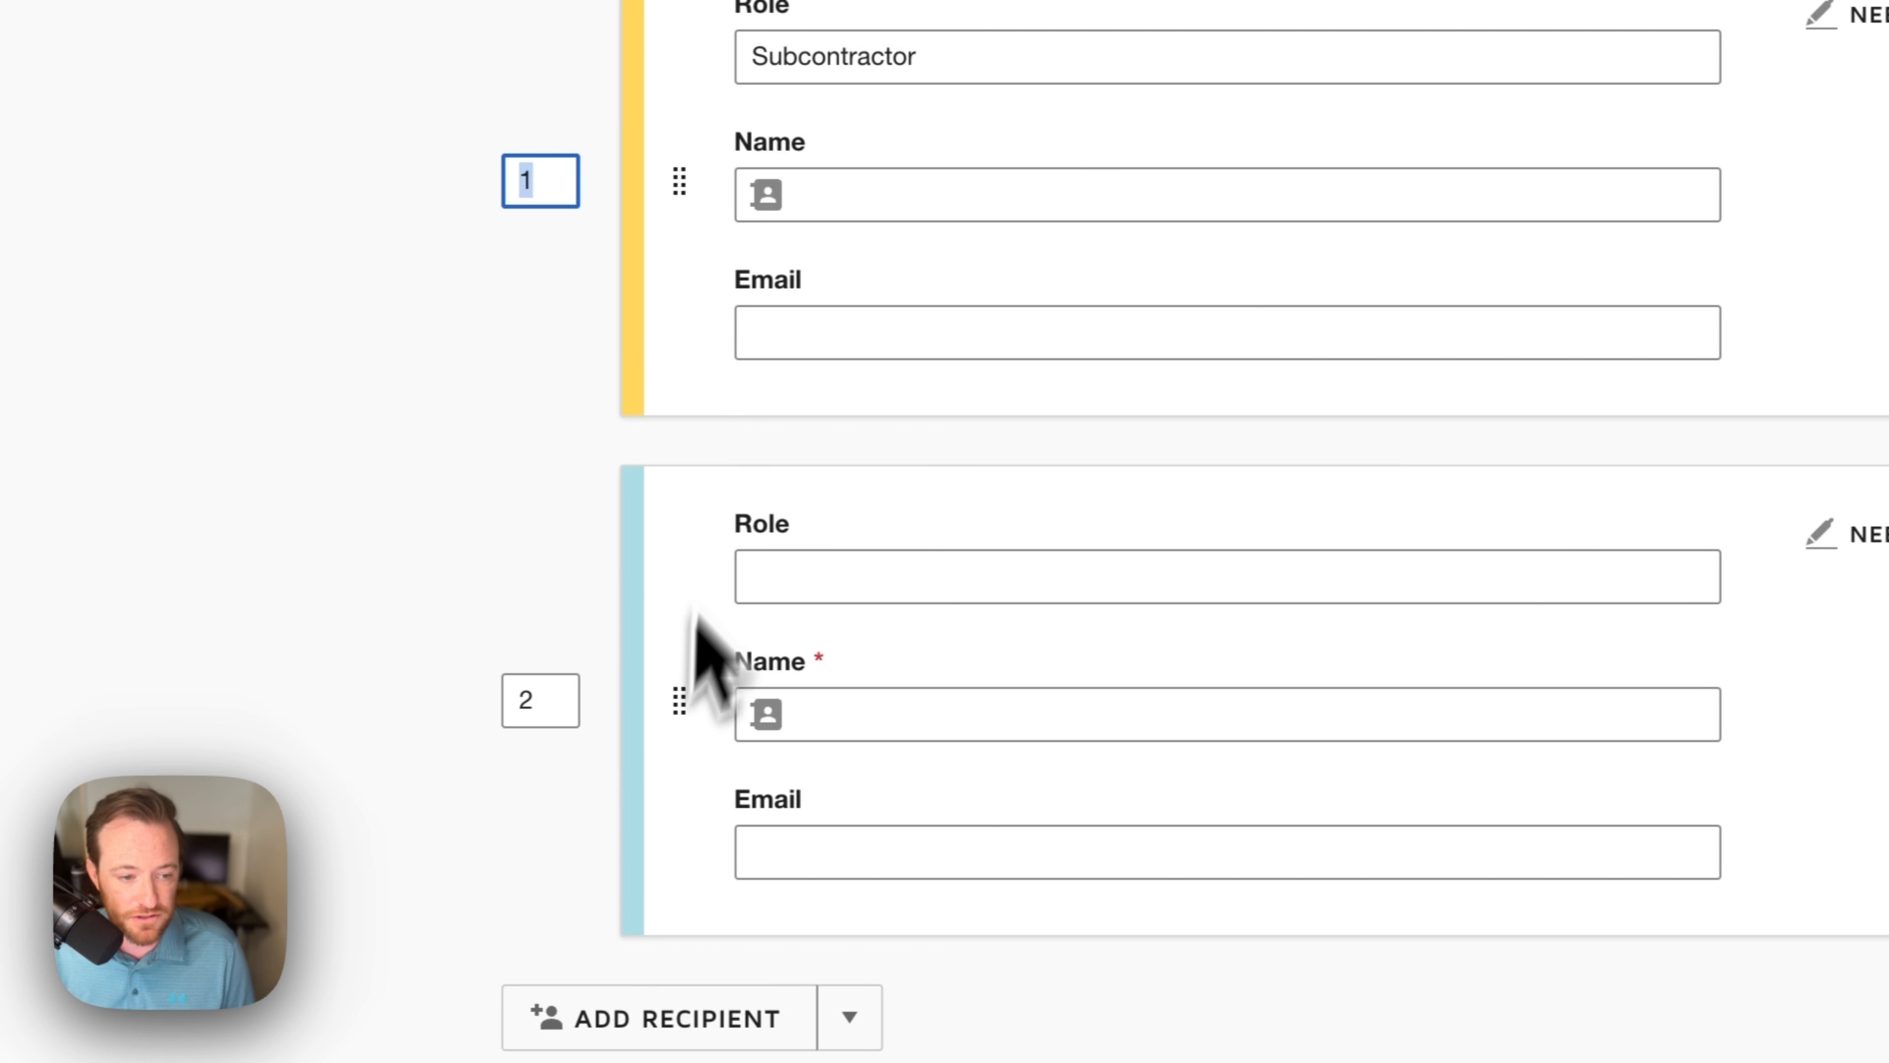
pyautogui.click(535, 699)
# Step: Fill recipient 2 from the sender's saved contact, expand the message settings, and continue
pyautogui.click(855, 713)
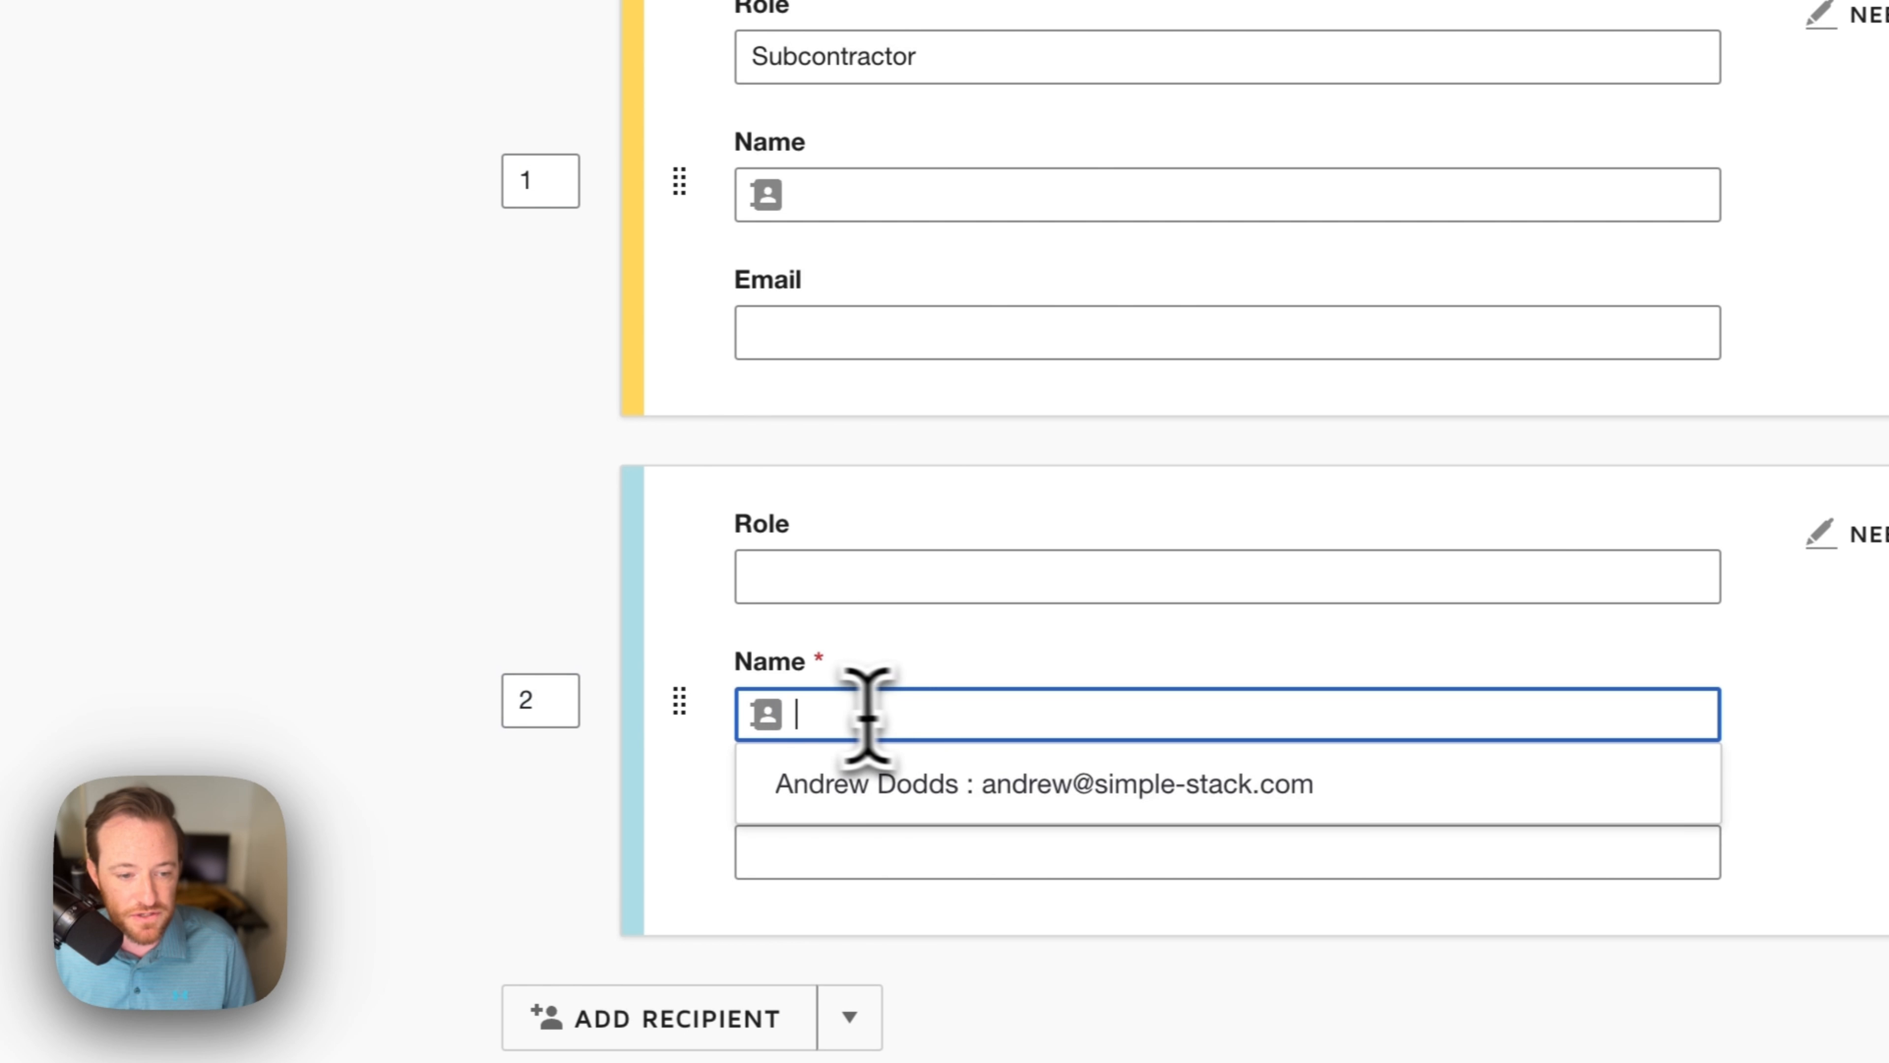
pyautogui.click(864, 779)
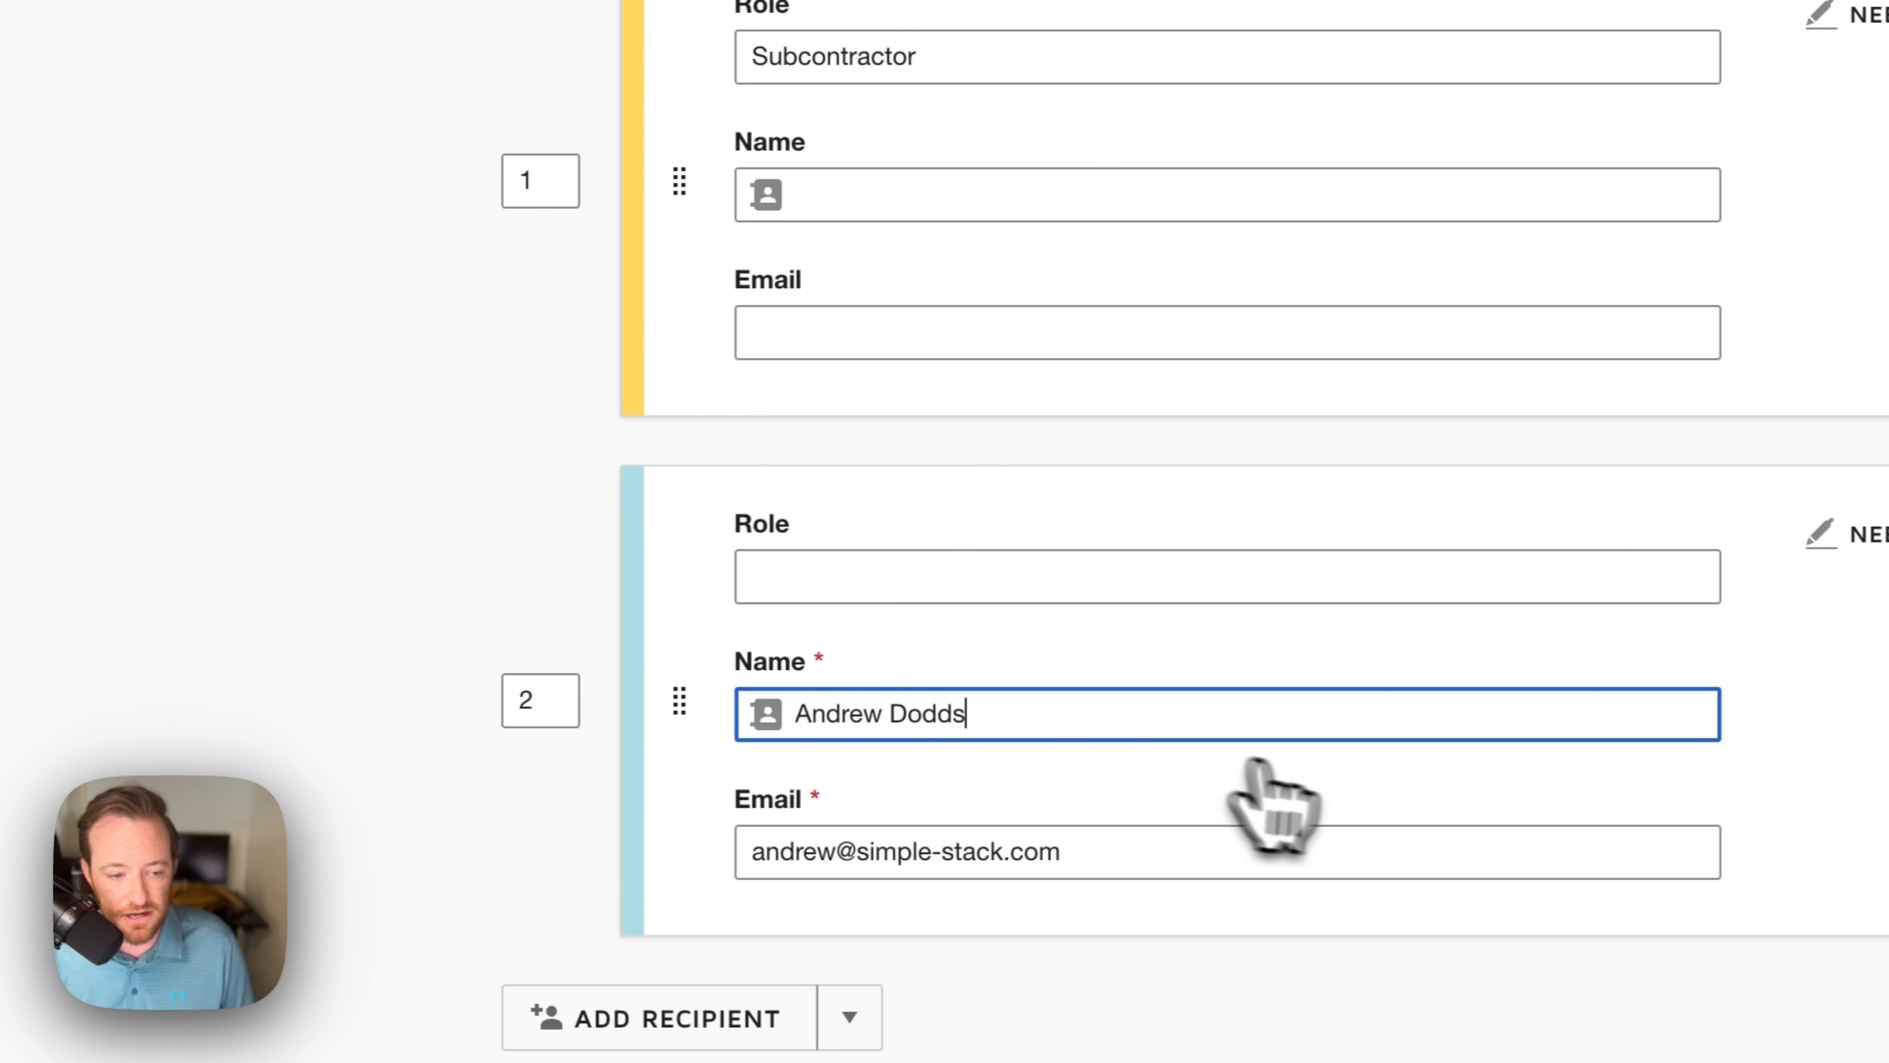
pyautogui.scroll(-5, 1335, 812)
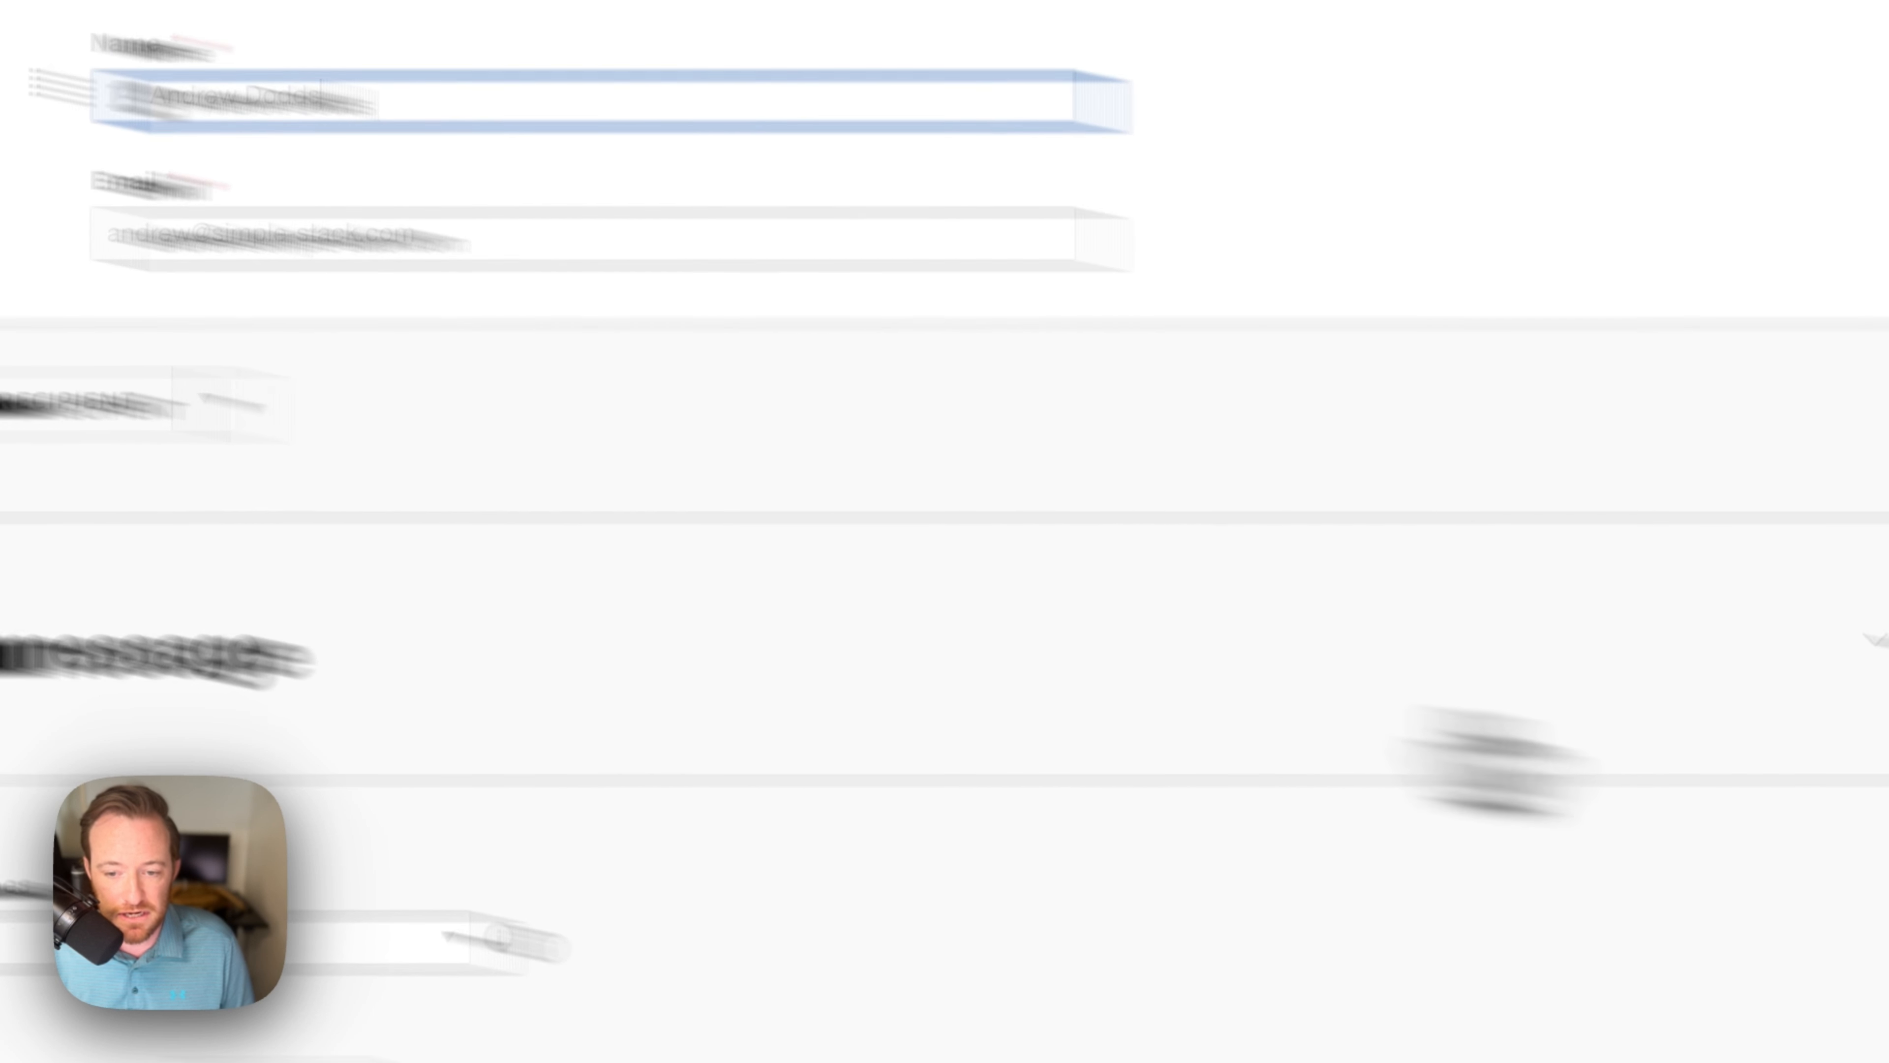
pyautogui.click(1289, 640)
pyautogui.scroll(-4, 1116, 718)
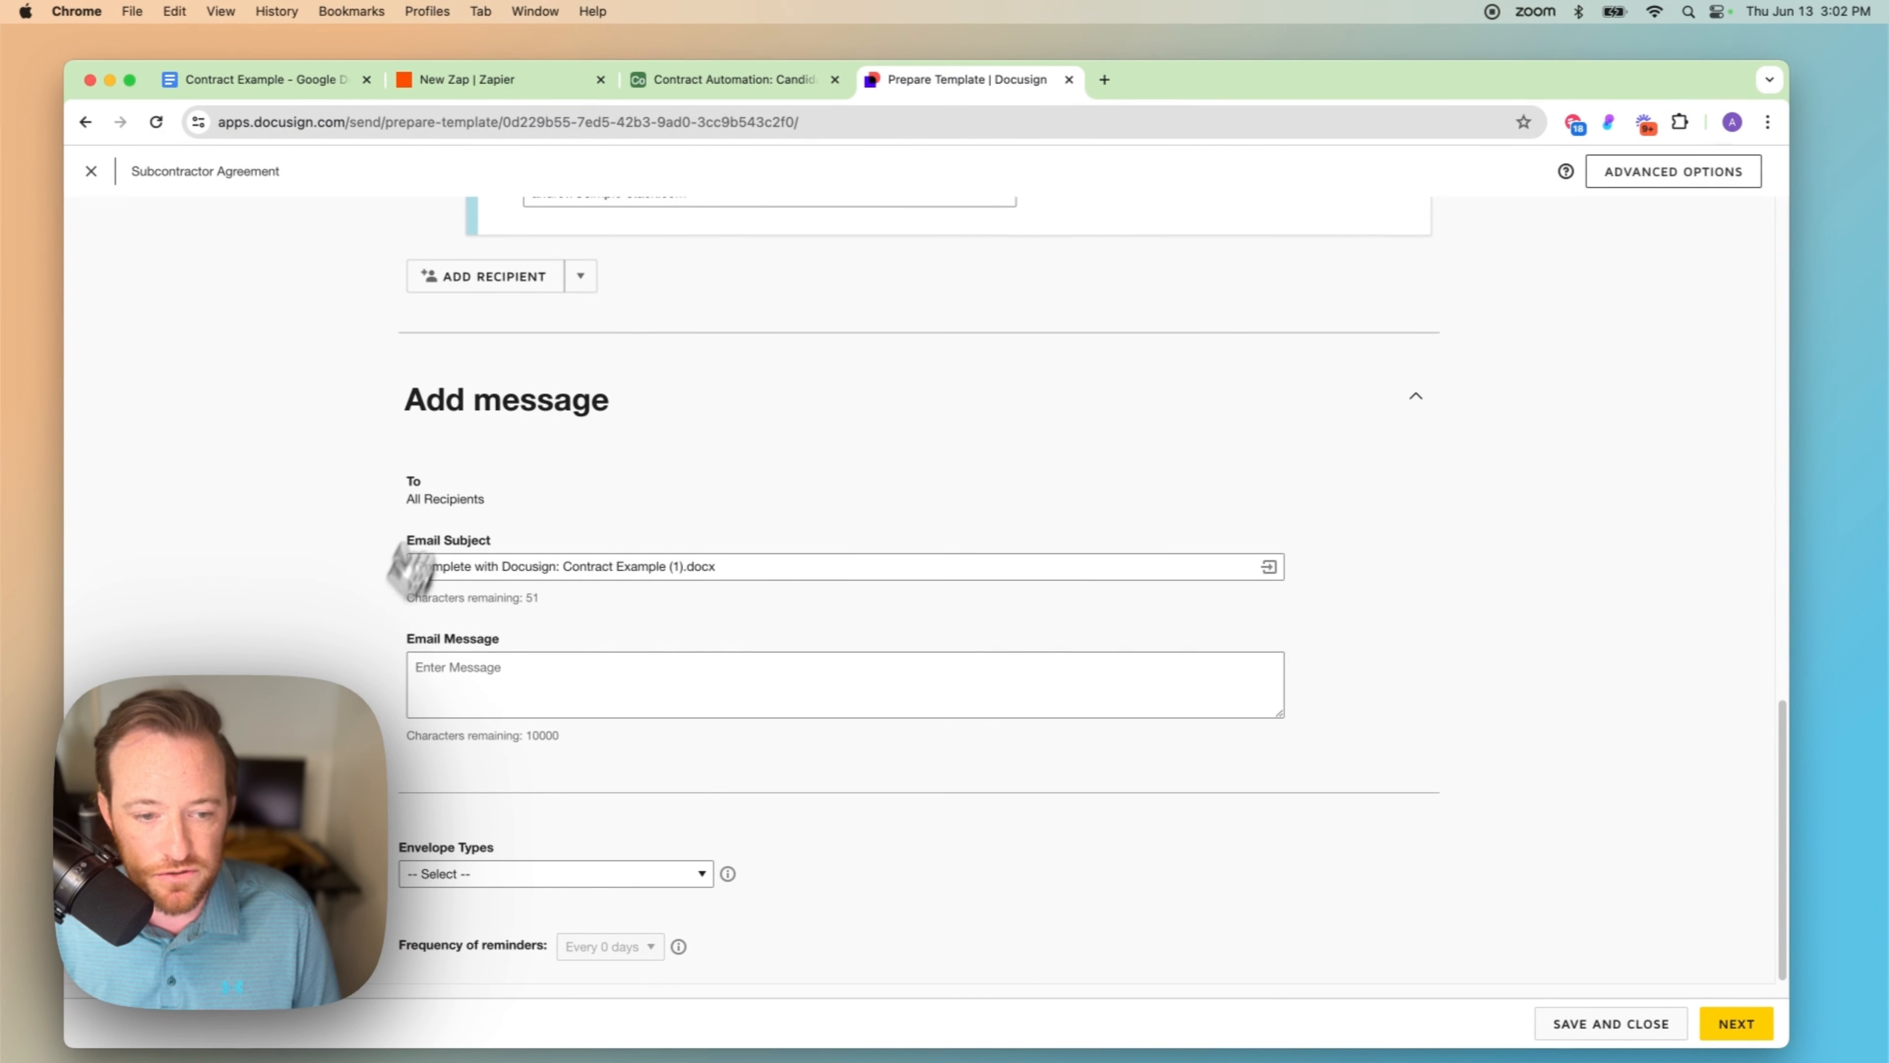
pyautogui.click(1738, 1023)
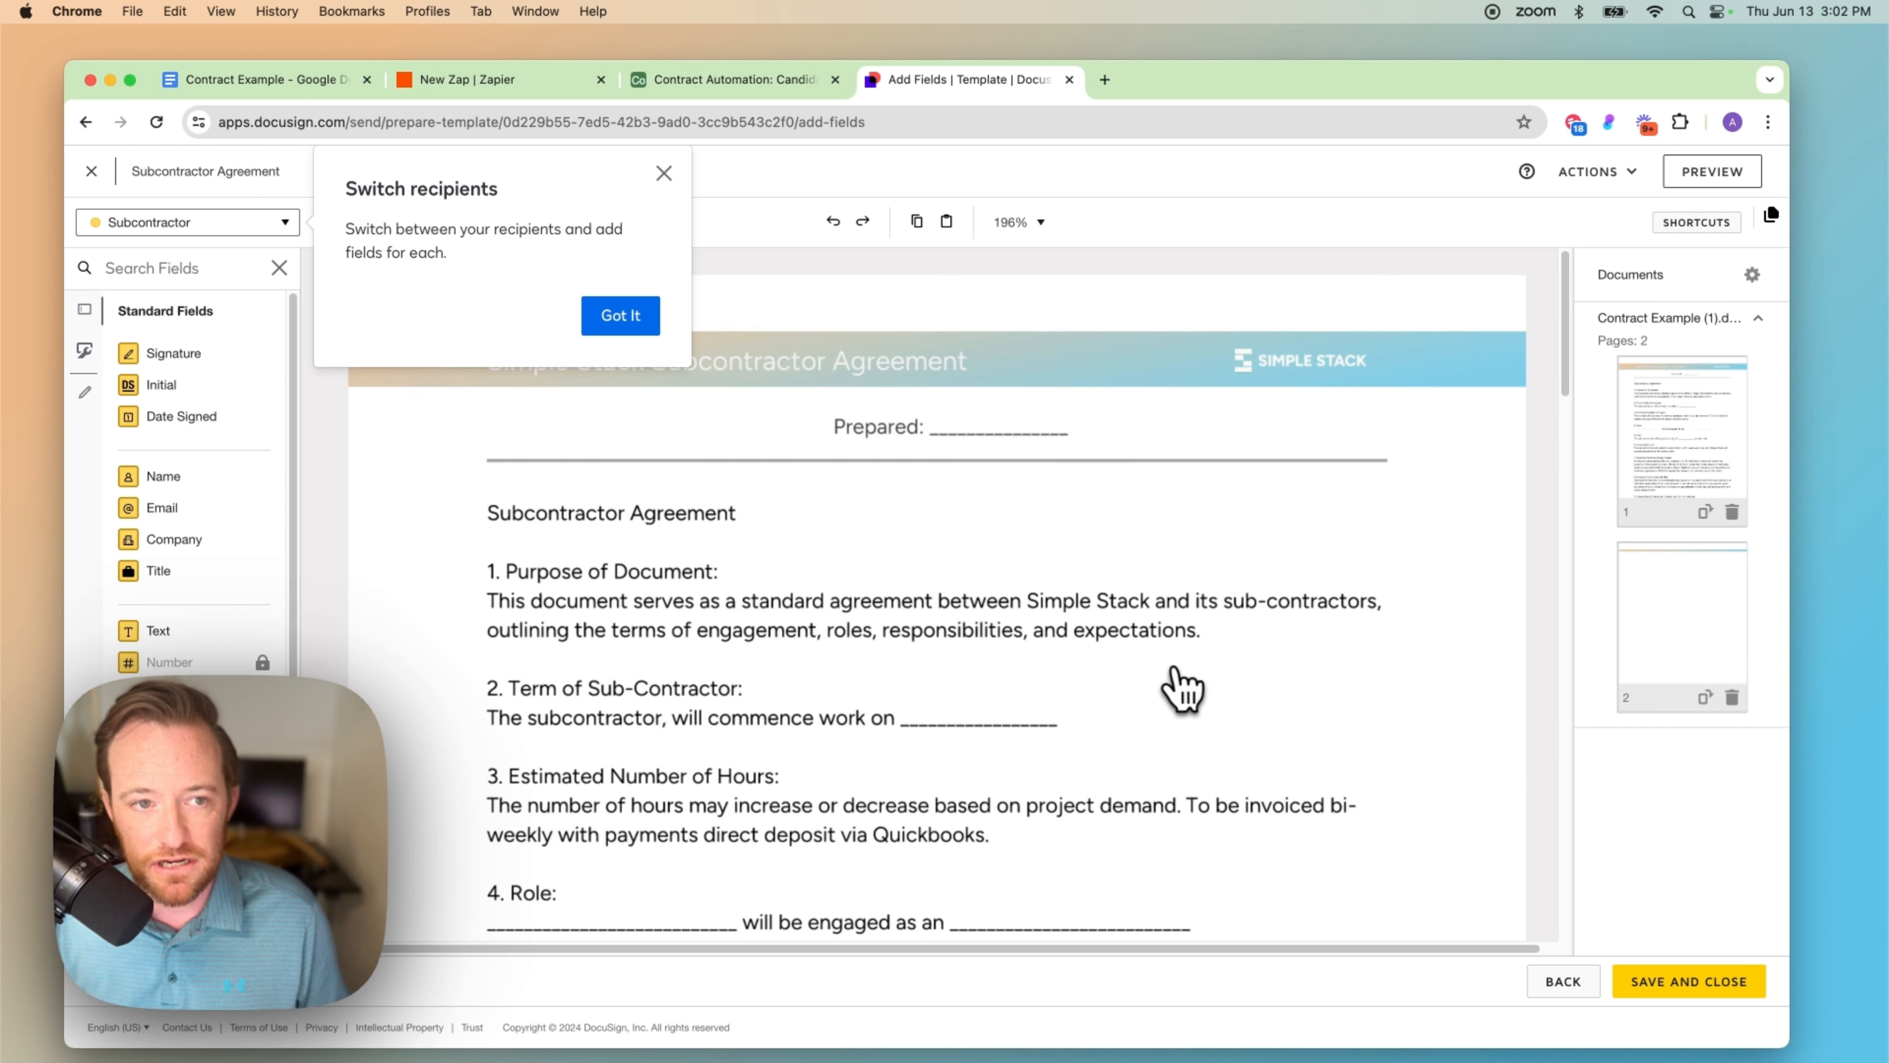
pyautogui.click(663, 173)
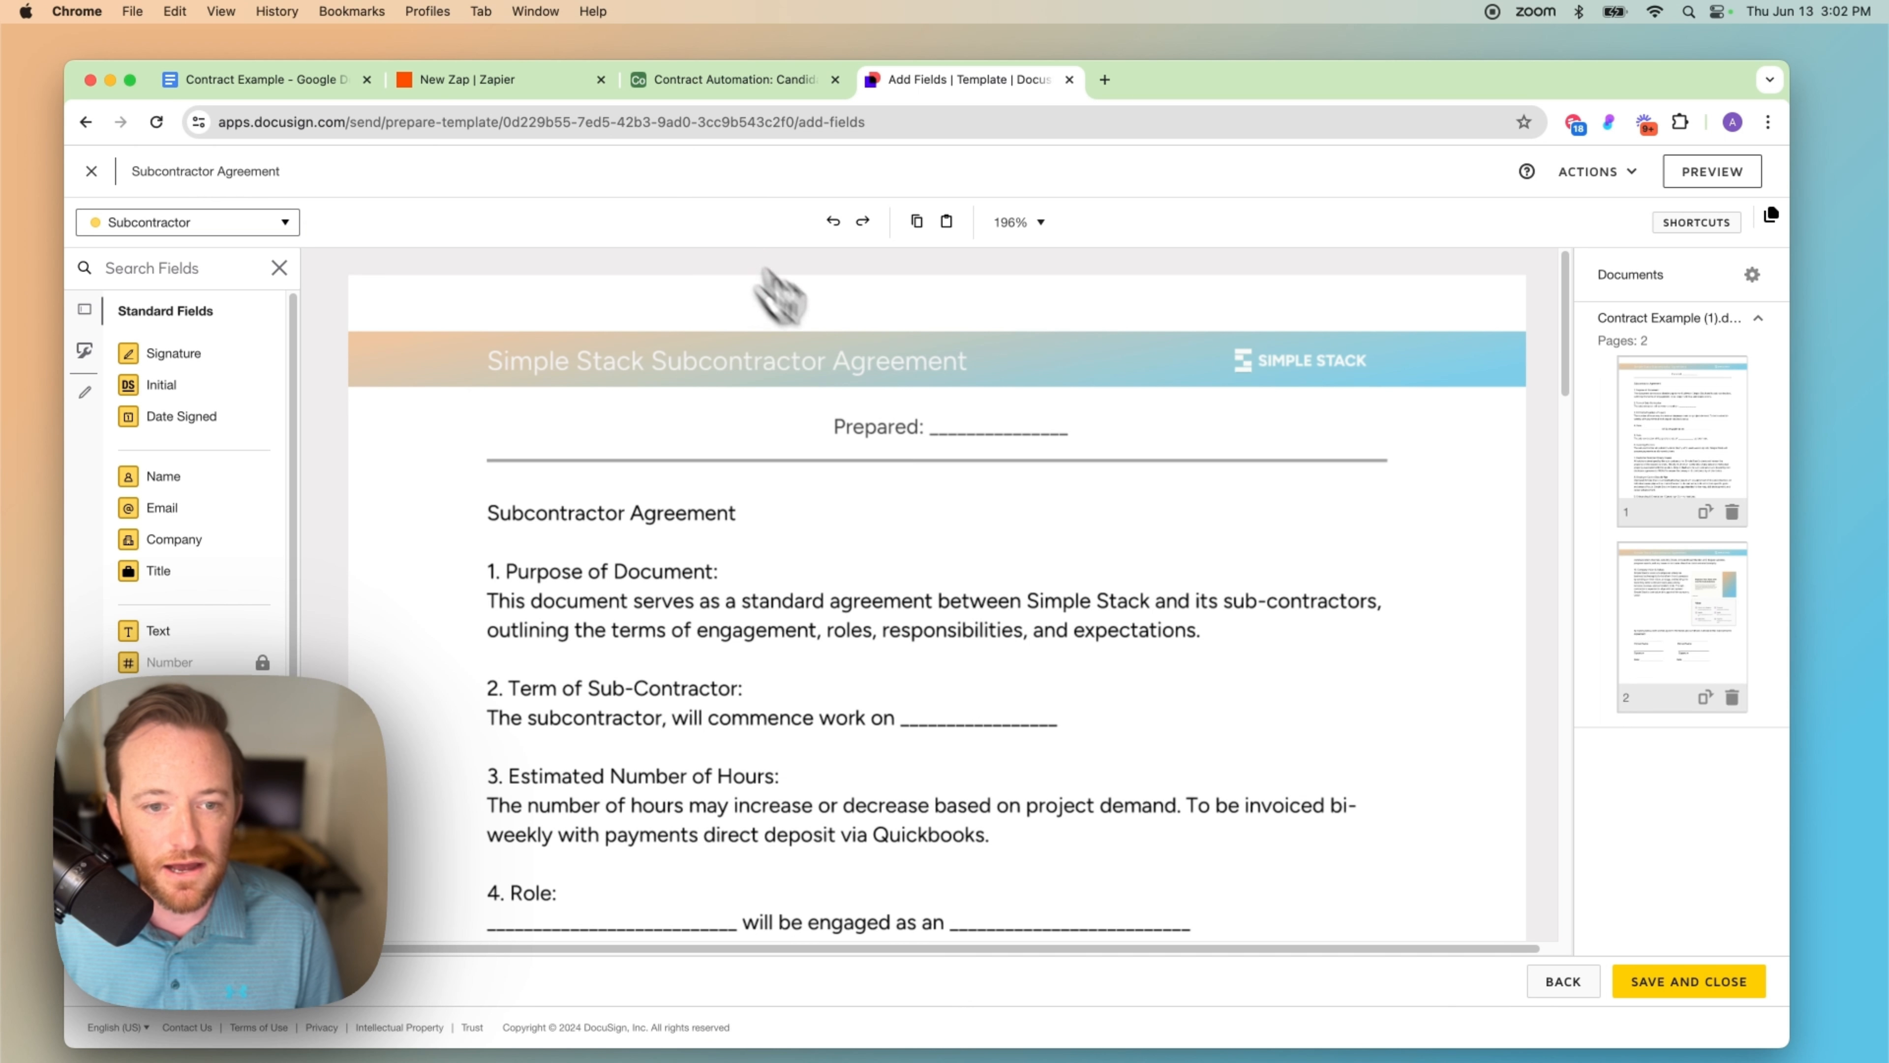
pyautogui.scroll(-20, 1033, 549)
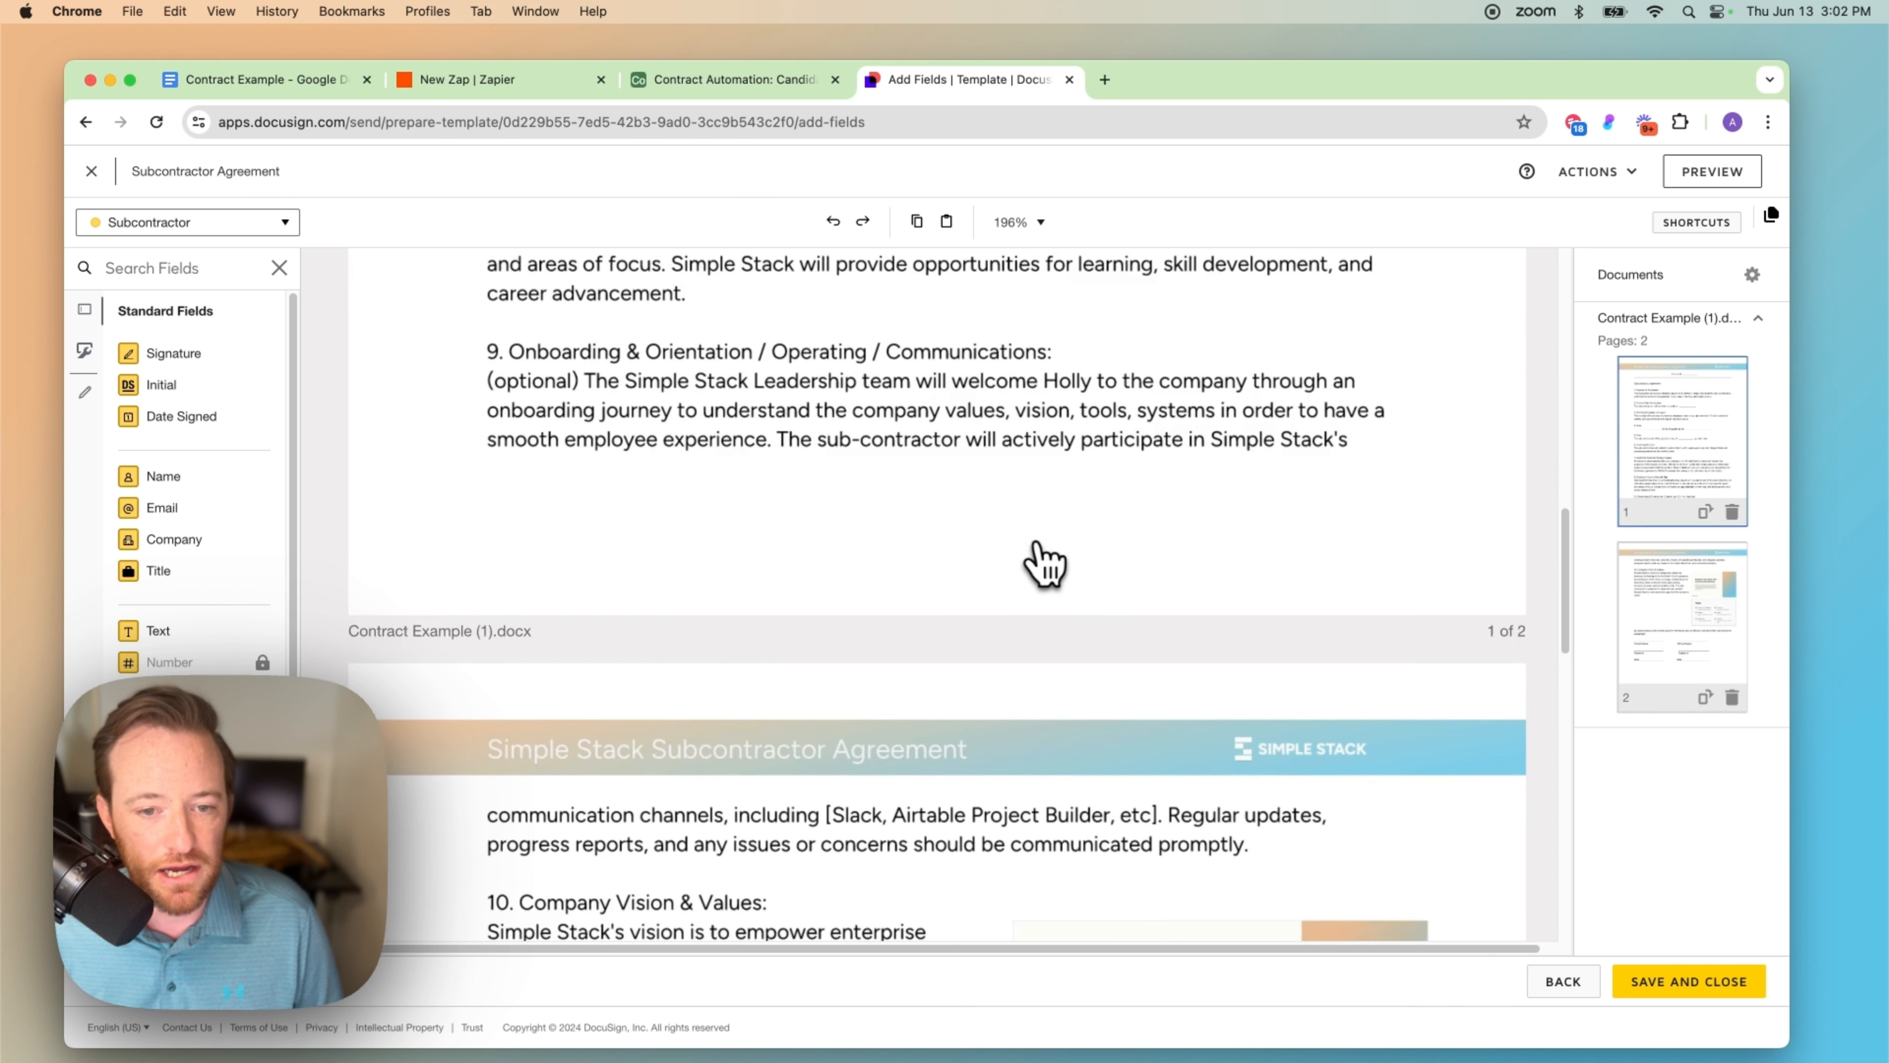
pyautogui.scroll(20, 1043, 563)
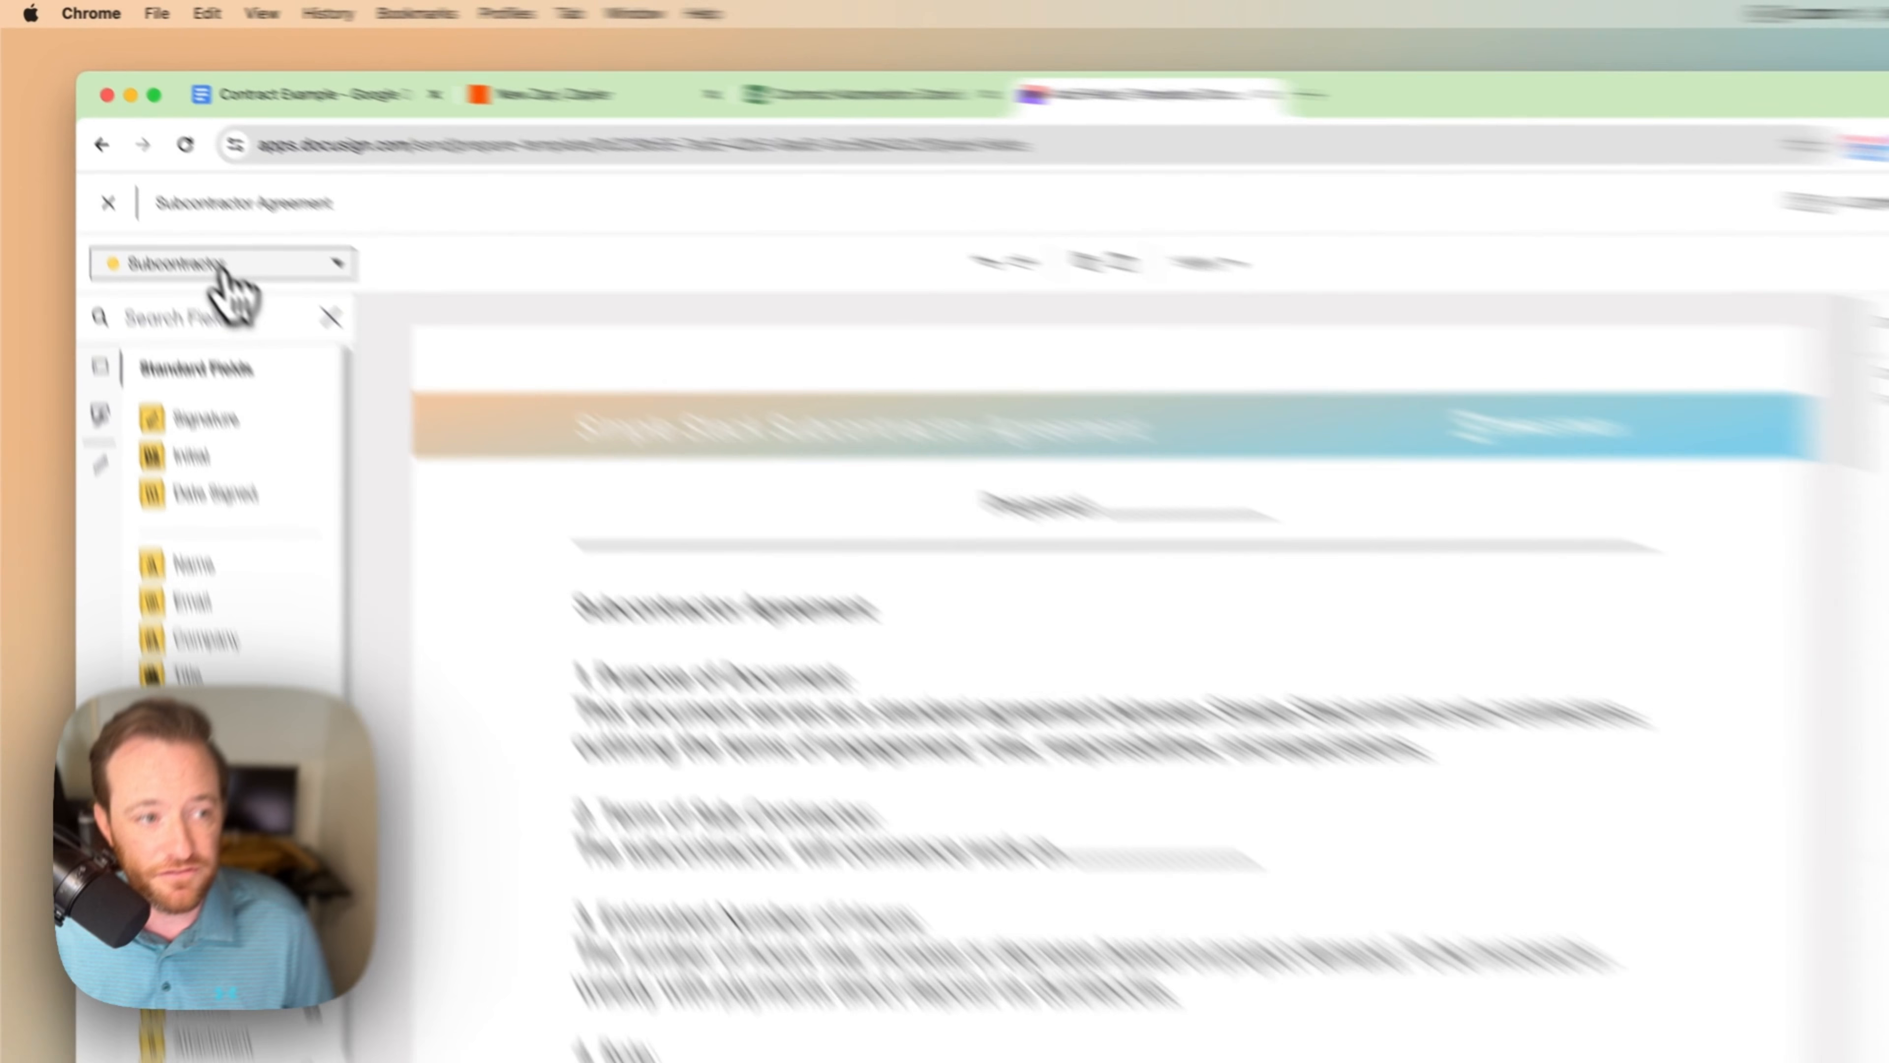
pyautogui.click(164, 222)
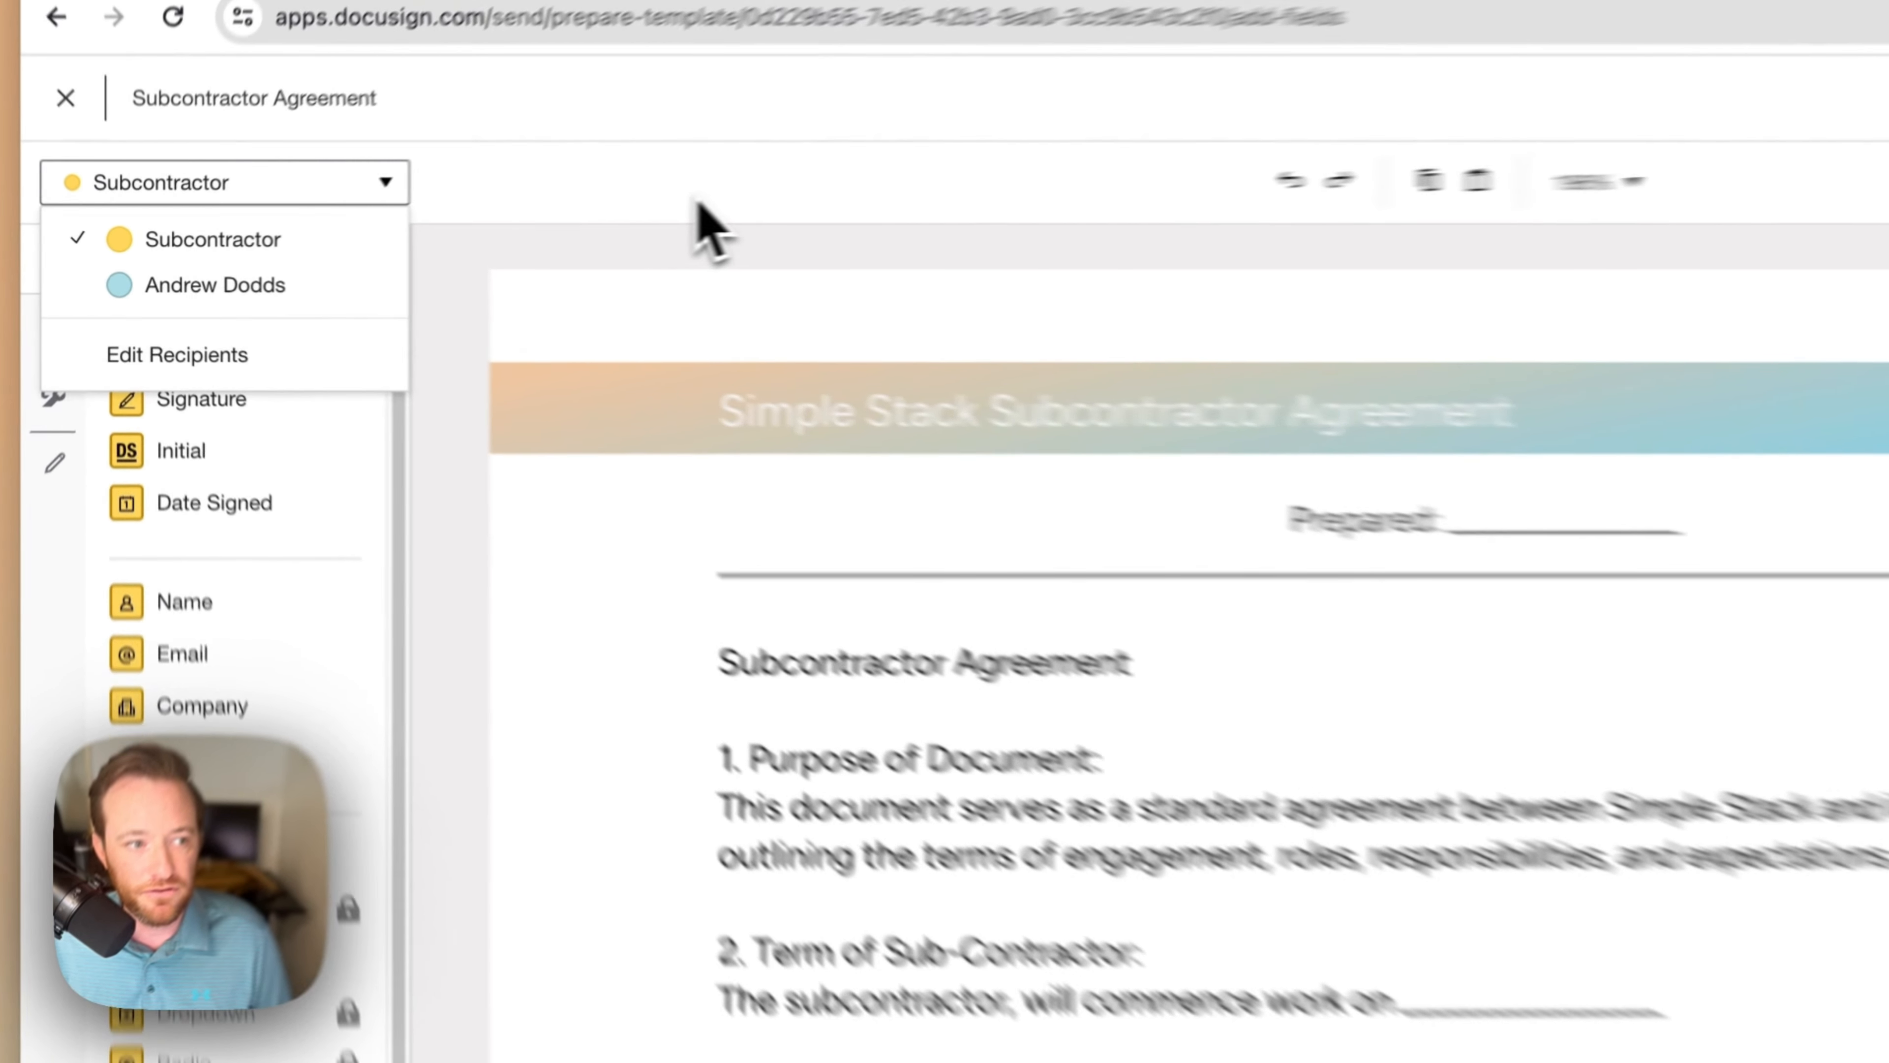
pyautogui.click(472, 250)
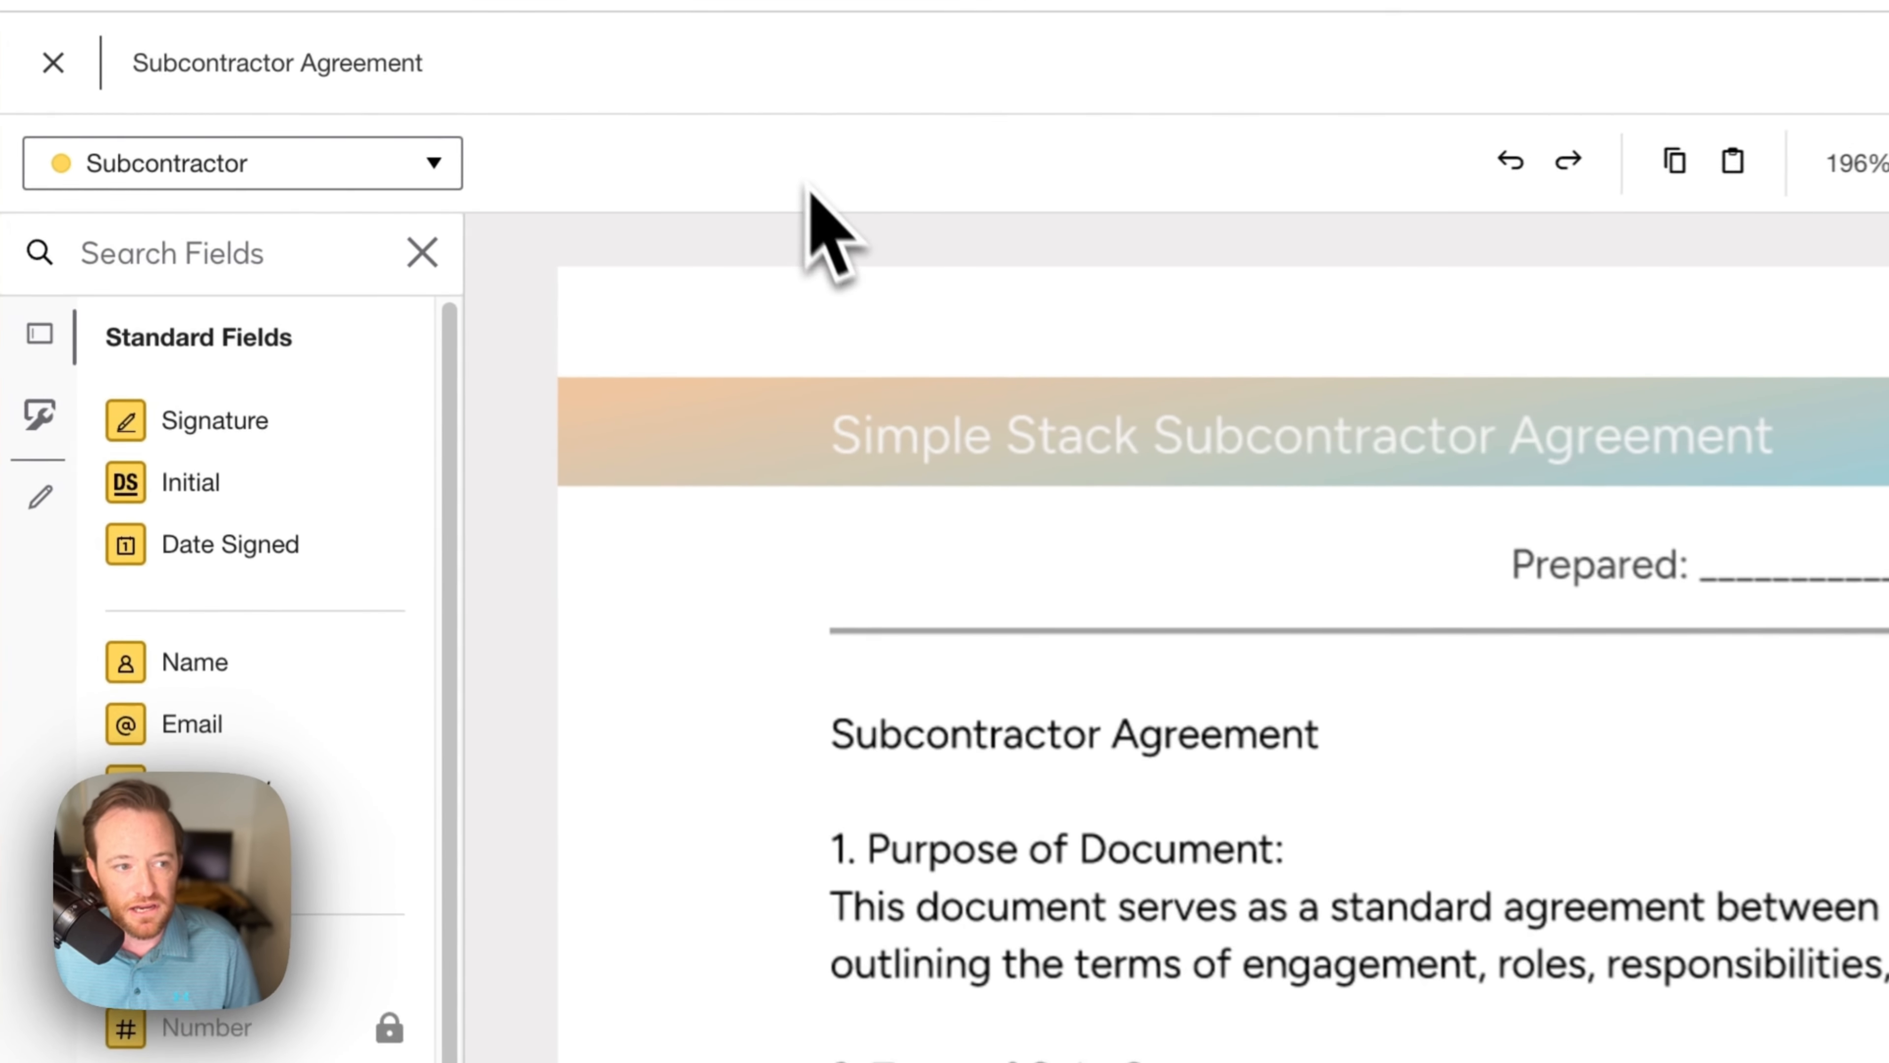
pyautogui.scroll(1, 450, 595)
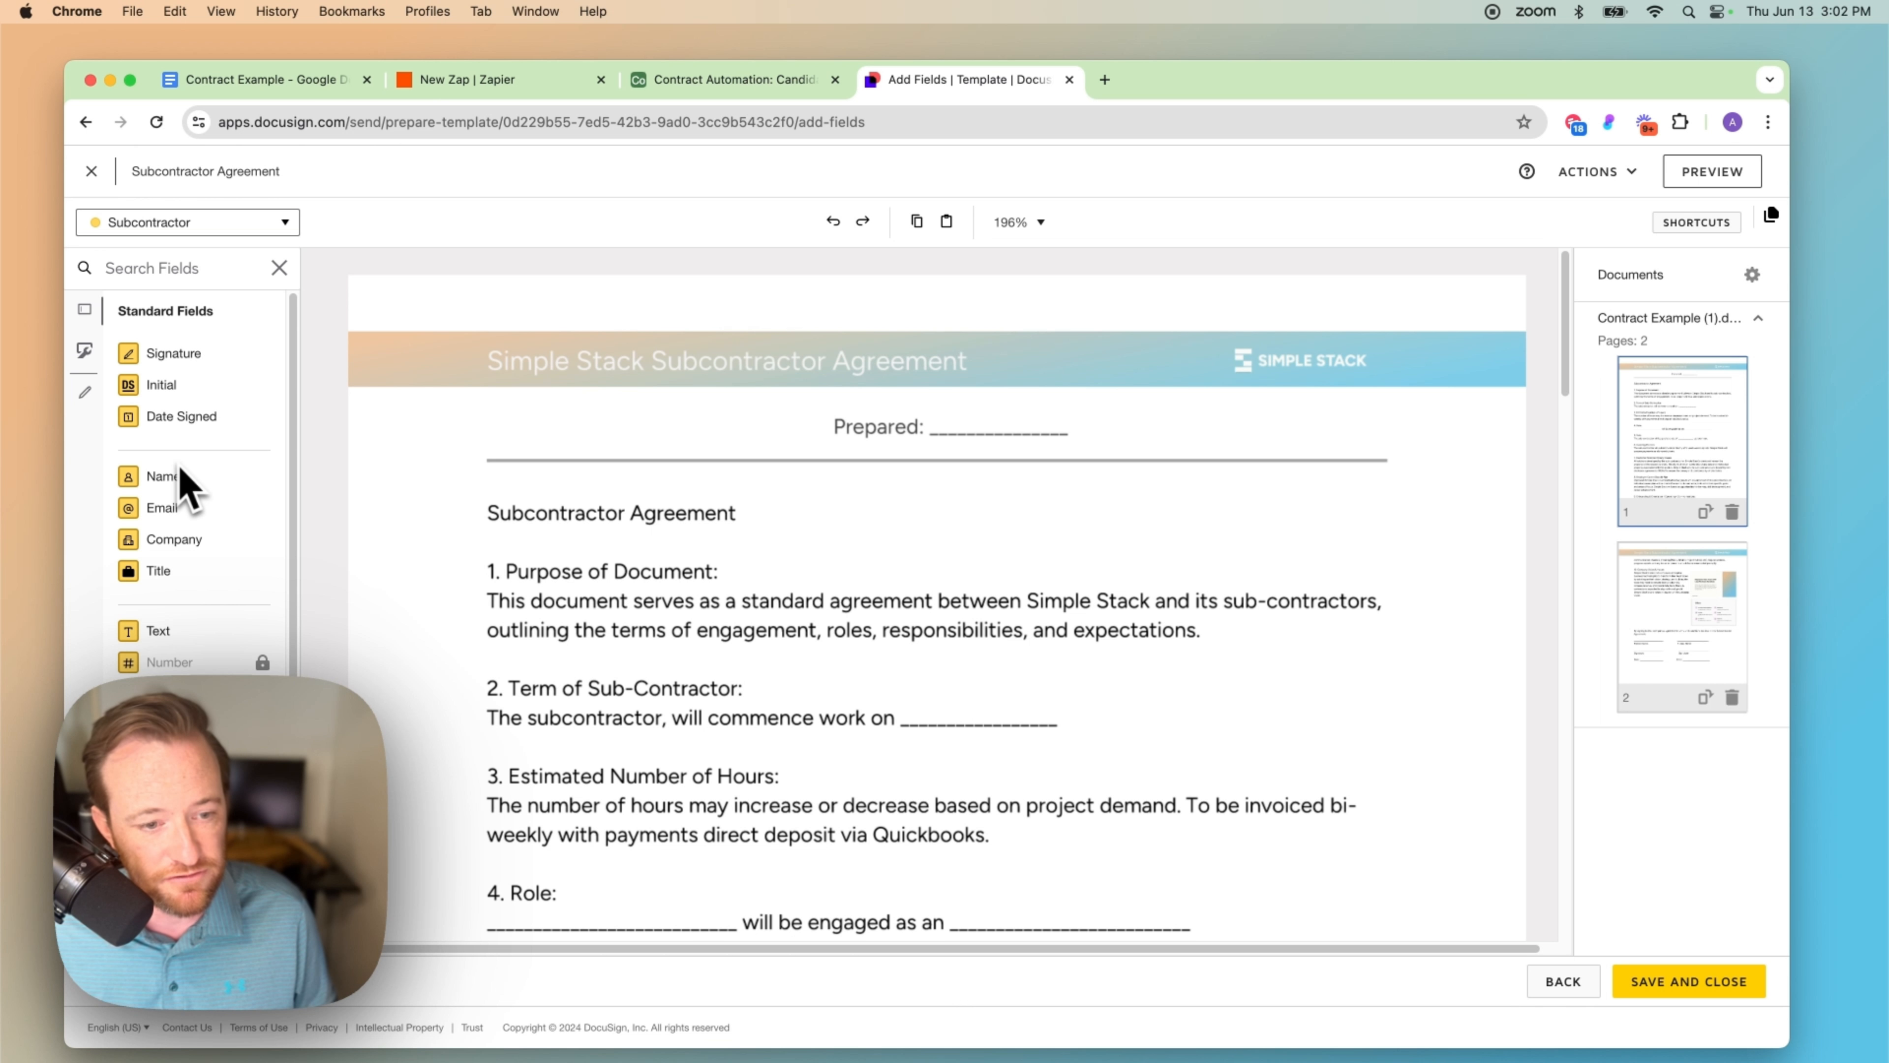
pyautogui.scroll(-20, 915, 626)
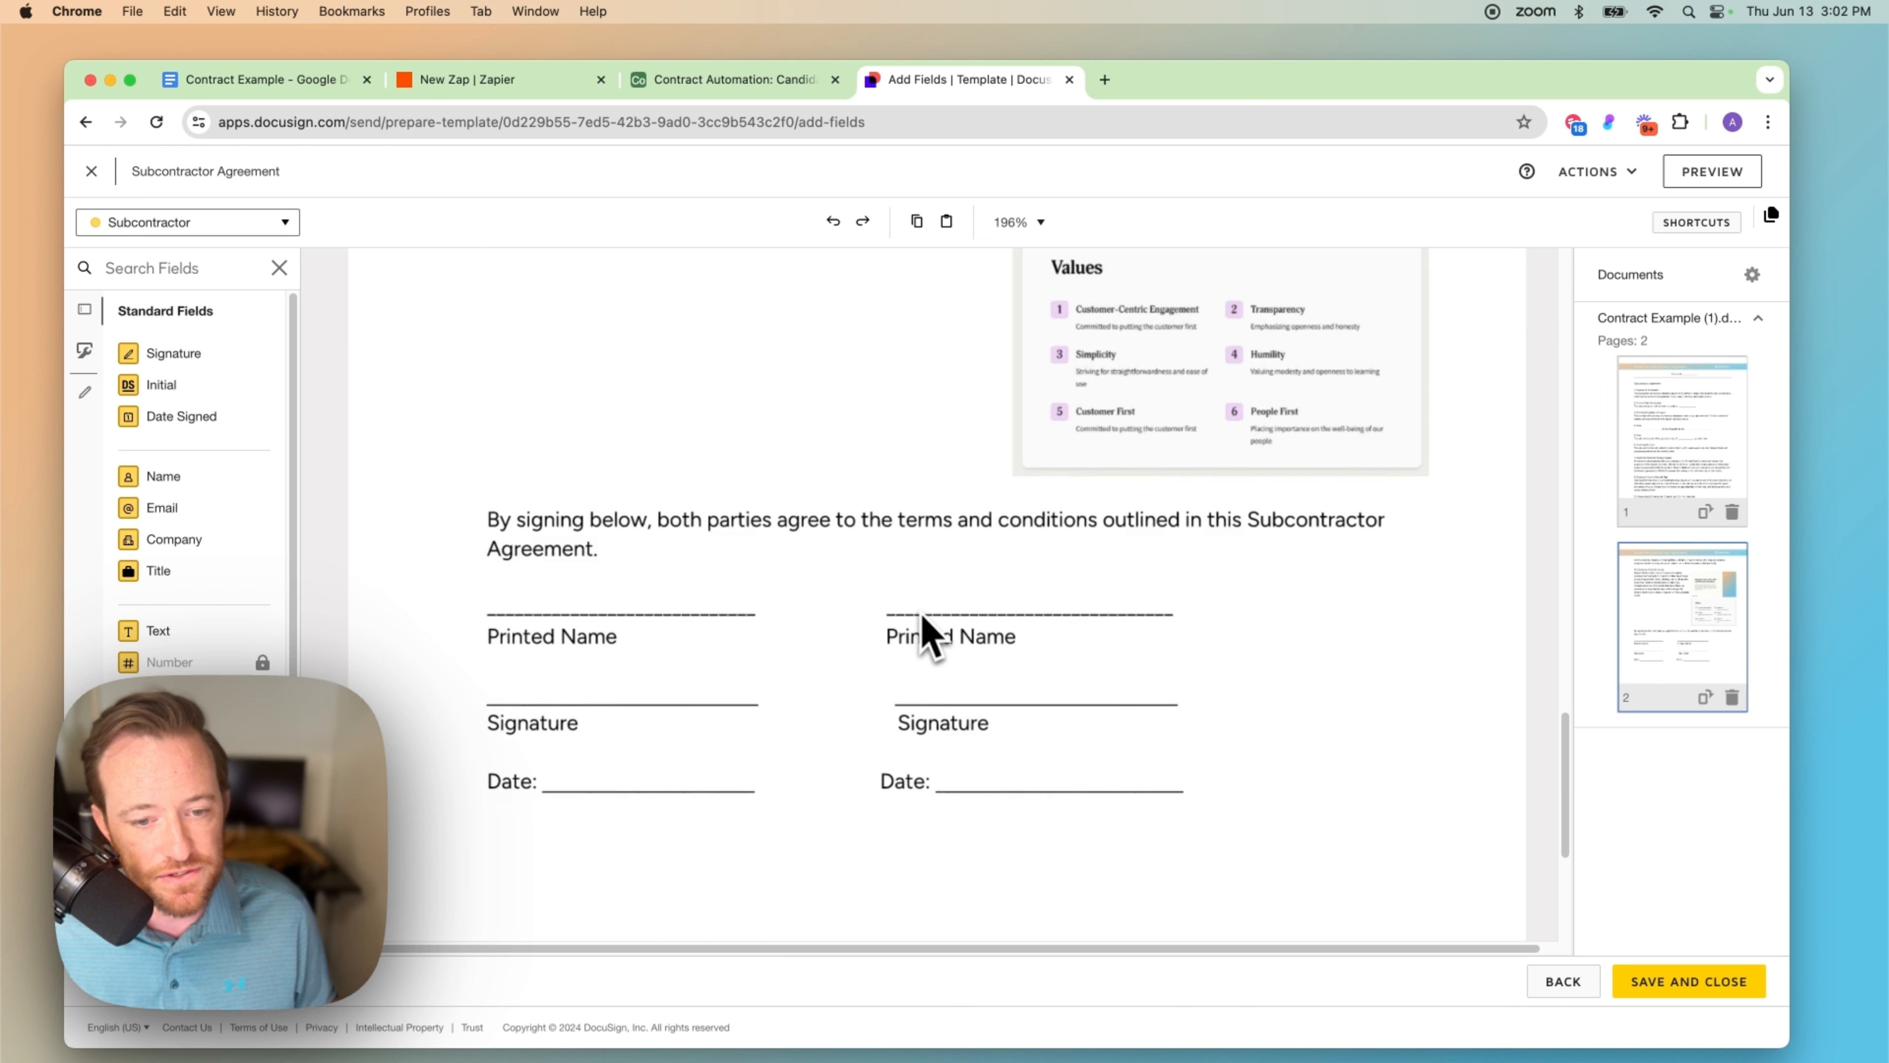
pyautogui.scroll(20, 926, 636)
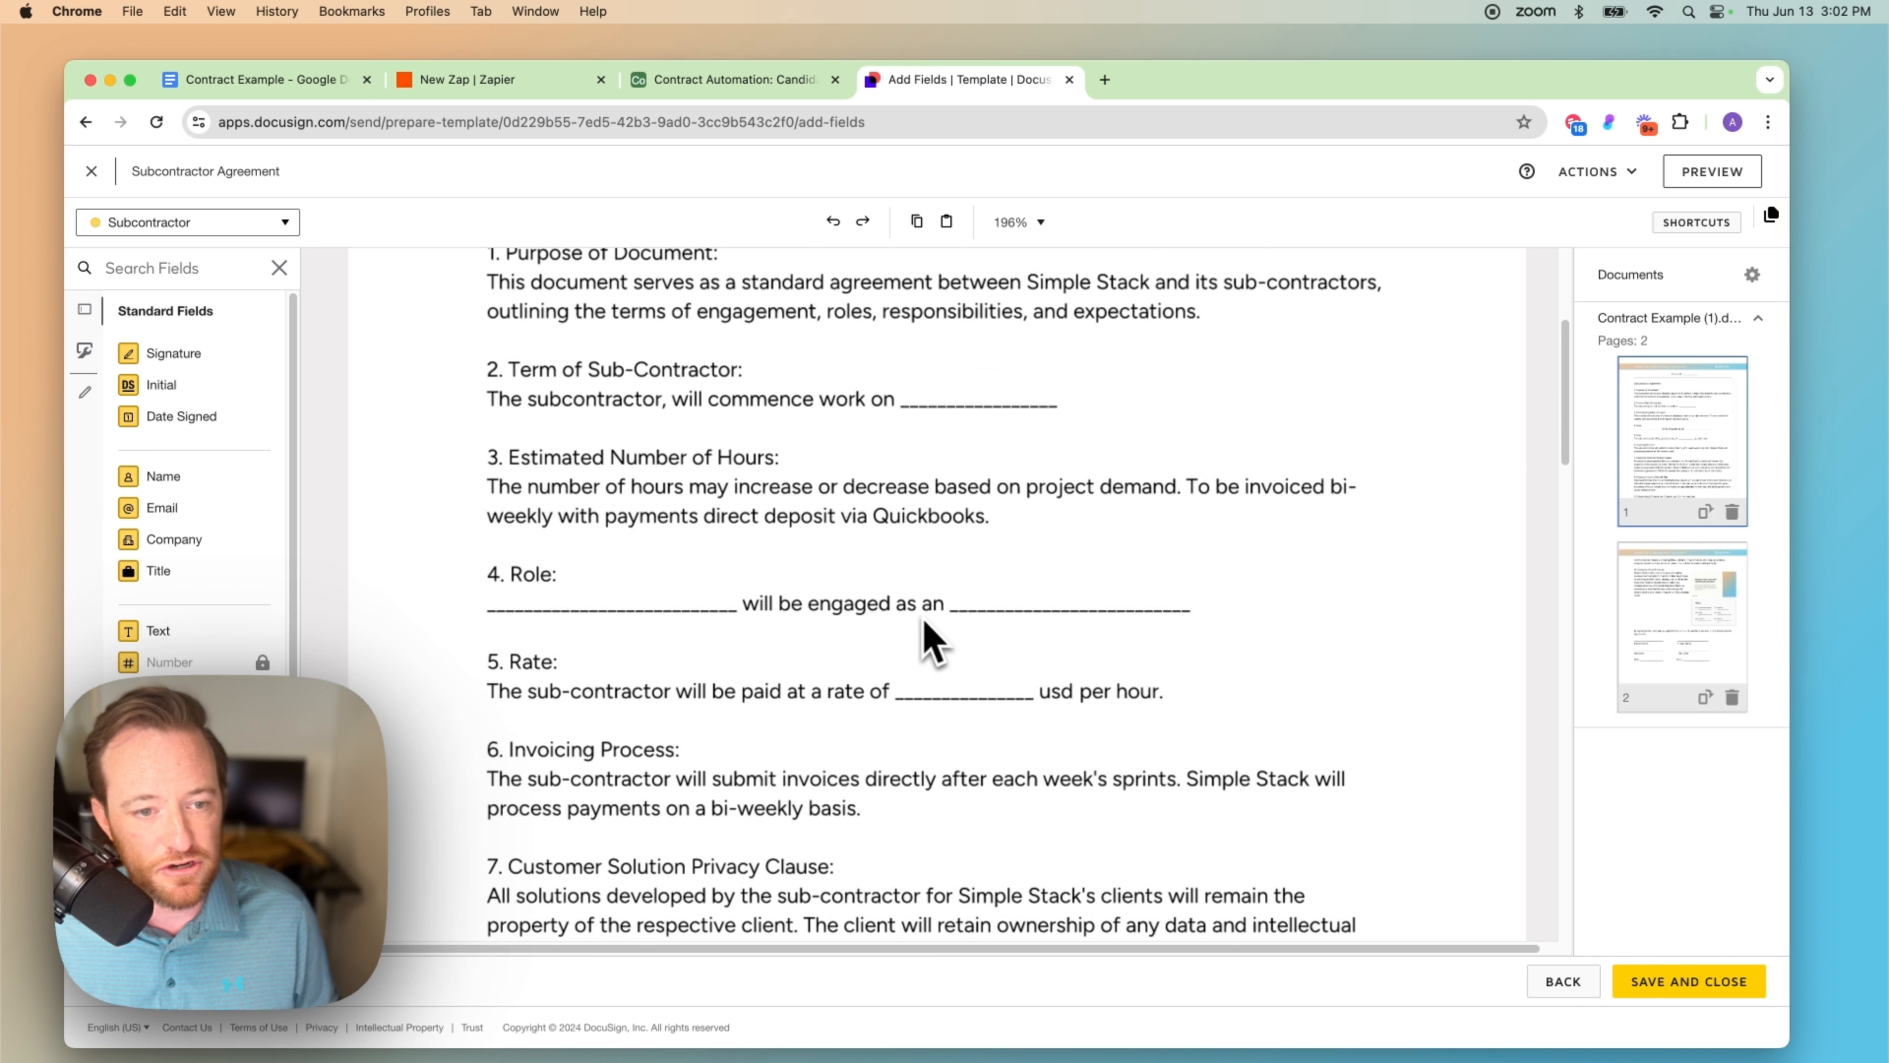
pyautogui.scroll(4, 930, 640)
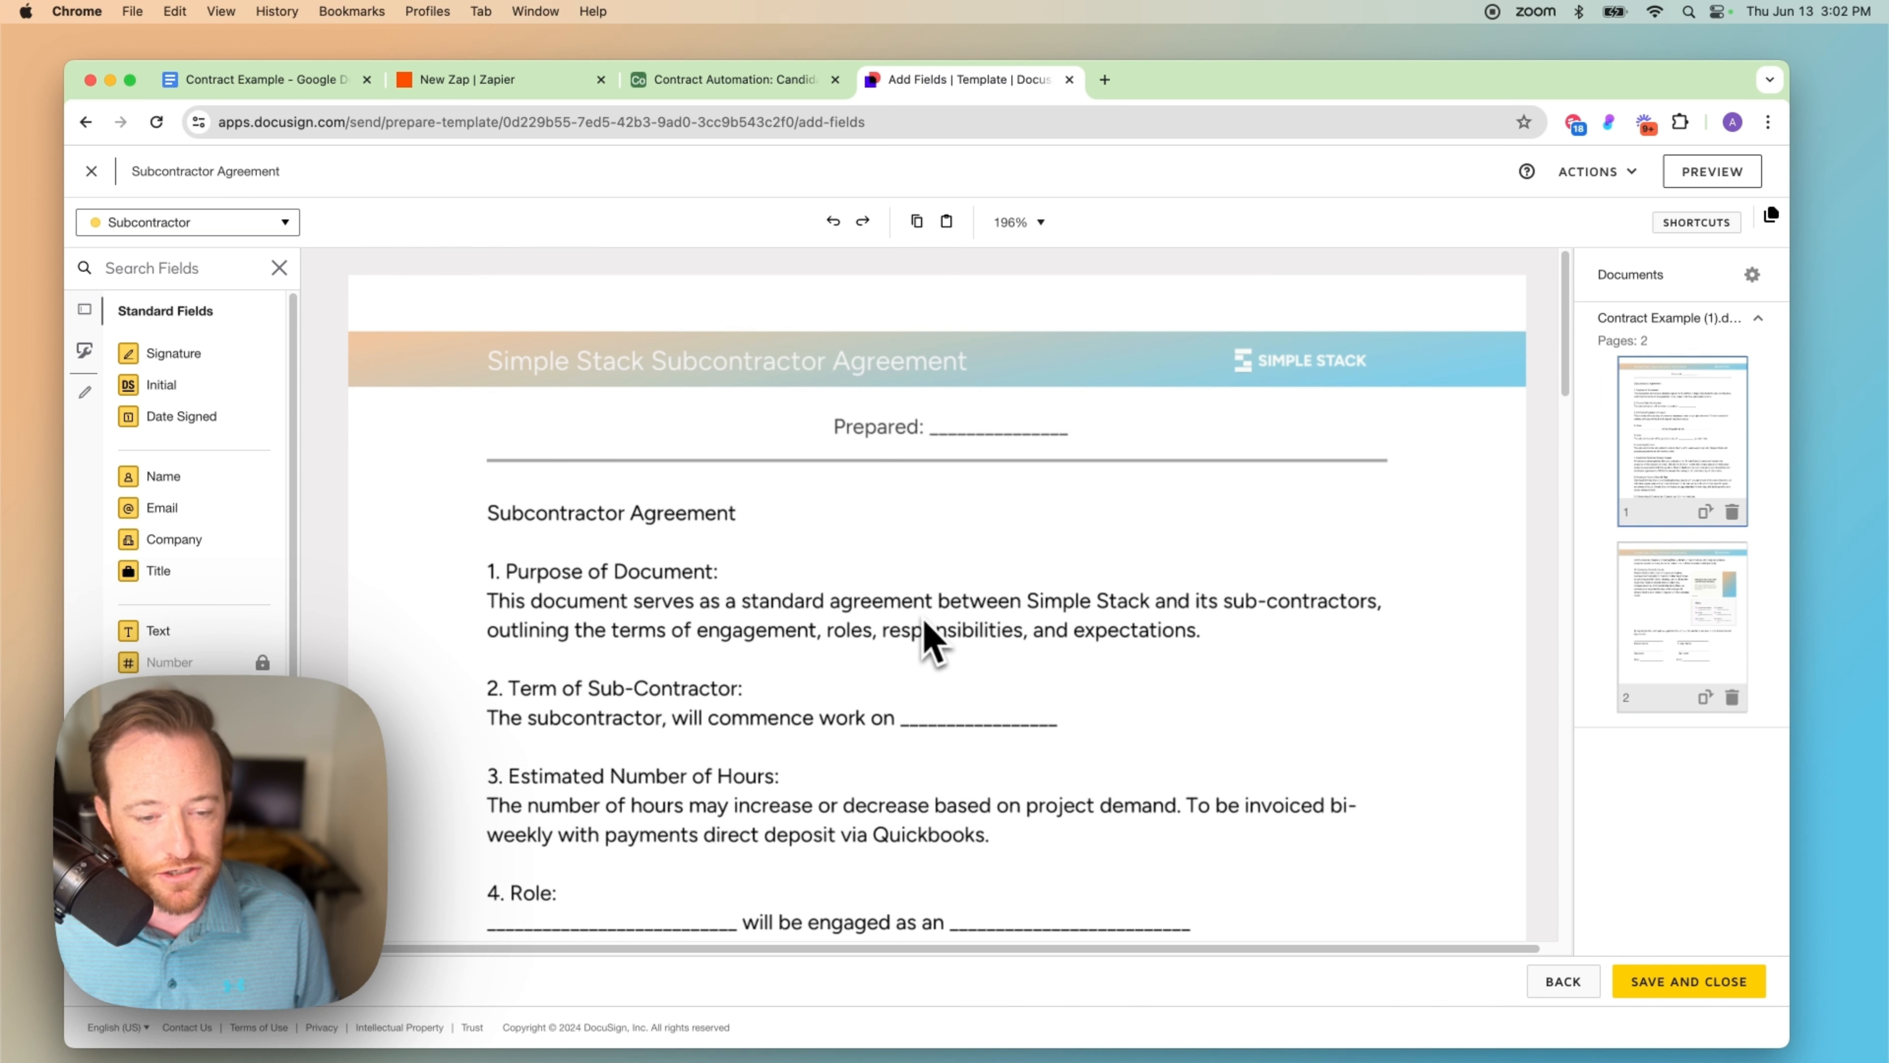
pyautogui.scroll(-4, 931, 639)
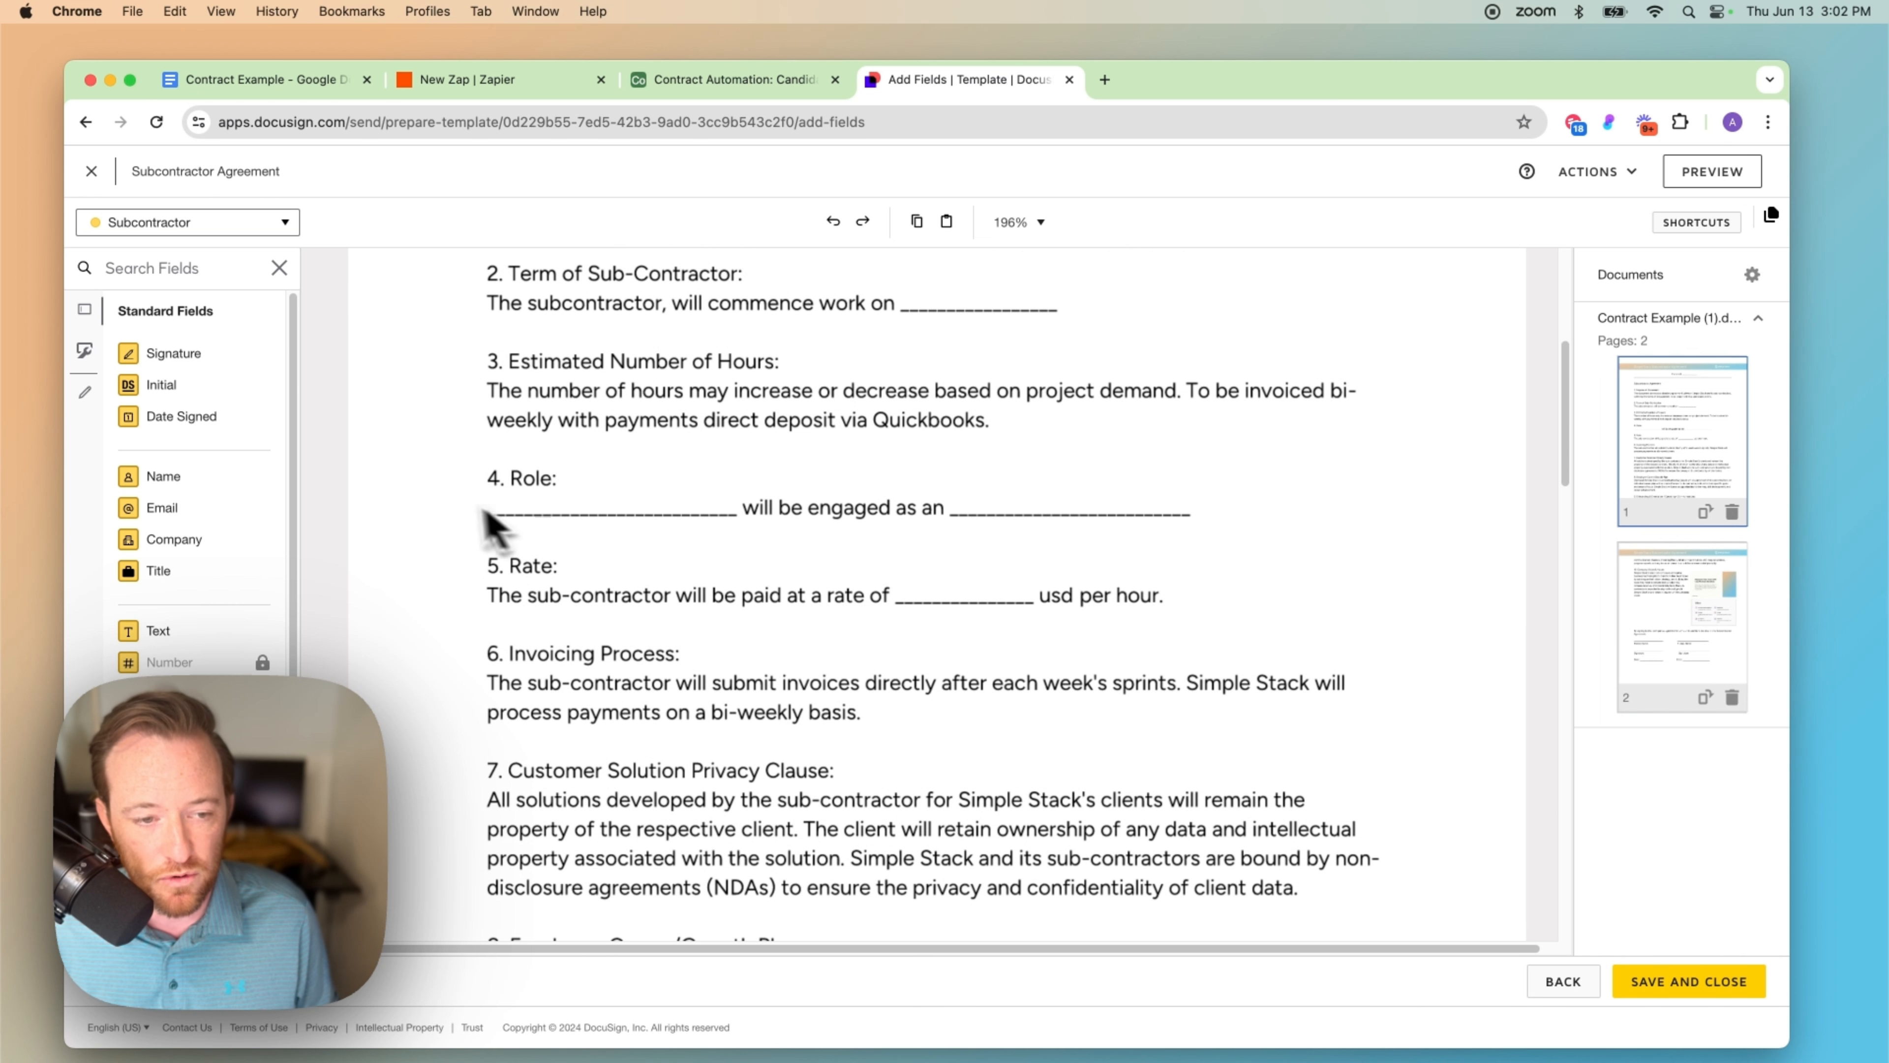
pyautogui.scroll(-2, 695, 517)
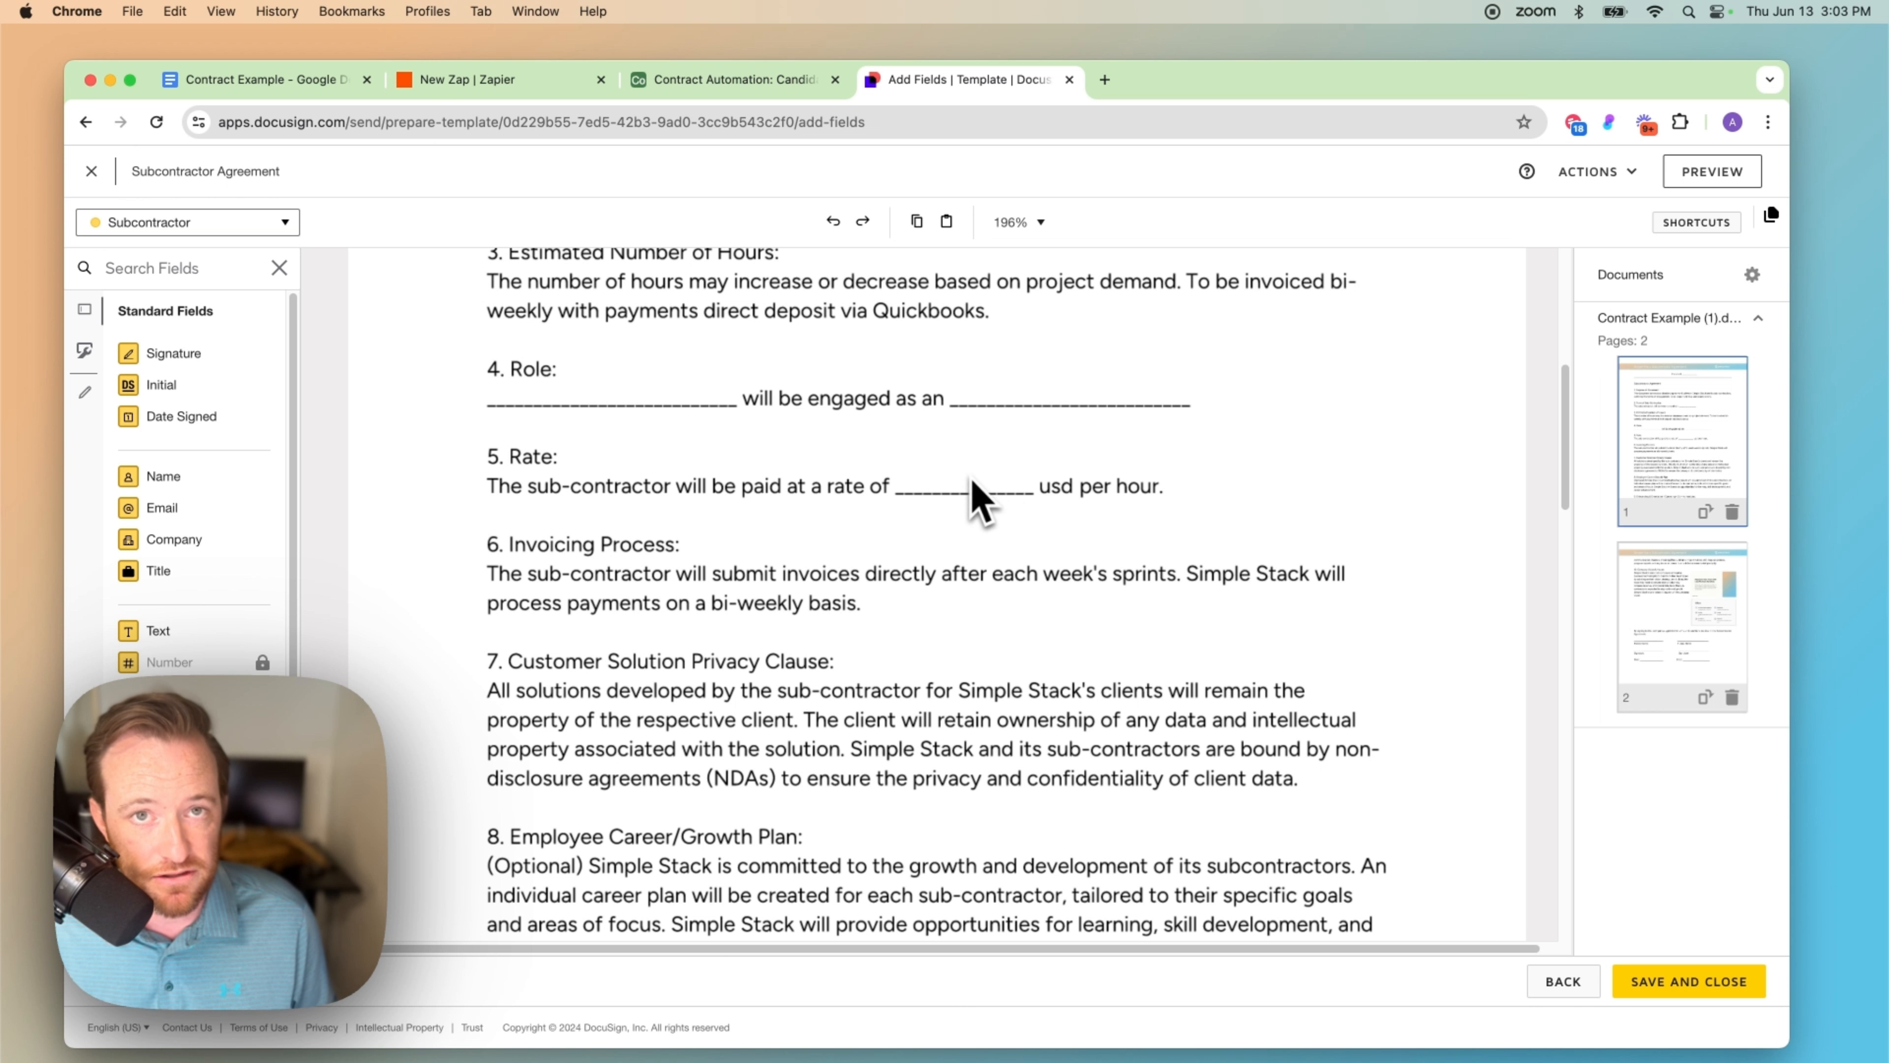
pyautogui.scroll(-15, 922, 530)
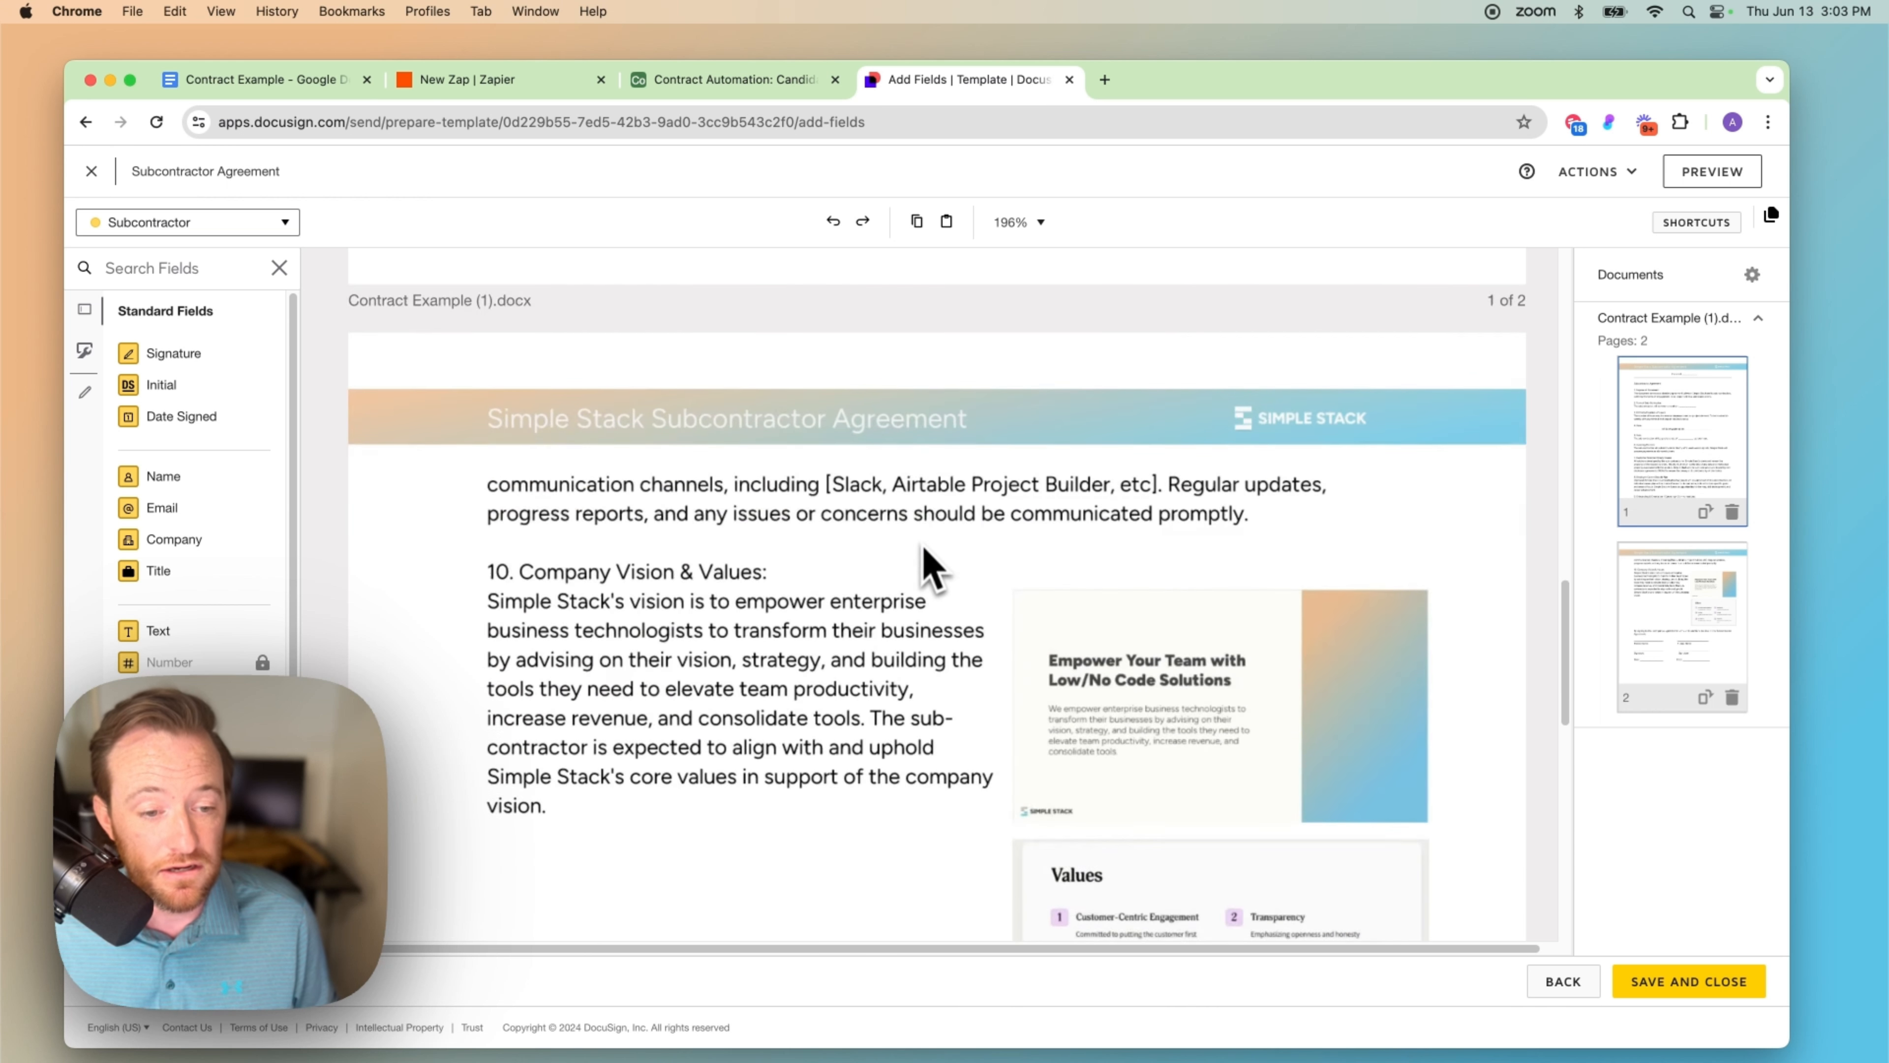
pyautogui.scroll(2, 807, 569)
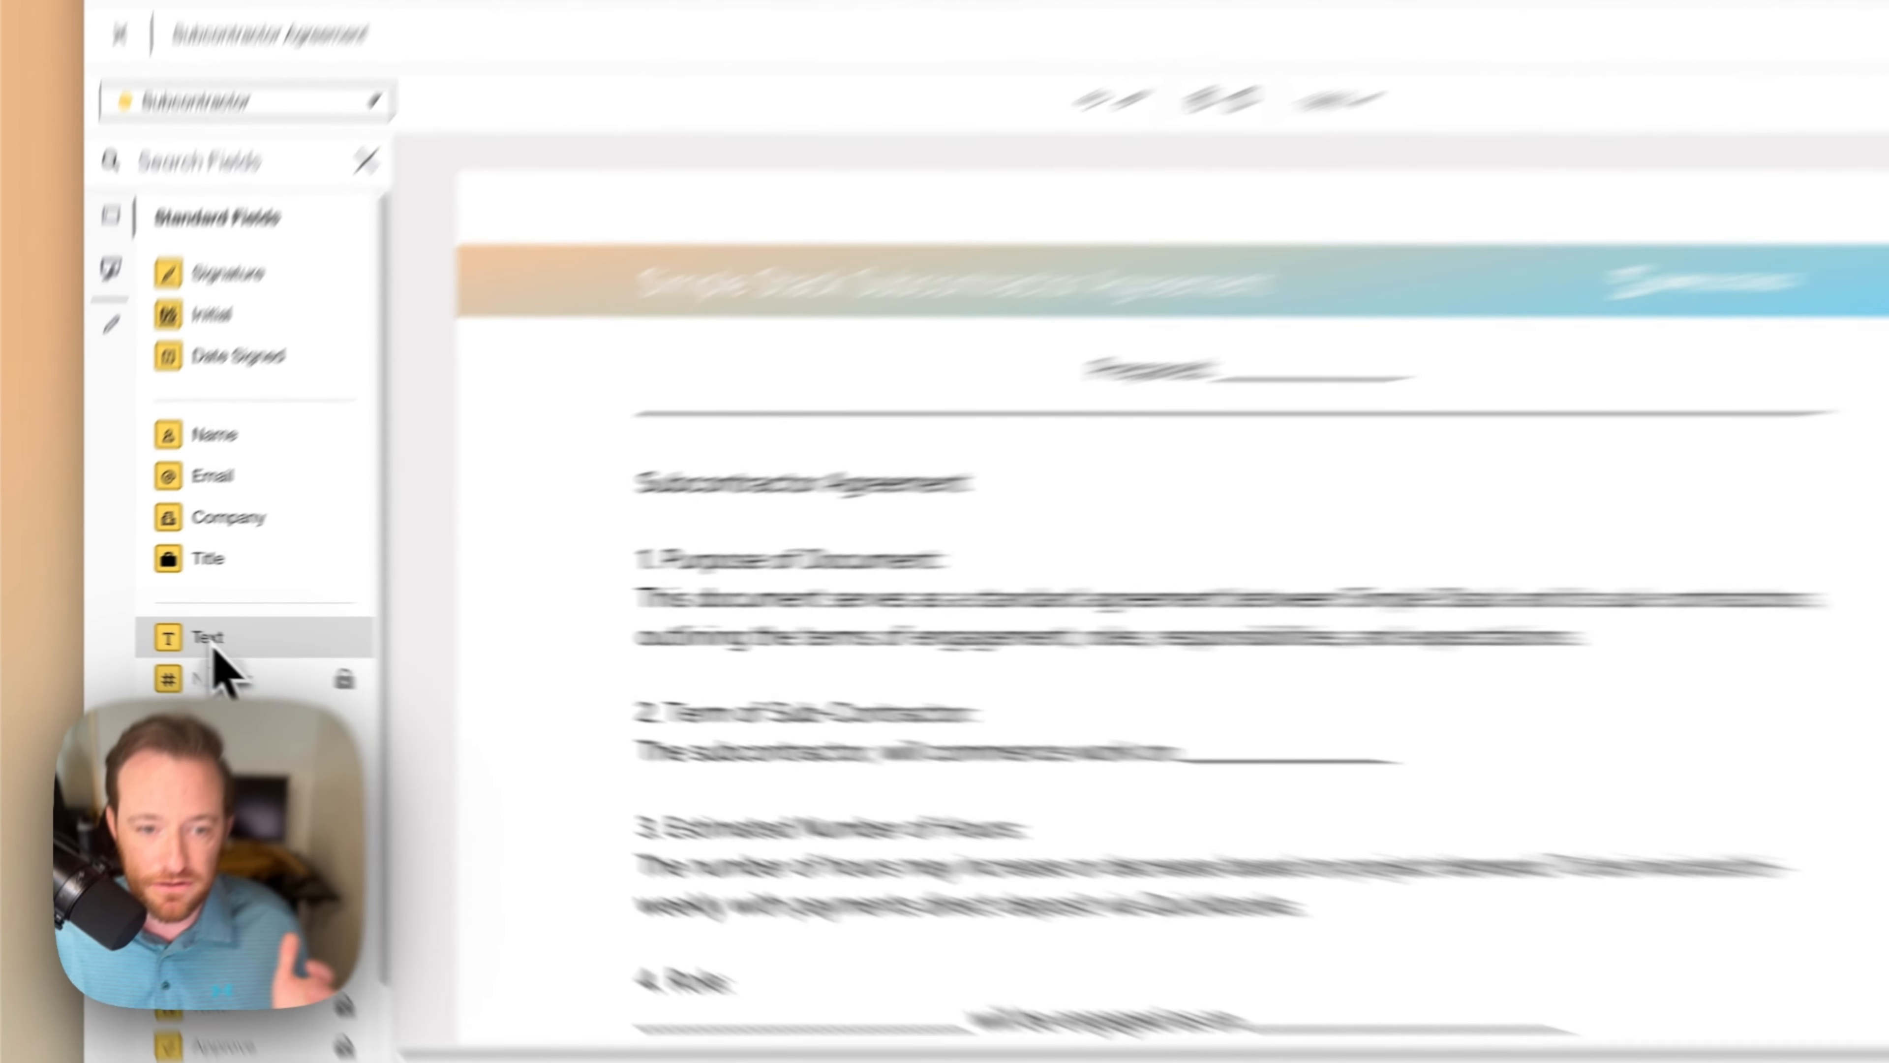
# Step: Place a Subcontractor text field on the Prepared: blank at the agreement's top
pyautogui.moveTo(162, 640); pyautogui.dragTo(922, 410)
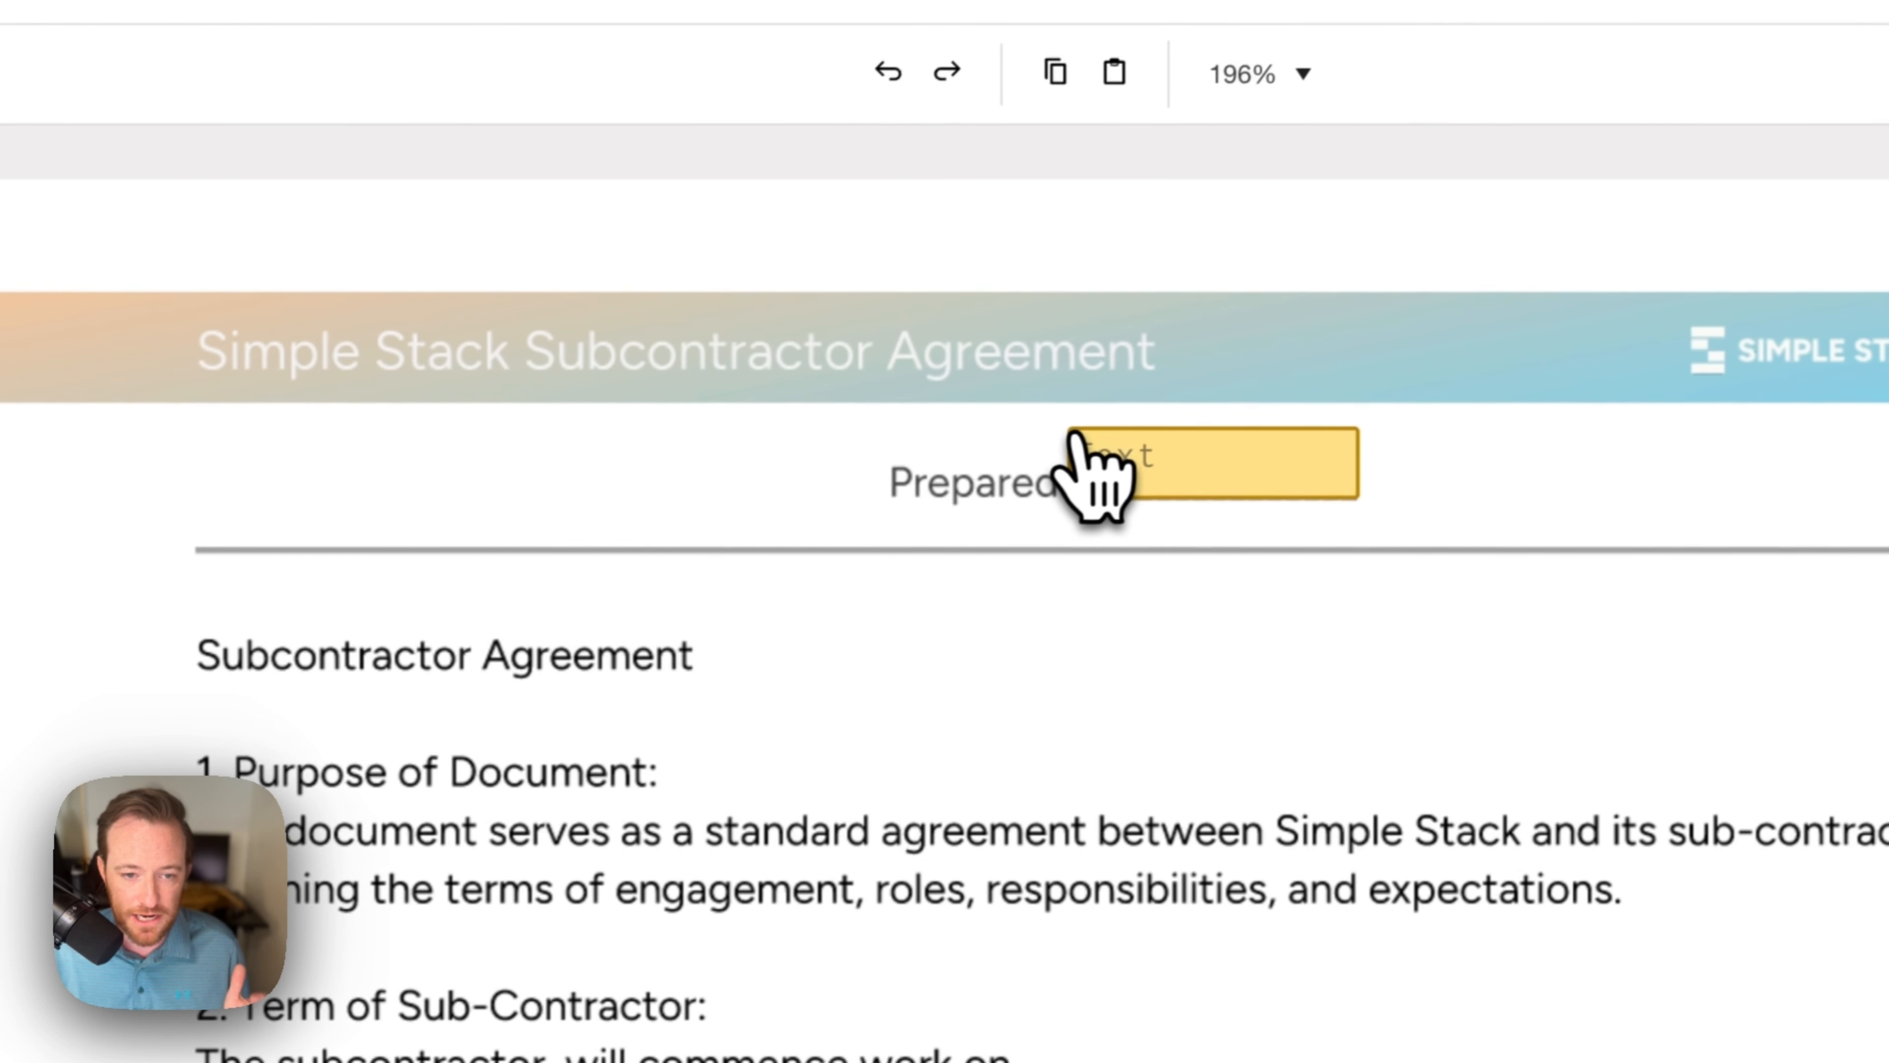
pyautogui.moveTo(1087, 464); pyautogui.dragTo(1087, 464)
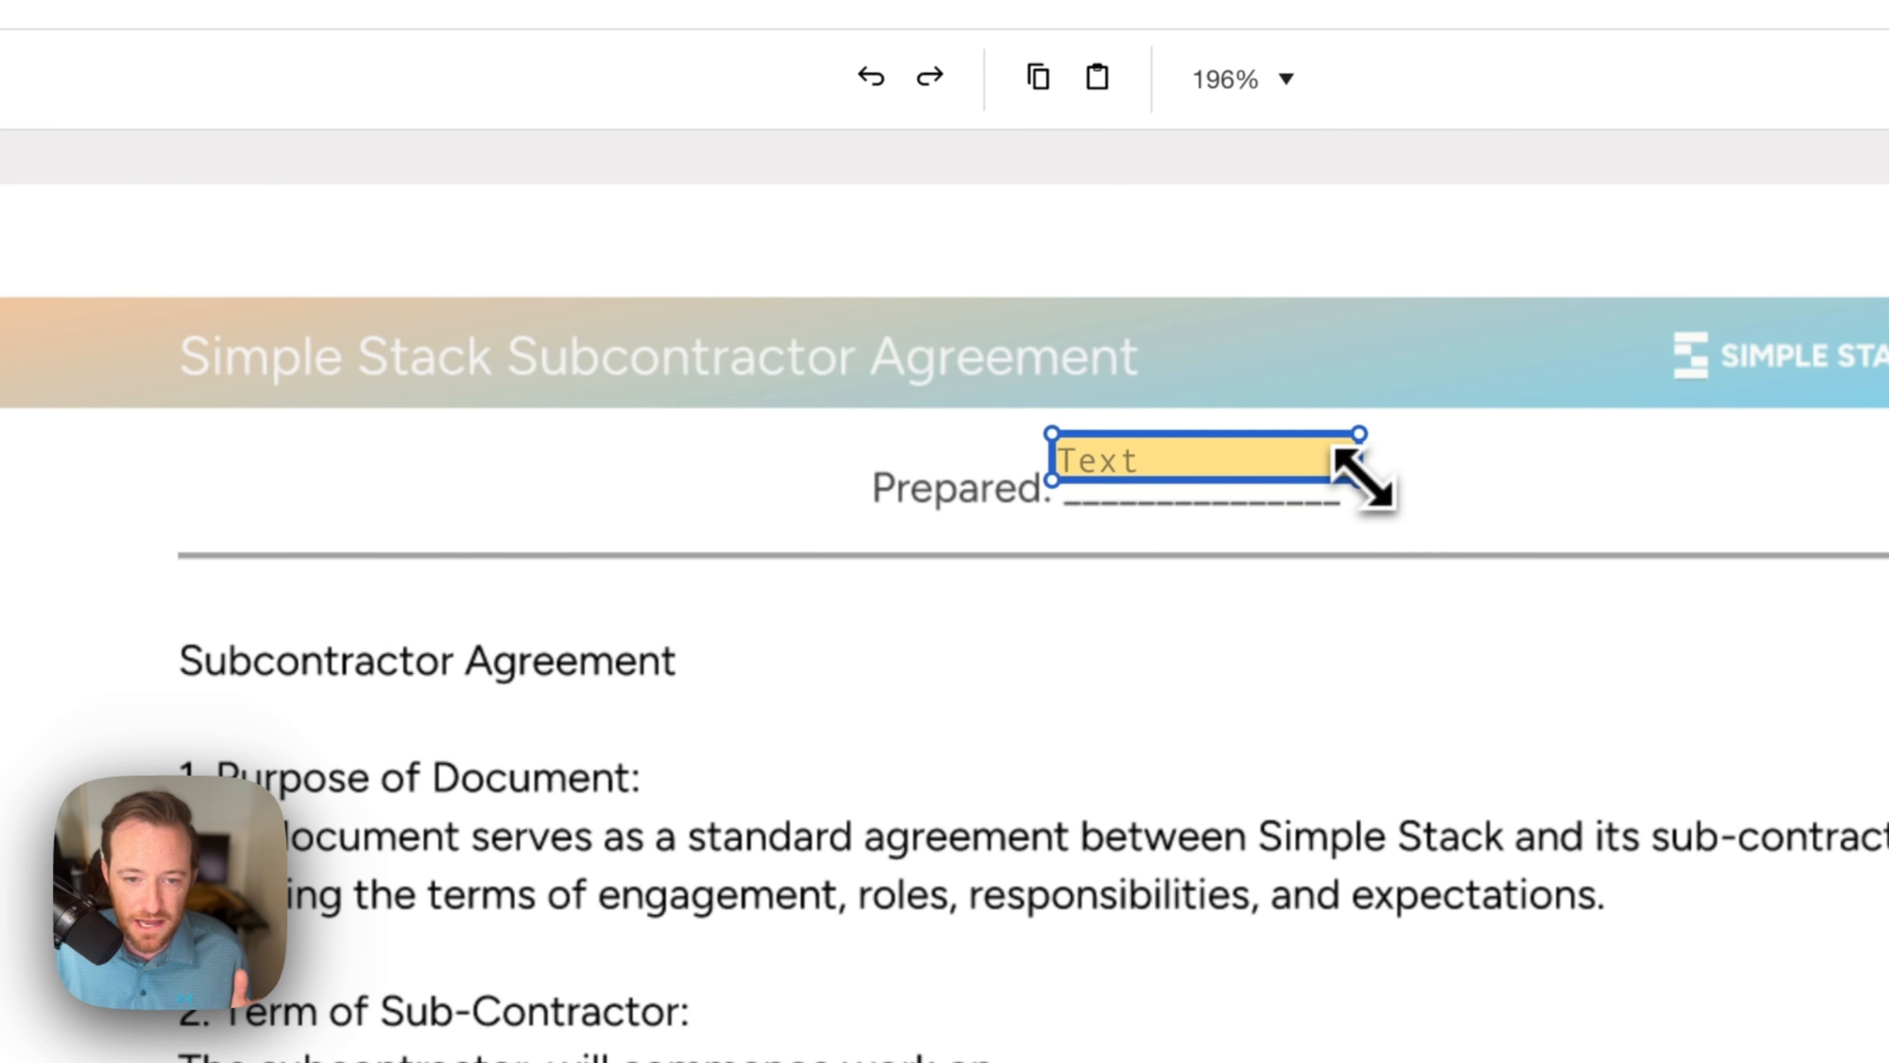
pyautogui.moveTo(1300, 461)
pyautogui.mouseDown()
pyautogui.moveTo(1332, 464)
pyautogui.moveTo(1298, 465)
pyautogui.mouseUp()
pyautogui.click(1381, 619)
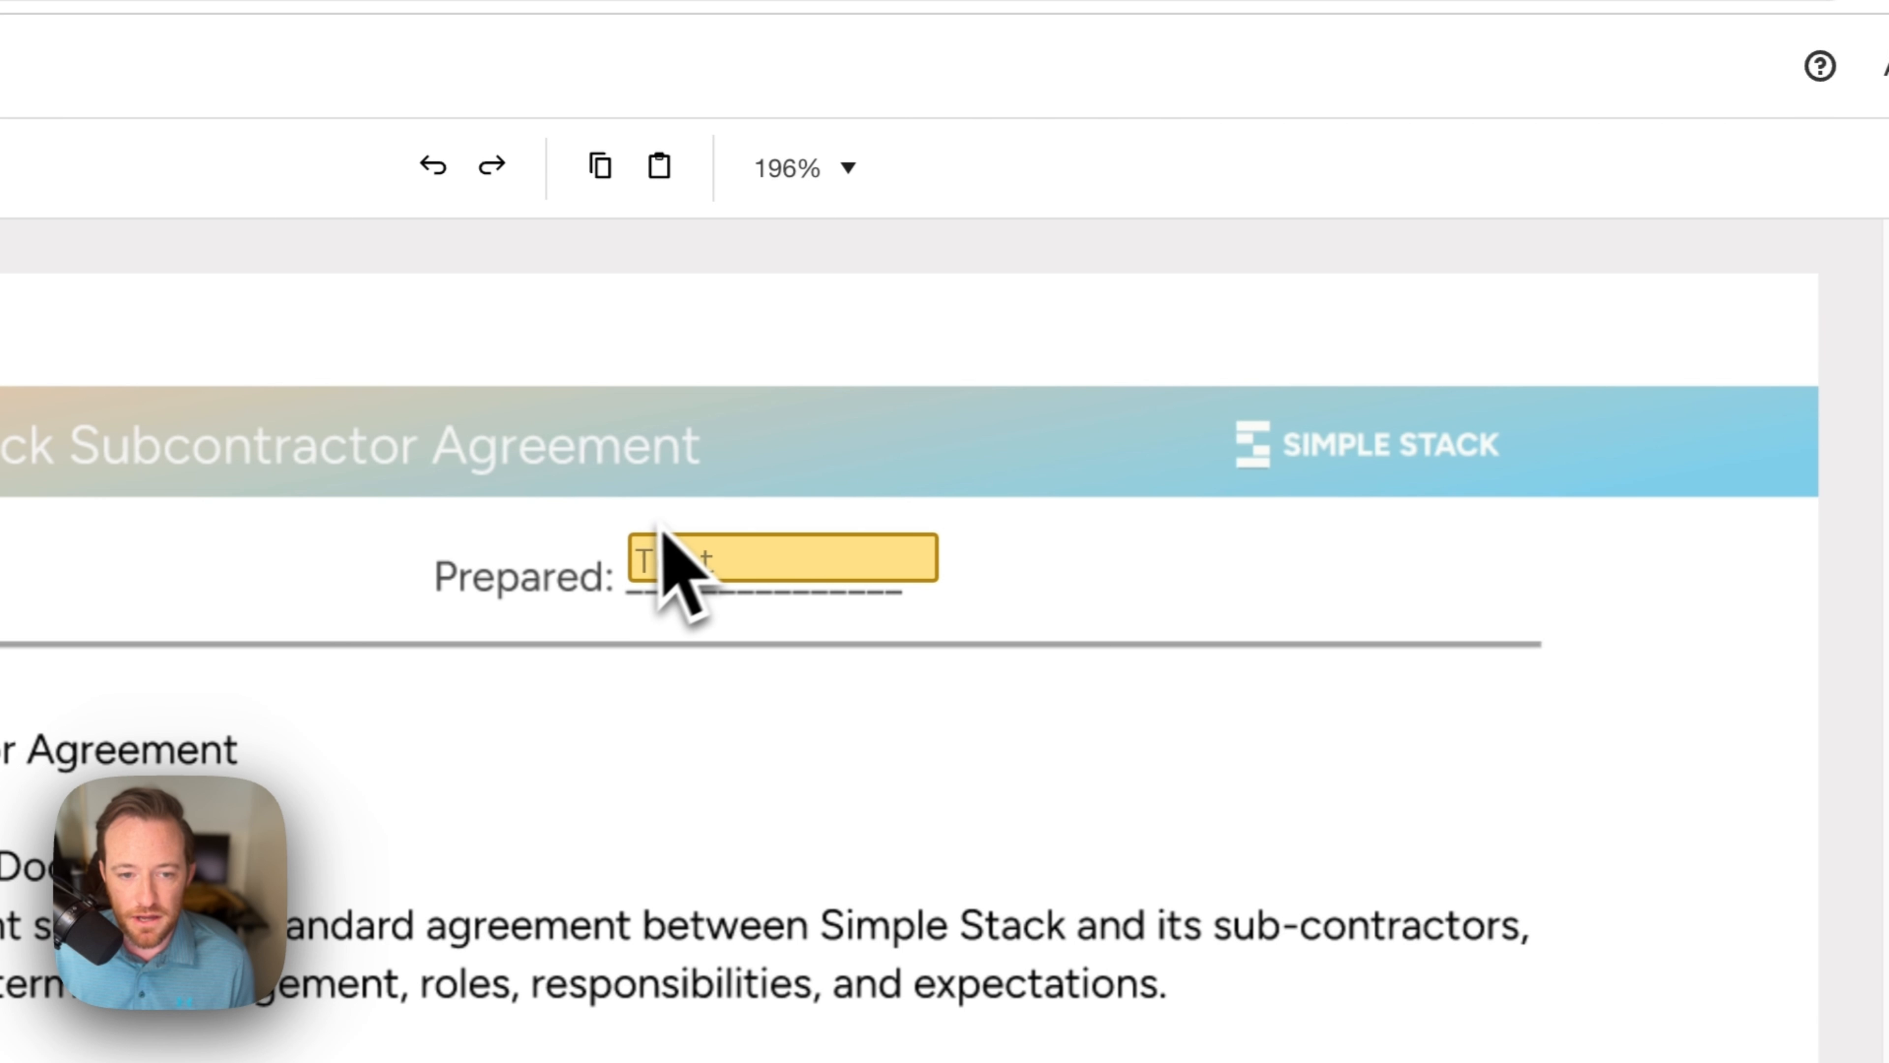
pyautogui.click(747, 561)
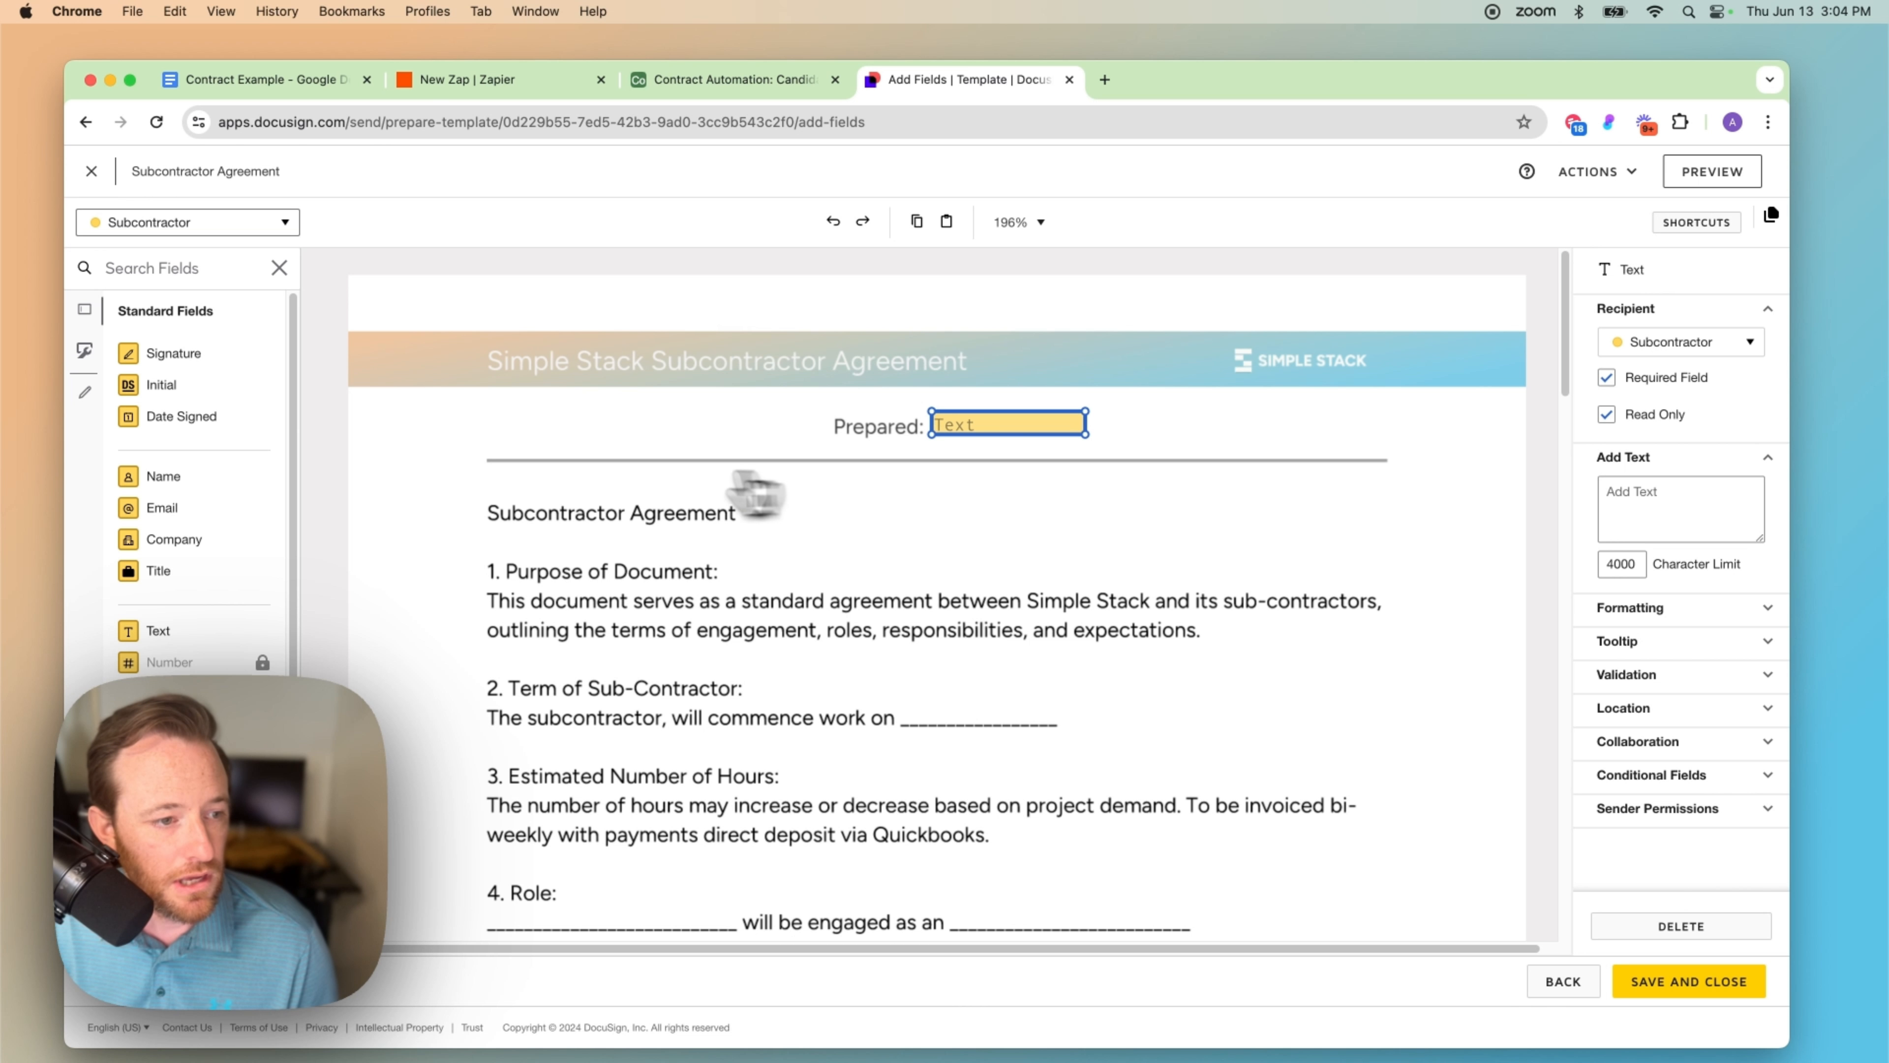
# Step: Place a shortened, read-only text field on the 'commence work on' start-date blank
pyautogui.scroll(-3, 970, 565)
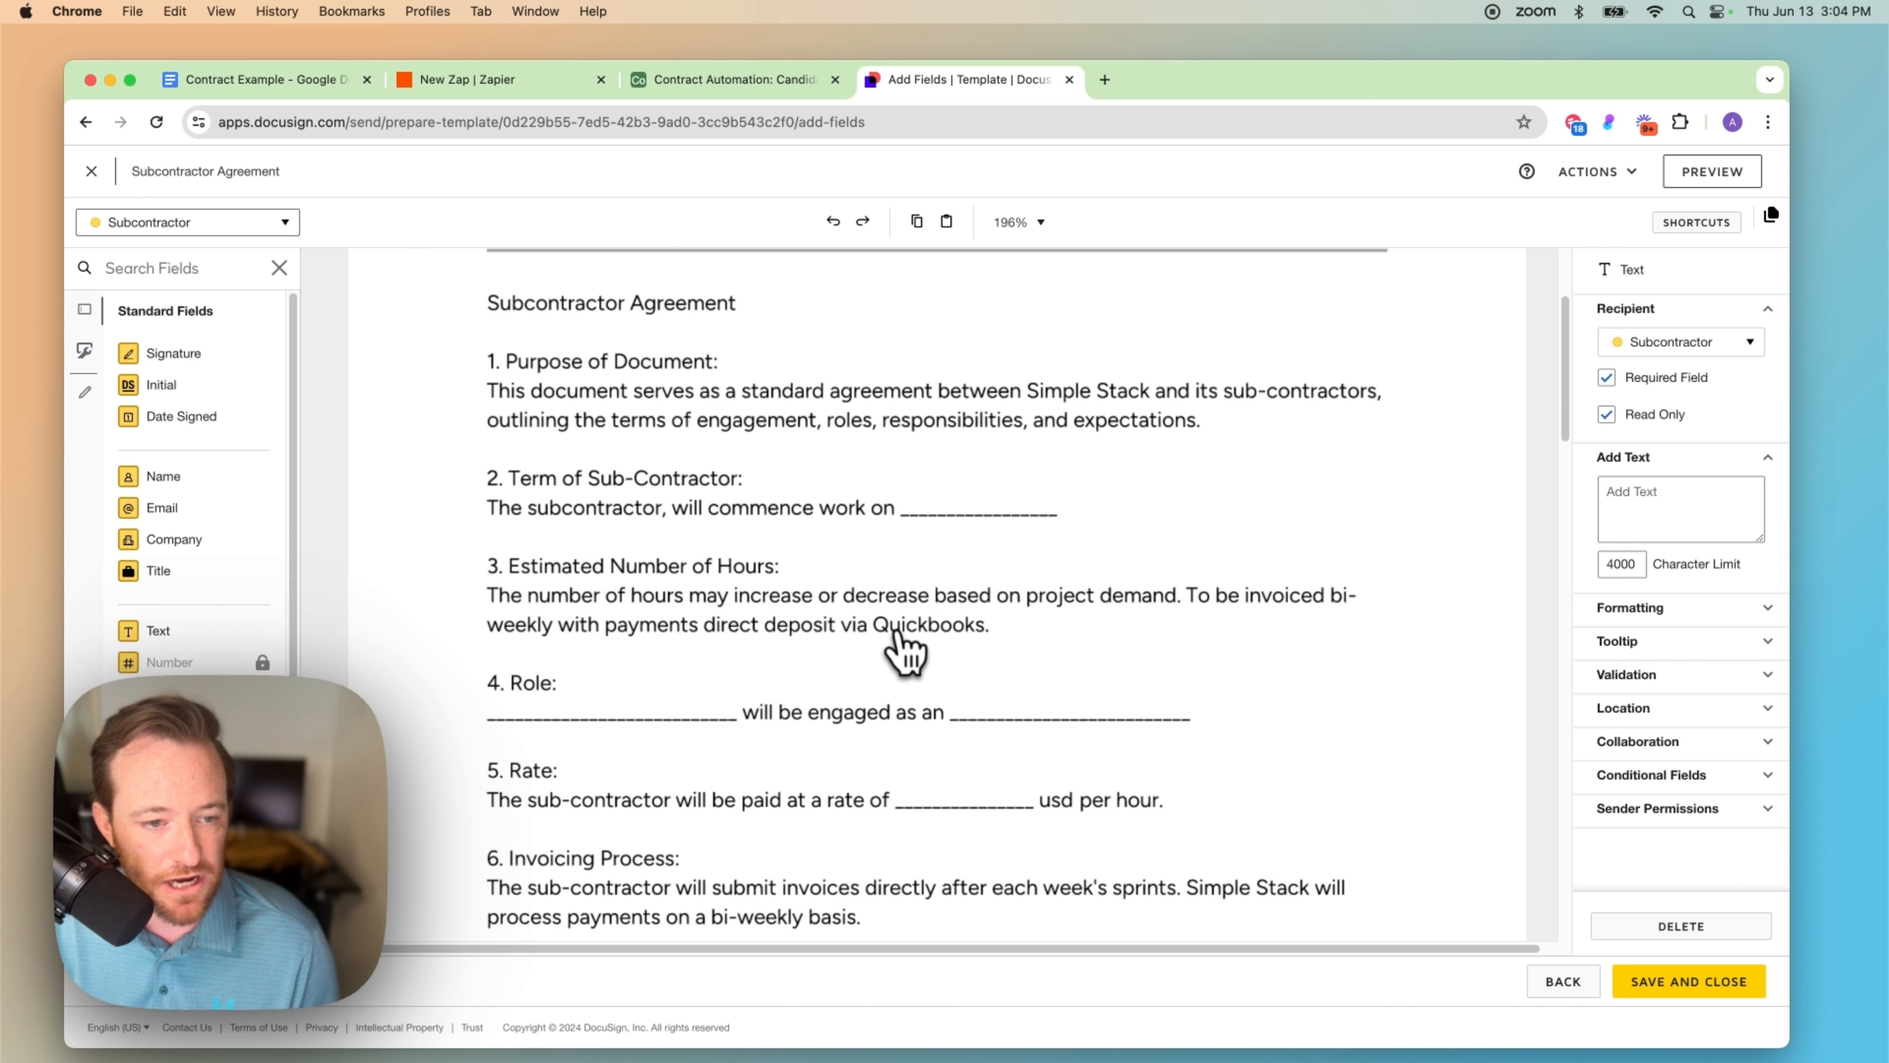
pyautogui.scroll(-1, 827, 605)
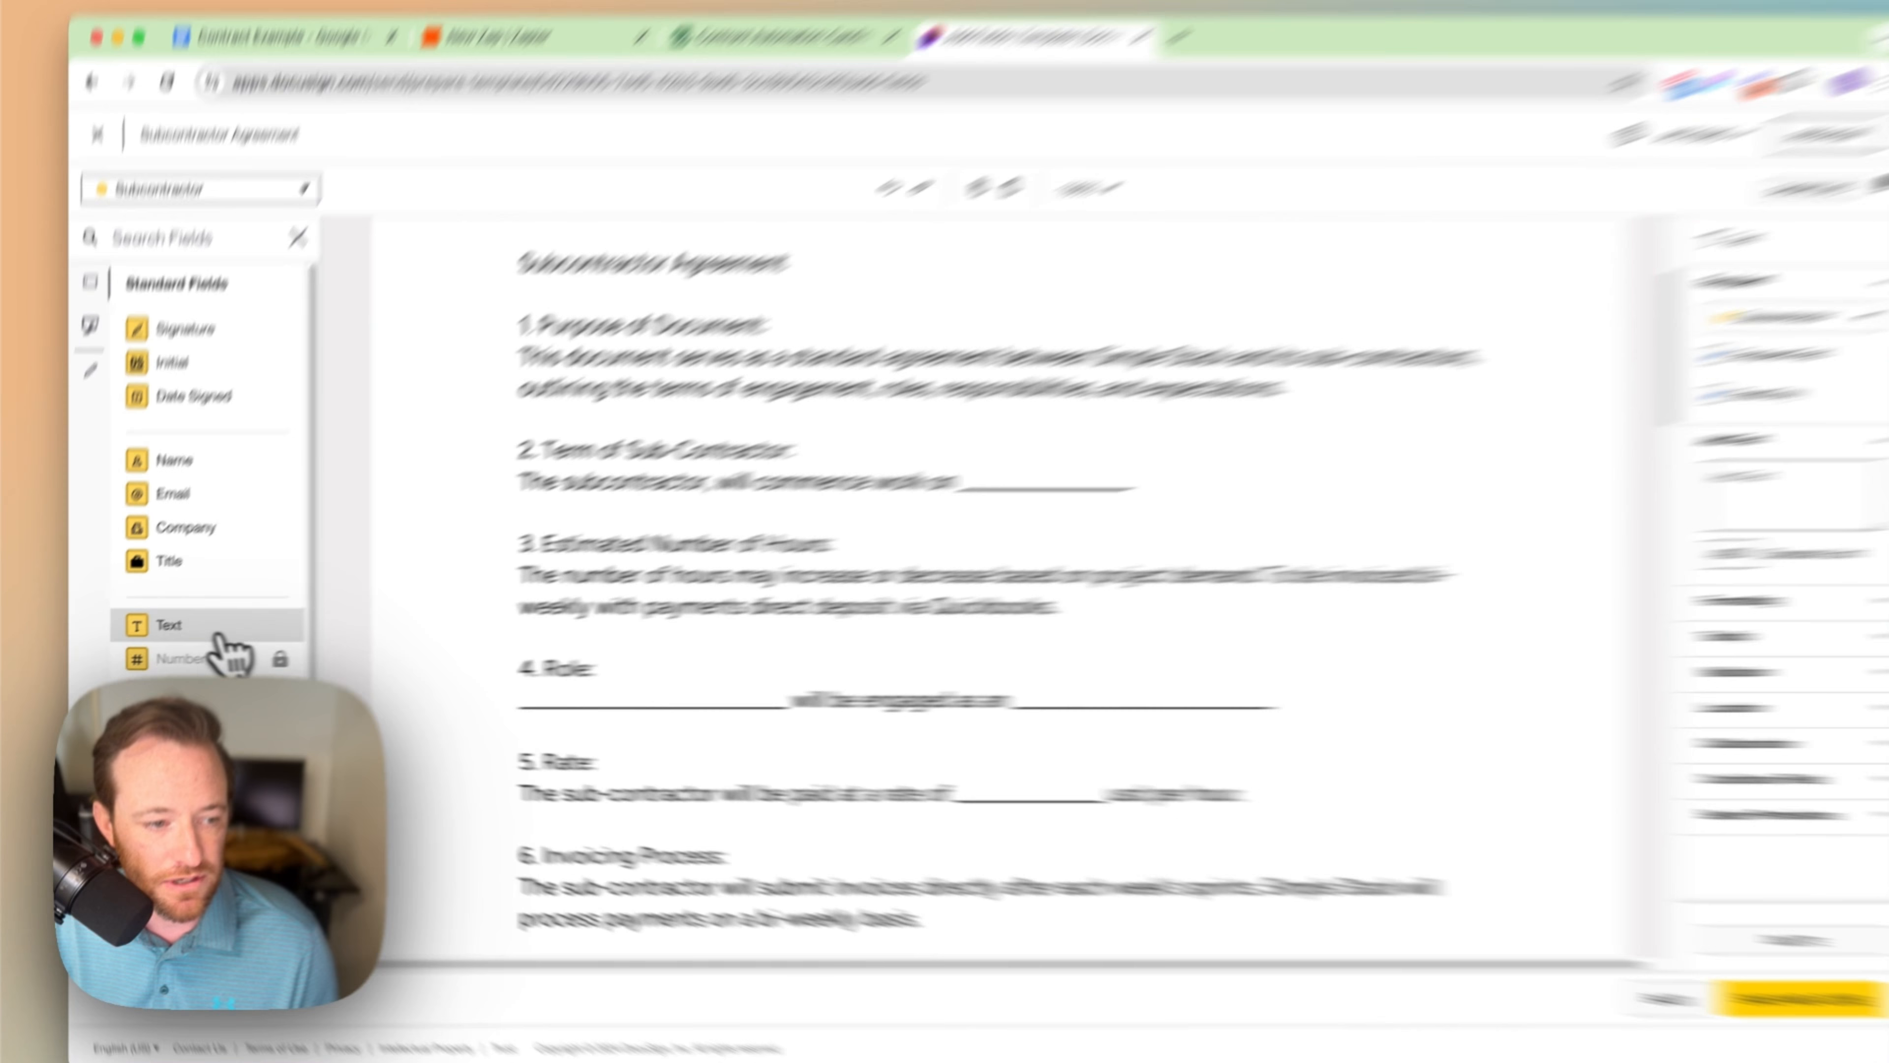
pyautogui.moveTo(153, 630); pyautogui.dragTo(922, 476)
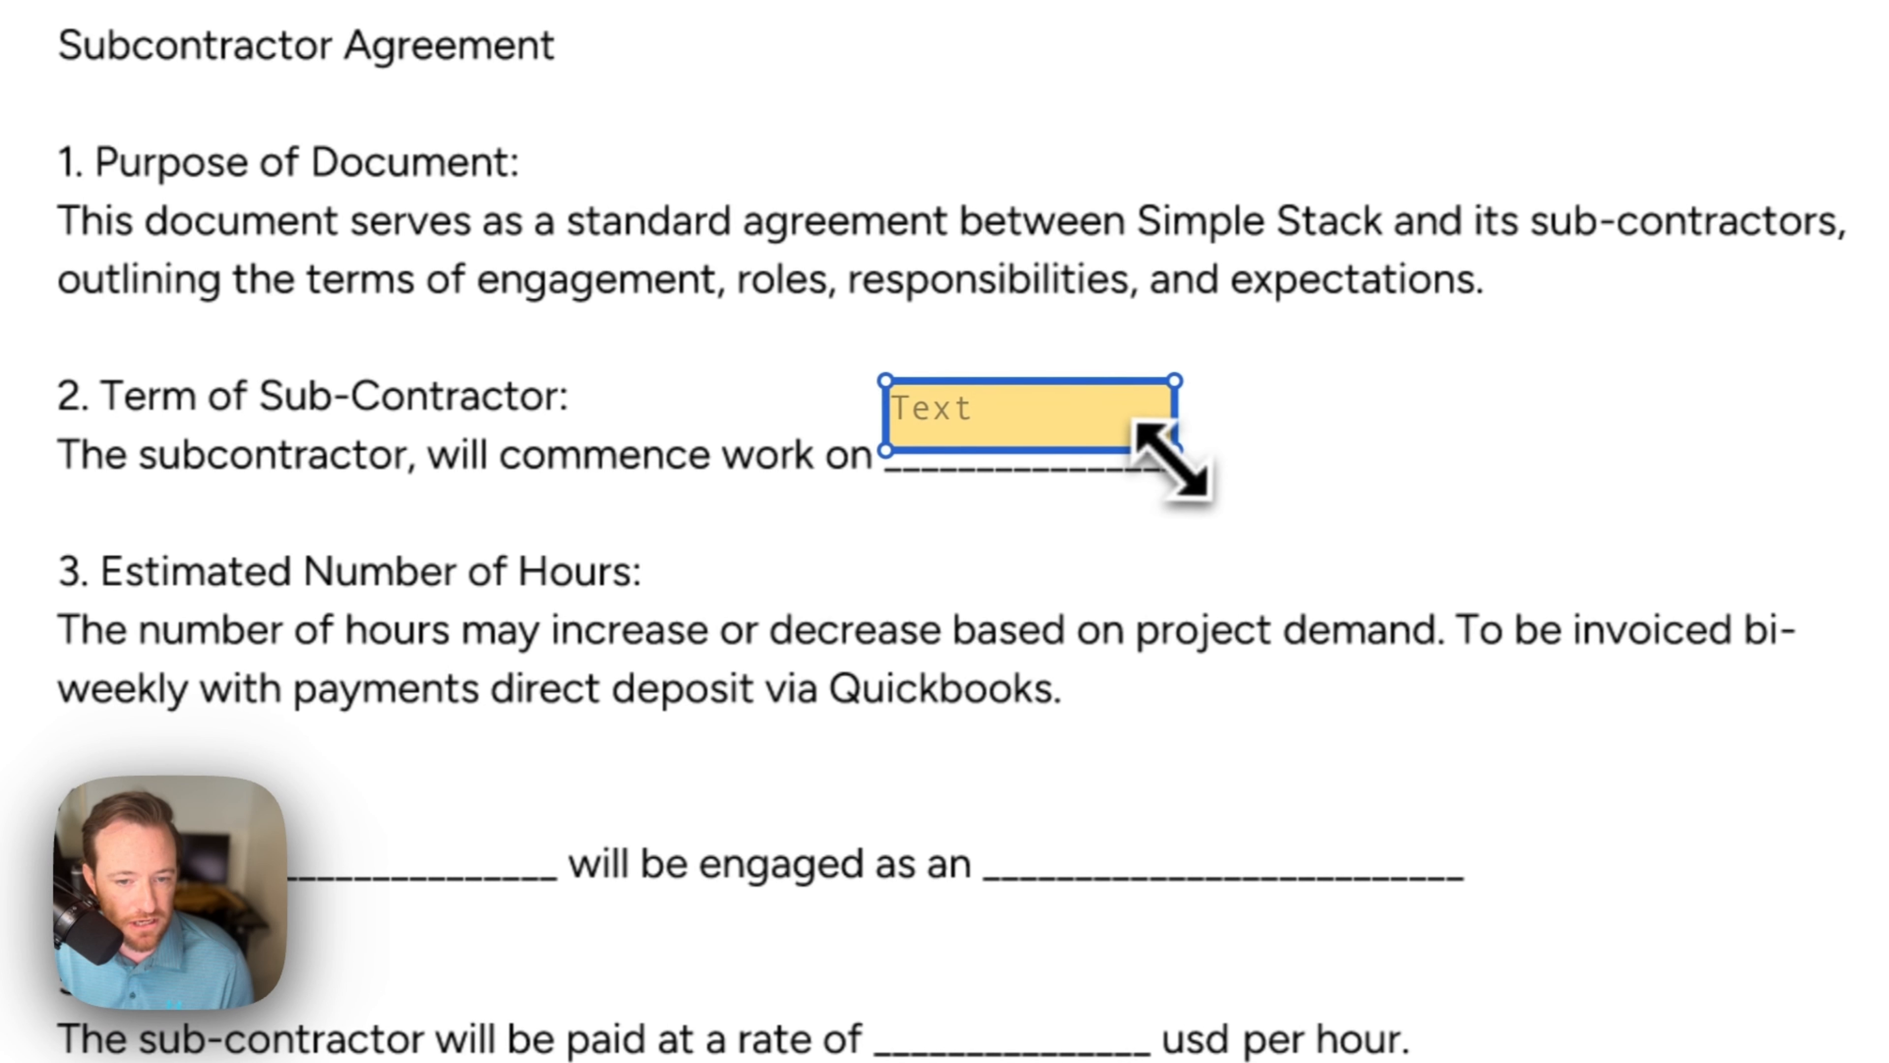
pyautogui.moveTo(1192, 447); pyautogui.dragTo(1130, 435)
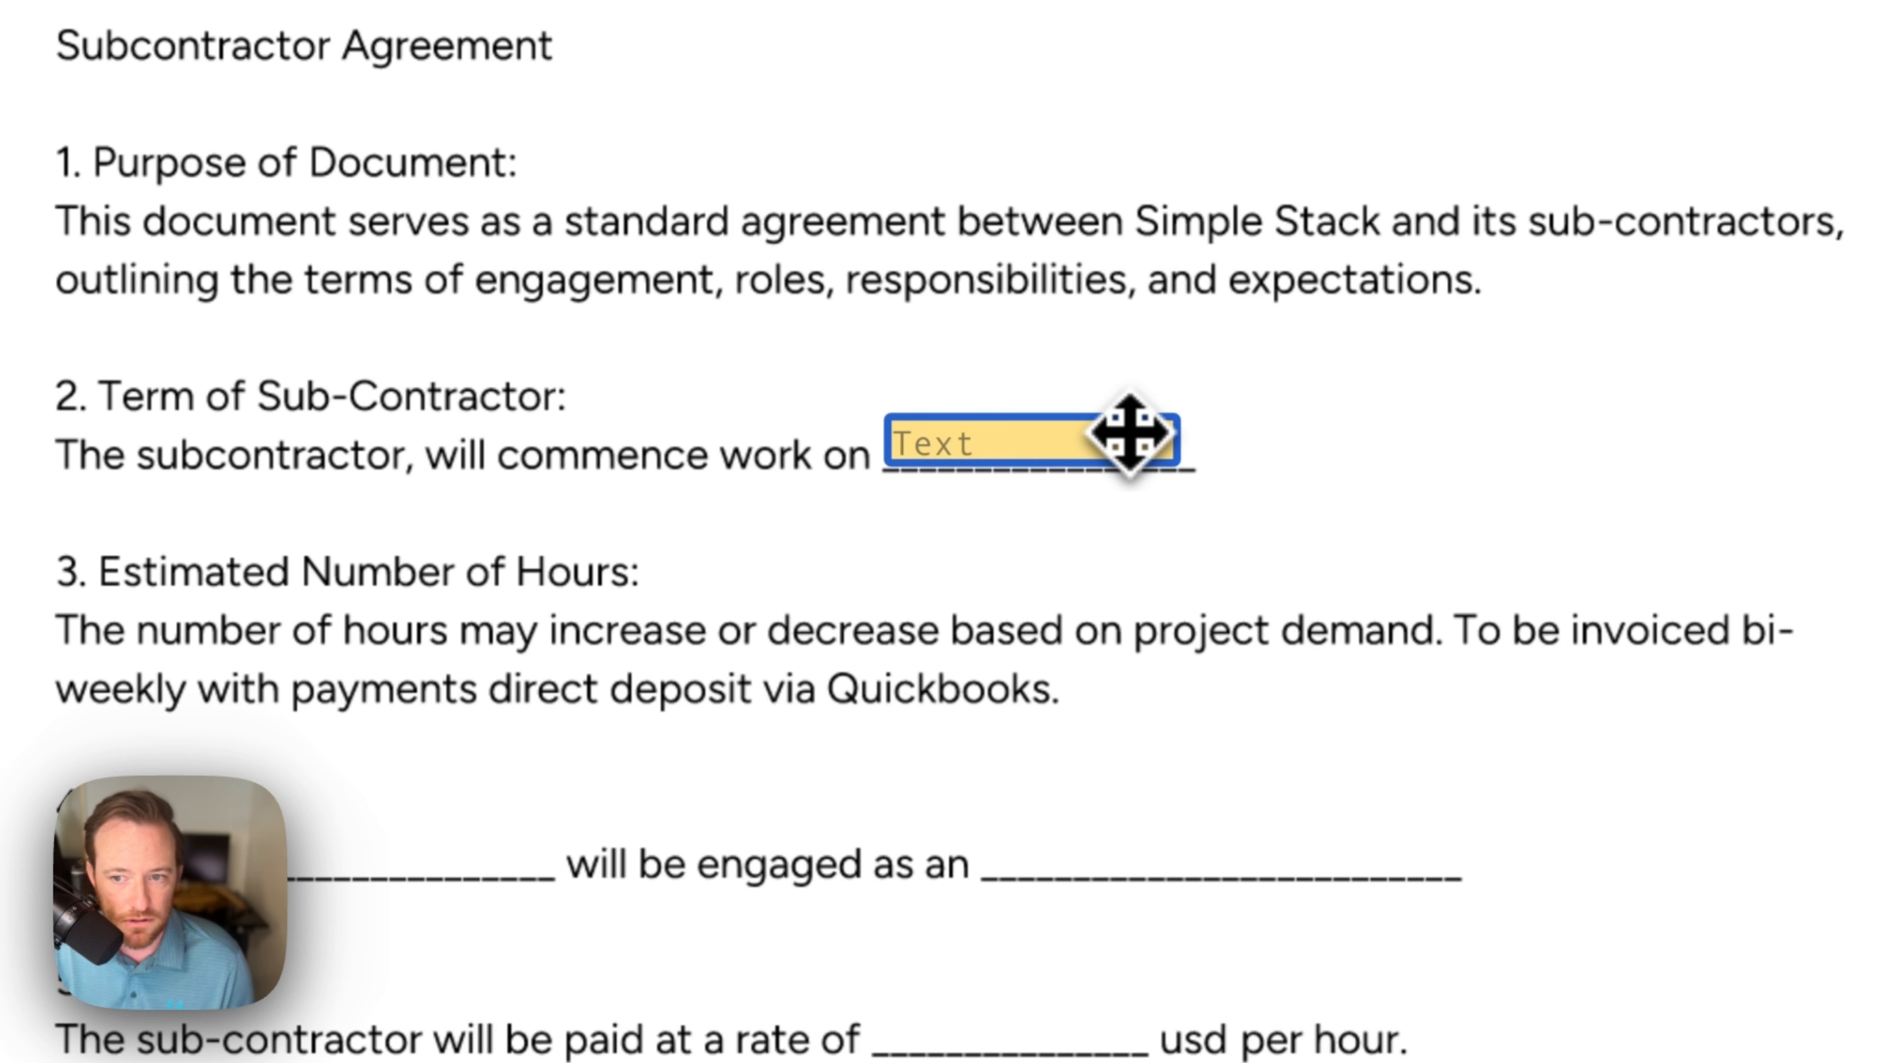
pyautogui.click(1422, 349)
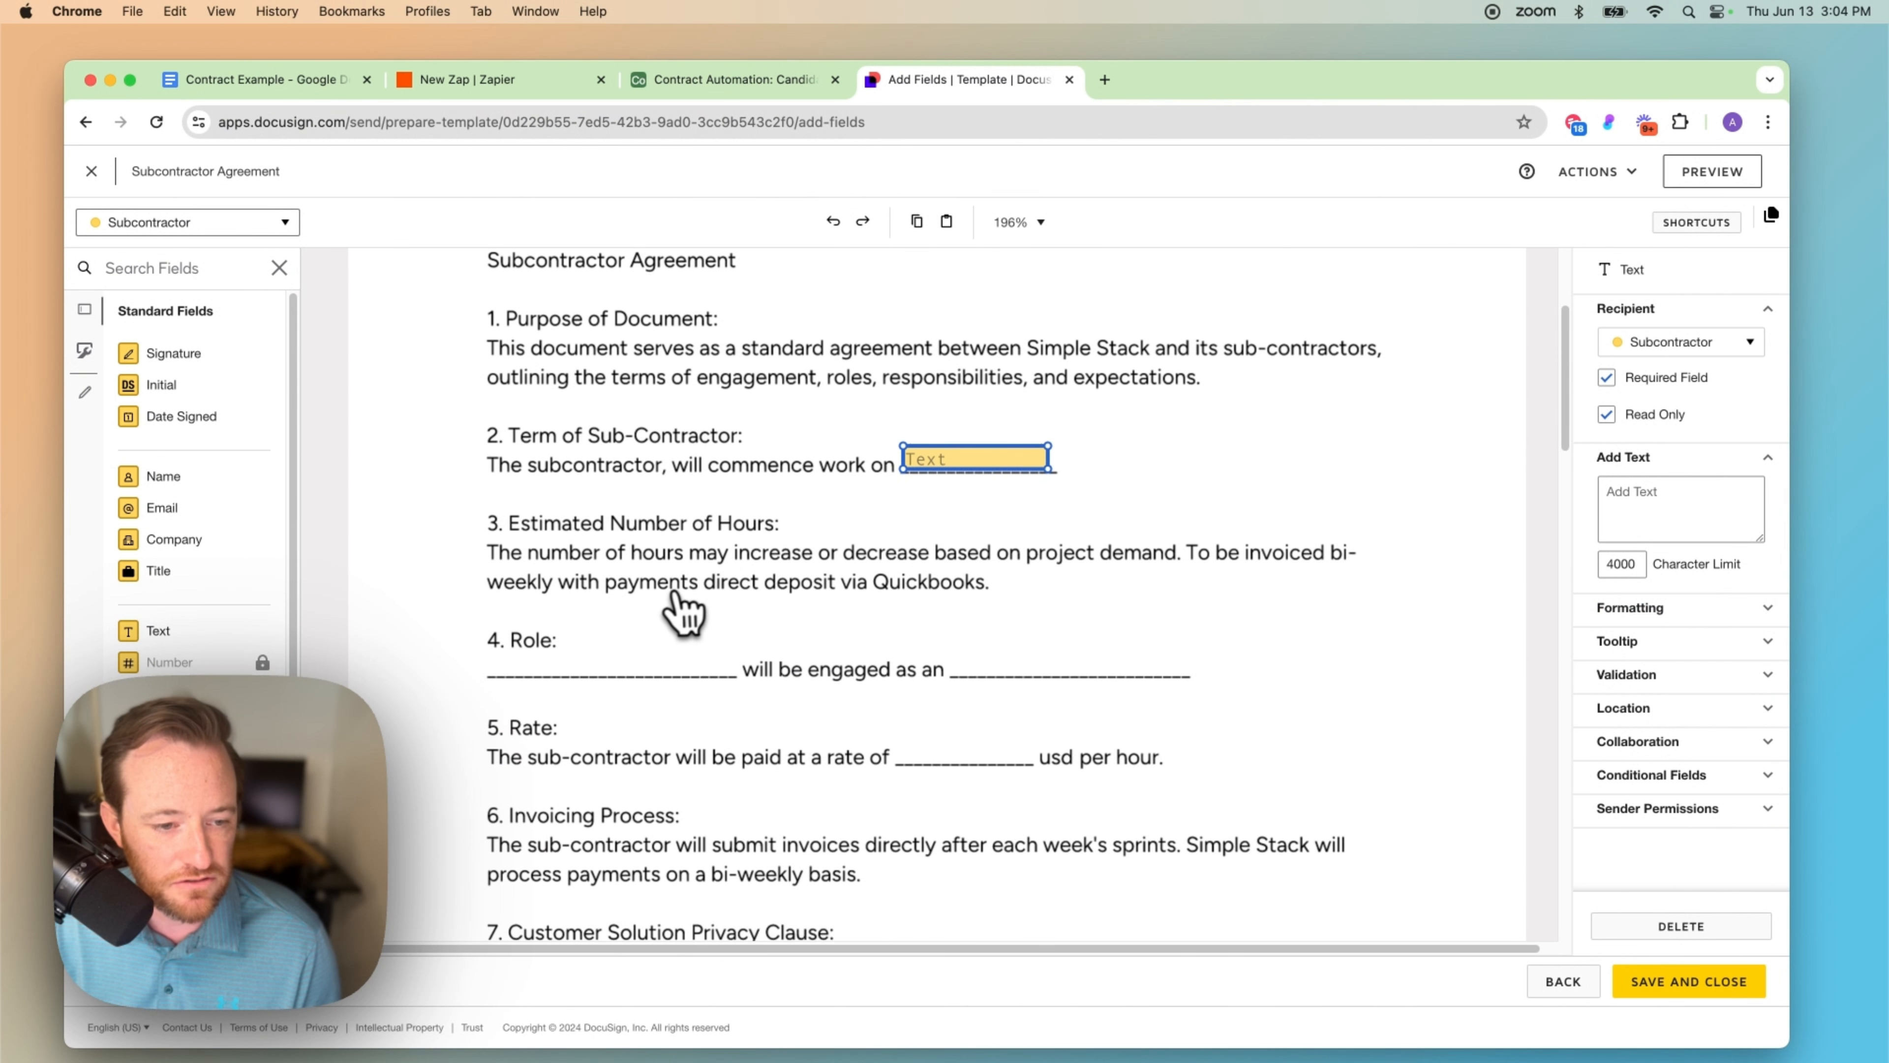
pyautogui.scroll(-1, 683, 611)
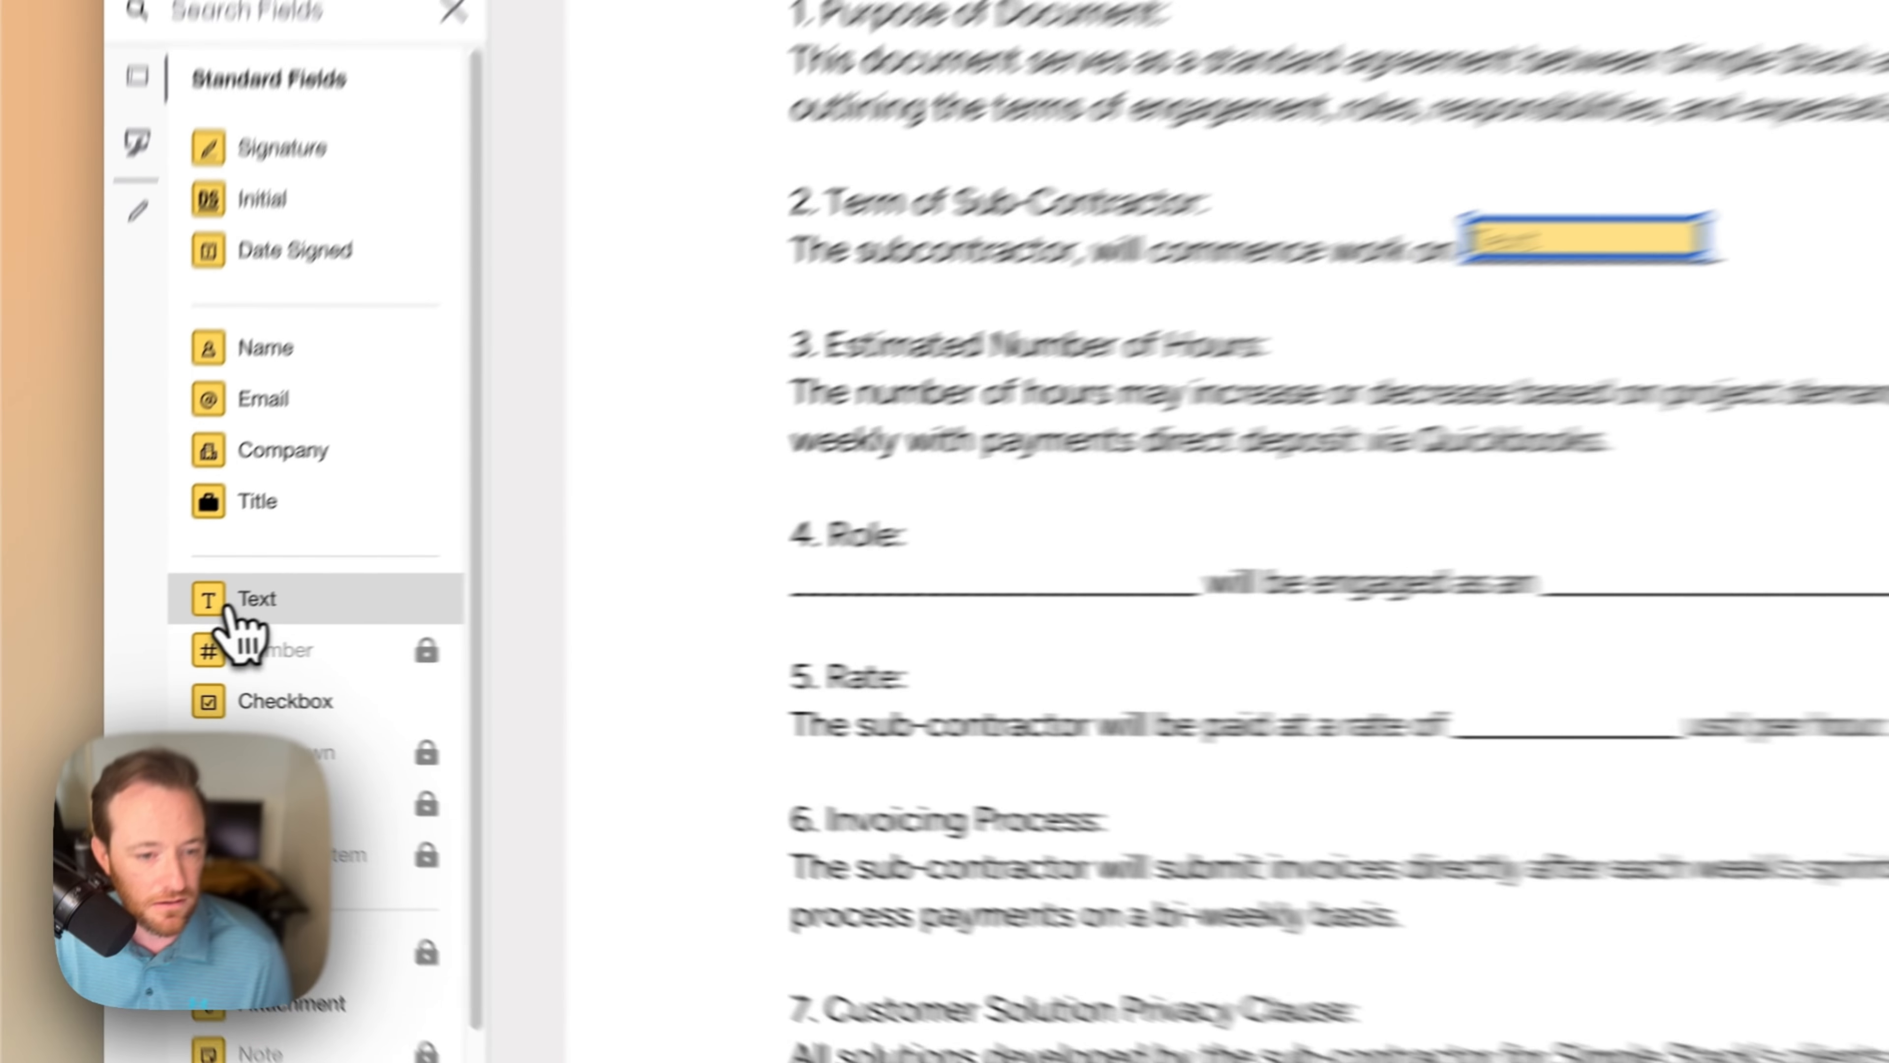
# Step: Add text fields on the Role and 'engaged as an' blanks, plus a narrowed copy on the rate blank
pyautogui.moveTo(231, 614); pyautogui.dragTo(926, 552)
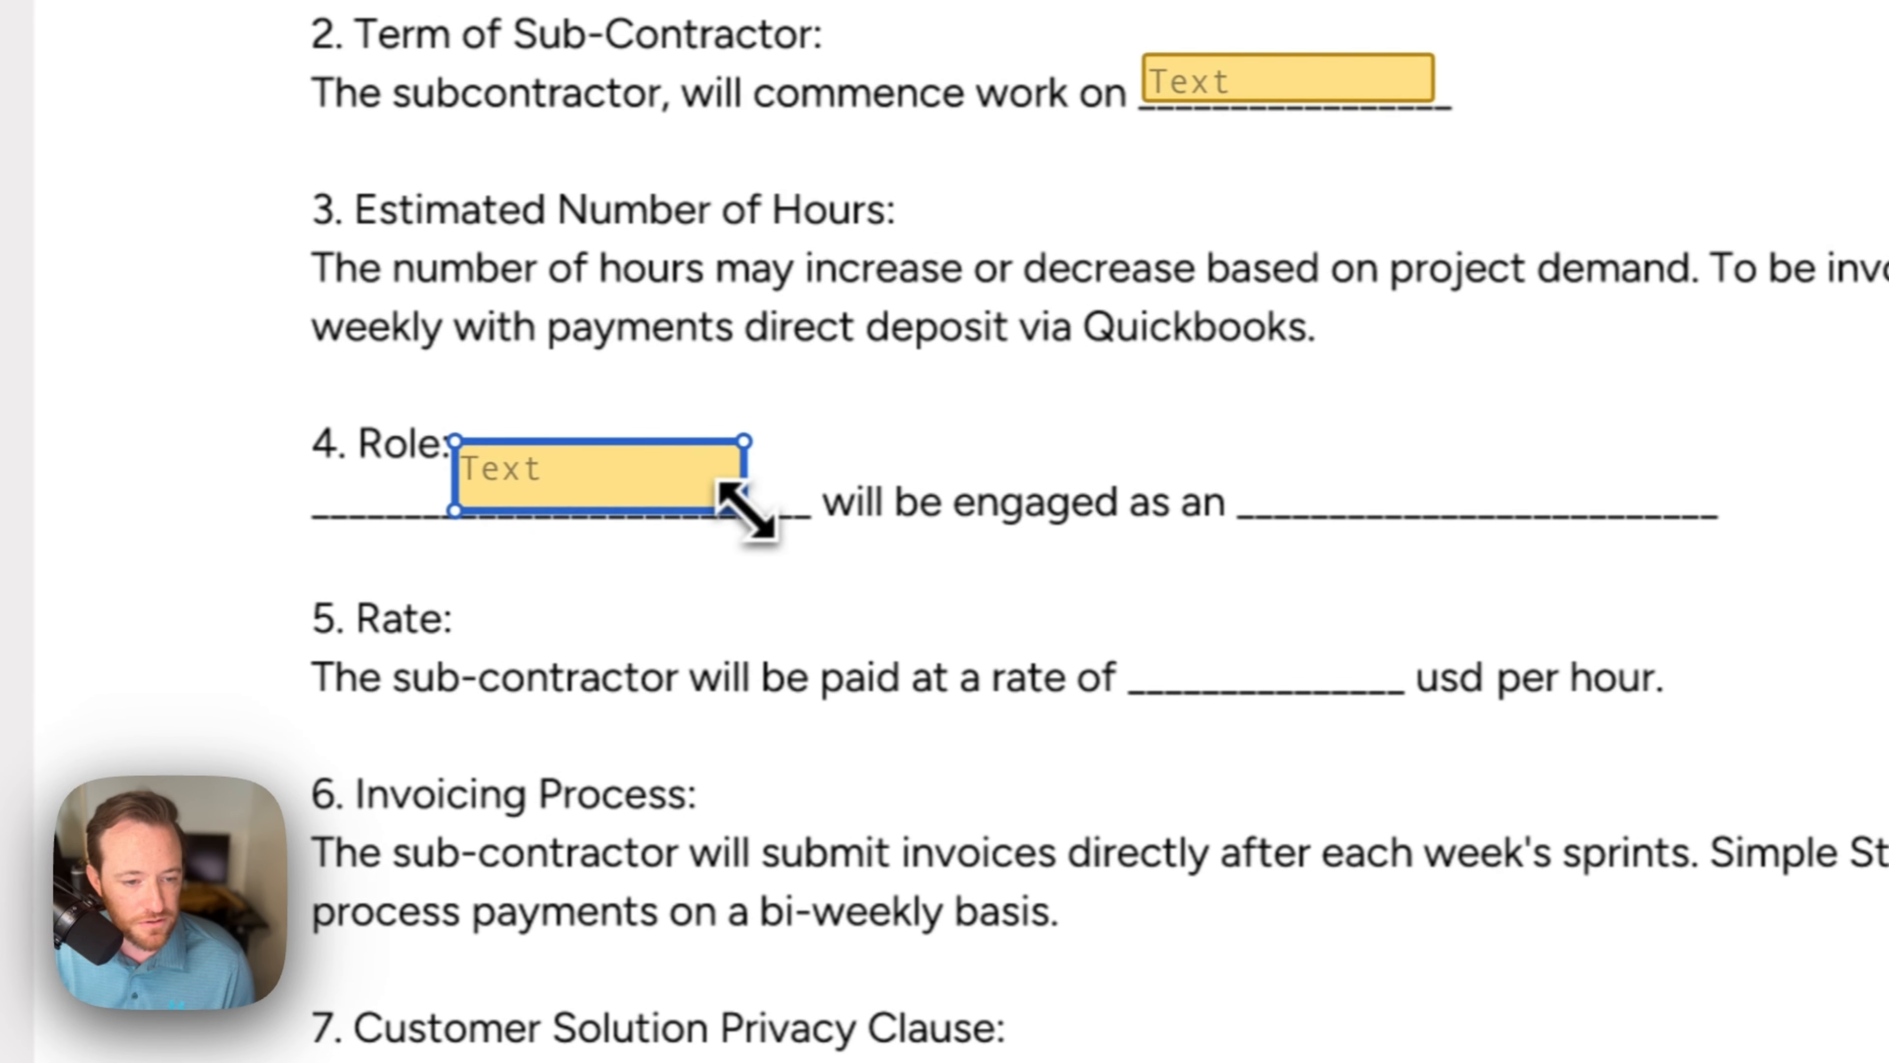
pyautogui.moveTo(747, 511); pyautogui.dragTo(701, 467)
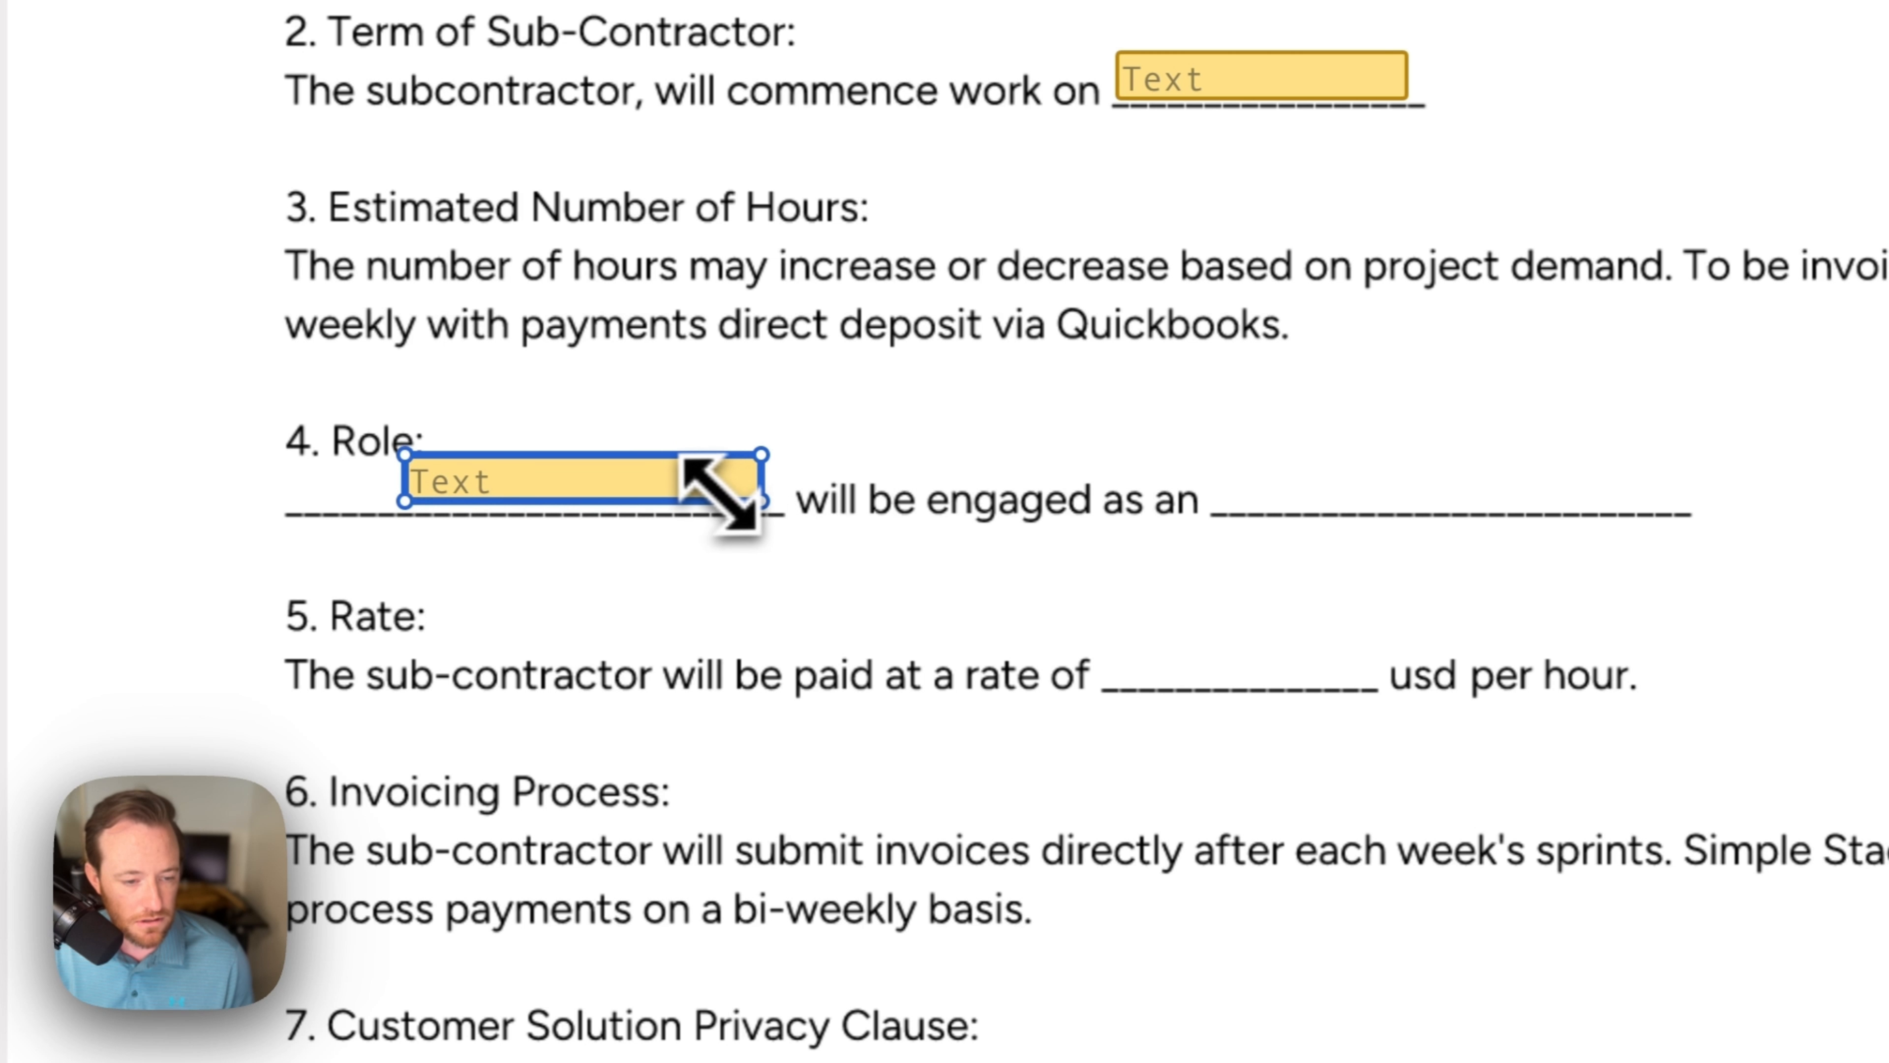
pyautogui.moveTo(725, 521); pyautogui.dragTo(1518, 473)
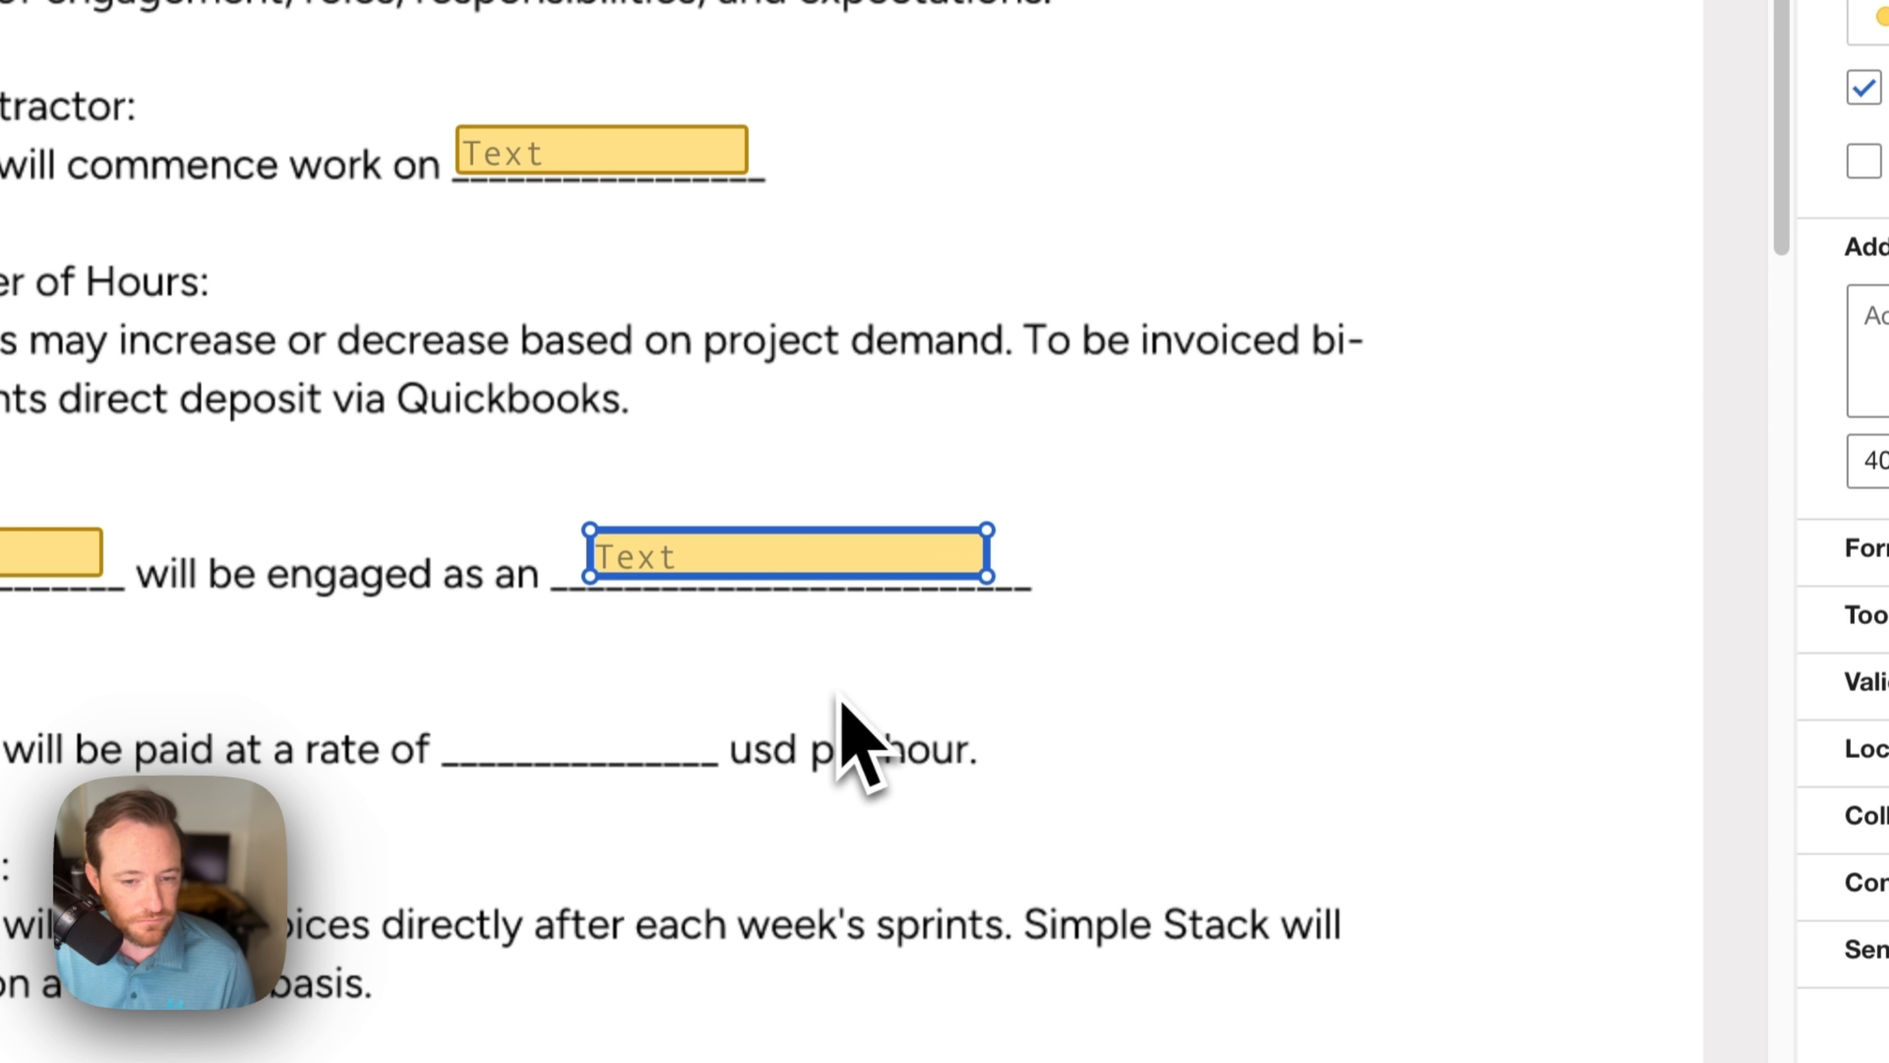
pyautogui.press('super+v')
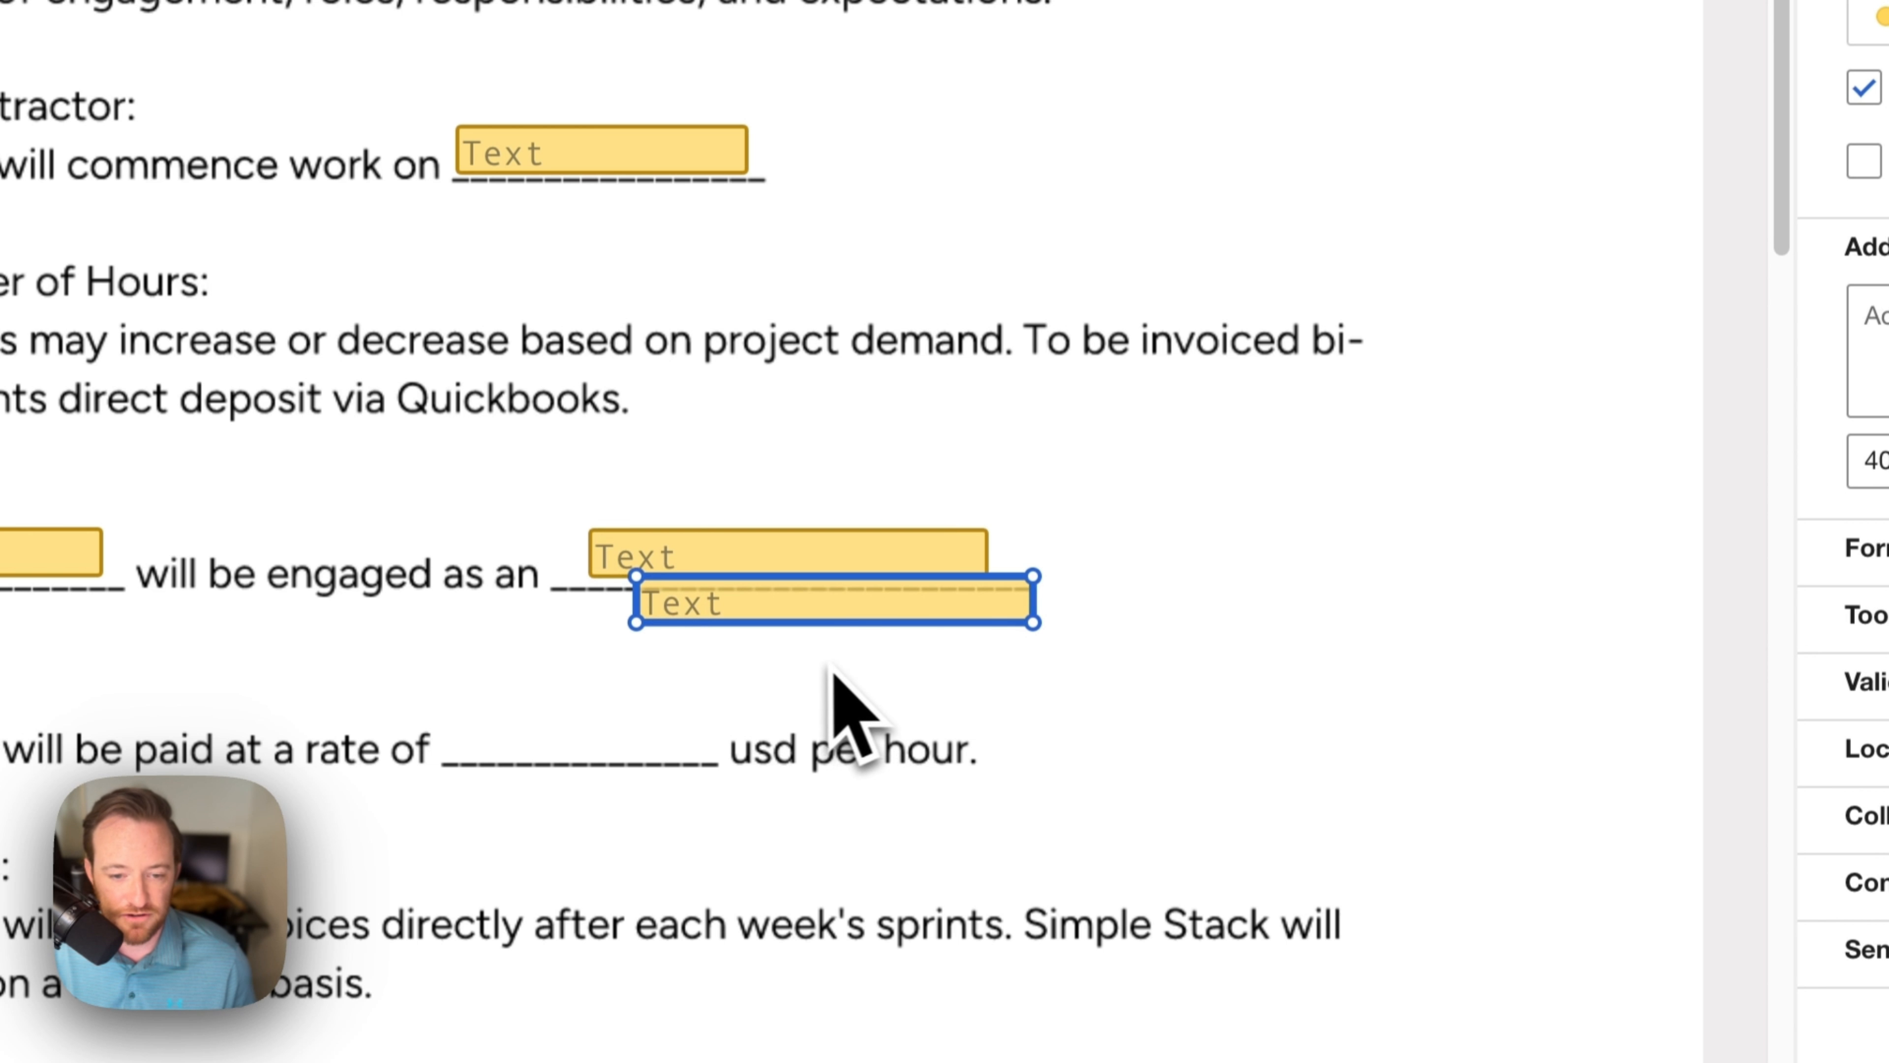
pyautogui.moveTo(793, 608); pyautogui.dragTo(607, 738)
pyautogui.moveTo(848, 757); pyautogui.dragTo(762, 755)
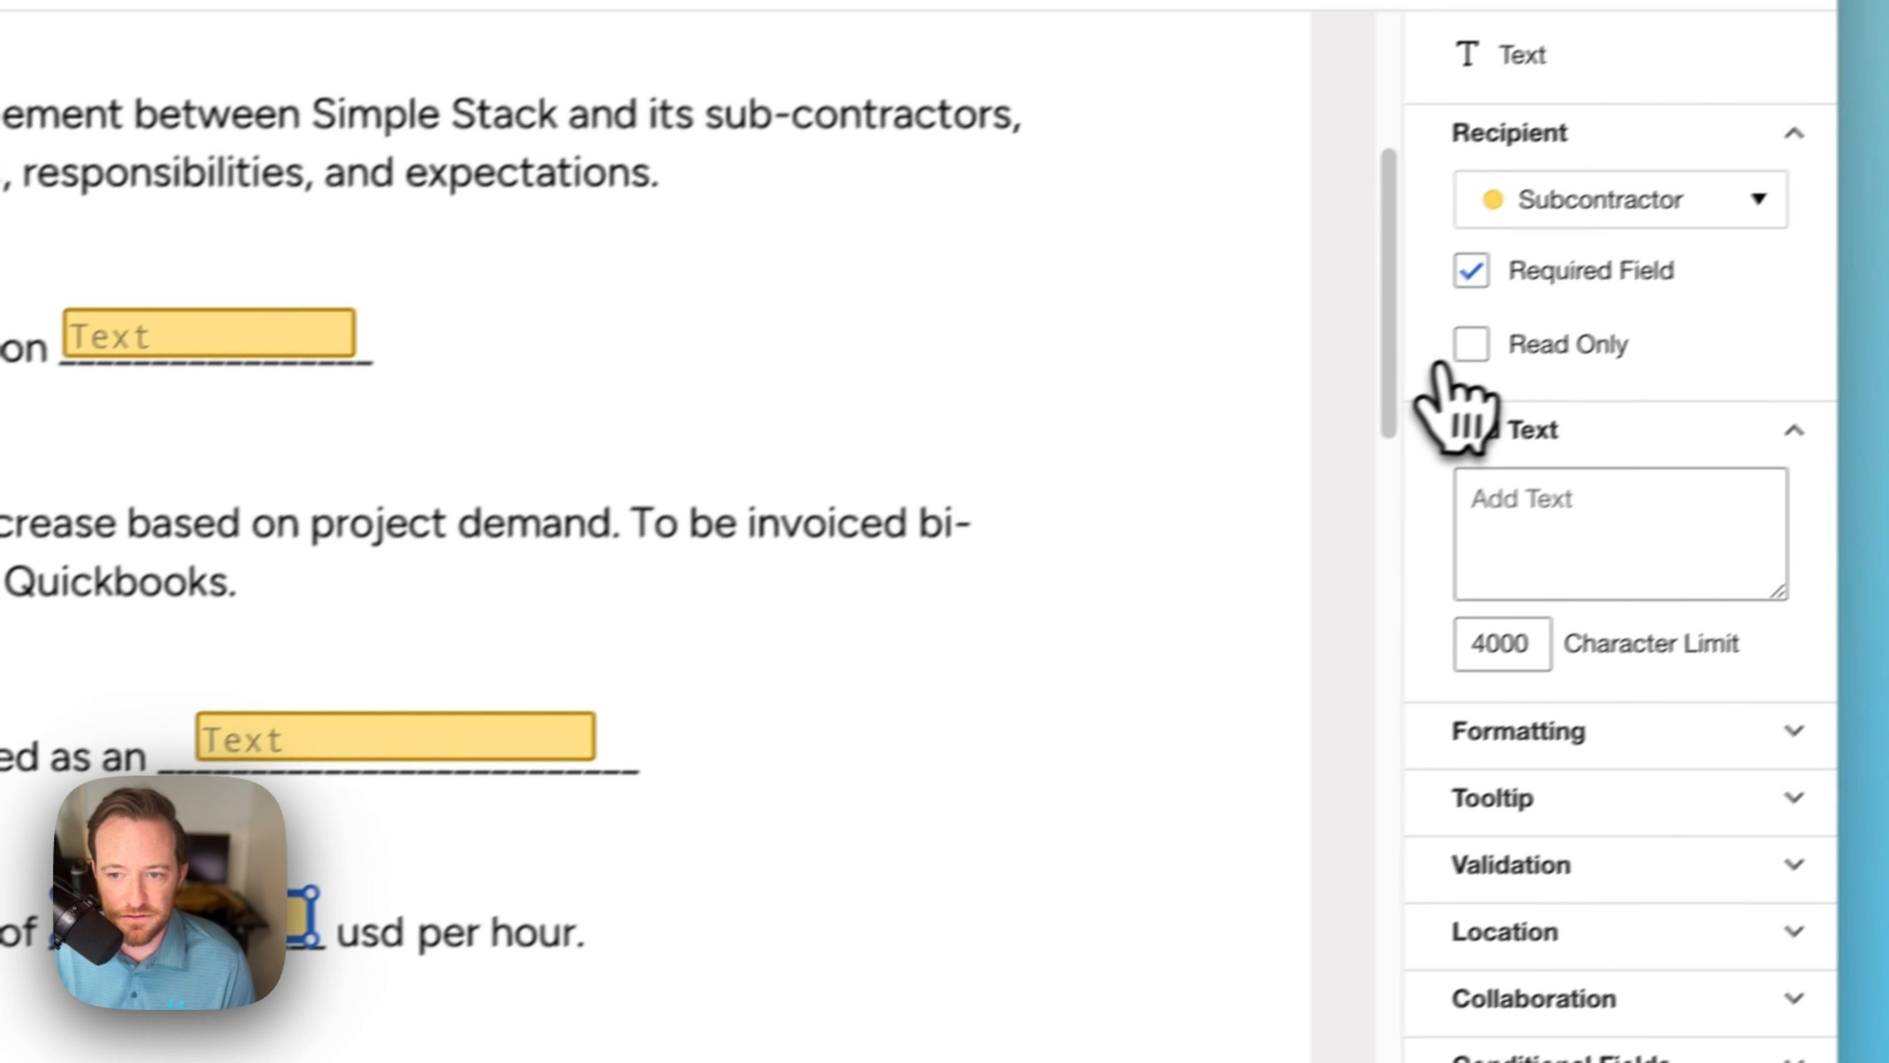
# Step: Make the hourly rate and role text fields read-only
pyautogui.click(1863, 161)
pyautogui.click(827, 558)
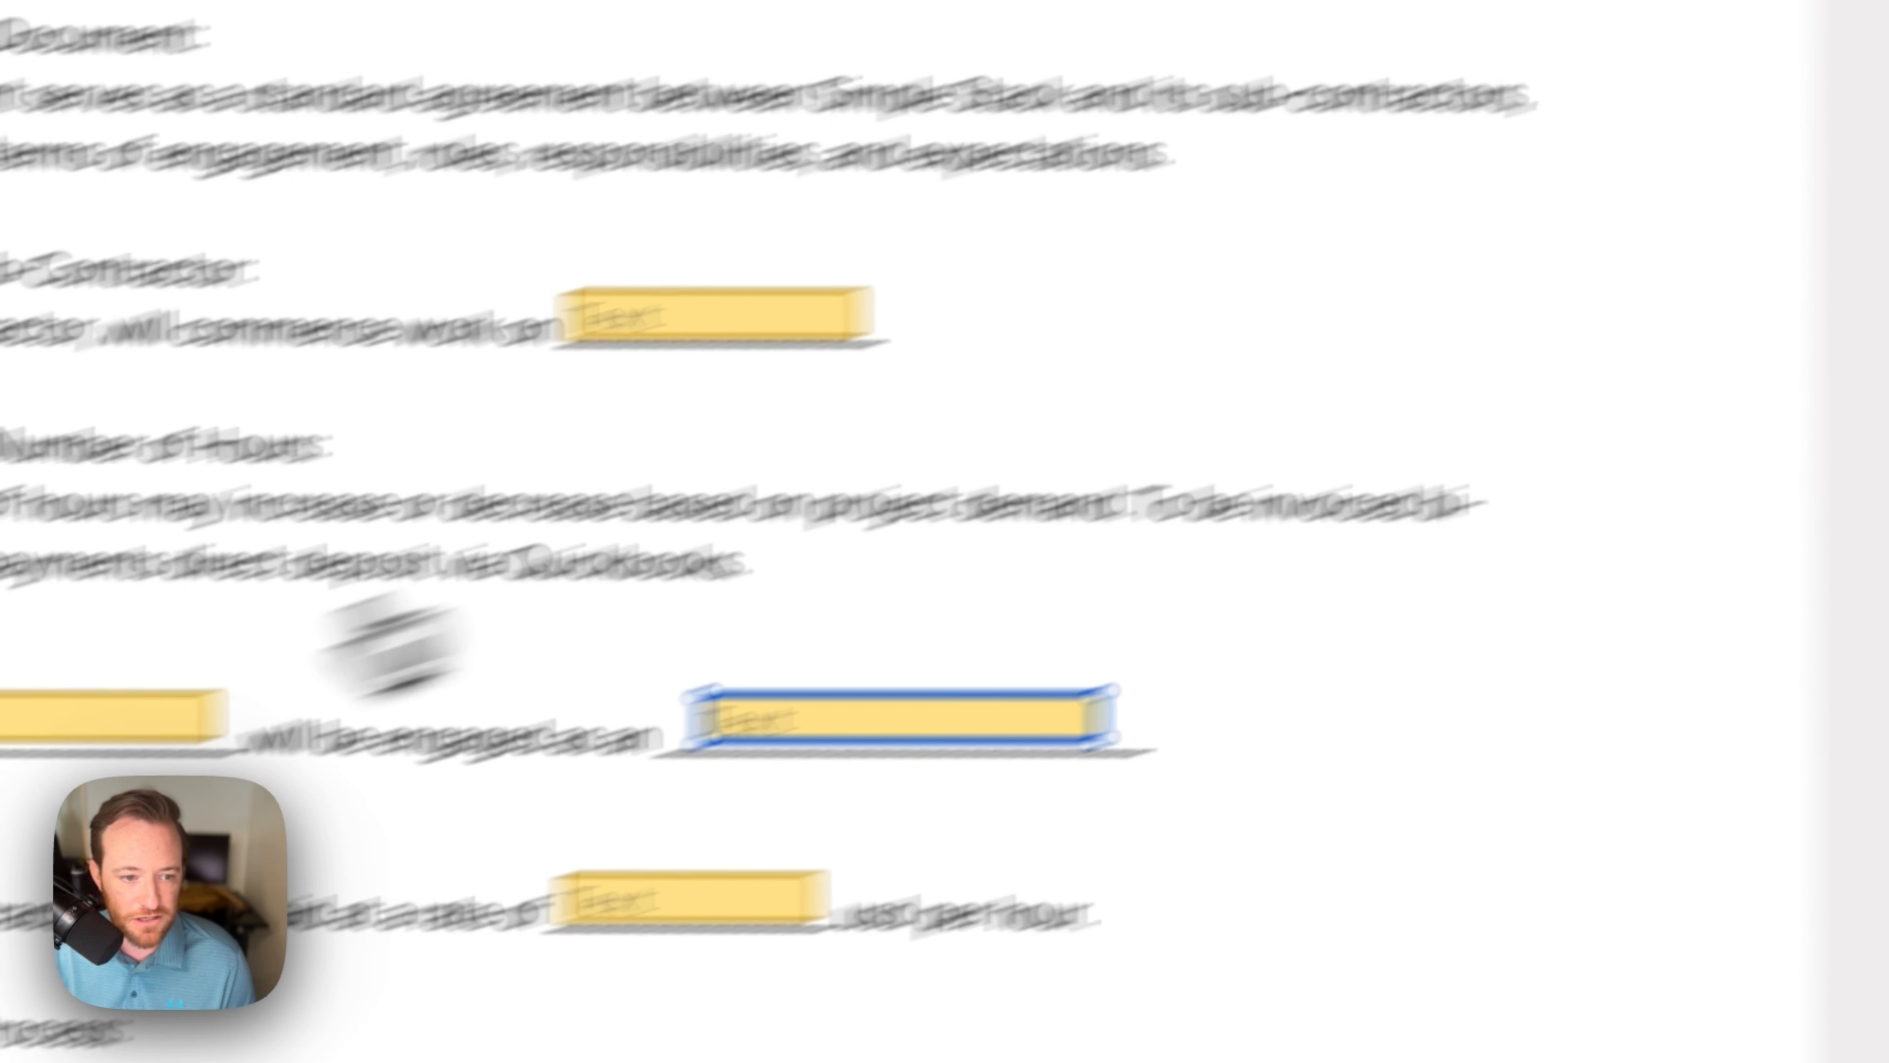
pyautogui.click(451, 584)
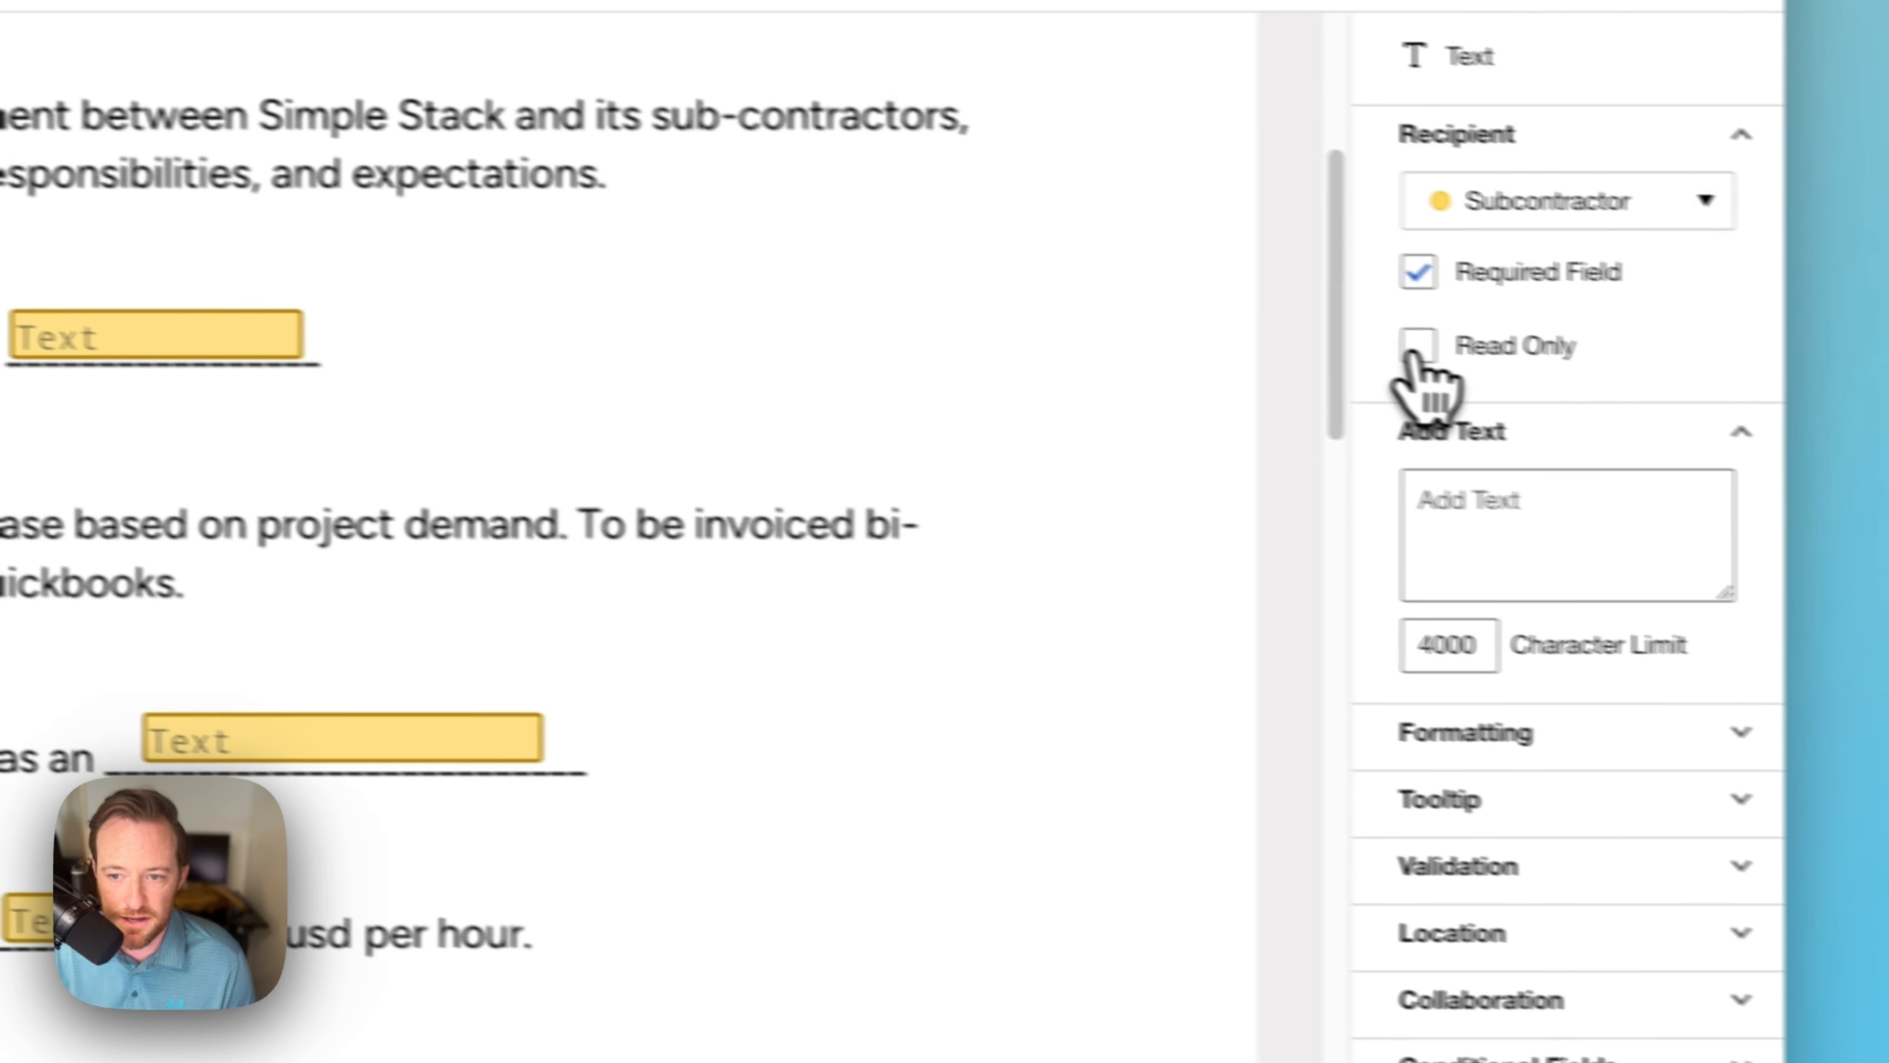
pyautogui.click(1421, 344)
# Step: Add a widened text field on the subcontractor's Printed Name line and a Date Signed field
pyautogui.scroll(-20, 706, 666)
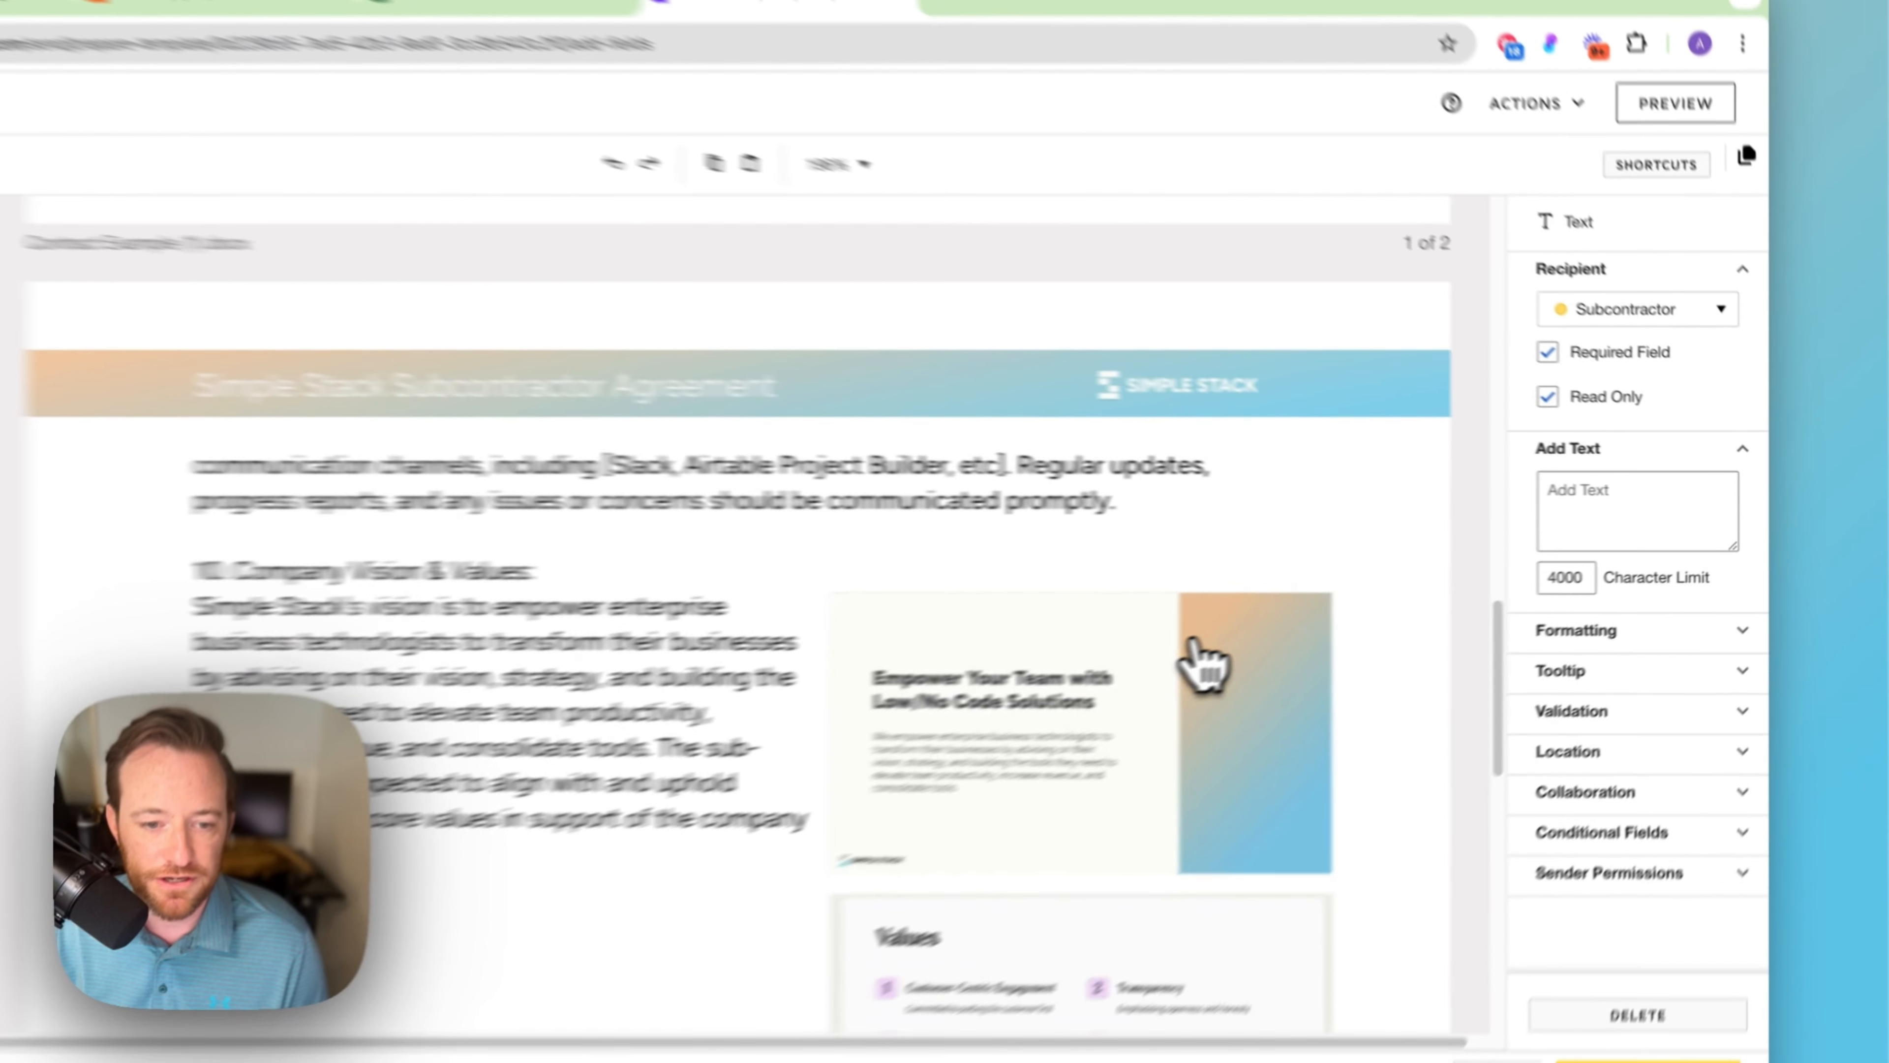
pyautogui.scroll(-8, 1193, 643)
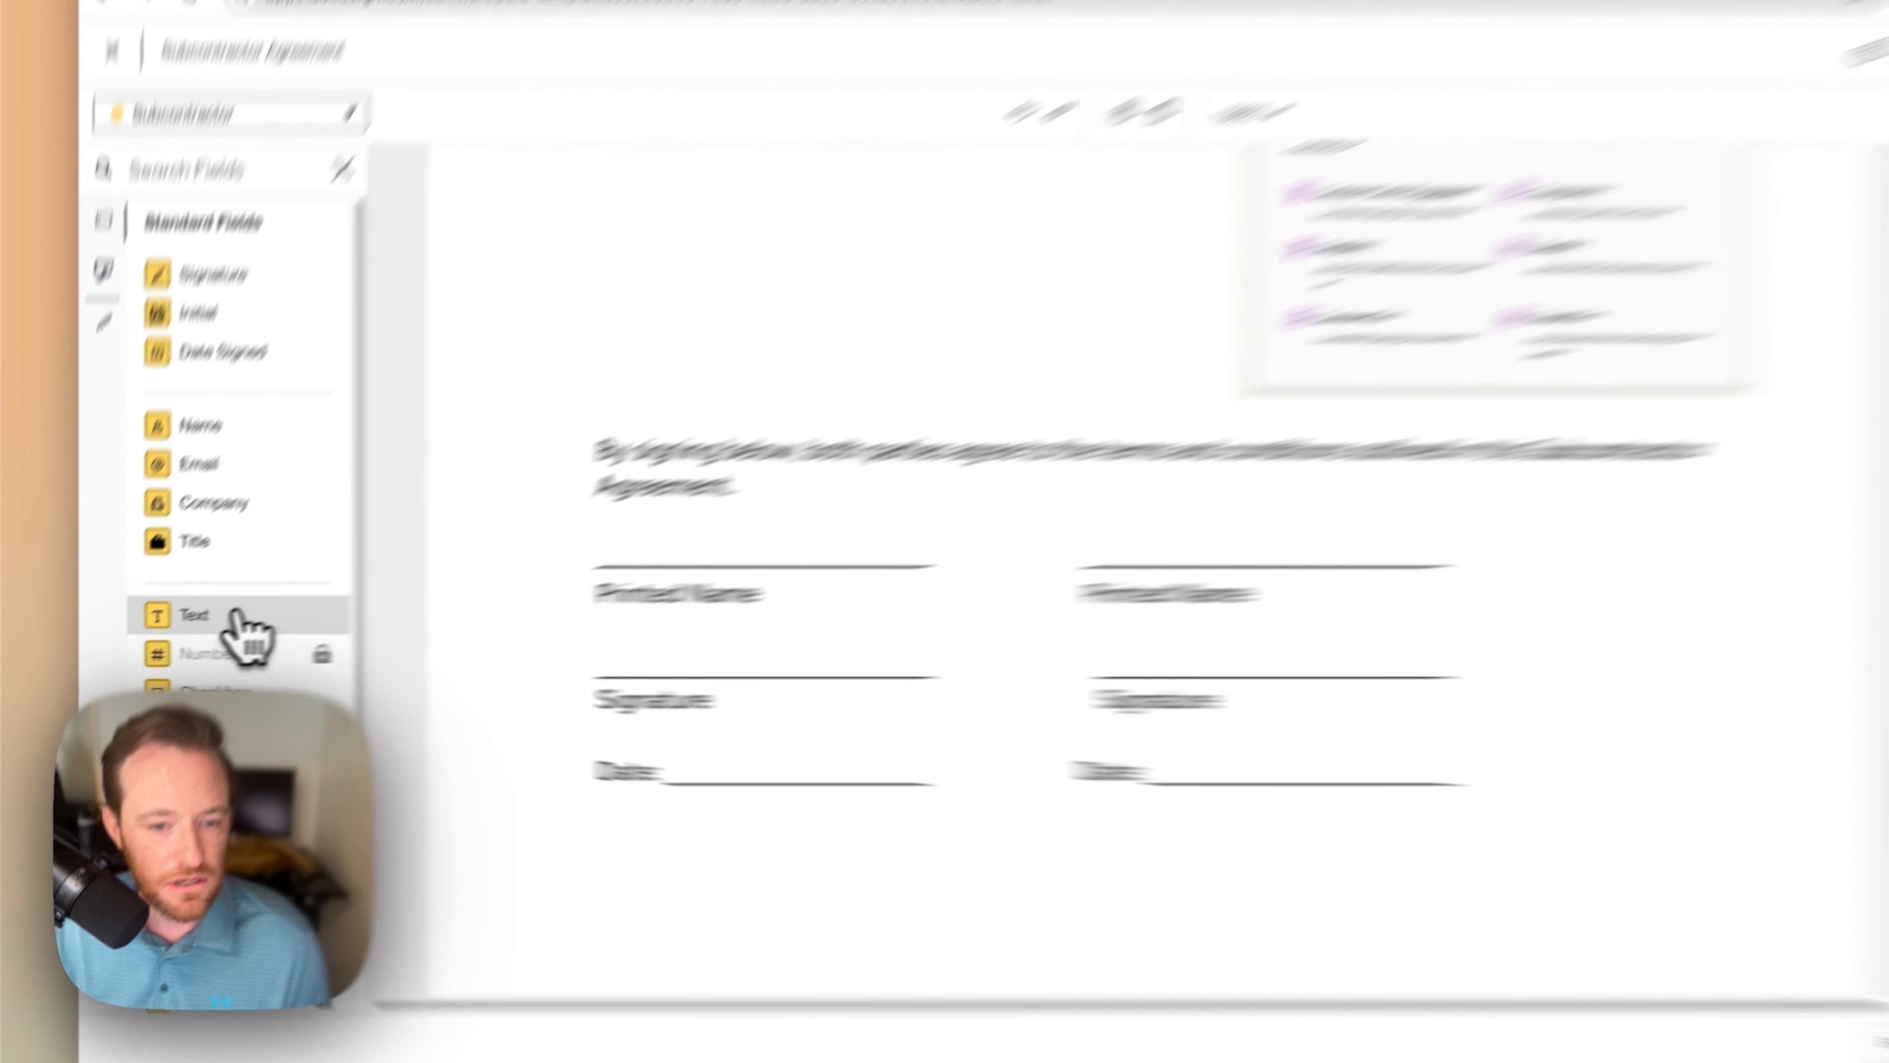
pyautogui.moveTo(216, 632); pyautogui.dragTo(902, 573)
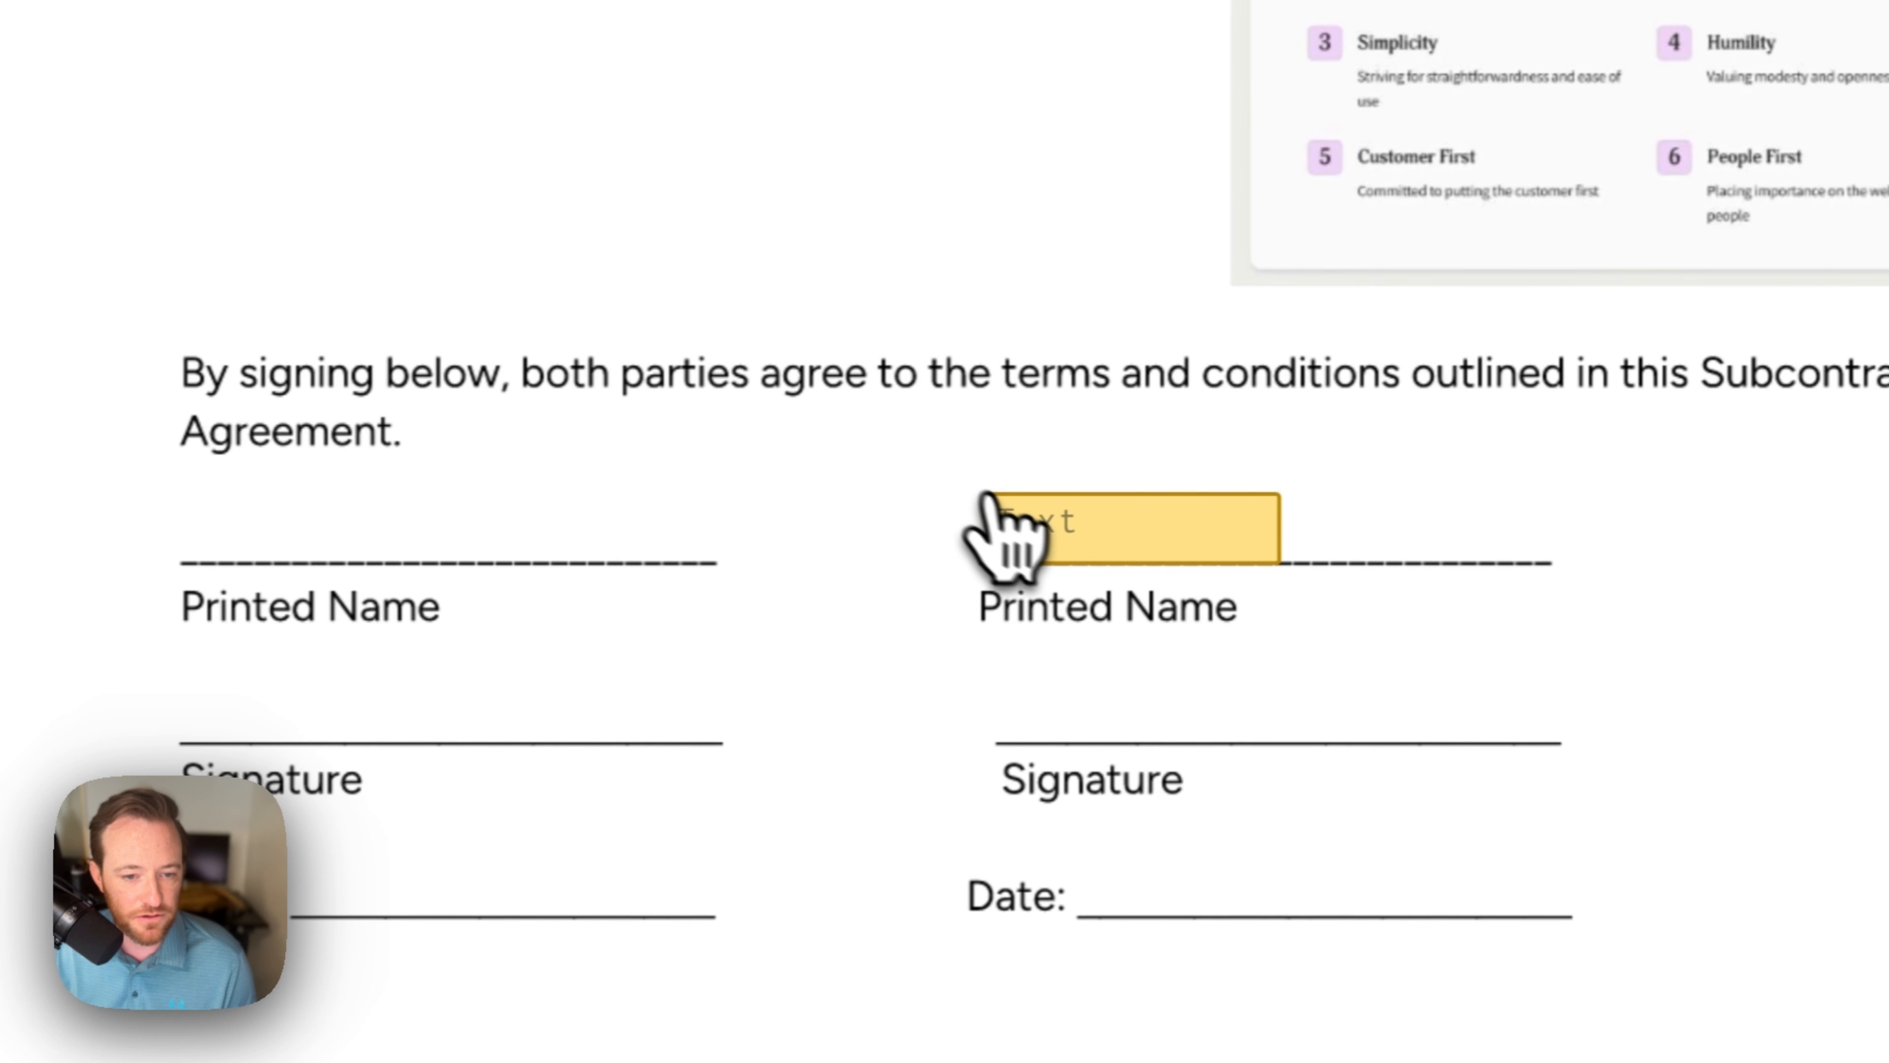
pyautogui.moveTo(989, 499); pyautogui.dragTo(991, 500)
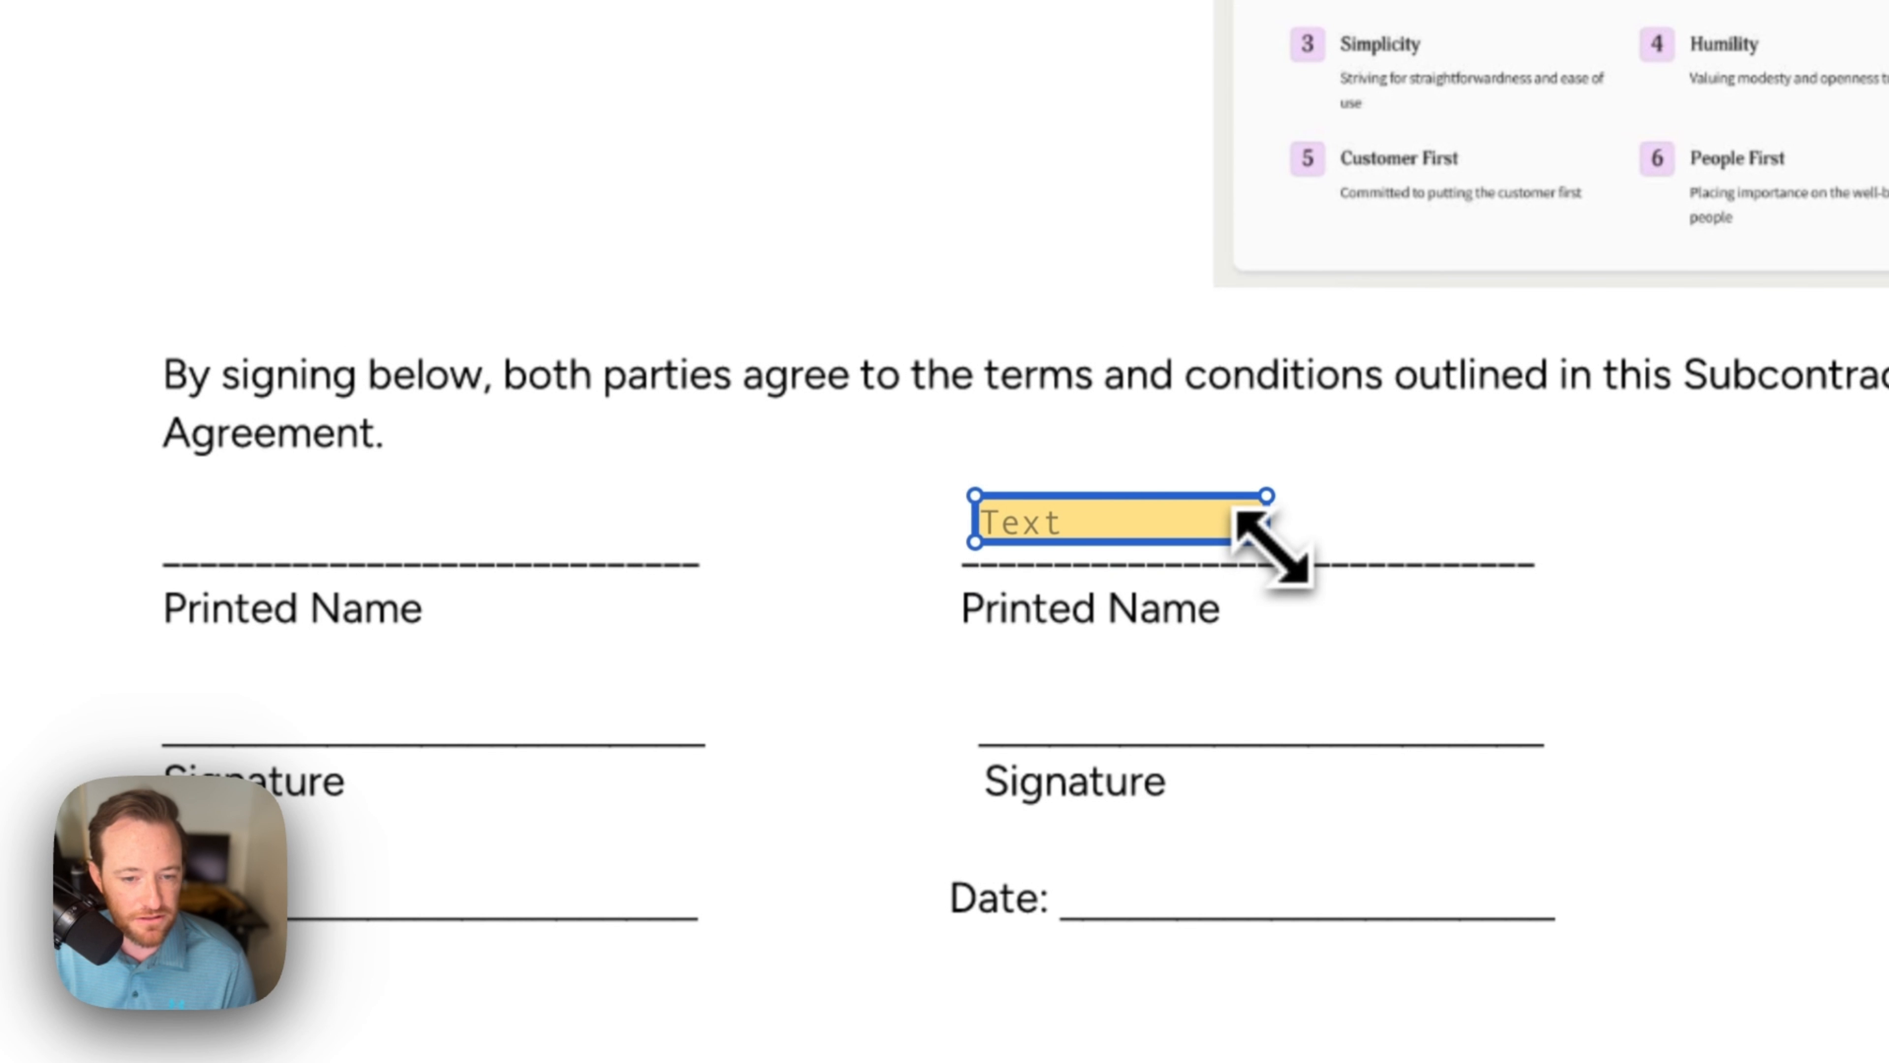
pyautogui.moveTo(1273, 547); pyautogui.dragTo(1513, 554)
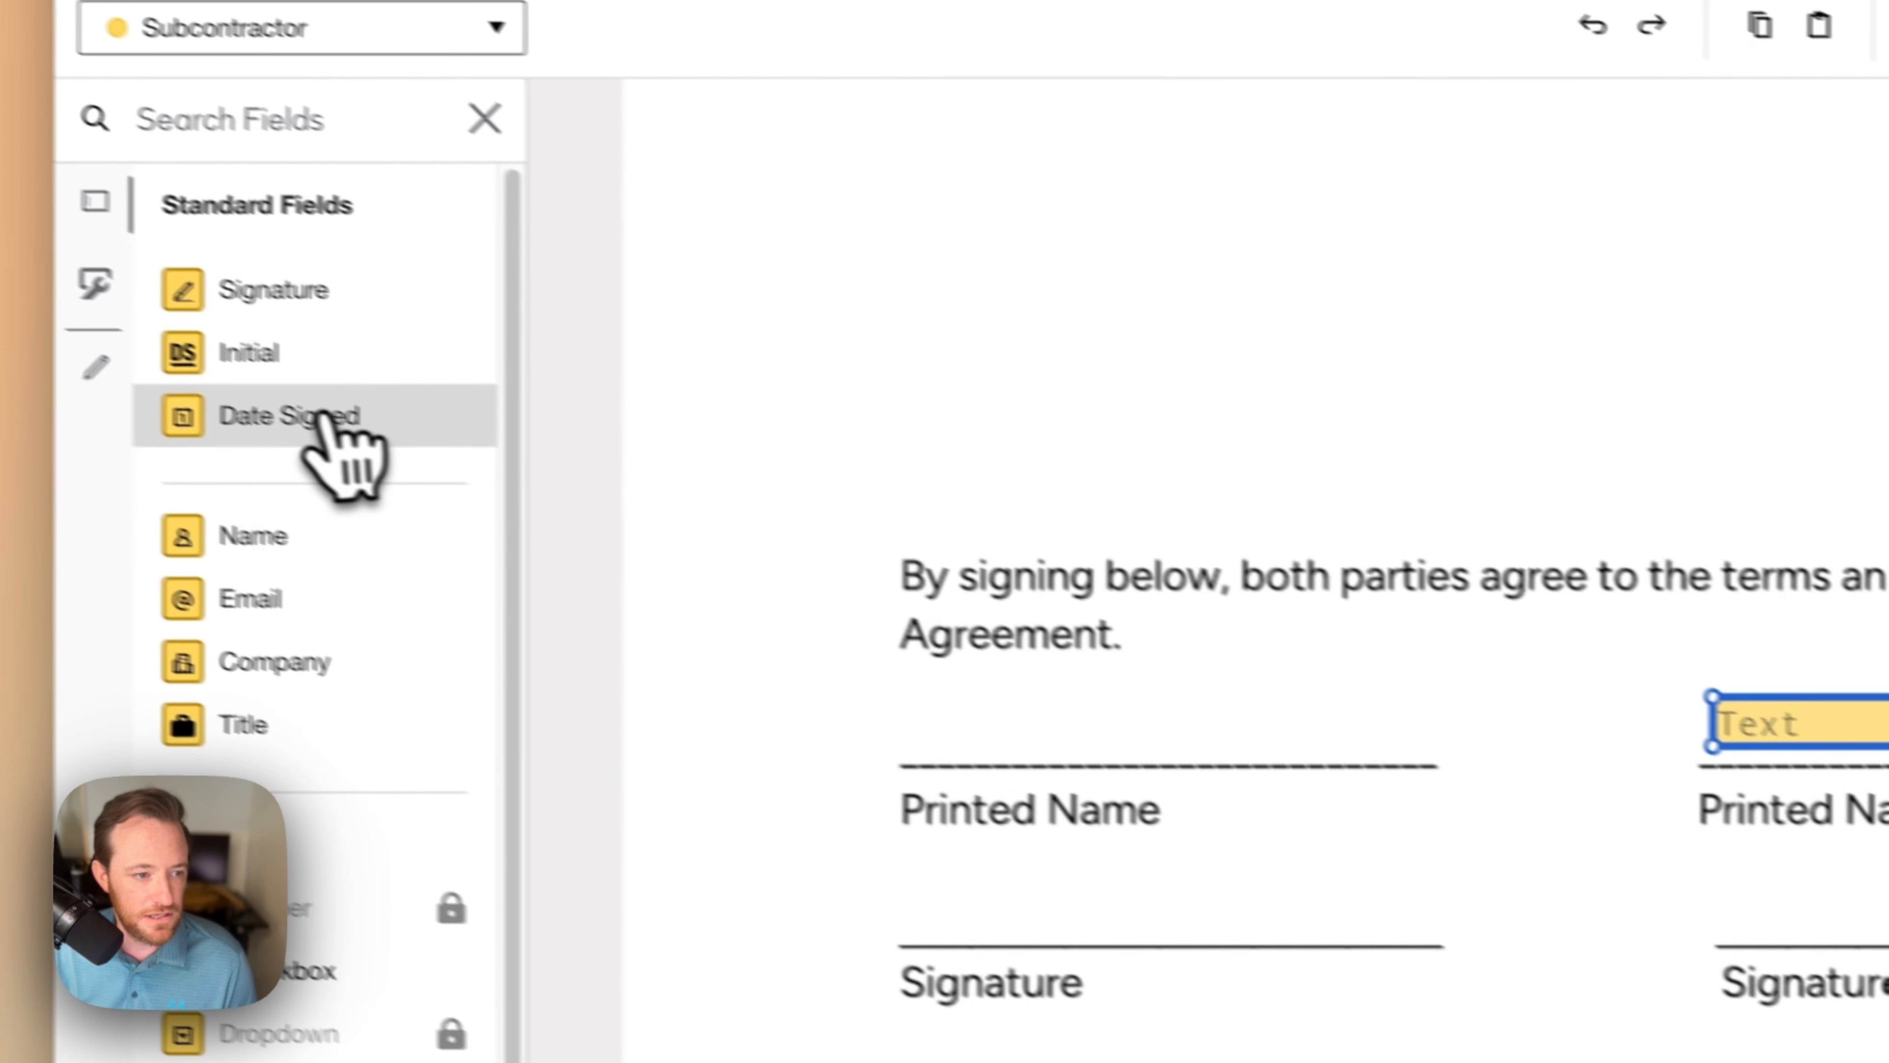
pyautogui.moveTo(325, 418); pyautogui.dragTo(1069, 621)
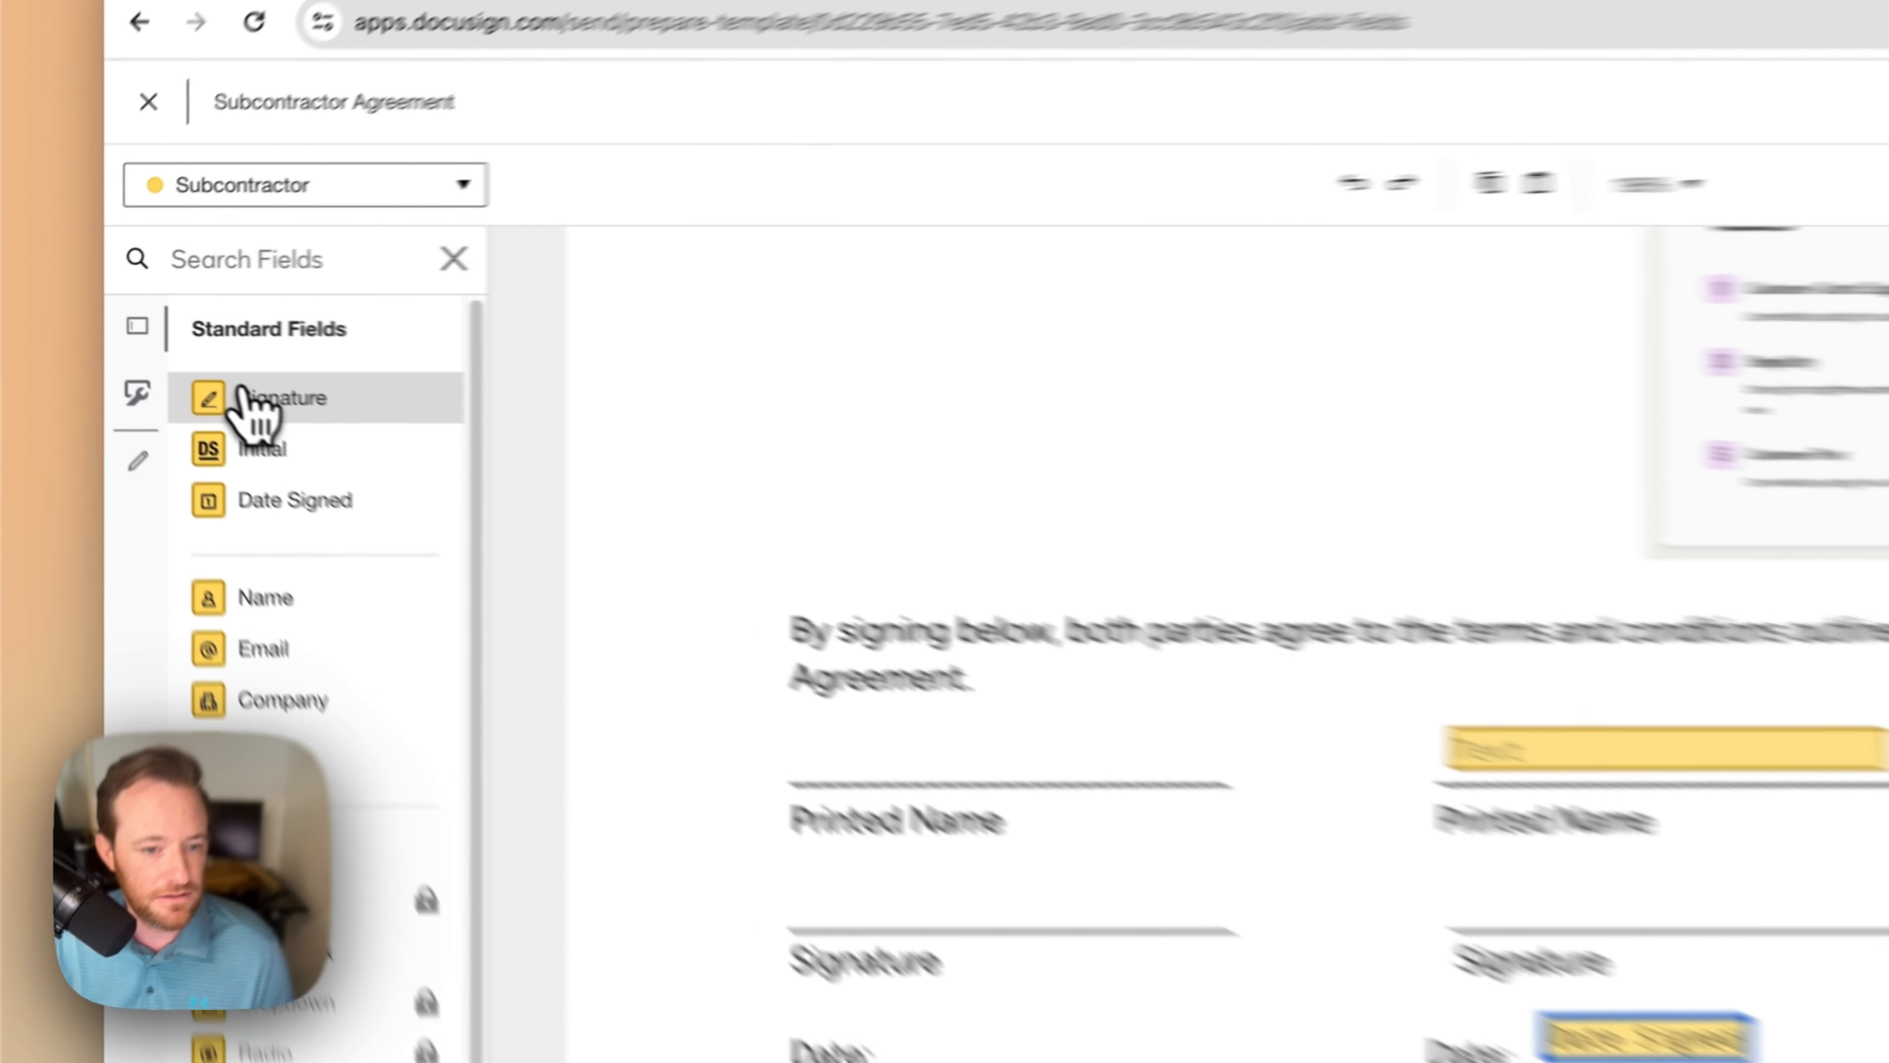
# Step: Add the subcontractor's signature, then Full Name, Signature and Date Signed fields for recipient 2
pyautogui.moveTo(160, 356)
pyautogui.mouseDown()
pyautogui.moveTo(866, 623)
pyautogui.moveTo(1047, 629)
pyautogui.moveTo(1030, 615)
pyautogui.mouseUp()
pyautogui.moveTo(1368, 576); pyautogui.dragTo(1370, 579)
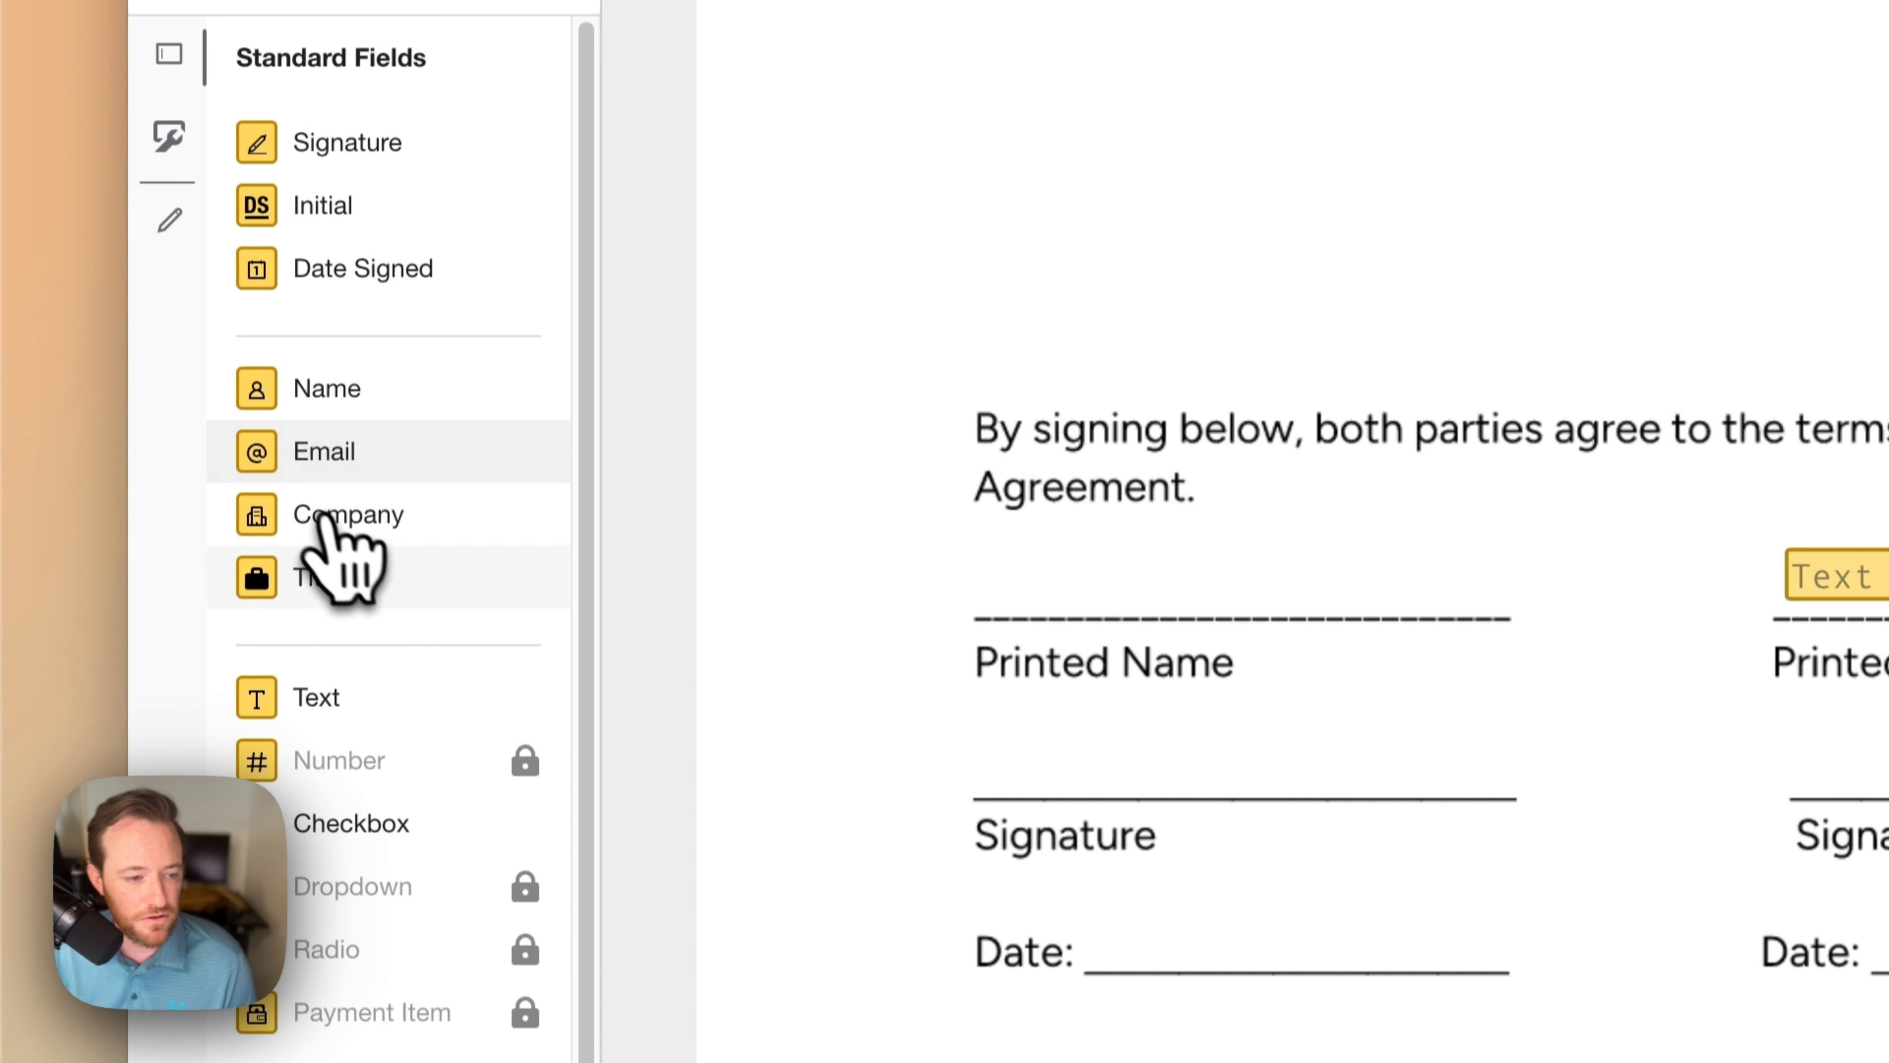
pyautogui.click(302, 163)
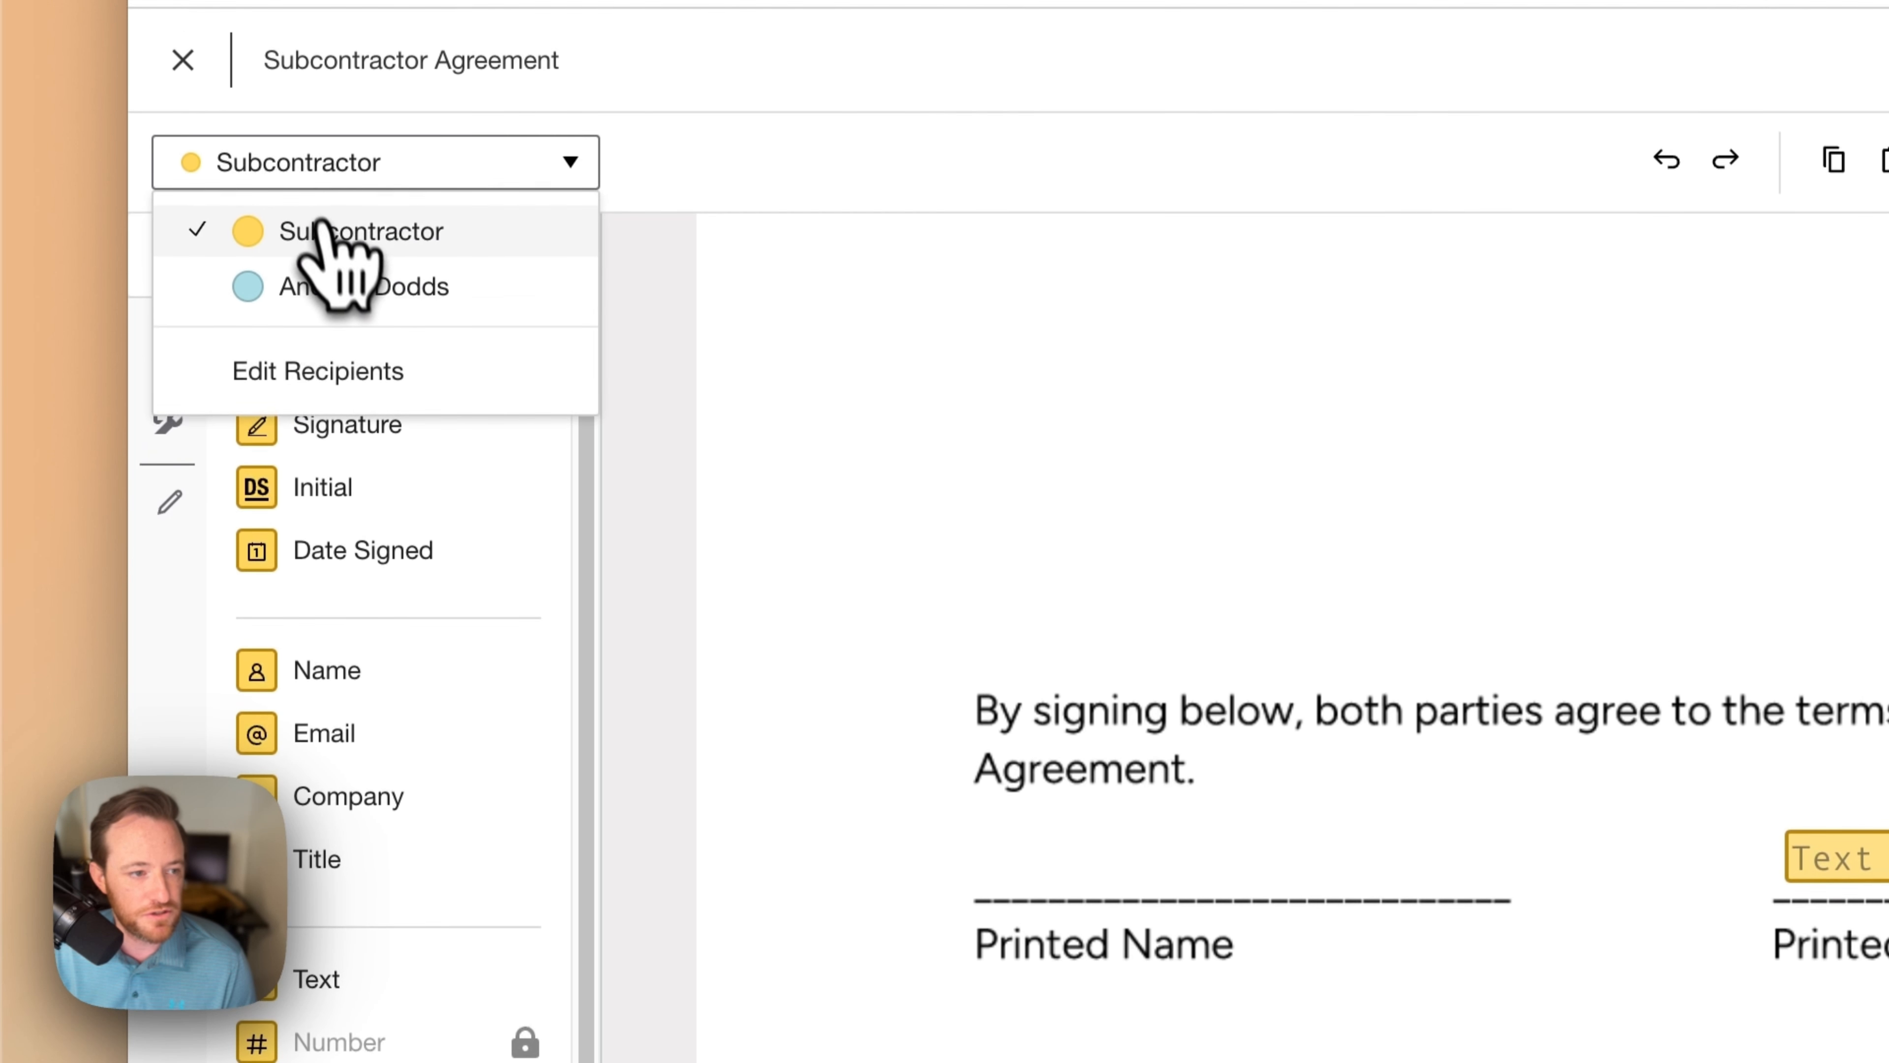
pyautogui.click(346, 270)
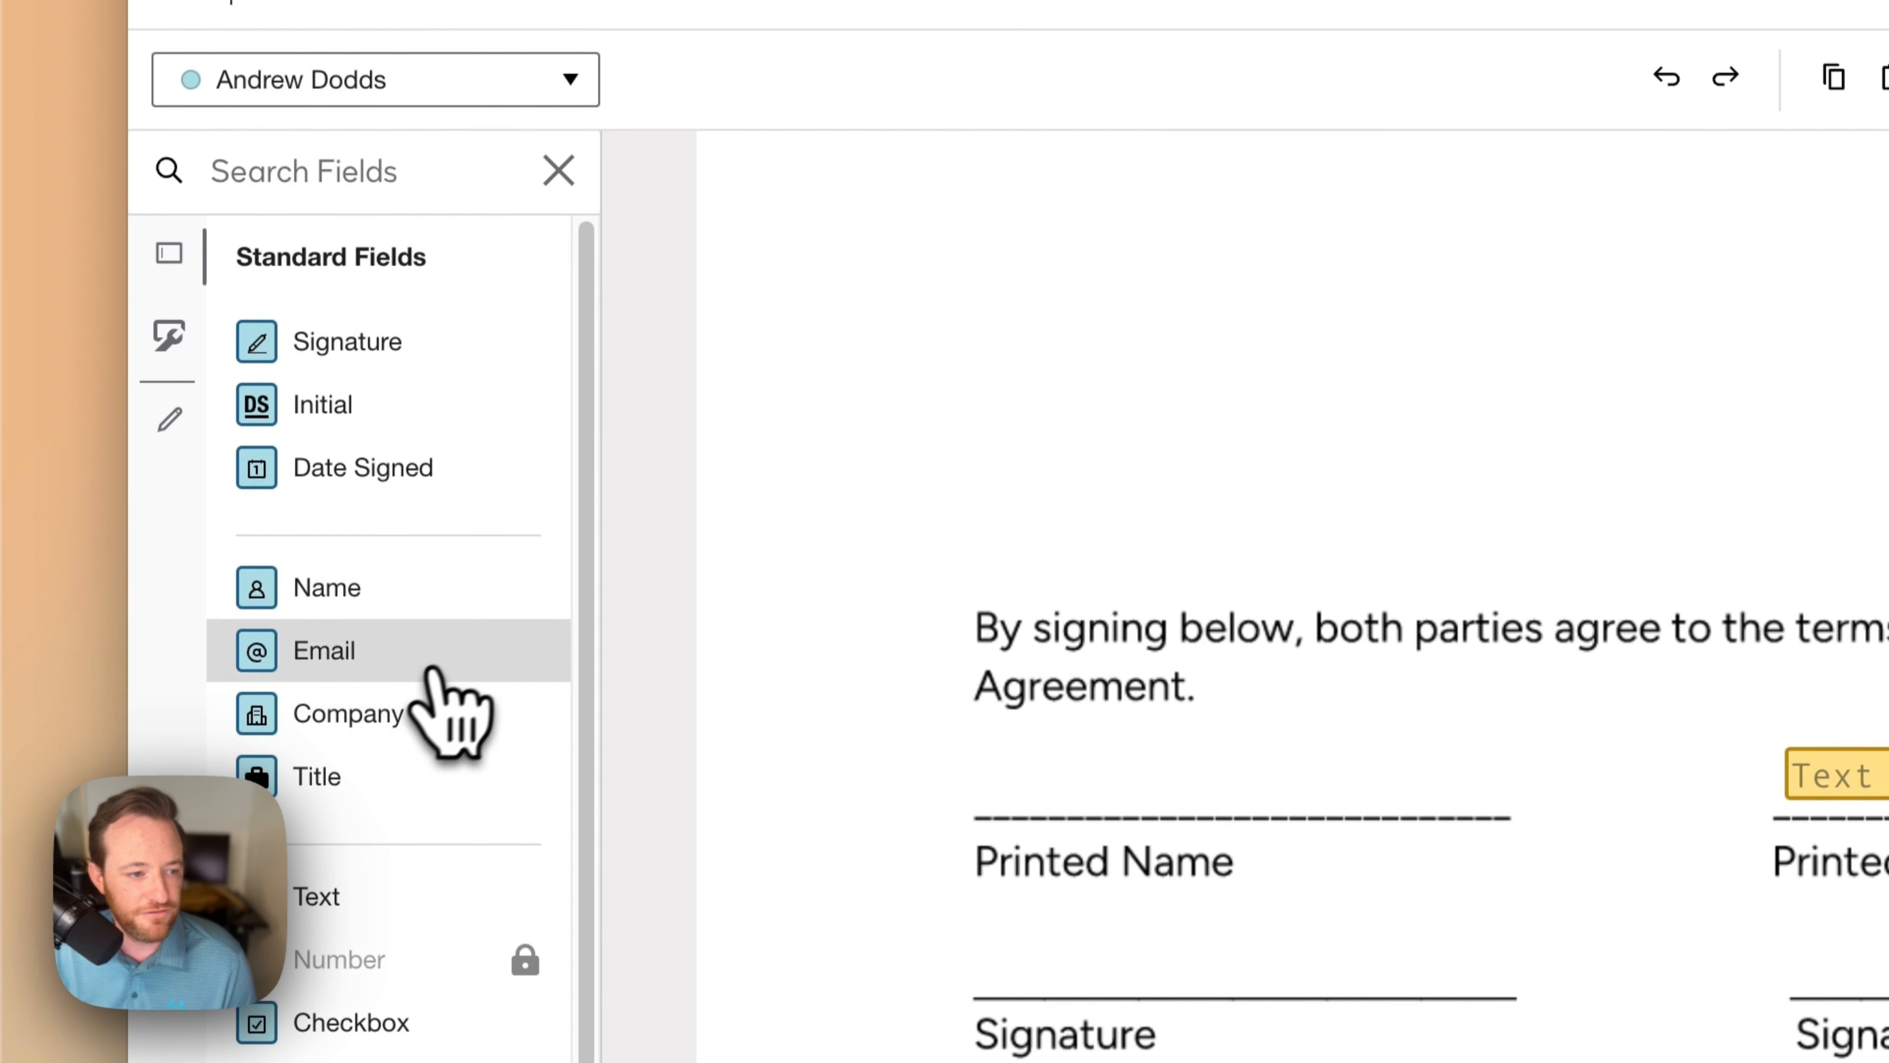
pyautogui.moveTo(331, 603); pyautogui.dragTo(1016, 777)
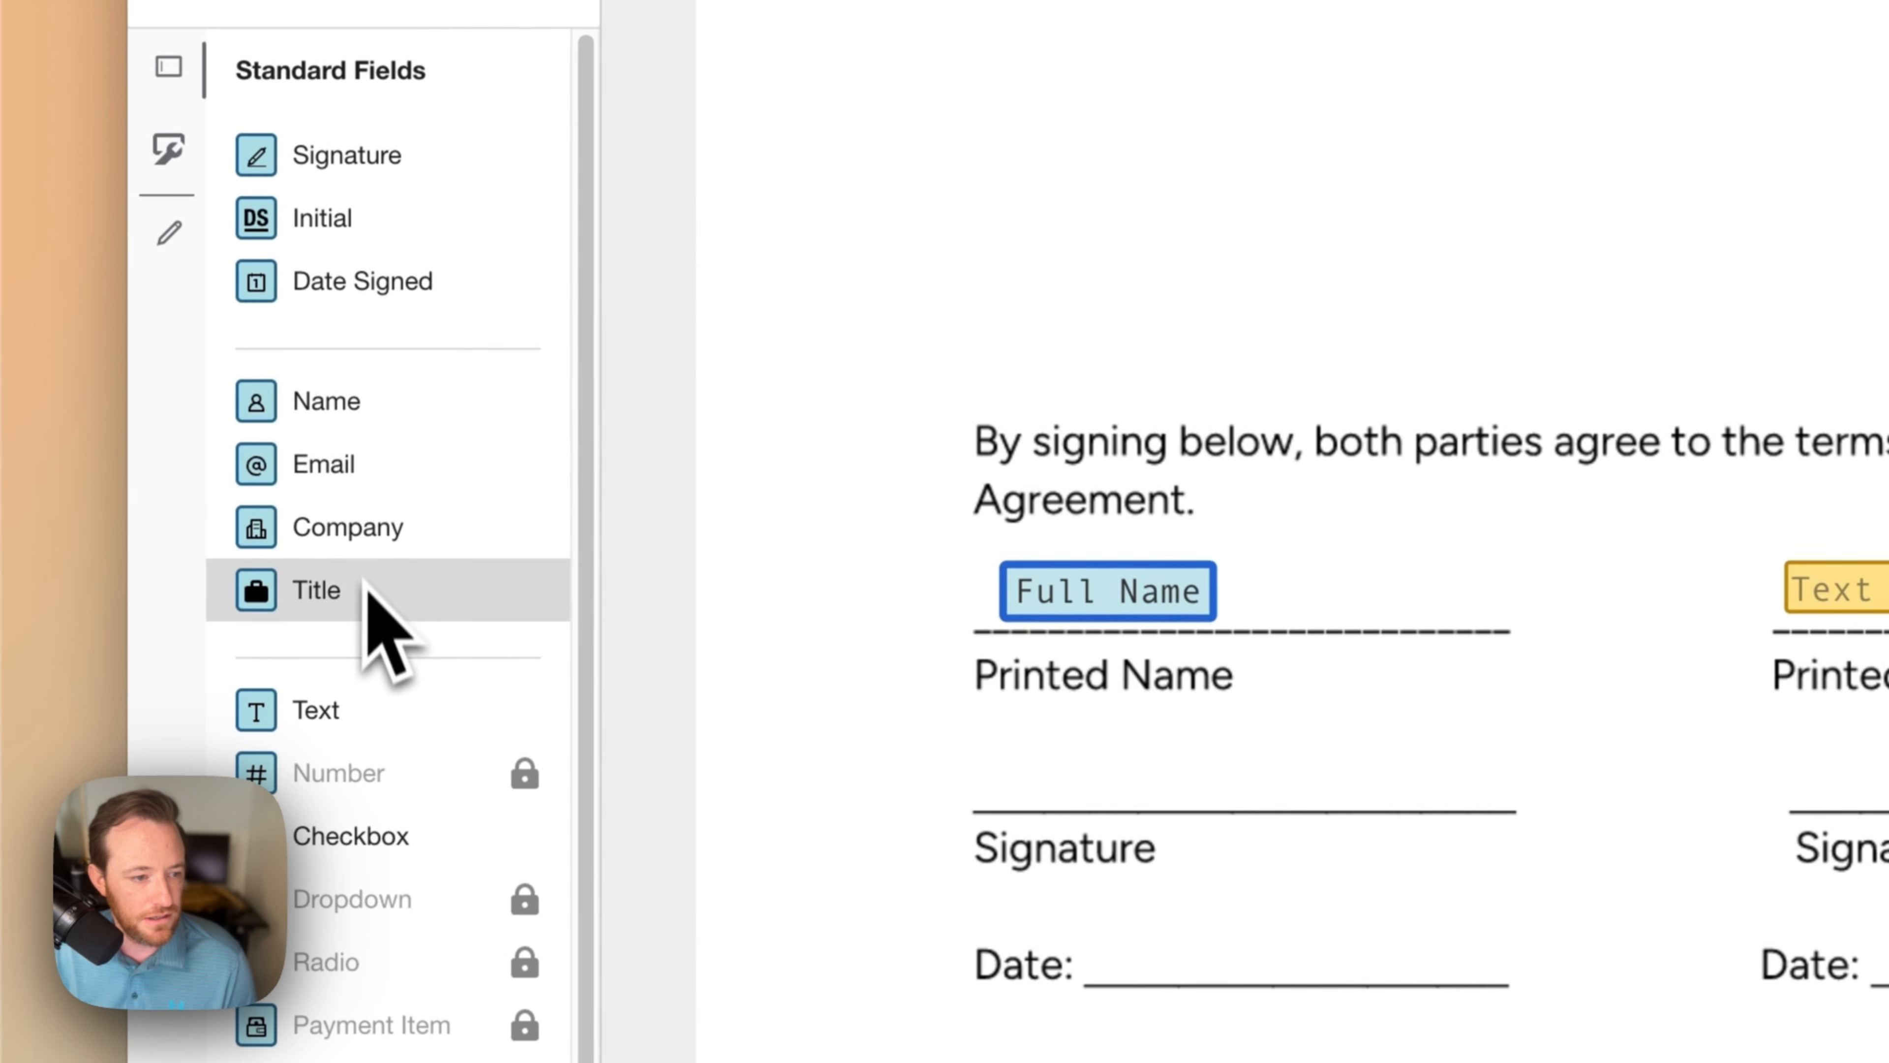
pyautogui.moveTo(341, 166); pyautogui.dragTo(1214, 686)
pyautogui.moveTo(338, 298); pyautogui.dragTo(1143, 967)
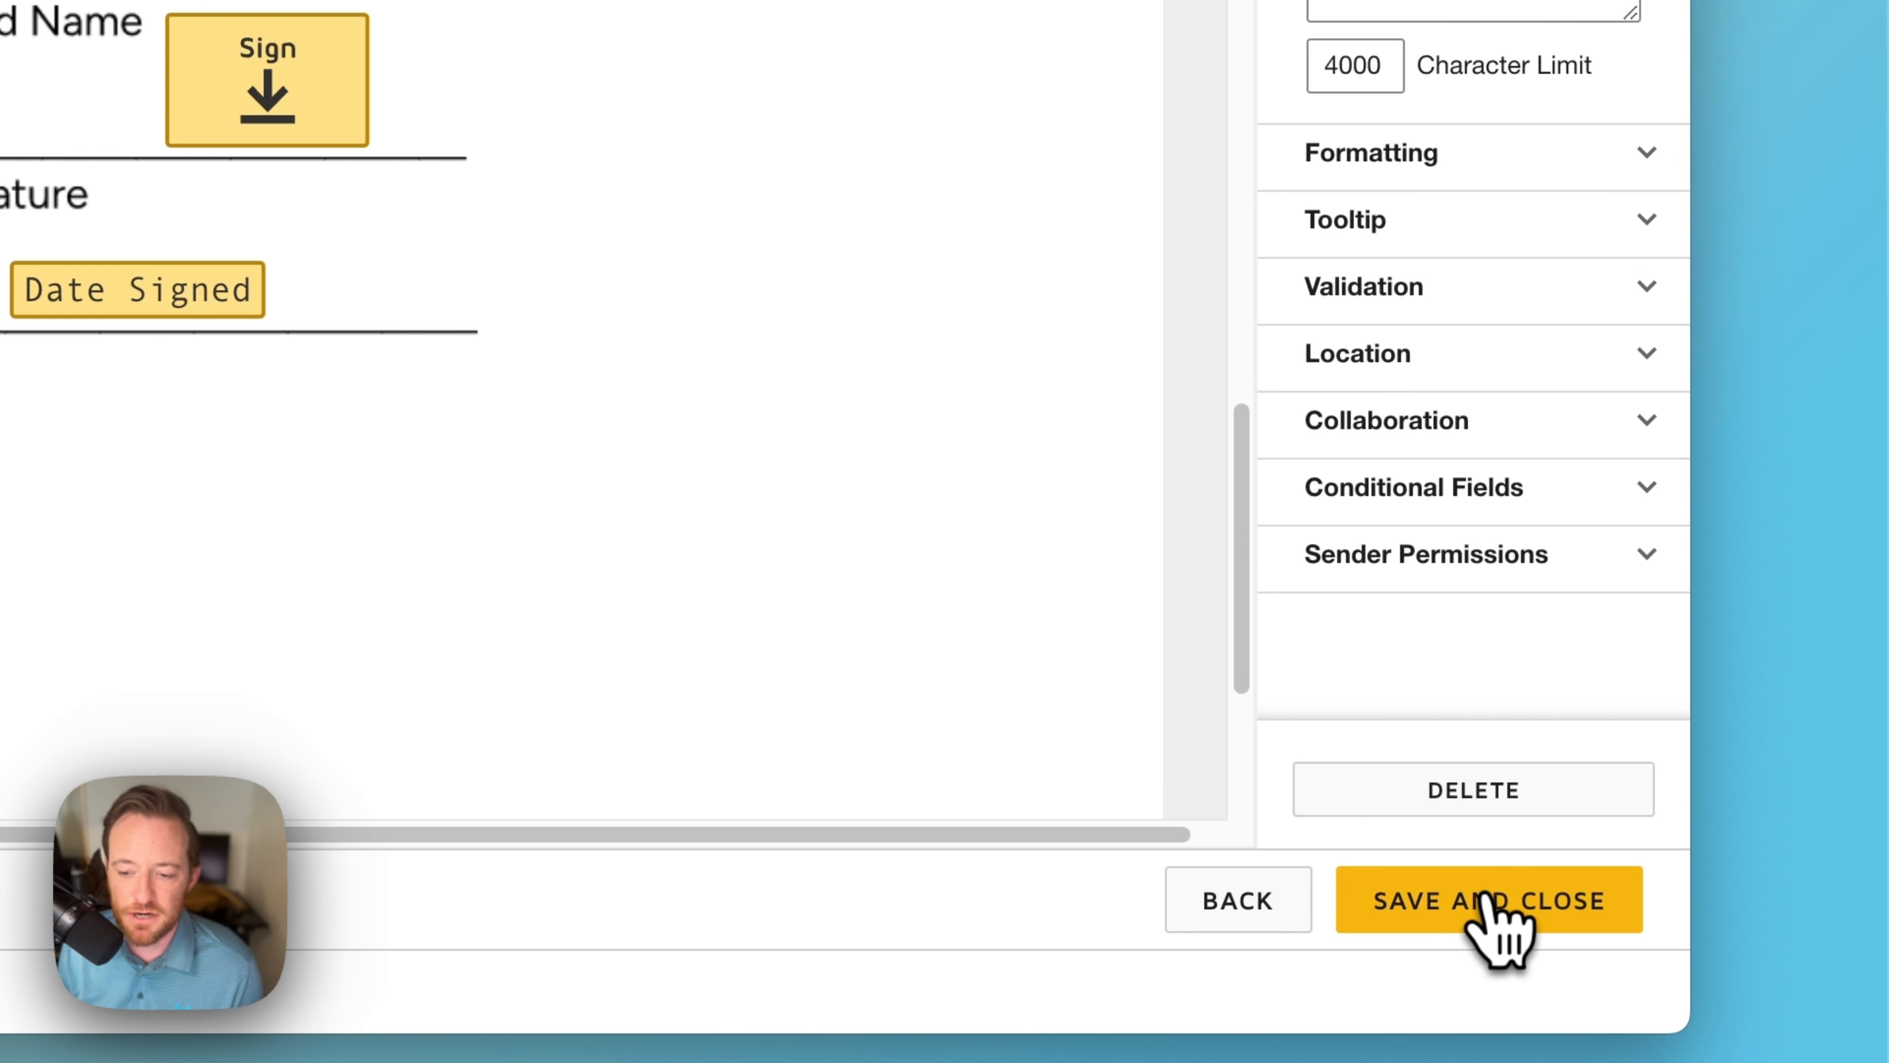
pyautogui.click(1183, 890)
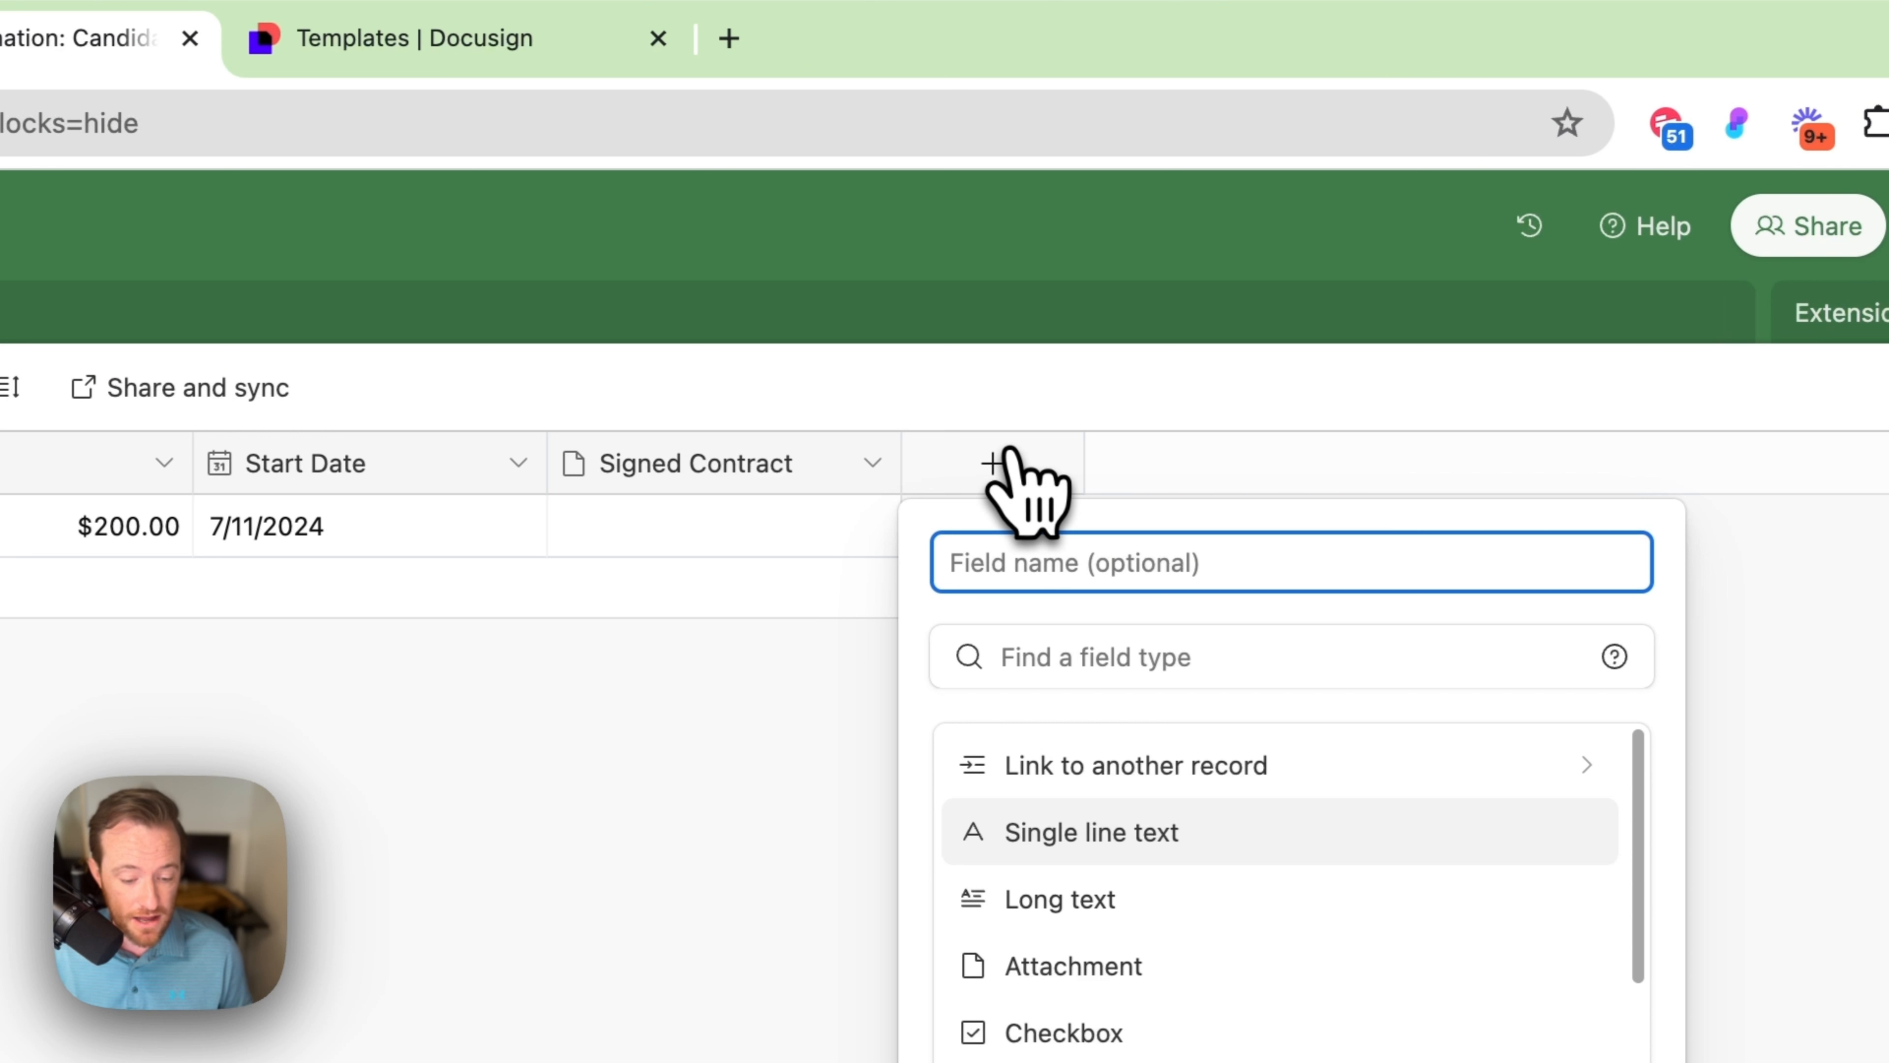
# Step: Add an Airtable field 'Todays date' of type Formula with the formula TODAY()
pyautogui.write('Todays date')
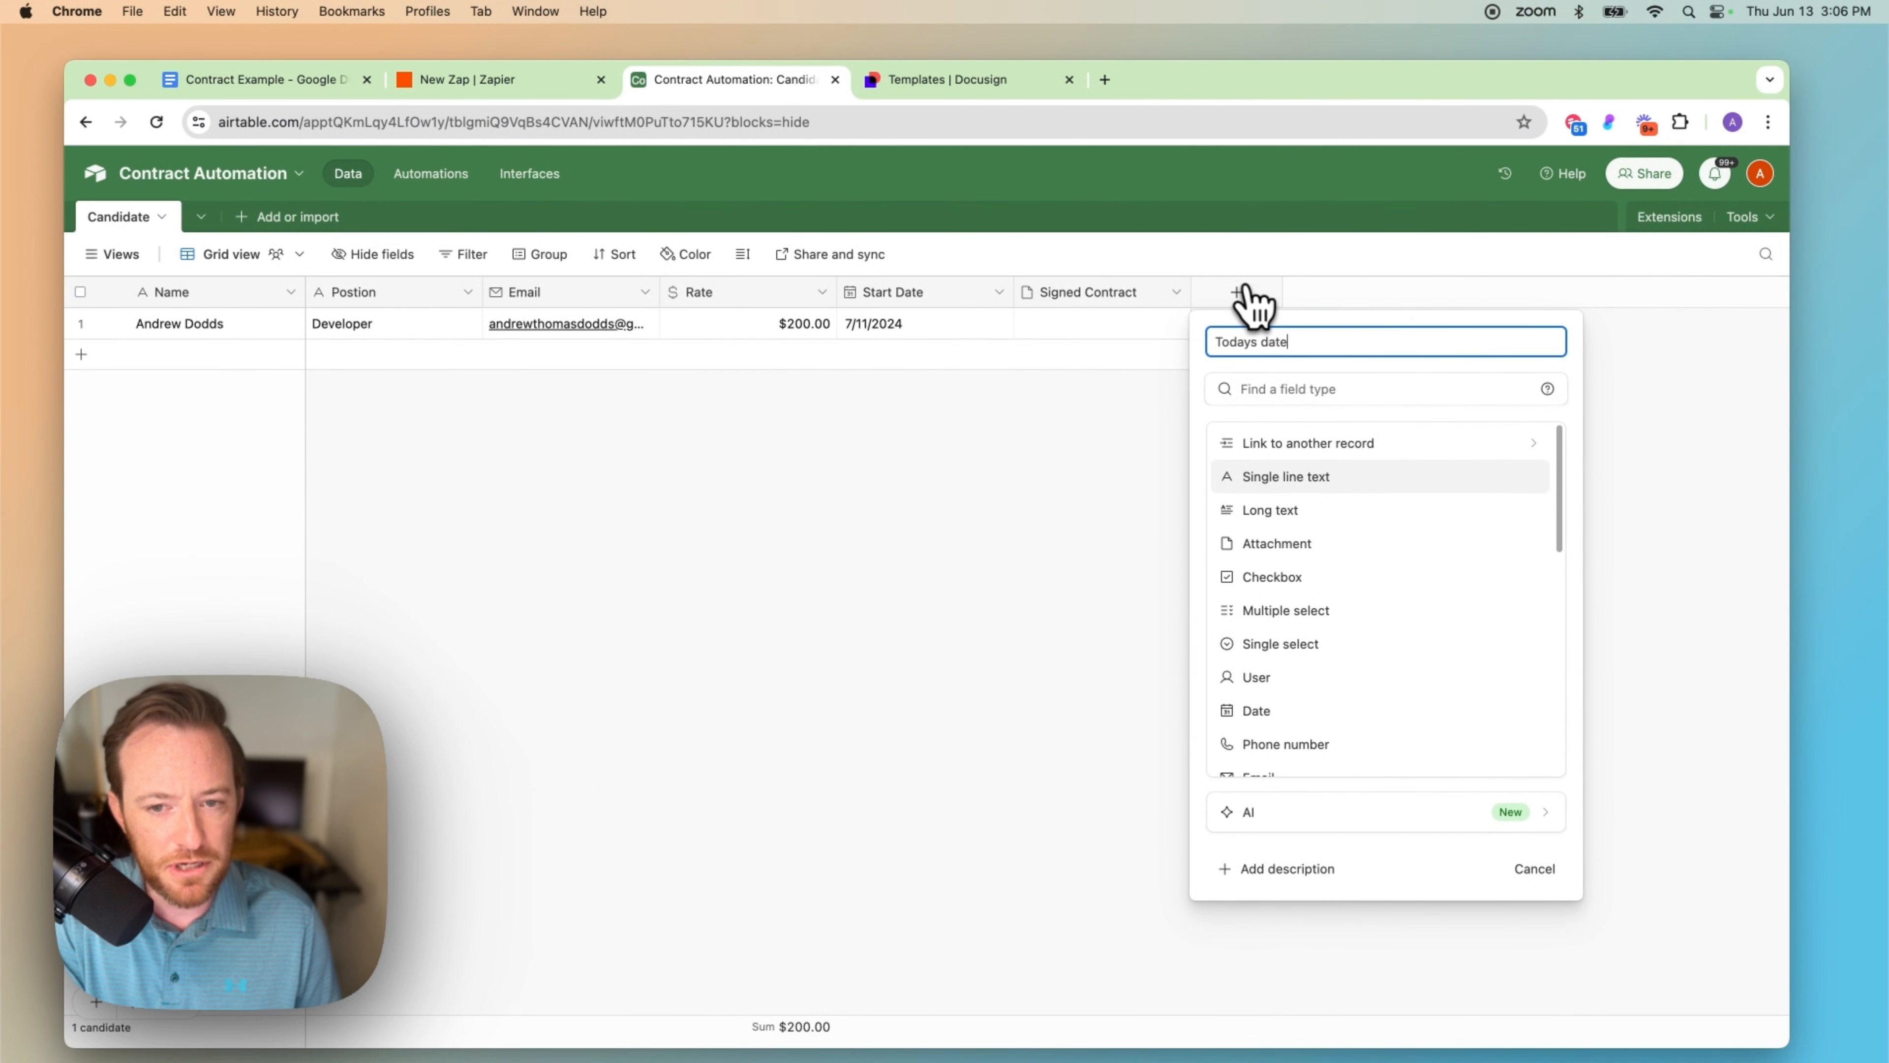
pyautogui.press('Tab')
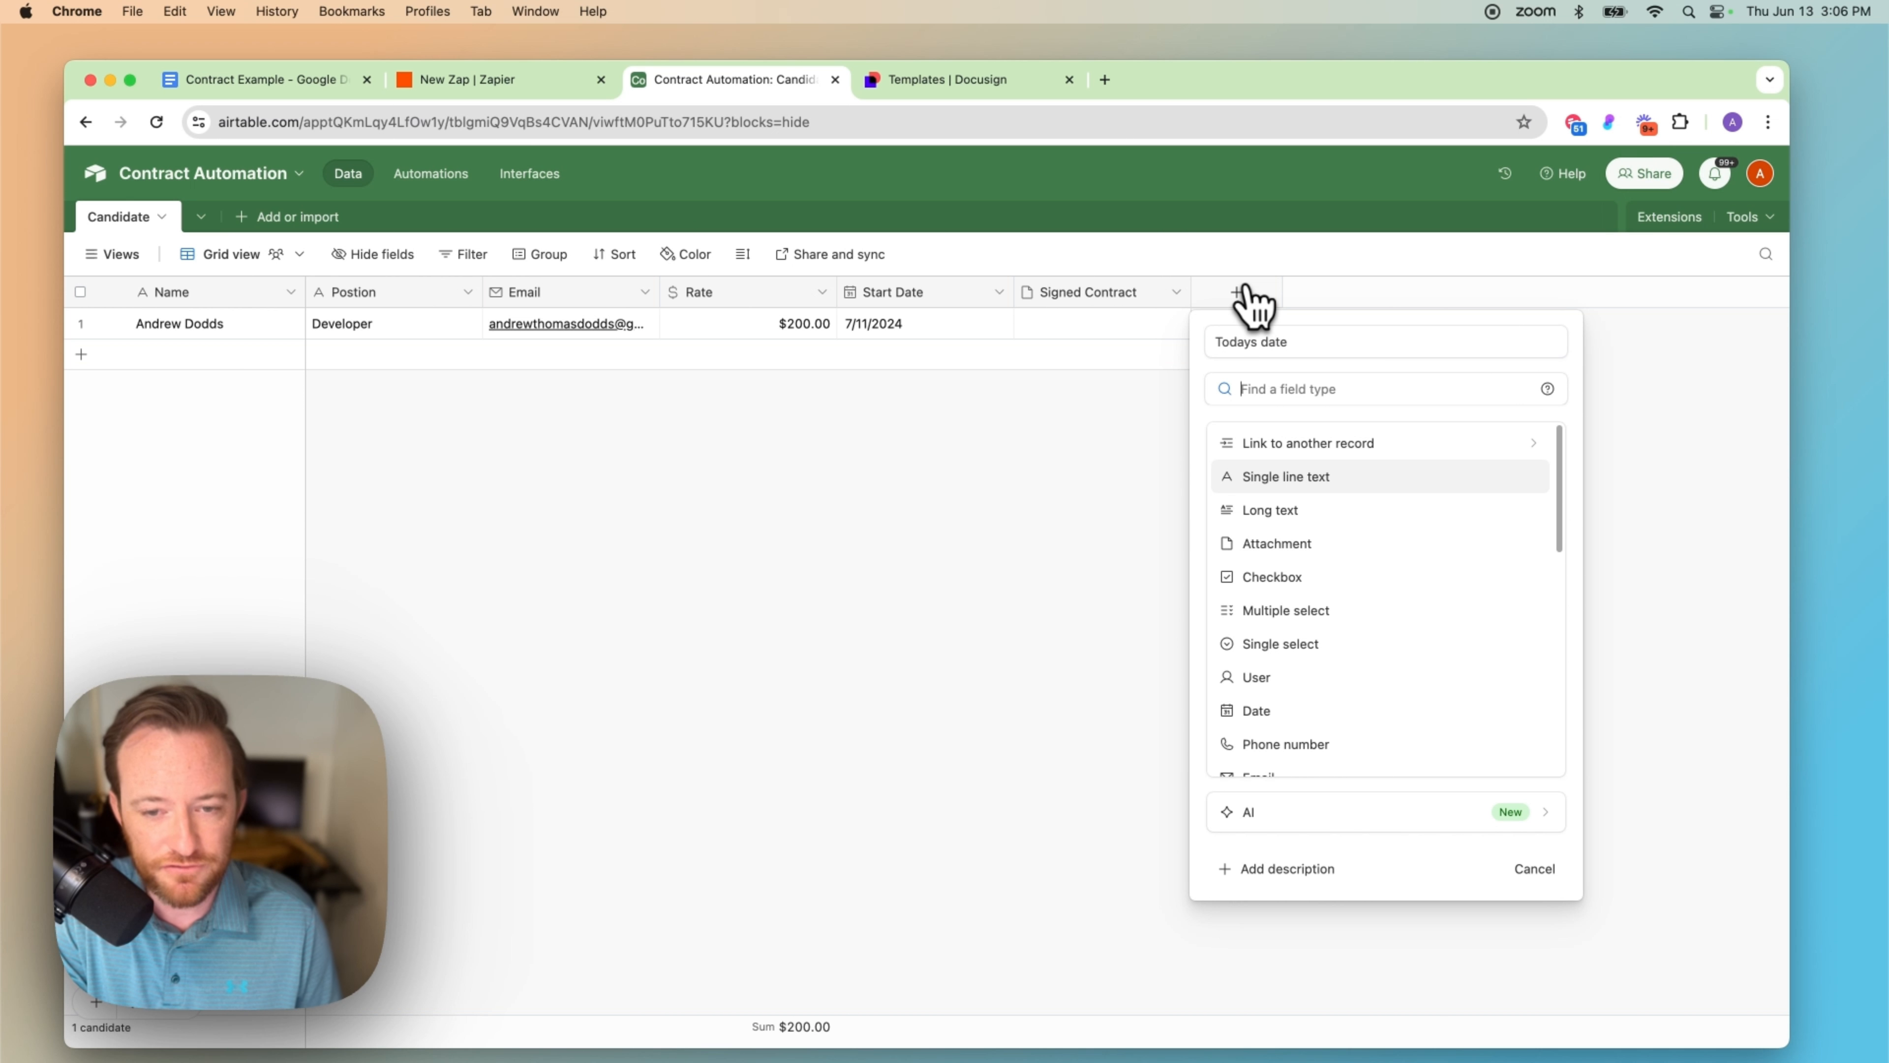
pyautogui.write('form')
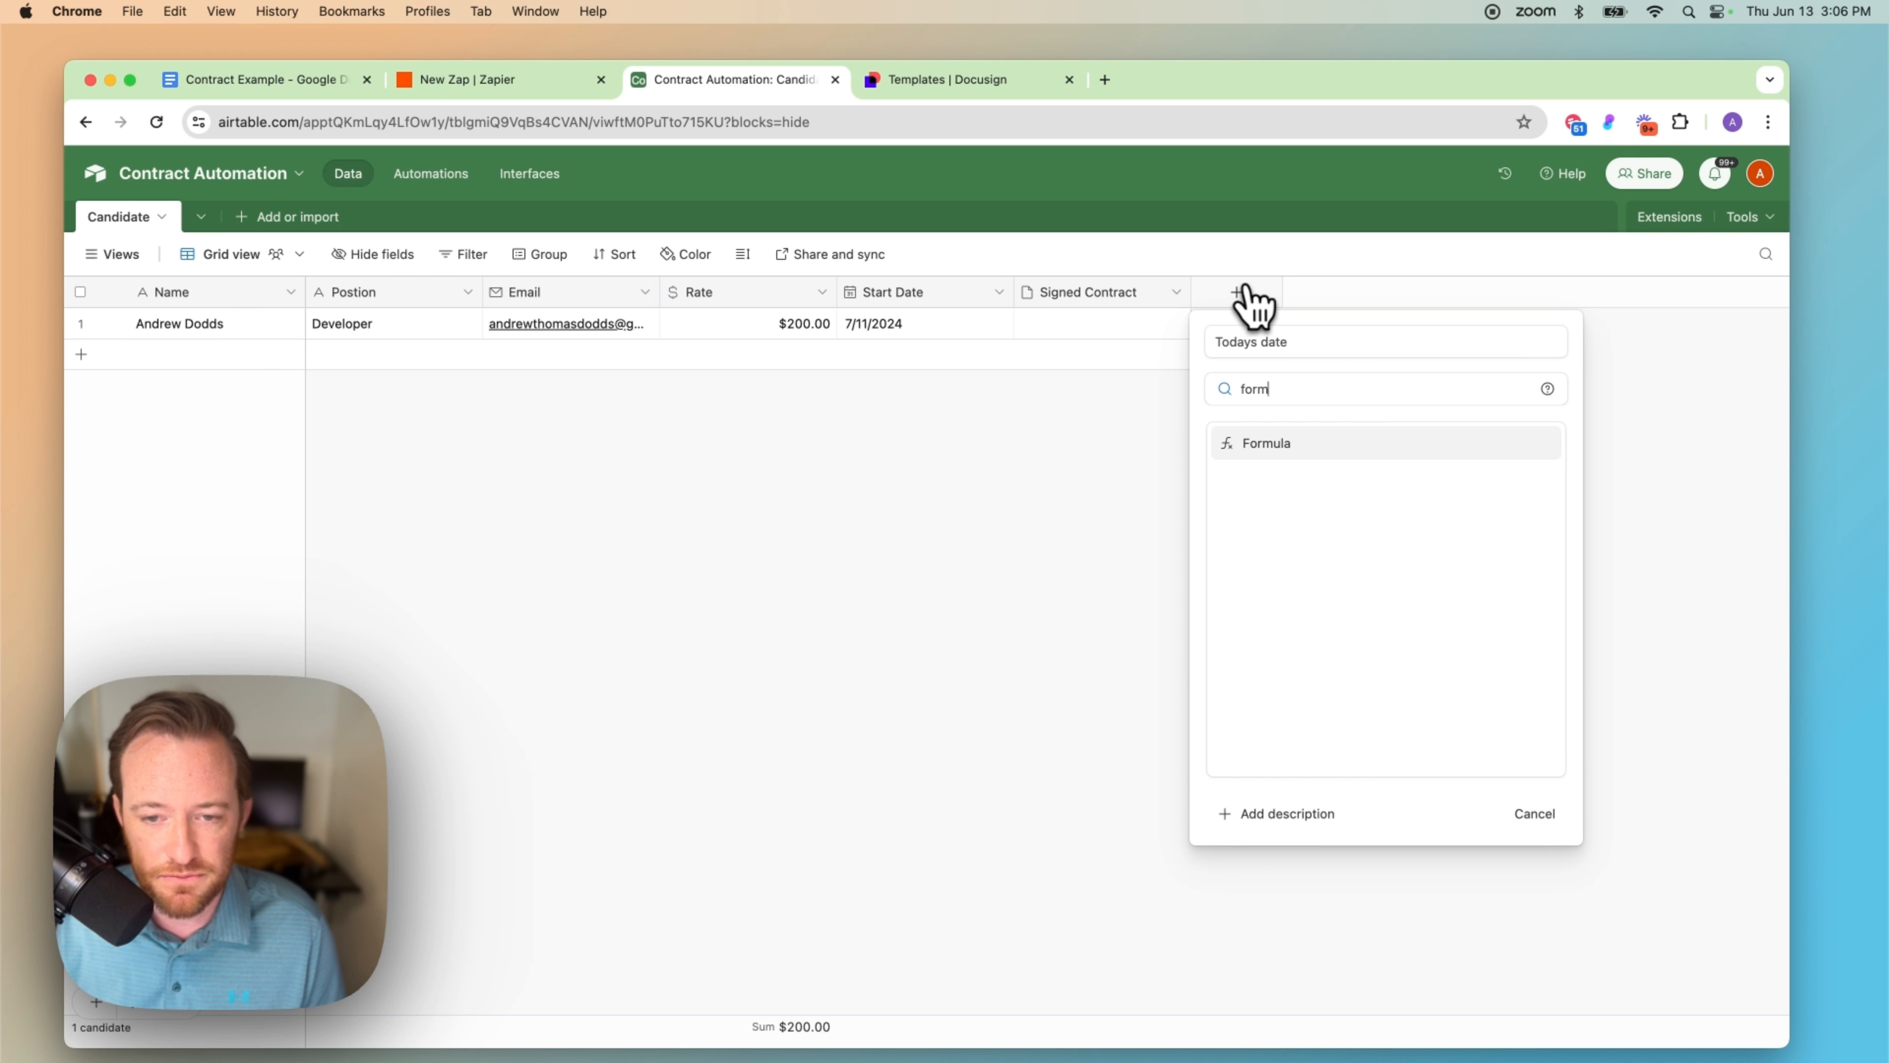
pyautogui.click(1276, 444)
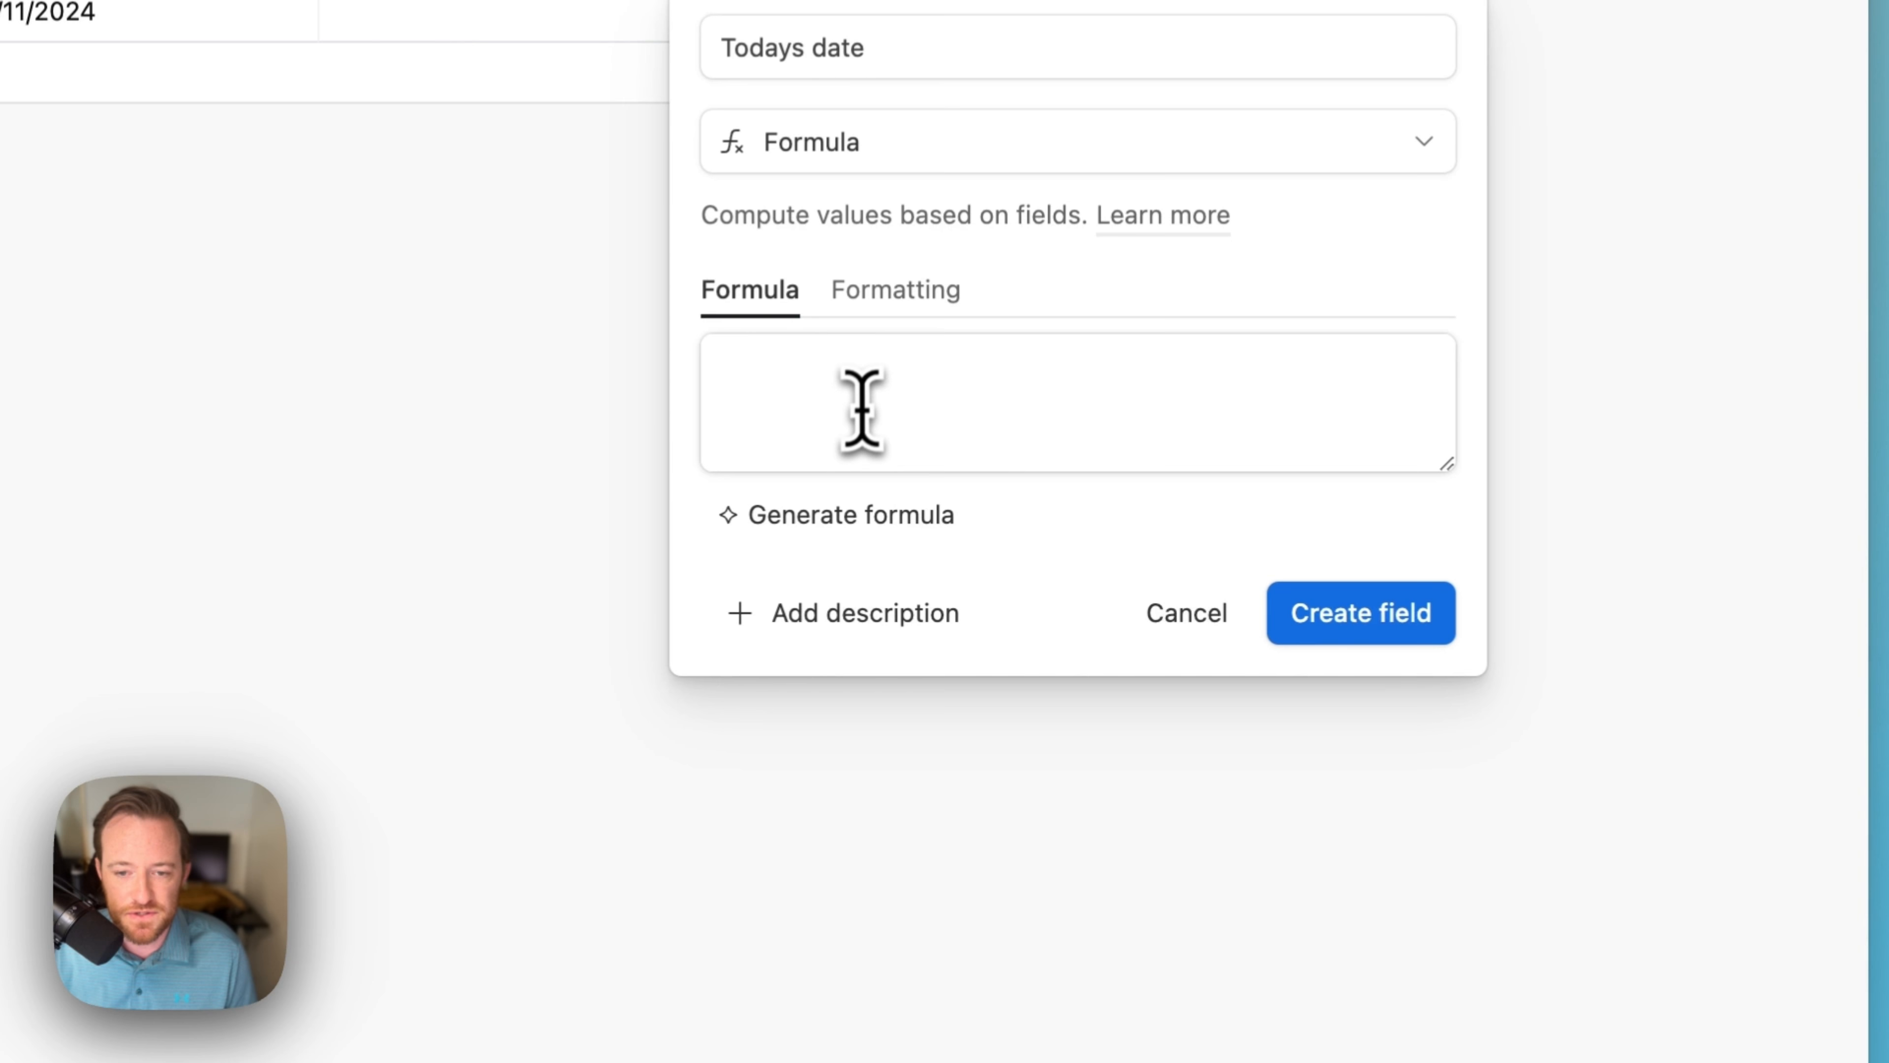
pyautogui.click(1285, 509)
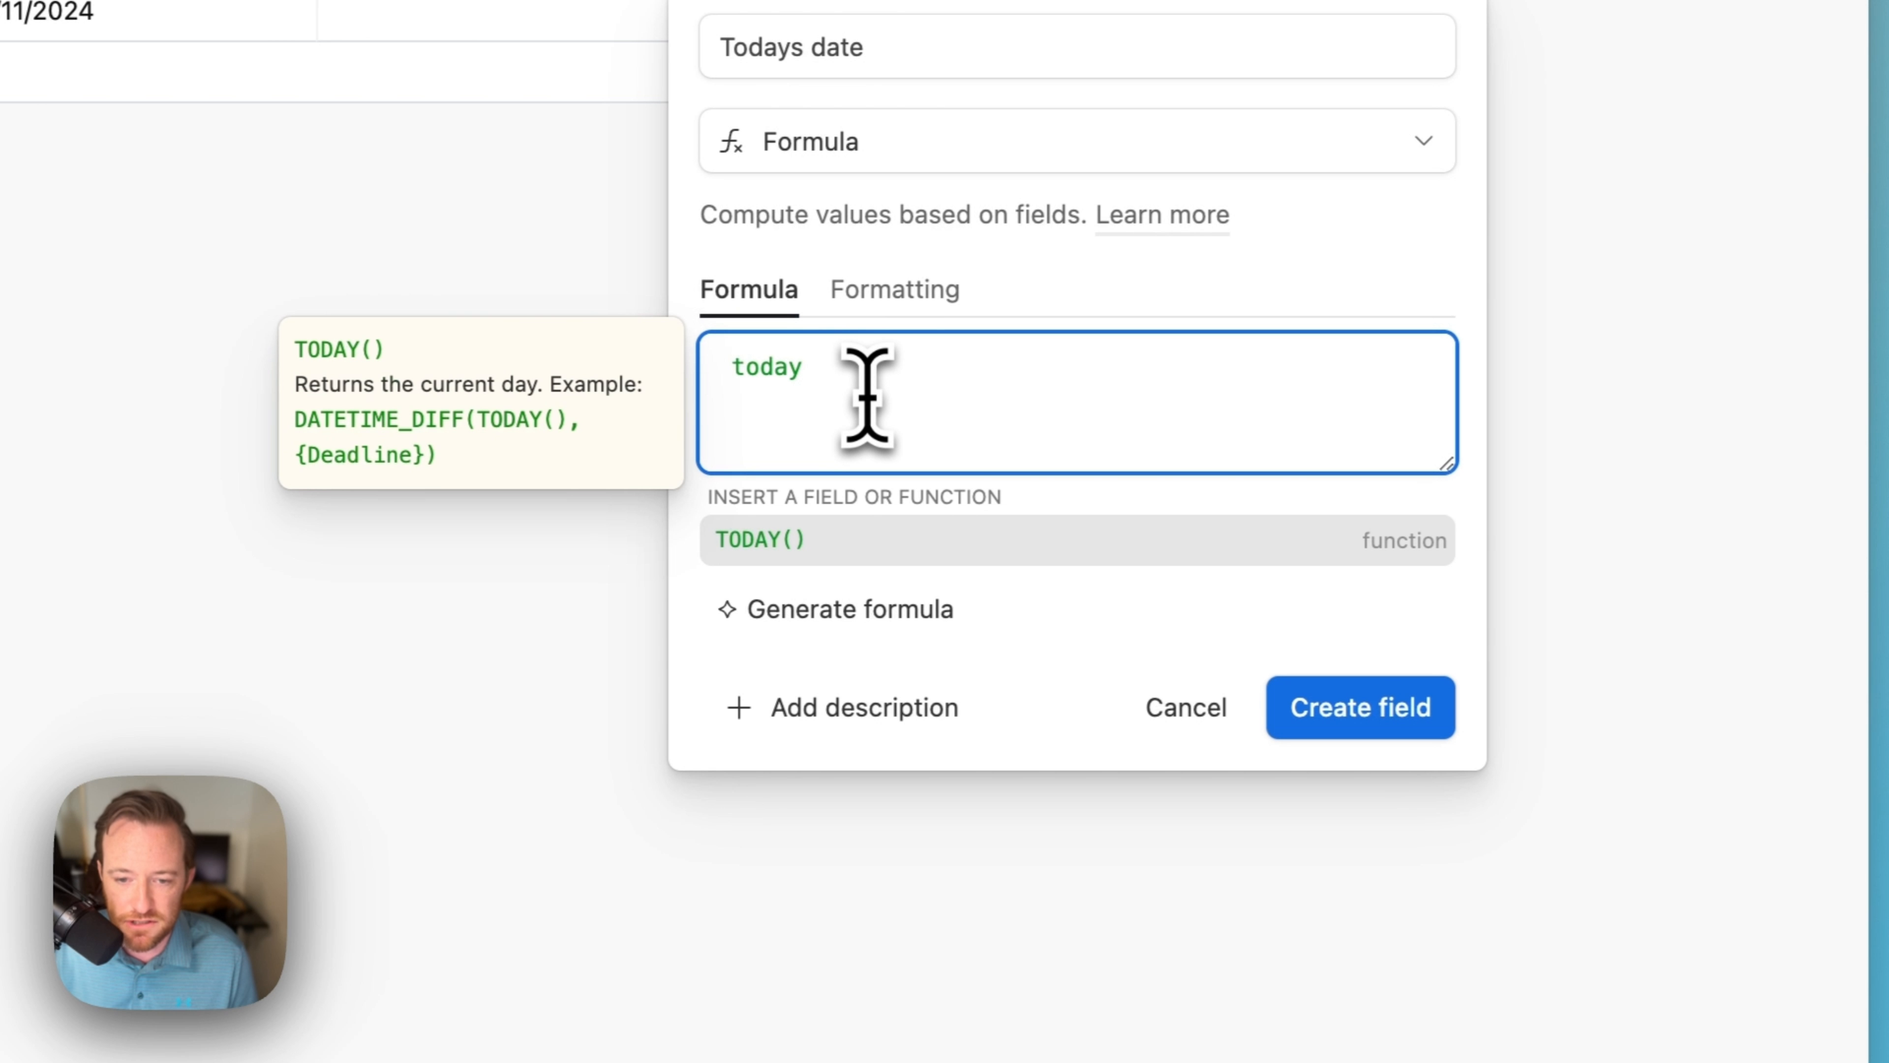
pyautogui.click(762, 537)
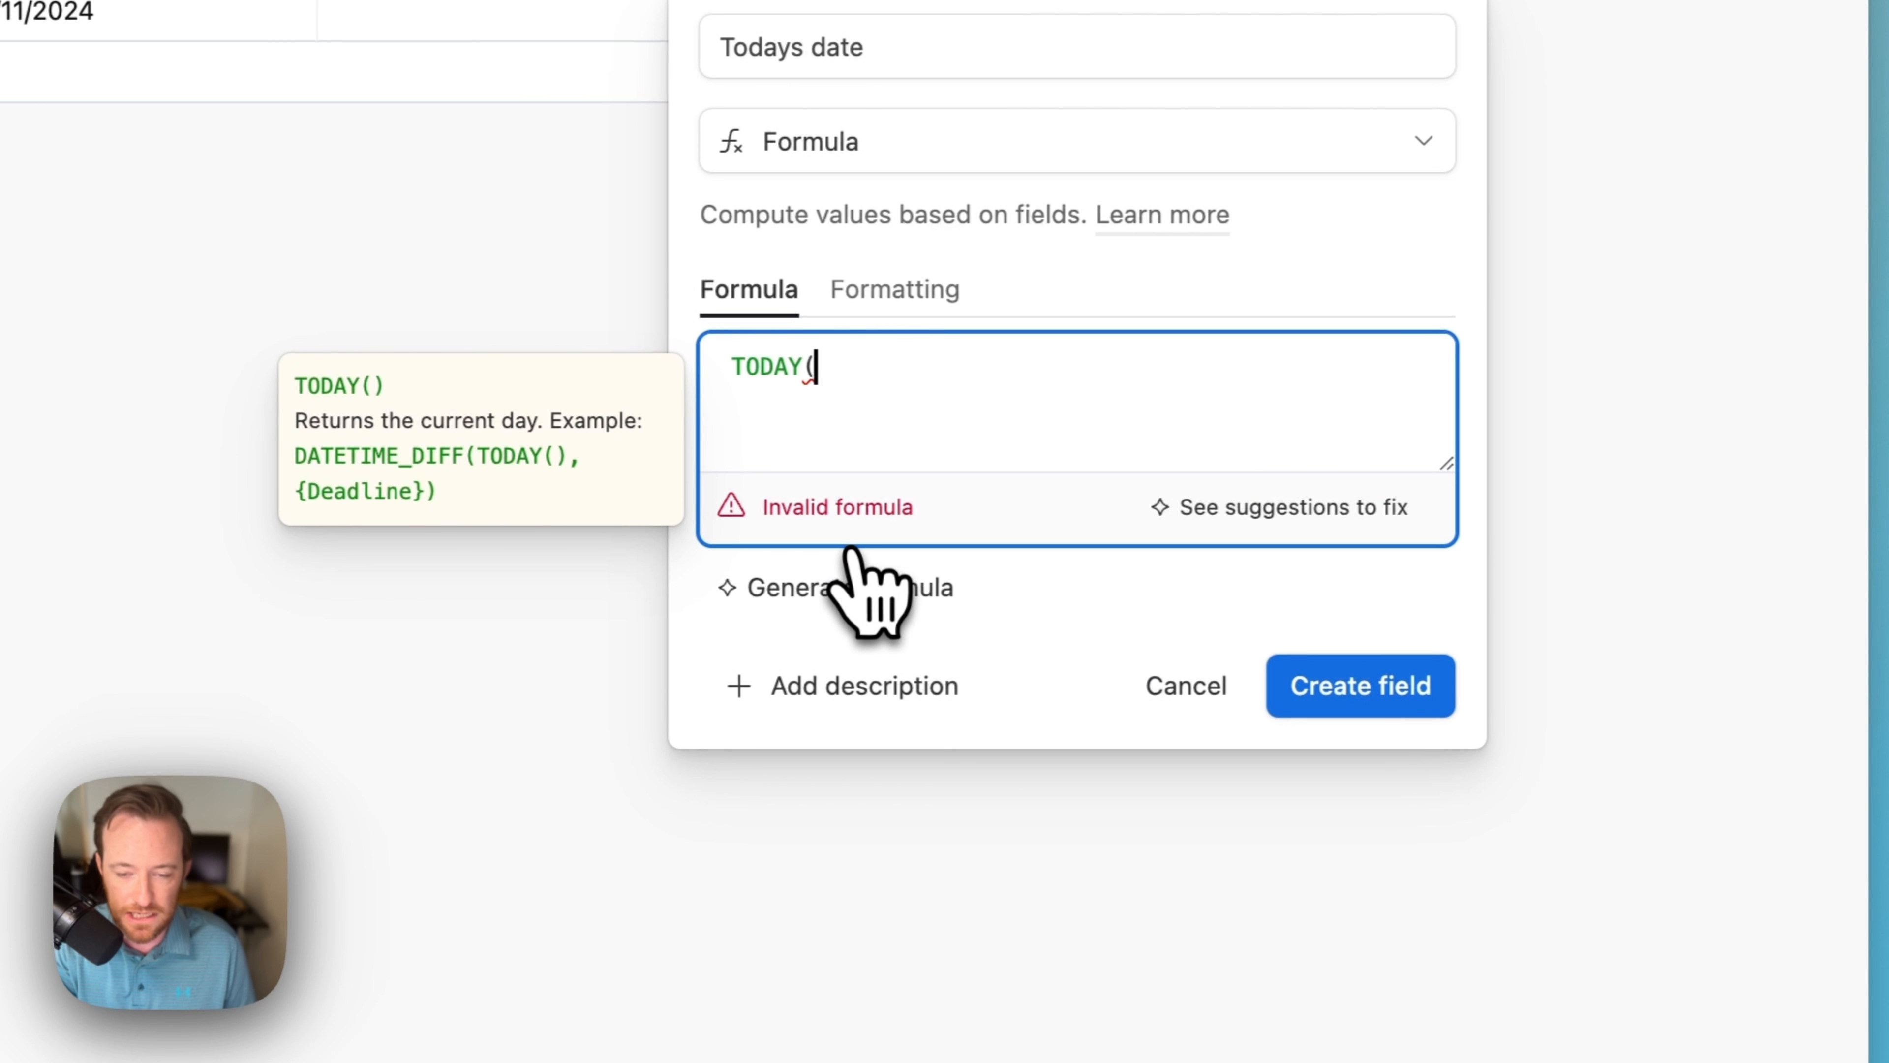
pyautogui.write(')')
# Step: Turn off Include time, set the time zone to America/Los_Angeles, and create the field
pyautogui.click(924, 305)
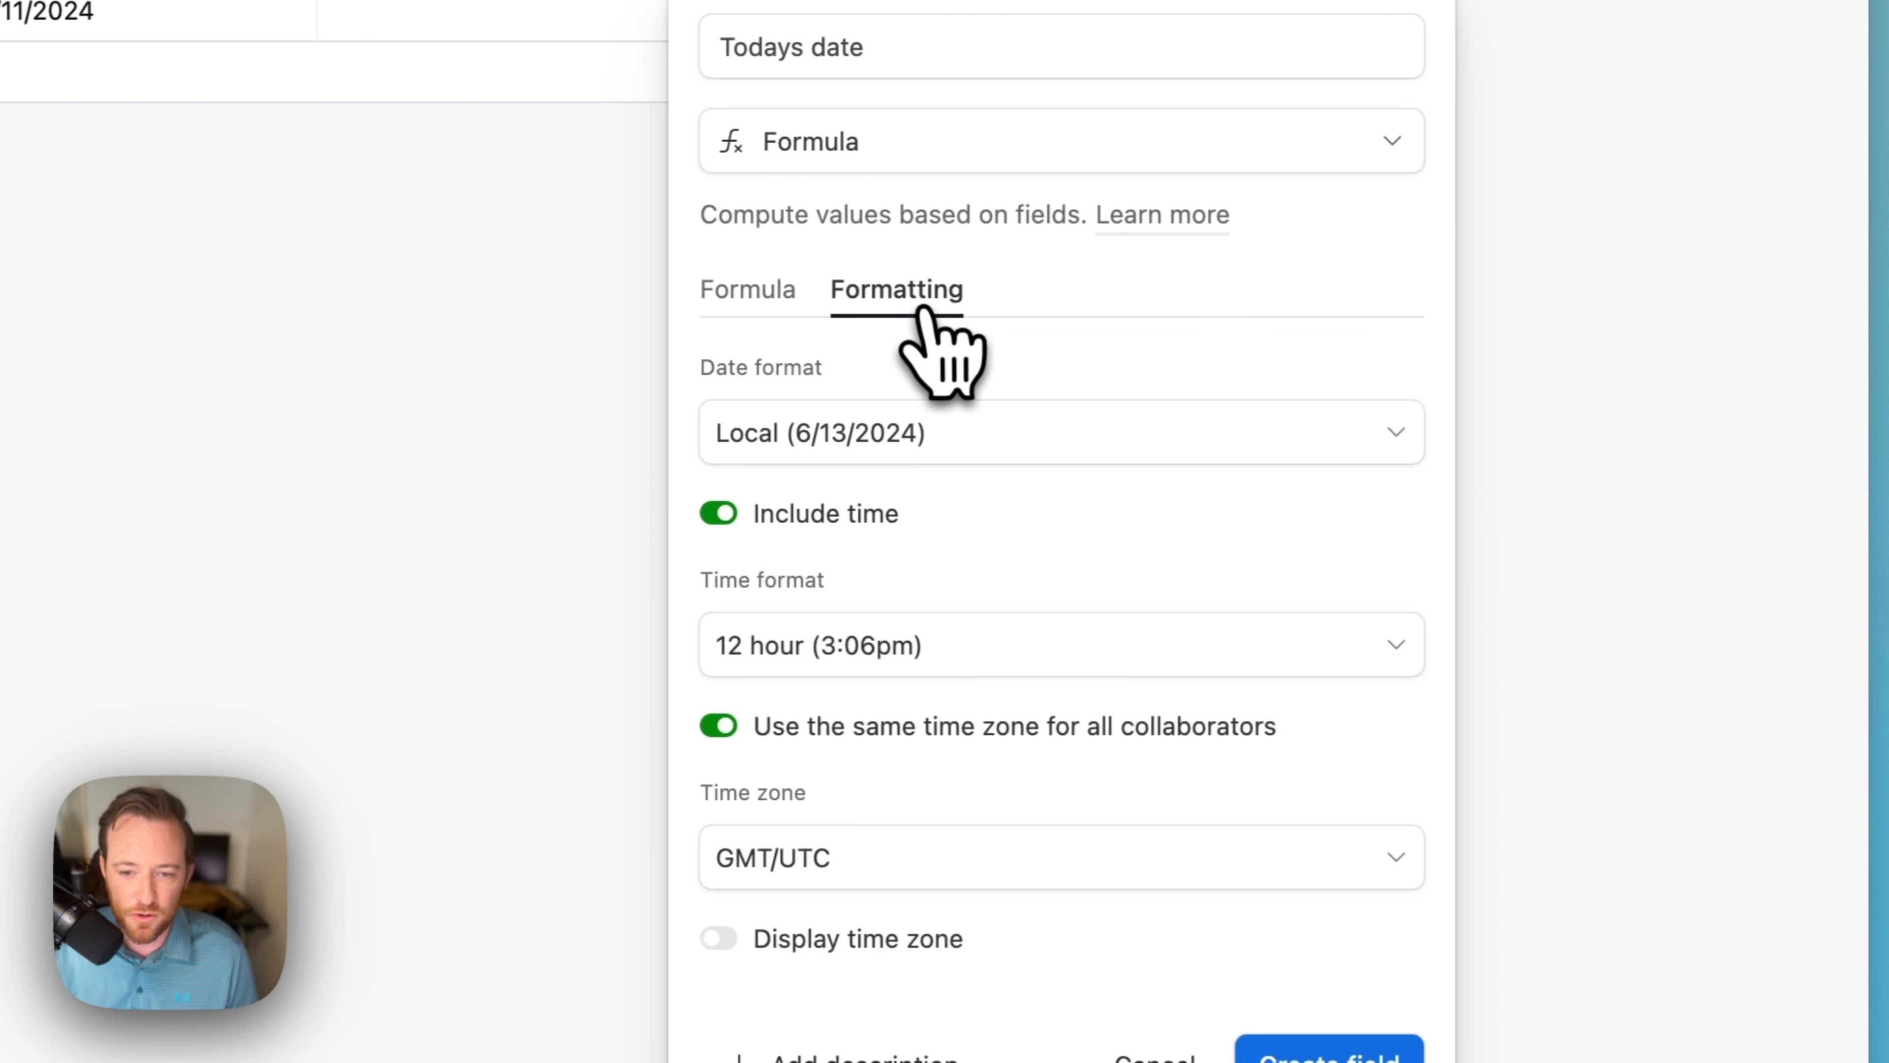
pyautogui.click(714, 513)
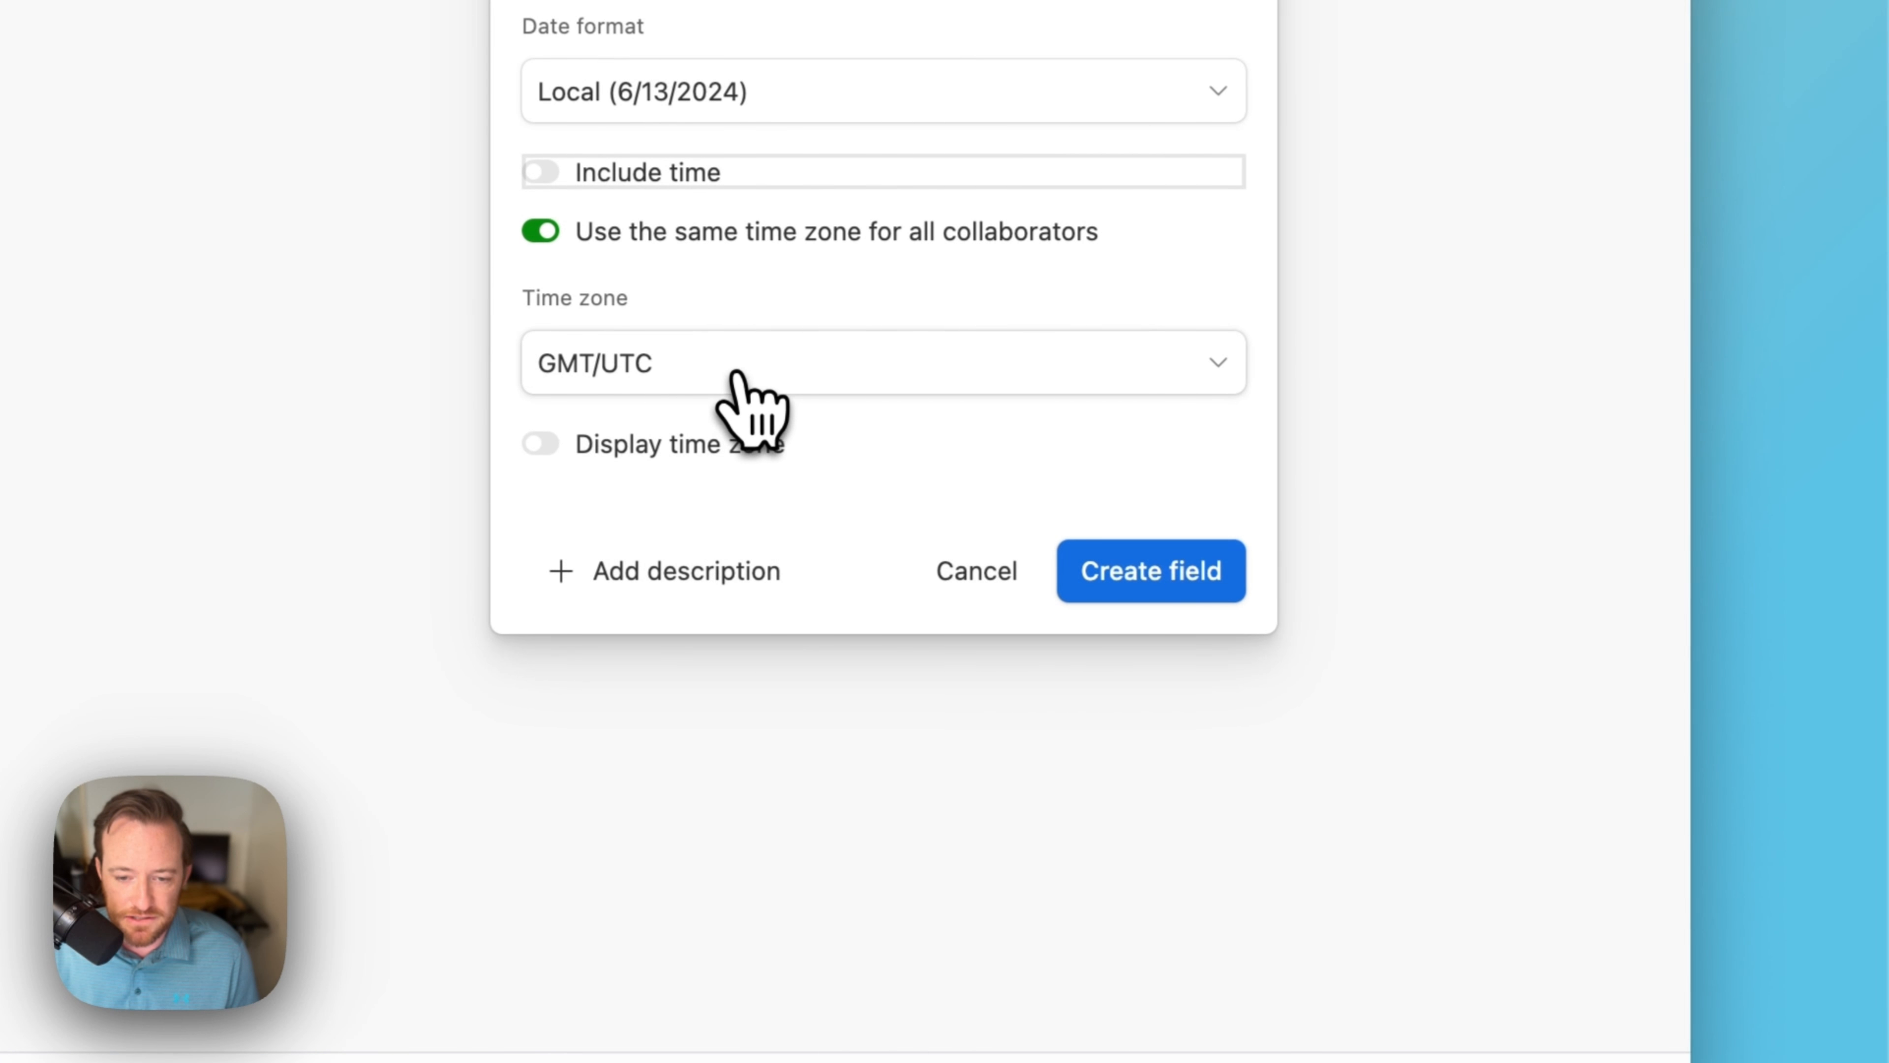
pyautogui.click(751, 406)
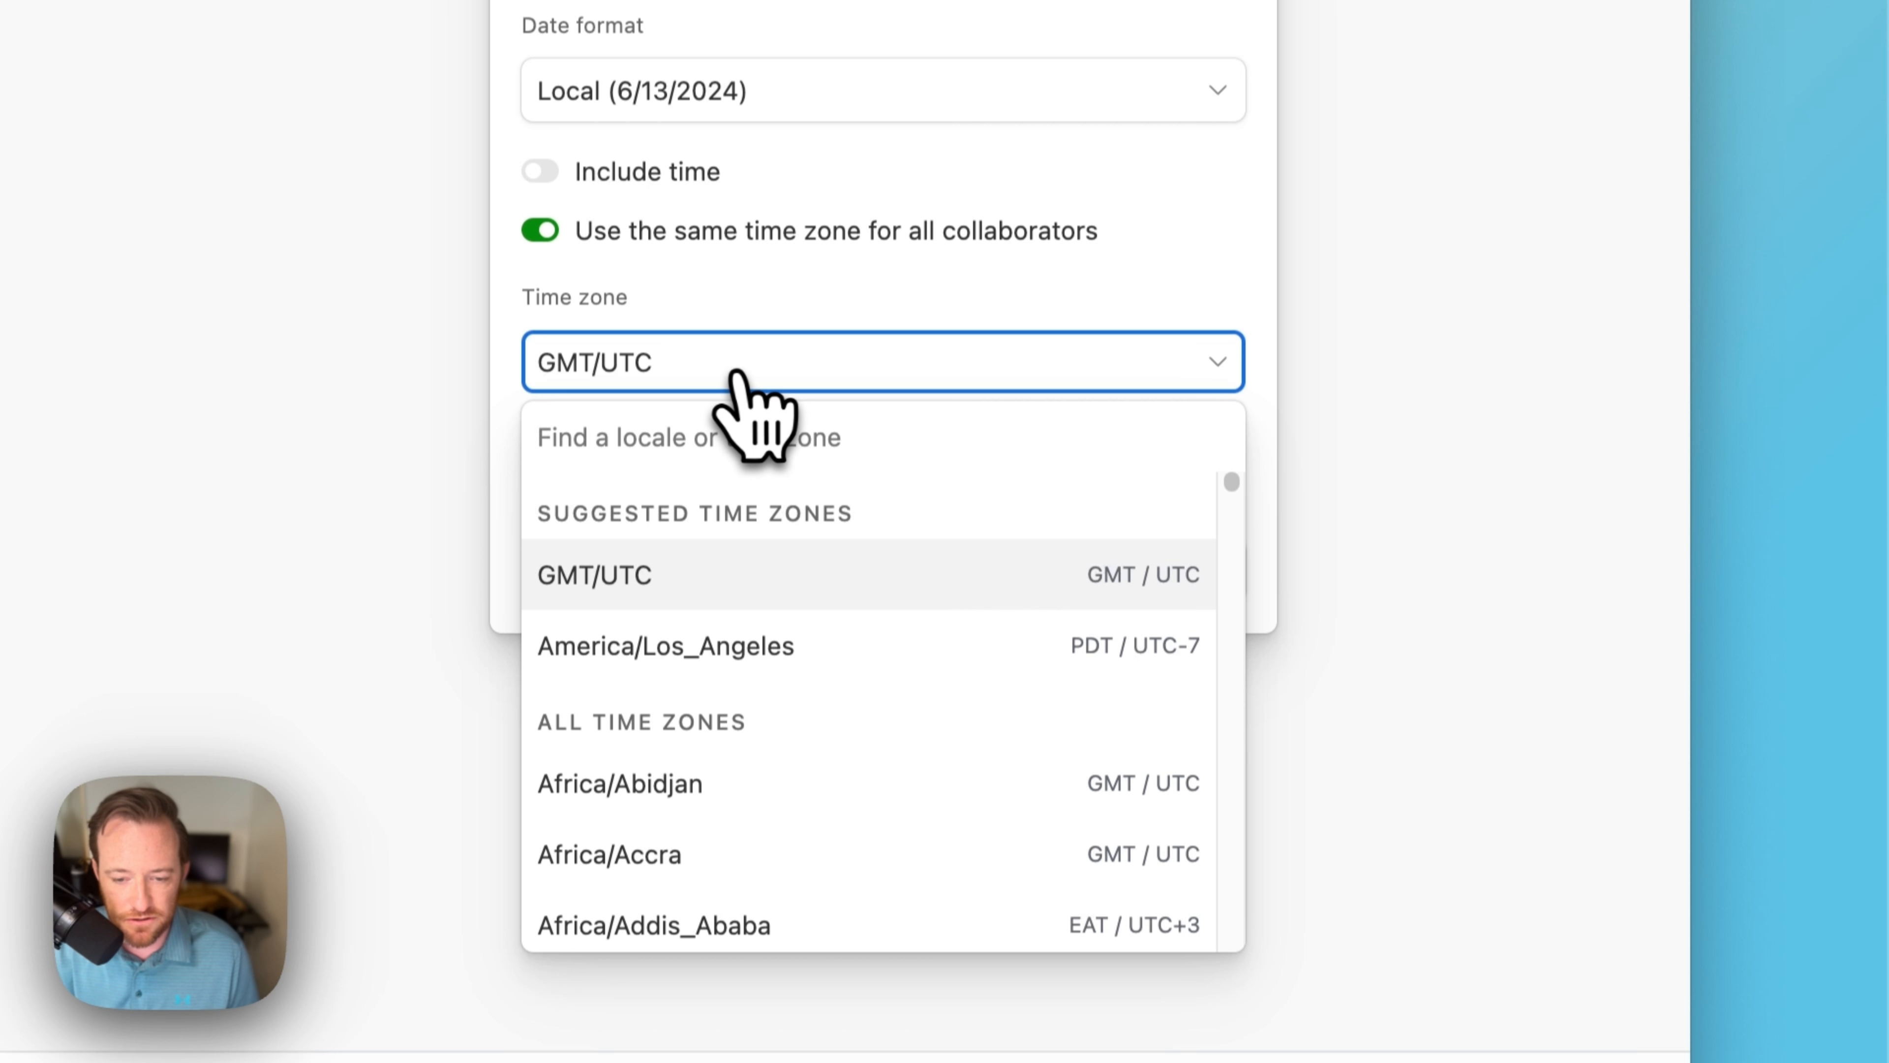
pyautogui.click(777, 655)
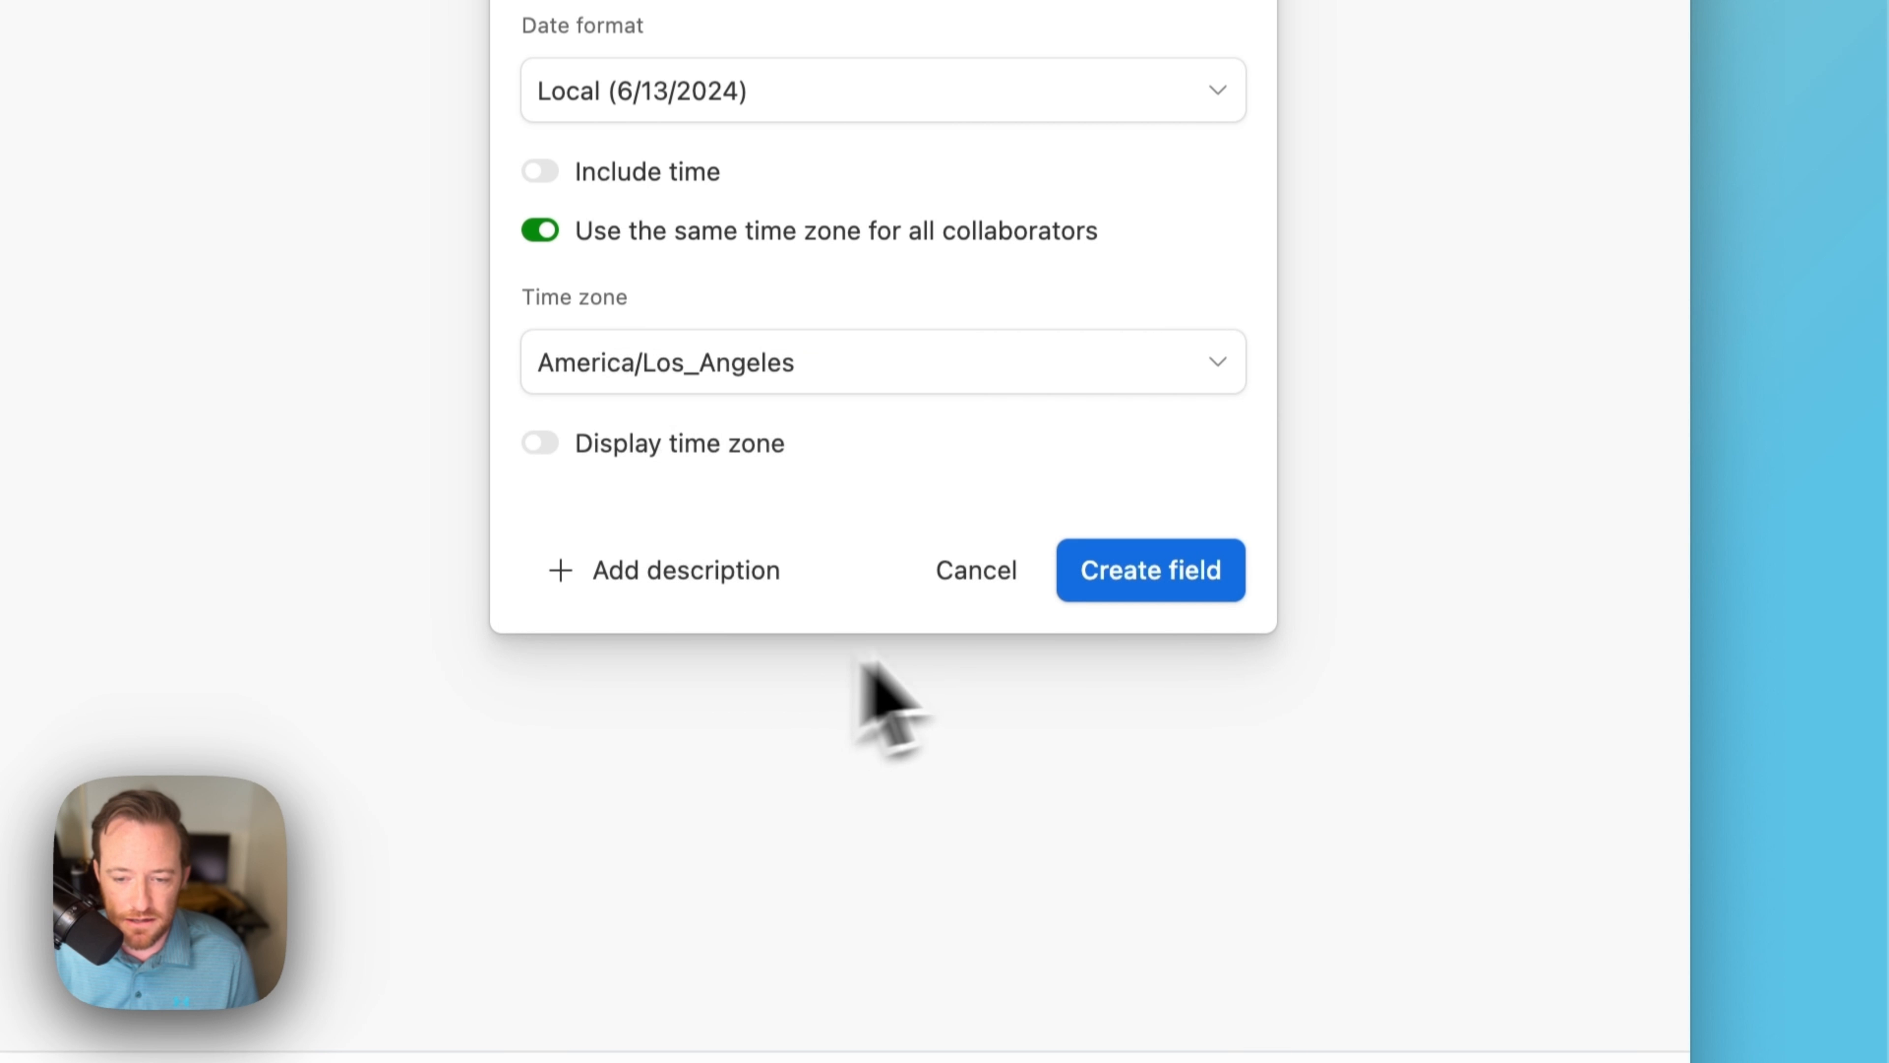
pyautogui.click(1194, 576)
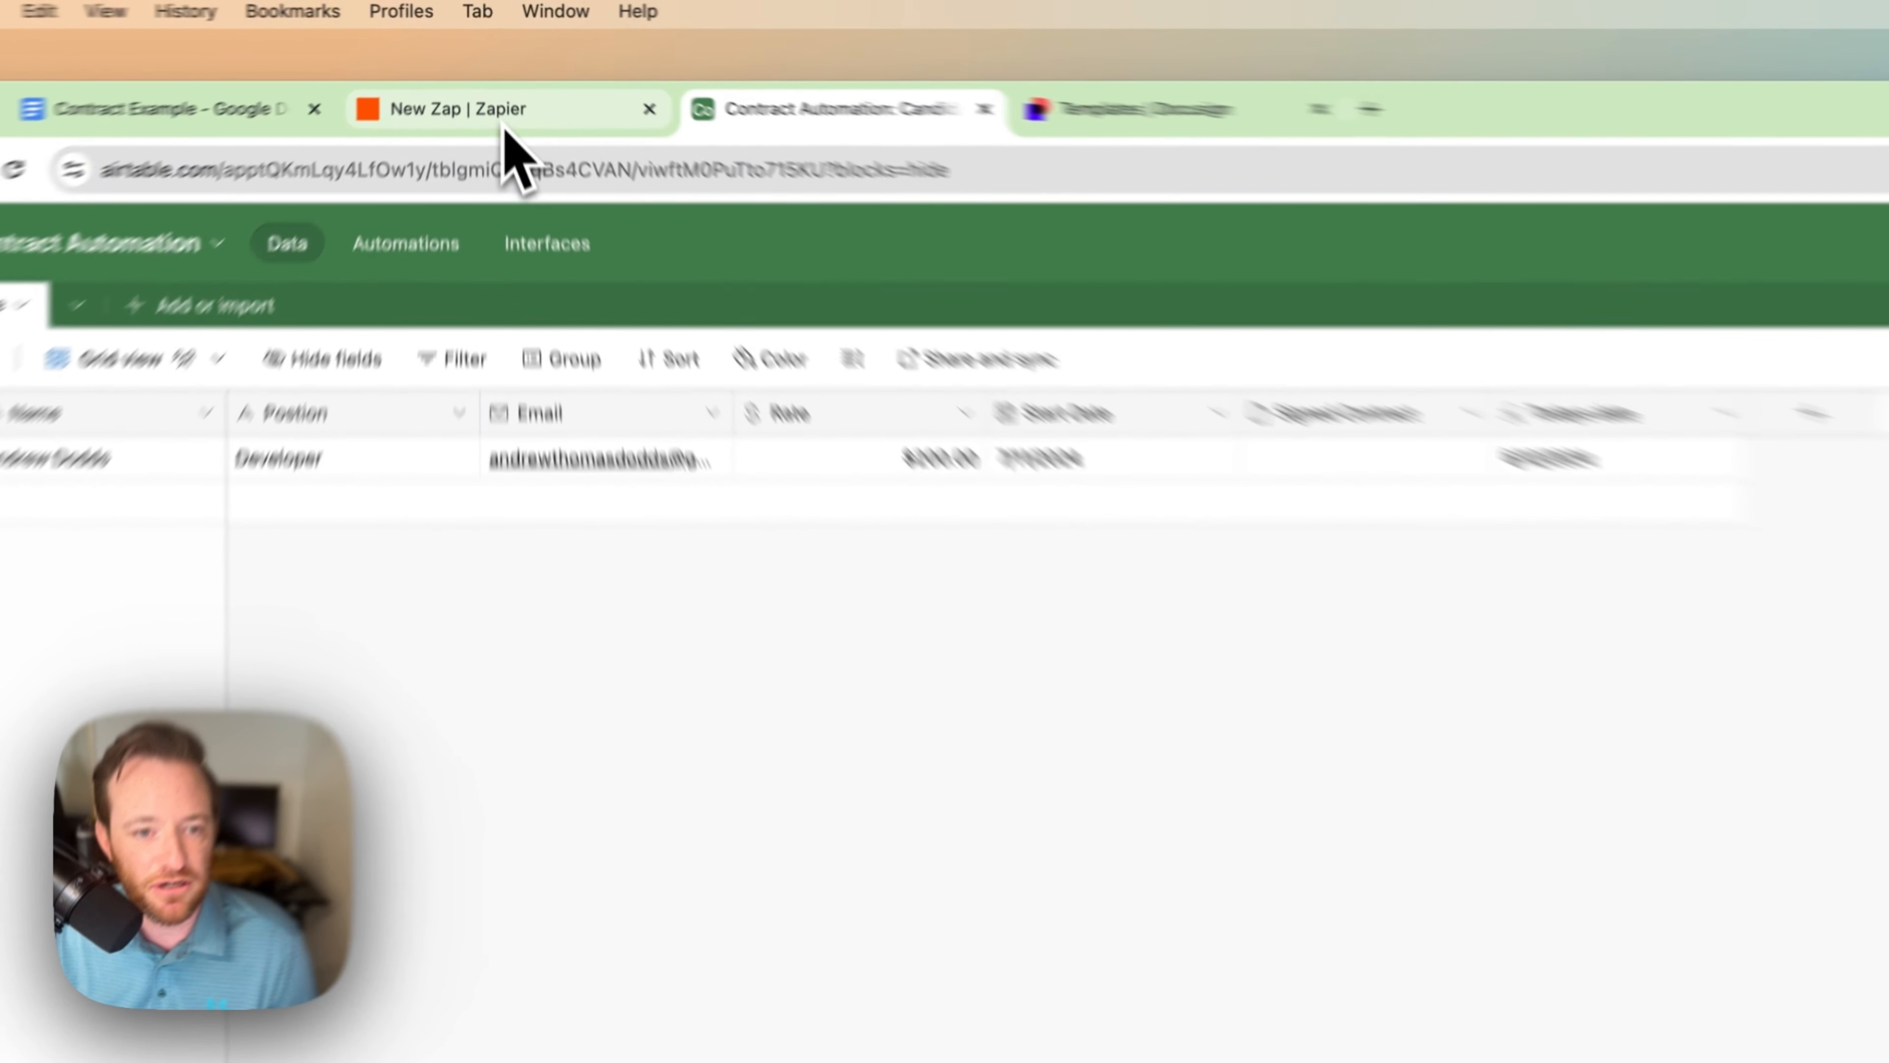
pyautogui.click(495, 80)
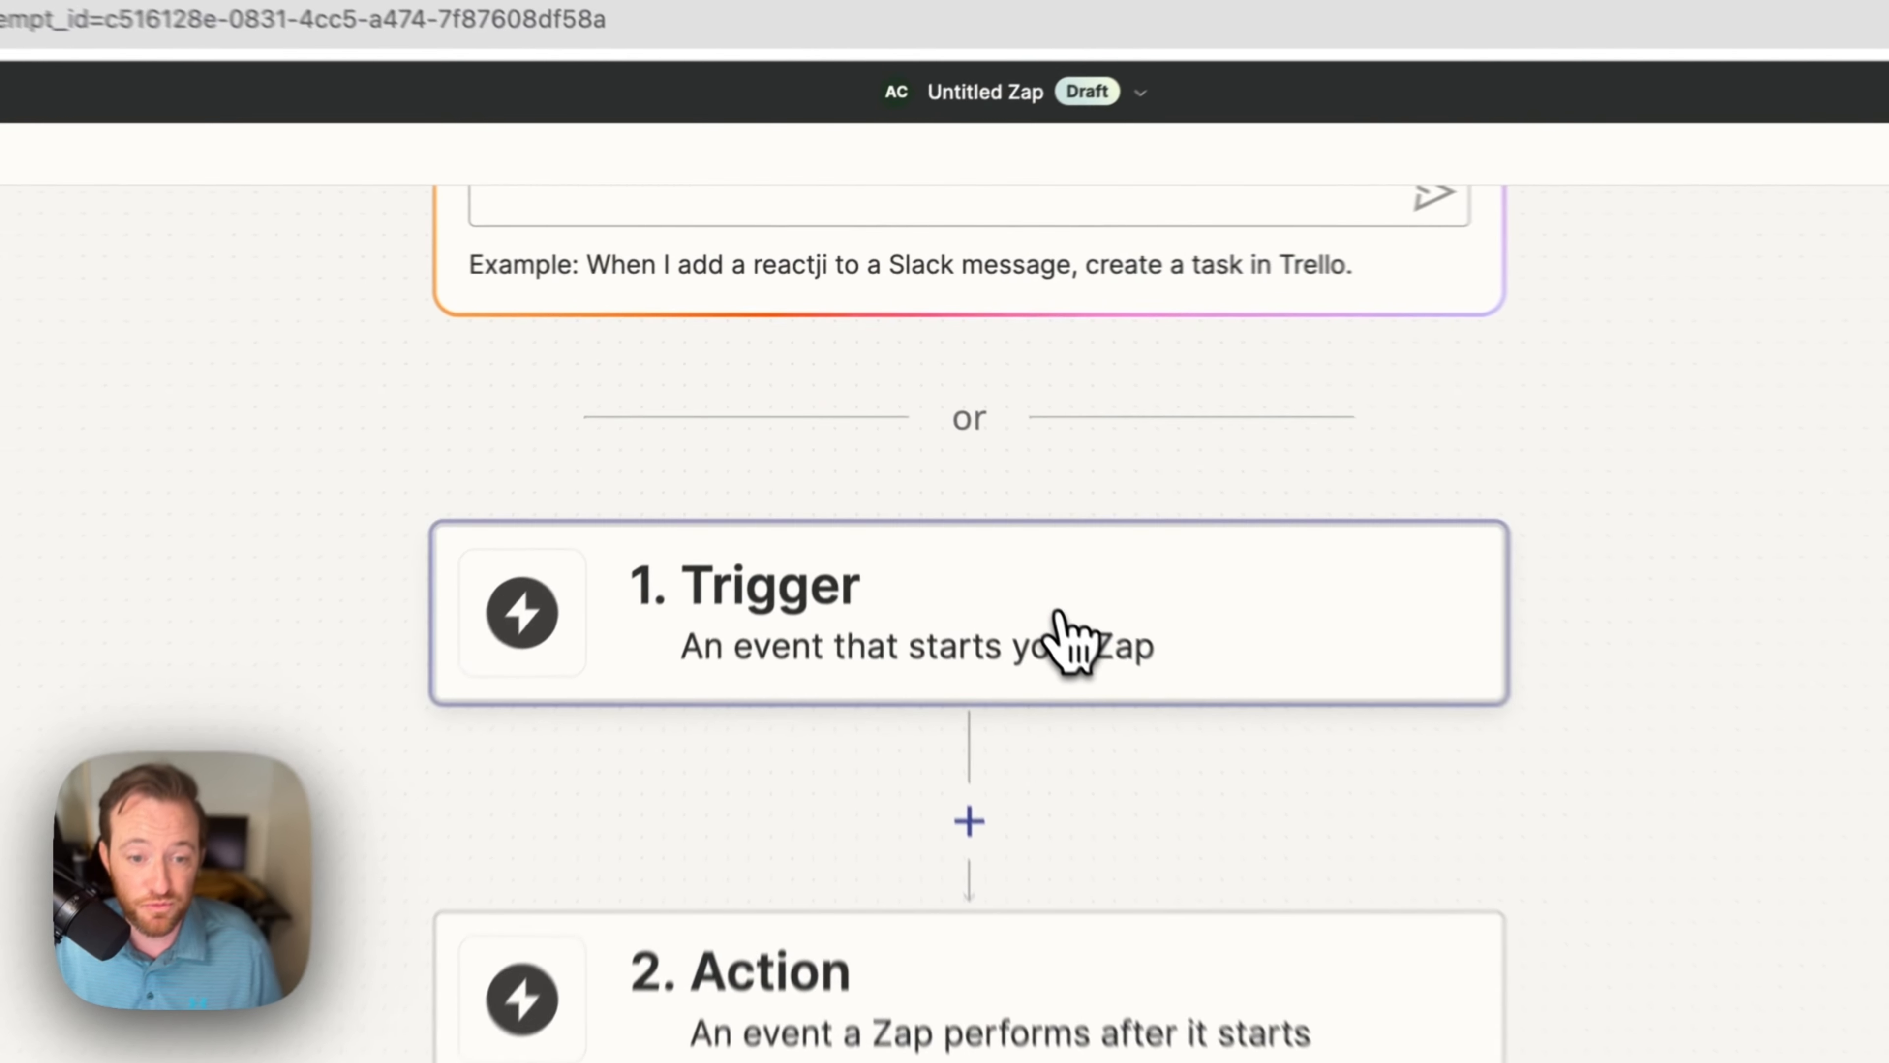
# Step: Set the zap trigger to Webhooks by Zapier Catch Hook and copy its webhook URL
pyautogui.click(951, 456)
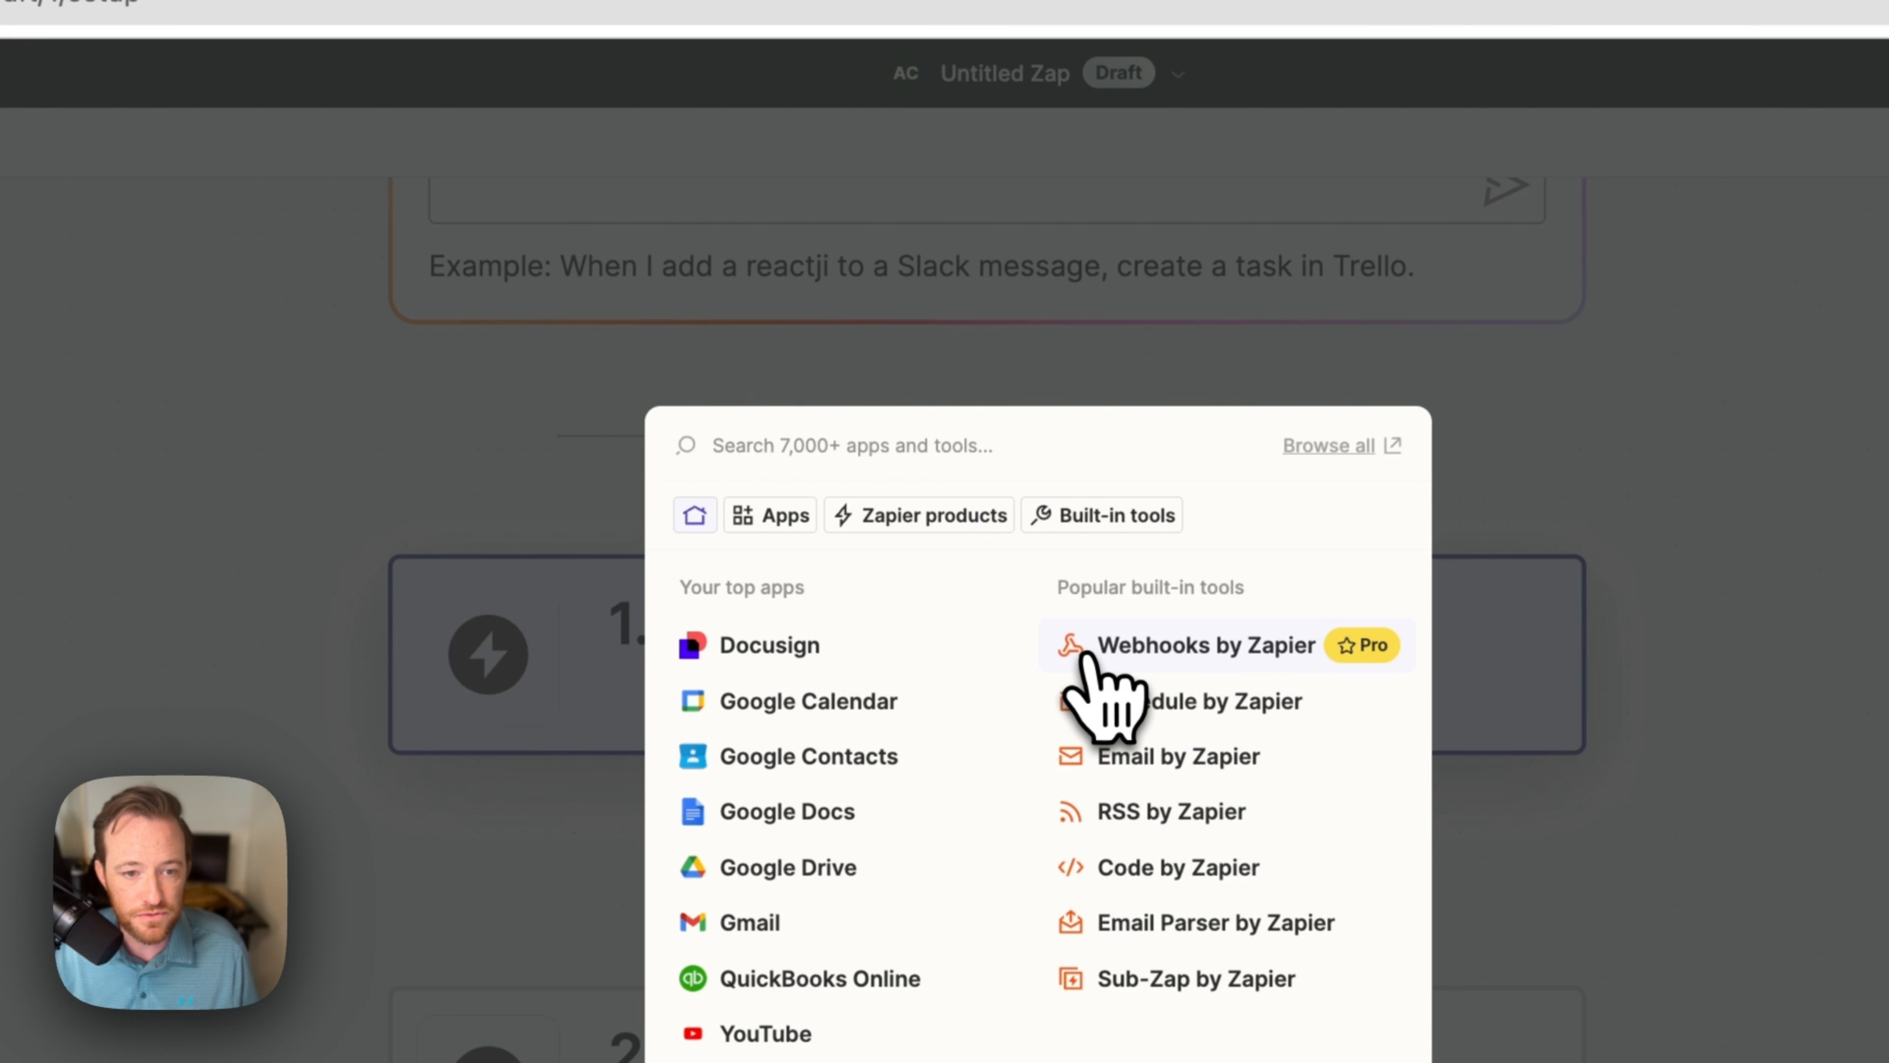
pyautogui.write('web')
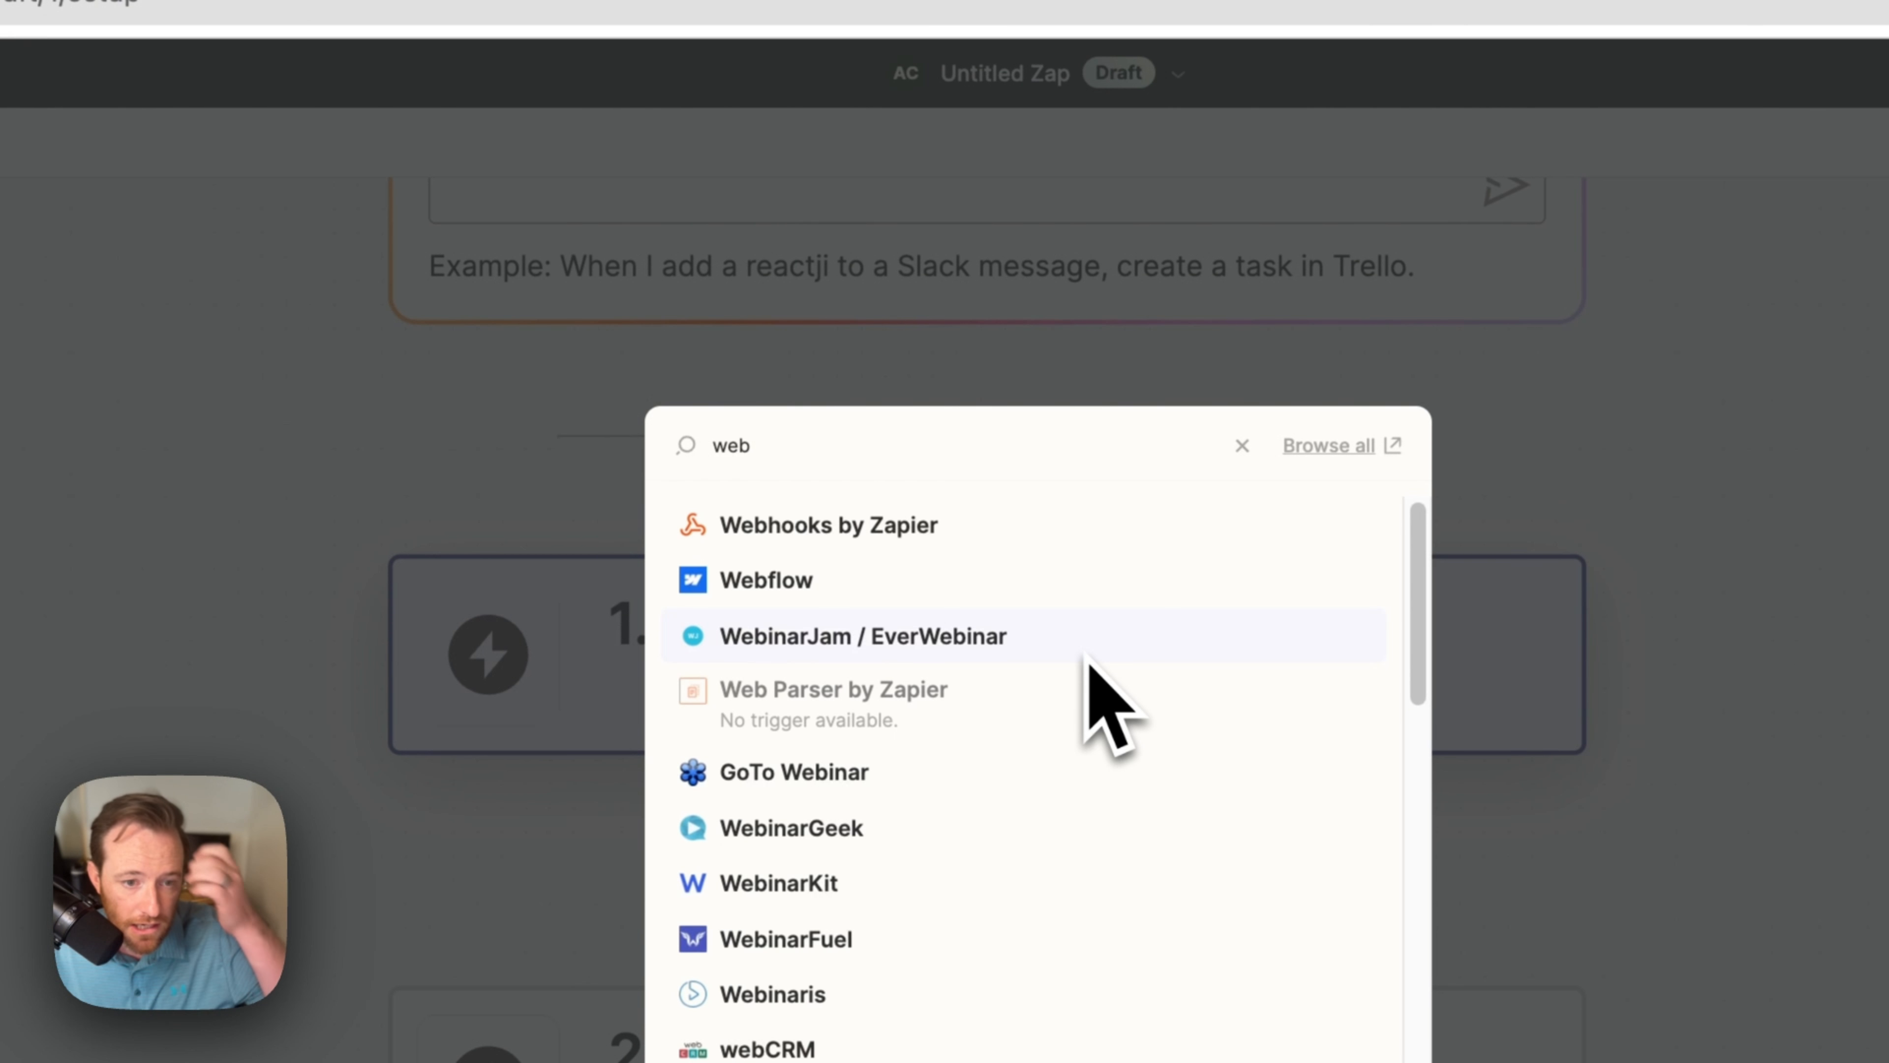
pyautogui.click(901, 530)
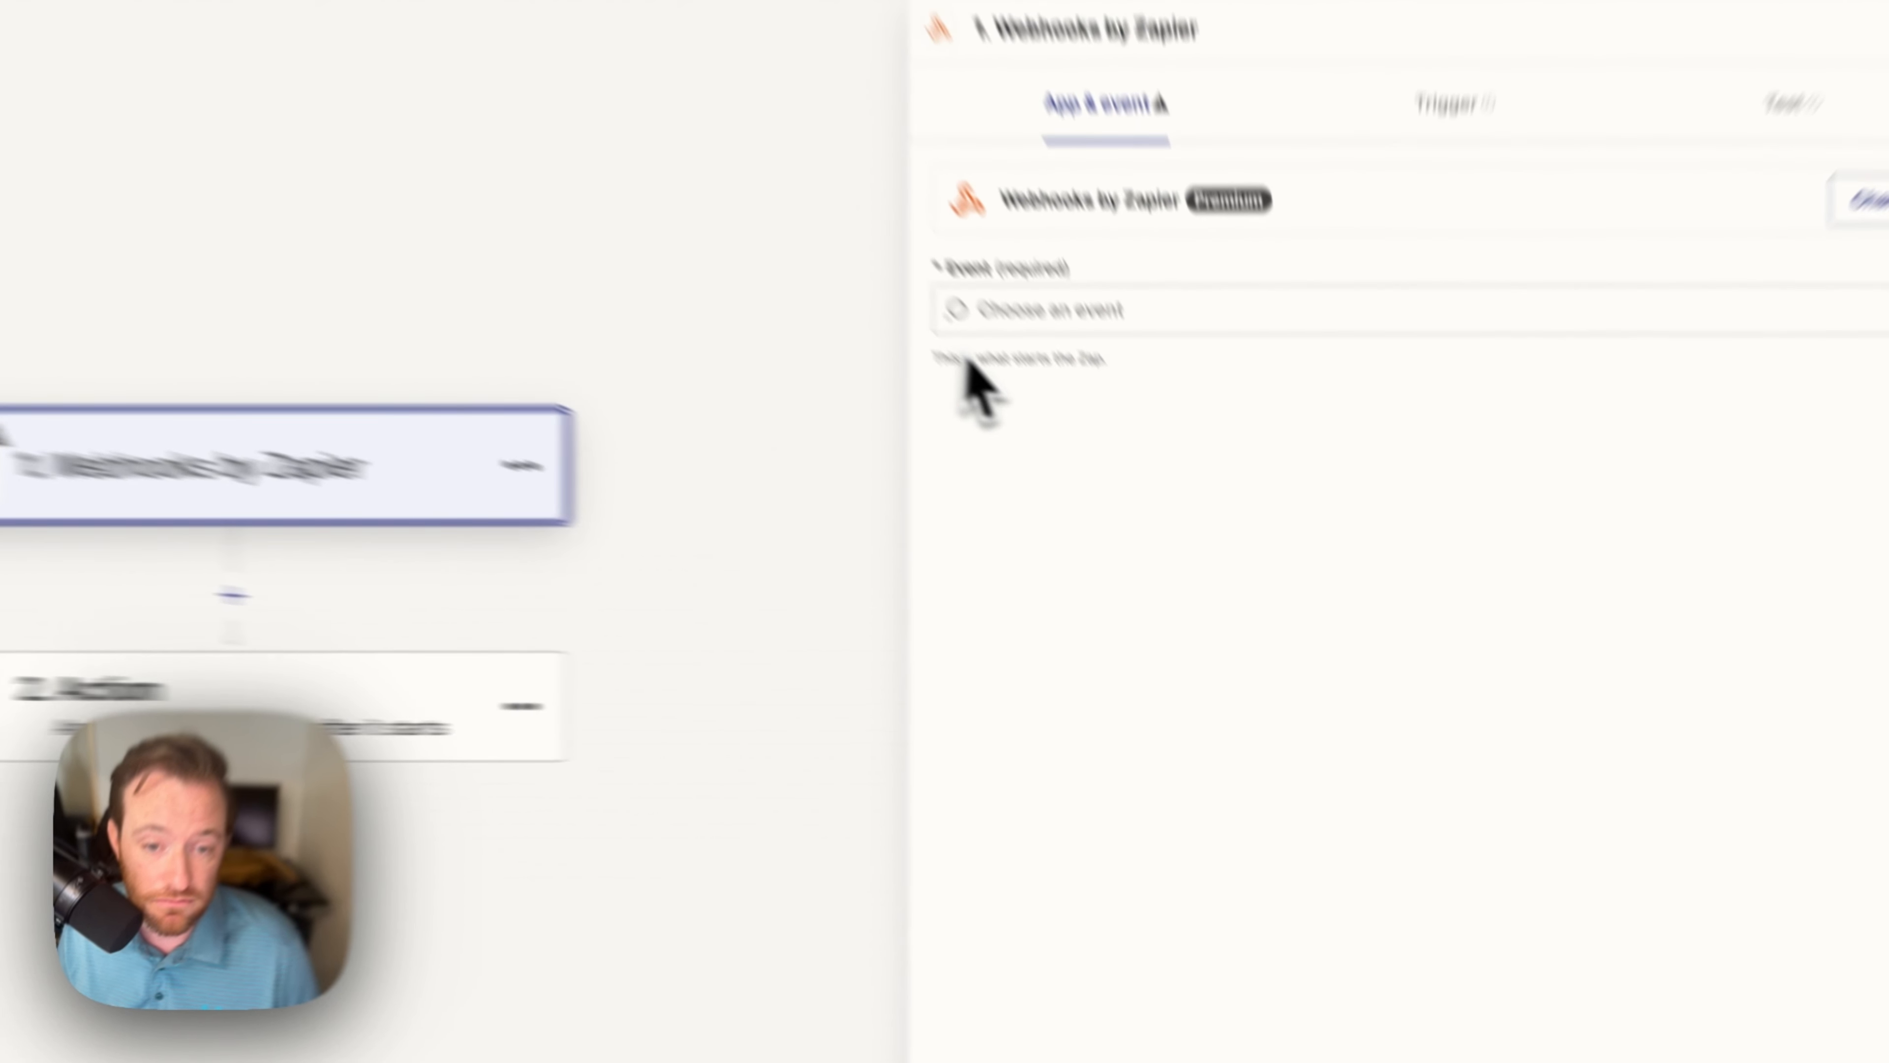
pyautogui.click(1101, 443)
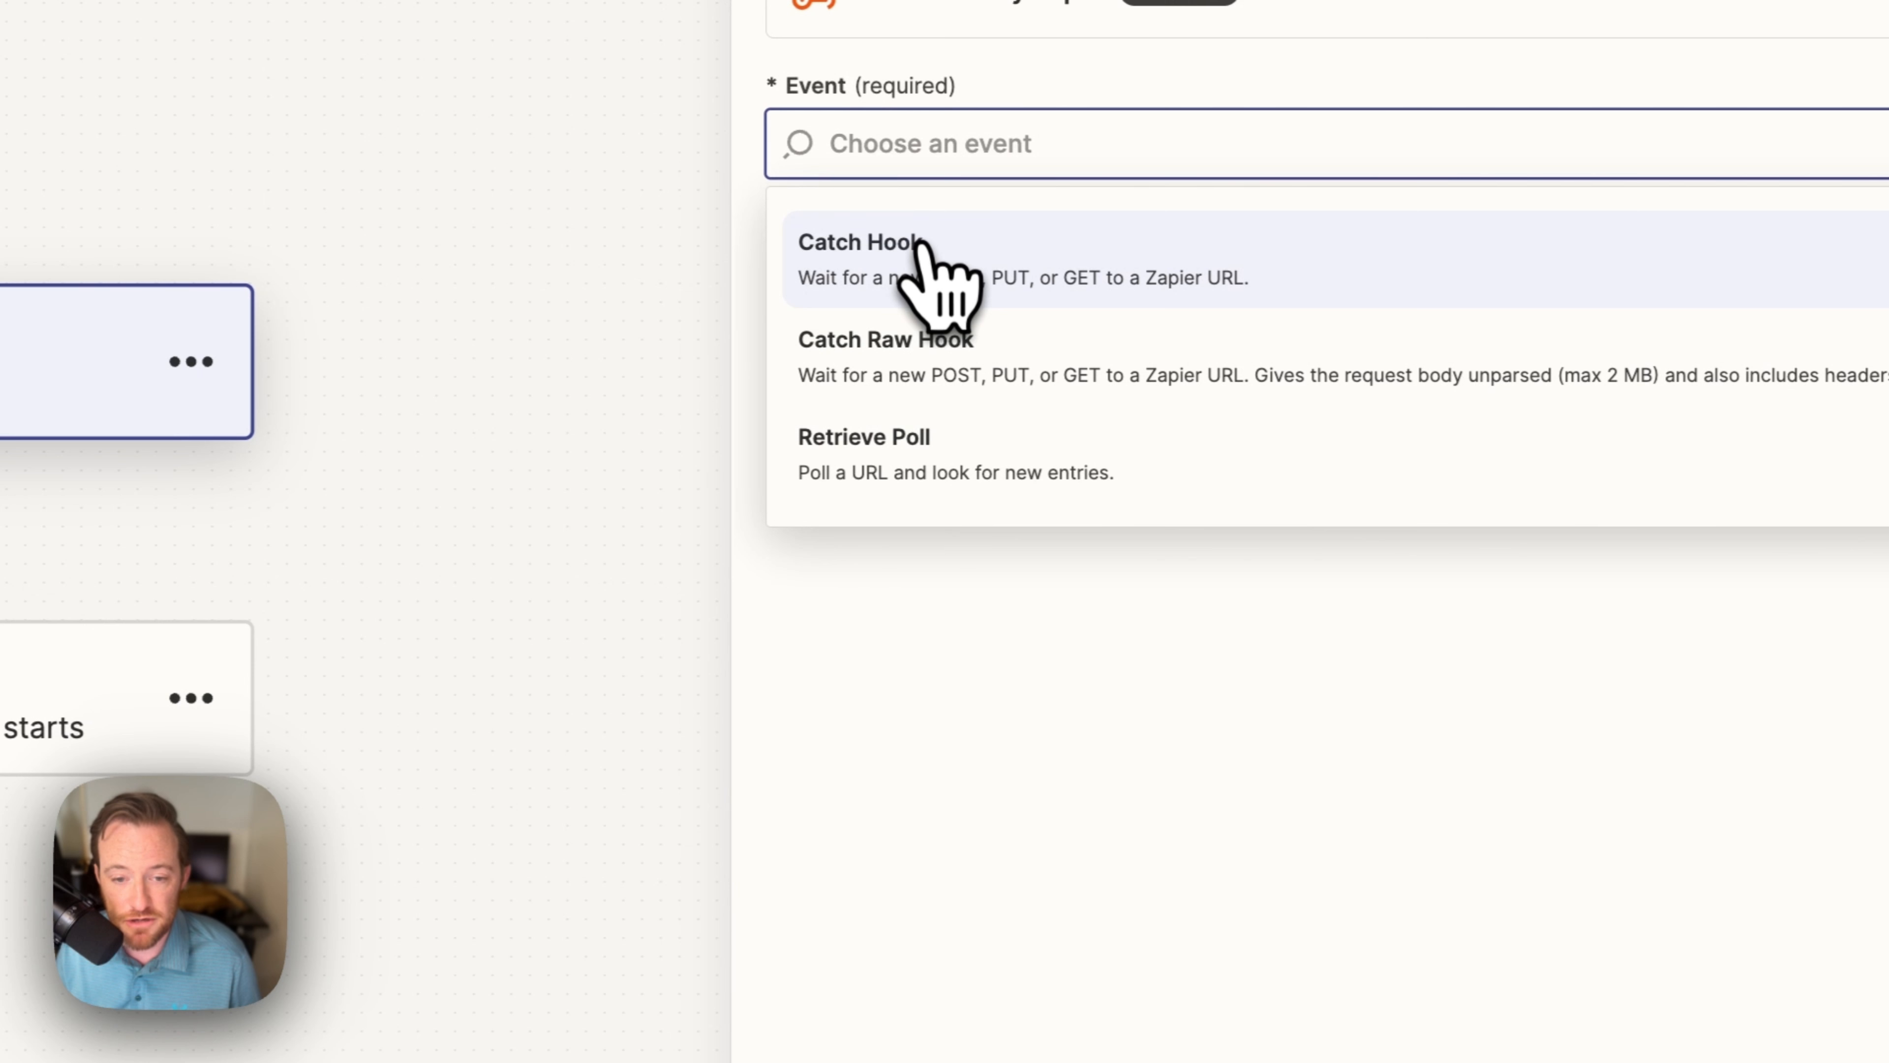
pyautogui.click(922, 246)
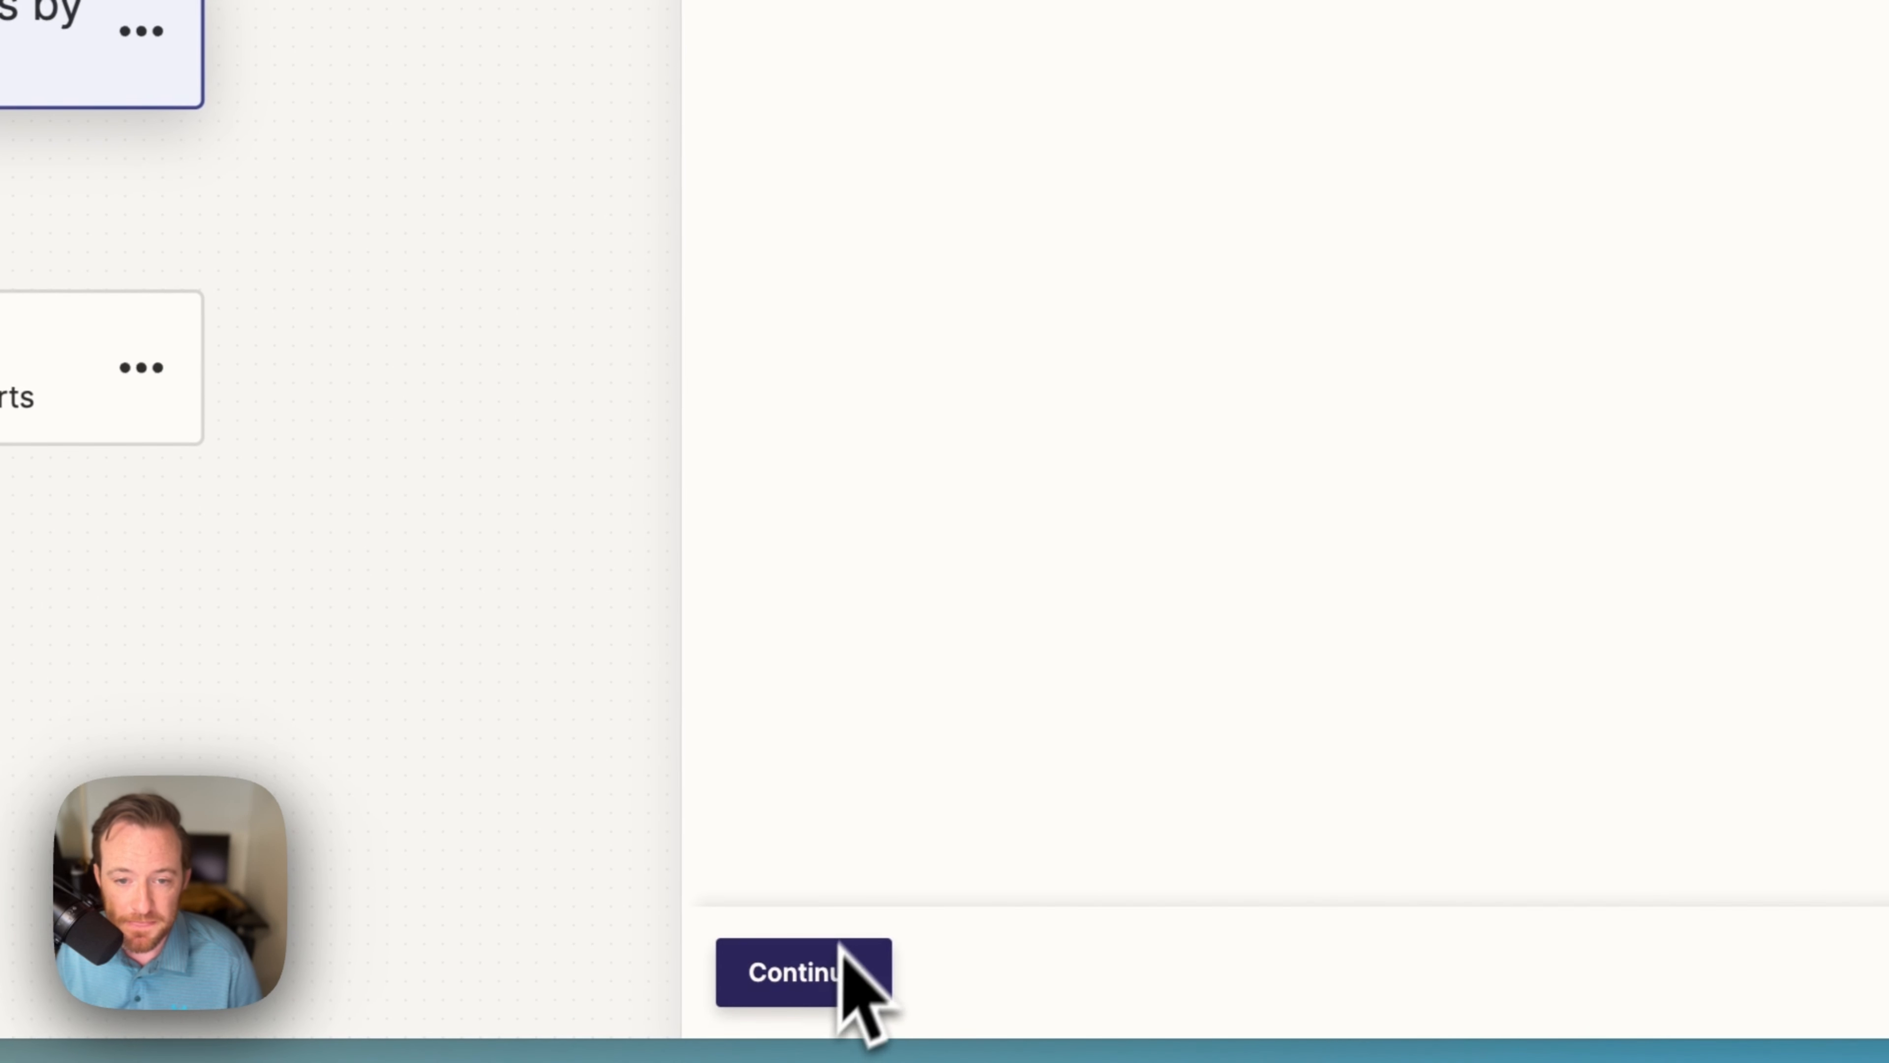
pyautogui.click(847, 1016)
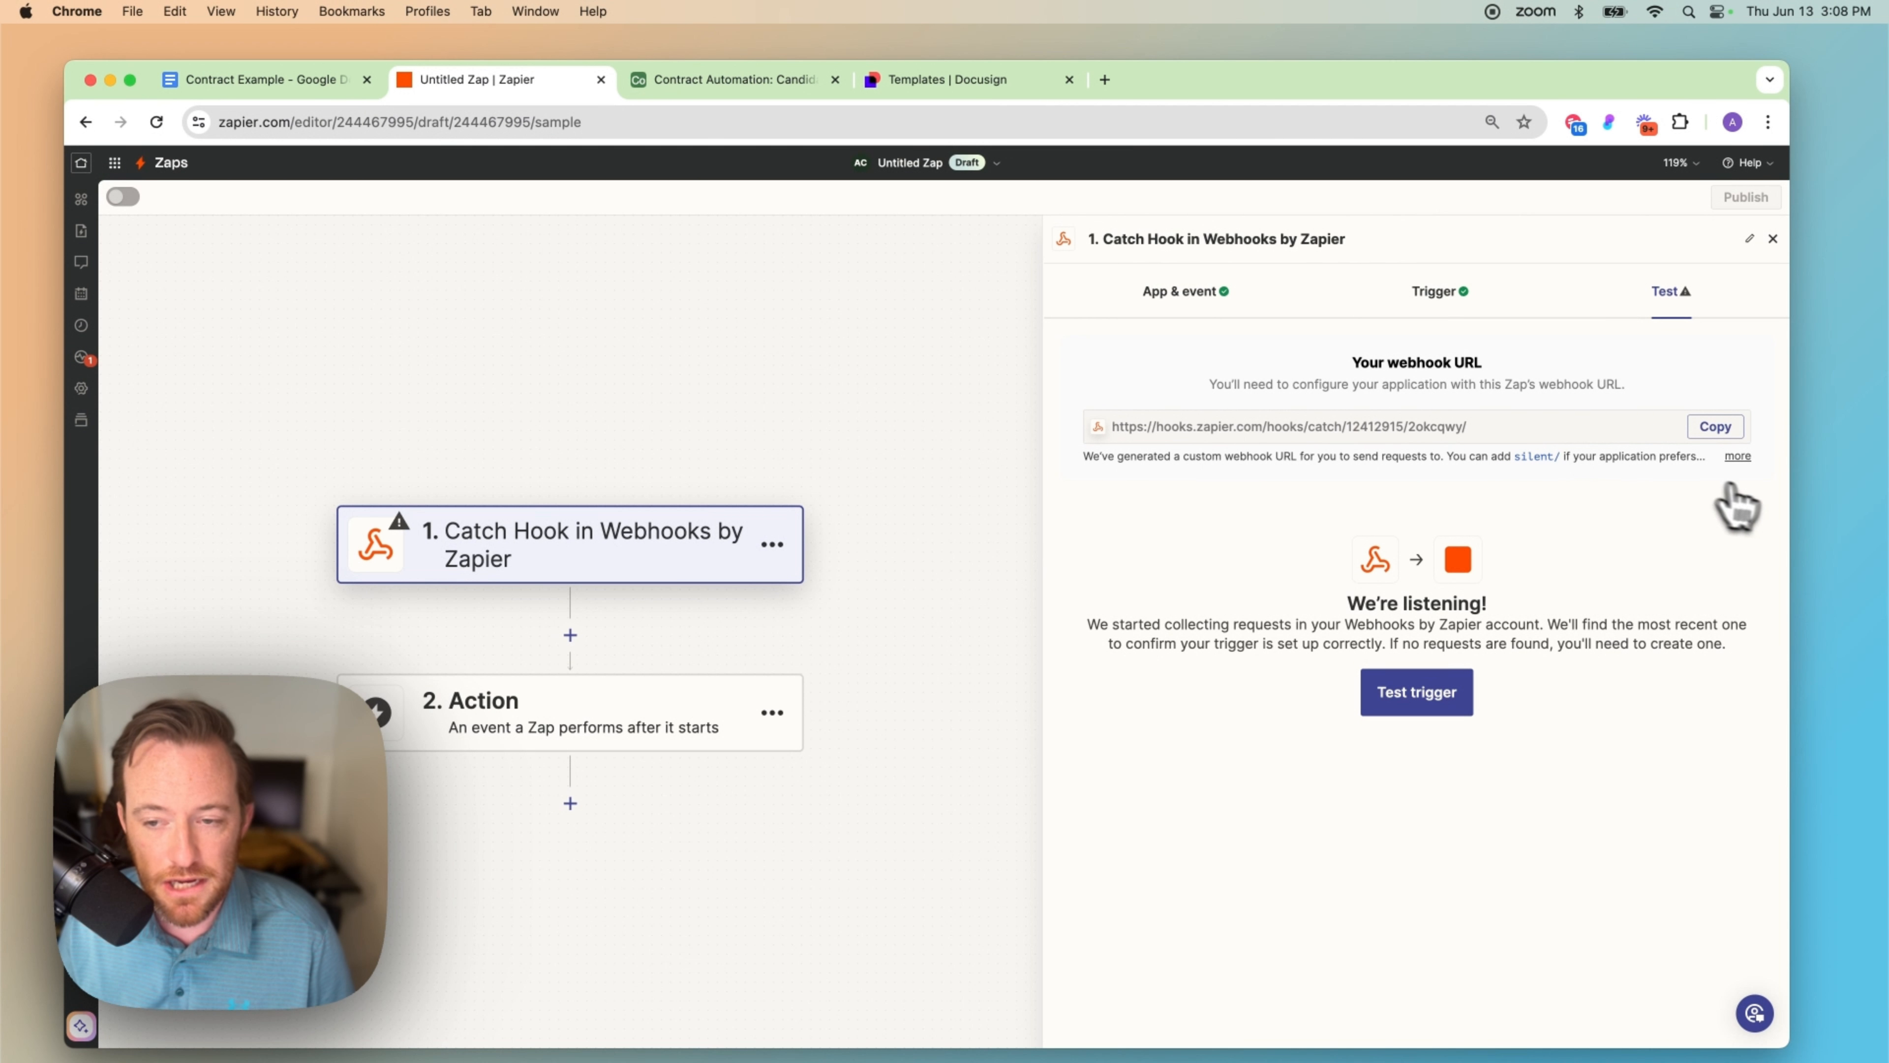
pyautogui.click(1715, 427)
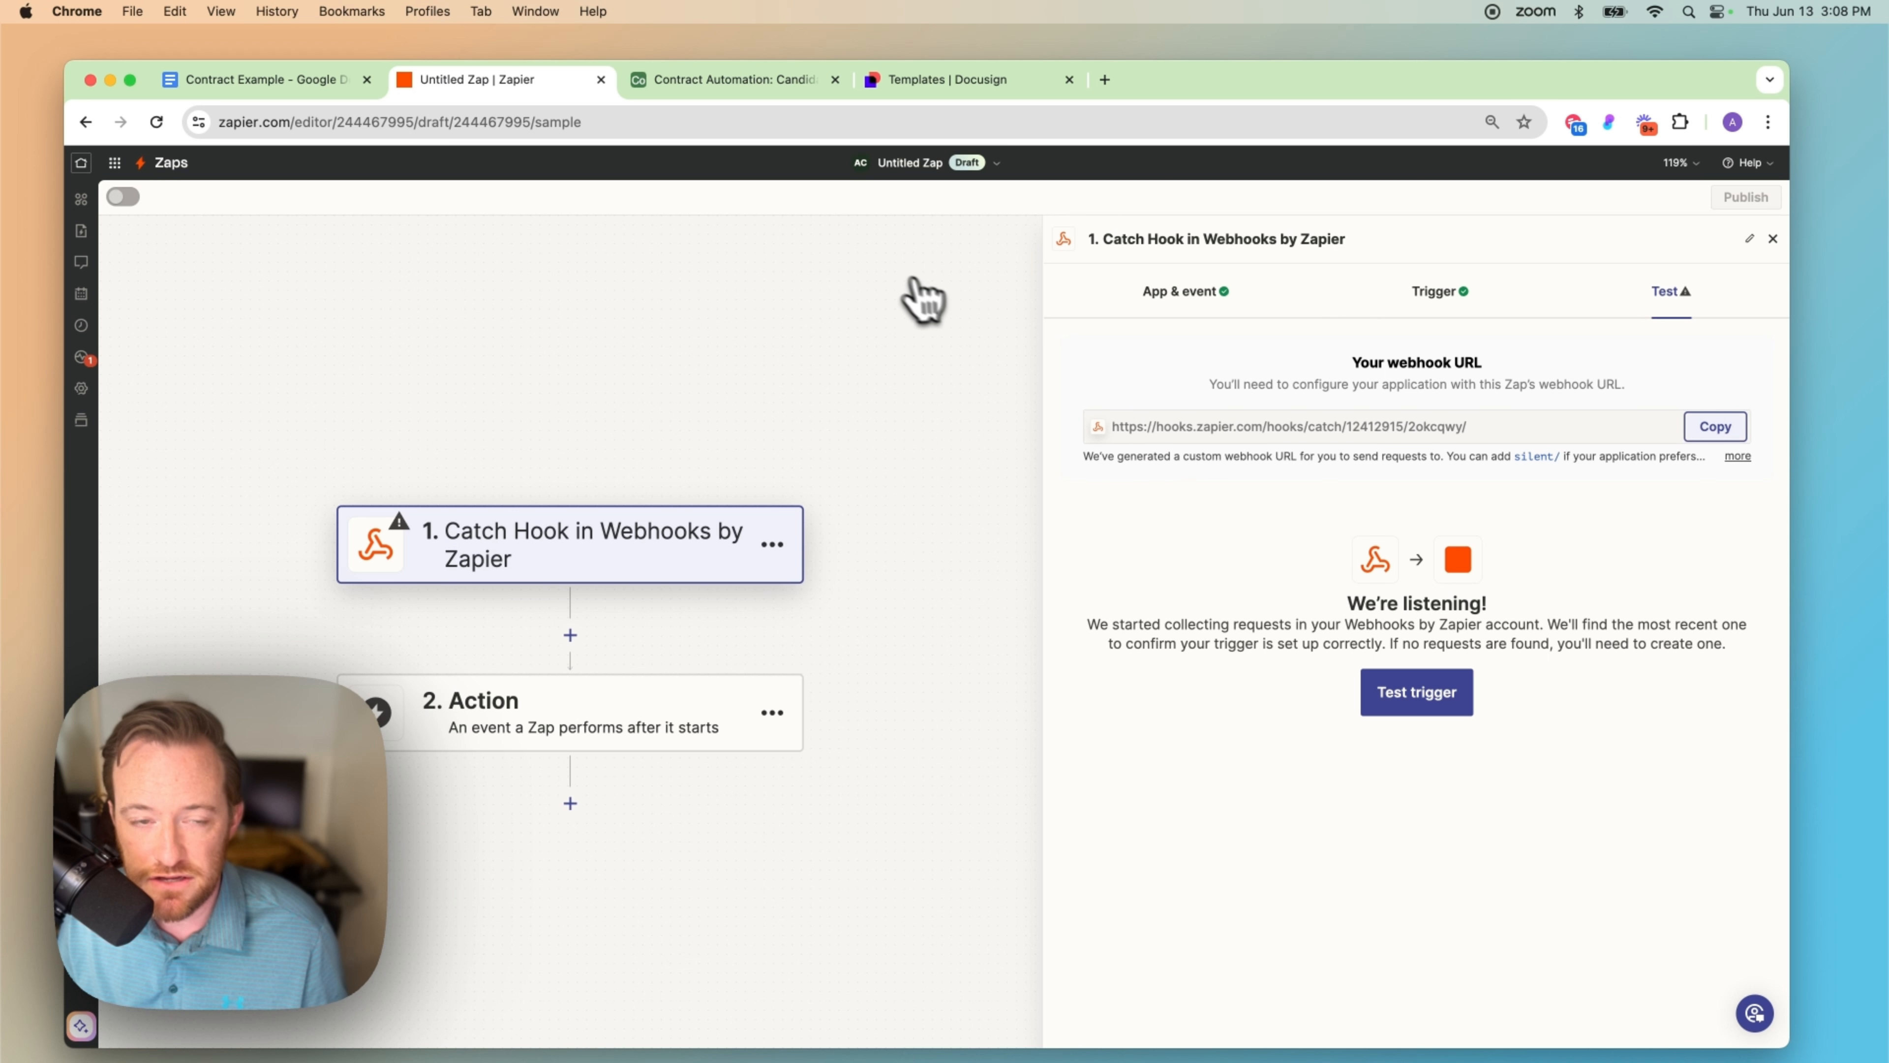
pyautogui.click(732, 80)
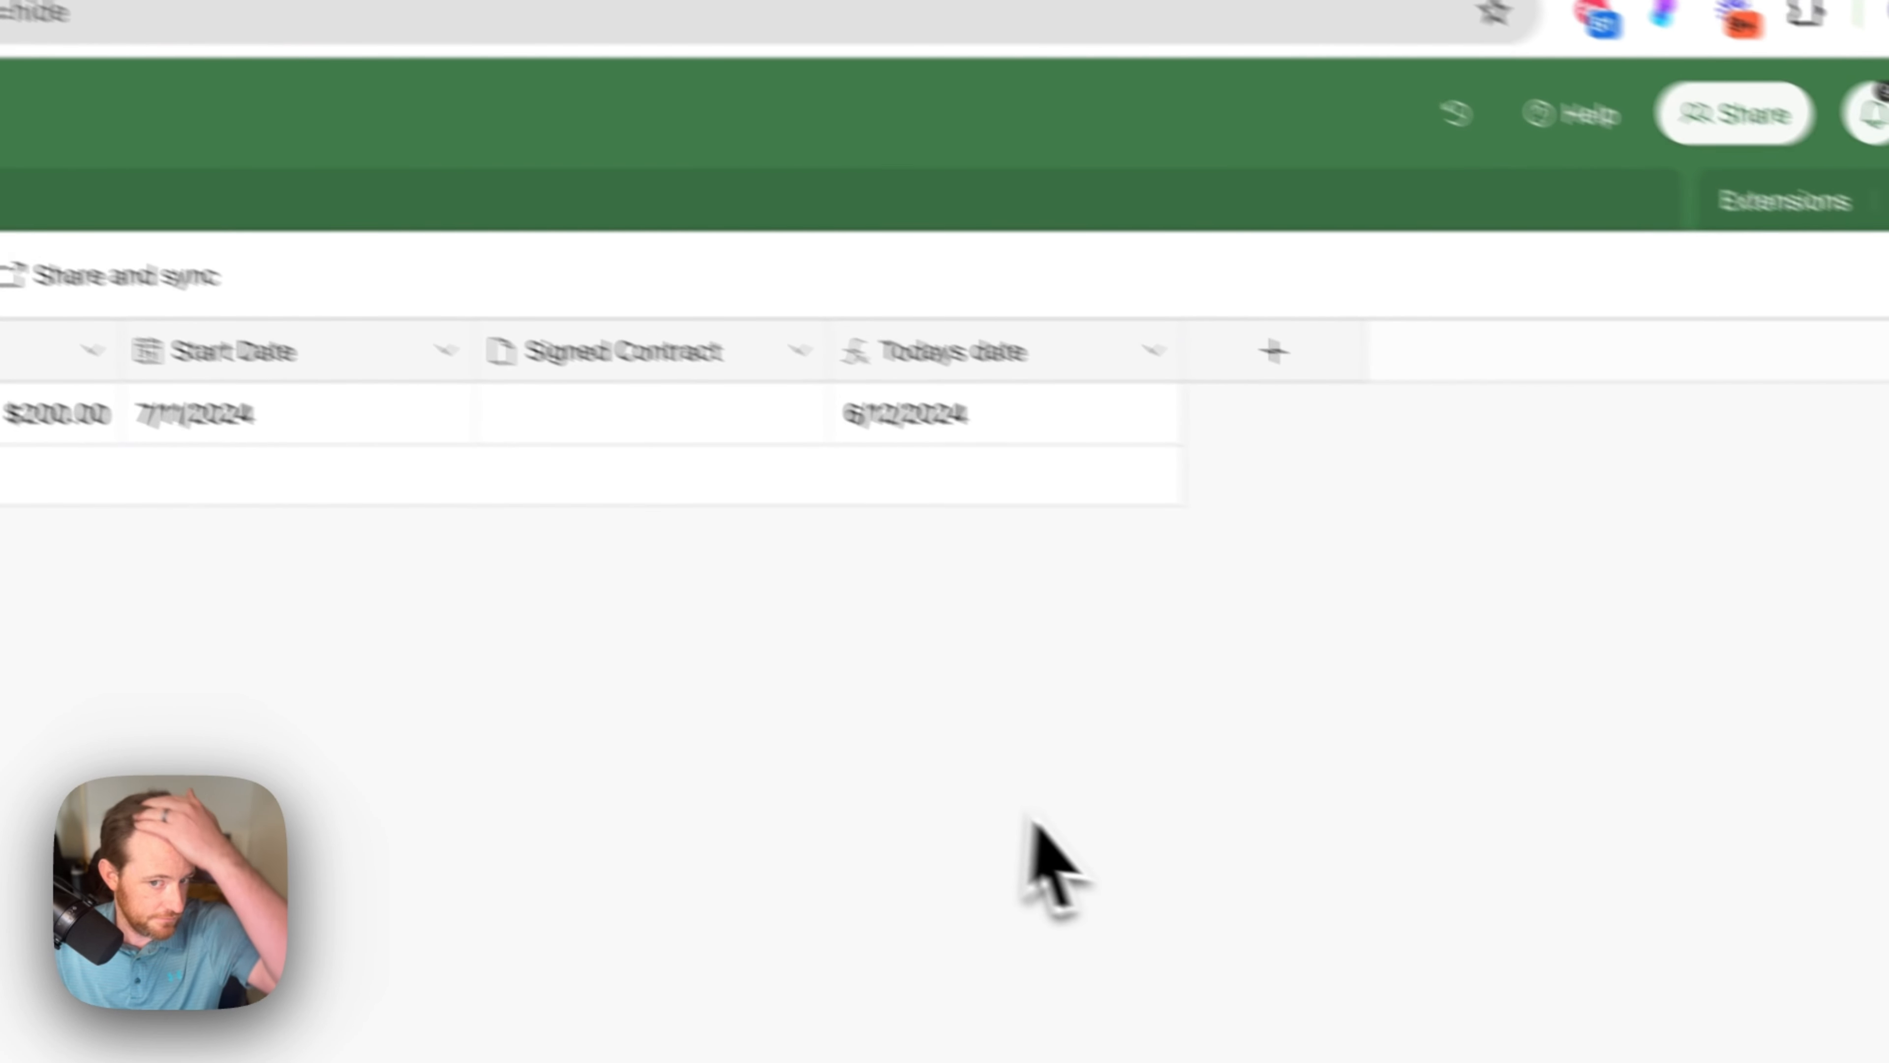
pyautogui.click(1840, 557)
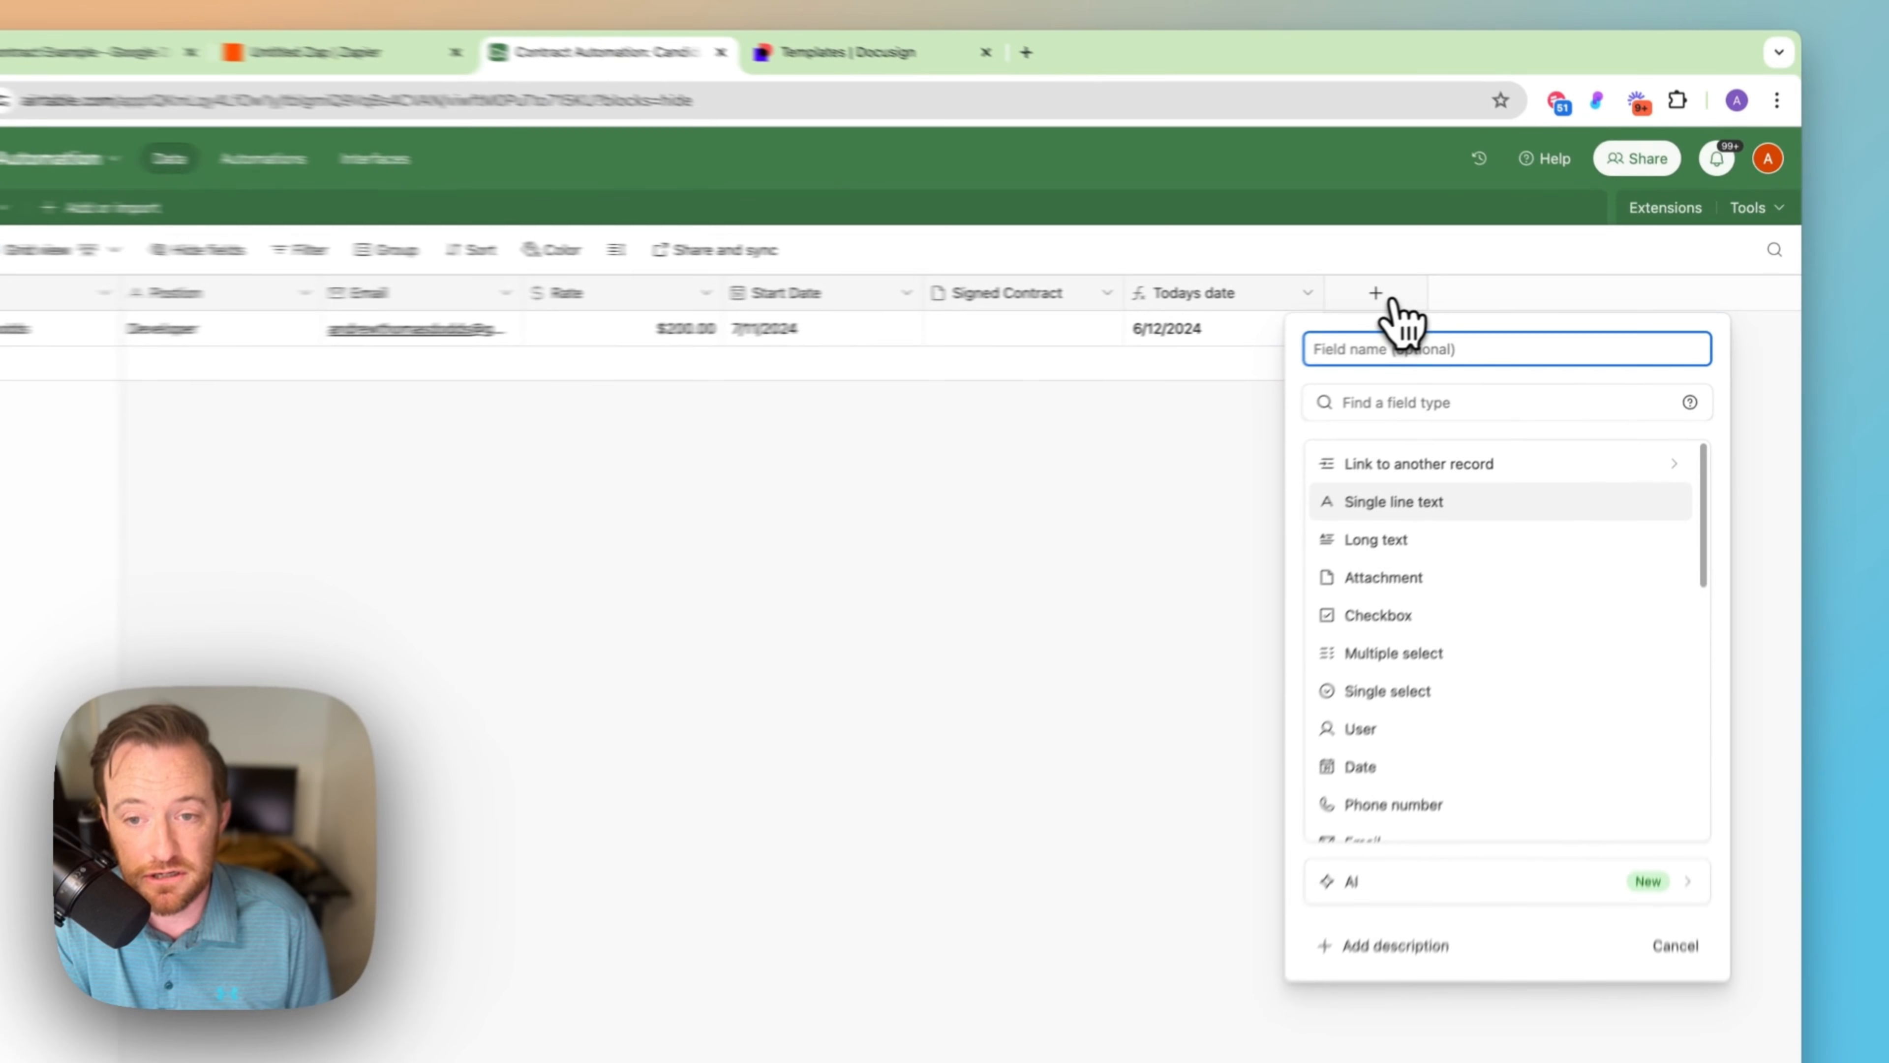
pyautogui.write('Recordid')
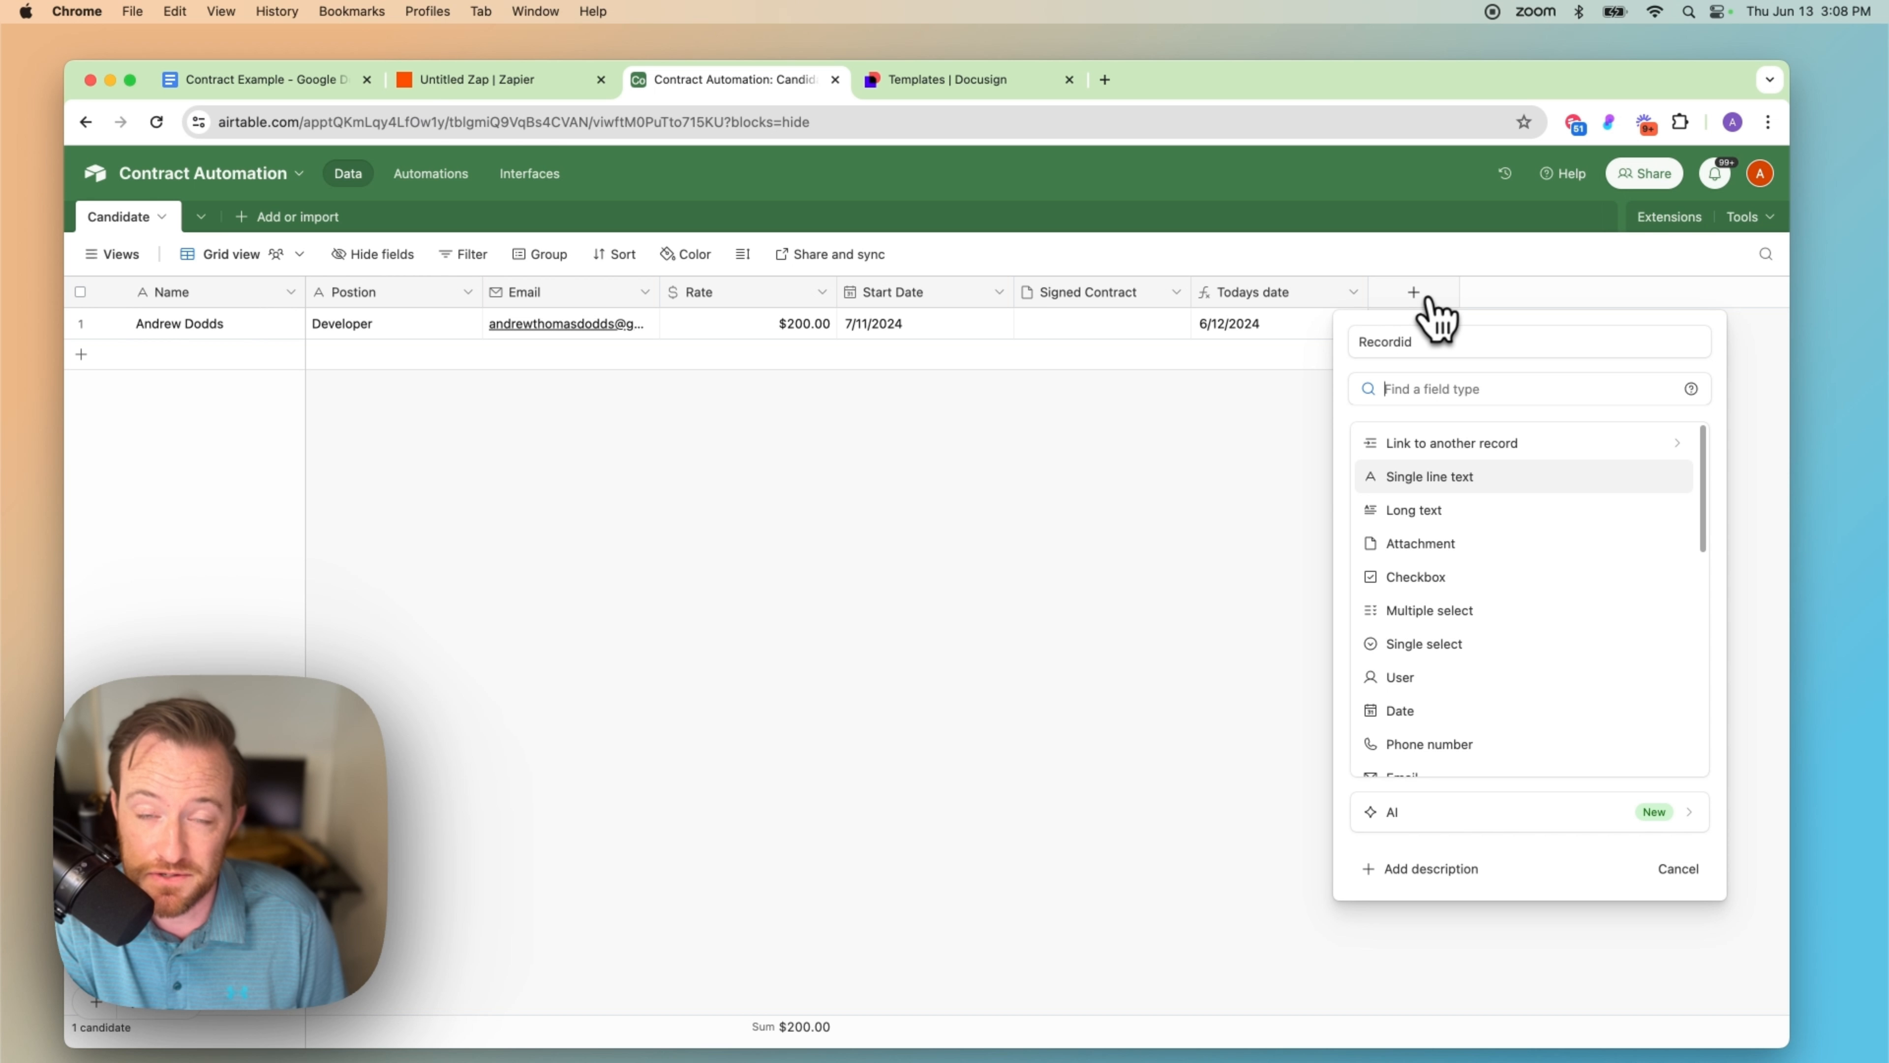
pyautogui.write('form')
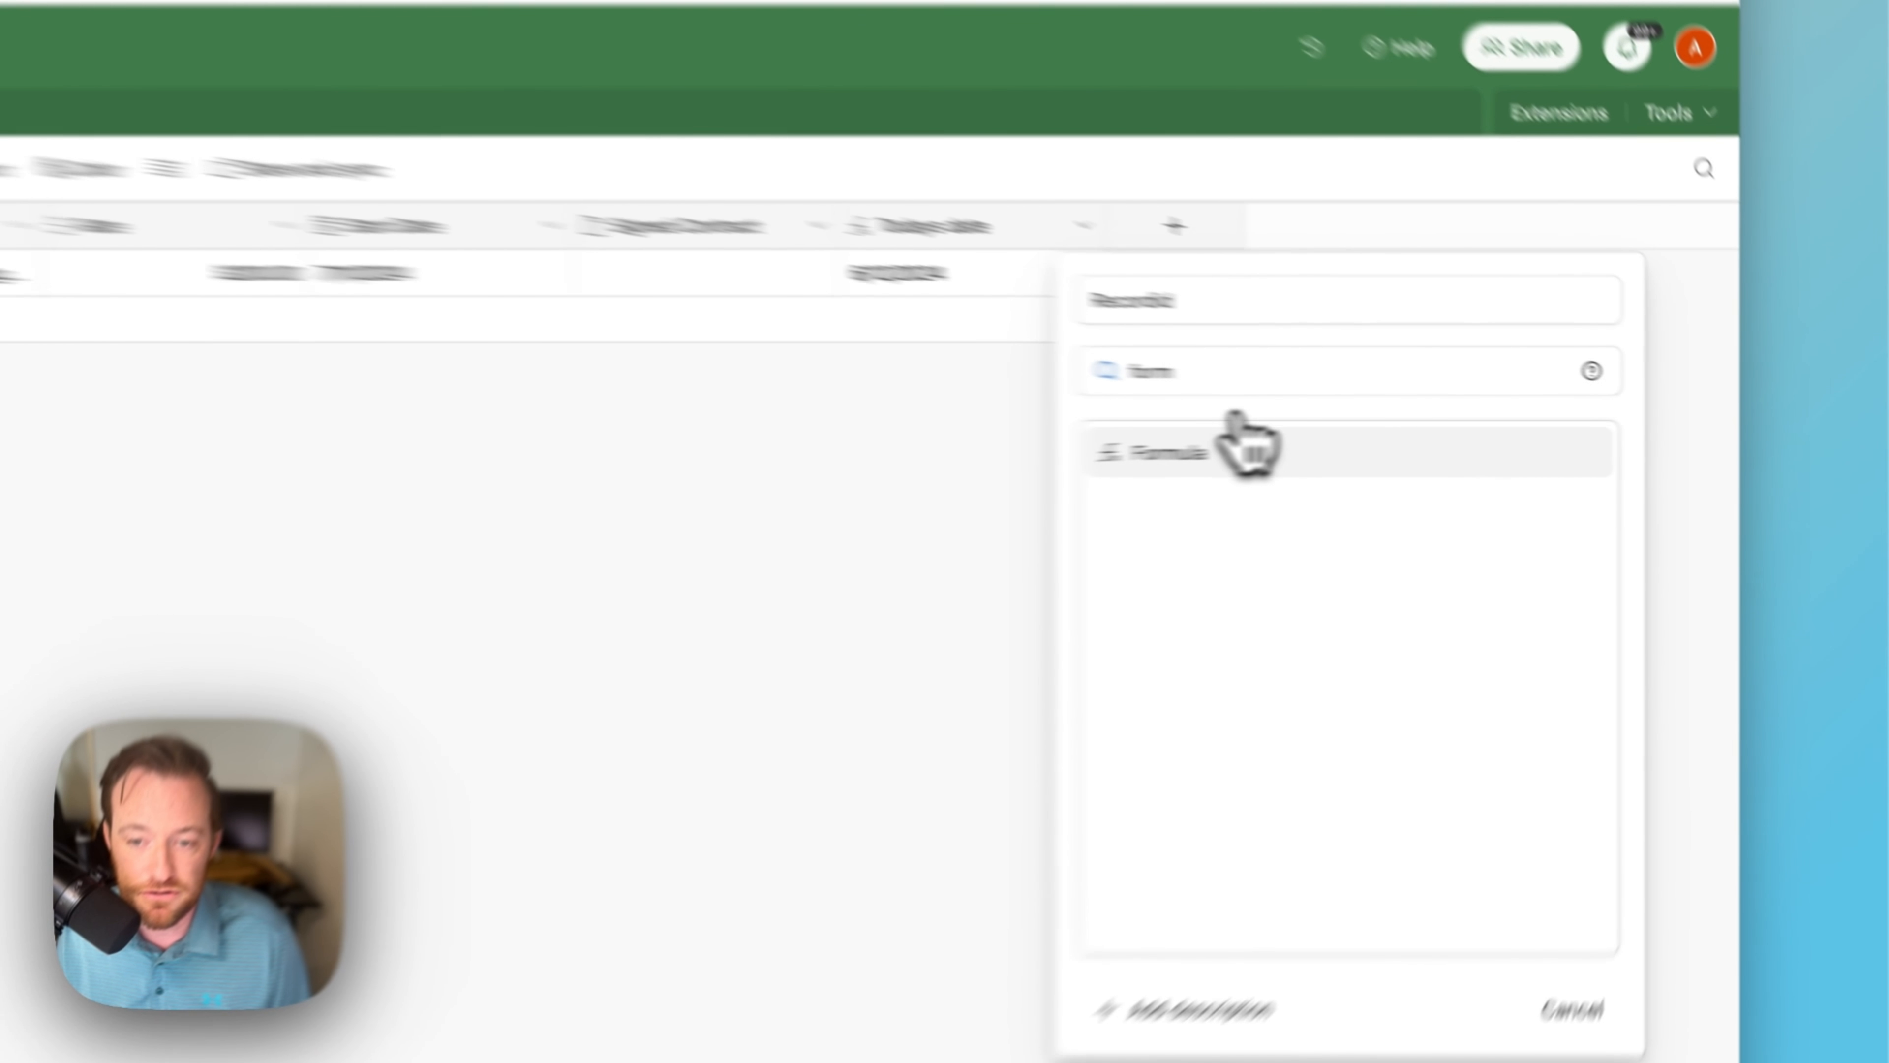
pyautogui.click(1454, 443)
pyautogui.click(1450, 509)
pyautogui.write('r')
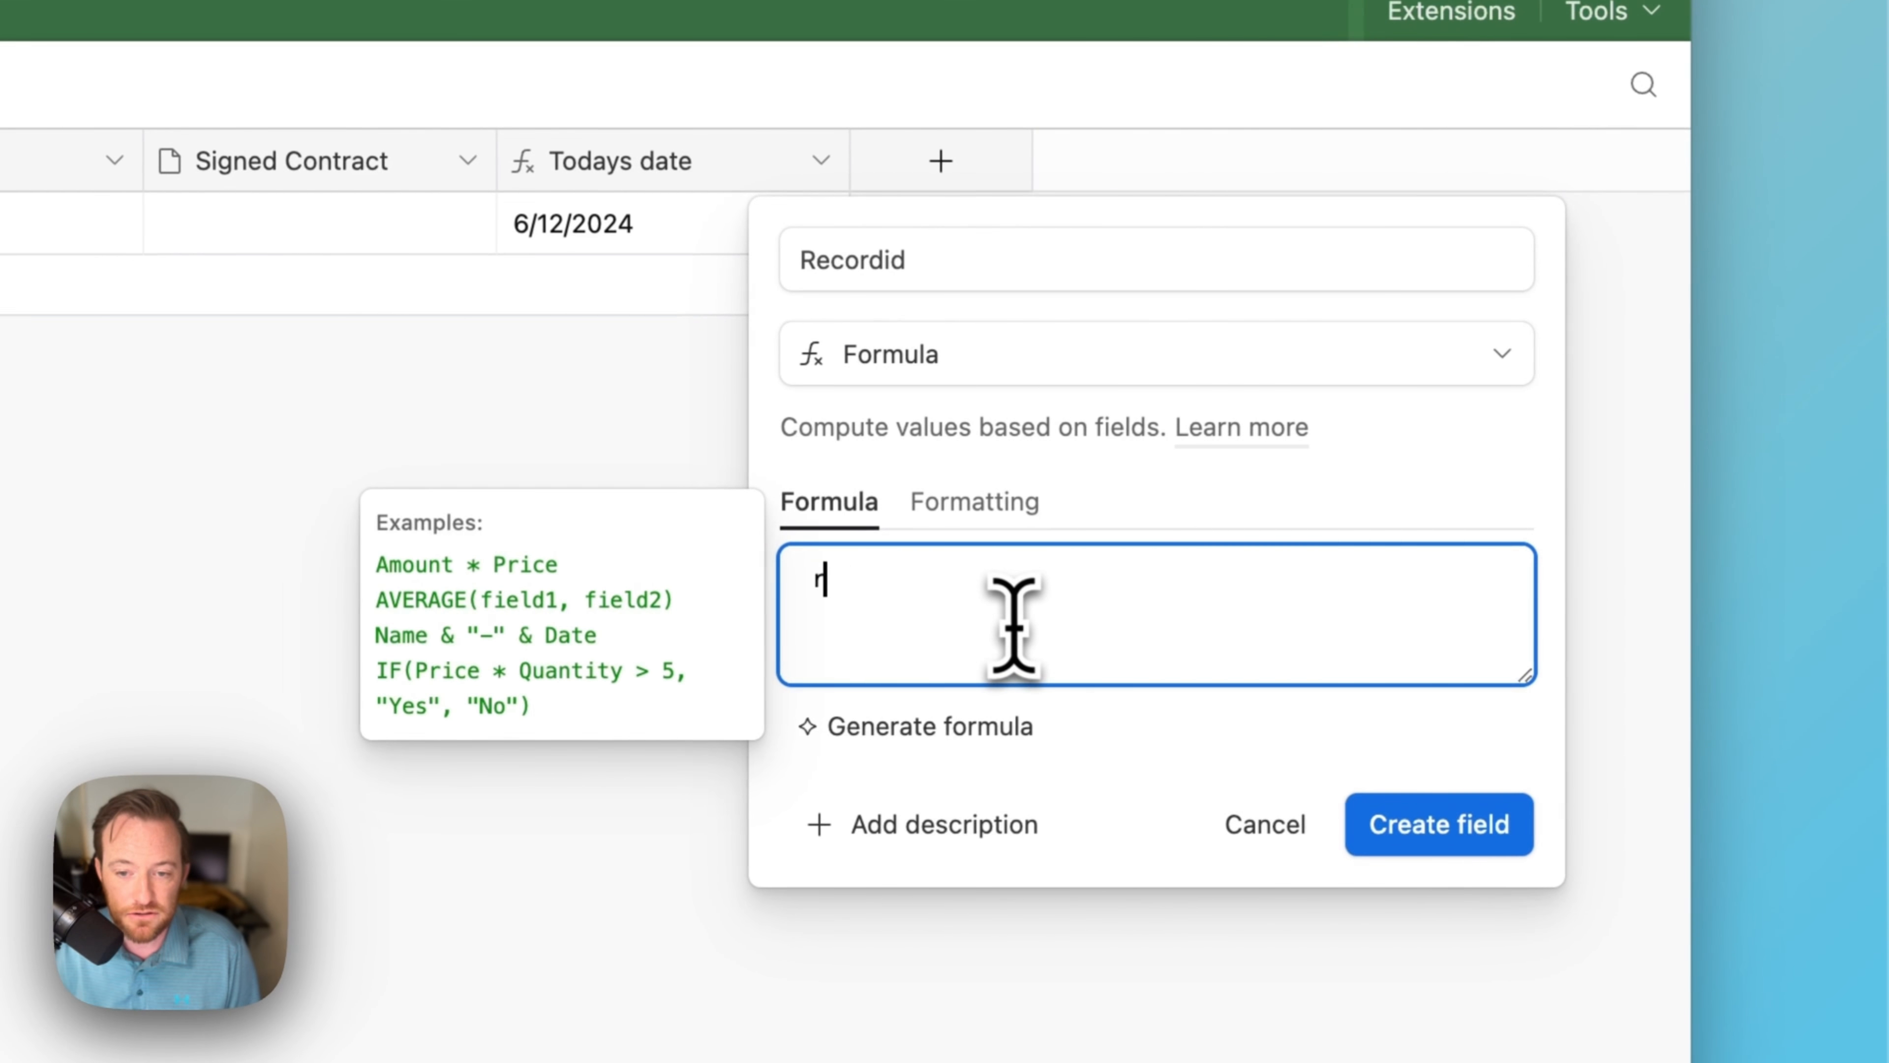
pyautogui.write('ec')
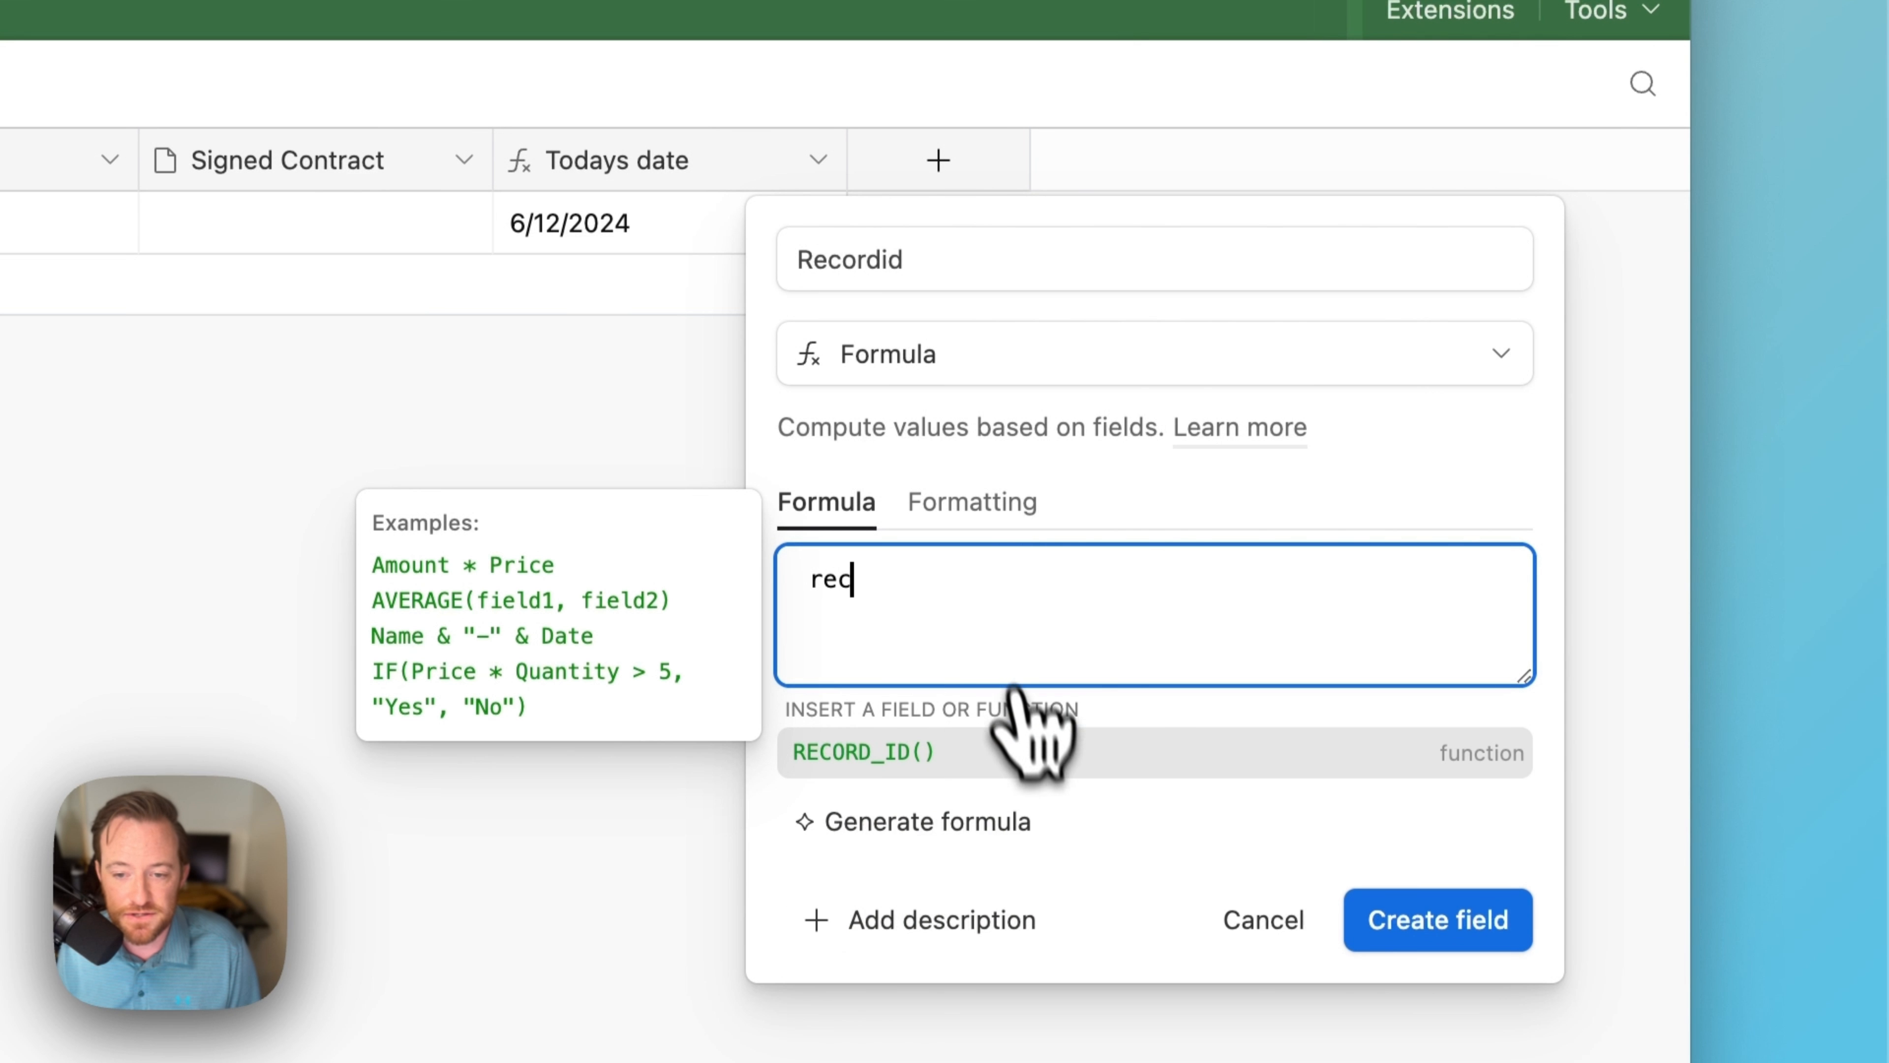
pyautogui.click(1004, 752)
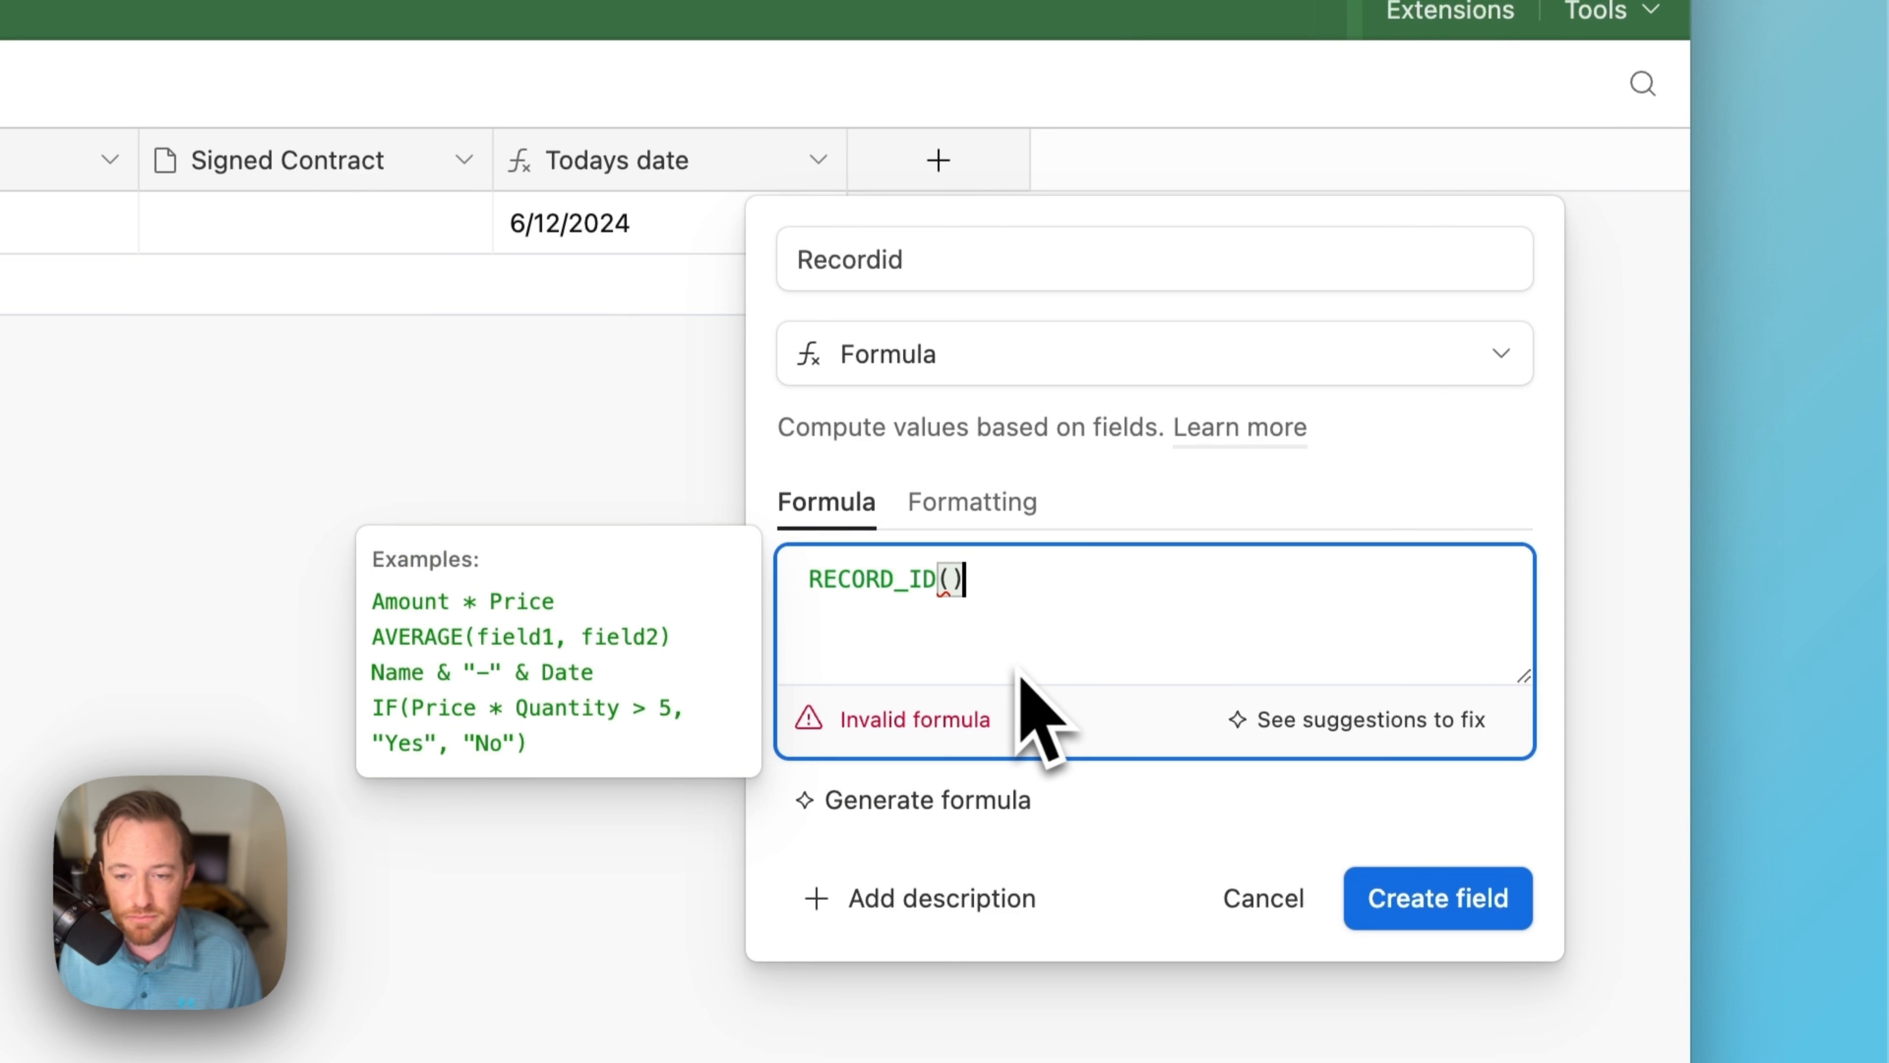
pyautogui.click(1412, 904)
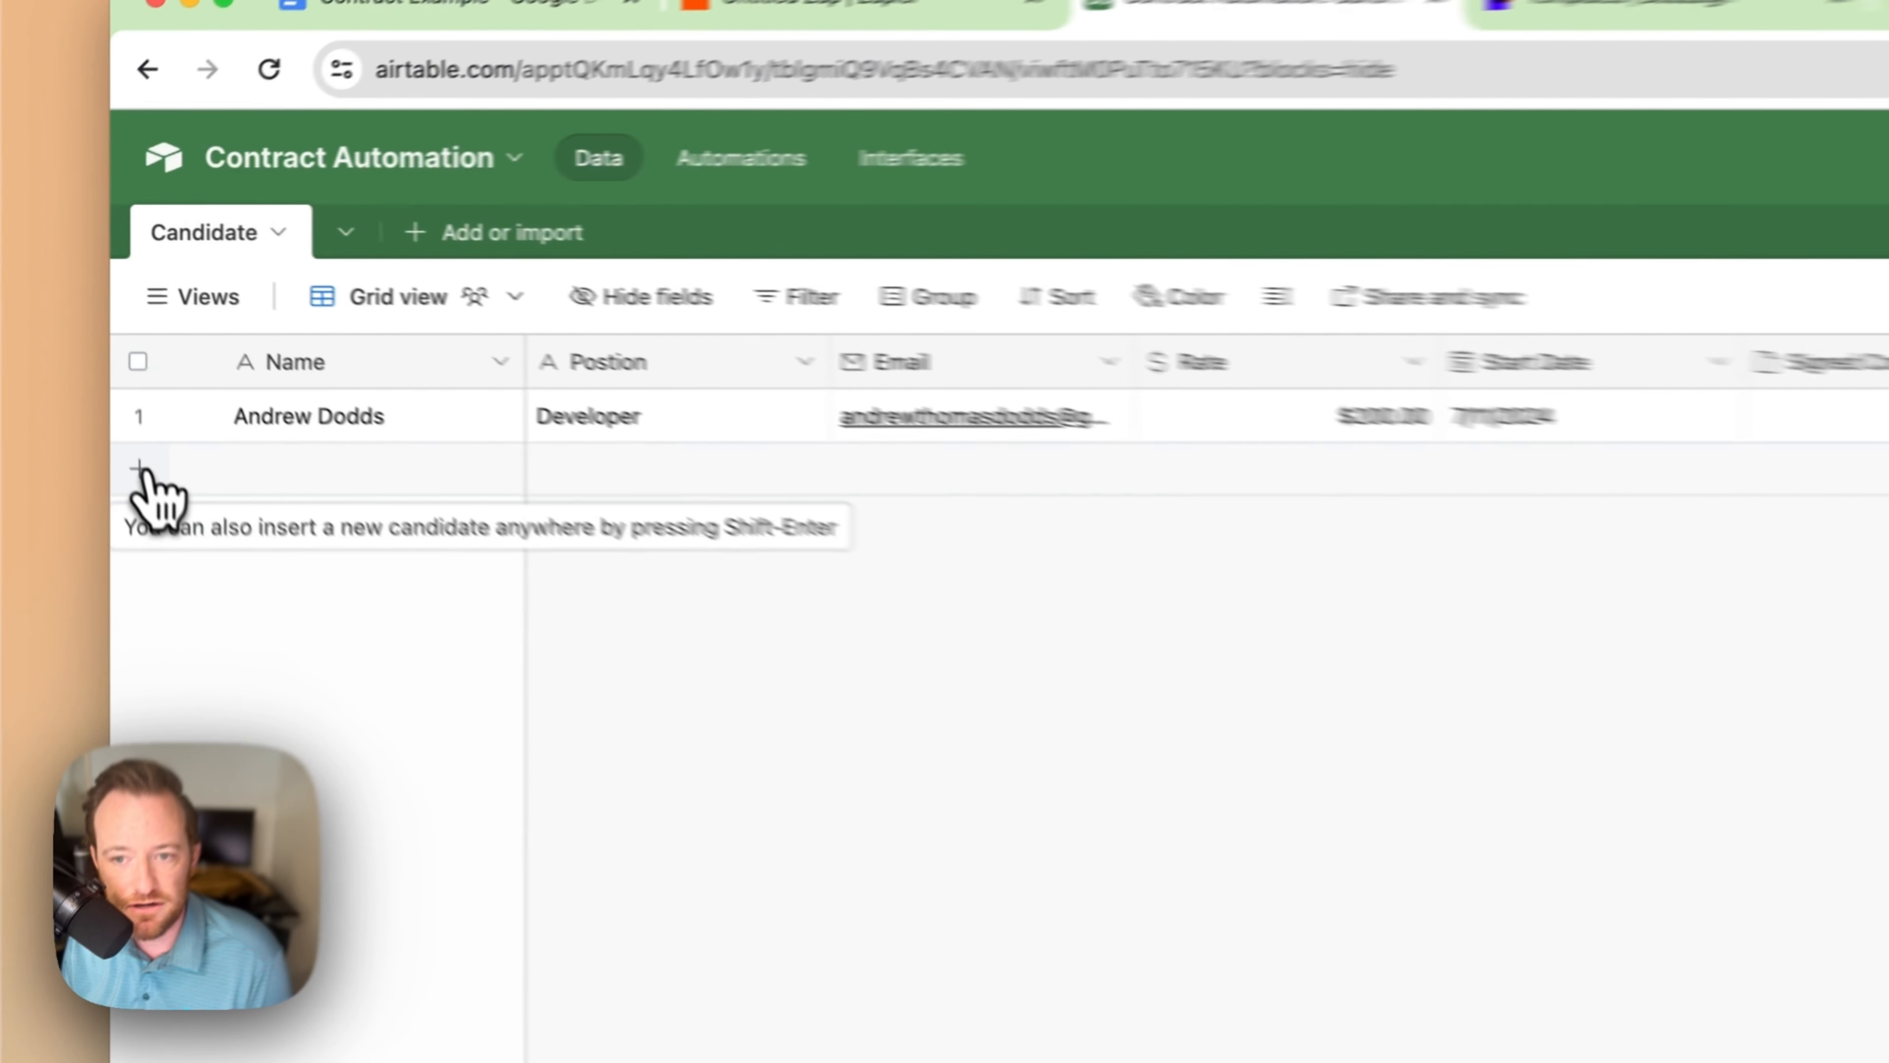
pyautogui.click(80, 354)
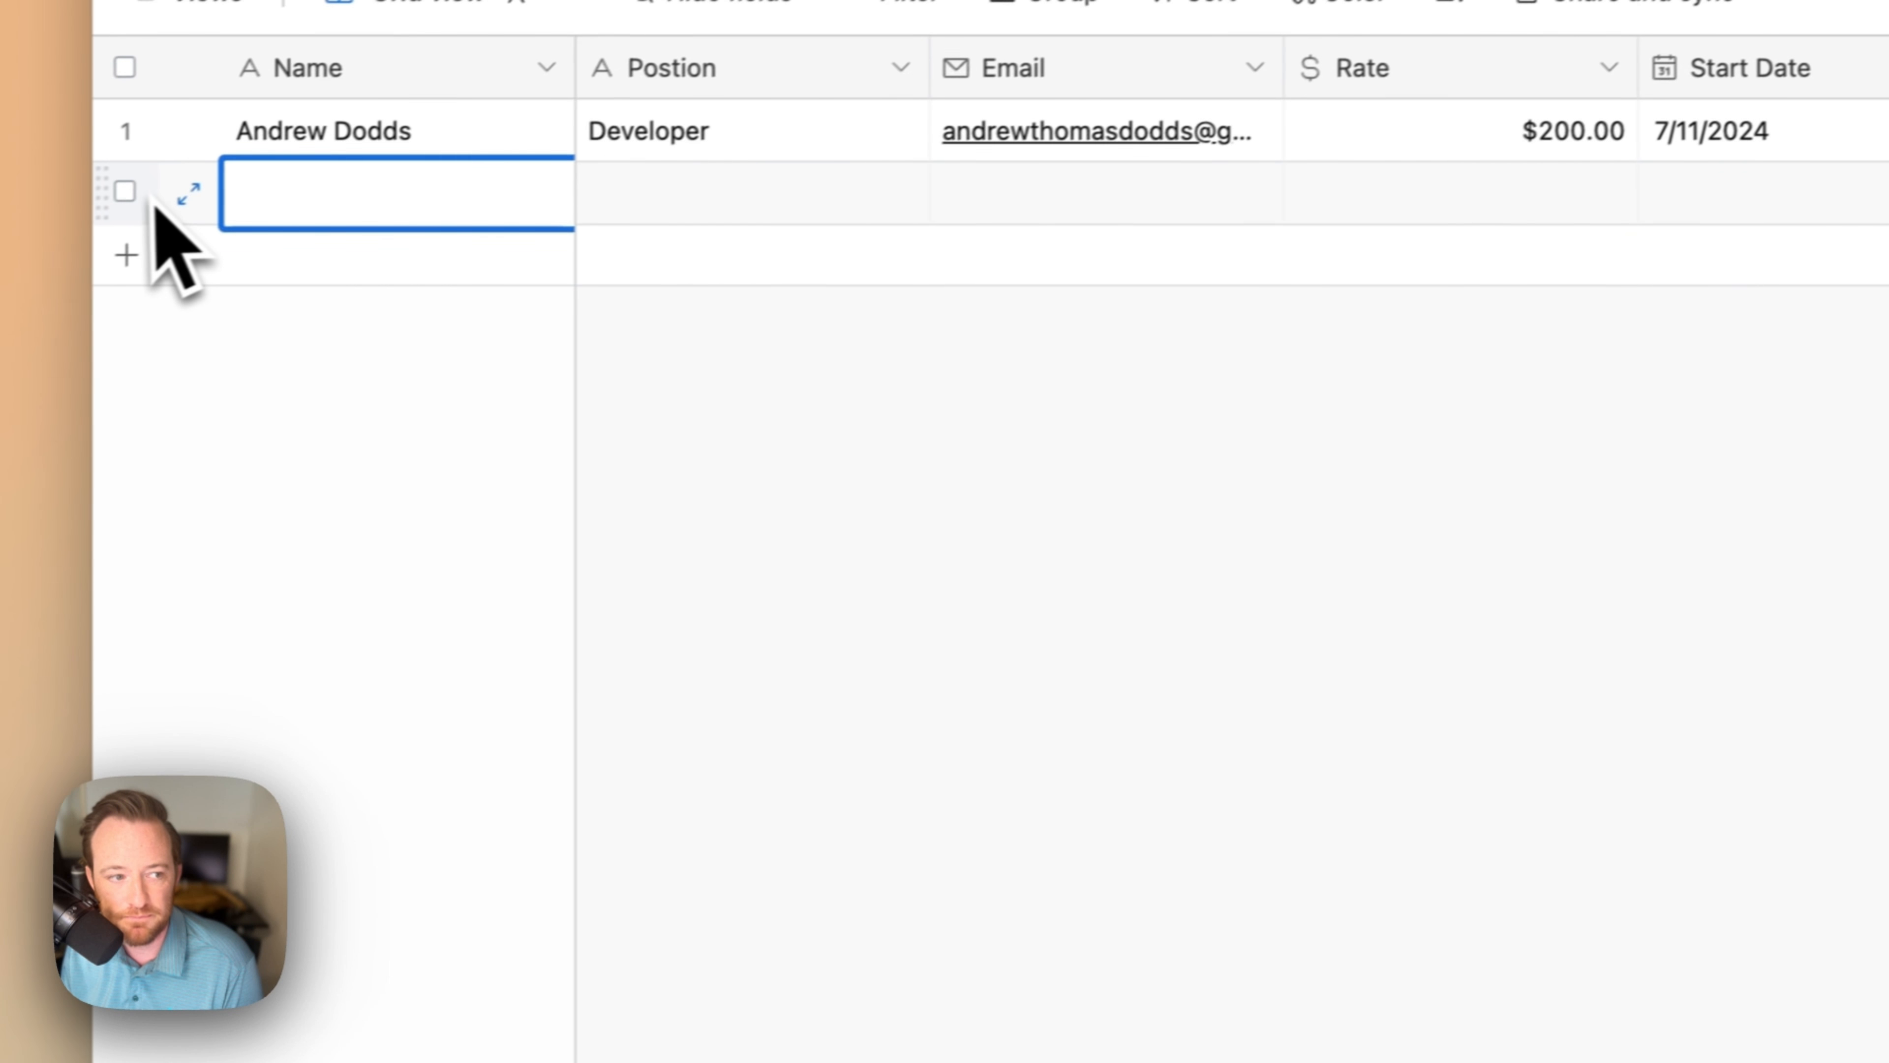
pyautogui.click(157, 184)
pyautogui.rightClick(168, 192)
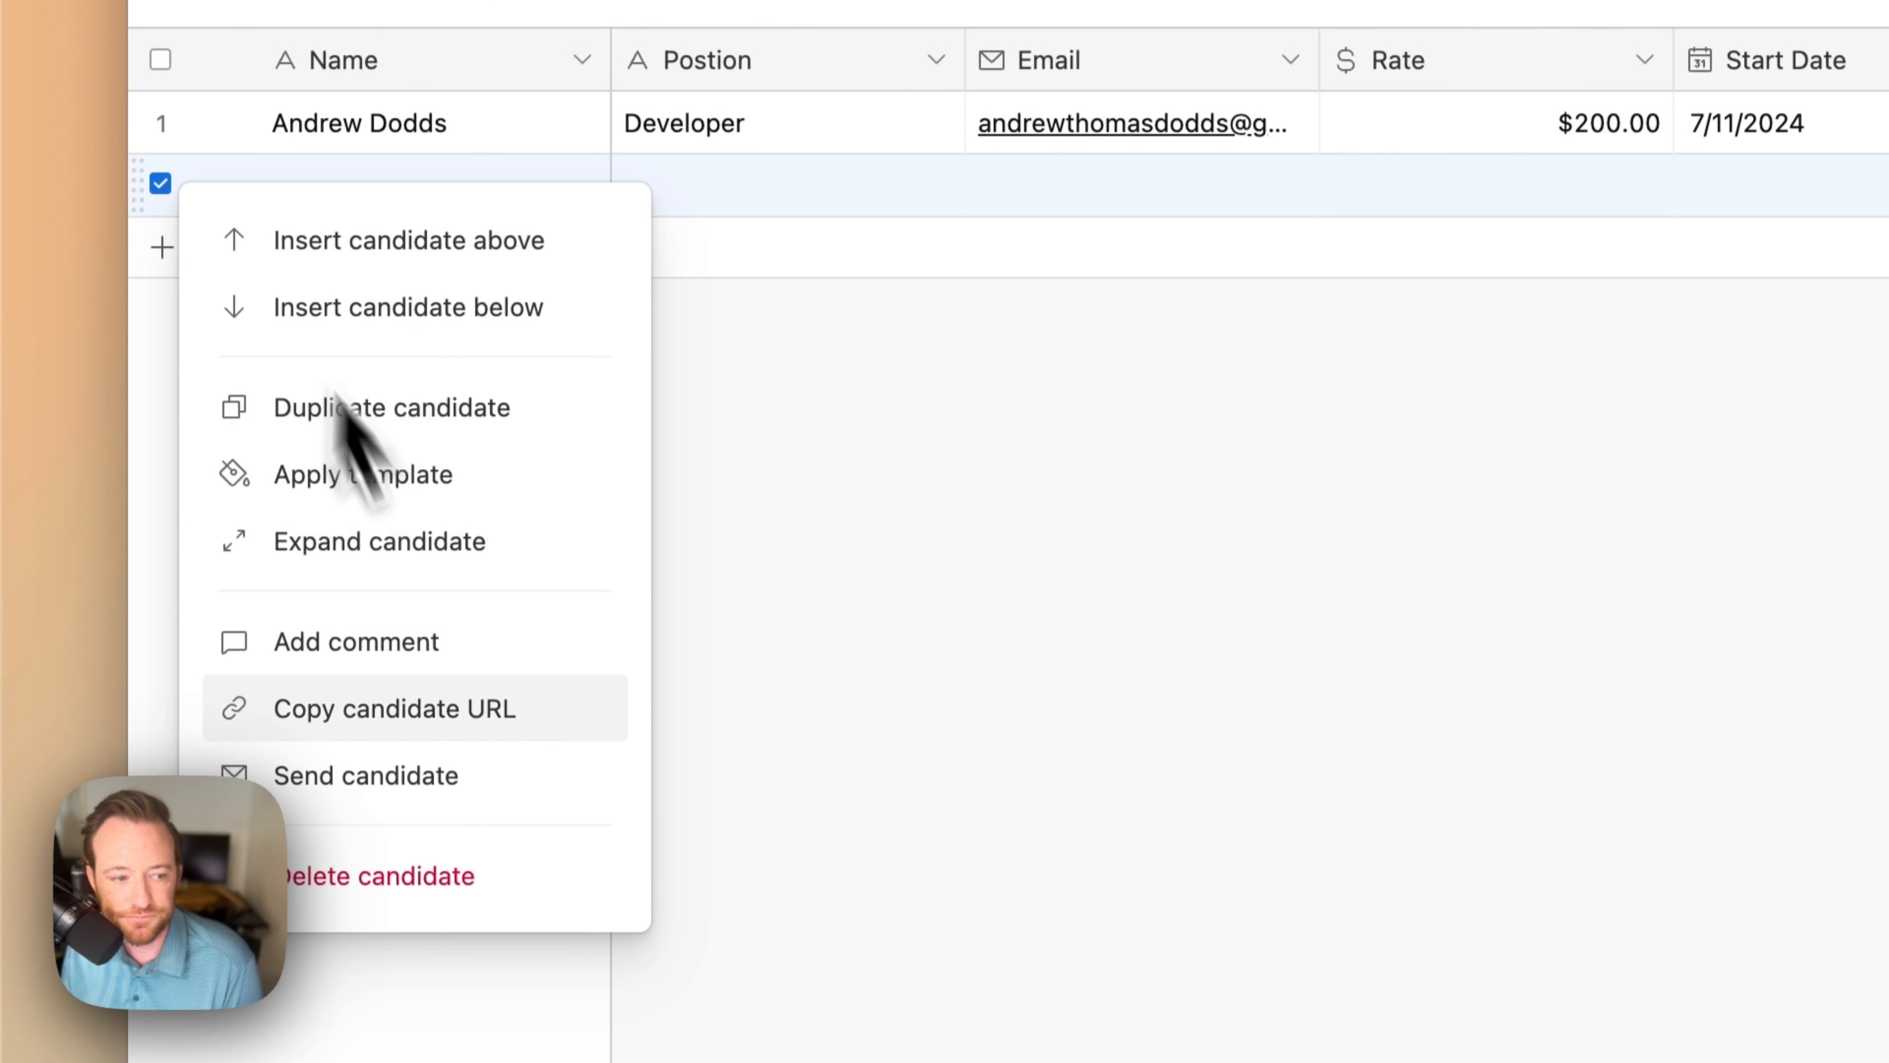
pyautogui.click(421, 875)
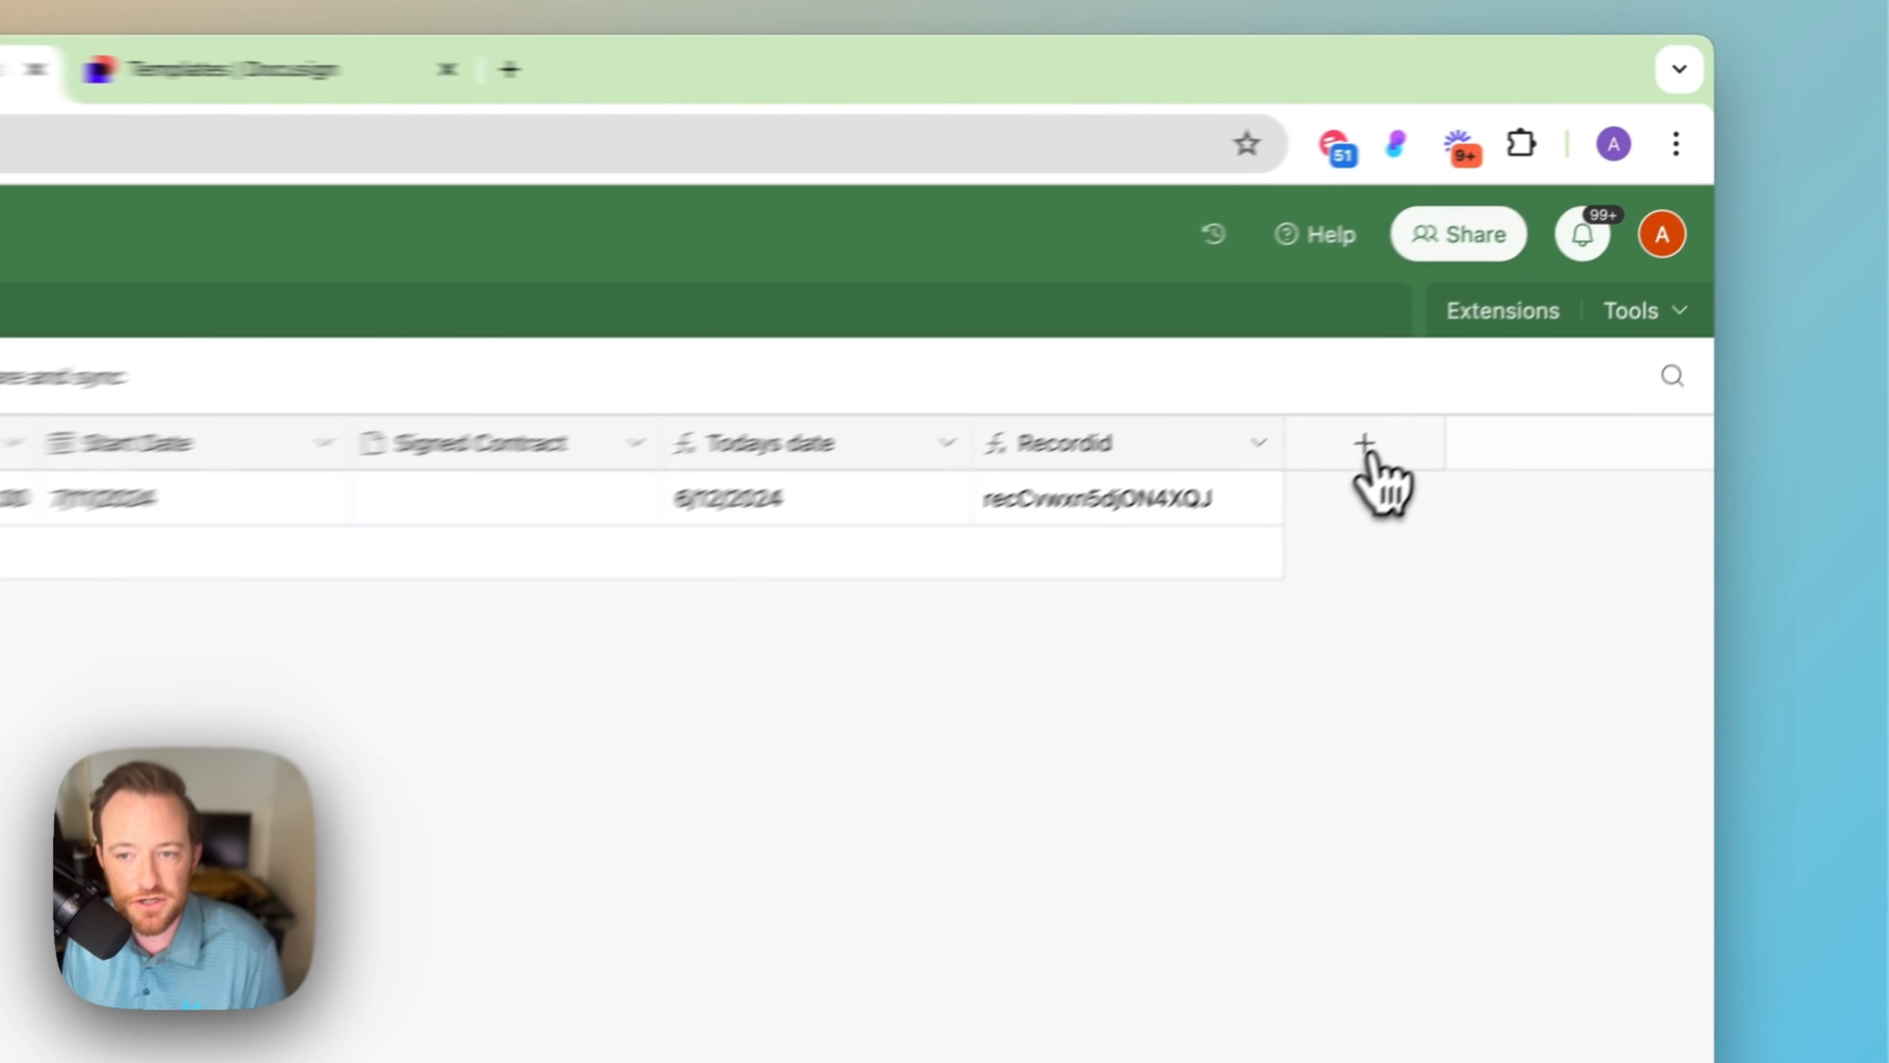
# Step: Add a new Formula field named 'Webhook url' to the Candidate table
pyautogui.click(1591, 292)
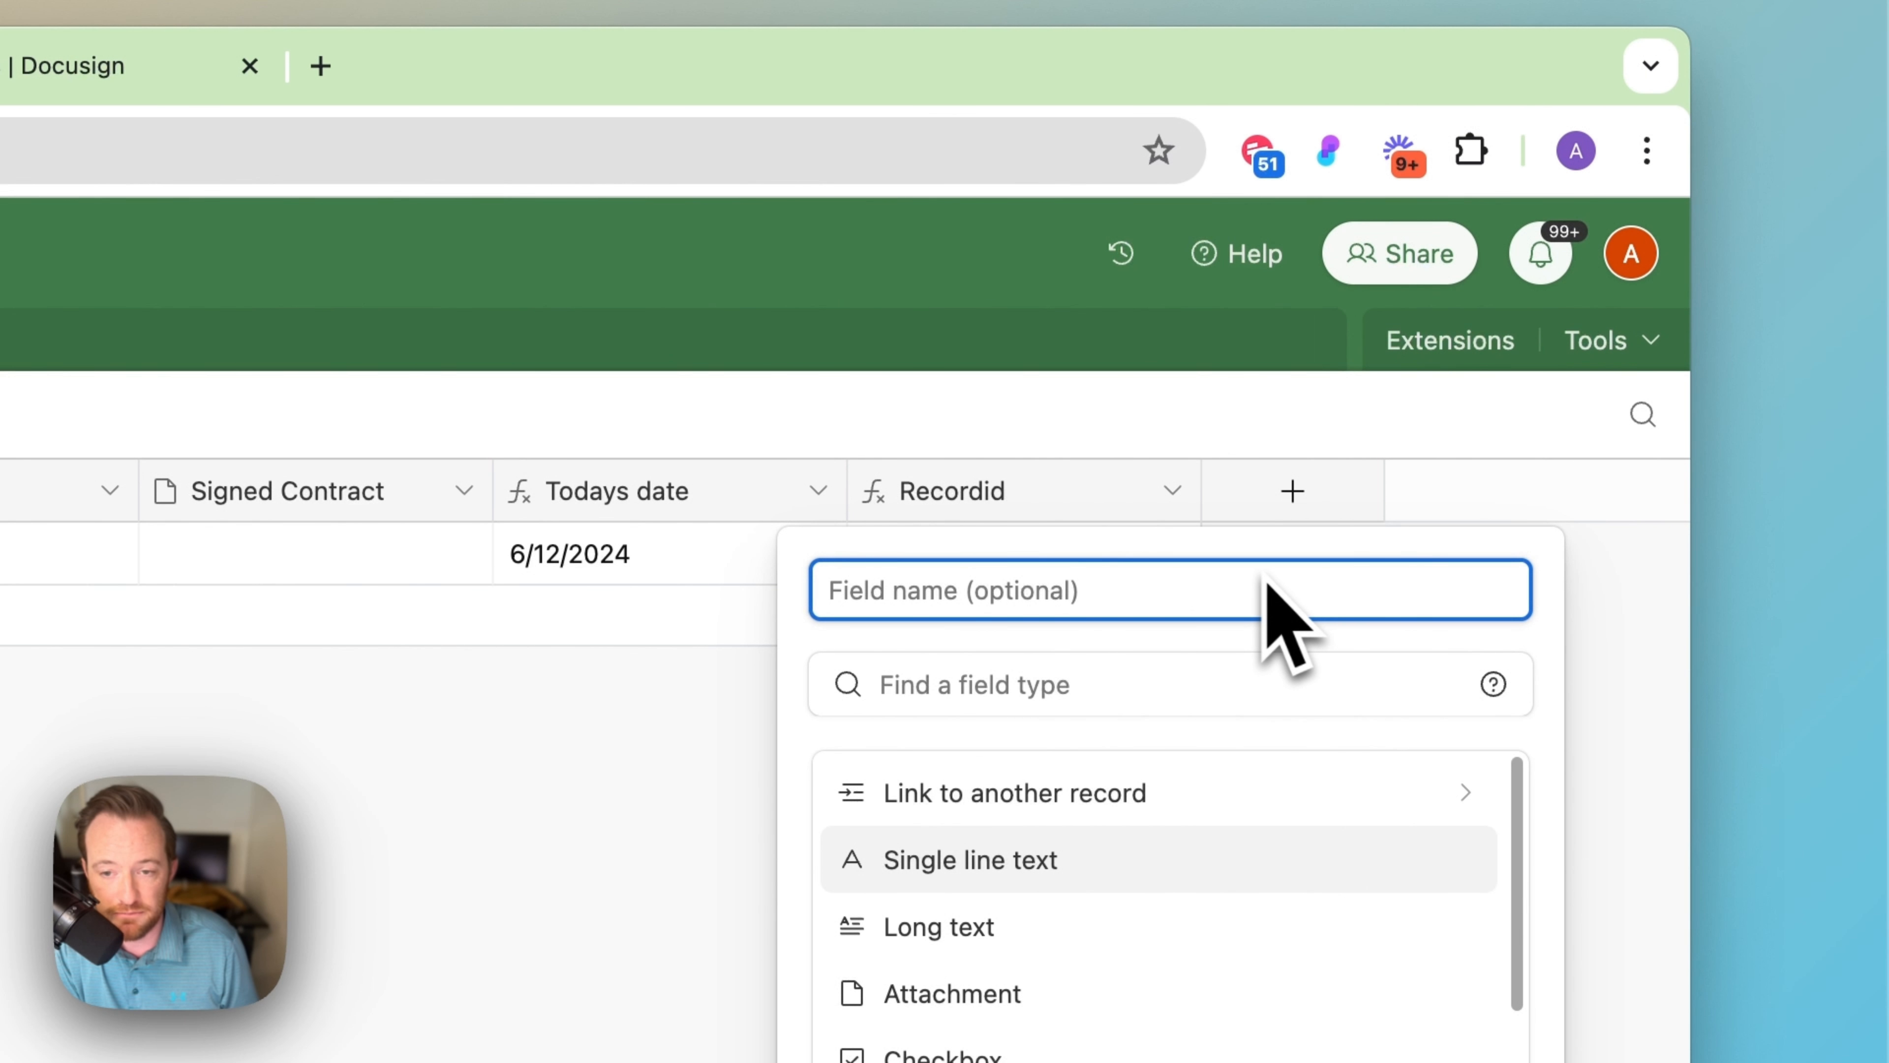
pyautogui.write('Webhook url')
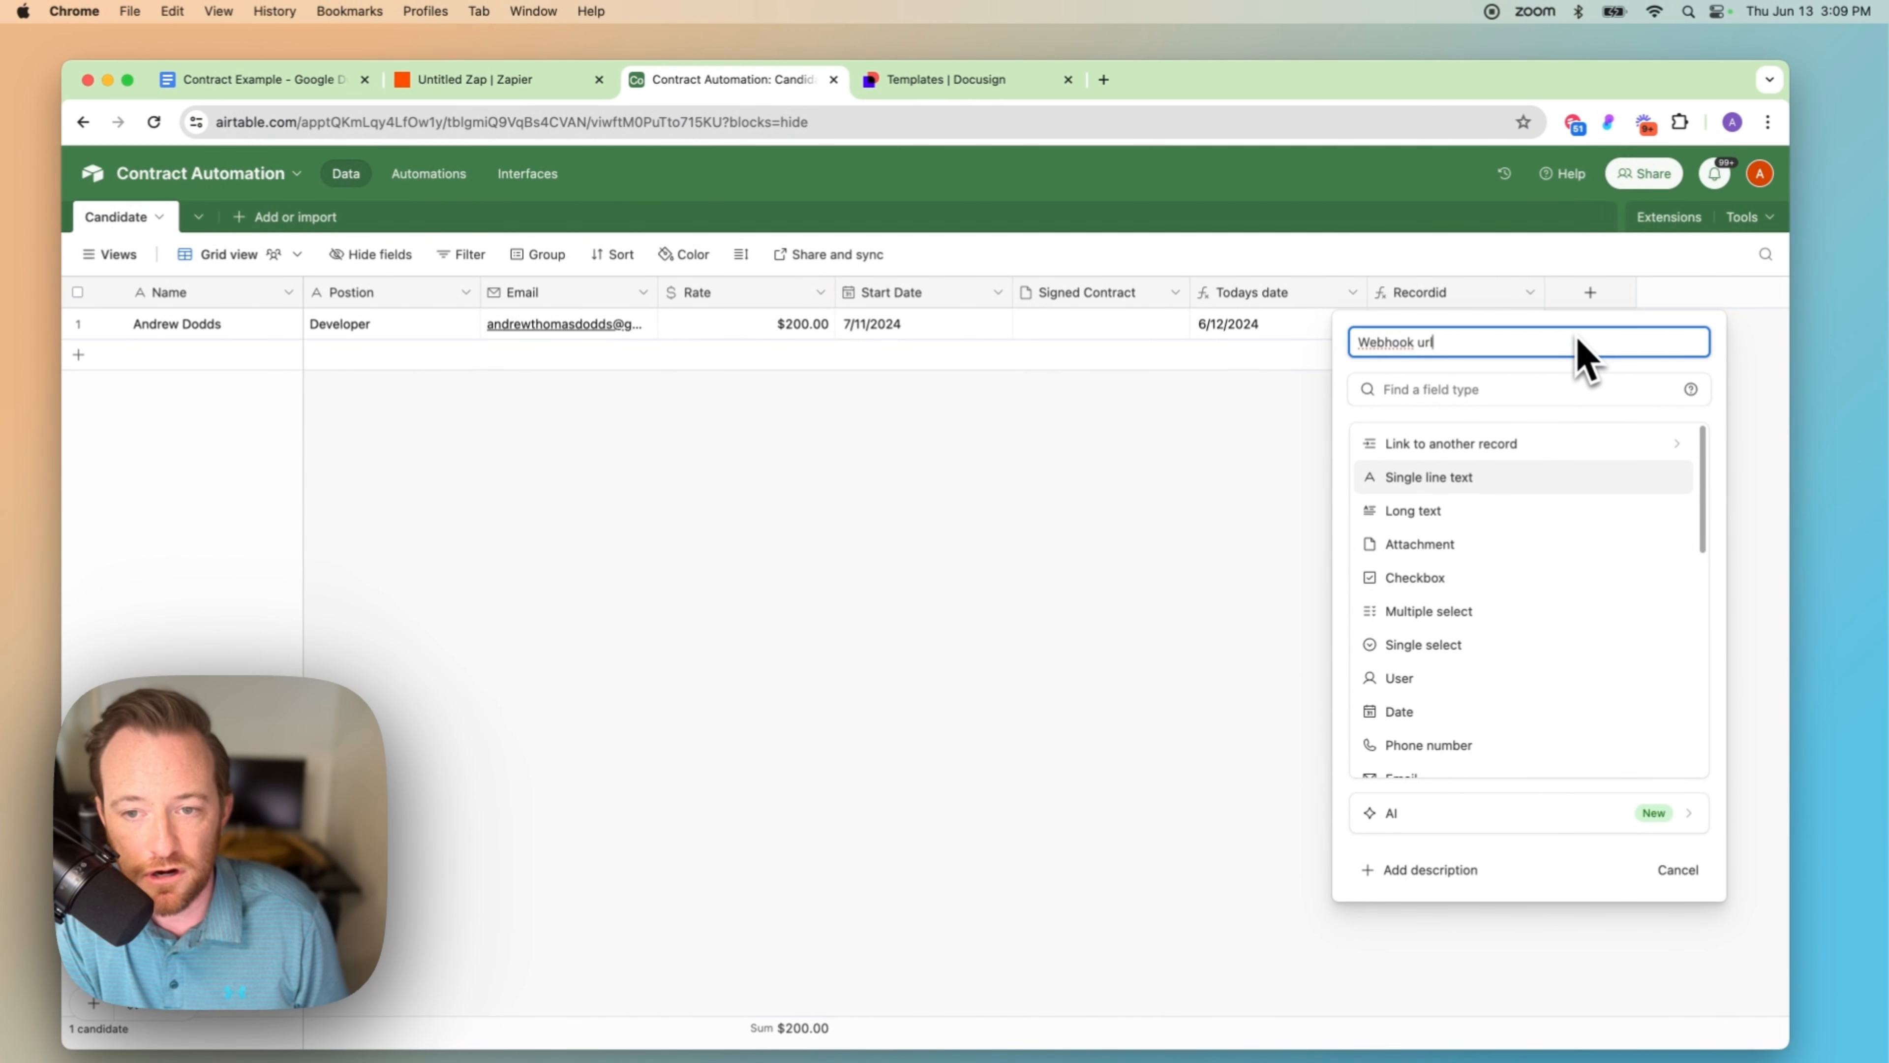
pyautogui.press('Tab')
pyautogui.write('form')
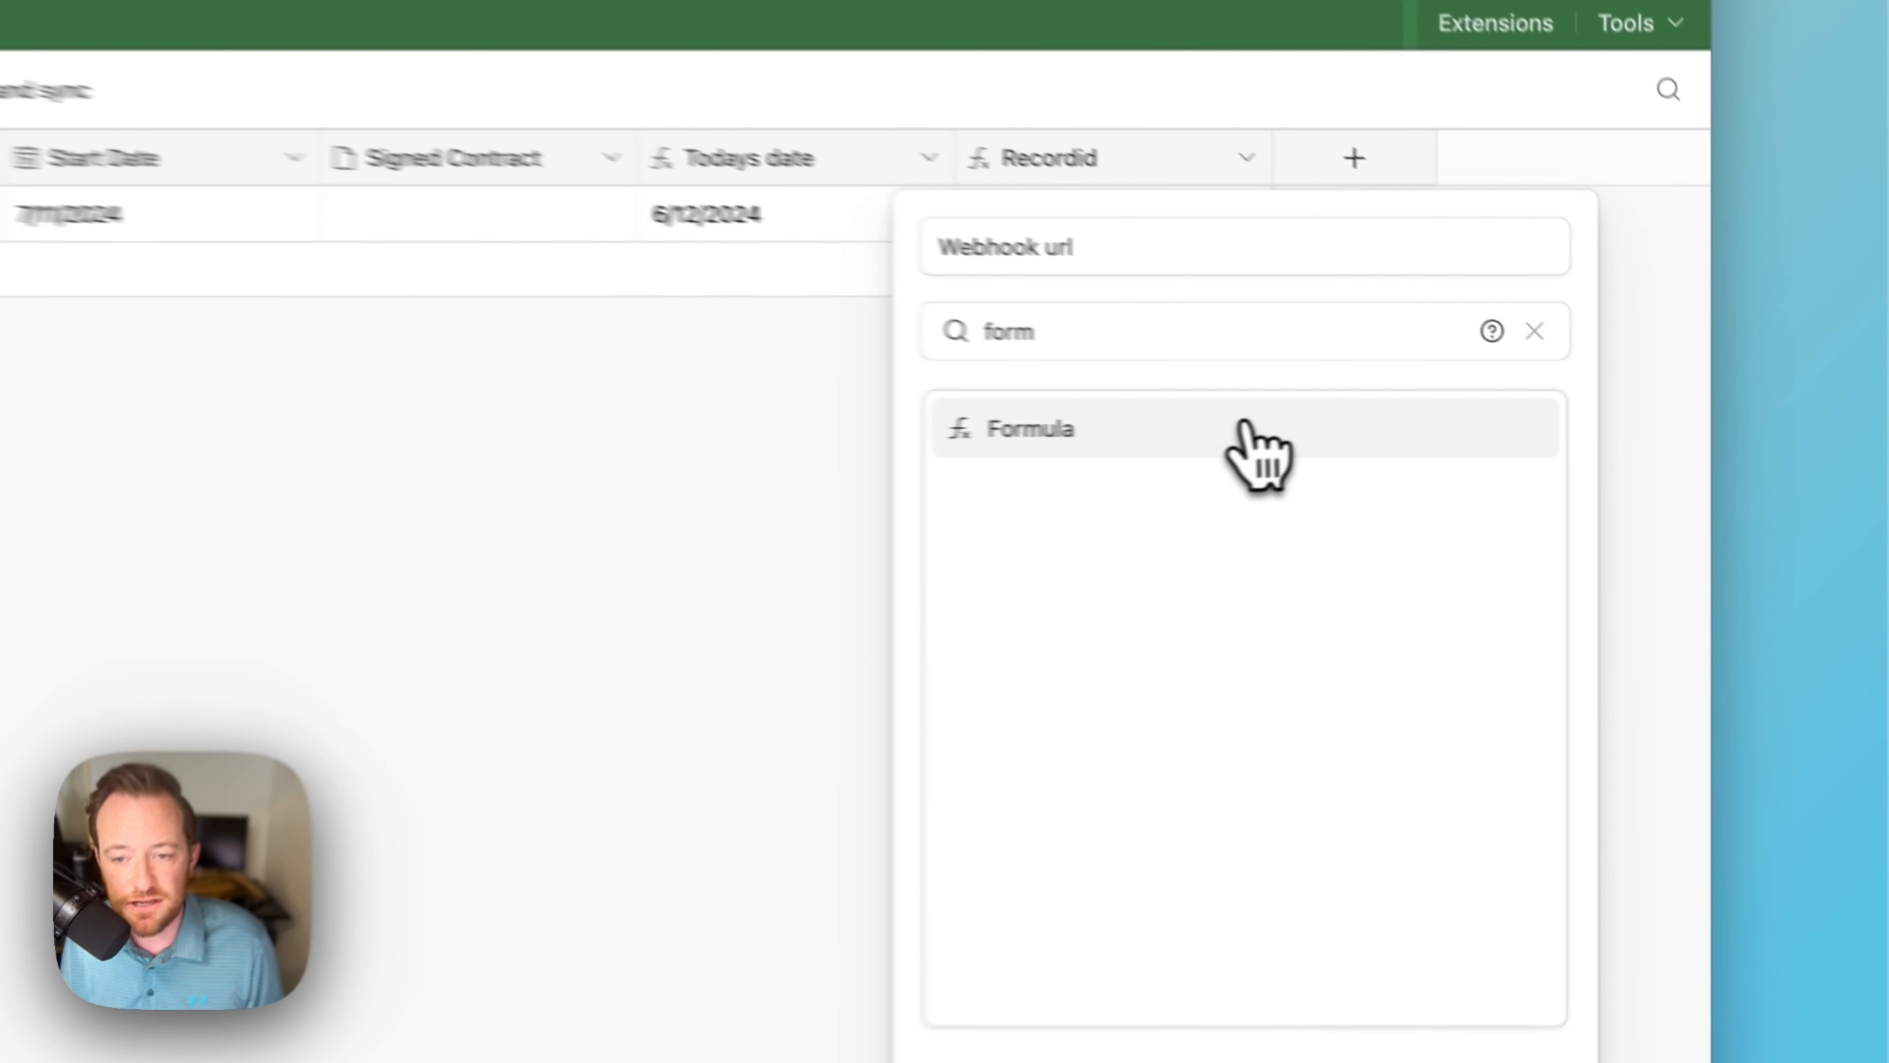
pyautogui.click(1532, 446)
# Step: Enter CONCATENATE of the Zapier hook URL with ?recordid= and Recordid, create the field, and expand a cell to check the link
pyautogui.click(1499, 495)
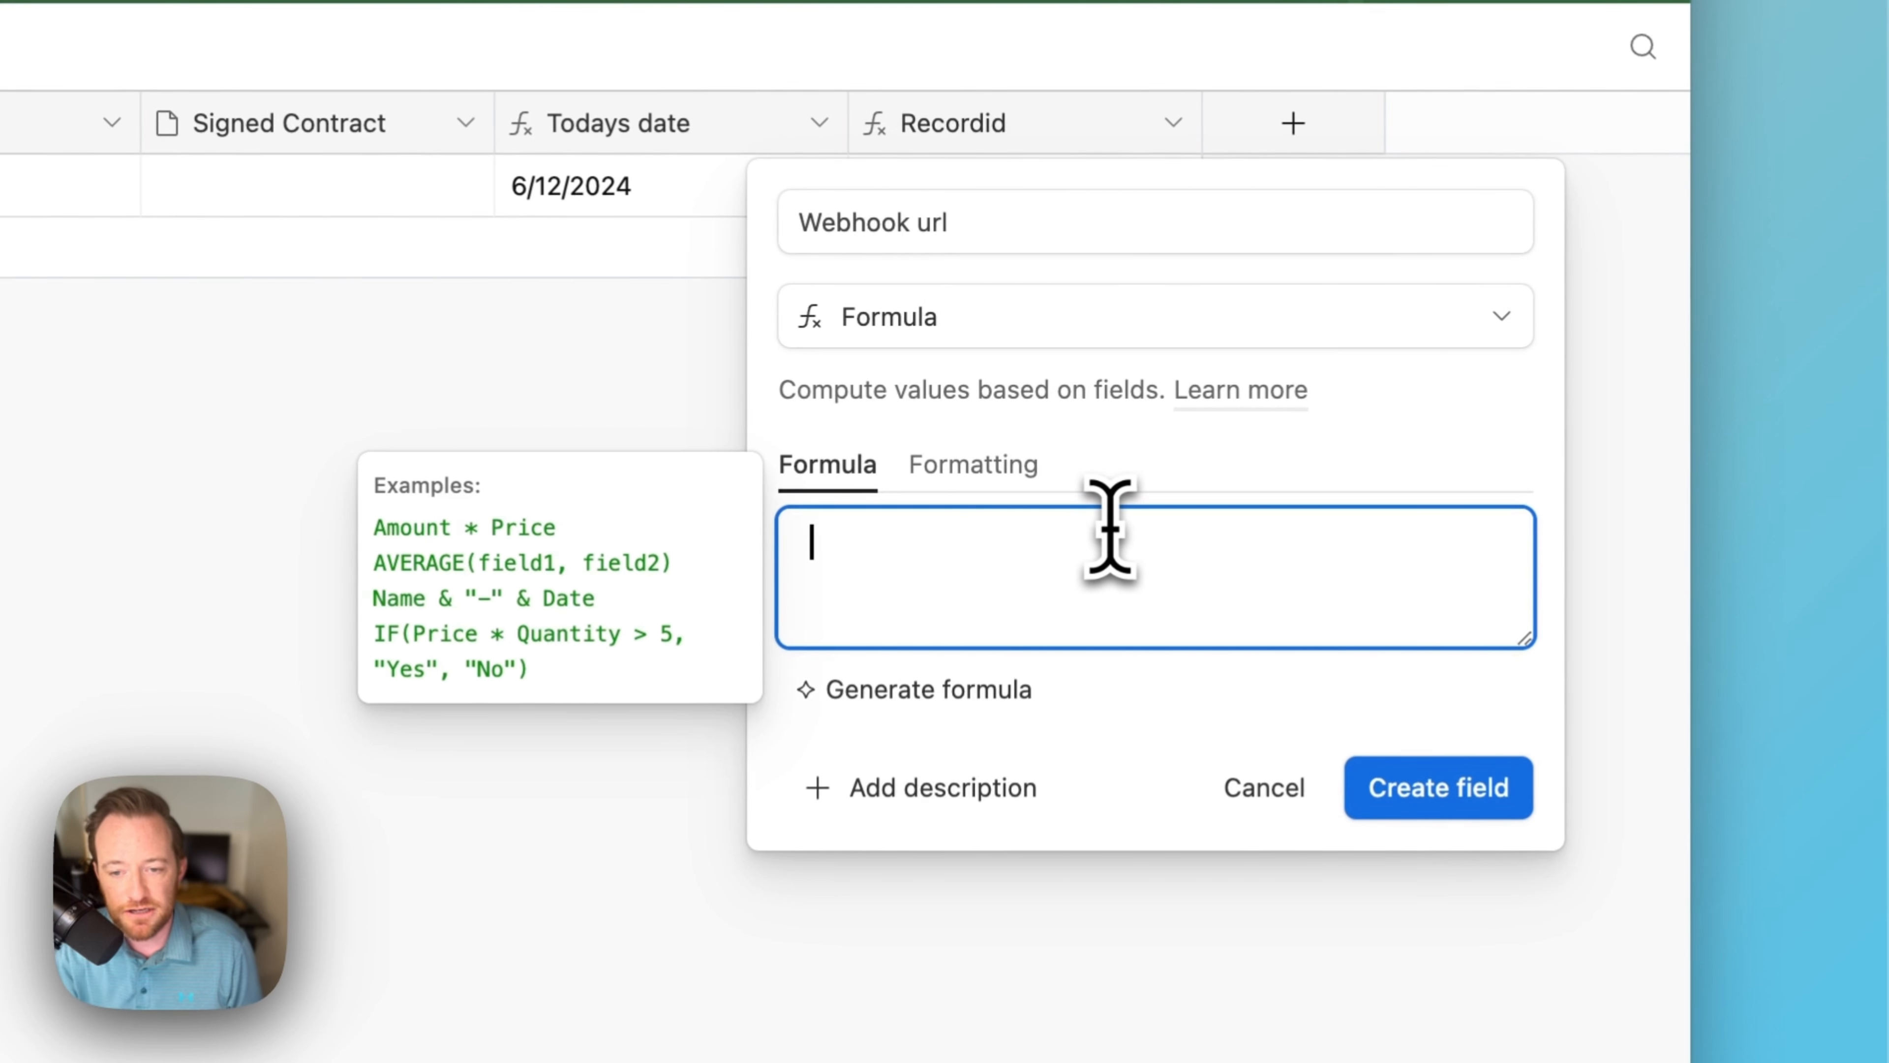
pyautogui.write('conc')
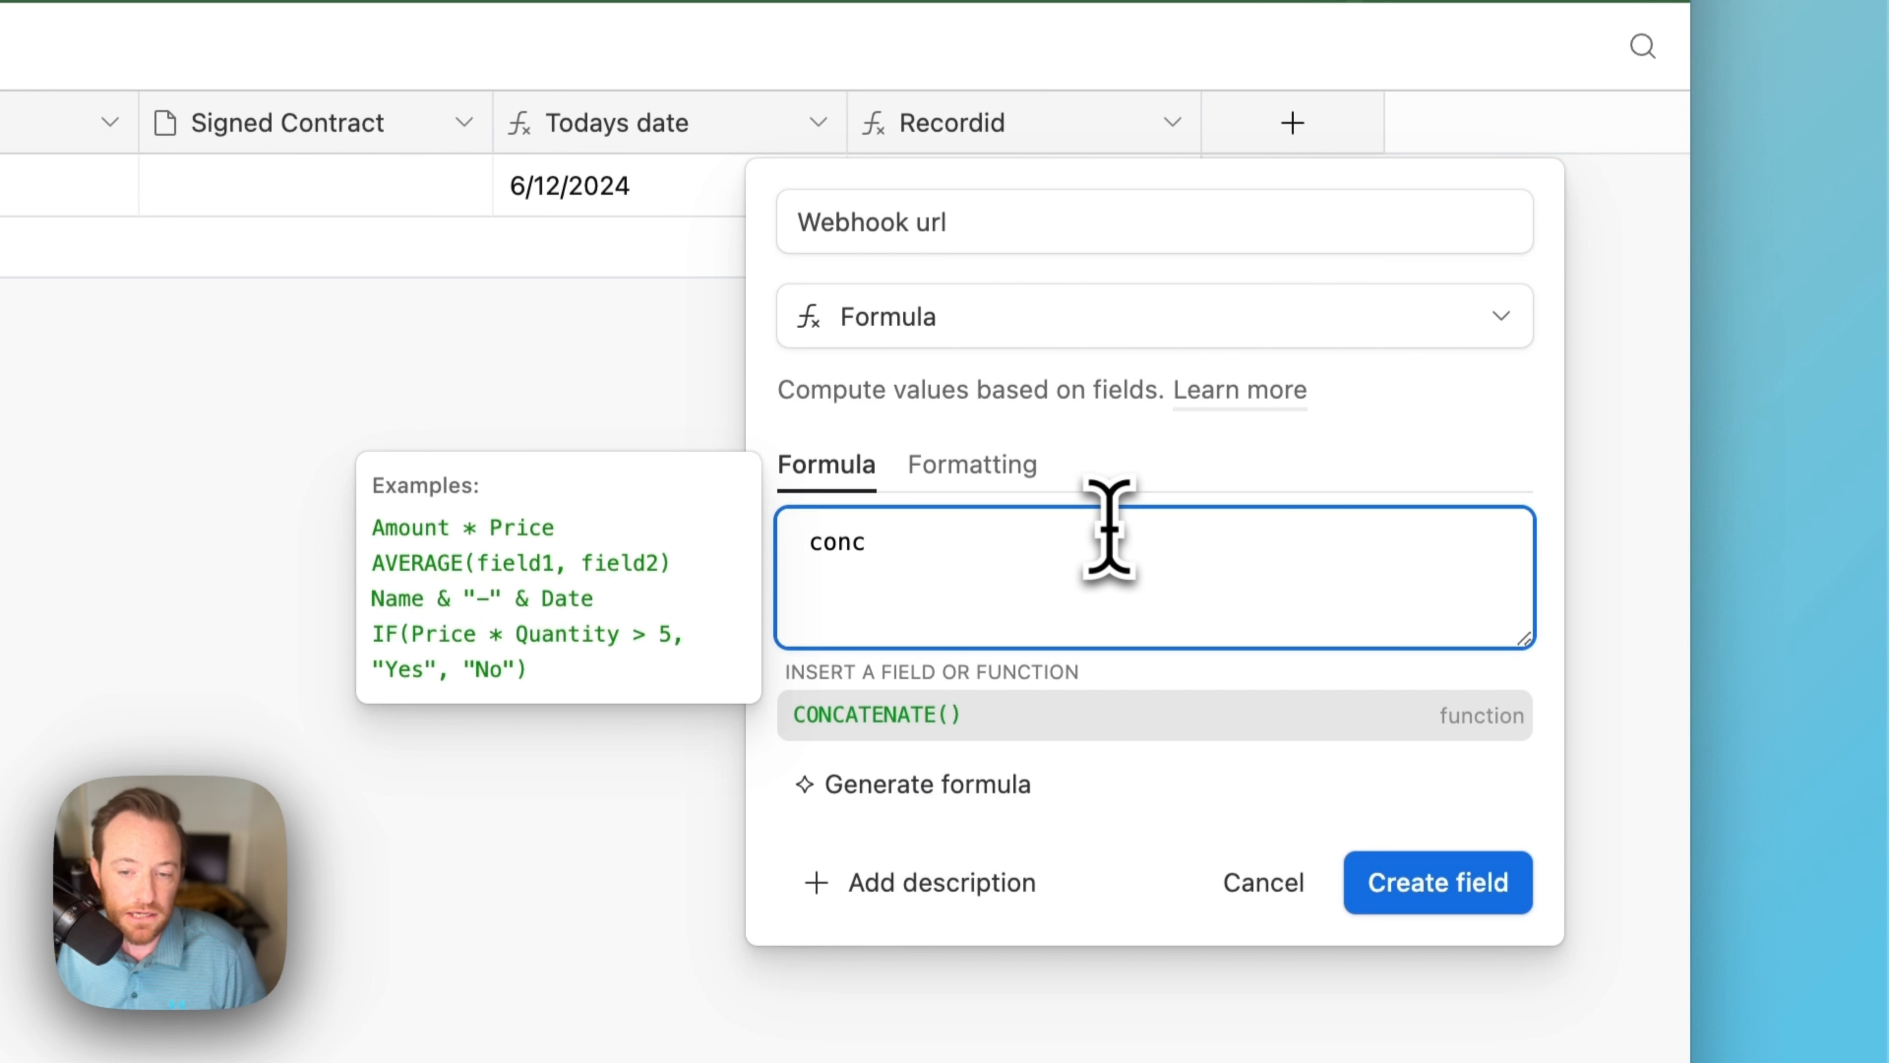
pyautogui.click(1093, 716)
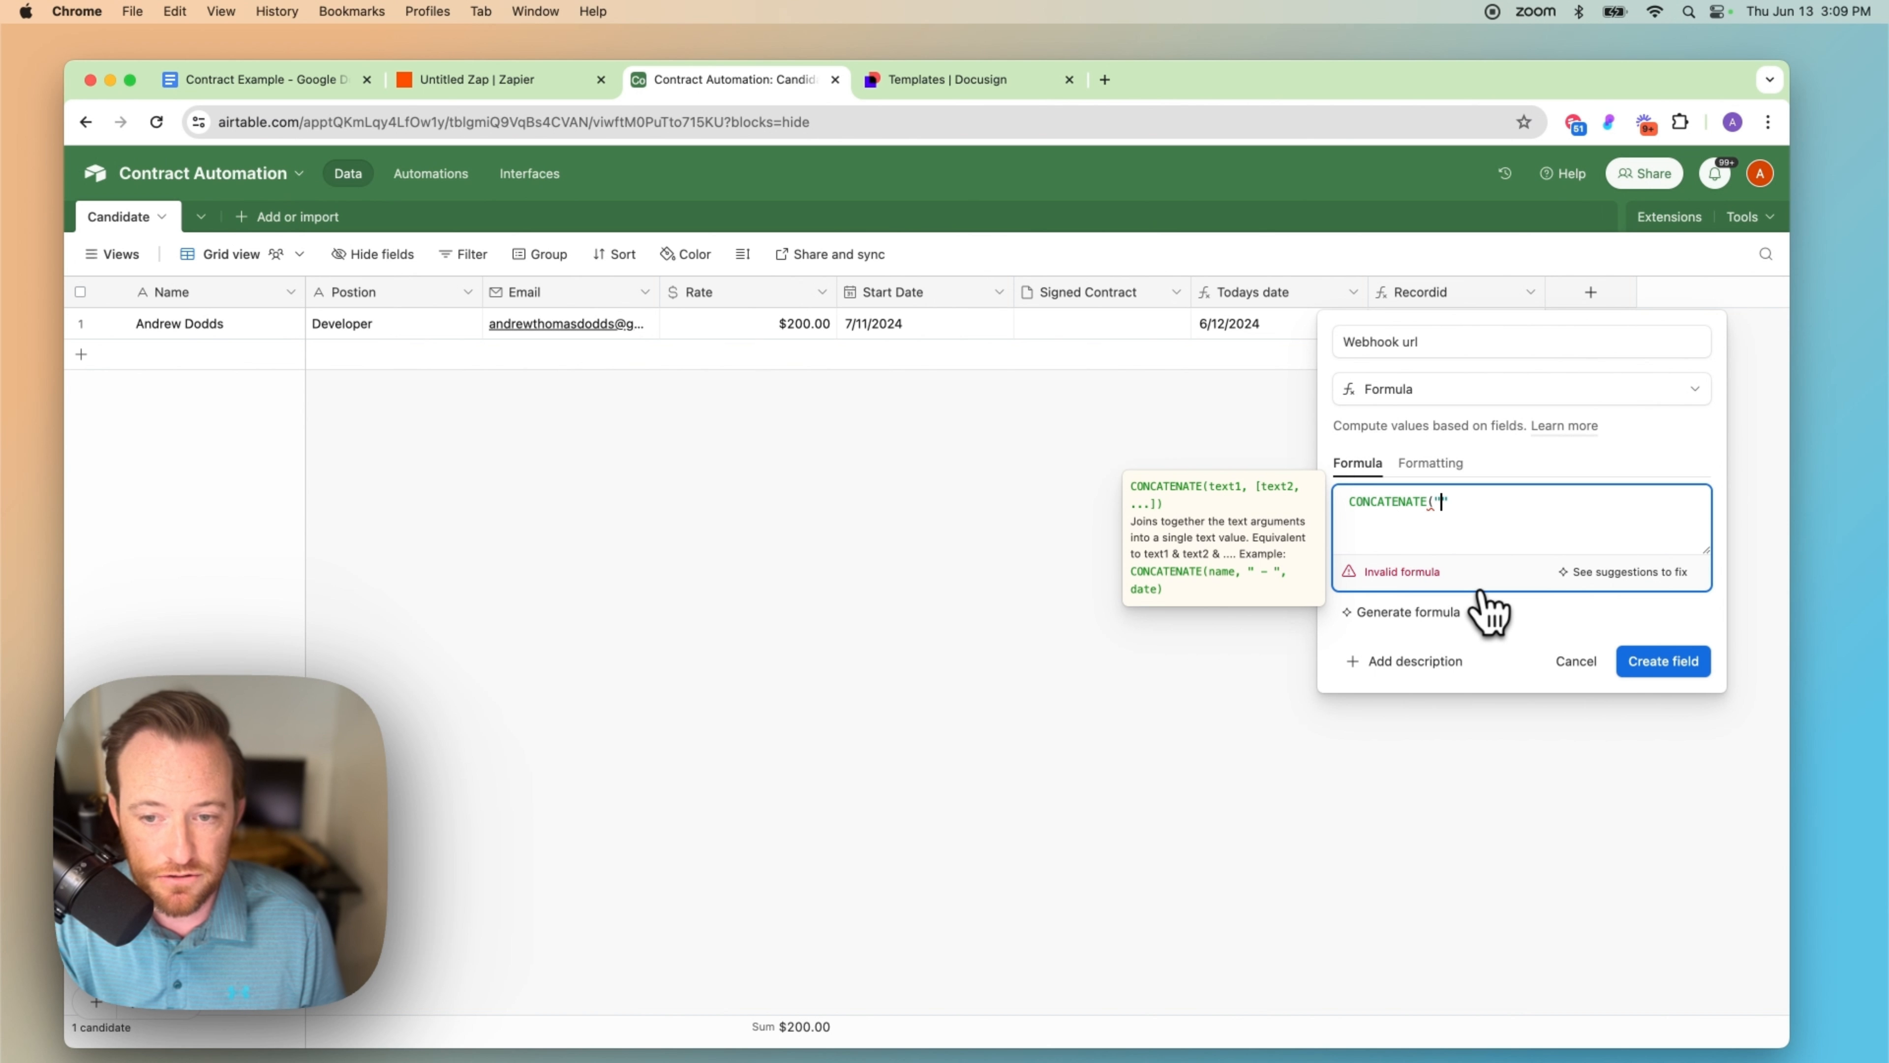
pyautogui.press('super+v')
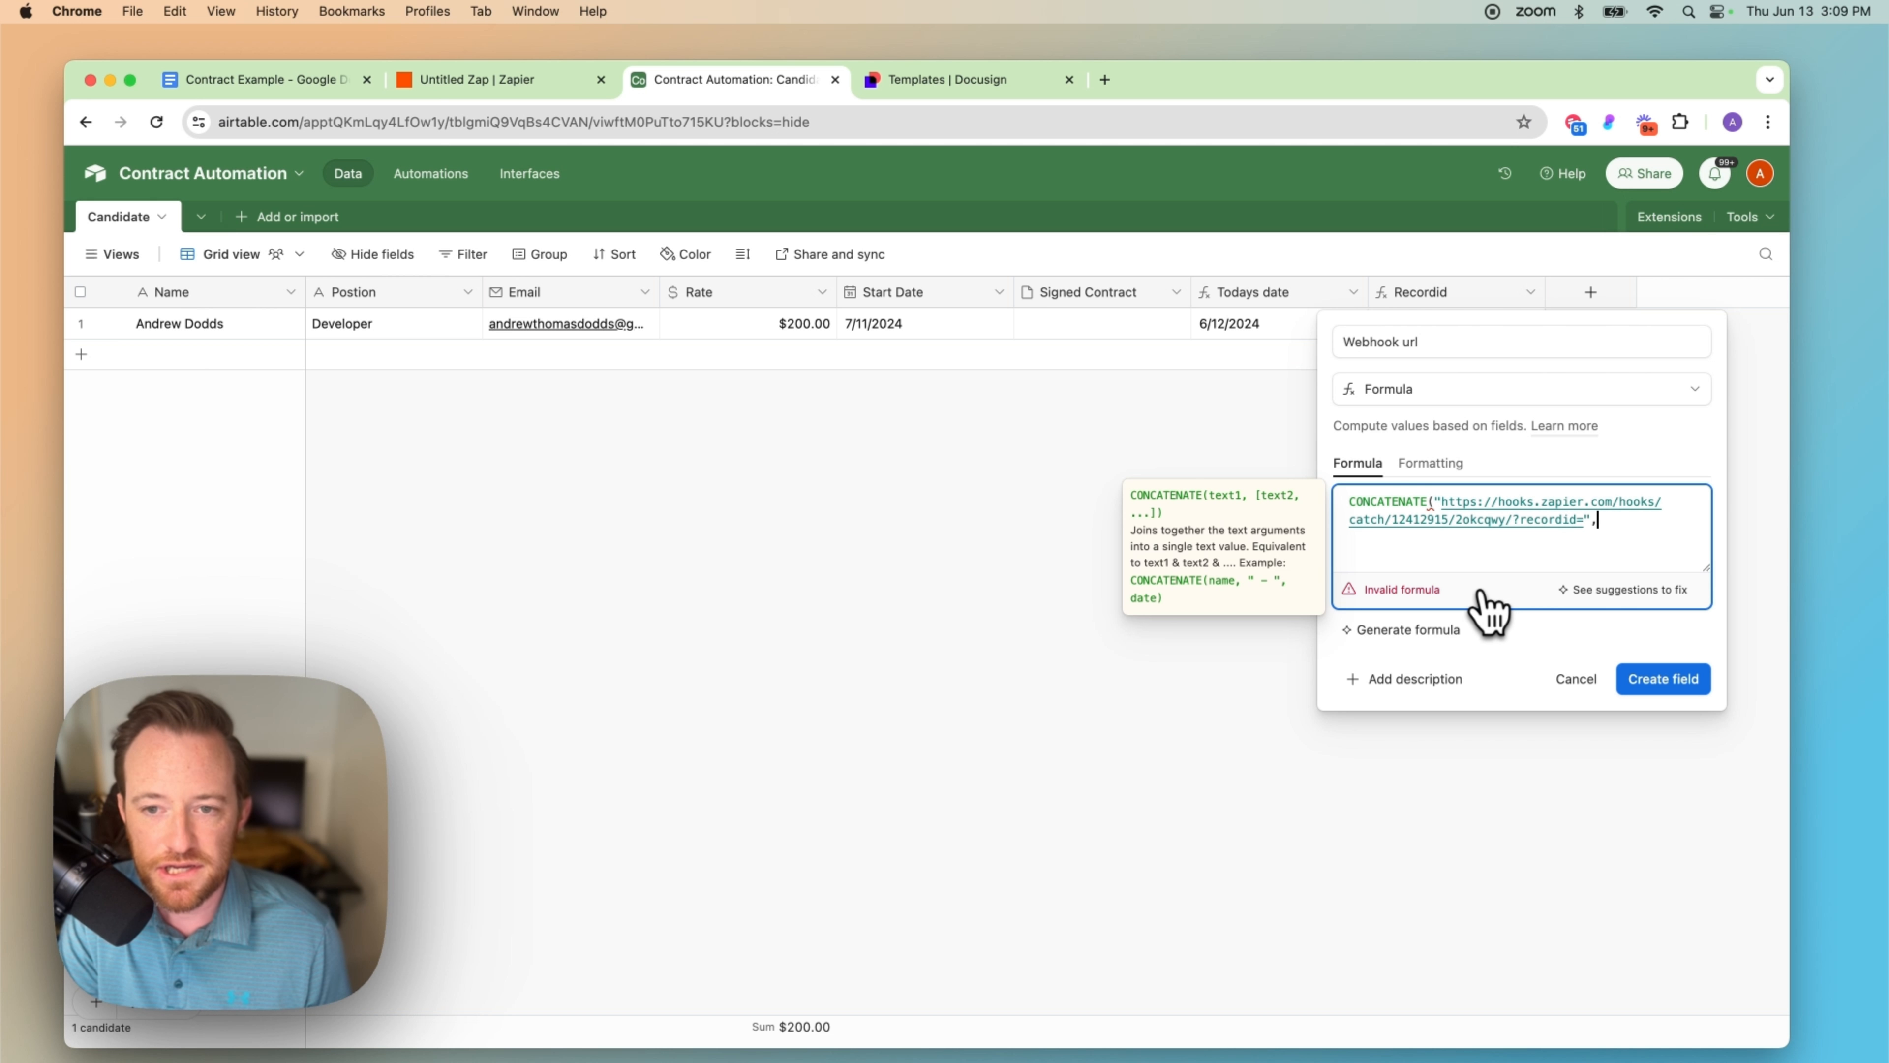
pyautogui.write('re')
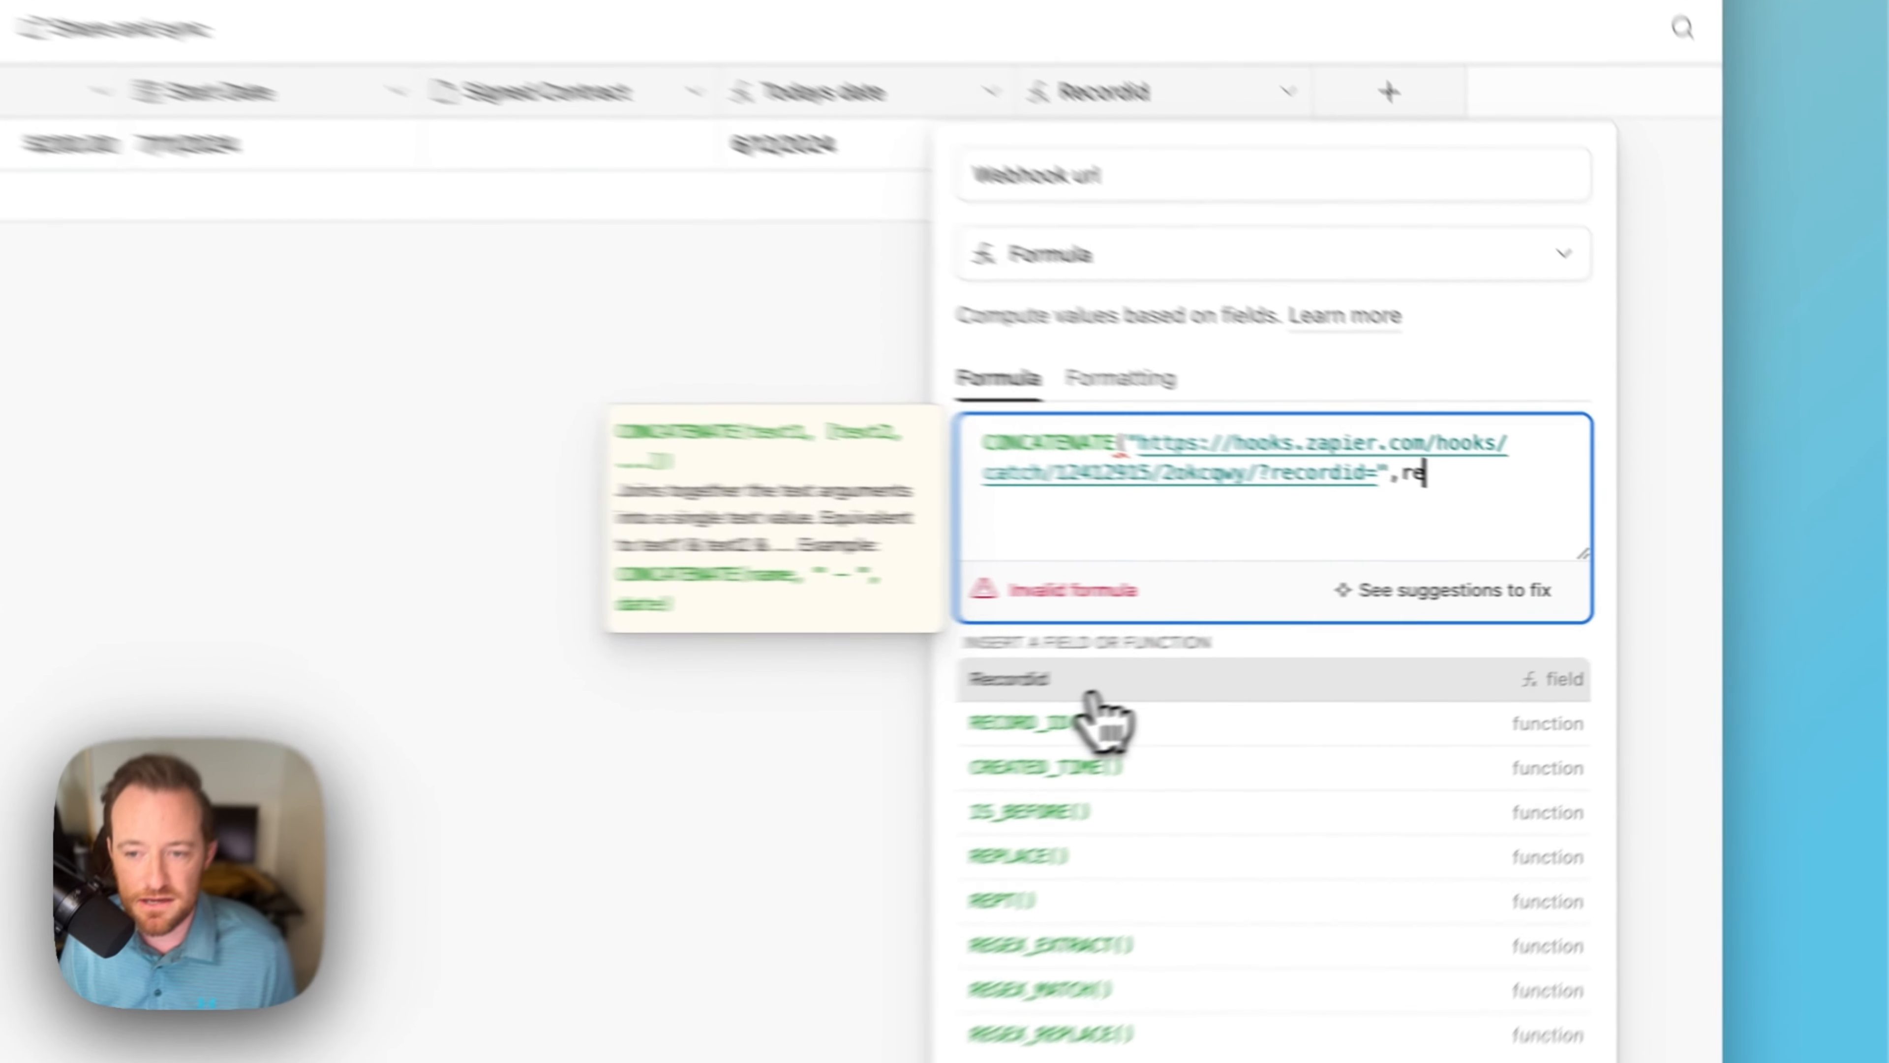
pyautogui.click(1419, 645)
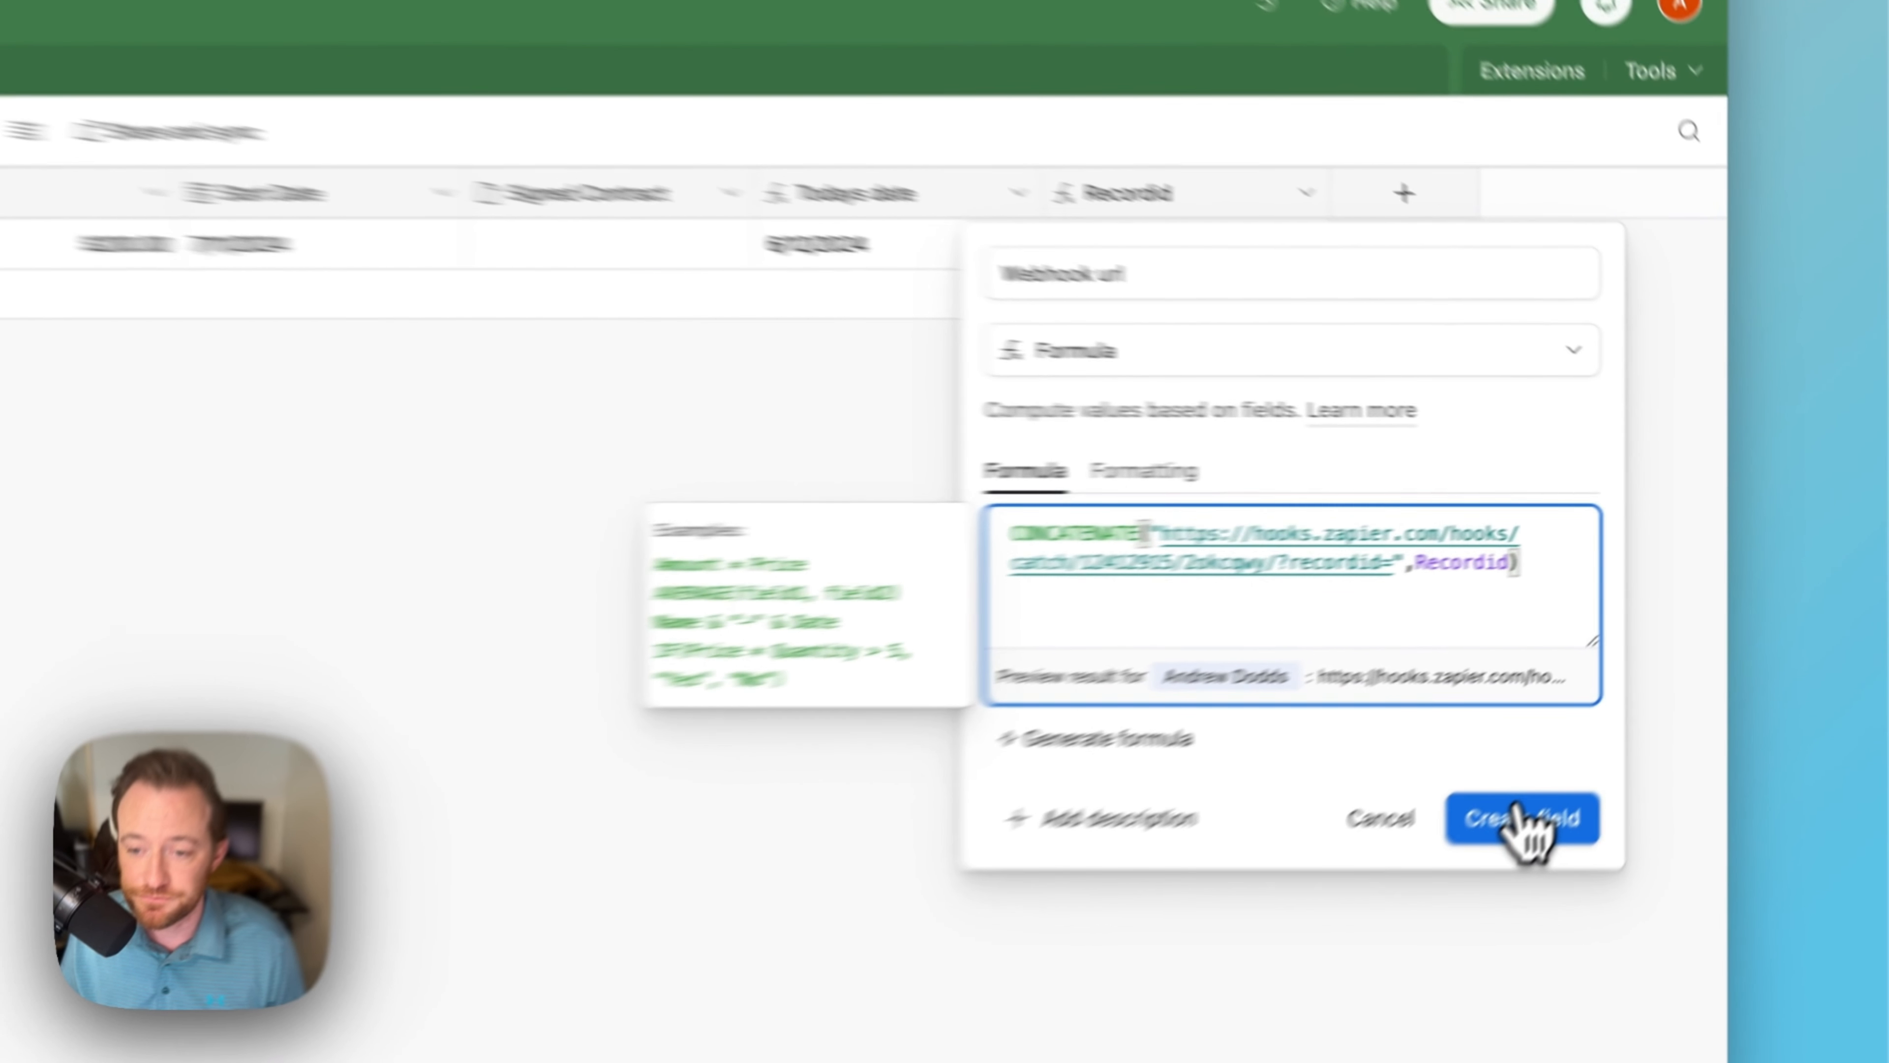
pyautogui.click(1660, 678)
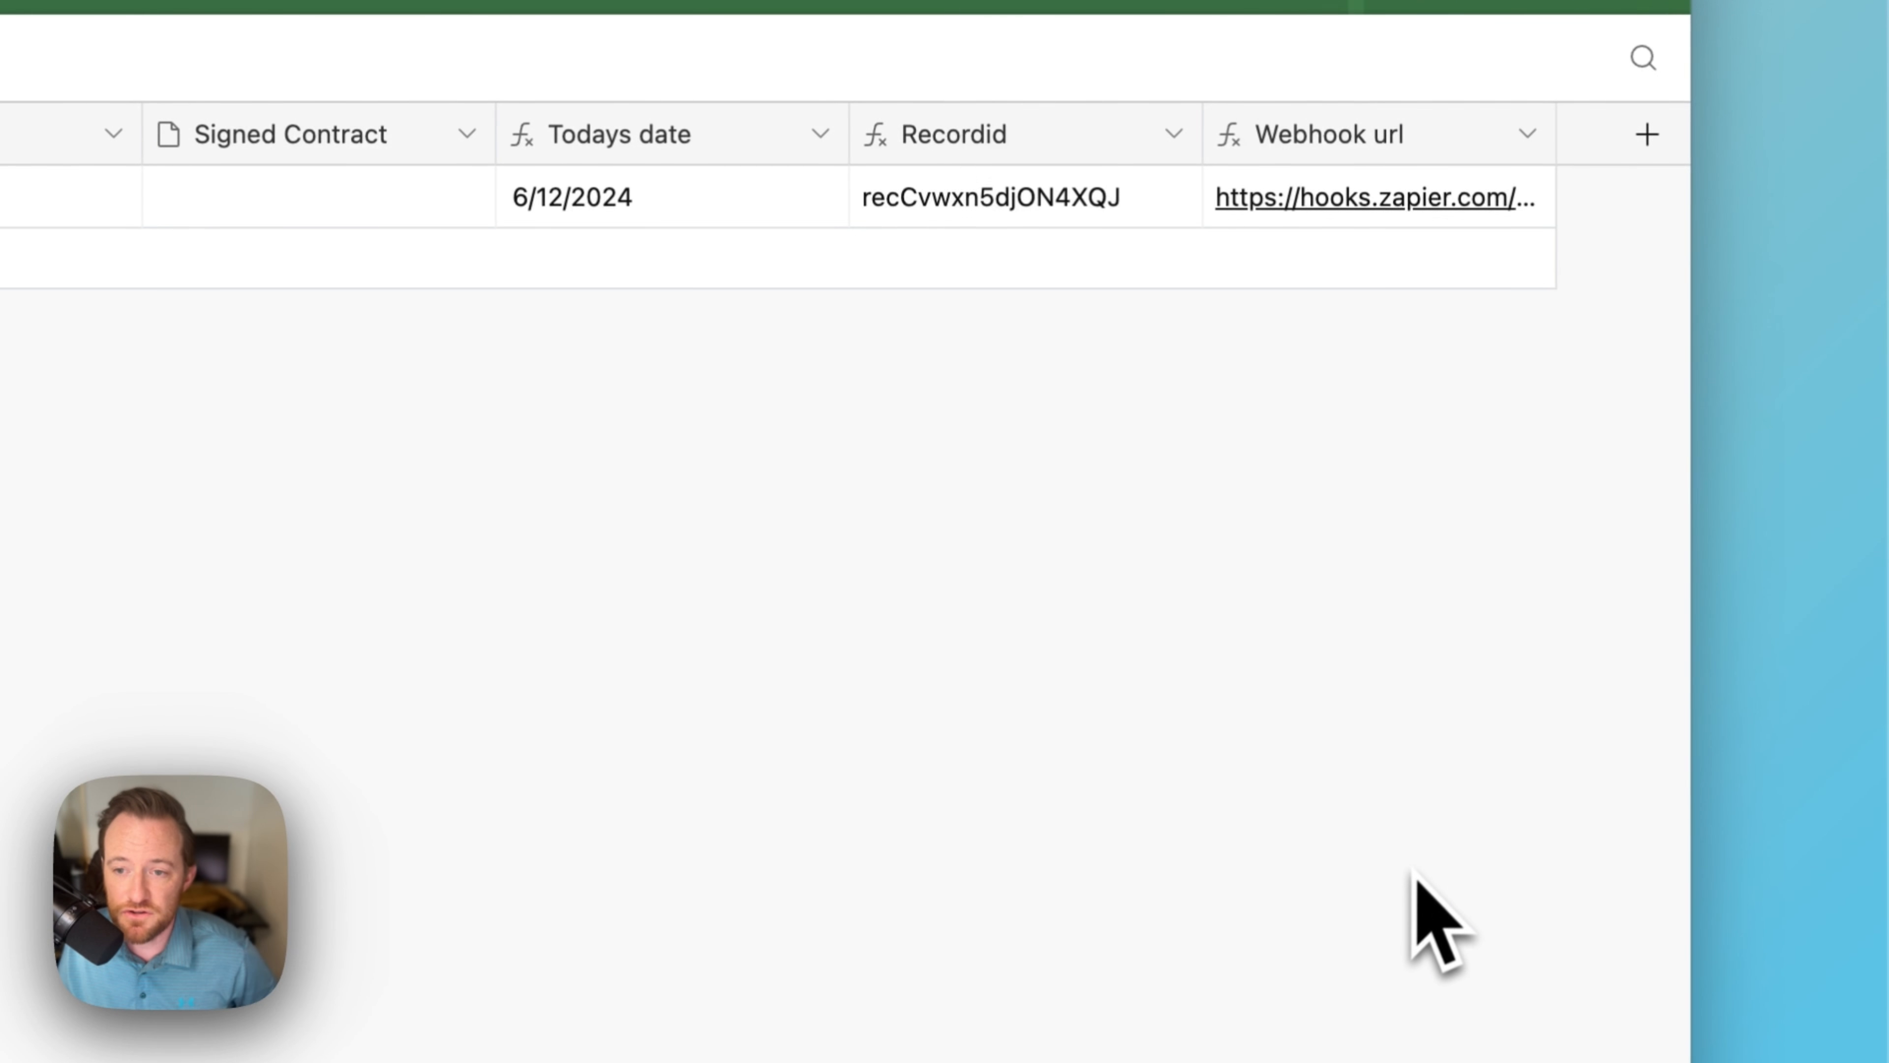
pyautogui.click(1476, 197)
pyautogui.click(1530, 195)
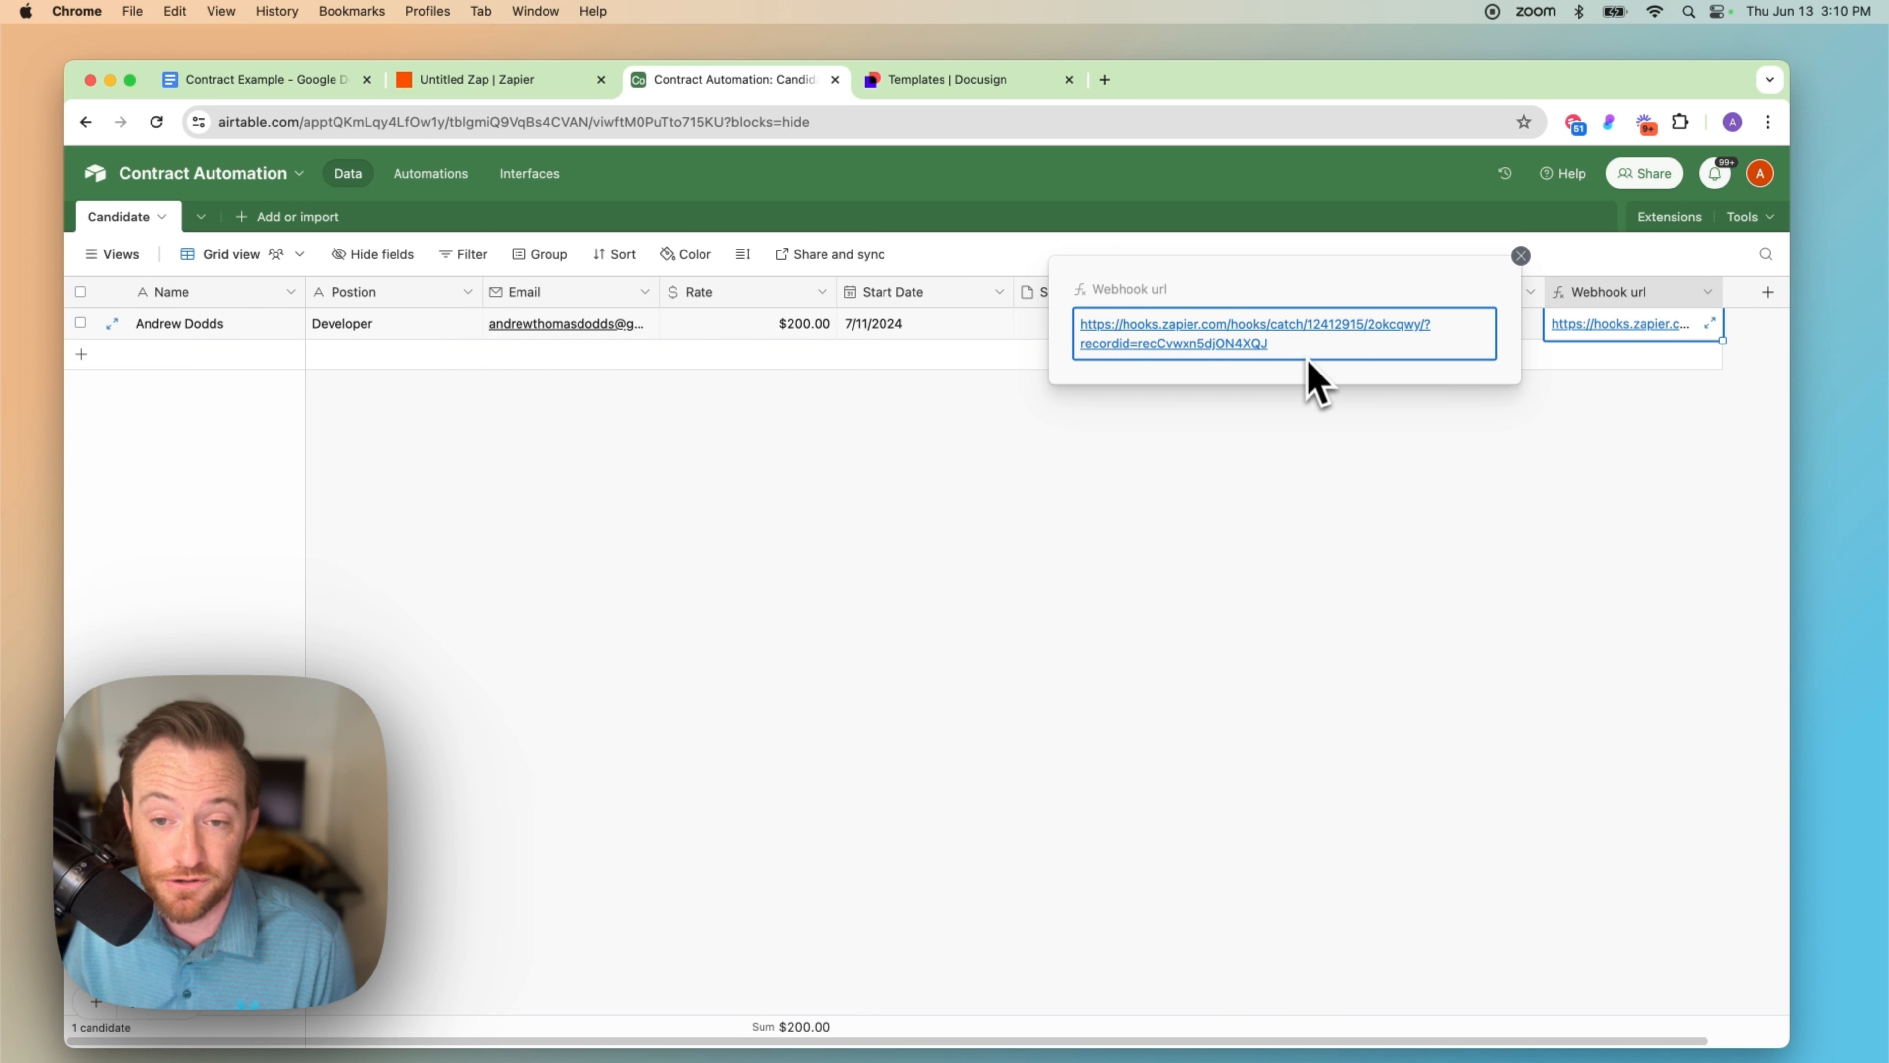
# Step: Open the candidate's Webhook url link in Chrome and confirm Zapier's JSON status: success response
pyautogui.click(1419, 488)
pyautogui.click(1635, 325)
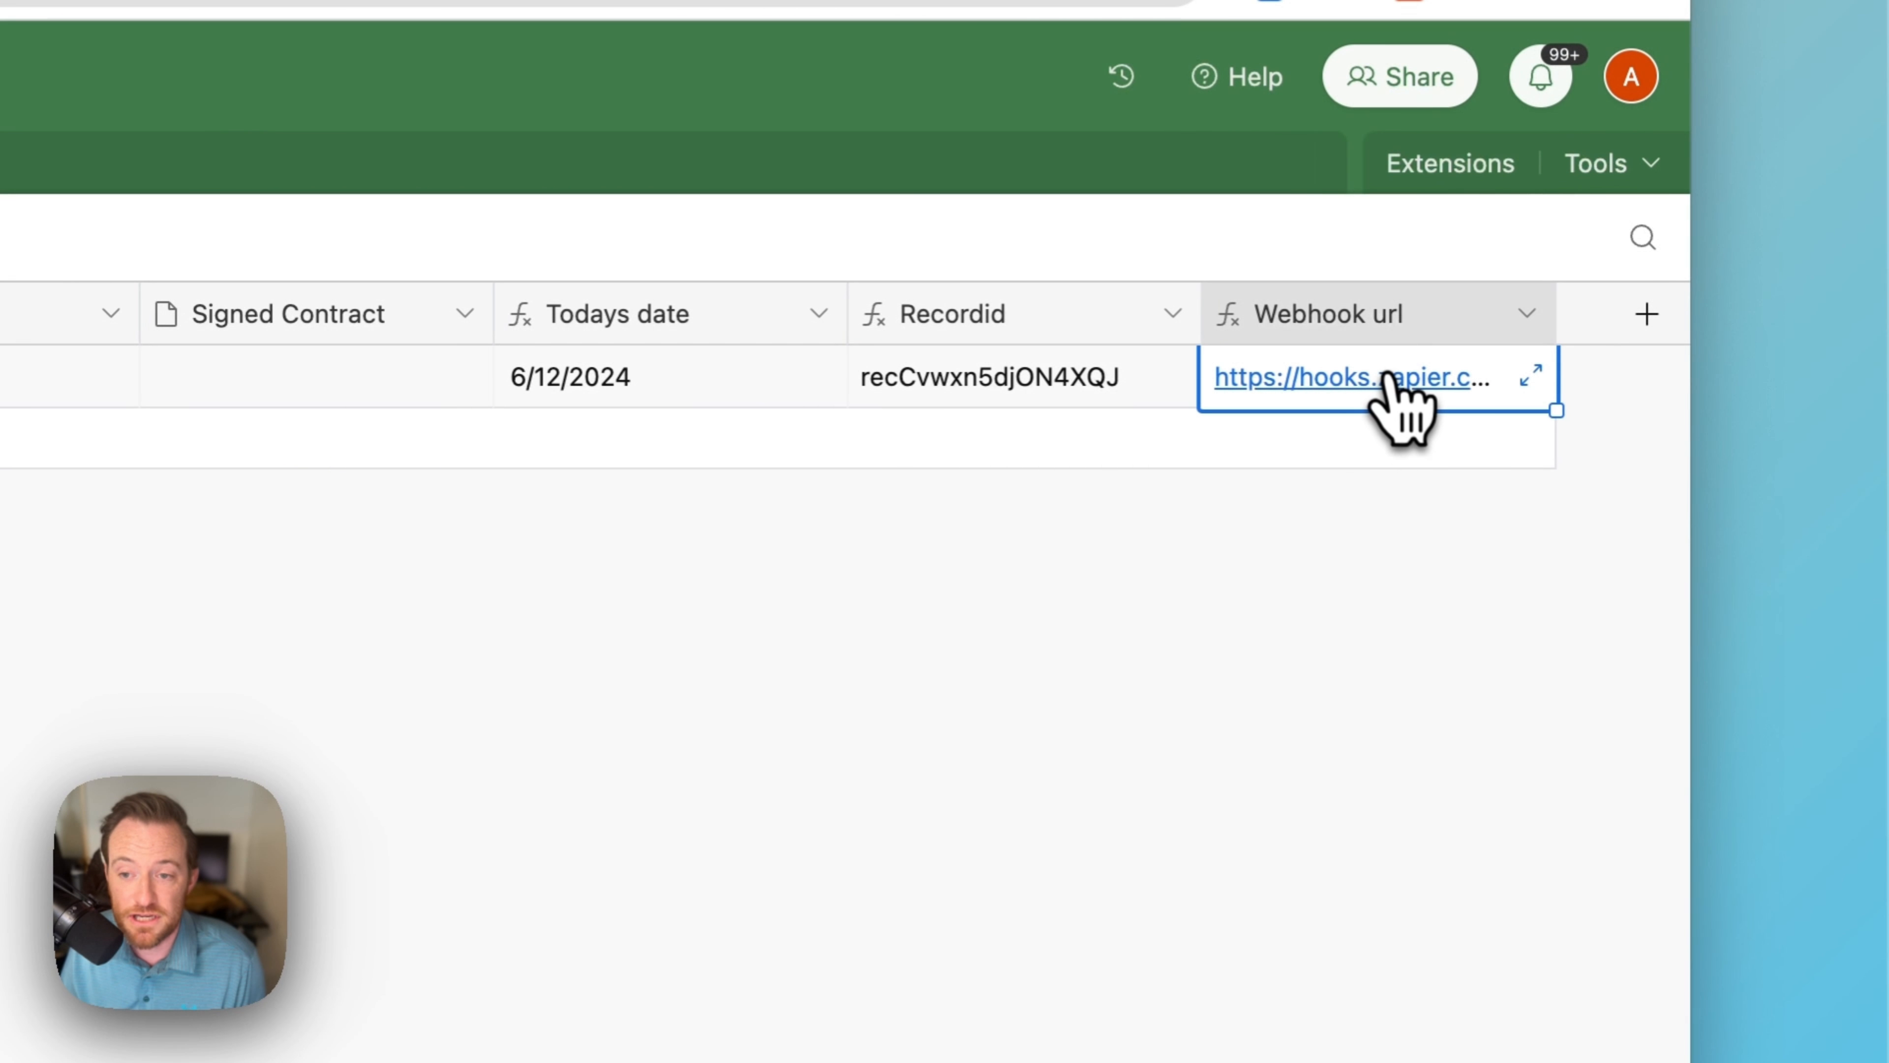
pyautogui.click(1387, 376)
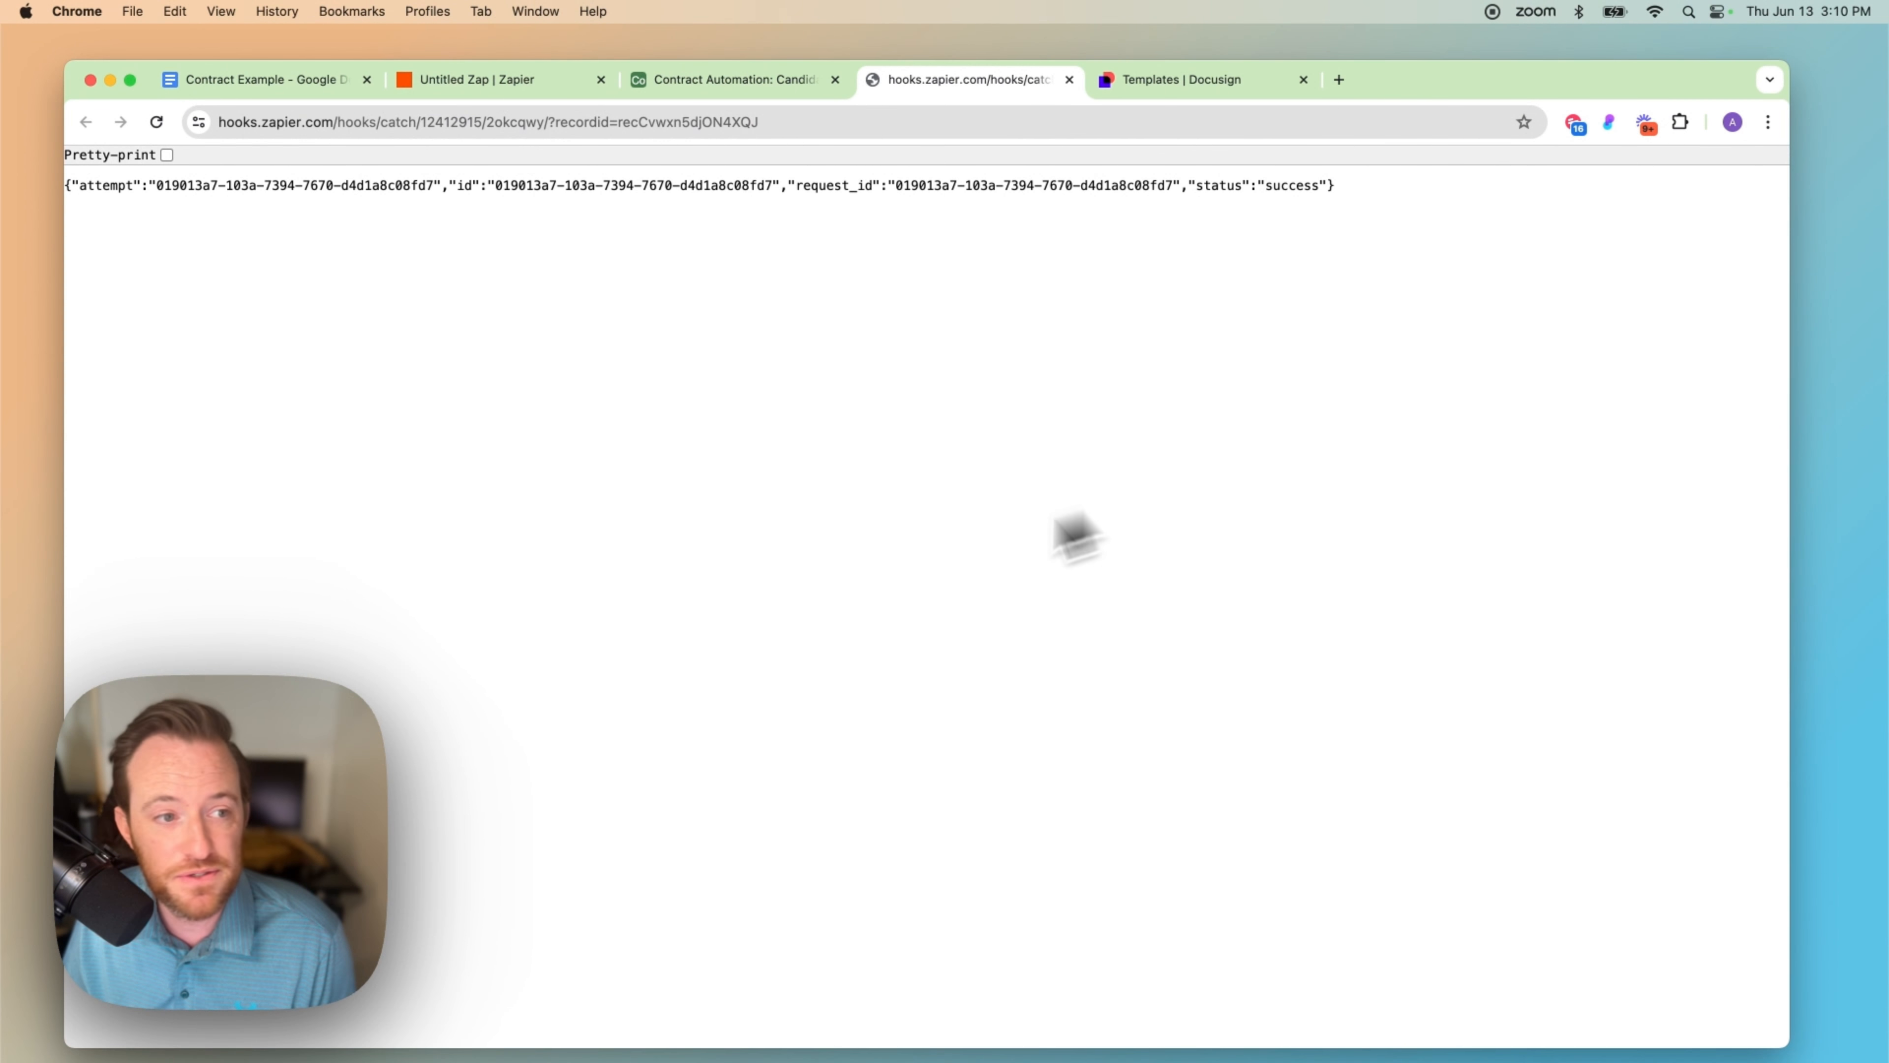
pyautogui.moveTo(95, 186); pyautogui.dragTo(1313, 198)
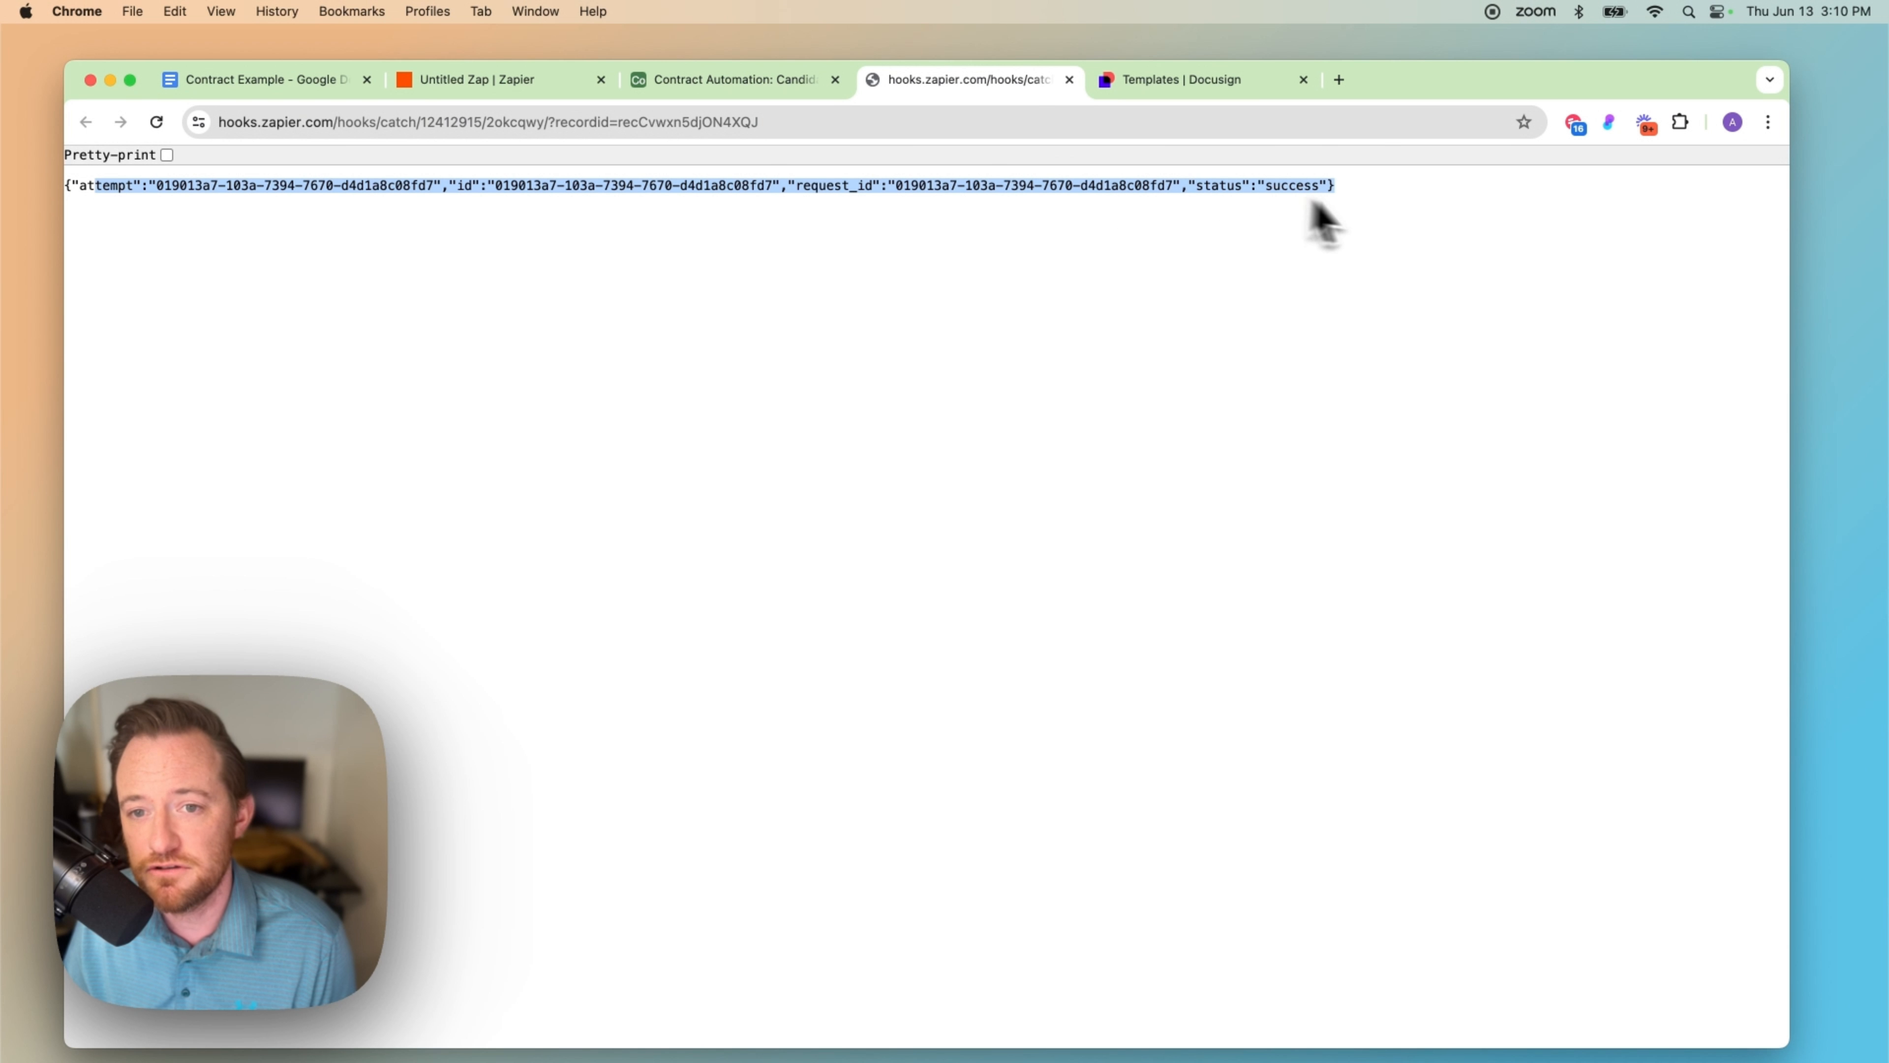
pyautogui.click(1379, 227)
pyautogui.tripleClick(1063, 187)
pyautogui.click(1168, 283)
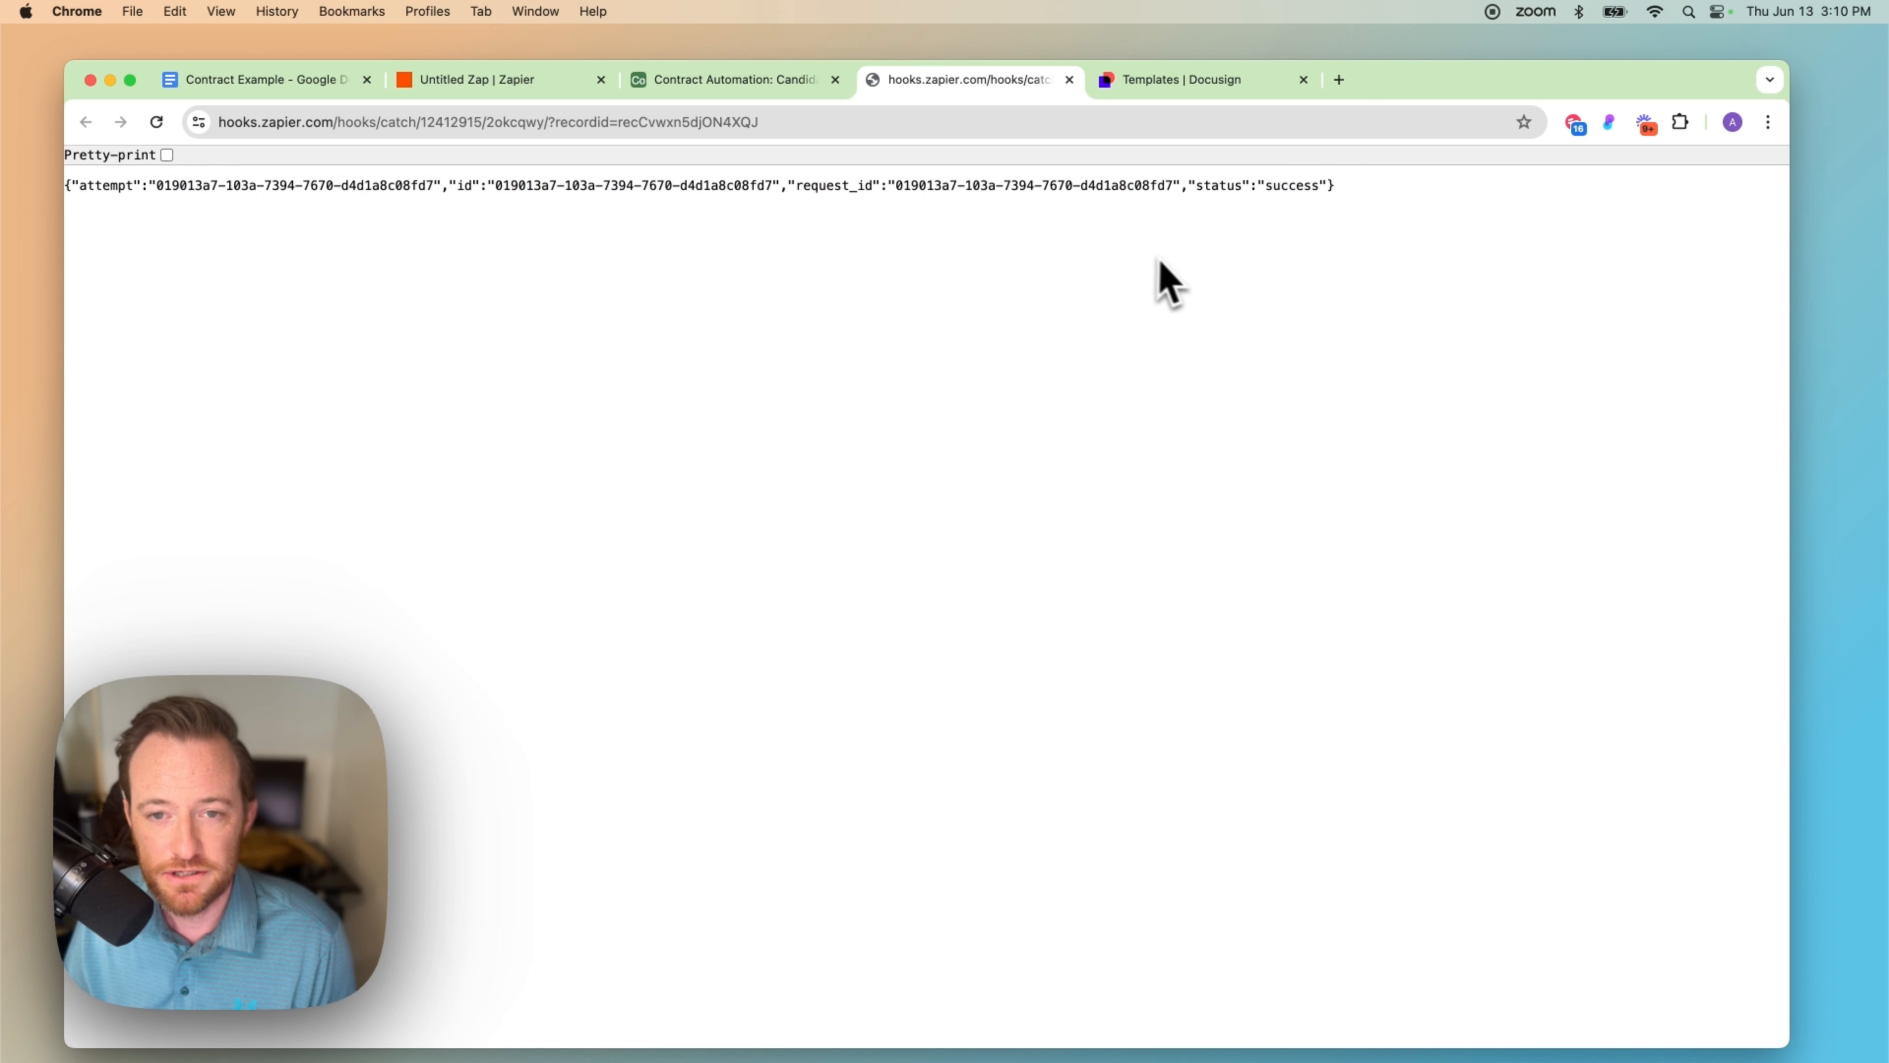
pyautogui.moveTo(1150, 186); pyautogui.dragTo(1333, 188)
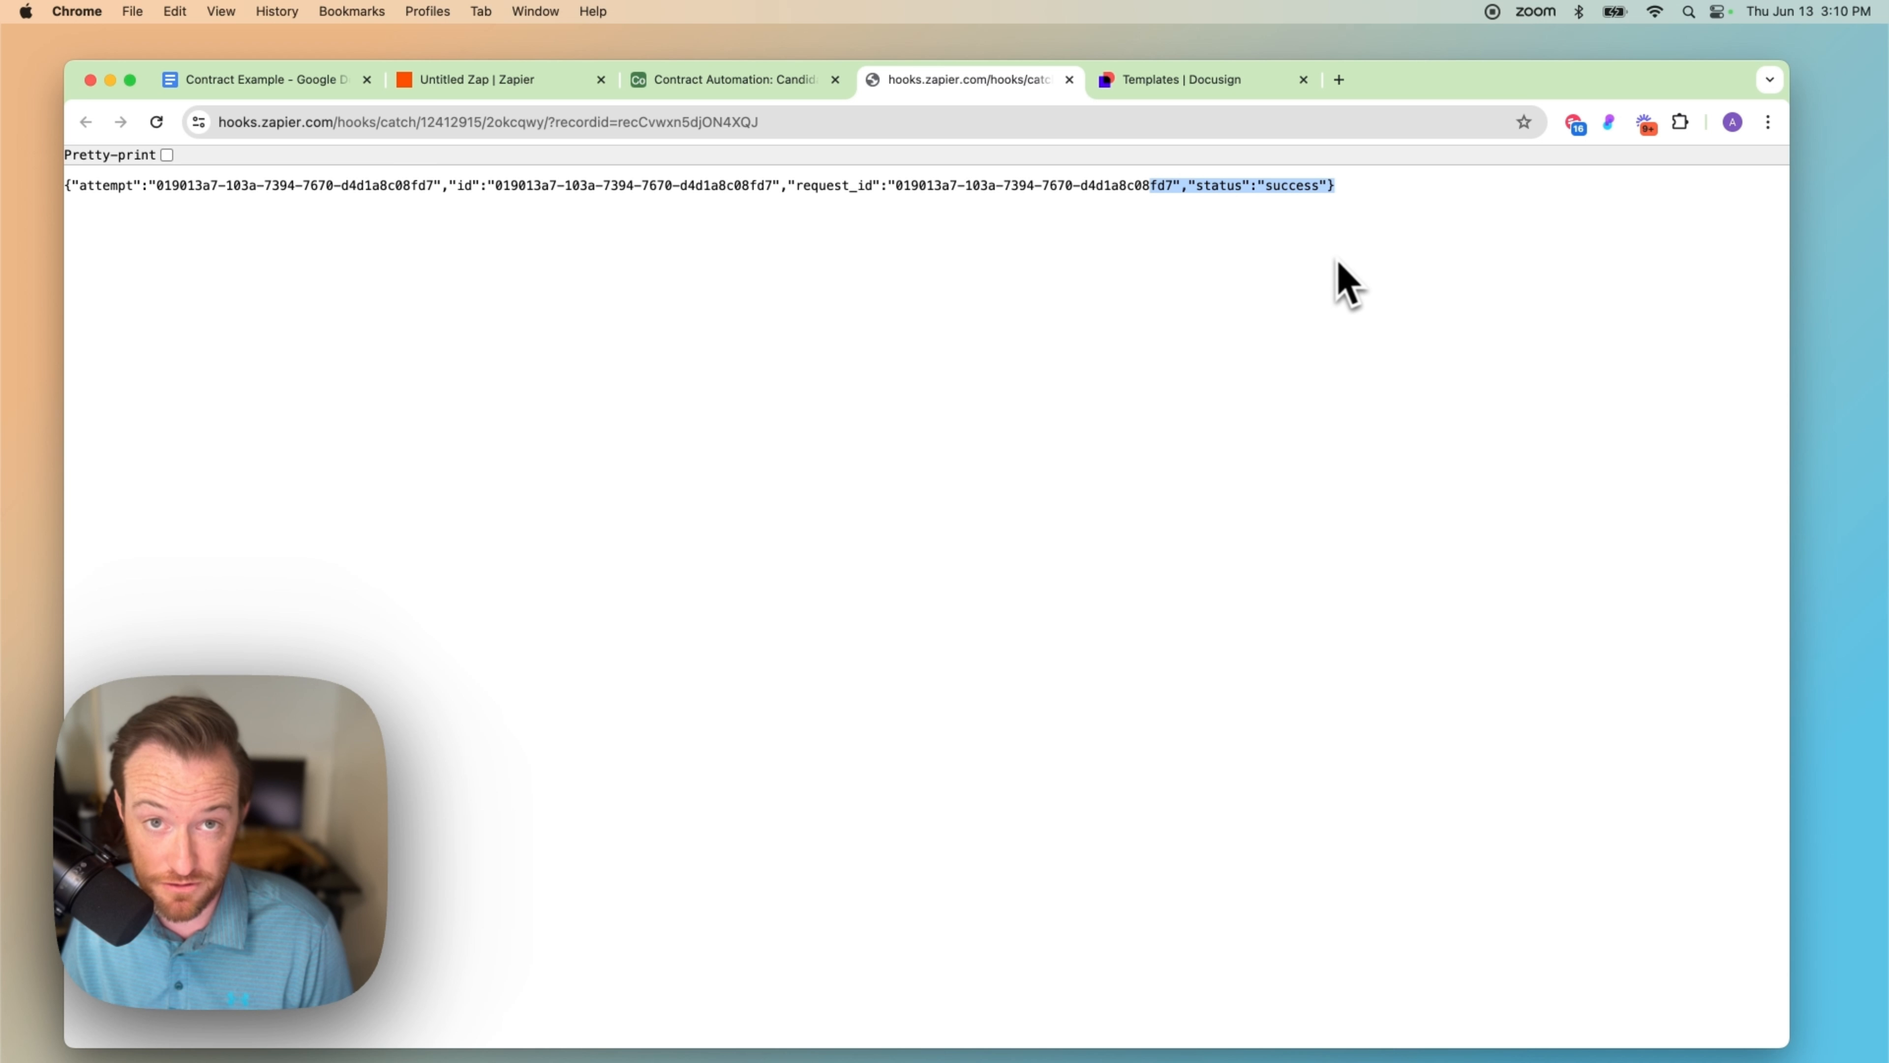
pyautogui.click(483, 83)
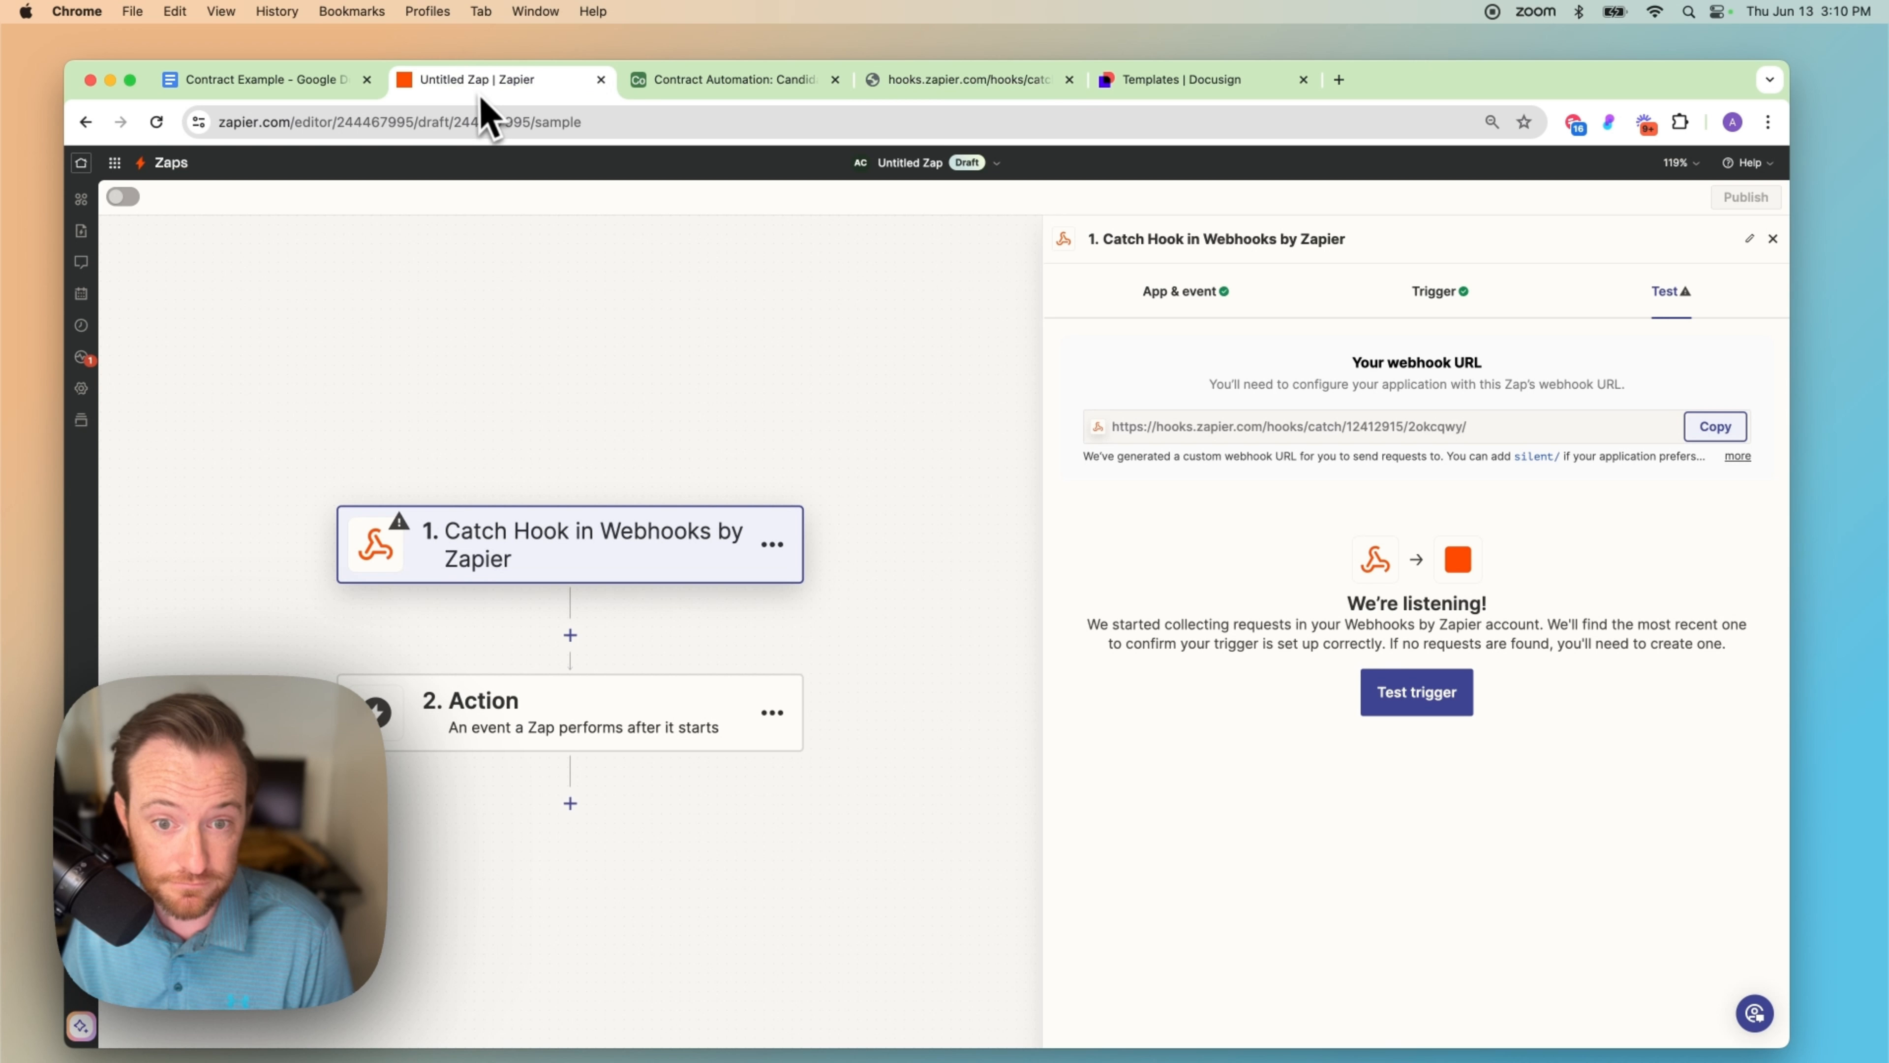
# Step: Test the Catch Hook trigger, check request A's Querystring Recordid, and continue with that record
pyautogui.click(1413, 699)
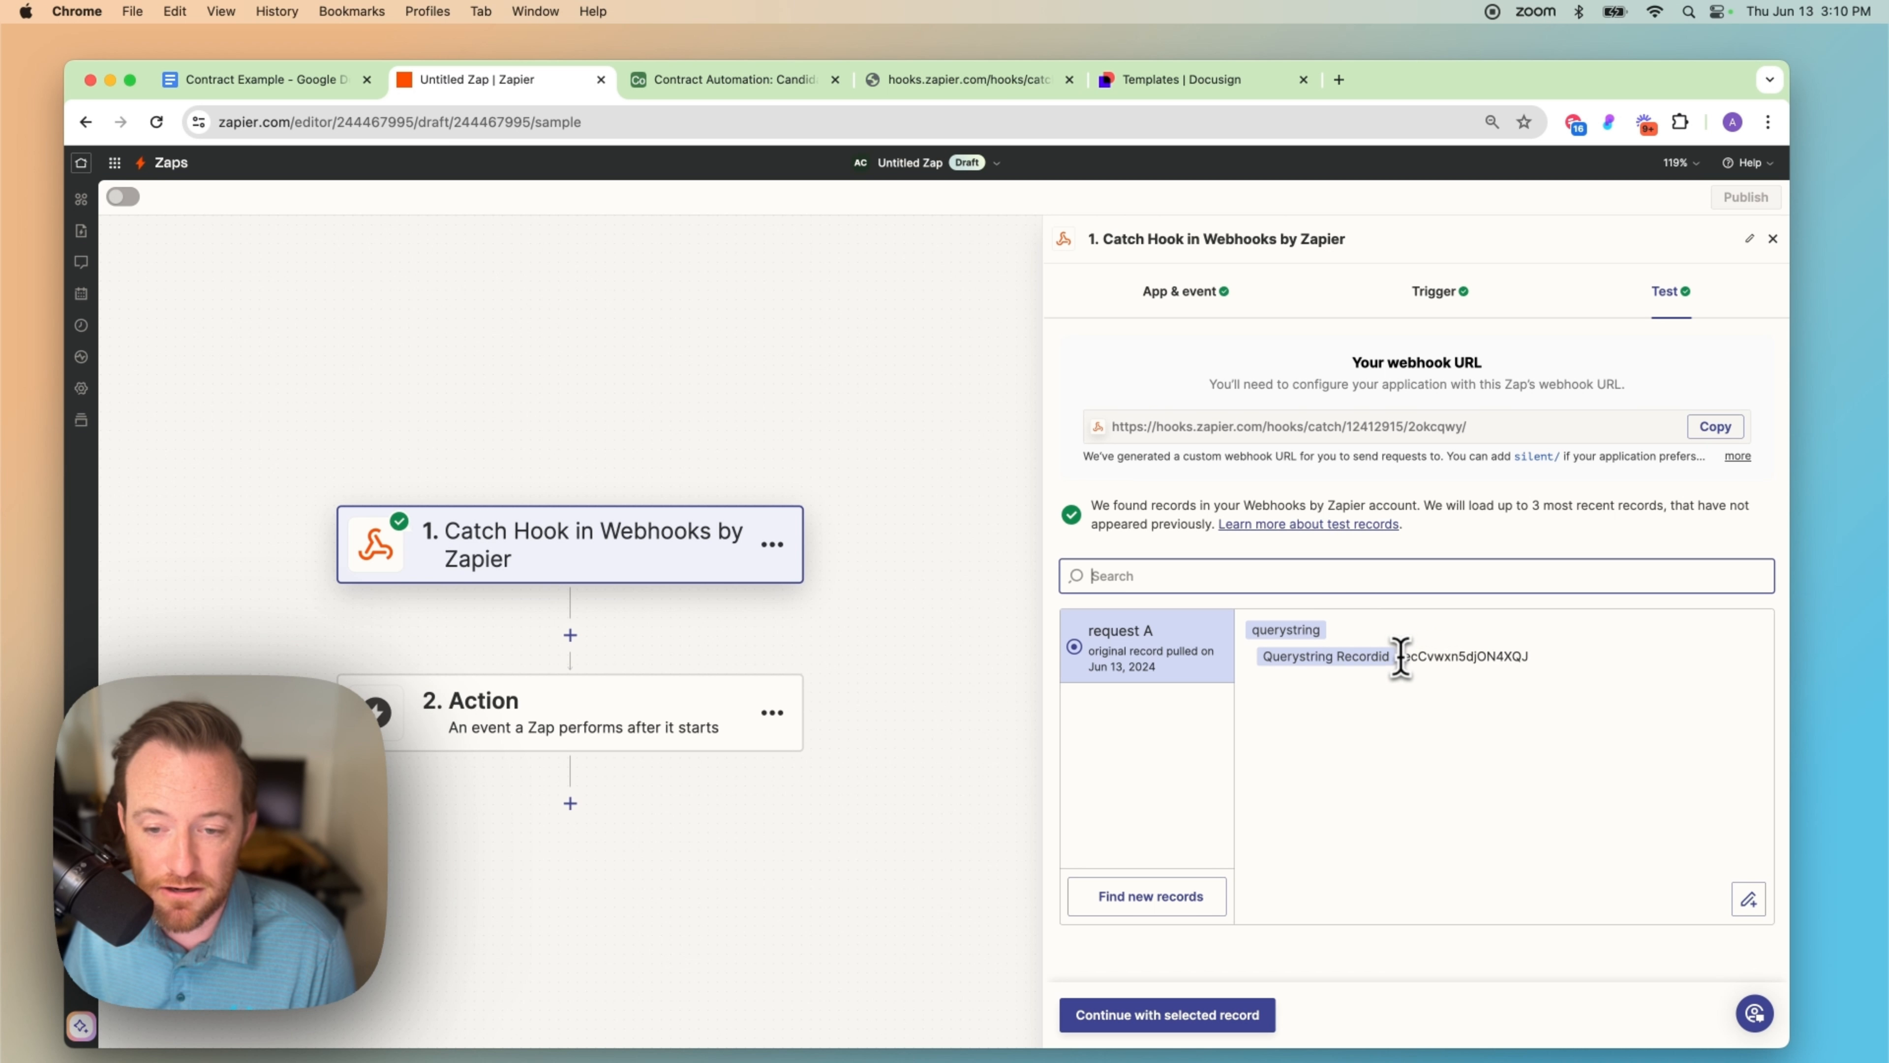
pyautogui.moveTo(1400, 656); pyautogui.dragTo(1534, 677)
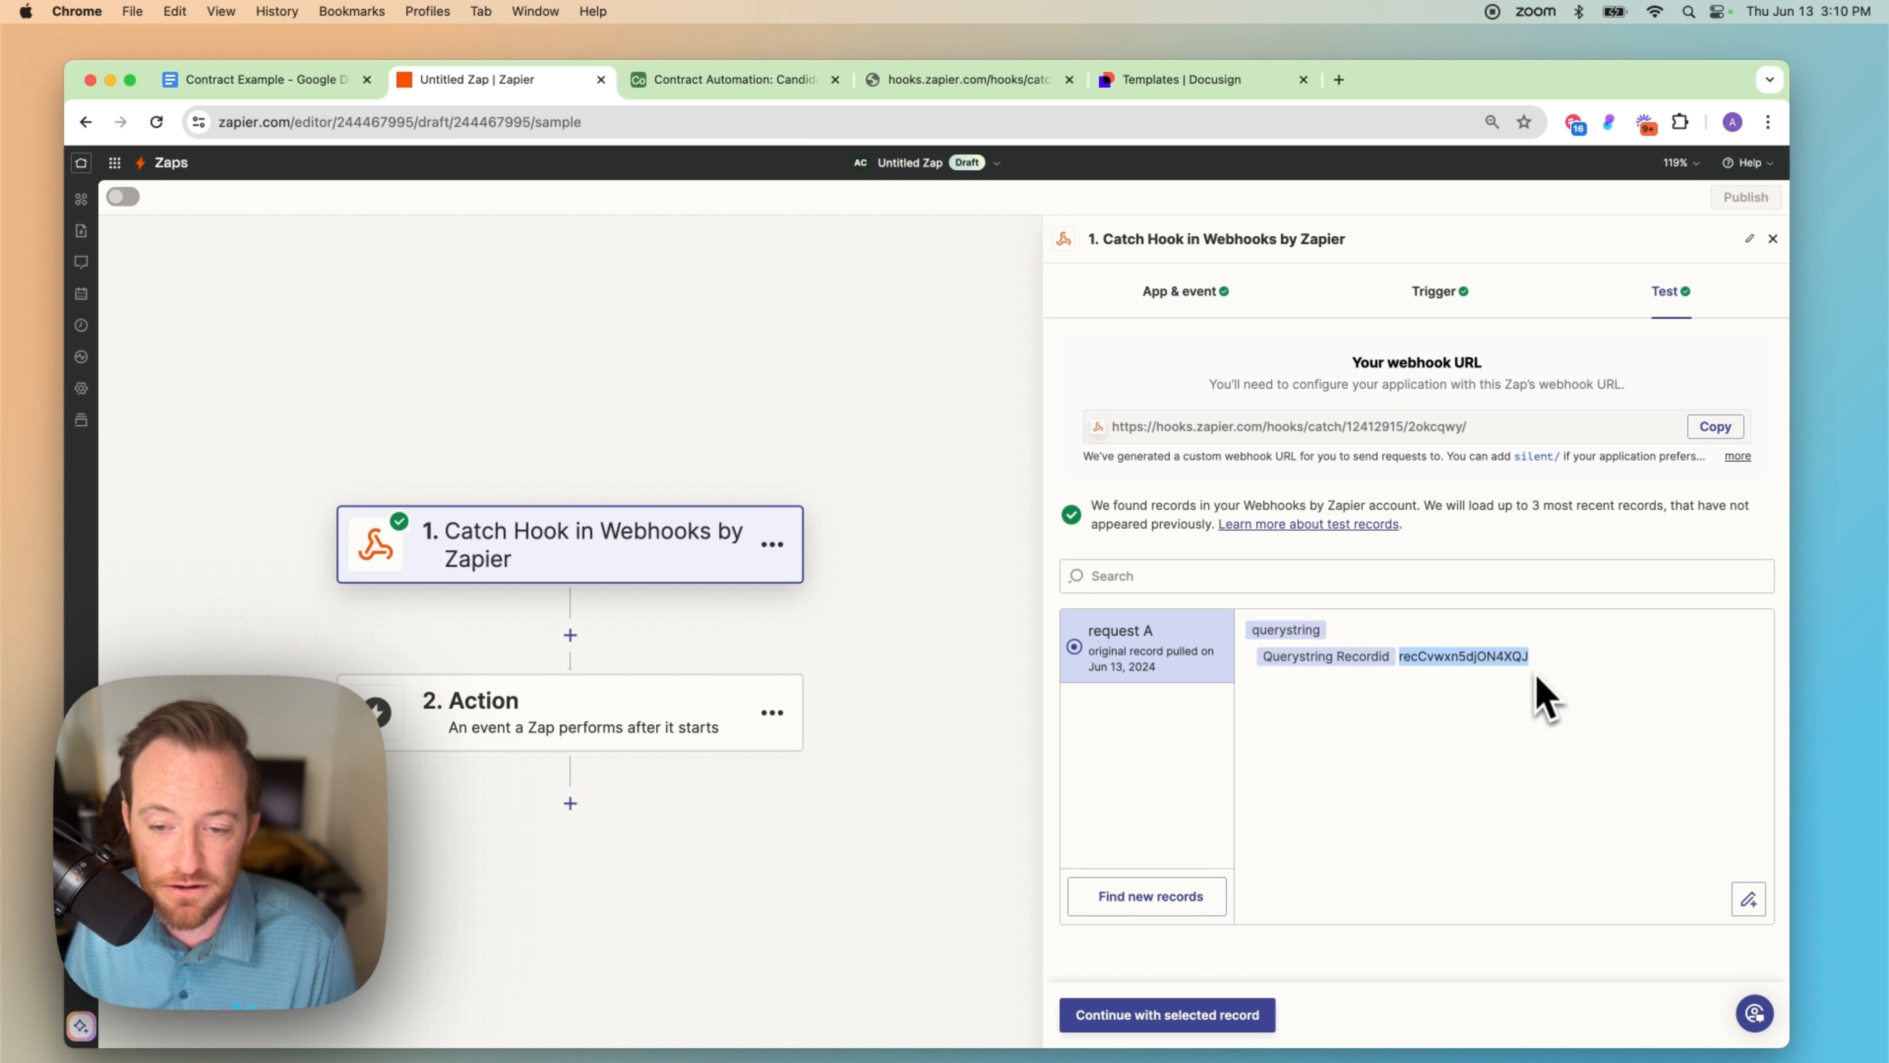
pyautogui.moveTo(1400, 656); pyautogui.dragTo(1411, 661)
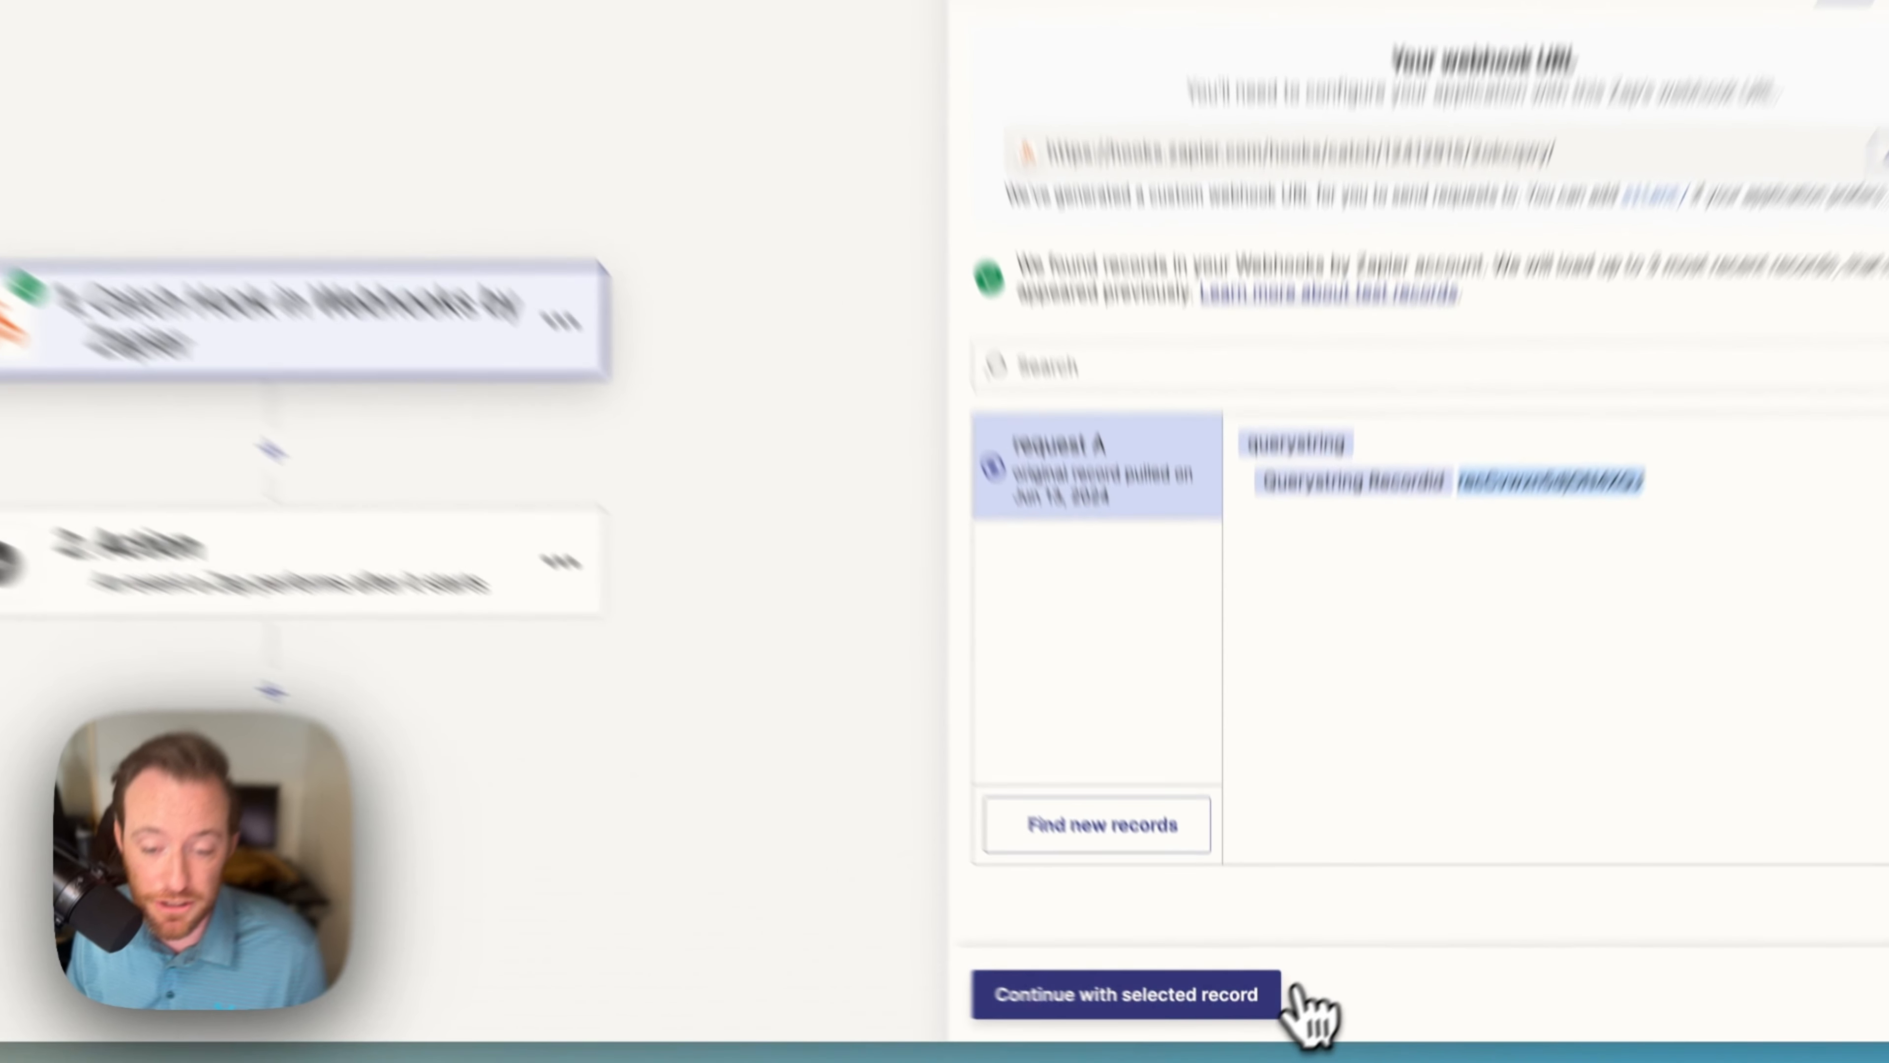
pyautogui.click(1264, 1015)
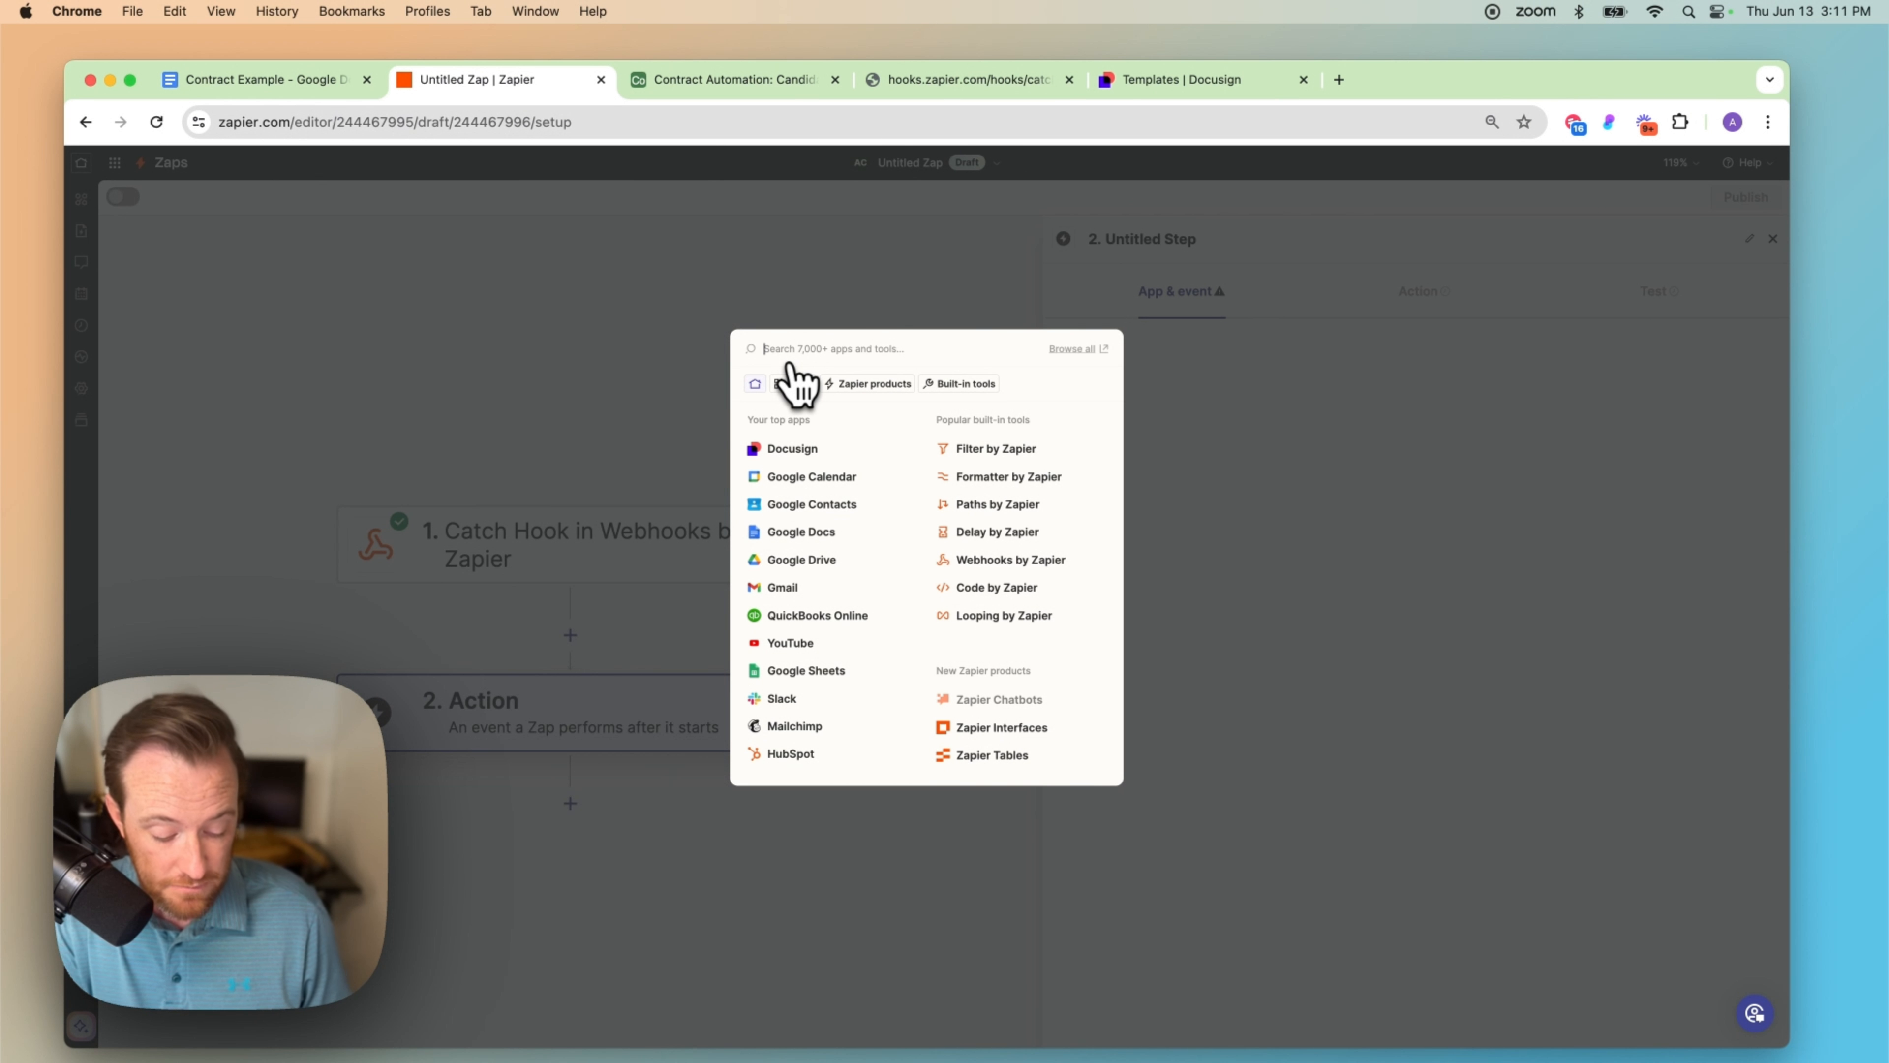
# Step: Make the action Airtable Find Record using the first connected Airtable account
pyautogui.write('airta')
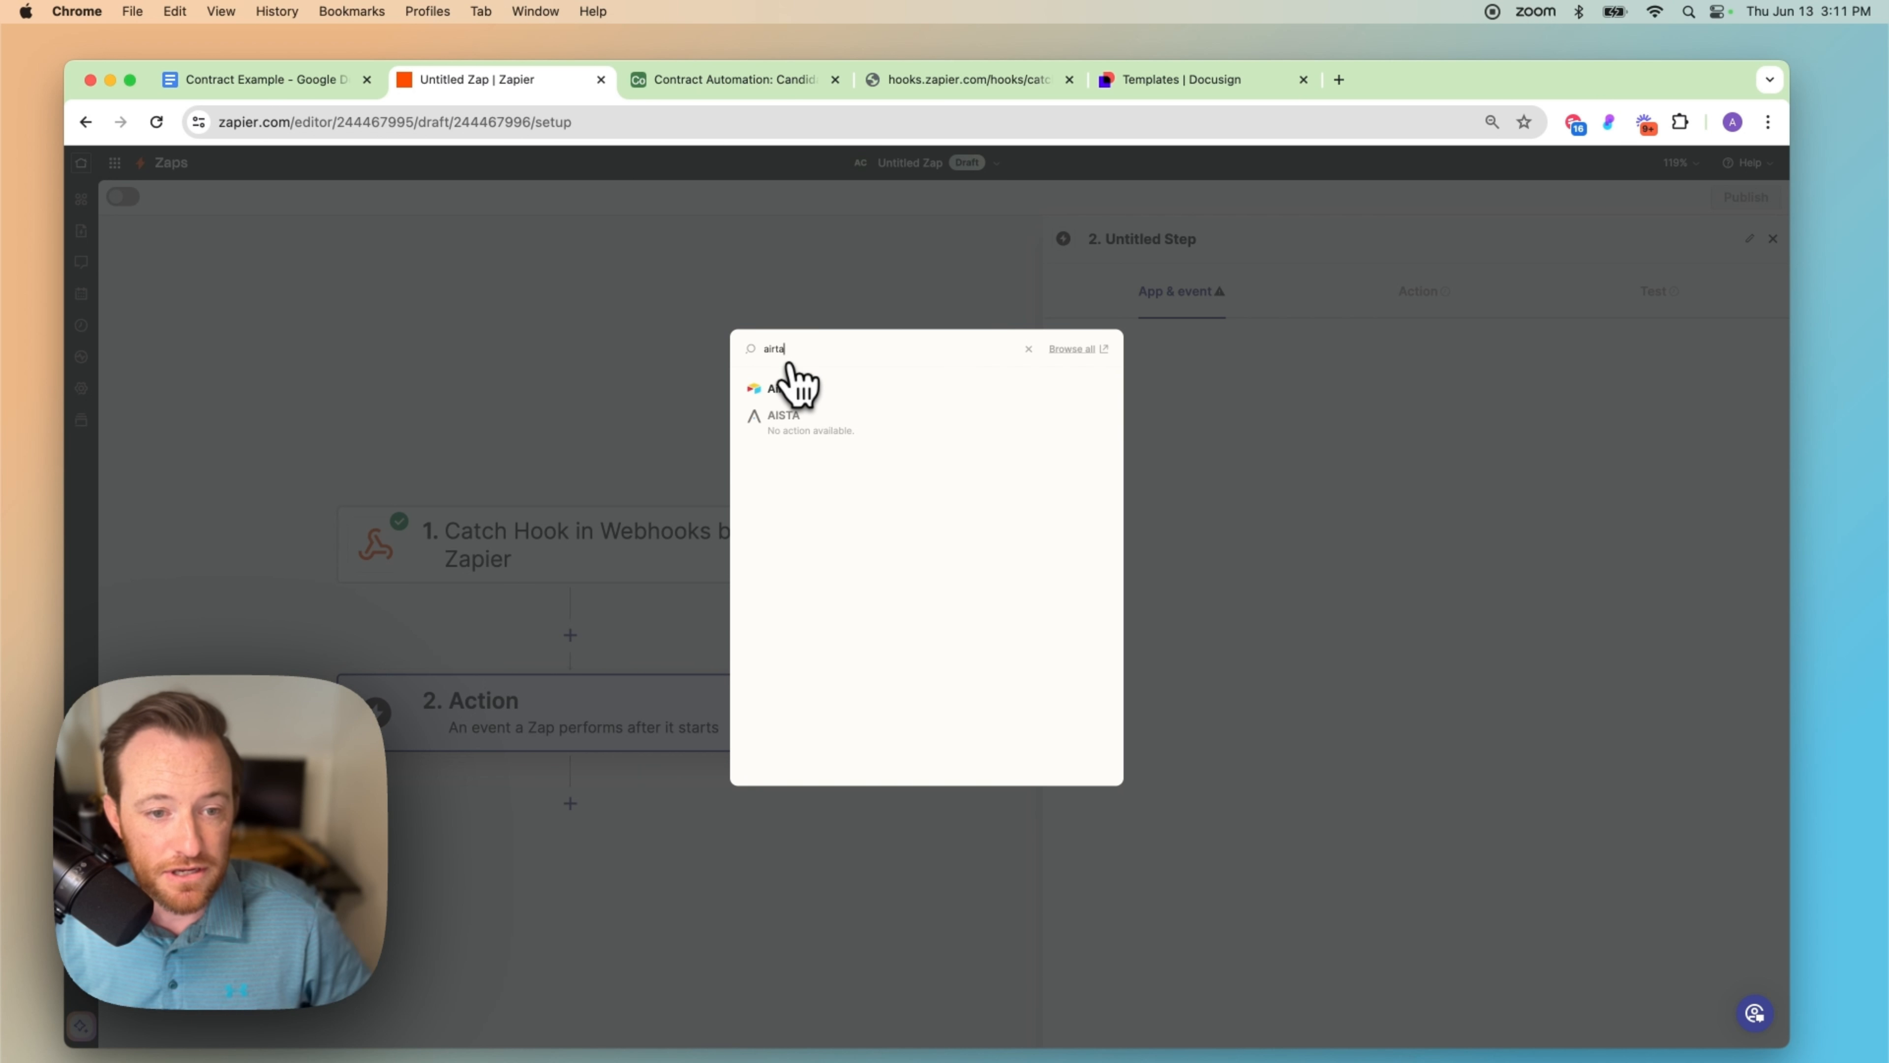
pyautogui.click(784, 388)
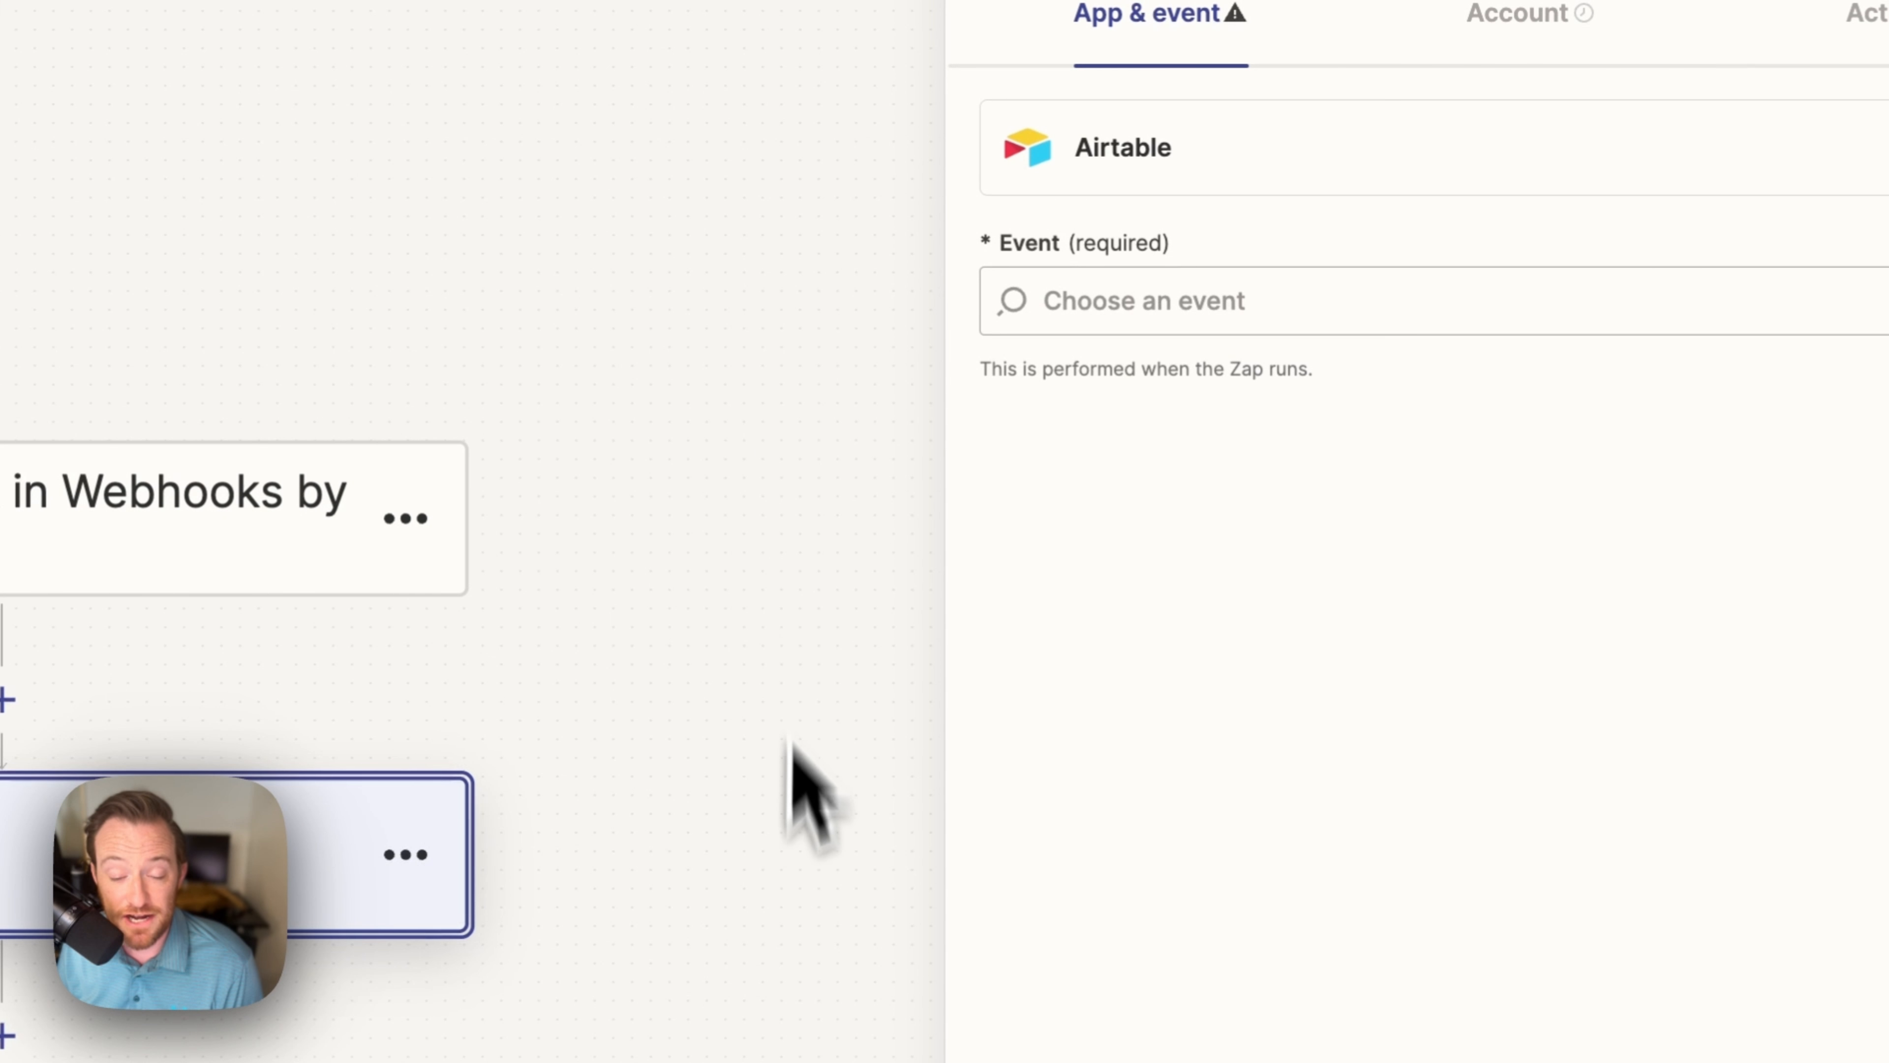
pyautogui.click(1222, 328)
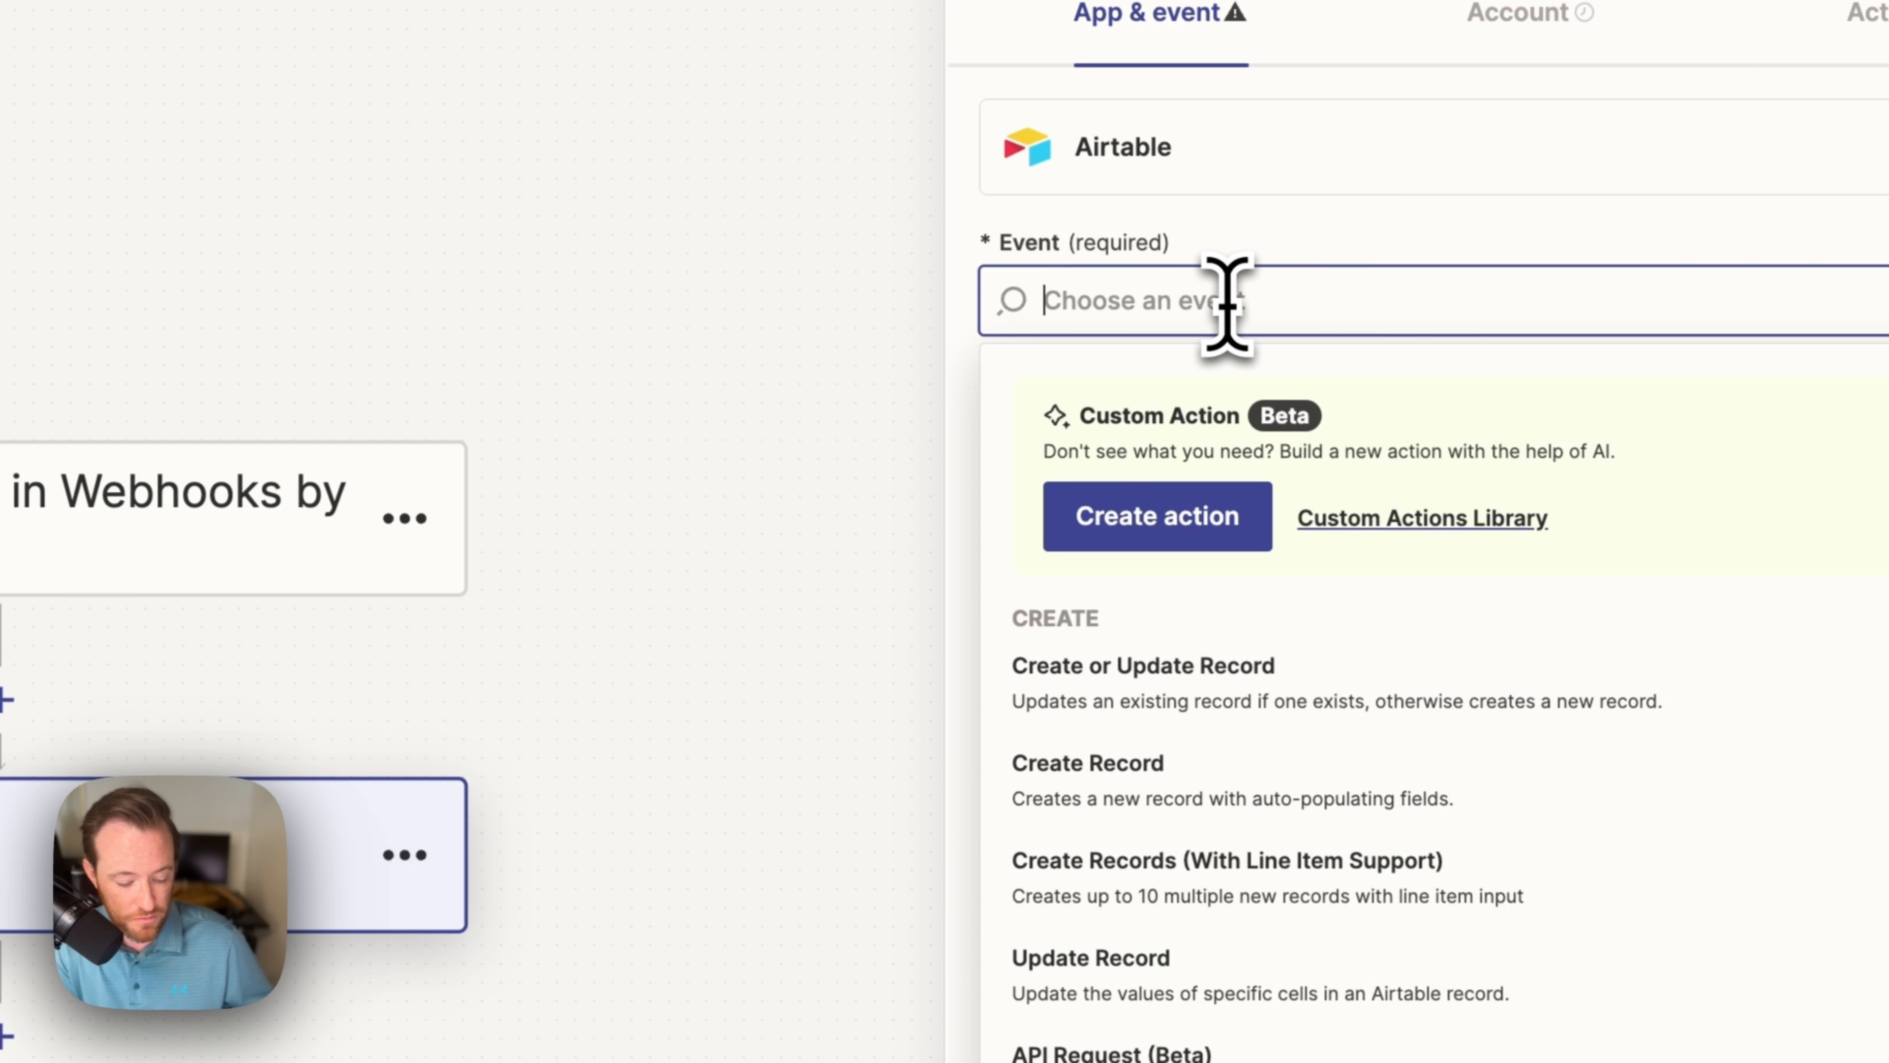
pyautogui.write('find')
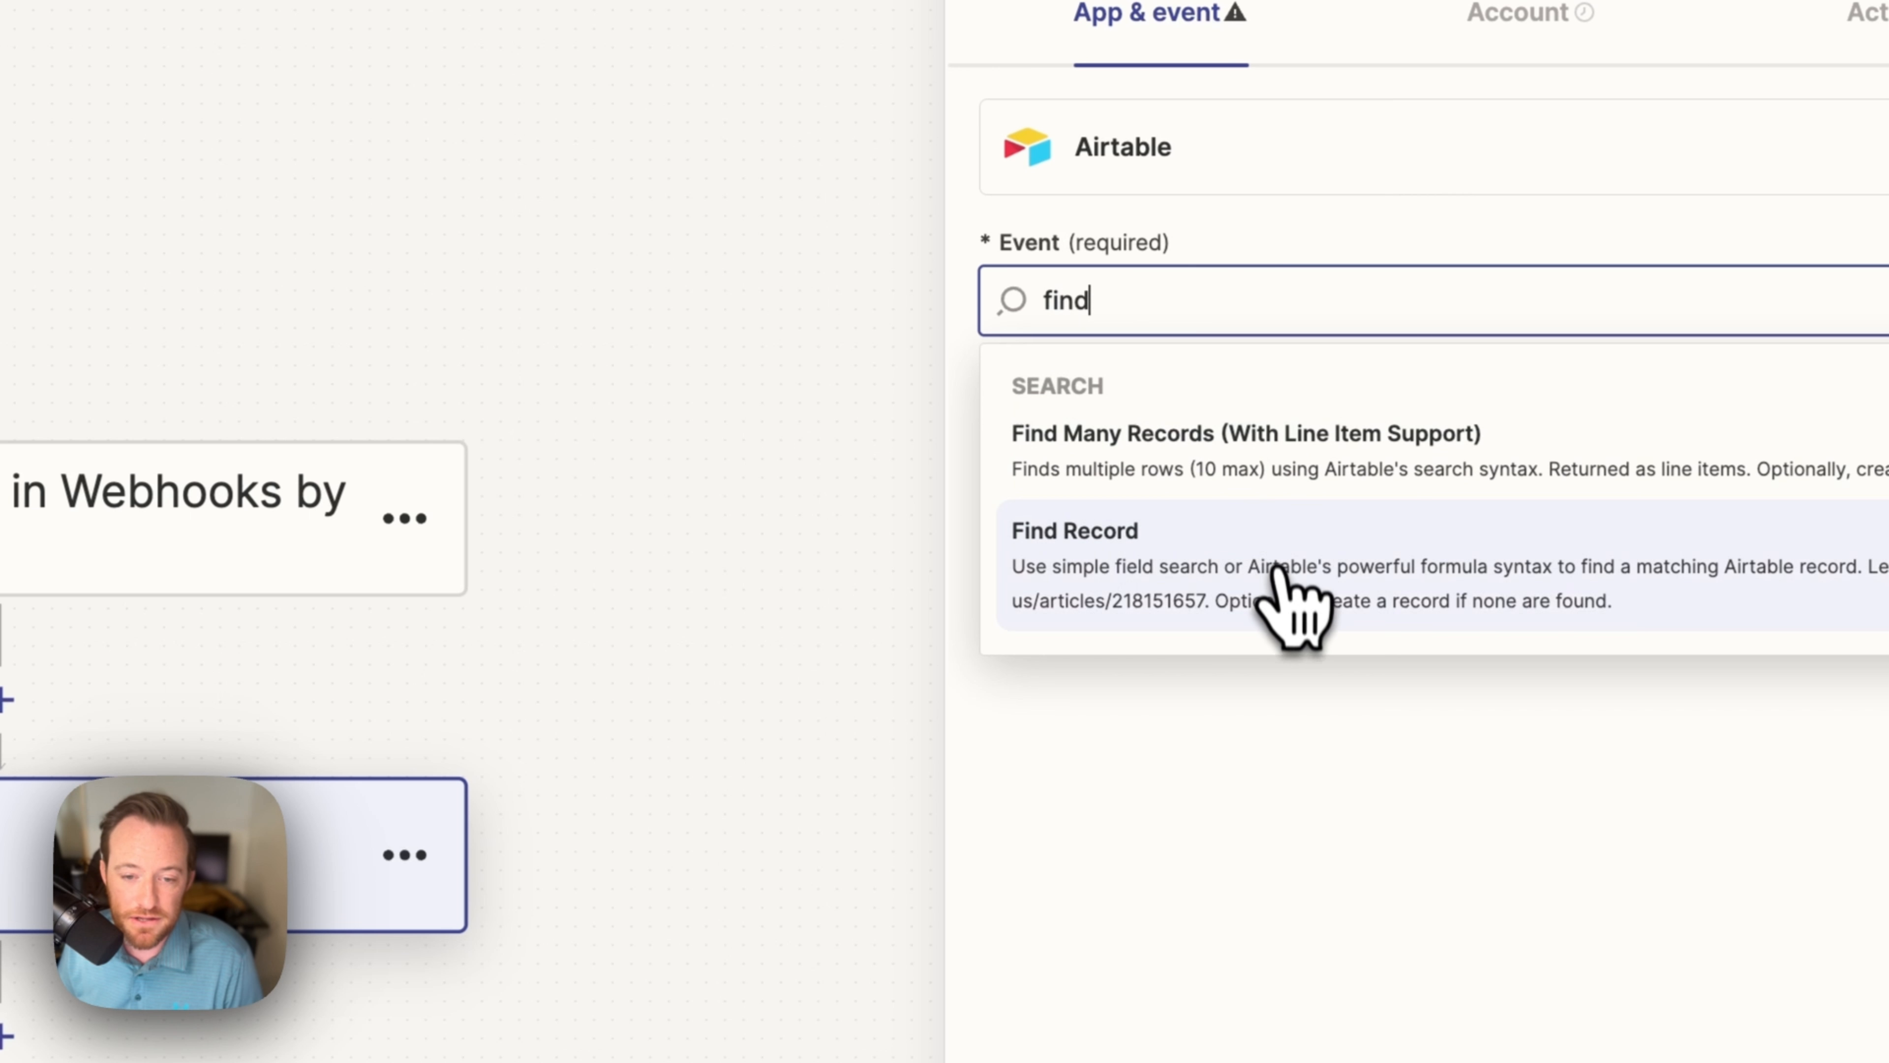
pyautogui.click(1283, 584)
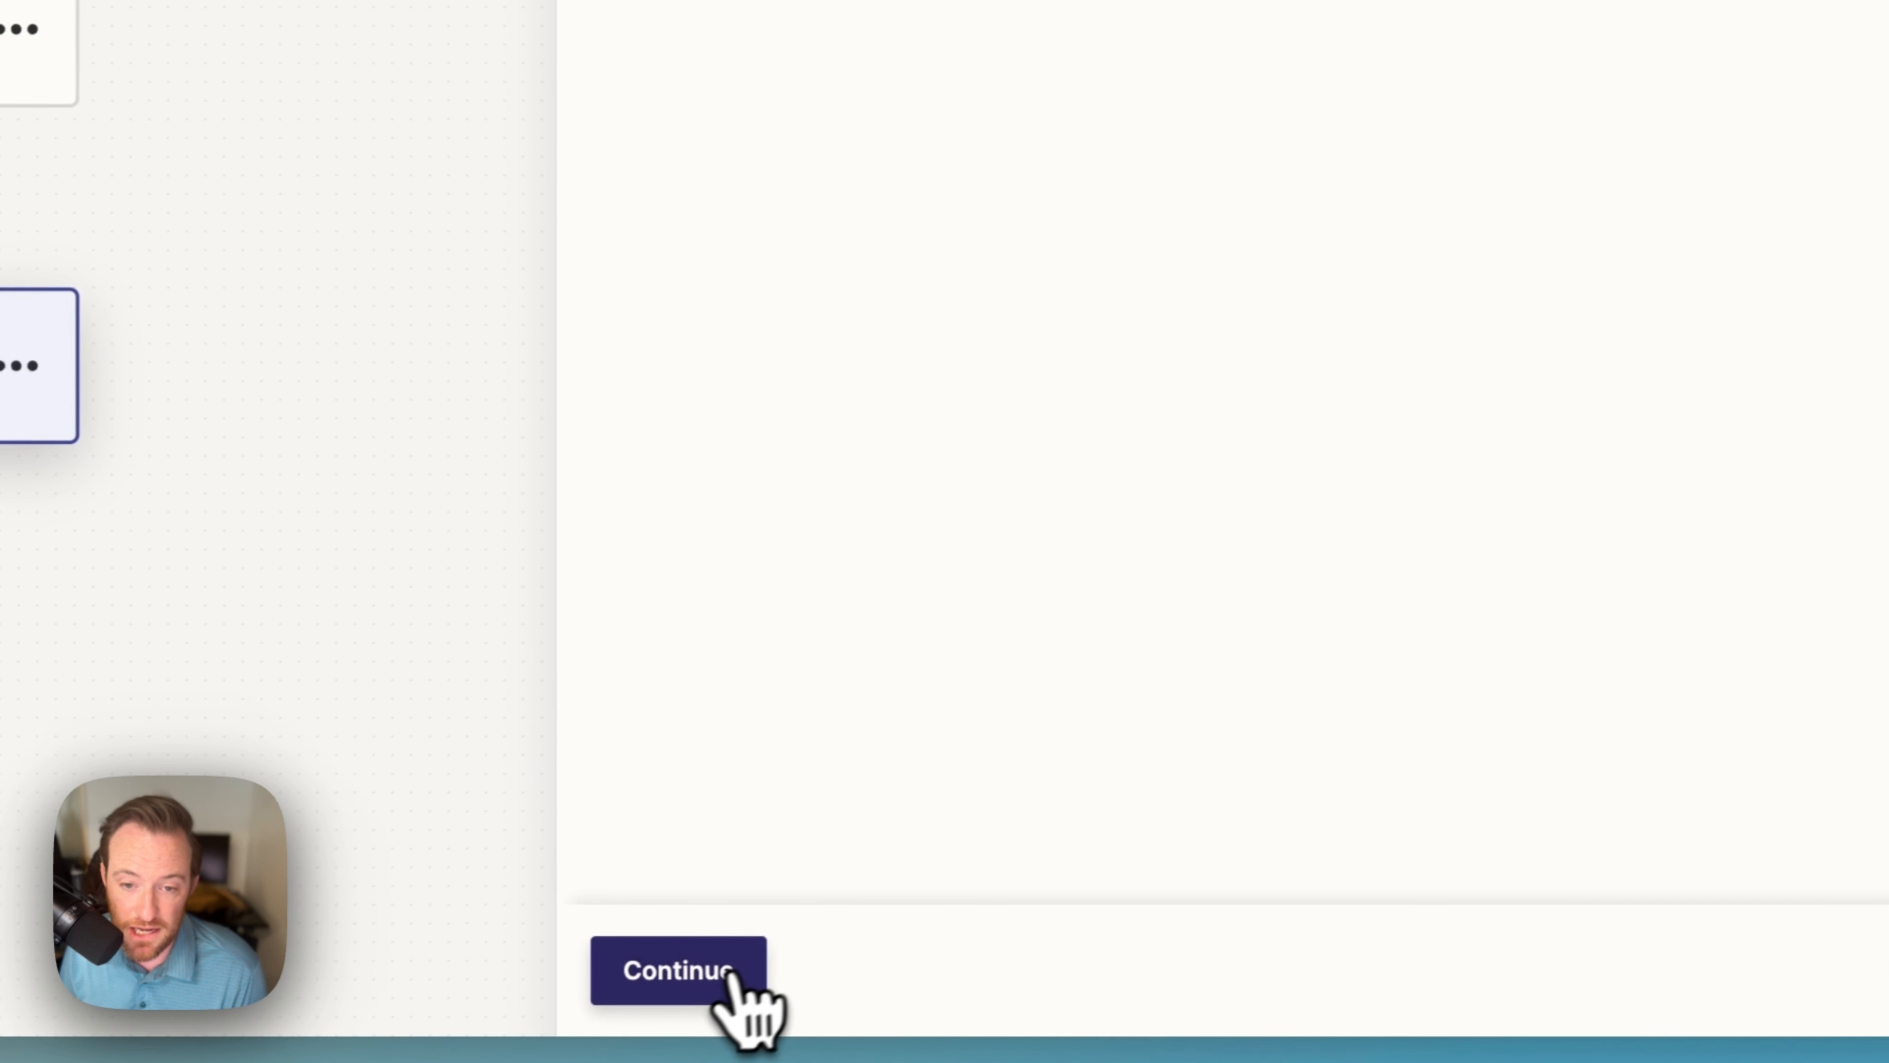
pyautogui.click(737, 1006)
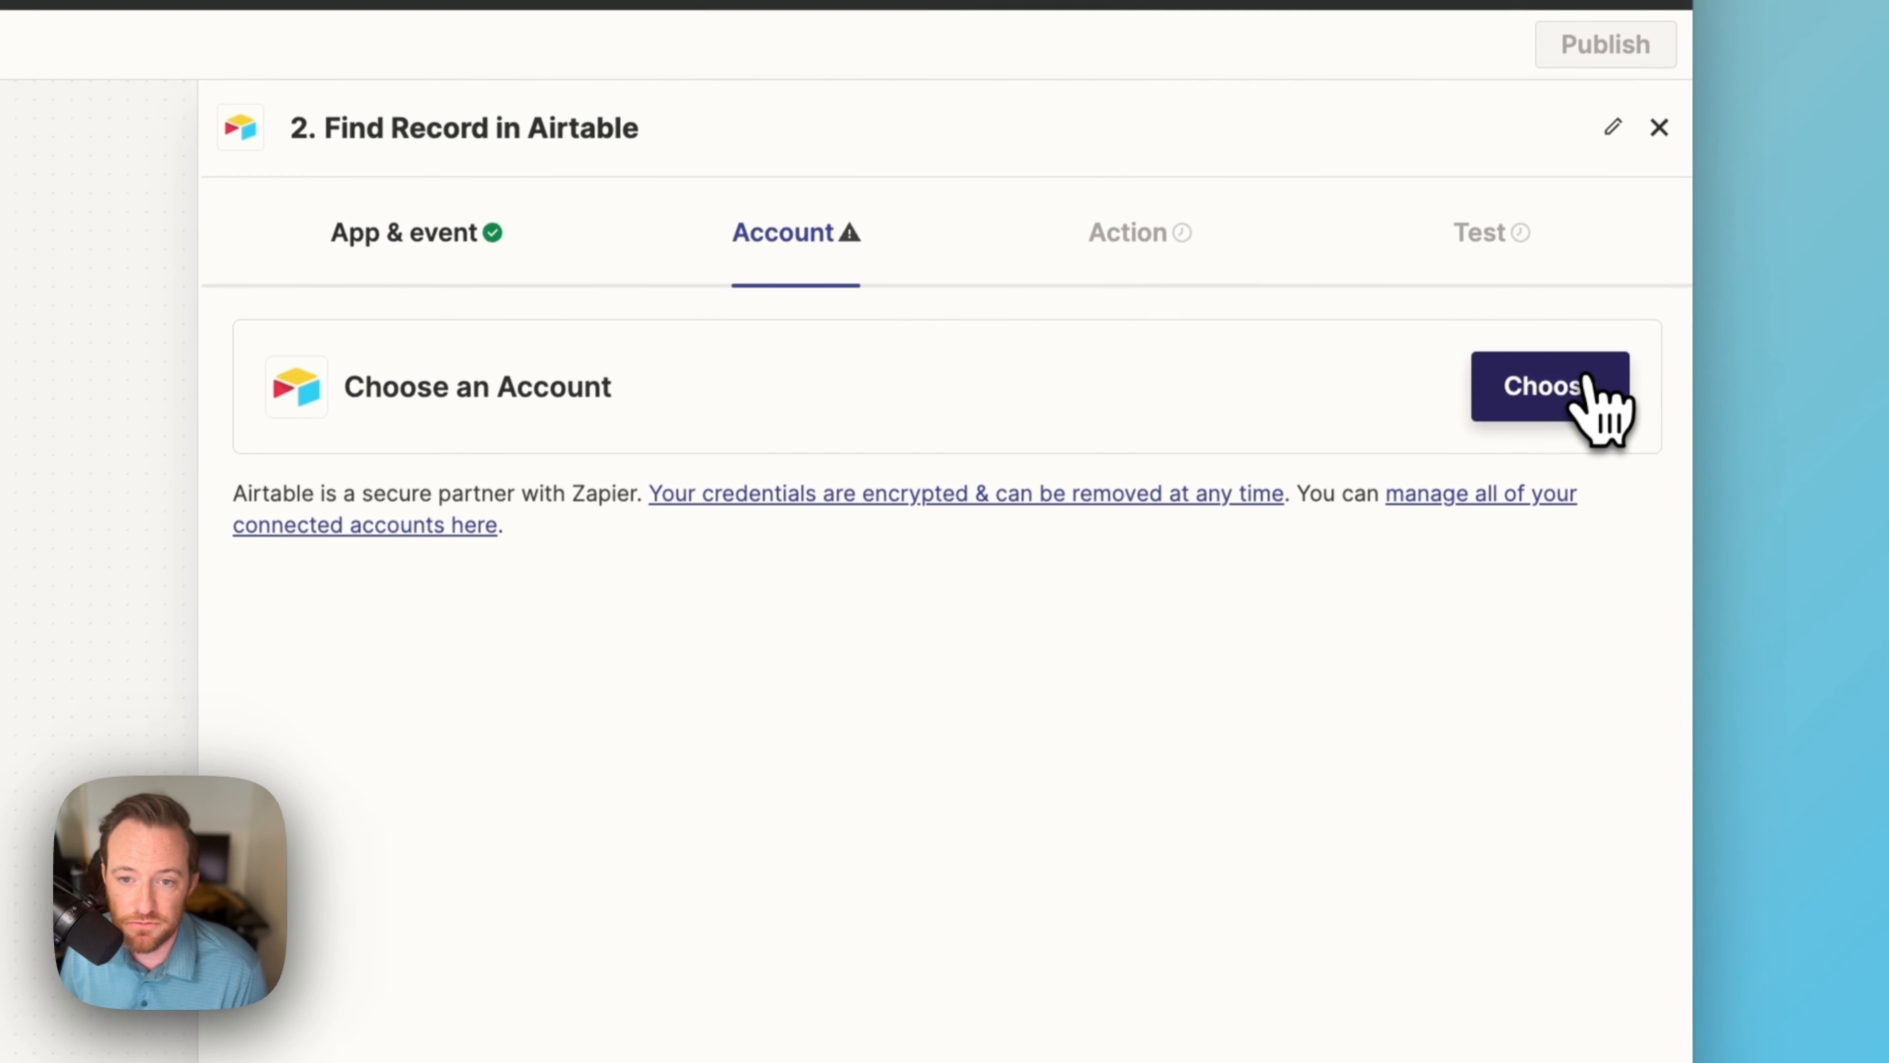
pyautogui.click(1589, 378)
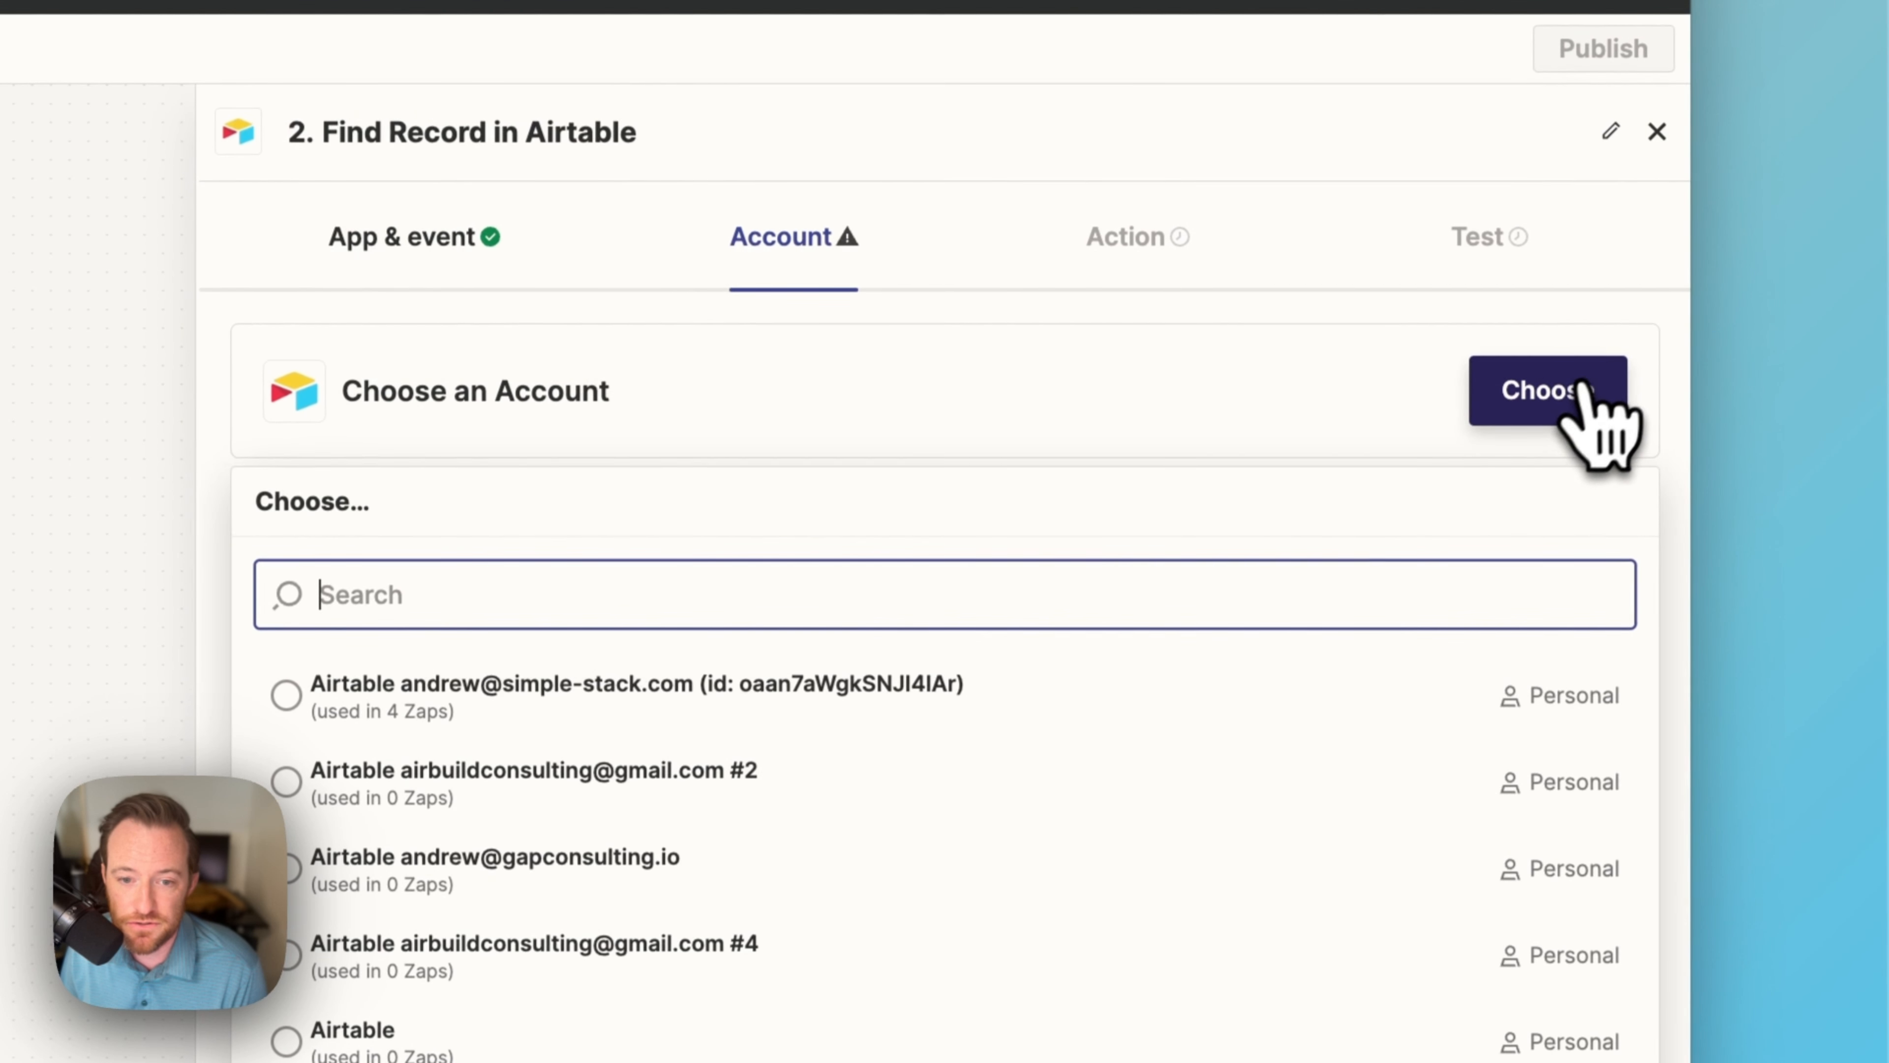
pyautogui.click(779, 729)
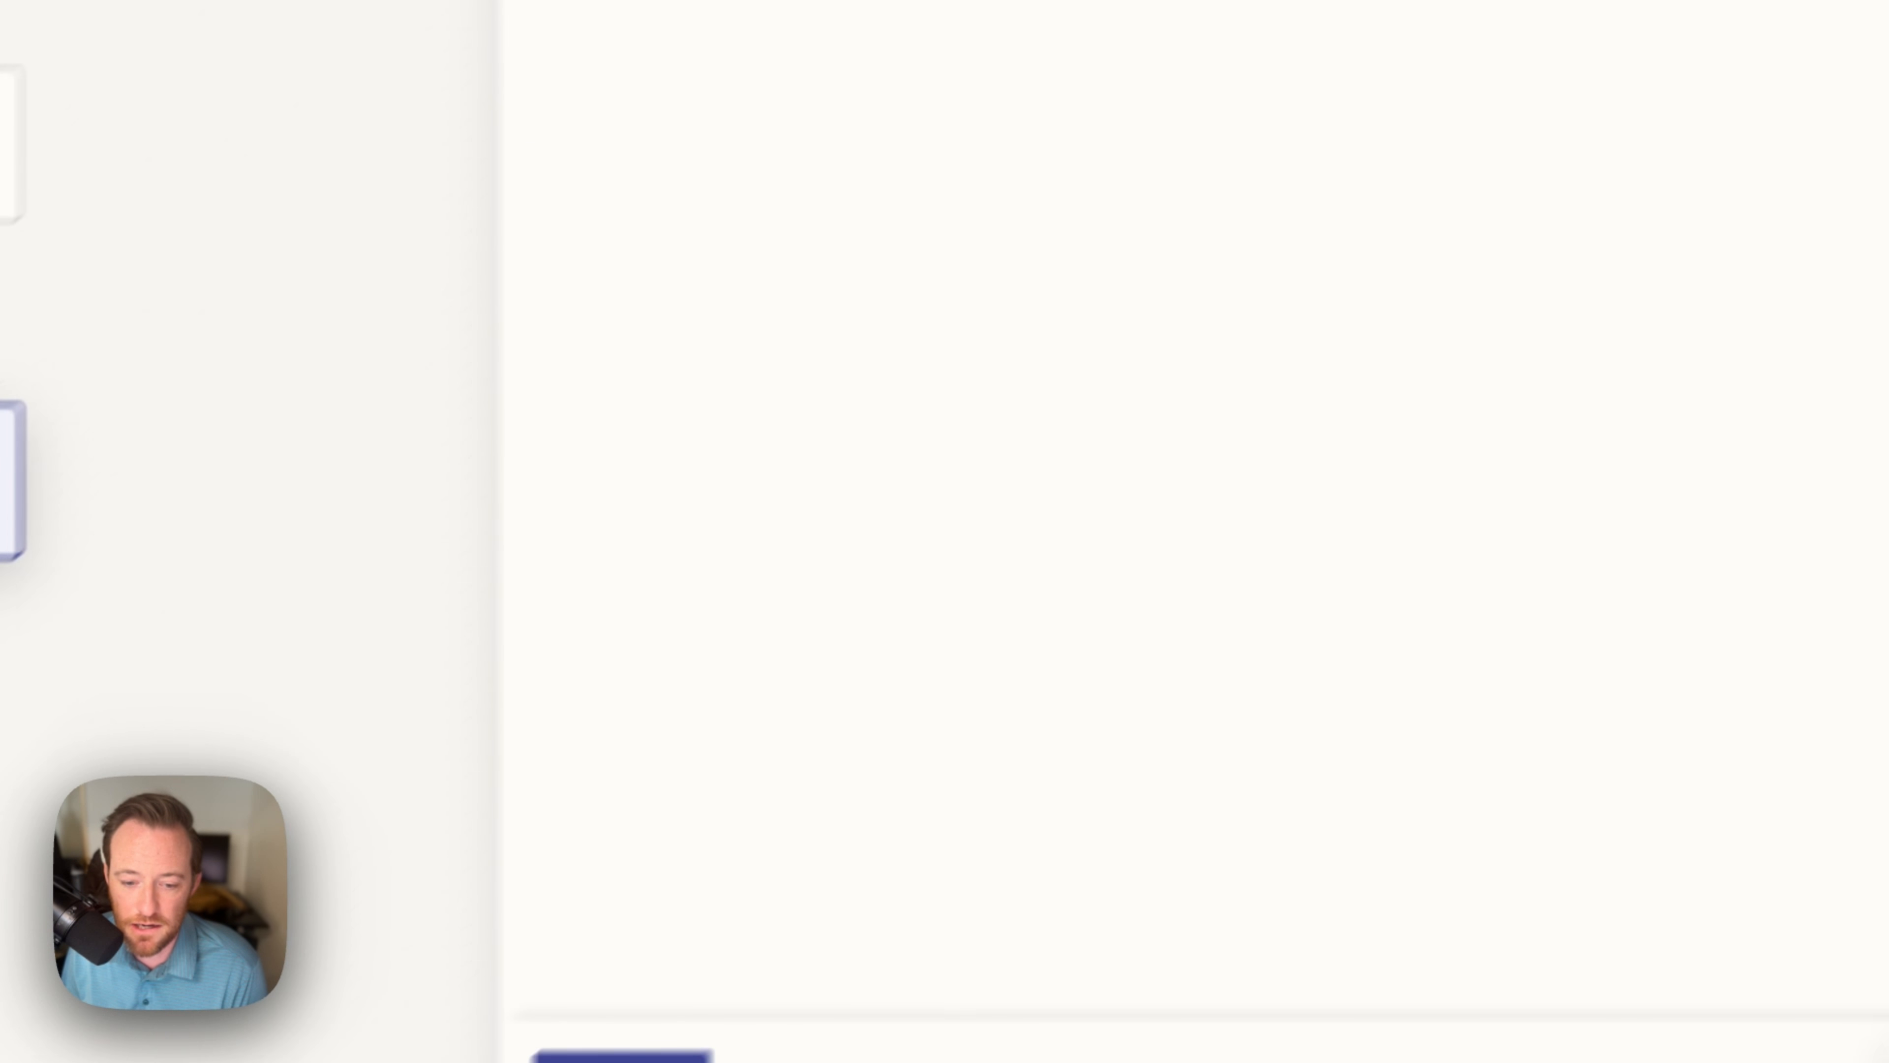
pyautogui.click(732, 987)
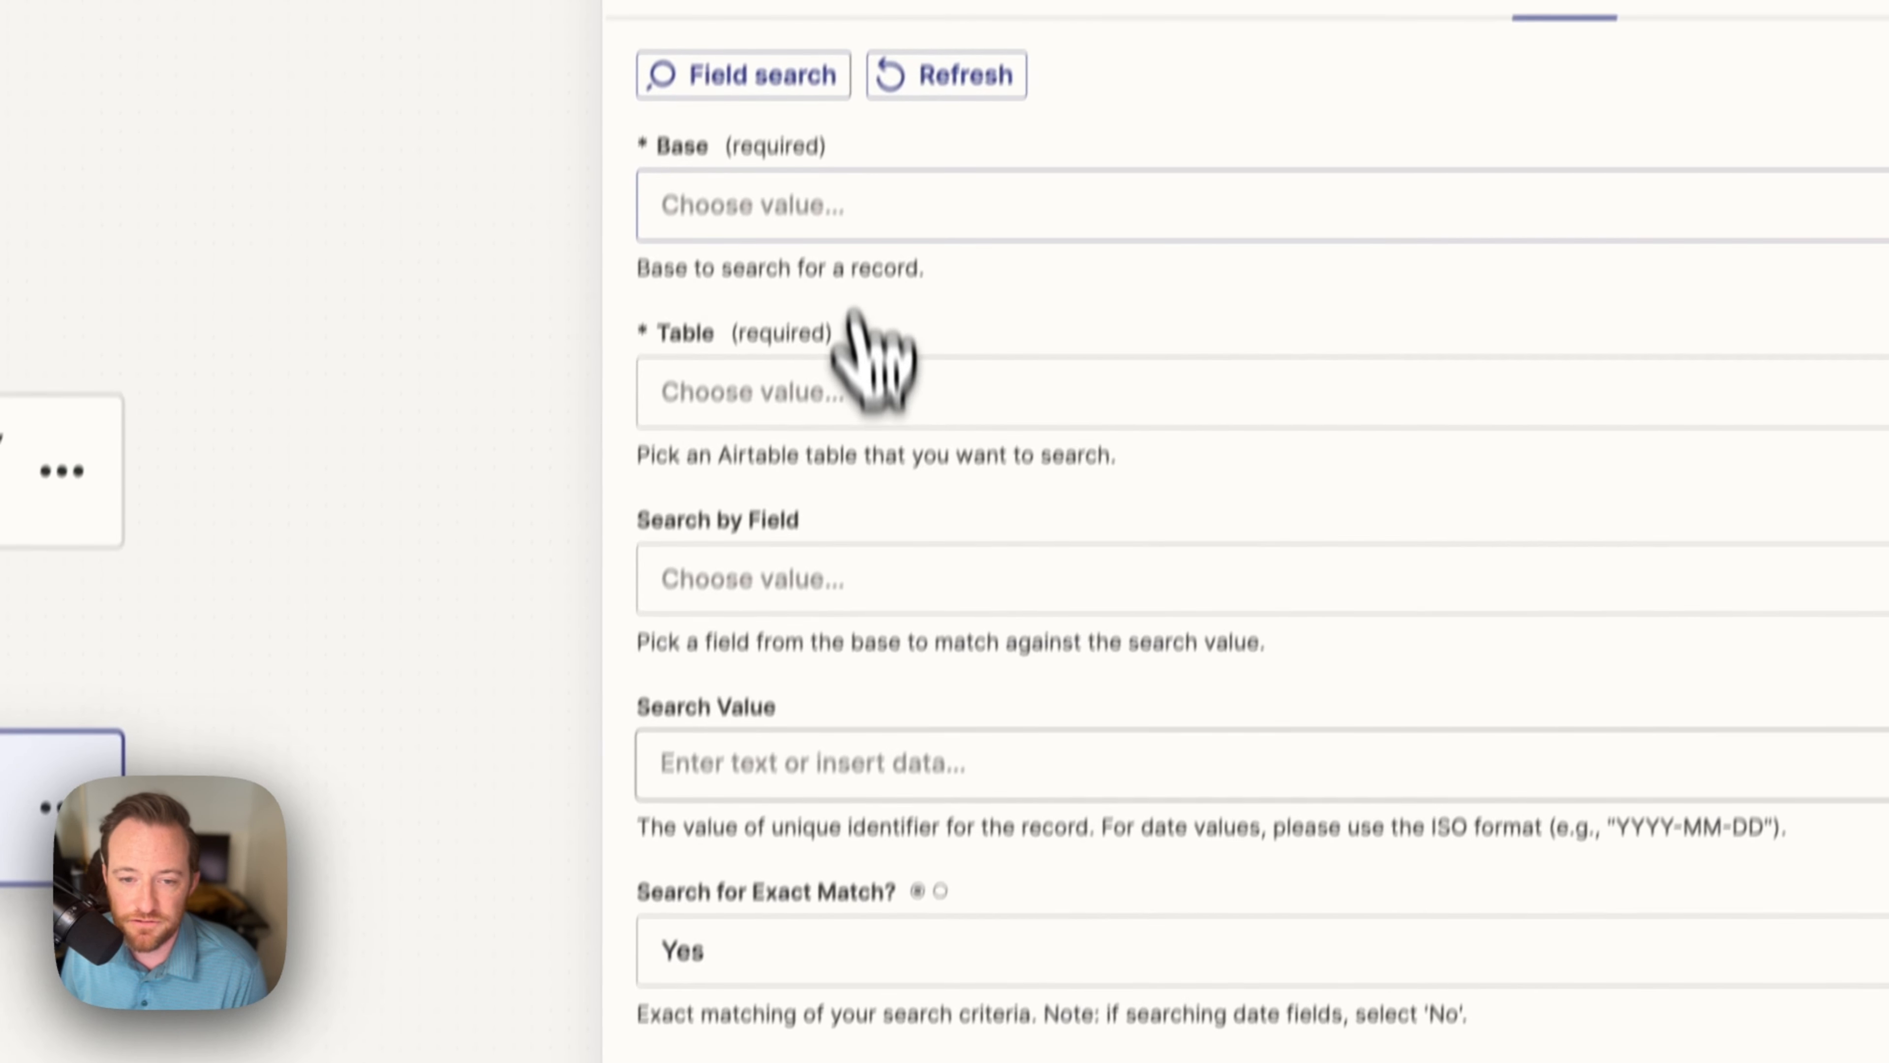
# Step: Set the base to Contract Automation and the table to Candidate
pyautogui.click(868, 202)
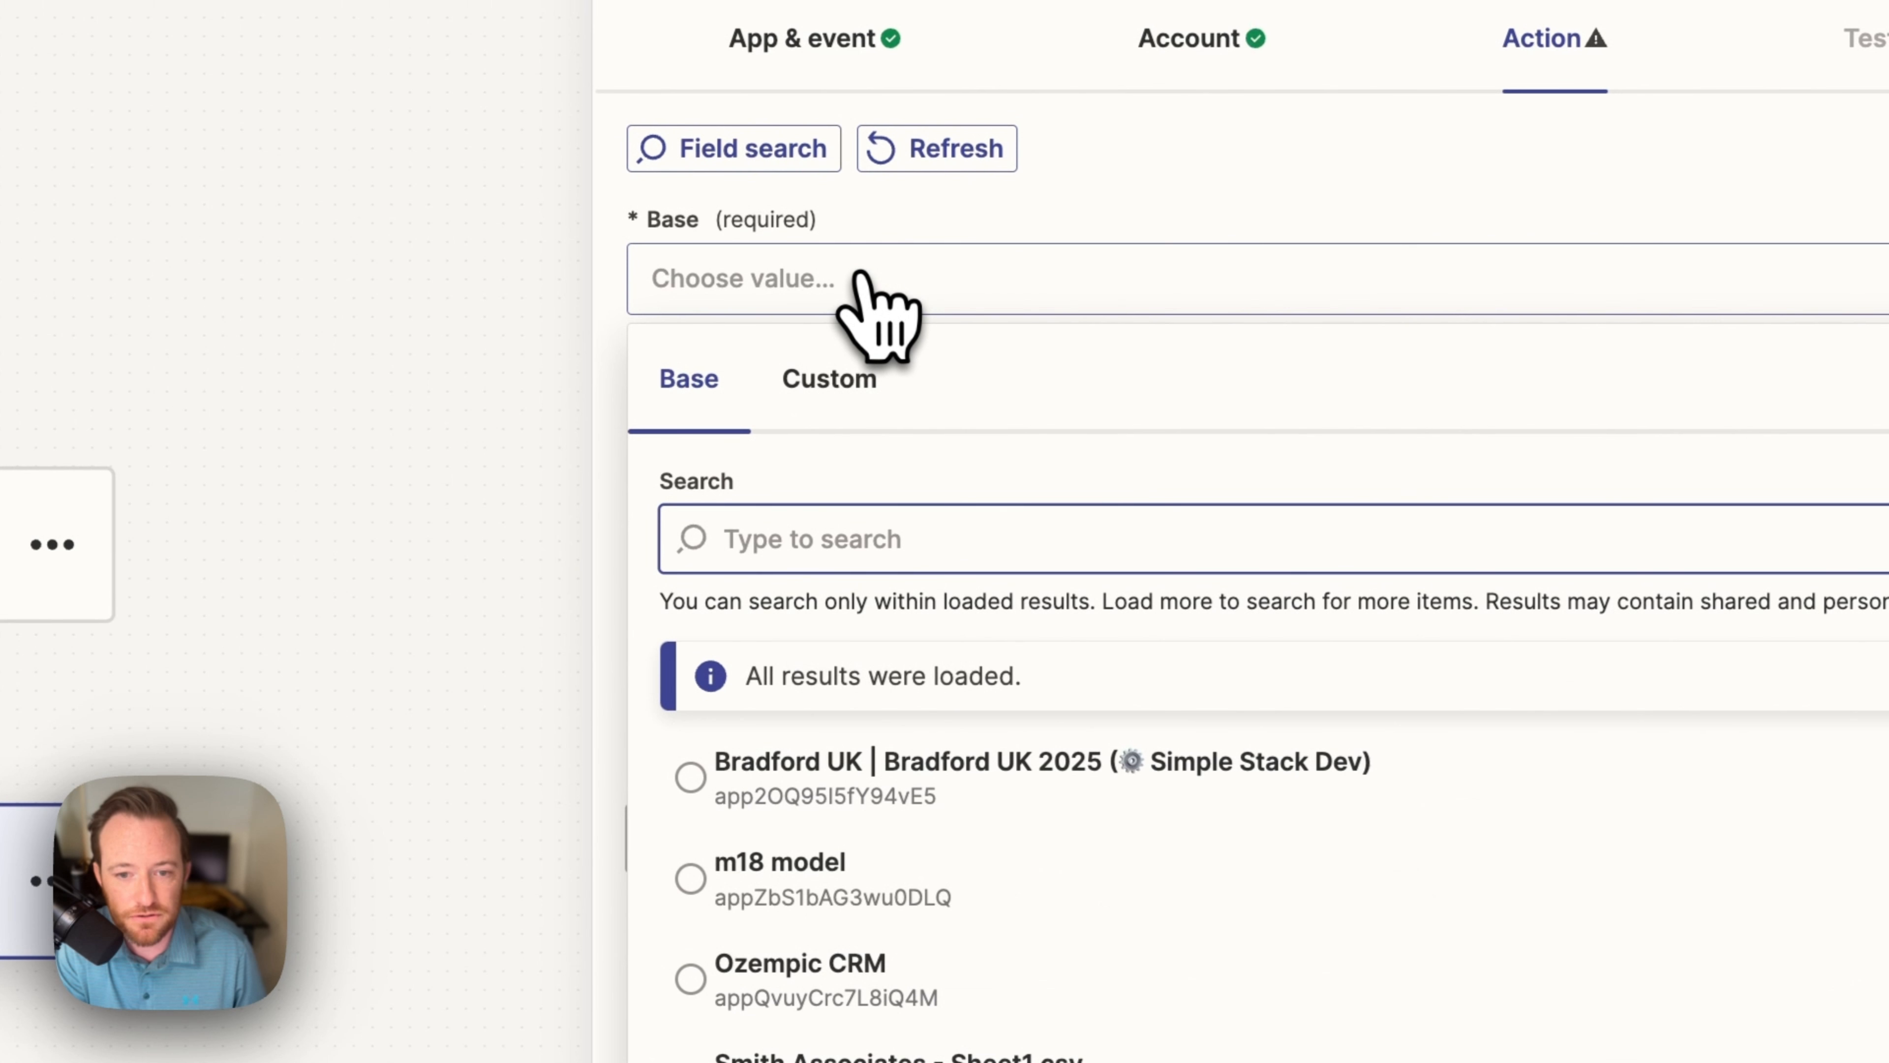
pyautogui.write('contract a')
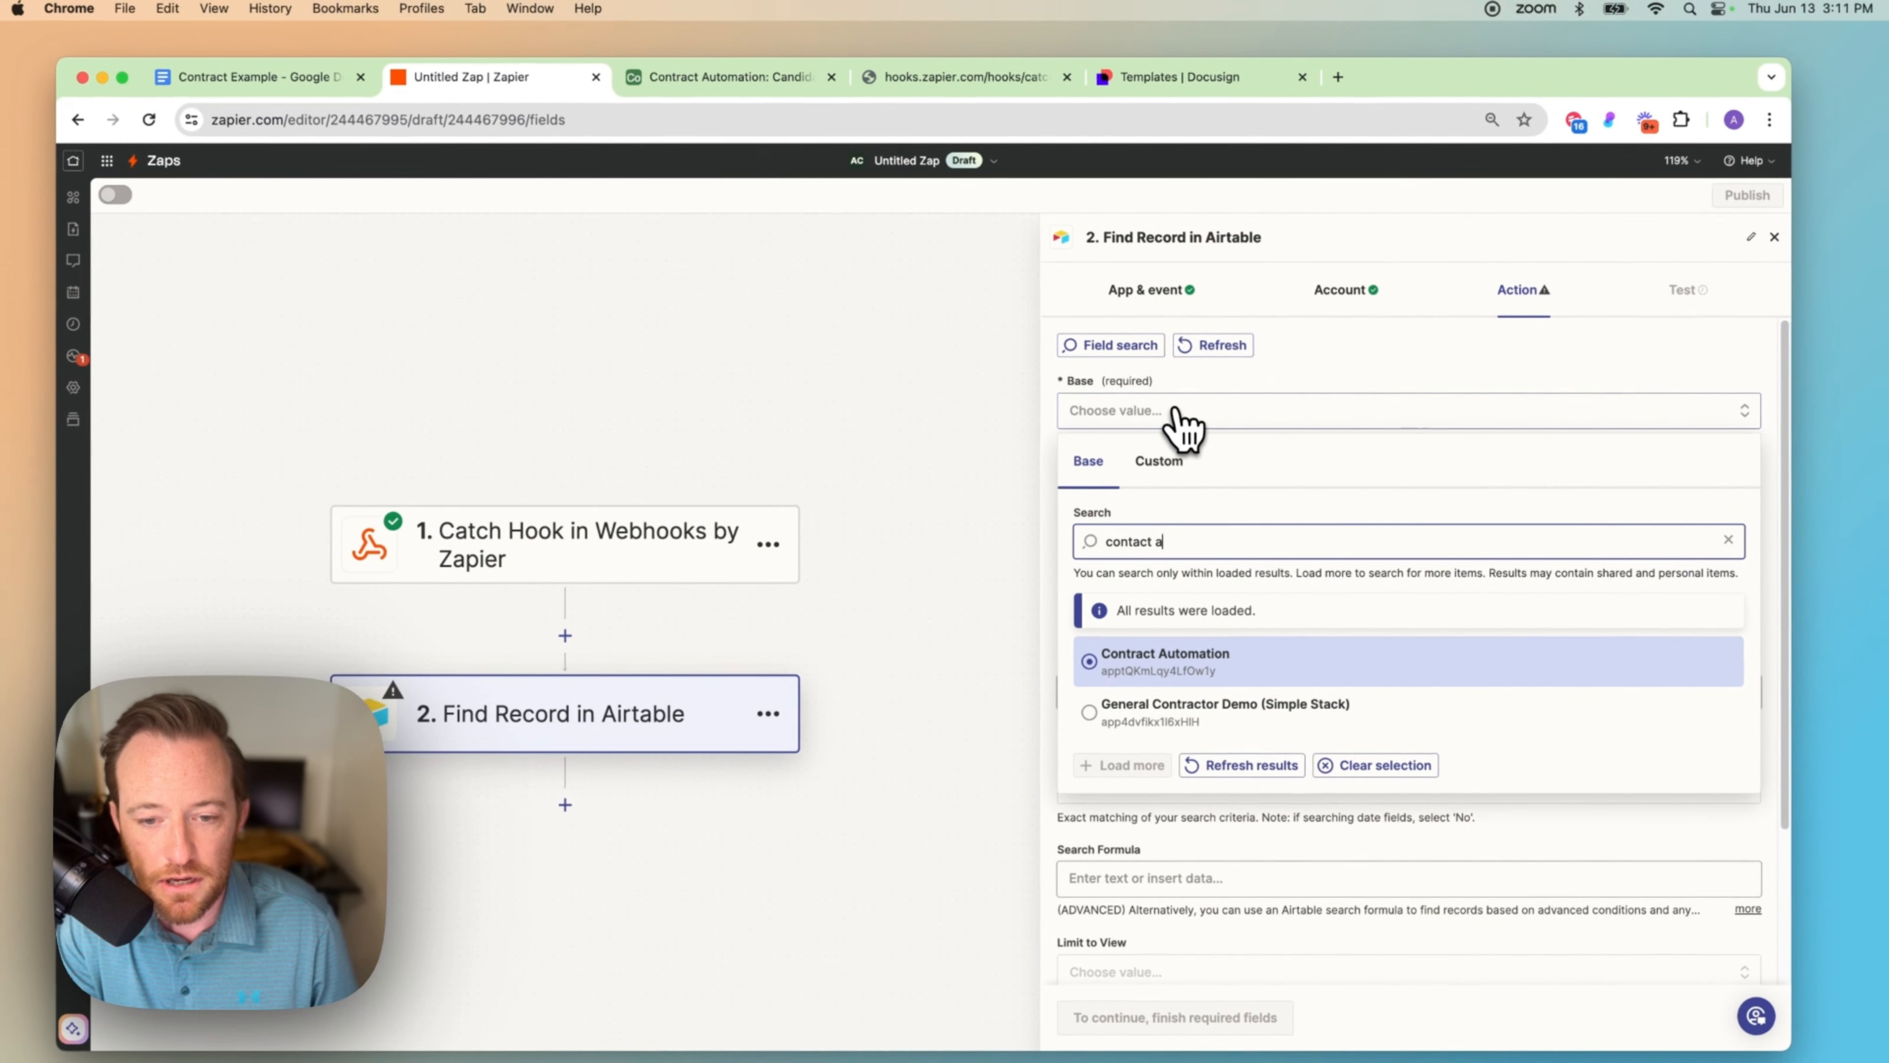
pyautogui.press('BackSpace')
pyautogui.press('BackSpace')
pyautogui.press('BackSpace')
pyautogui.press('BackSpace')
pyautogui.press('BackSpace')
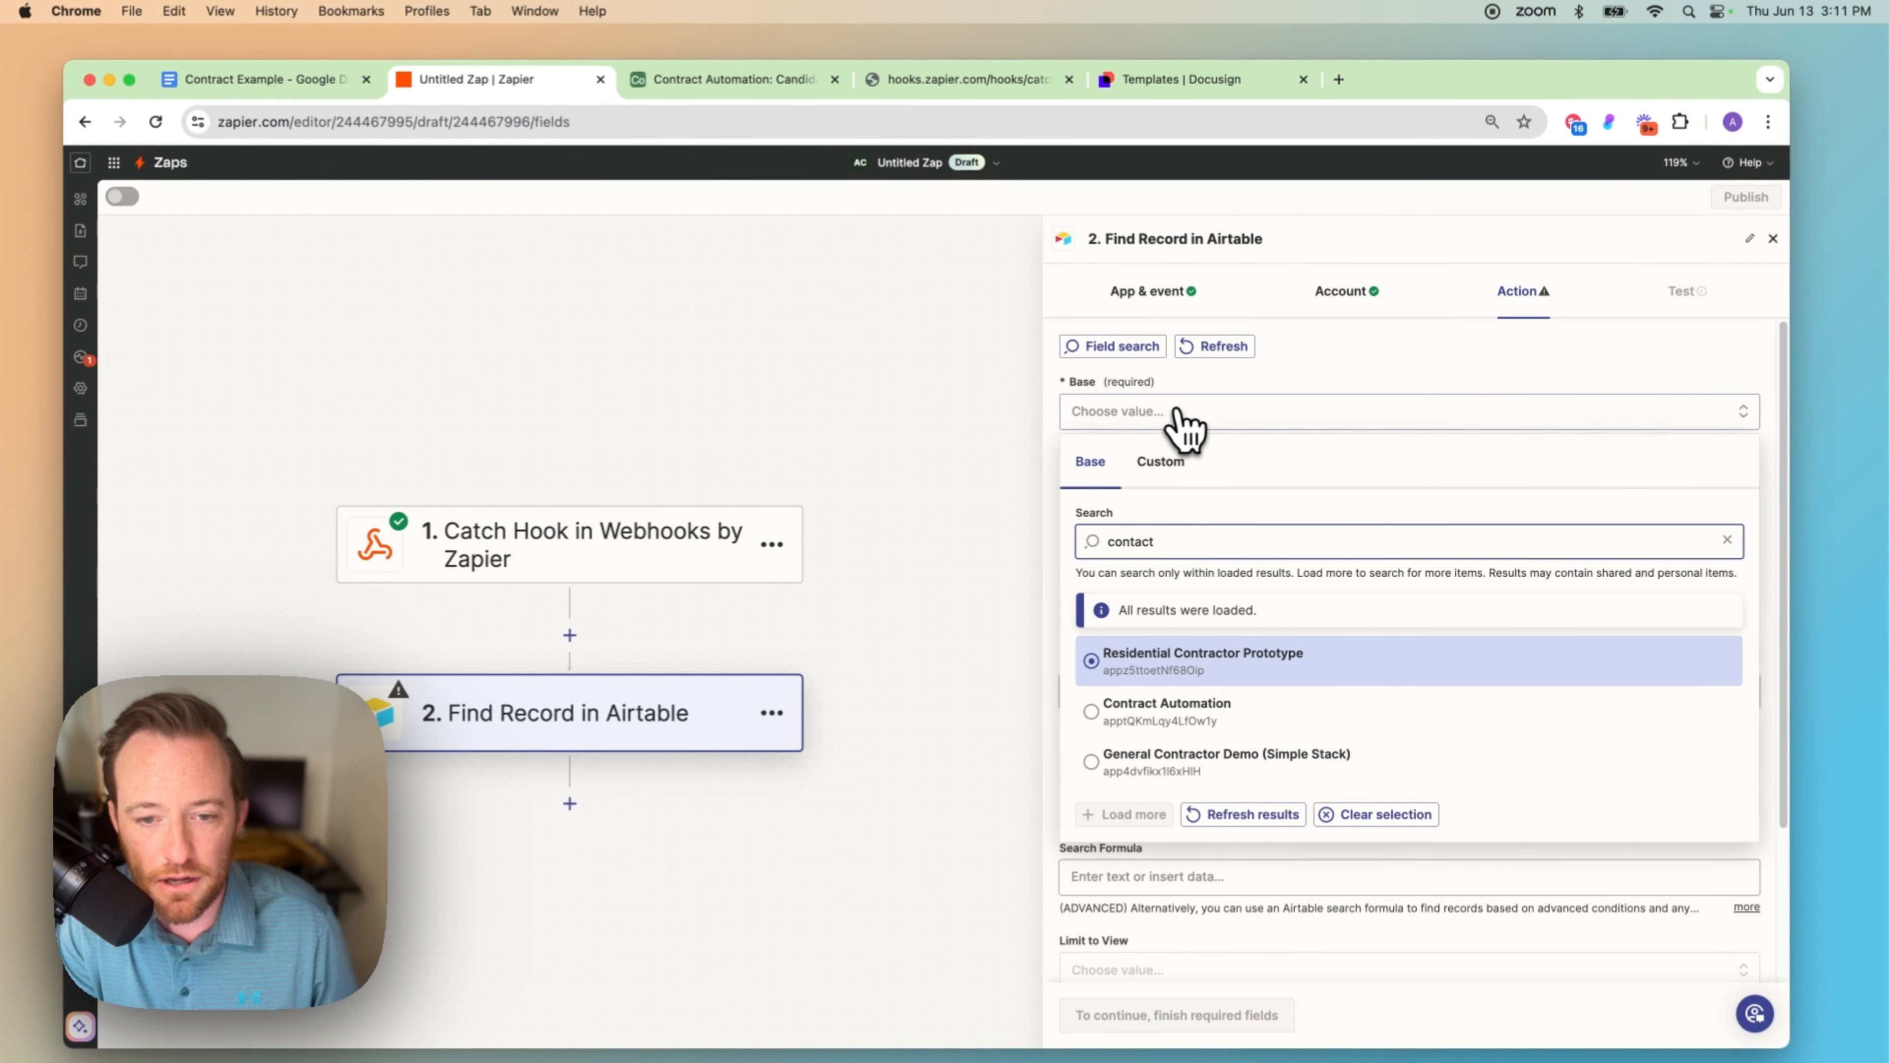
pyautogui.write('rac')
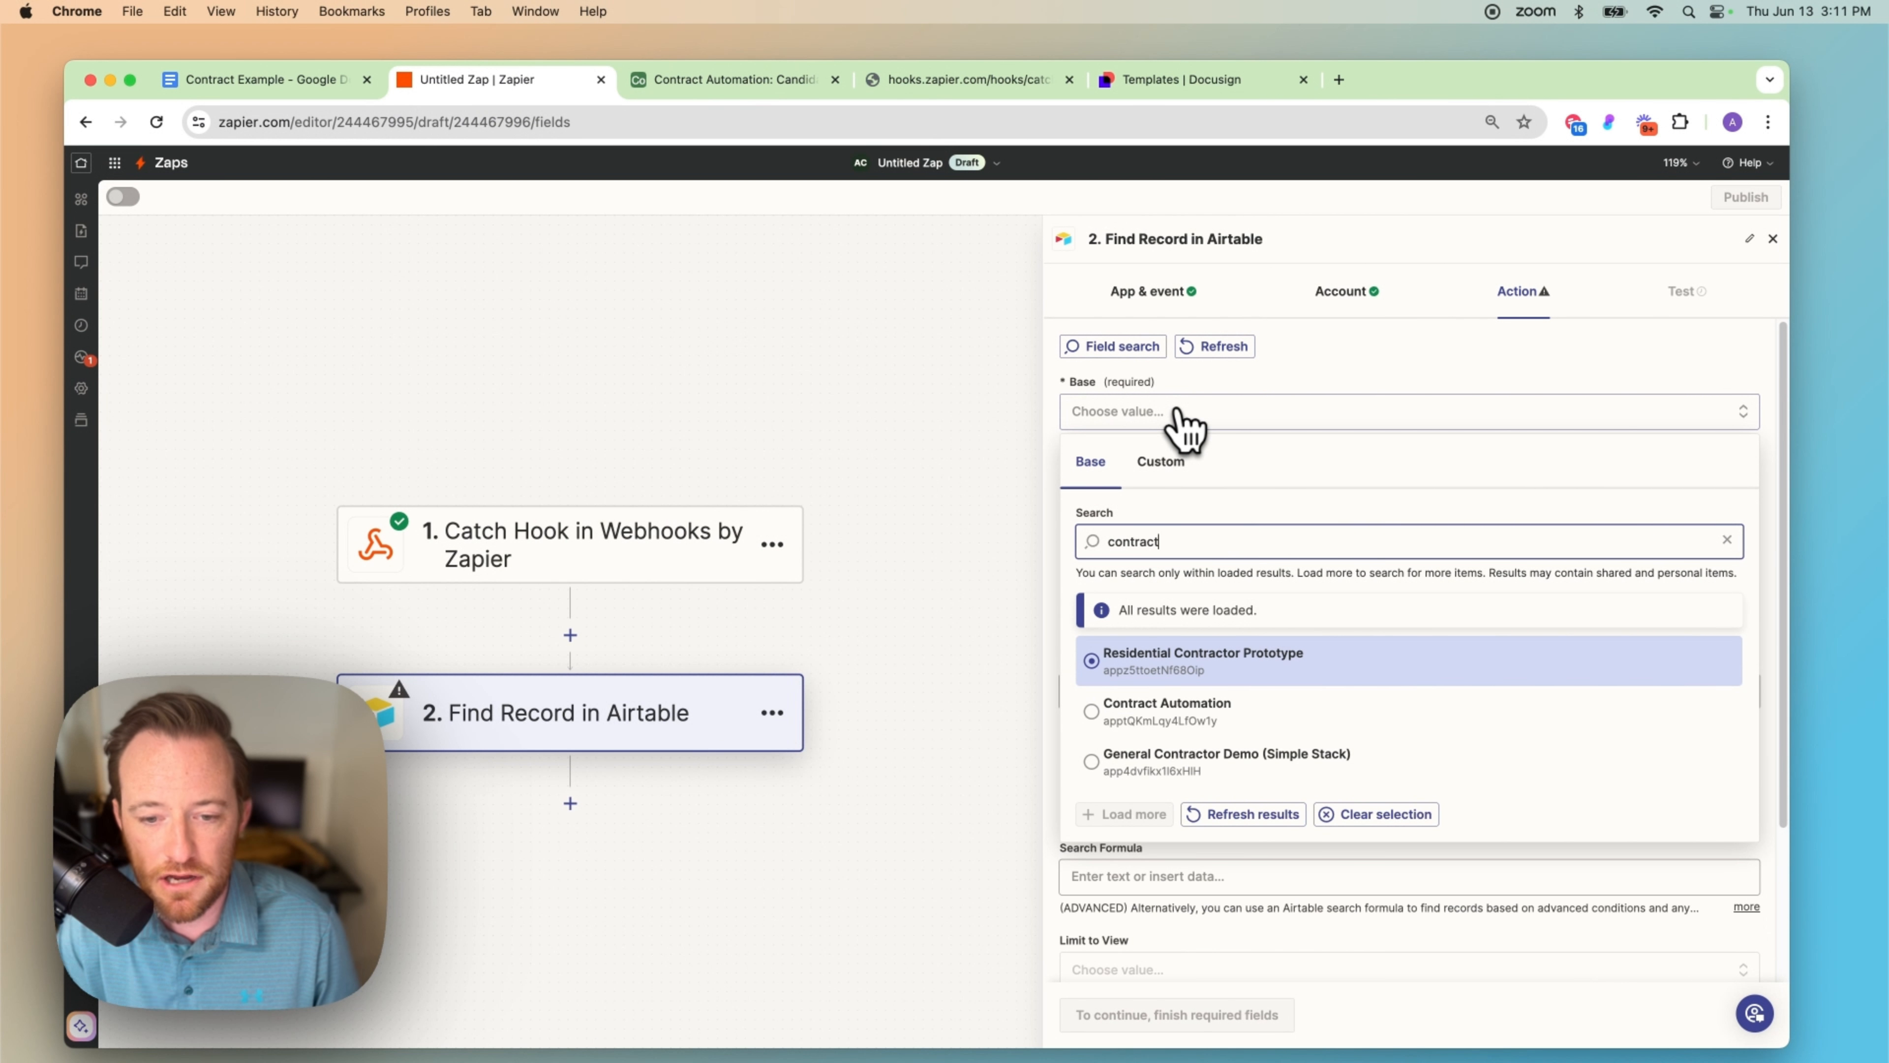
pyautogui.write('t')
pyautogui.click(1190, 711)
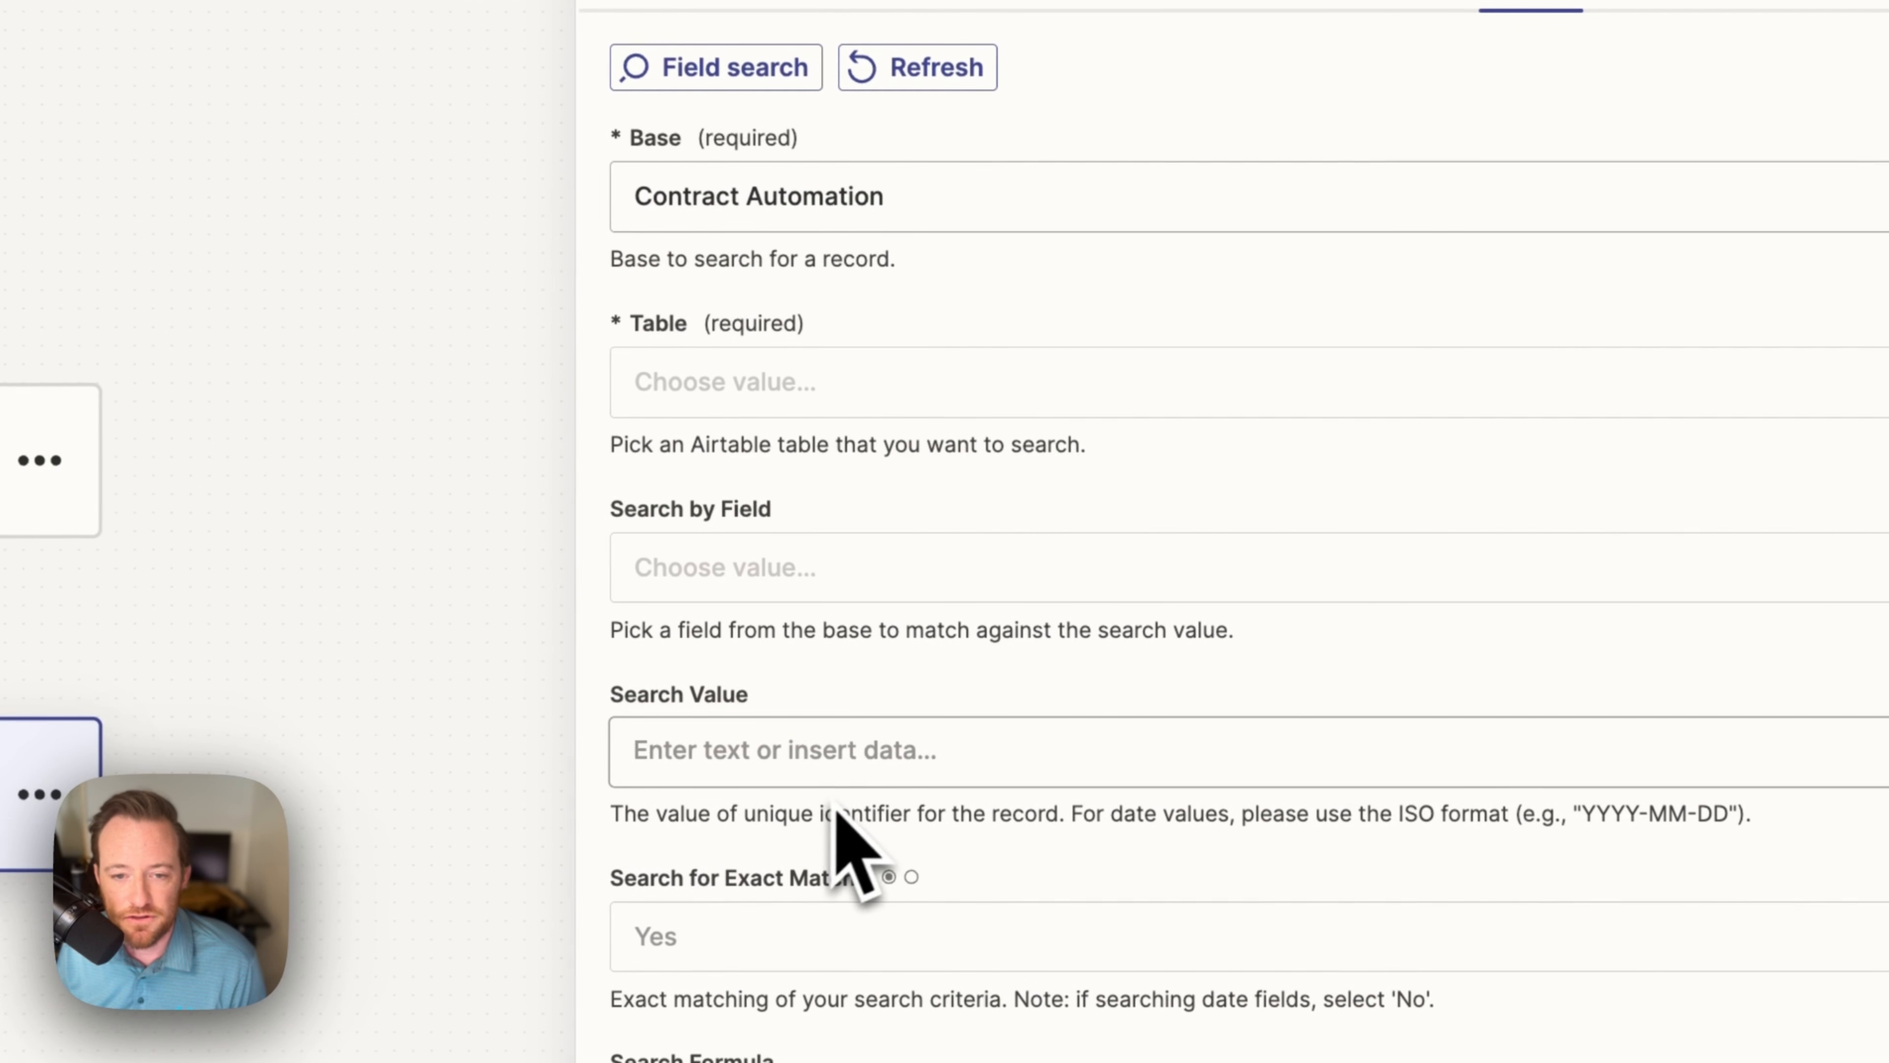
pyautogui.click(967, 381)
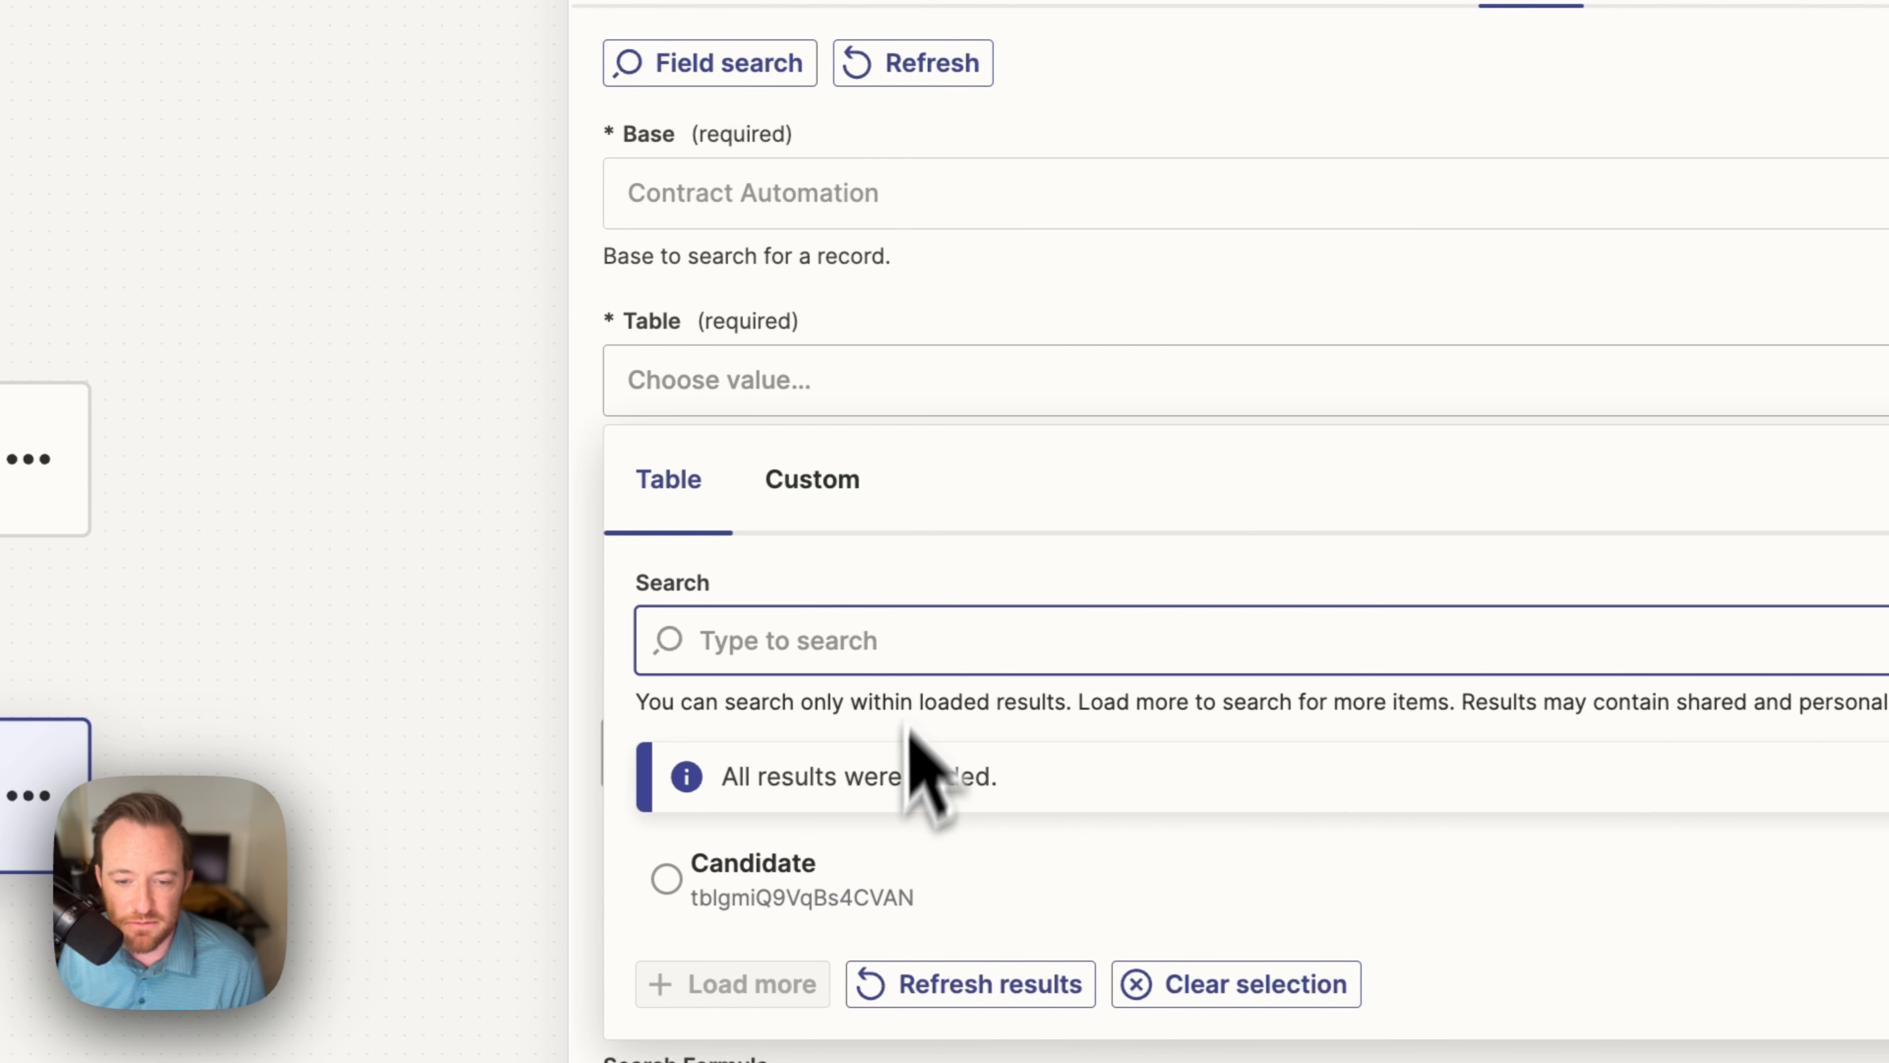
pyautogui.click(837, 867)
pyautogui.scroll(-4, 936, 569)
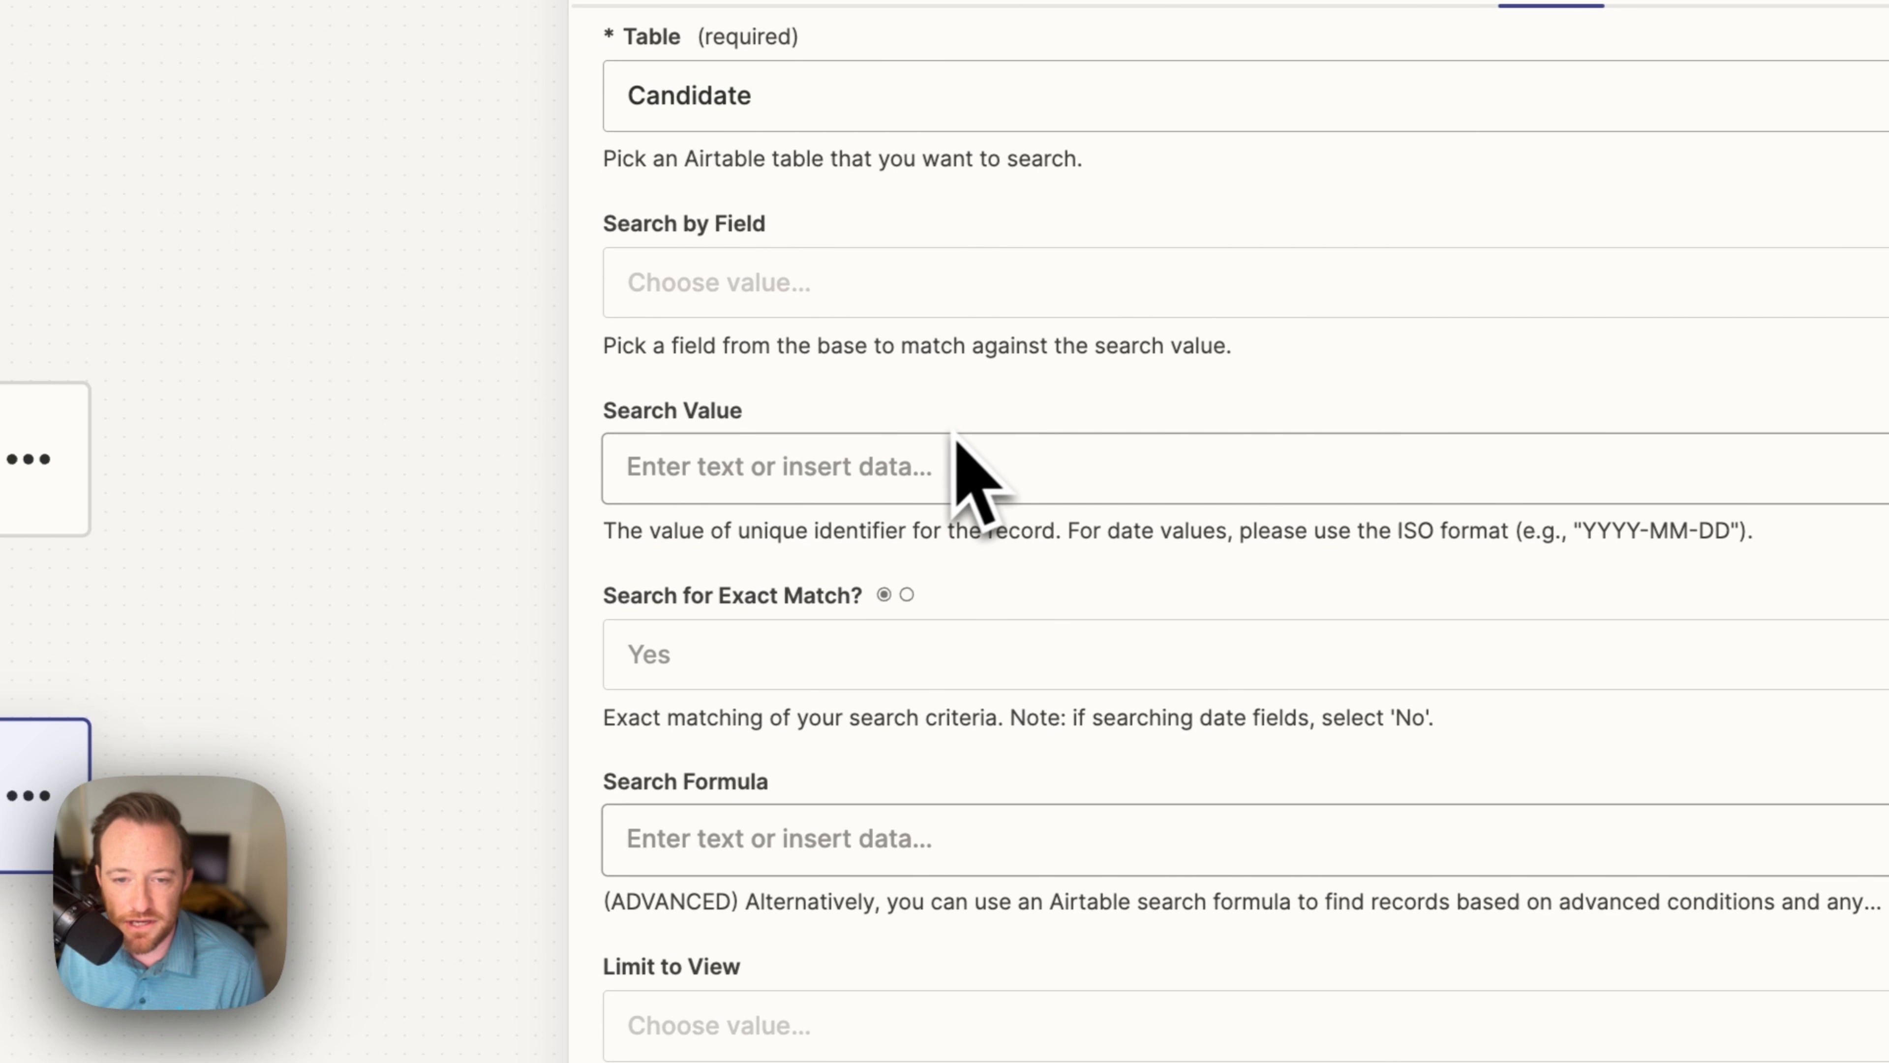
pyautogui.scroll(1, 974, 476)
# Step: Search by the Recordid field using the webhook's Querystring Recordid as the search value
pyautogui.click(789, 365)
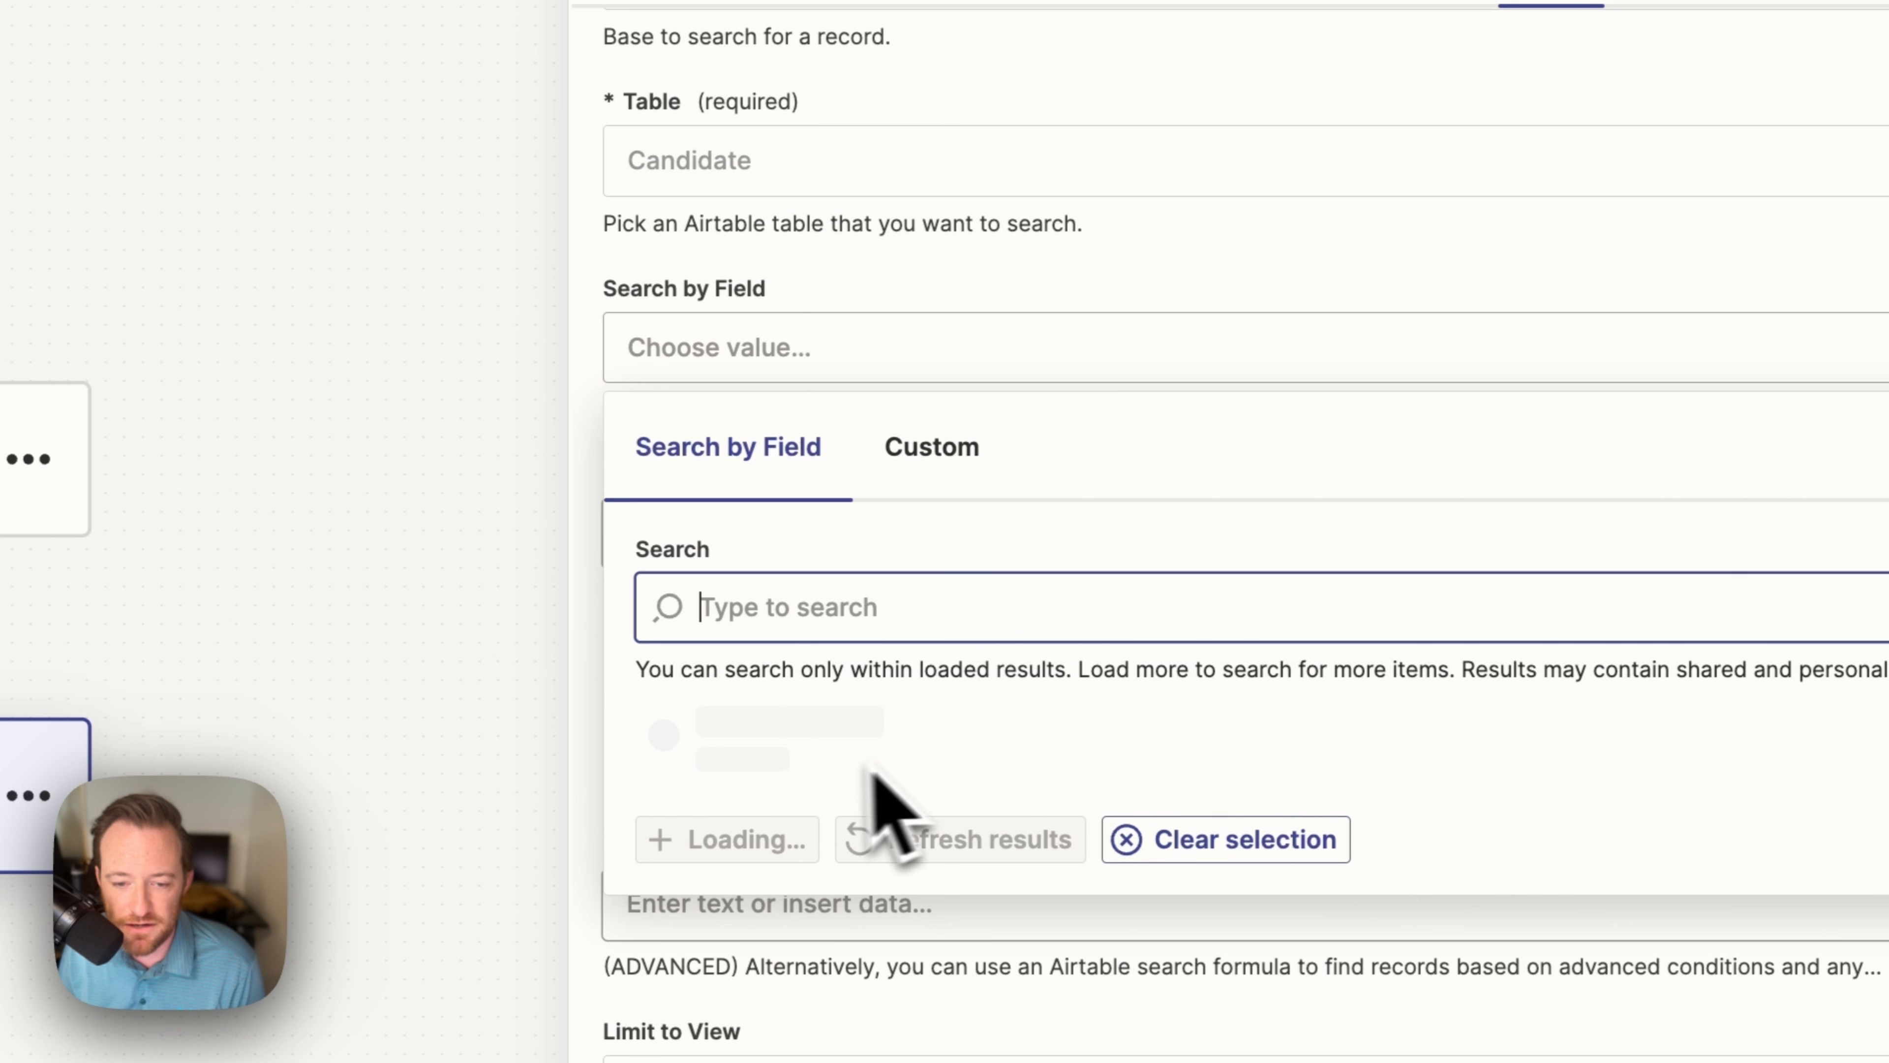
pyautogui.scroll(-3, 1024, 990)
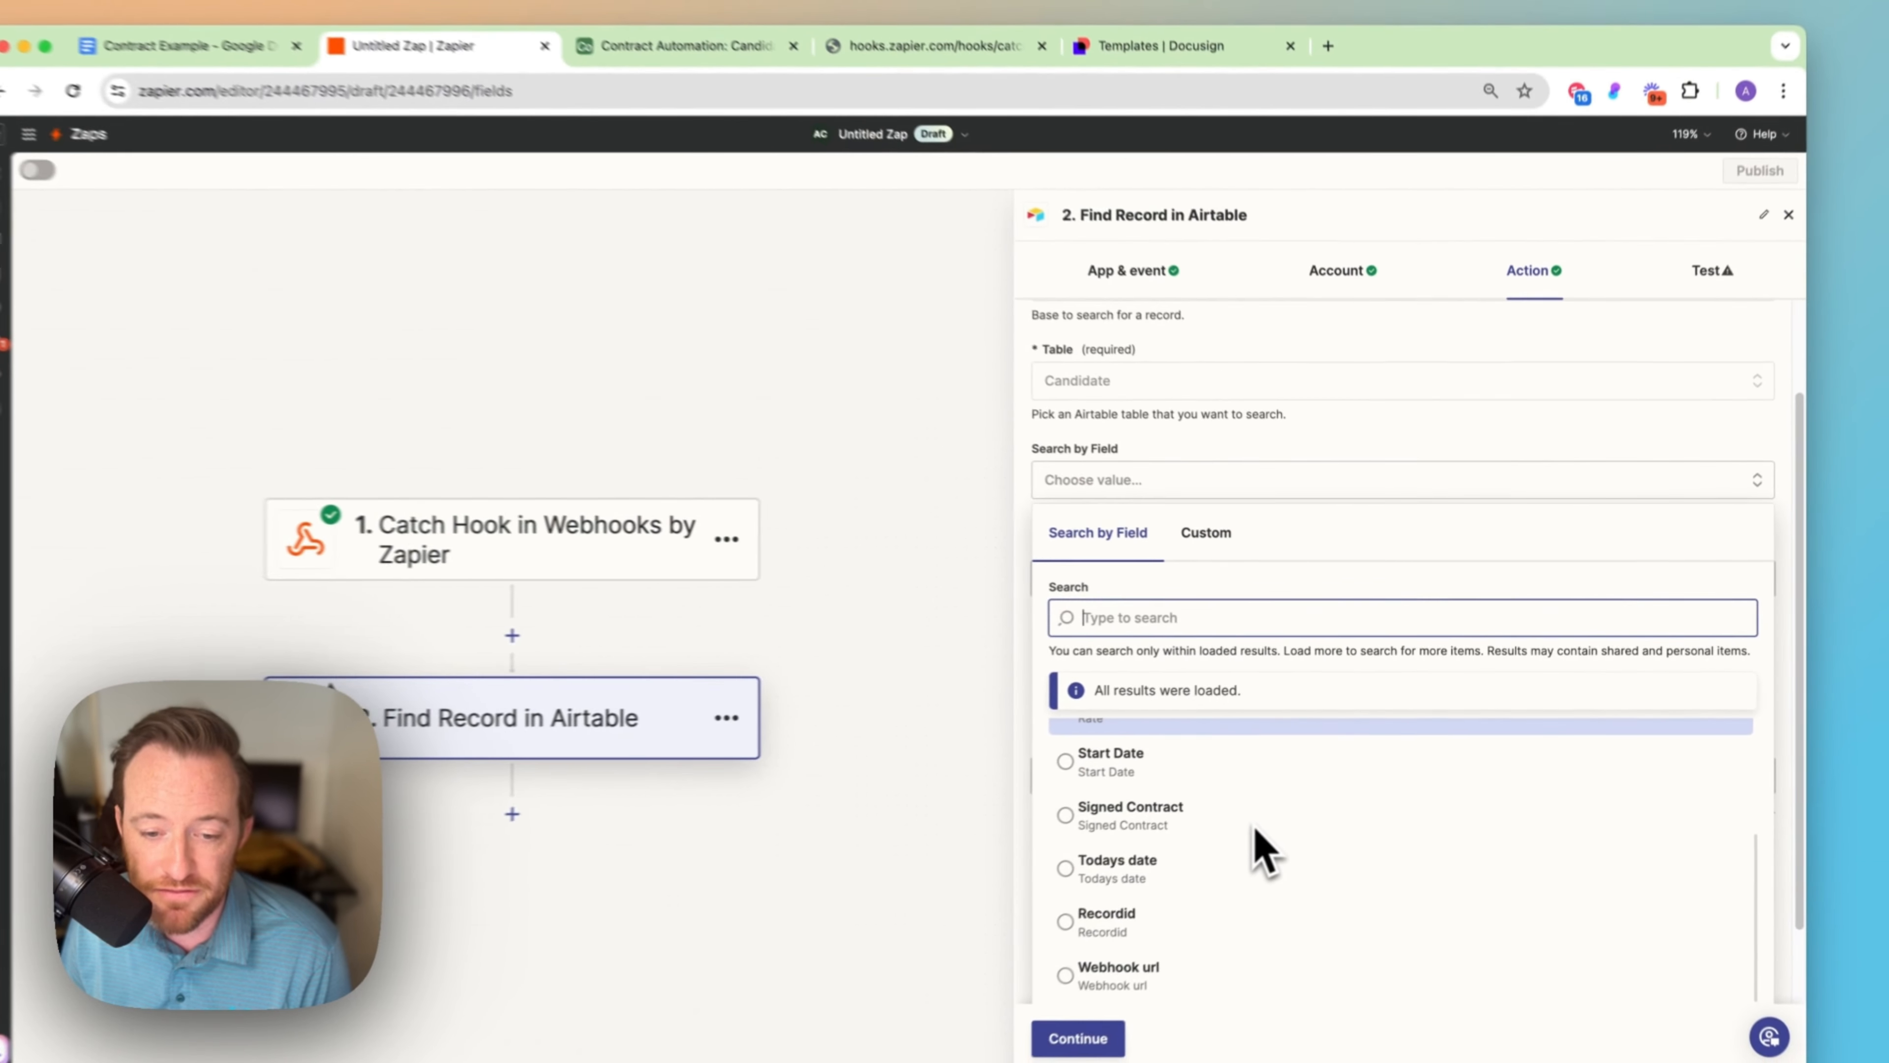
pyautogui.scroll(-2, 1250, 874)
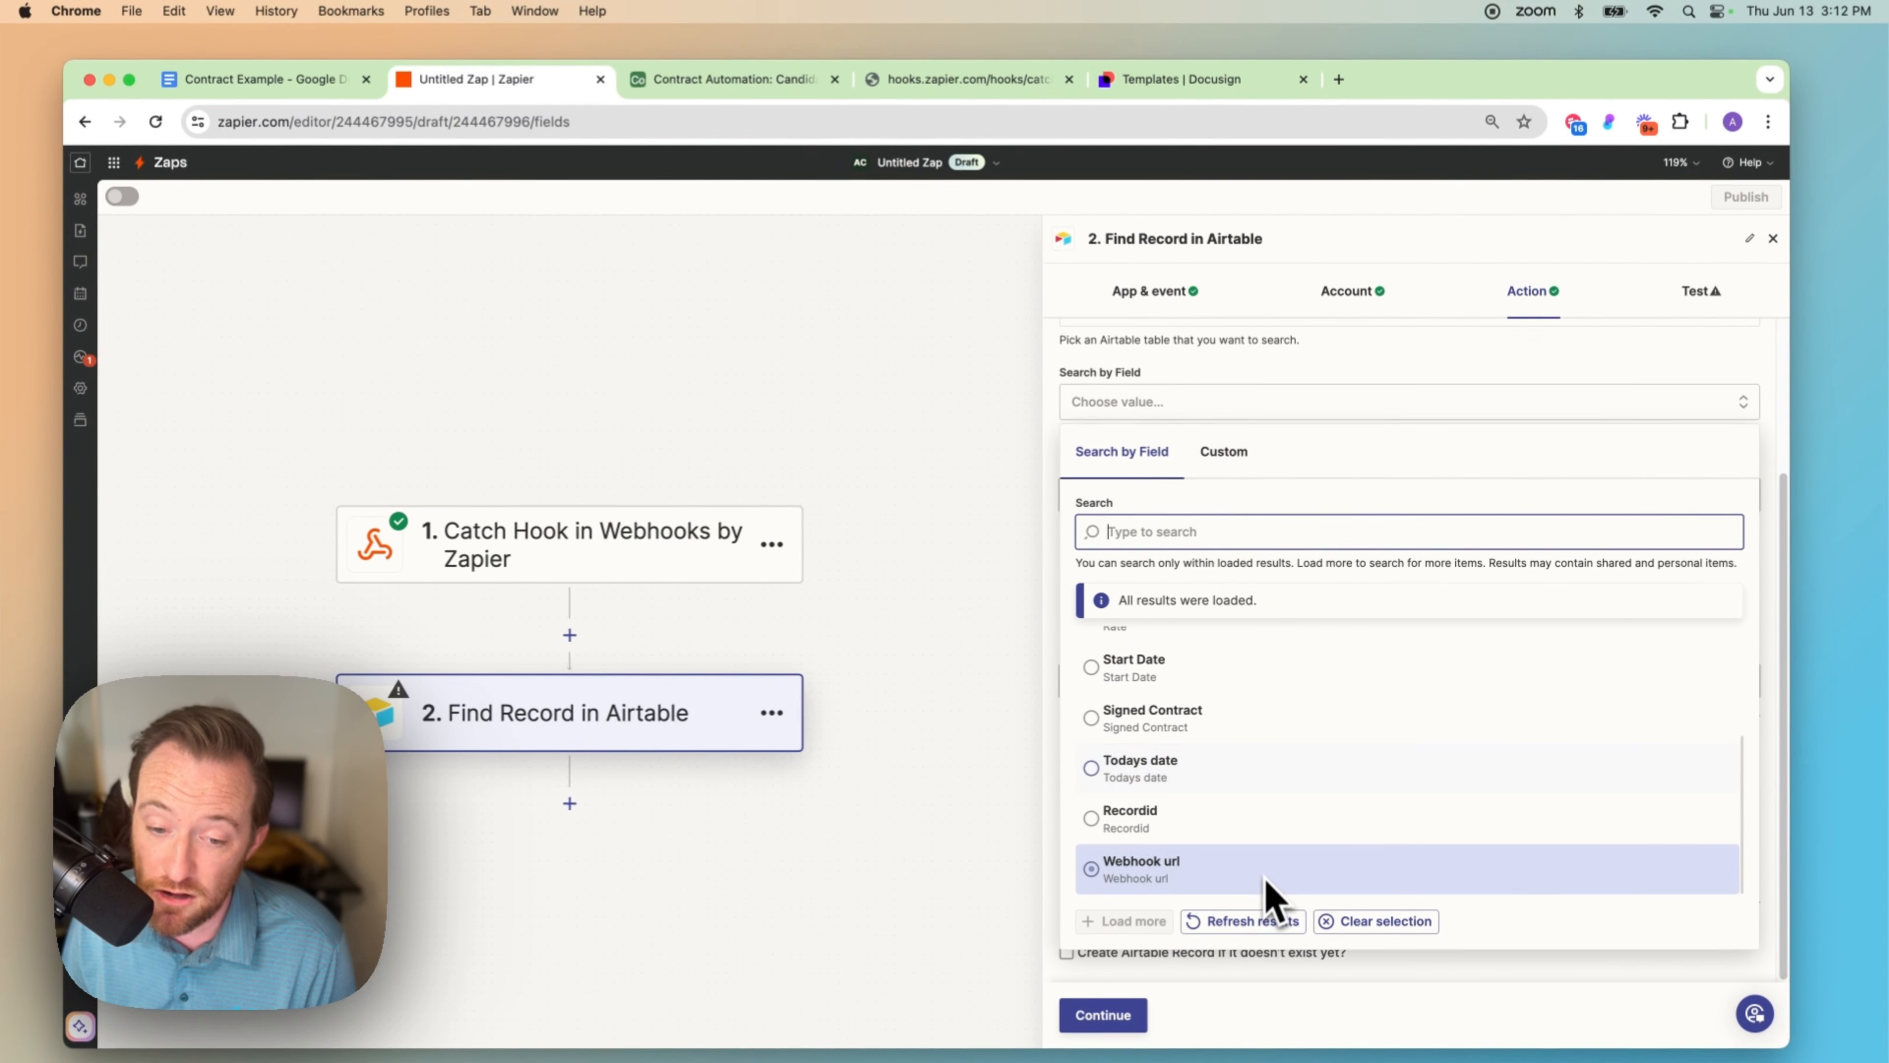
pyautogui.click(1194, 822)
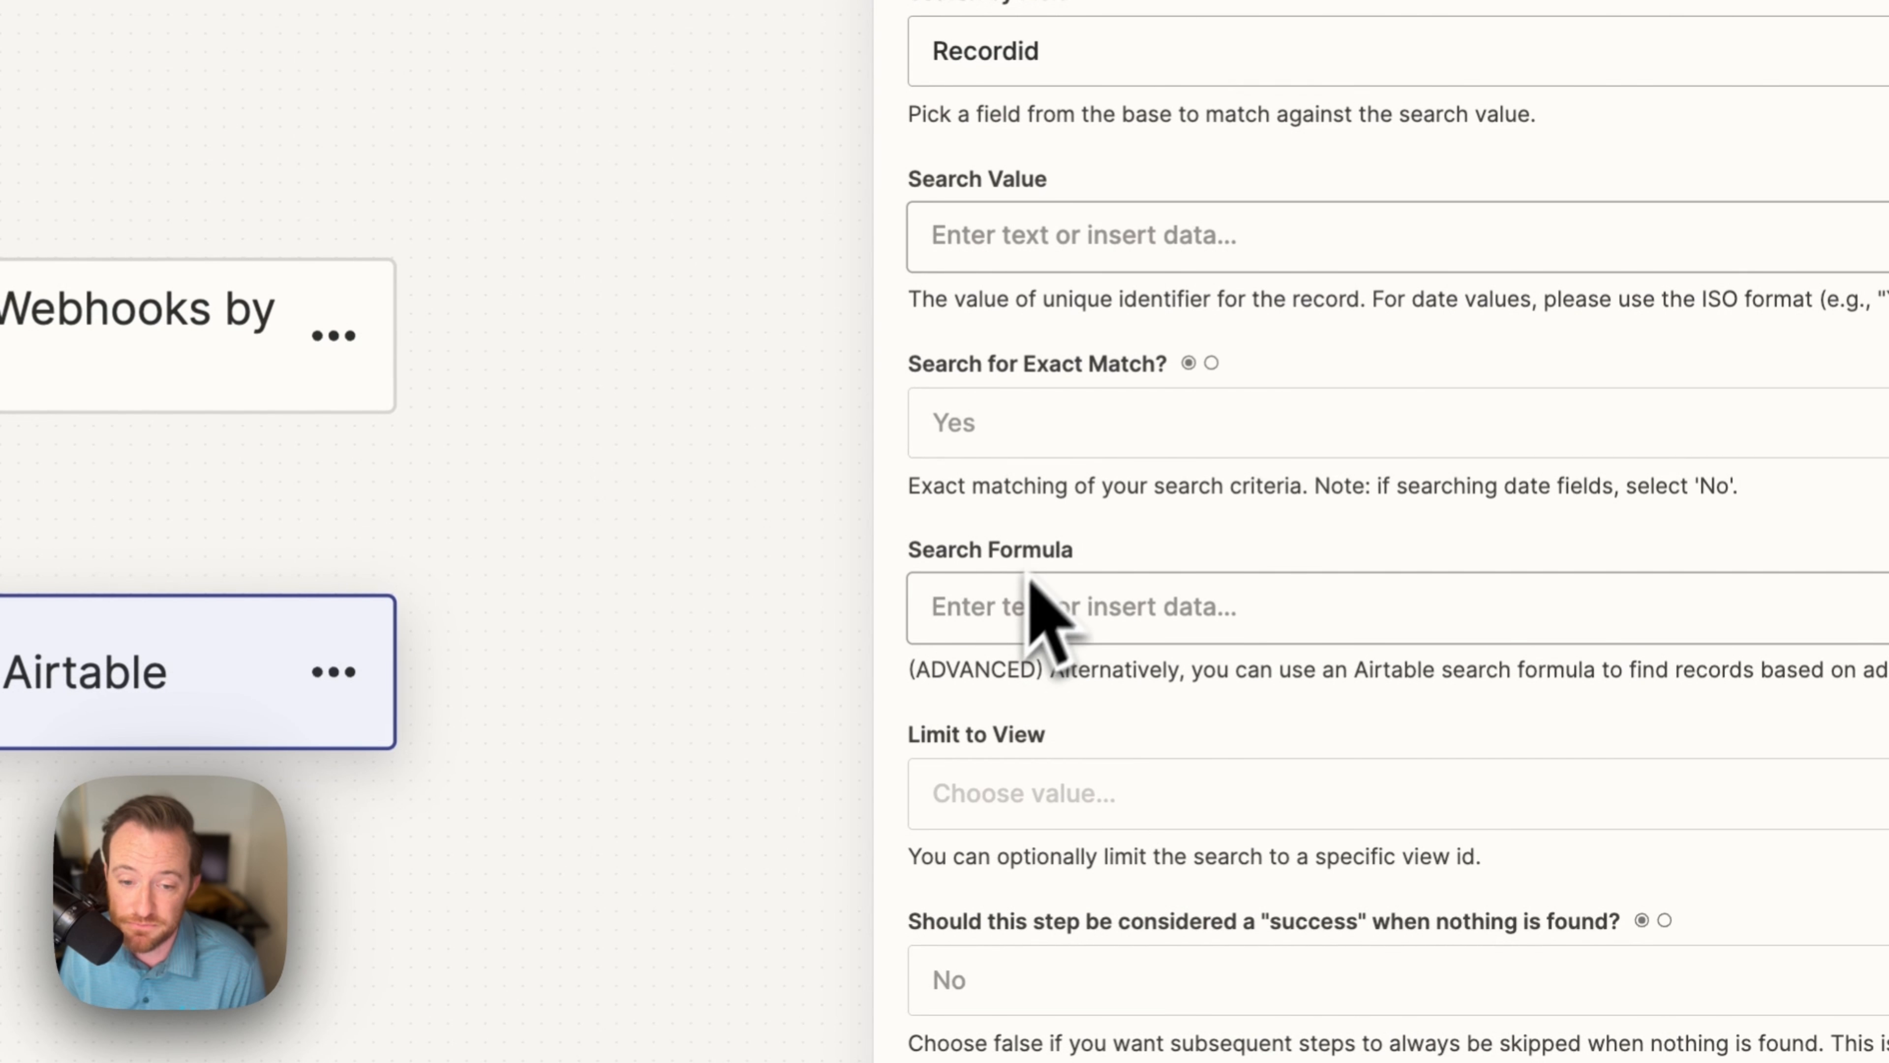
pyautogui.scroll(3, 1112, 349)
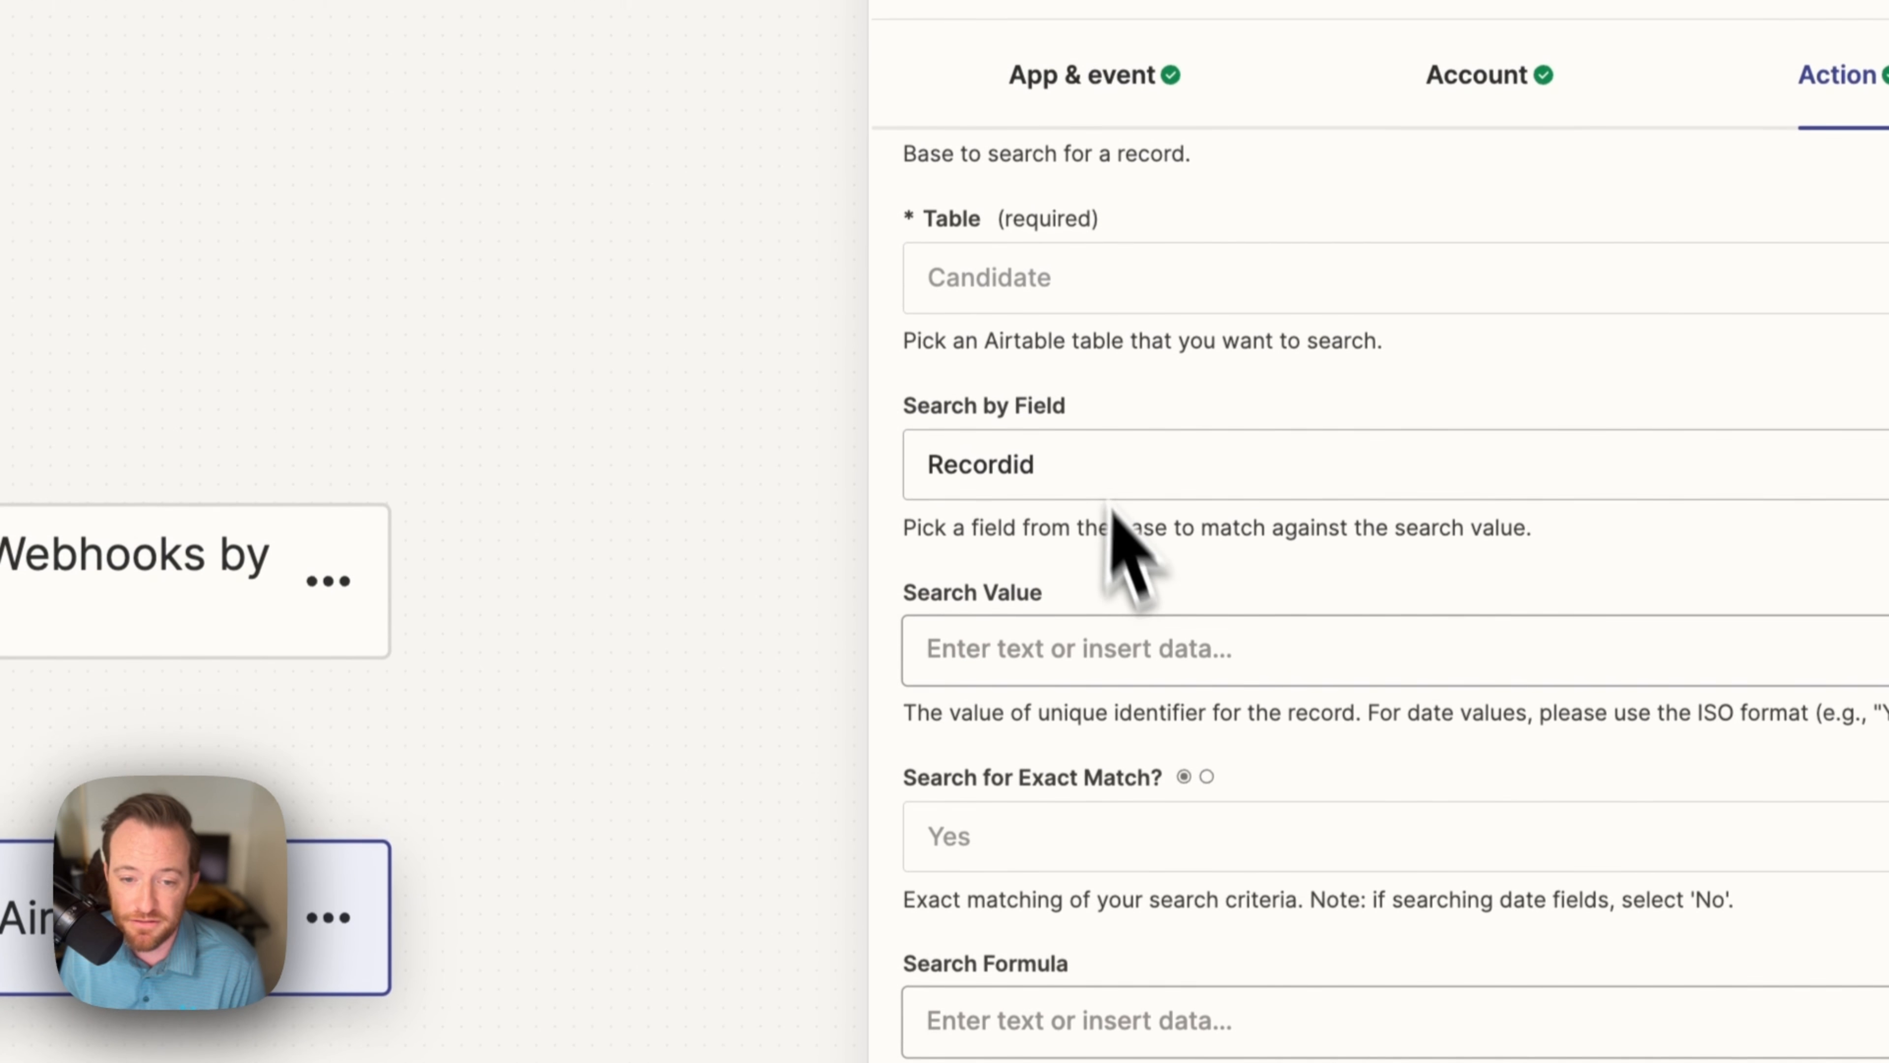
pyautogui.click(1096, 655)
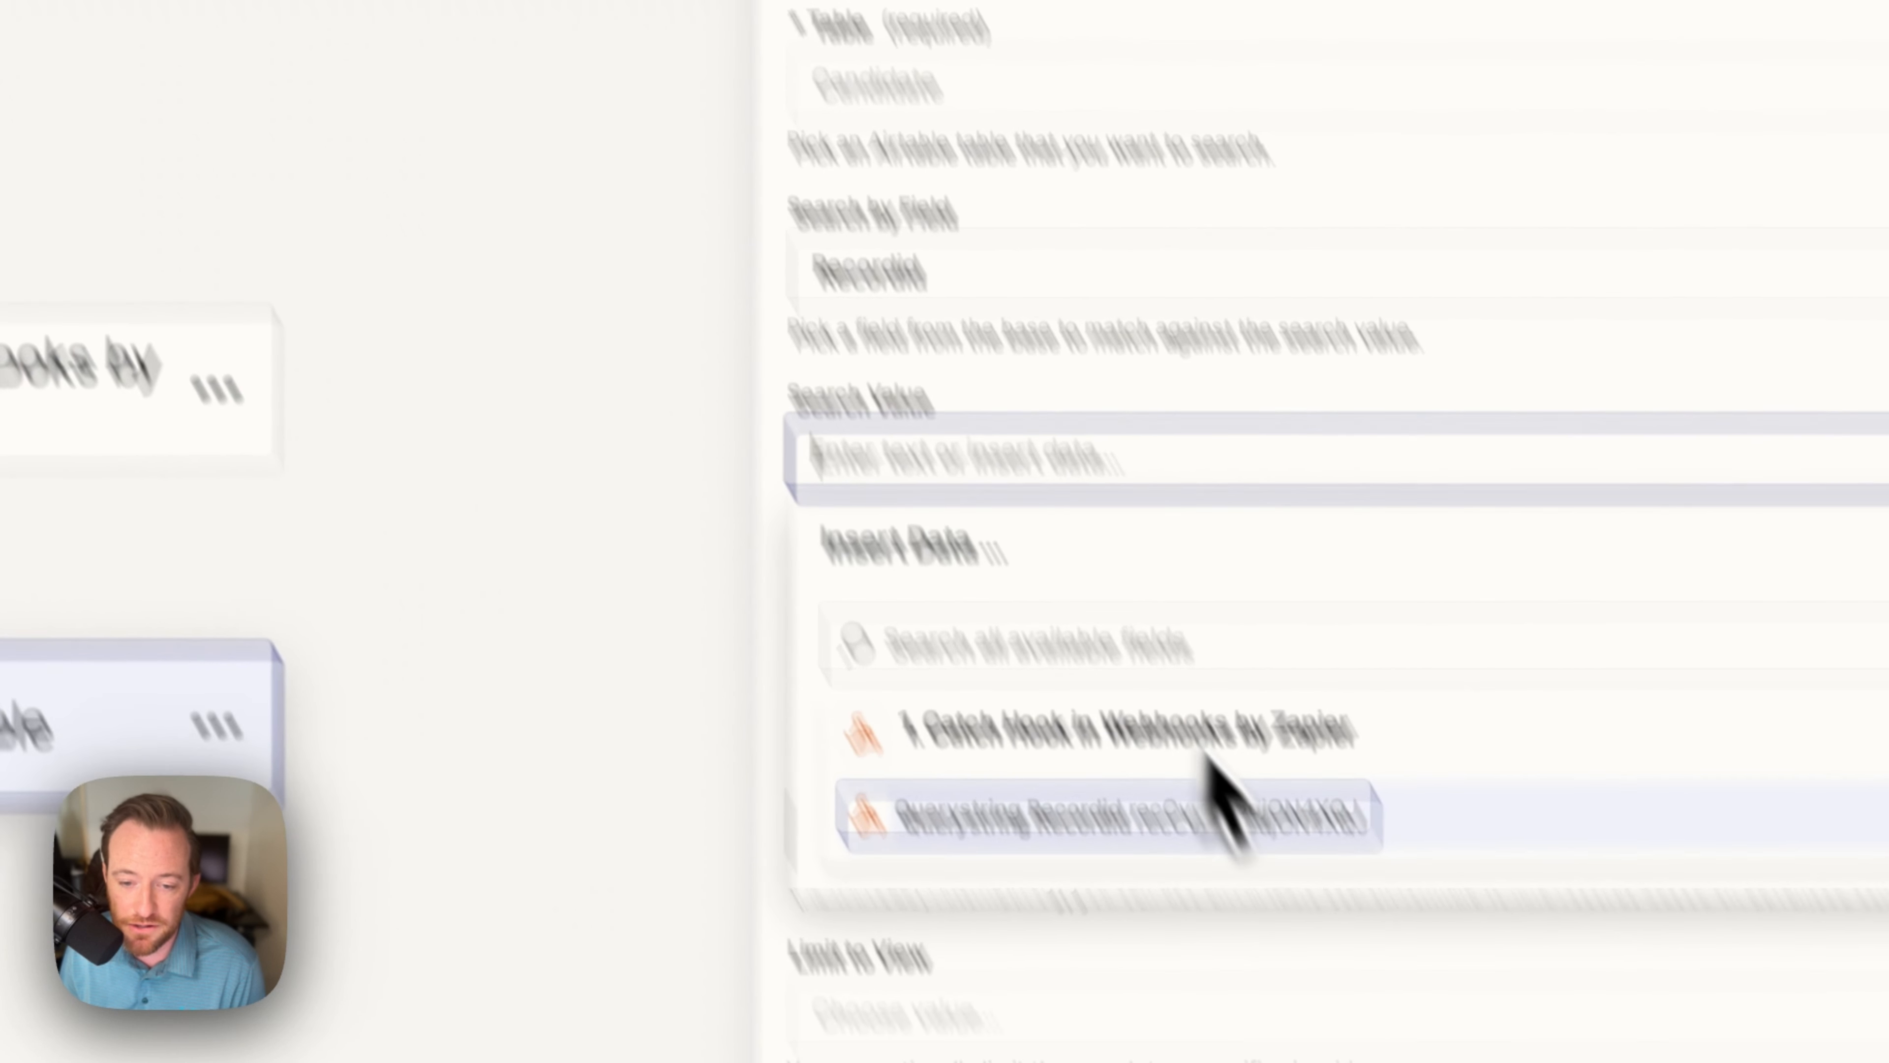
pyautogui.click(1204, 814)
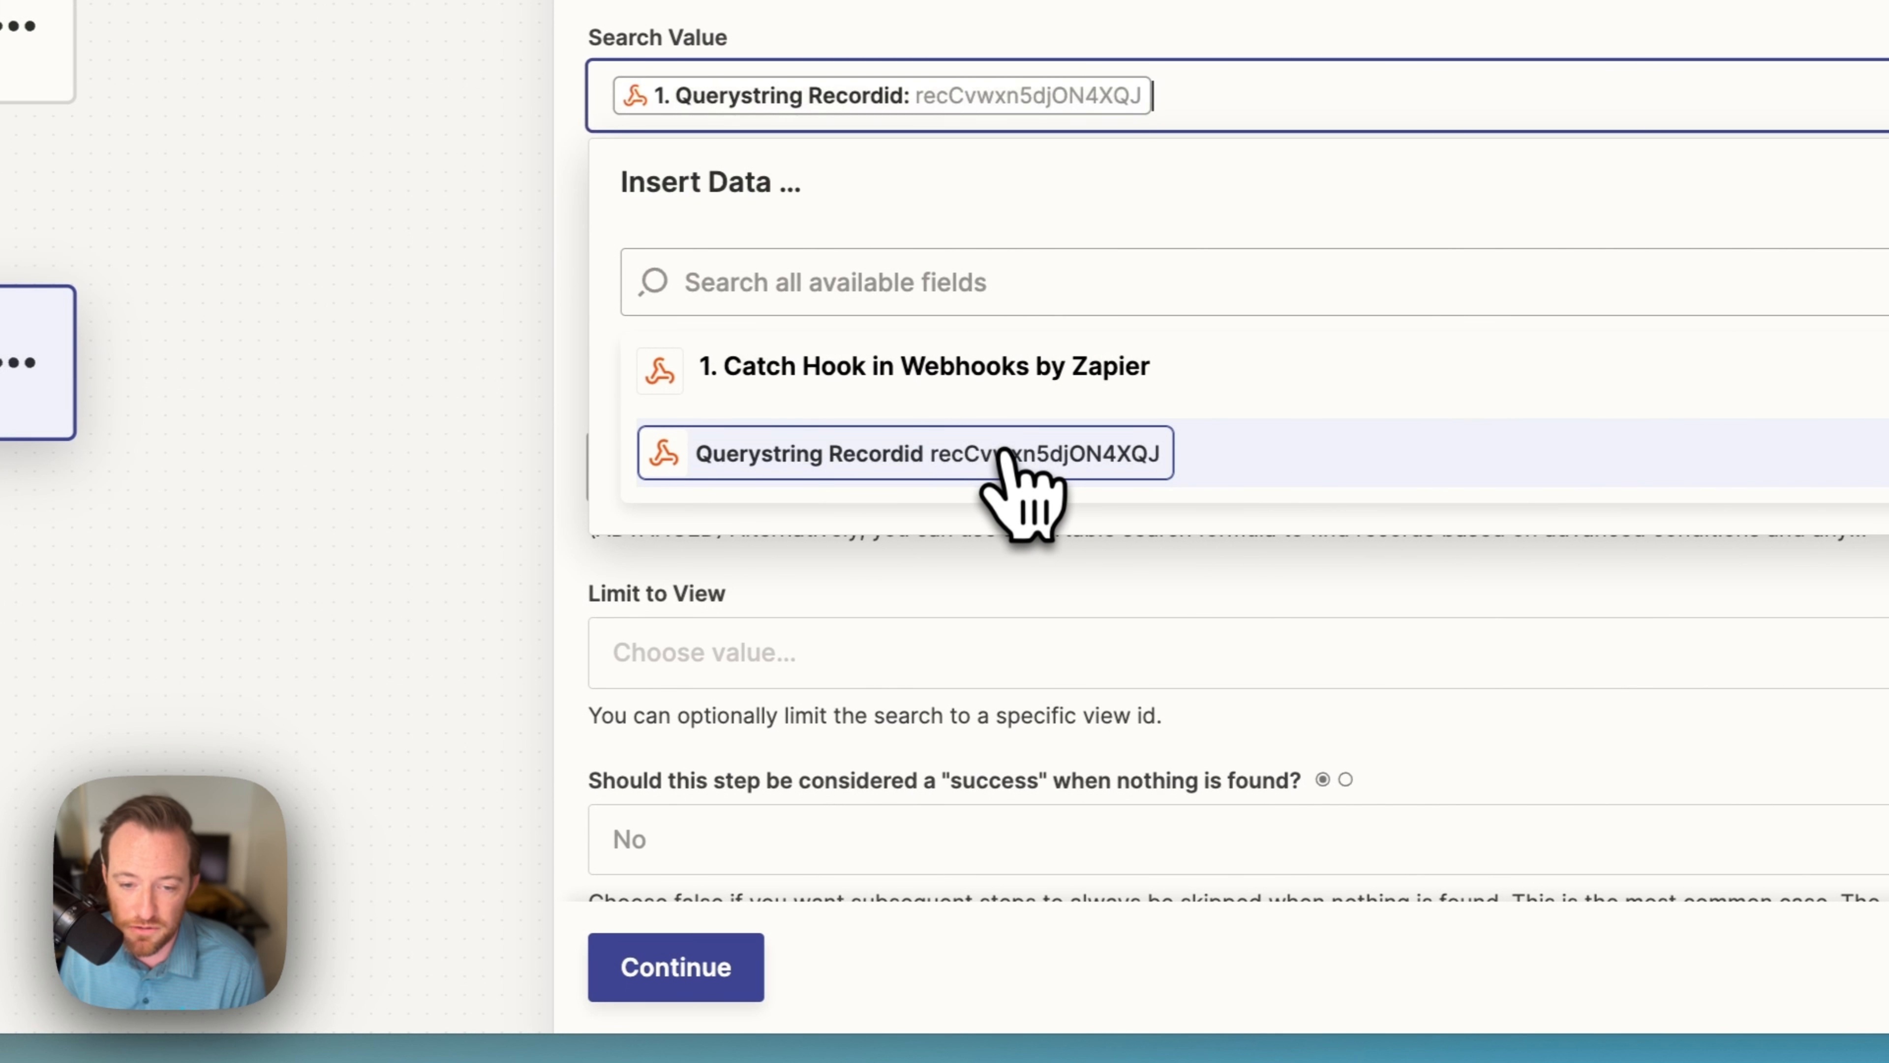
pyautogui.click(675, 967)
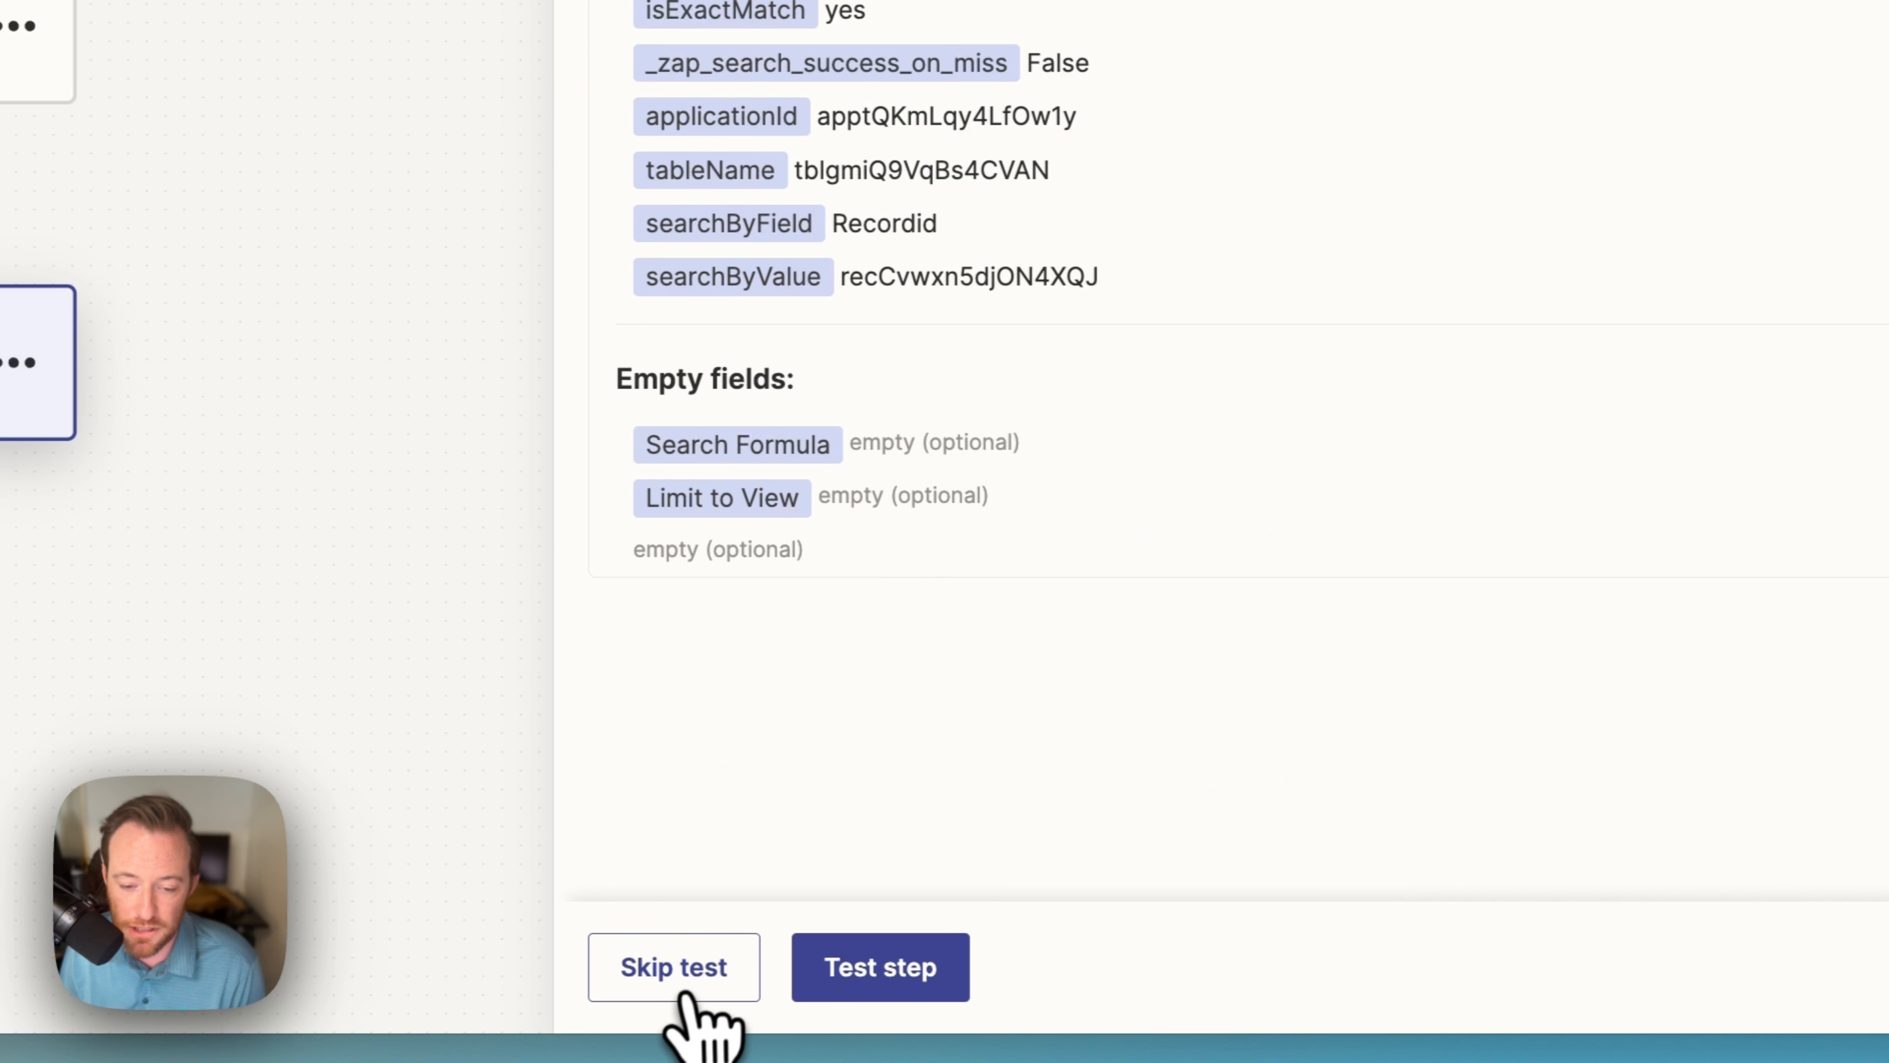
# Step: Test the Find Record step, returning the Candidate record with rate 200 and Developer position
pyautogui.click(903, 978)
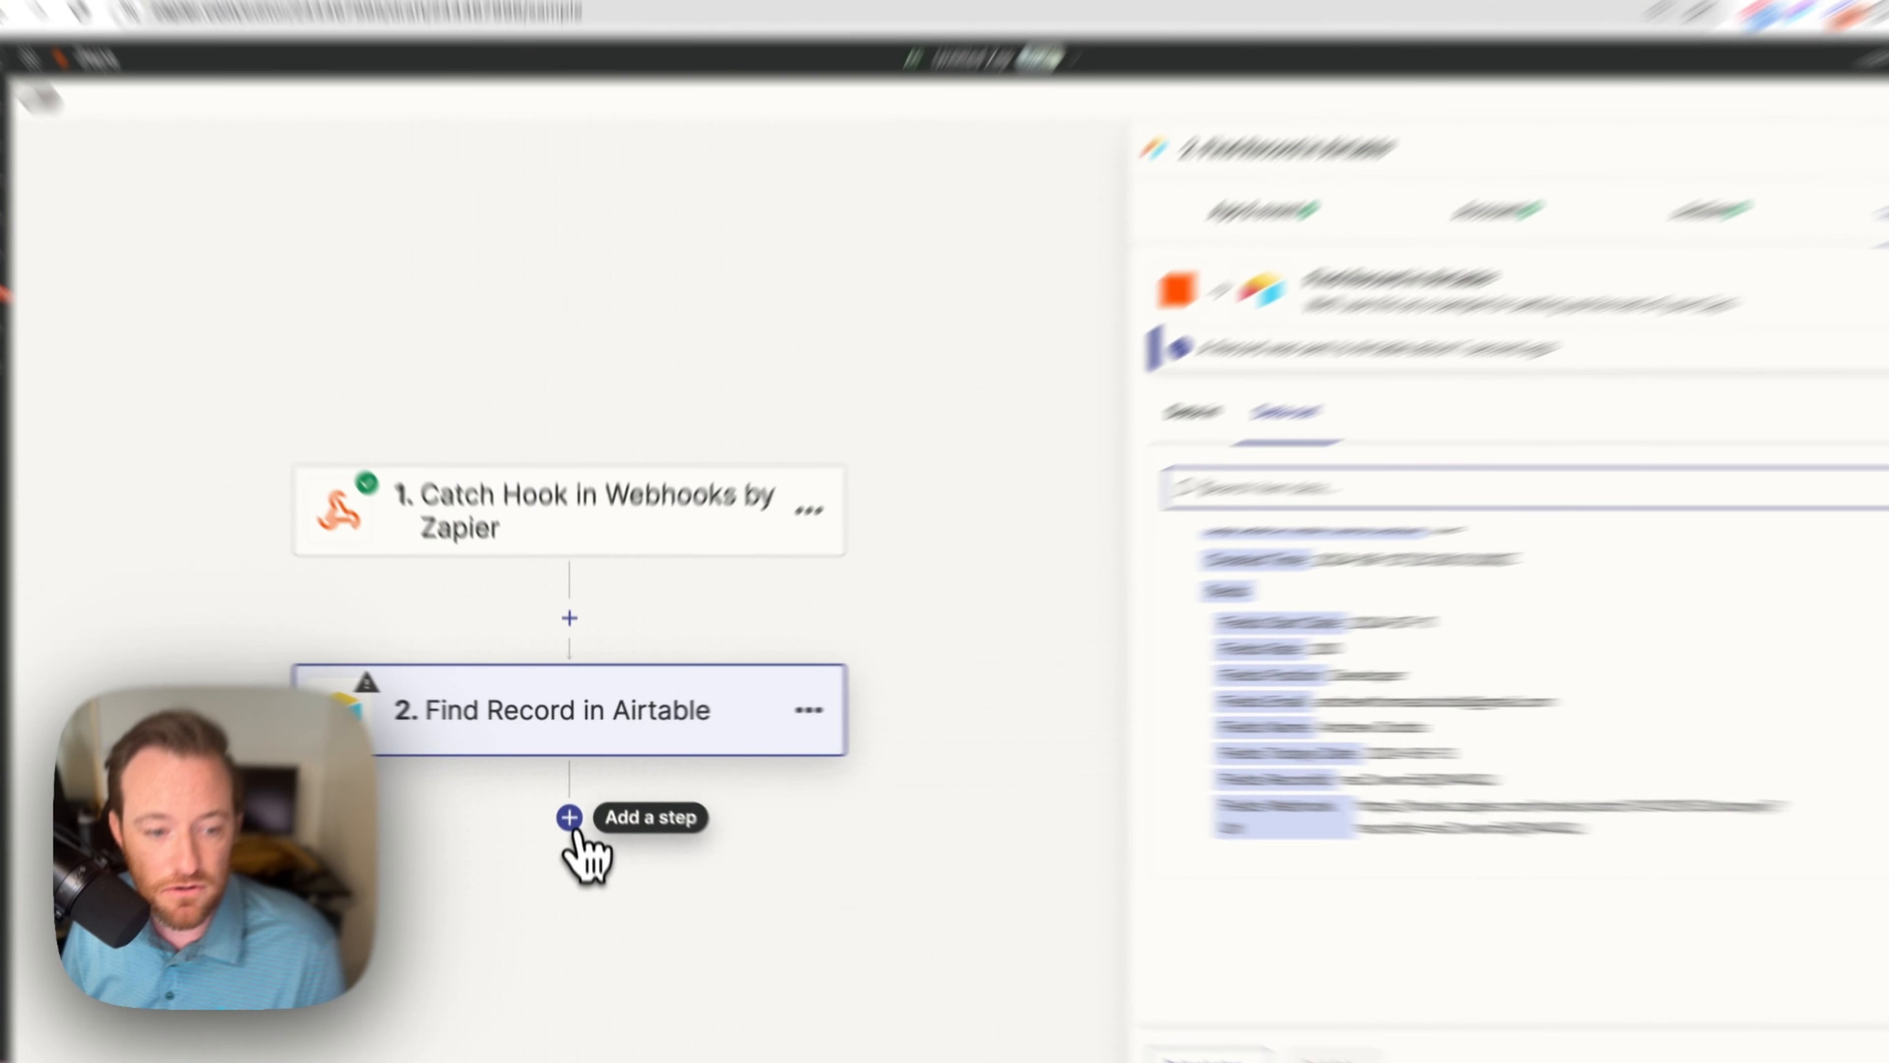
# Step: Add a third step, Docusign Create Signature Request, and sign in to connect the DocuSign account
pyautogui.click(570, 802)
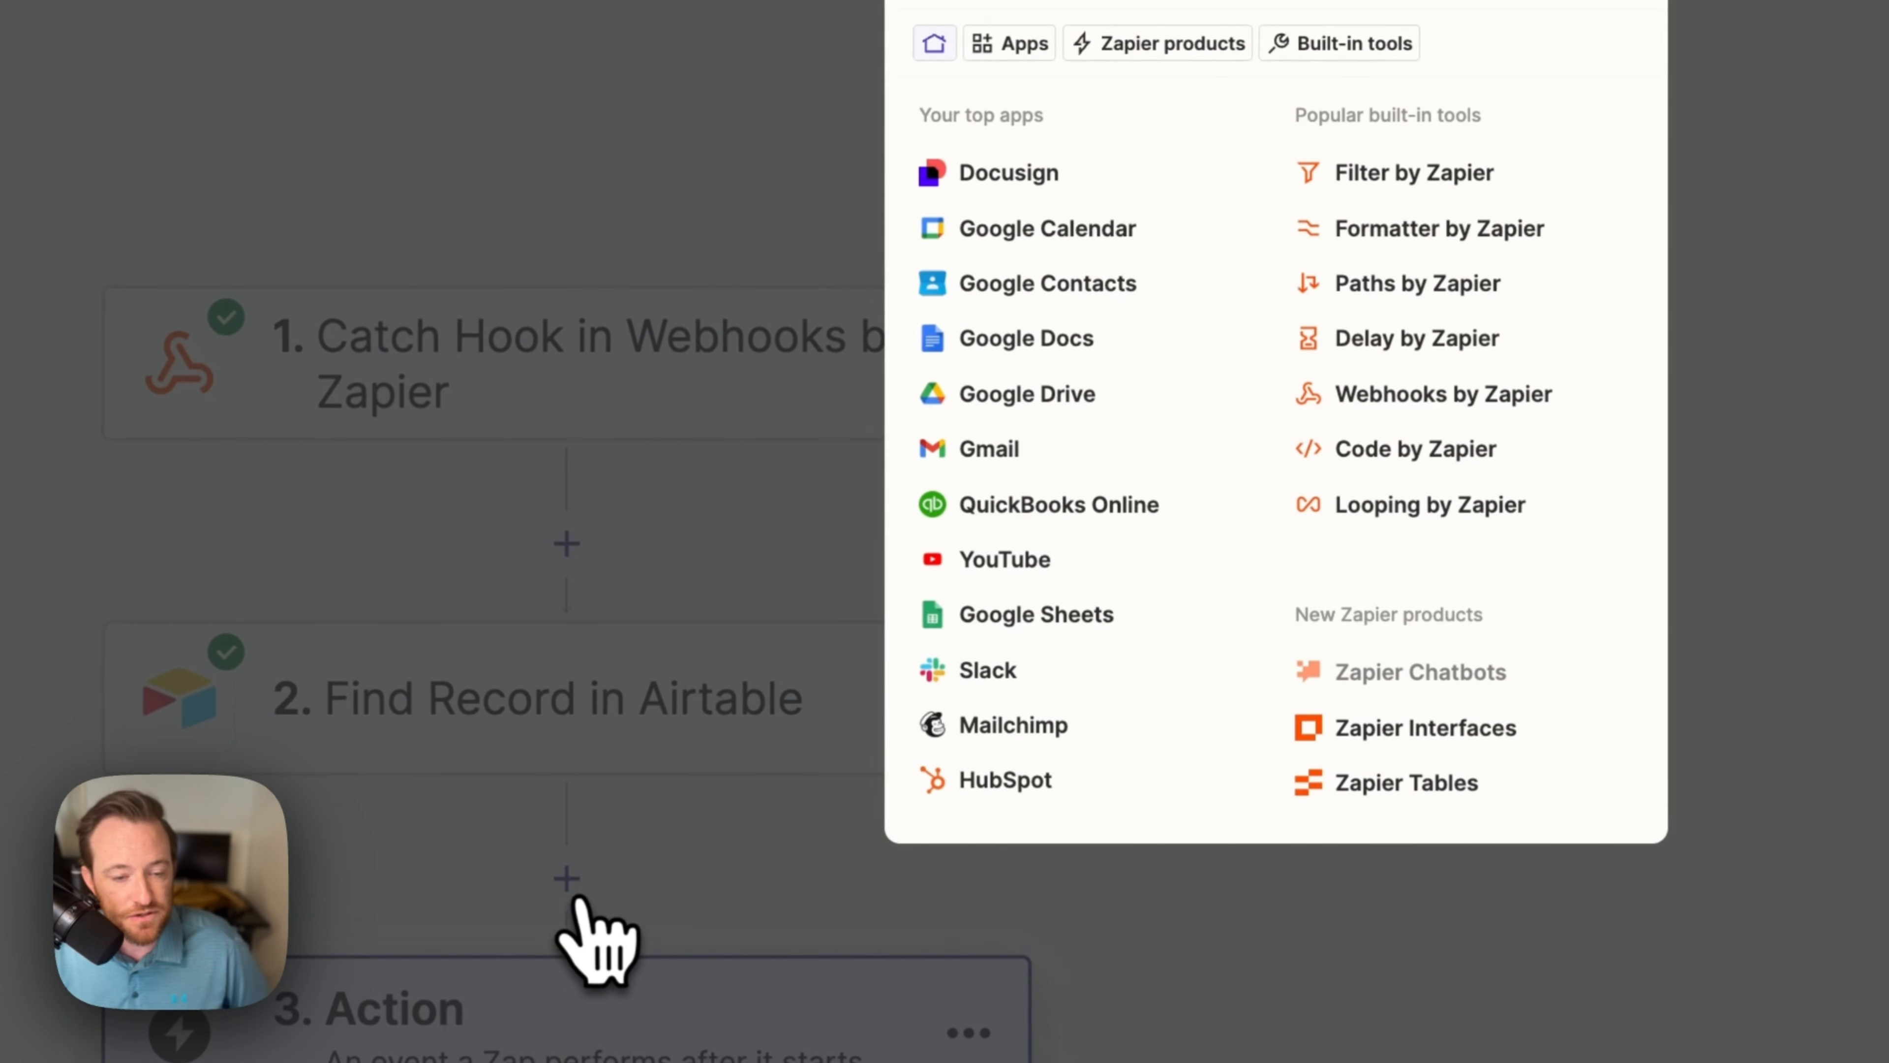
pyautogui.click(1049, 183)
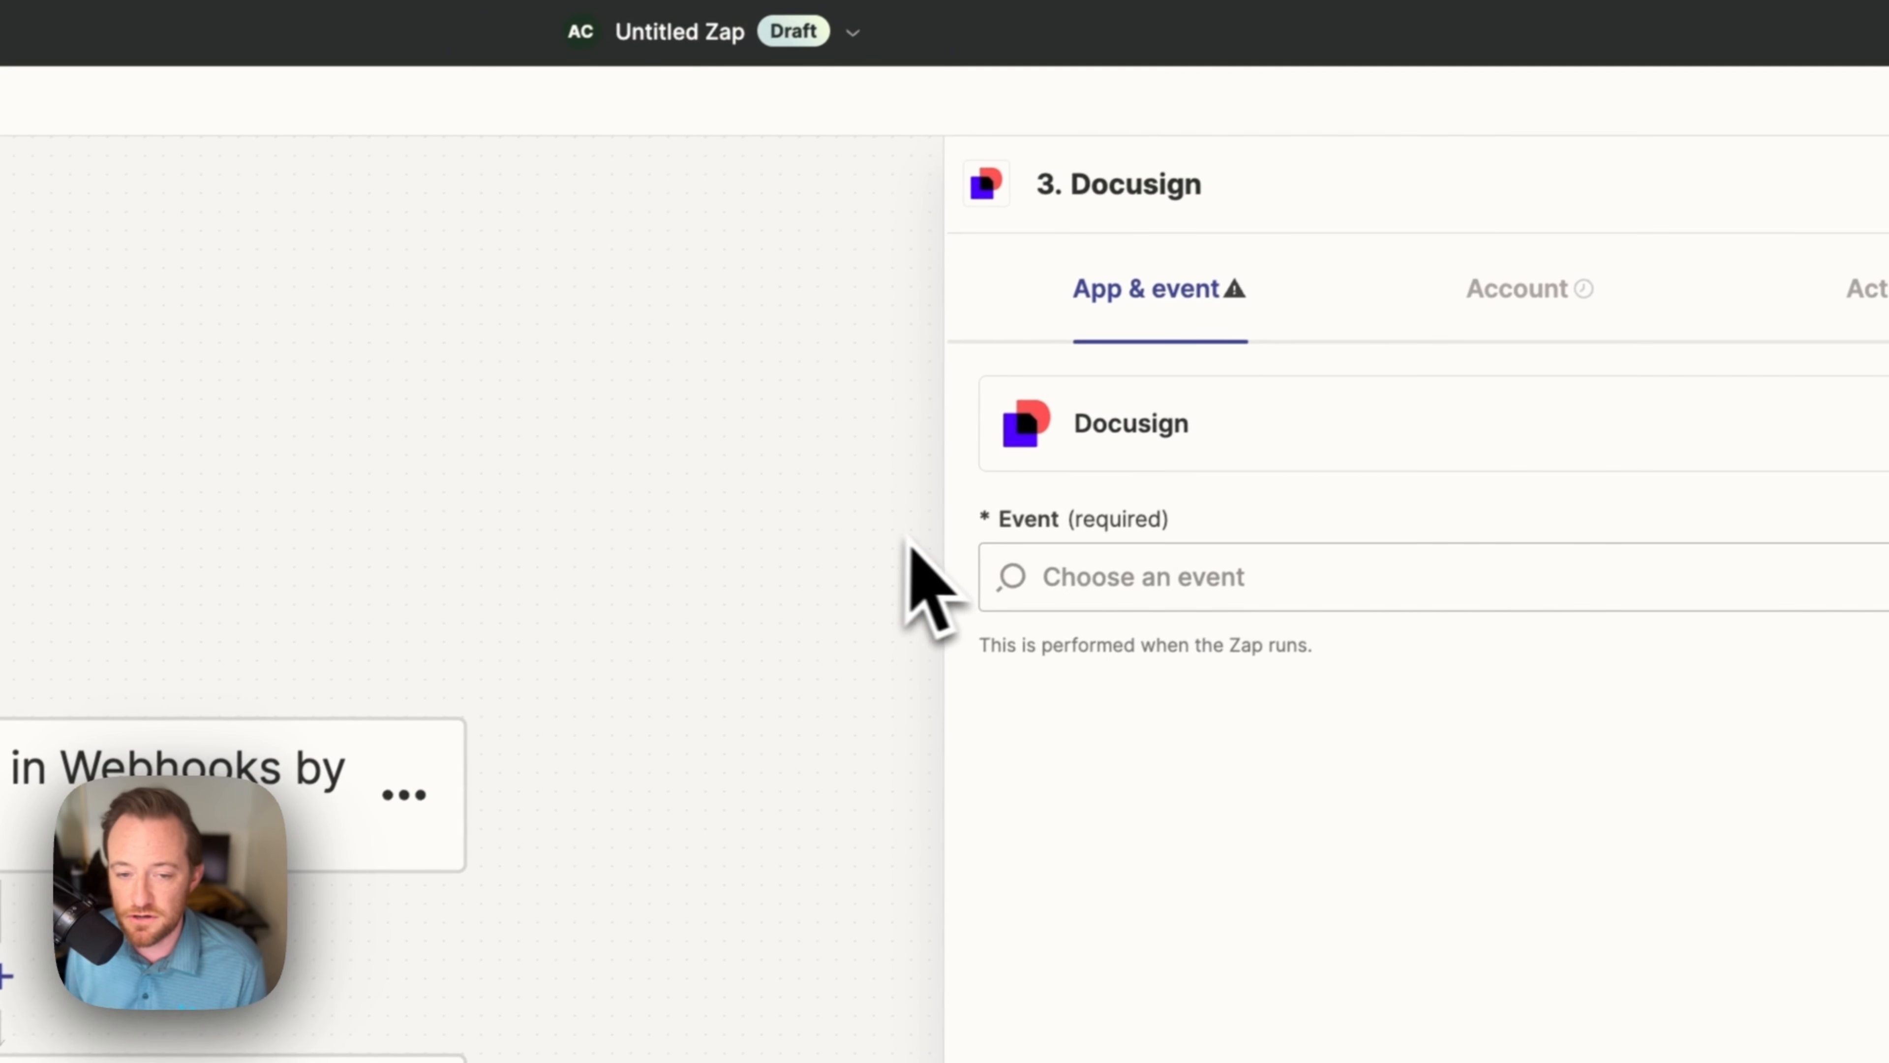
pyautogui.click(1129, 592)
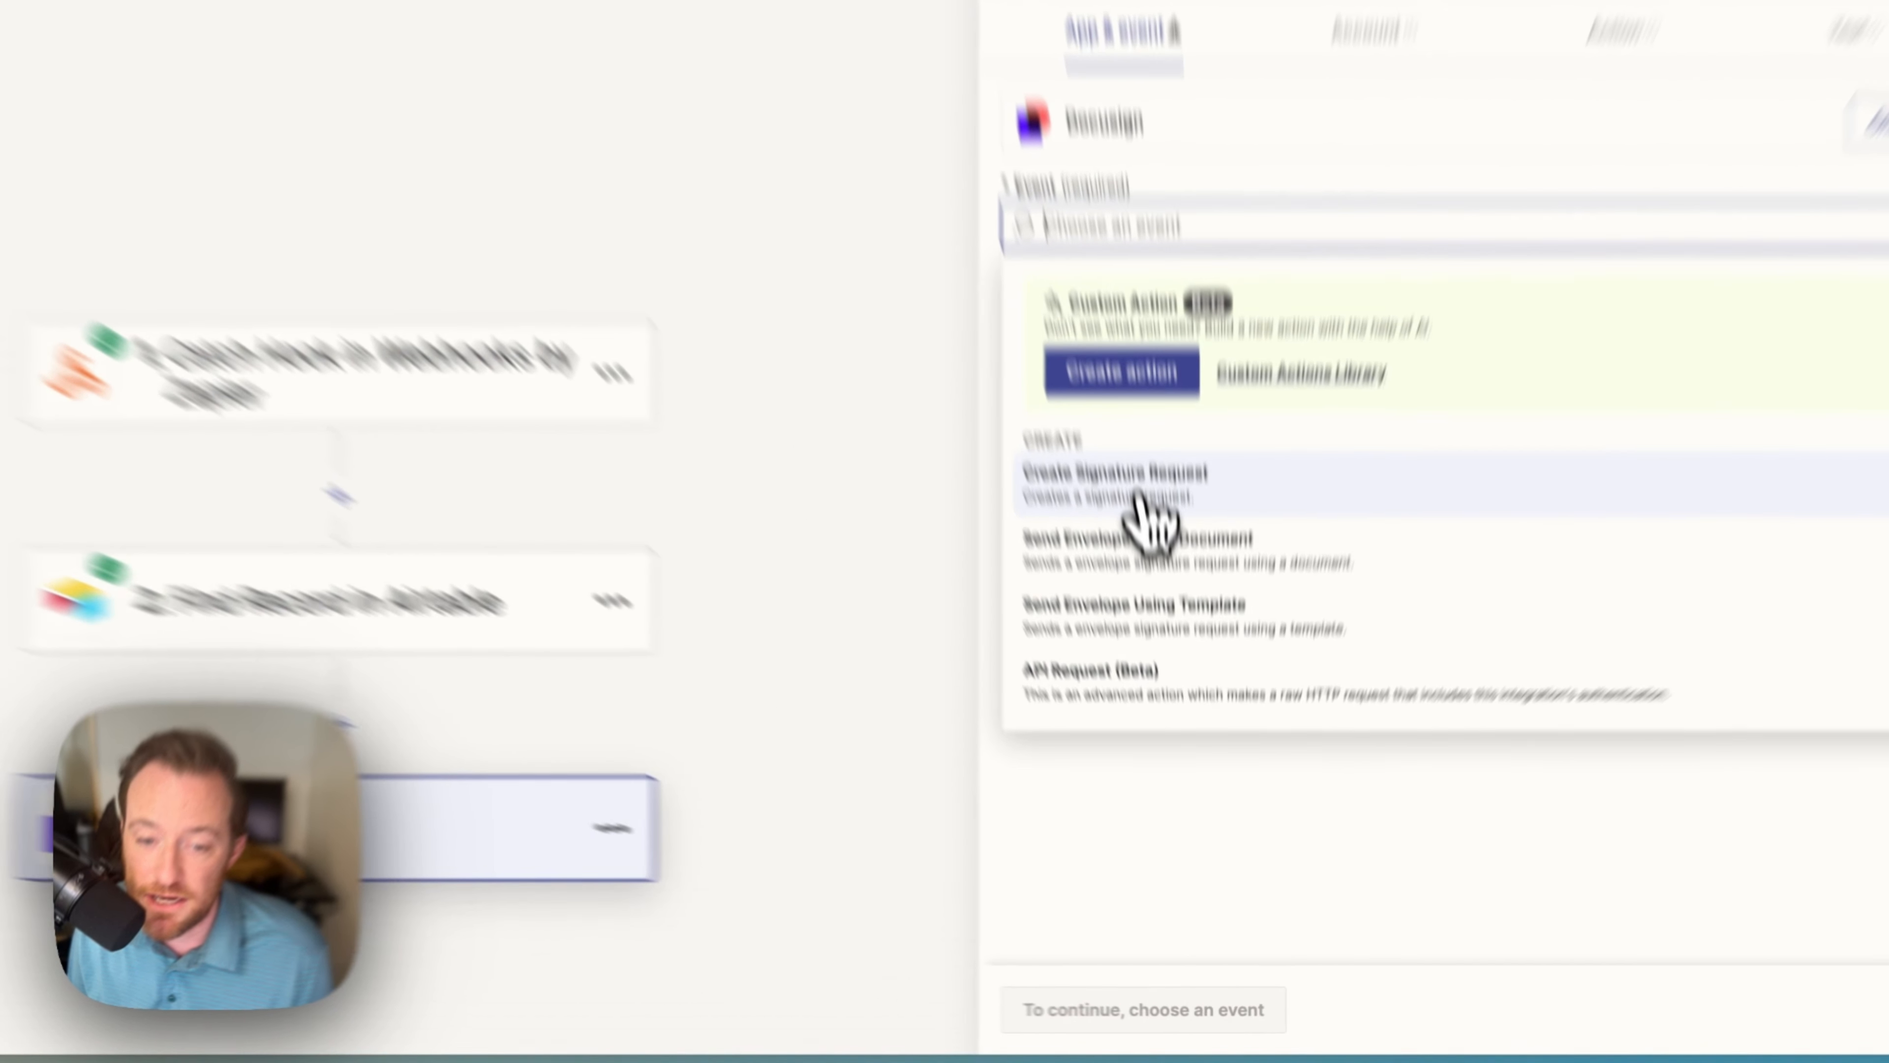
pyautogui.click(1160, 636)
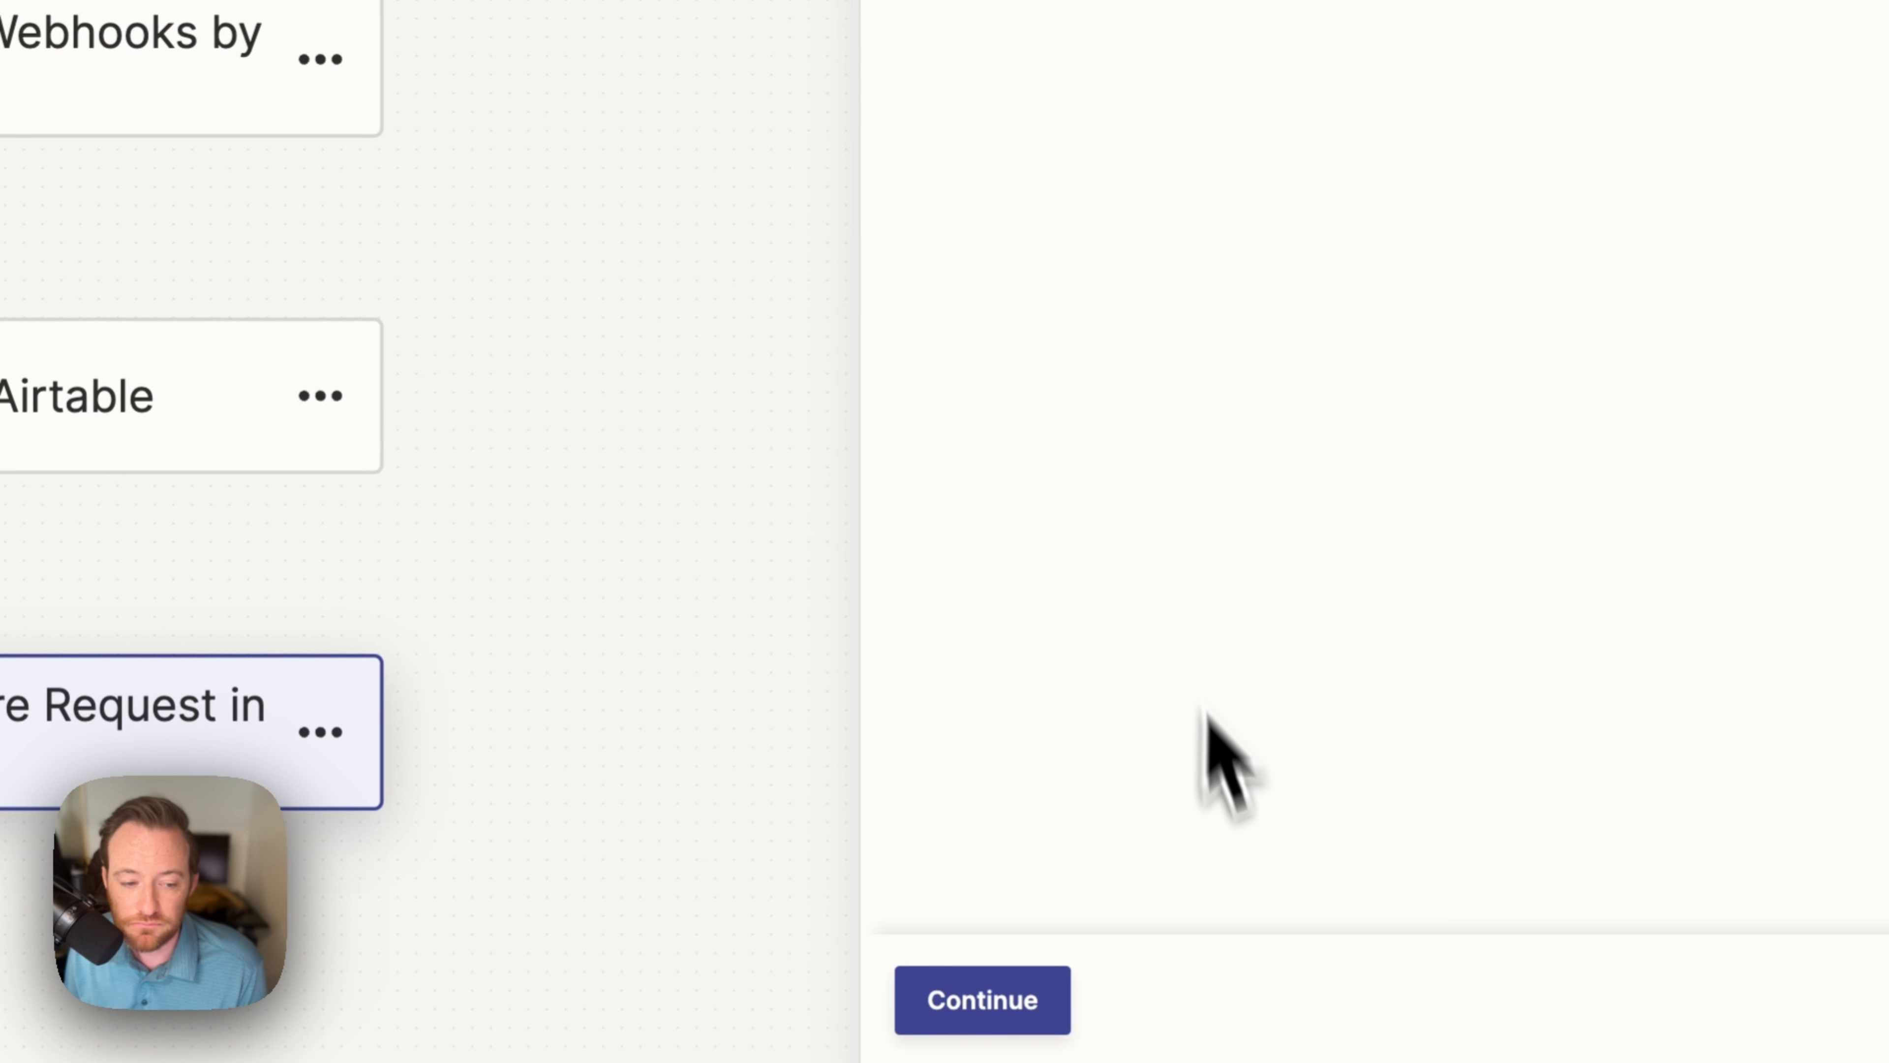
pyautogui.click(970, 997)
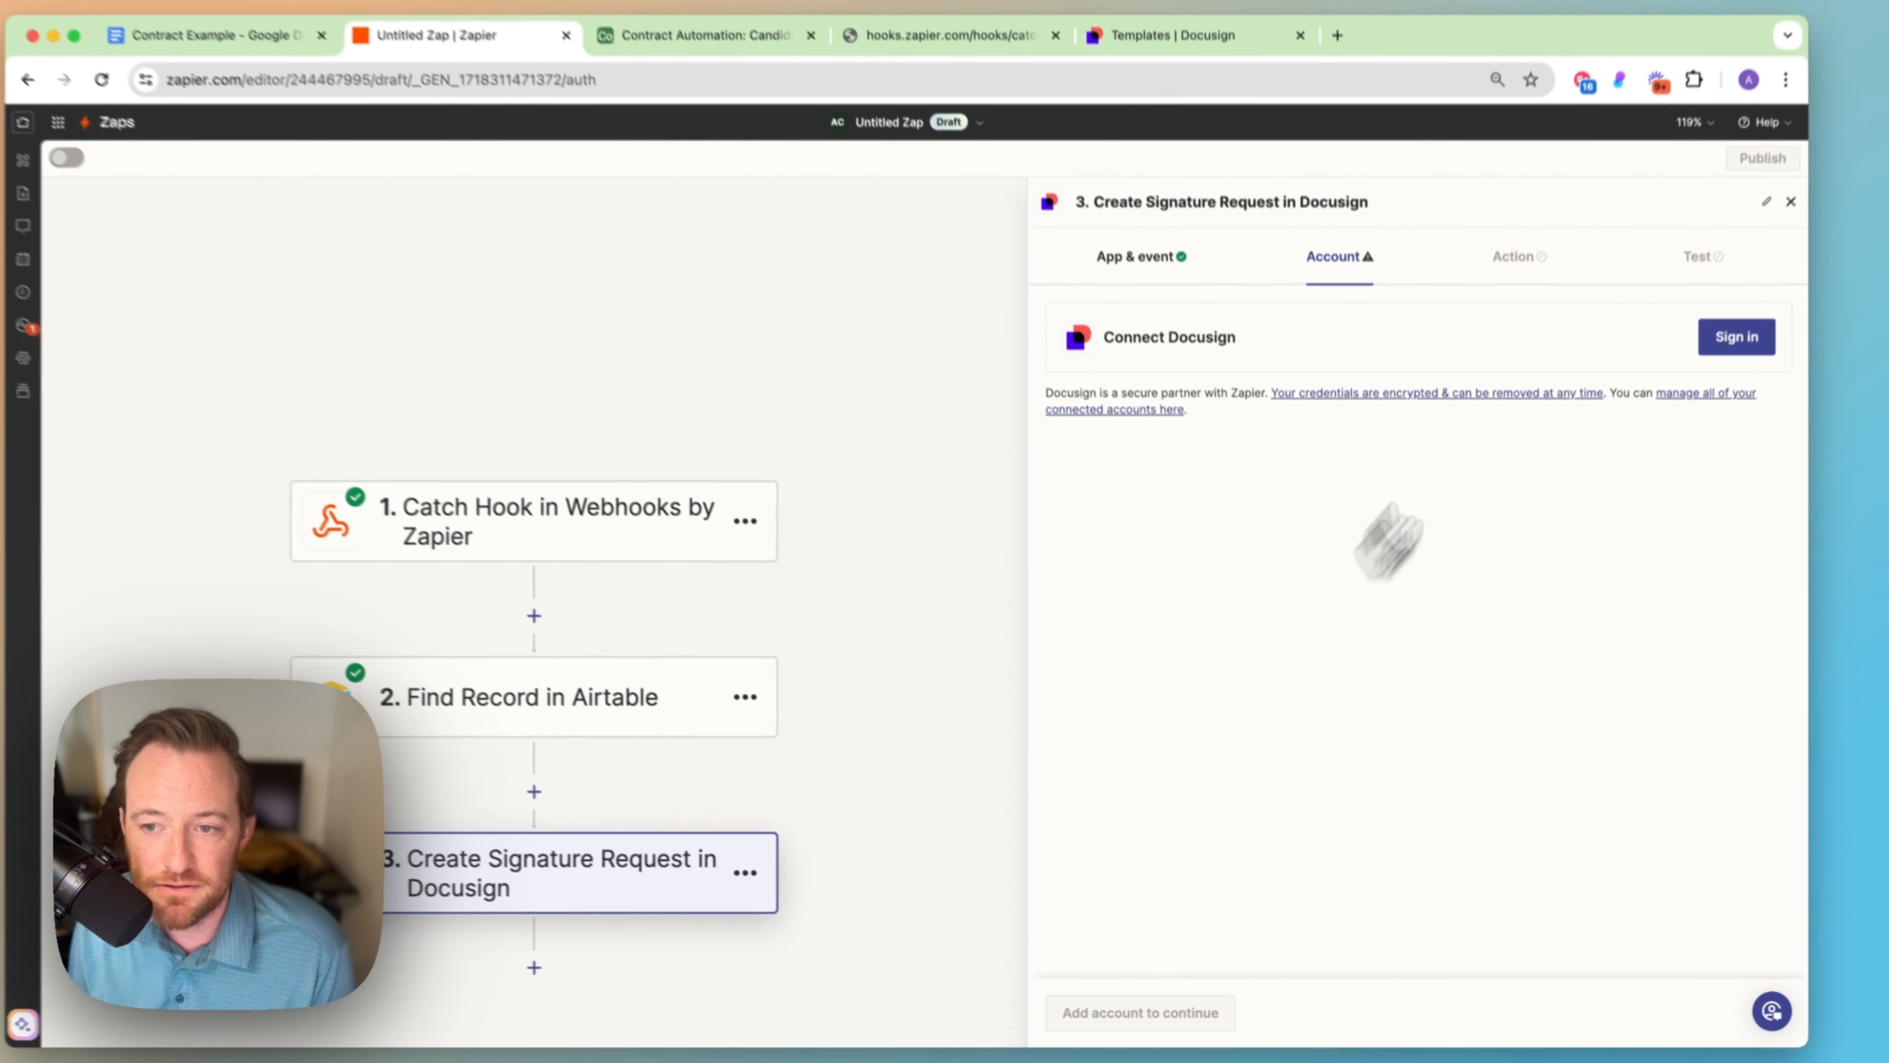
pyautogui.click(1698, 379)
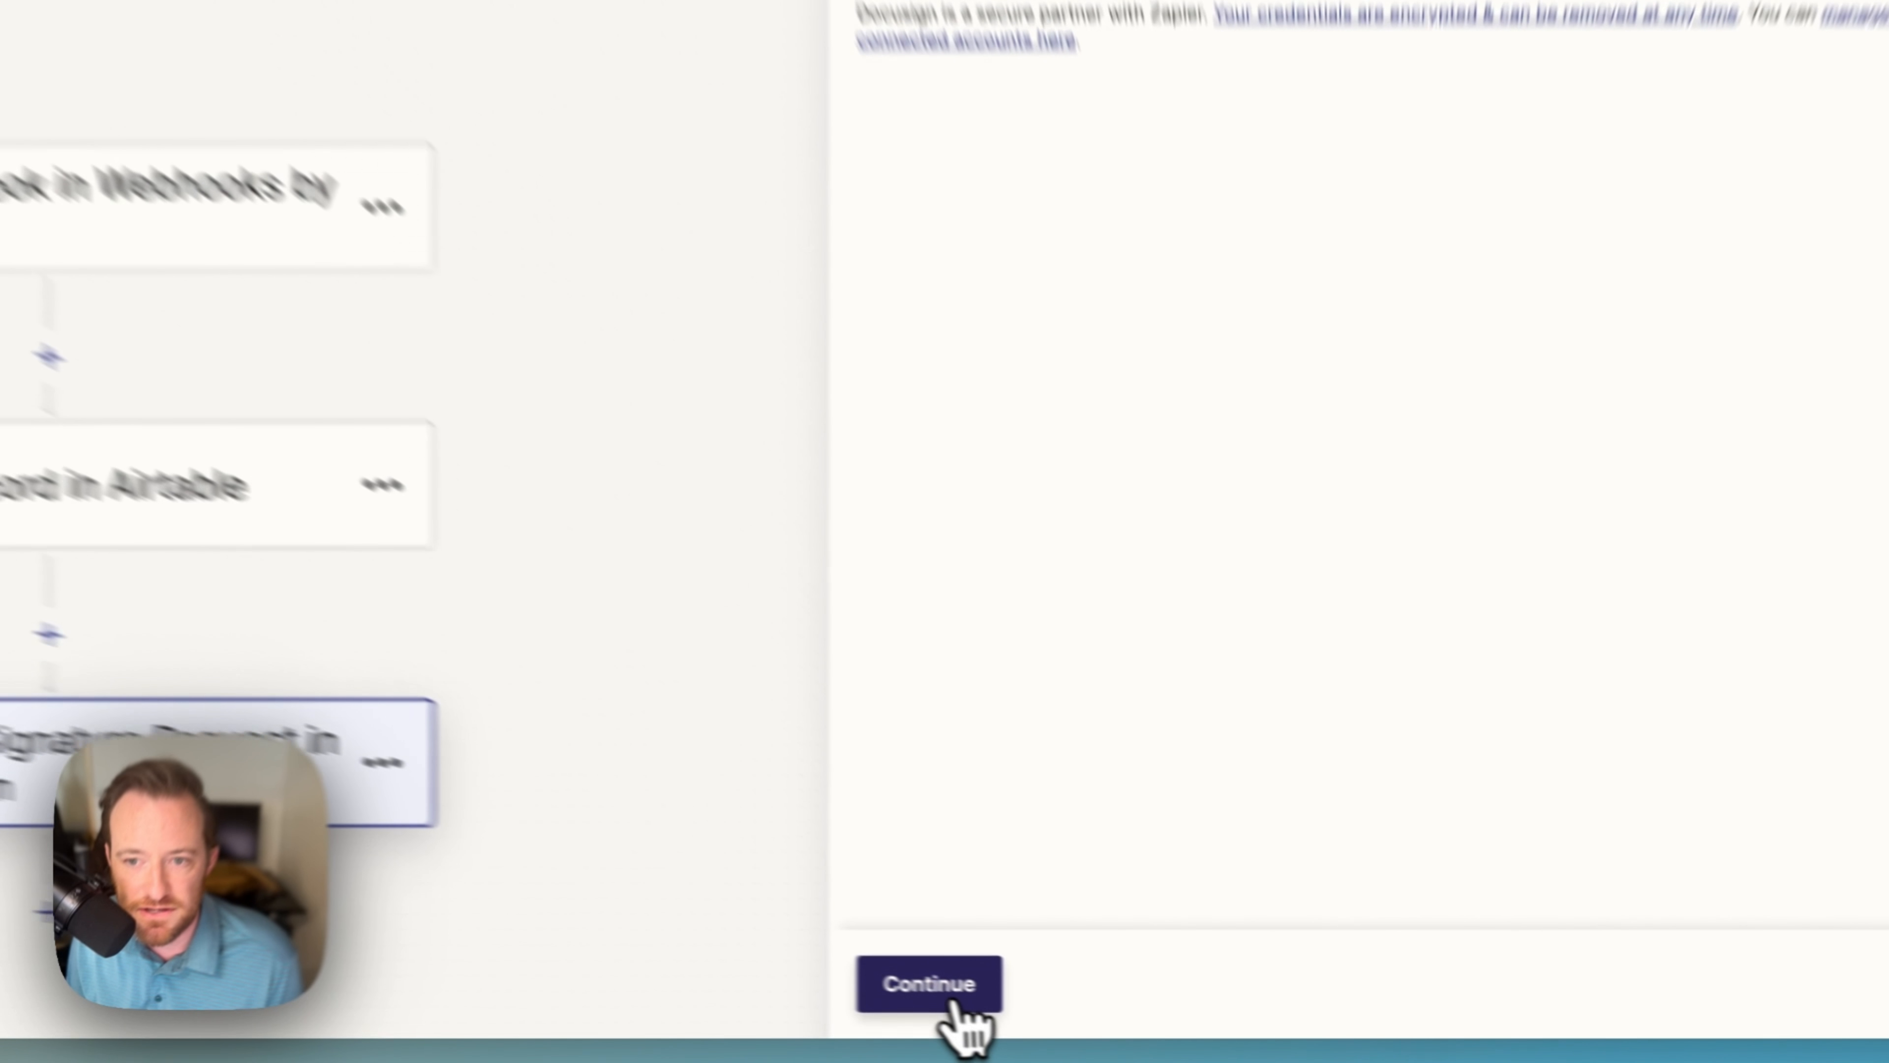
pyautogui.click(1103, 1014)
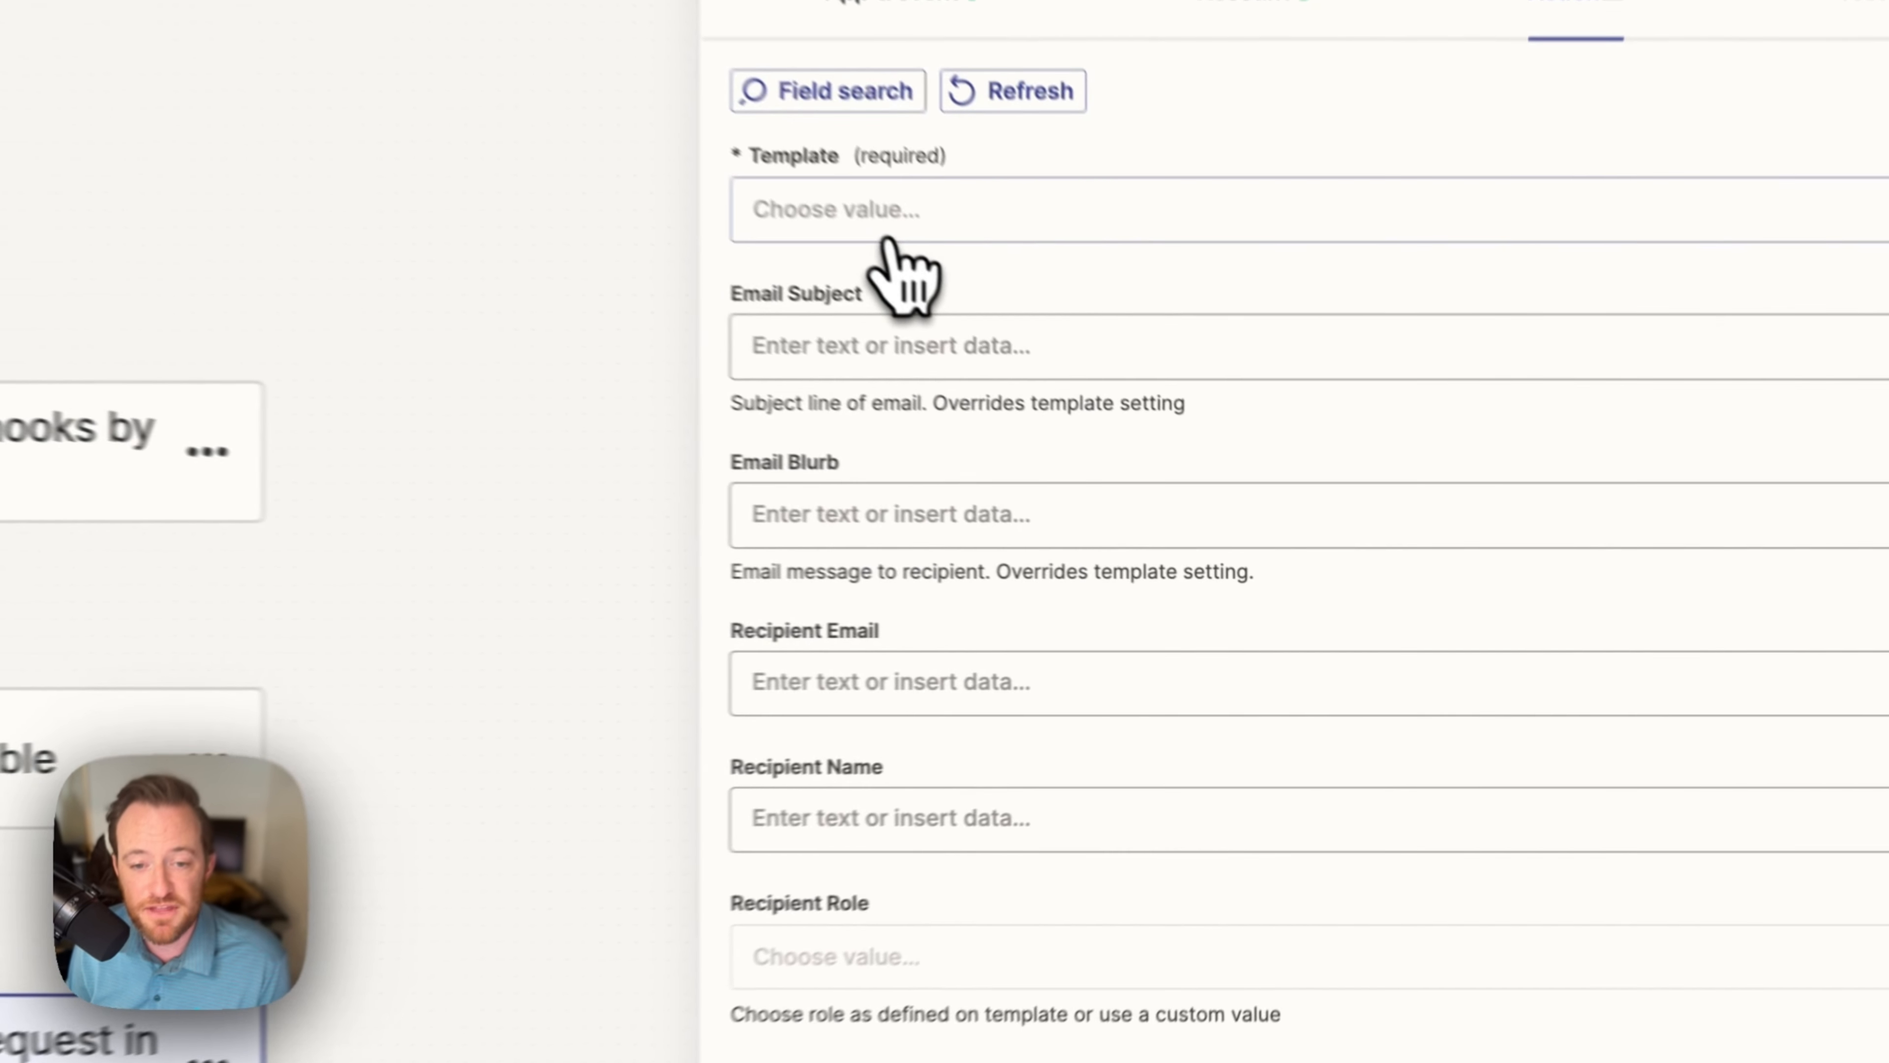
# Step: Choose template Subcontractor Agreement, subject 'Contractor Offer with Simple Stack', blurb 'Can't wait for you to join our team'
pyautogui.click(1145, 417)
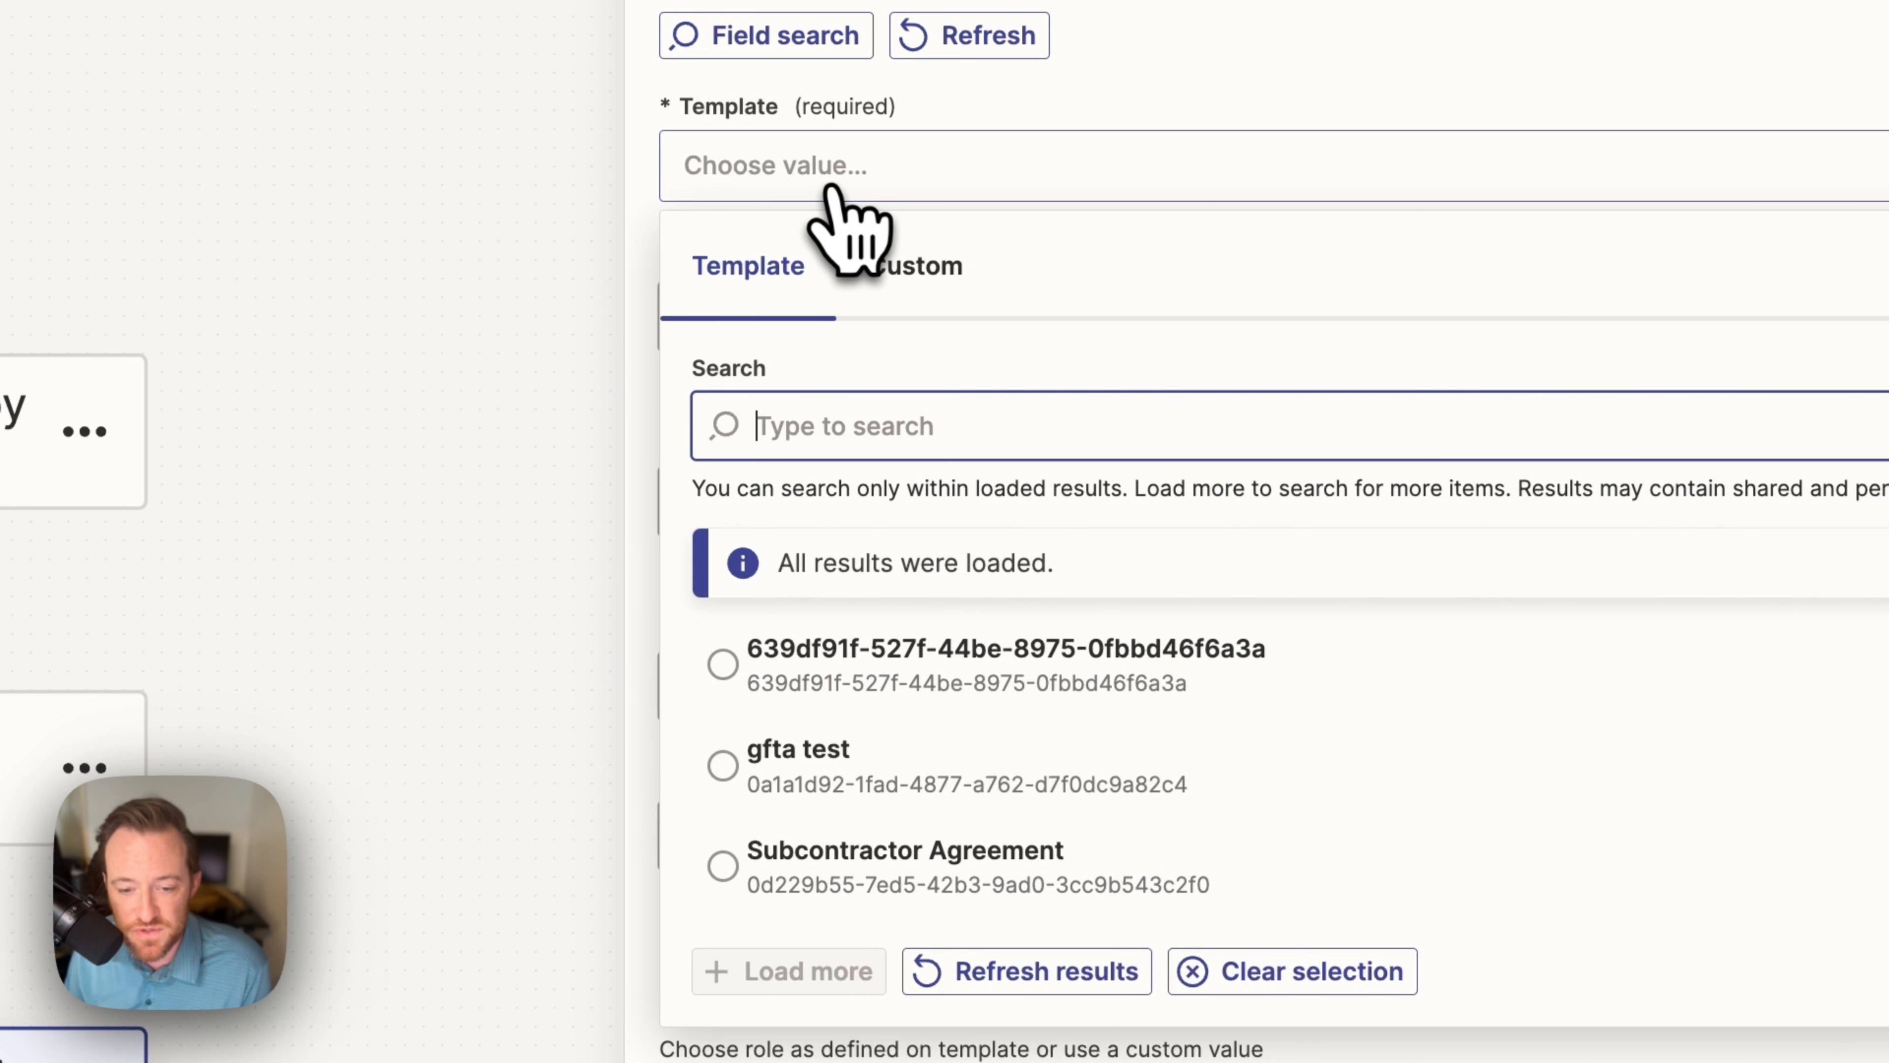
pyautogui.click(794, 877)
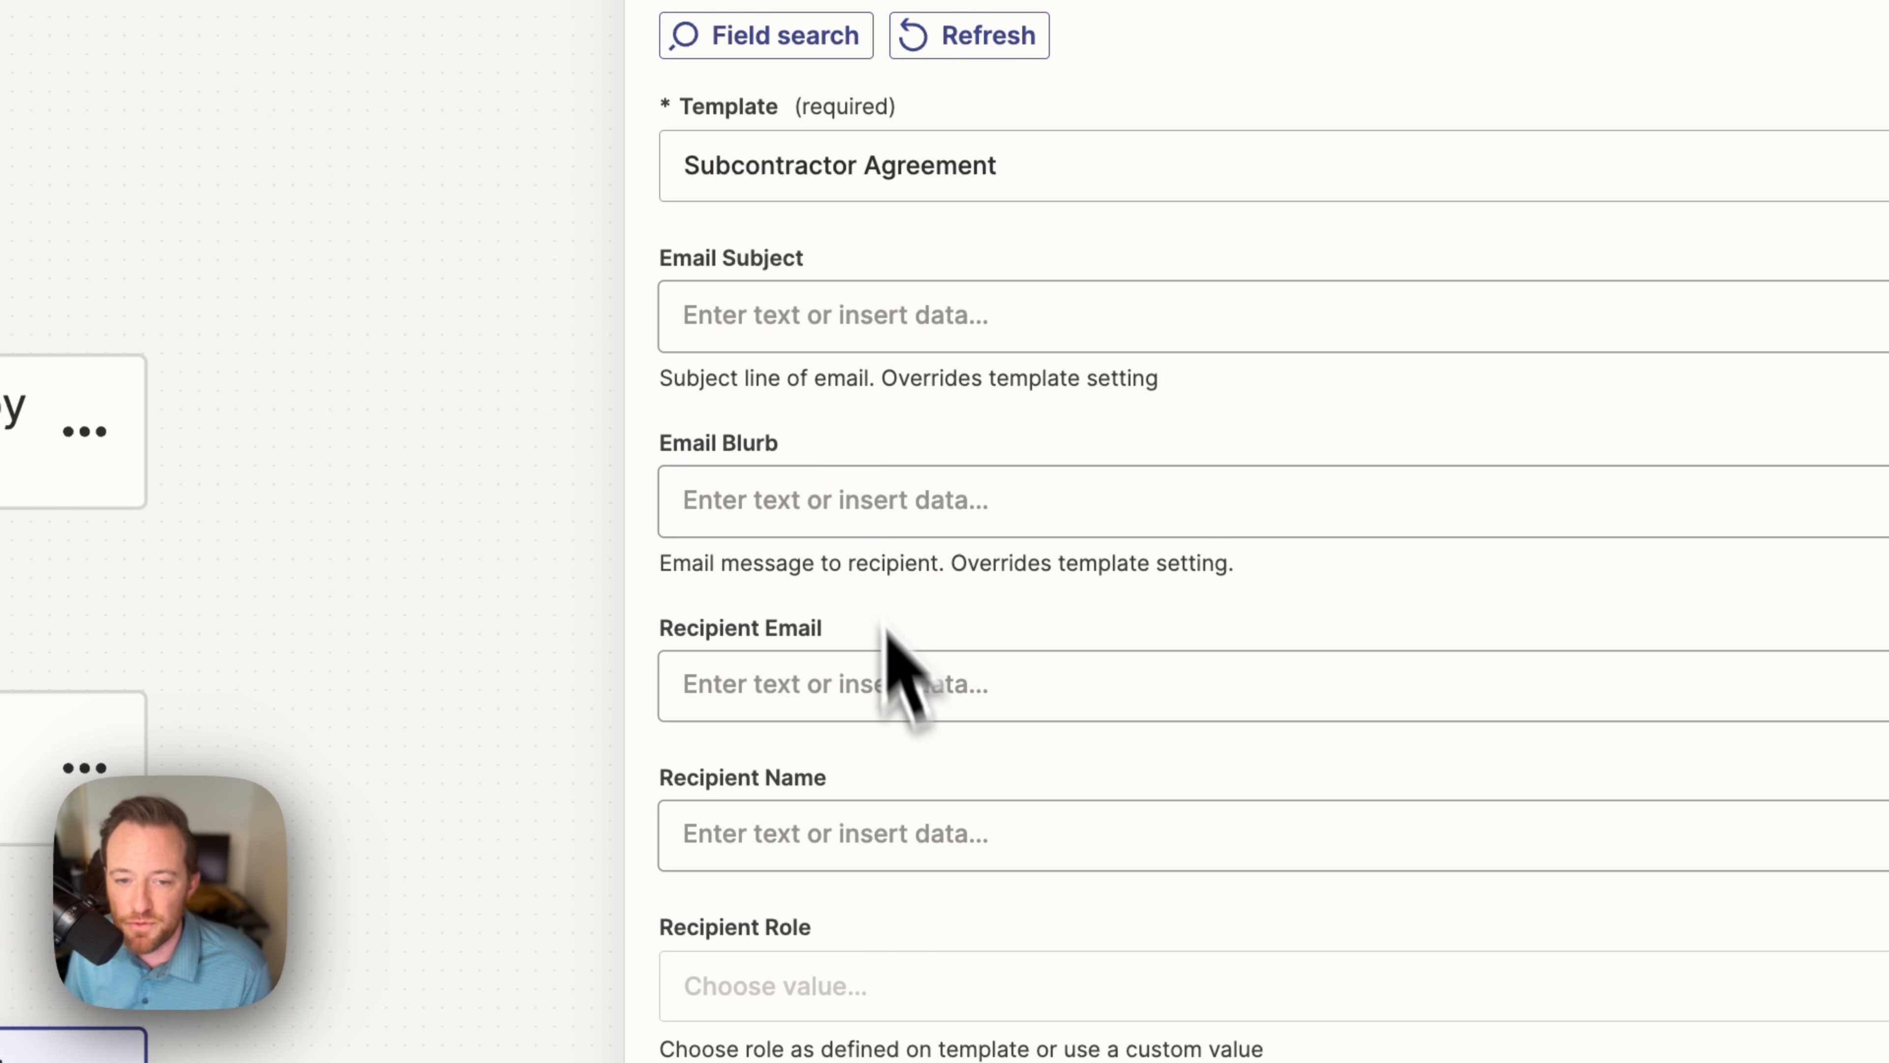
pyautogui.click(784, 321)
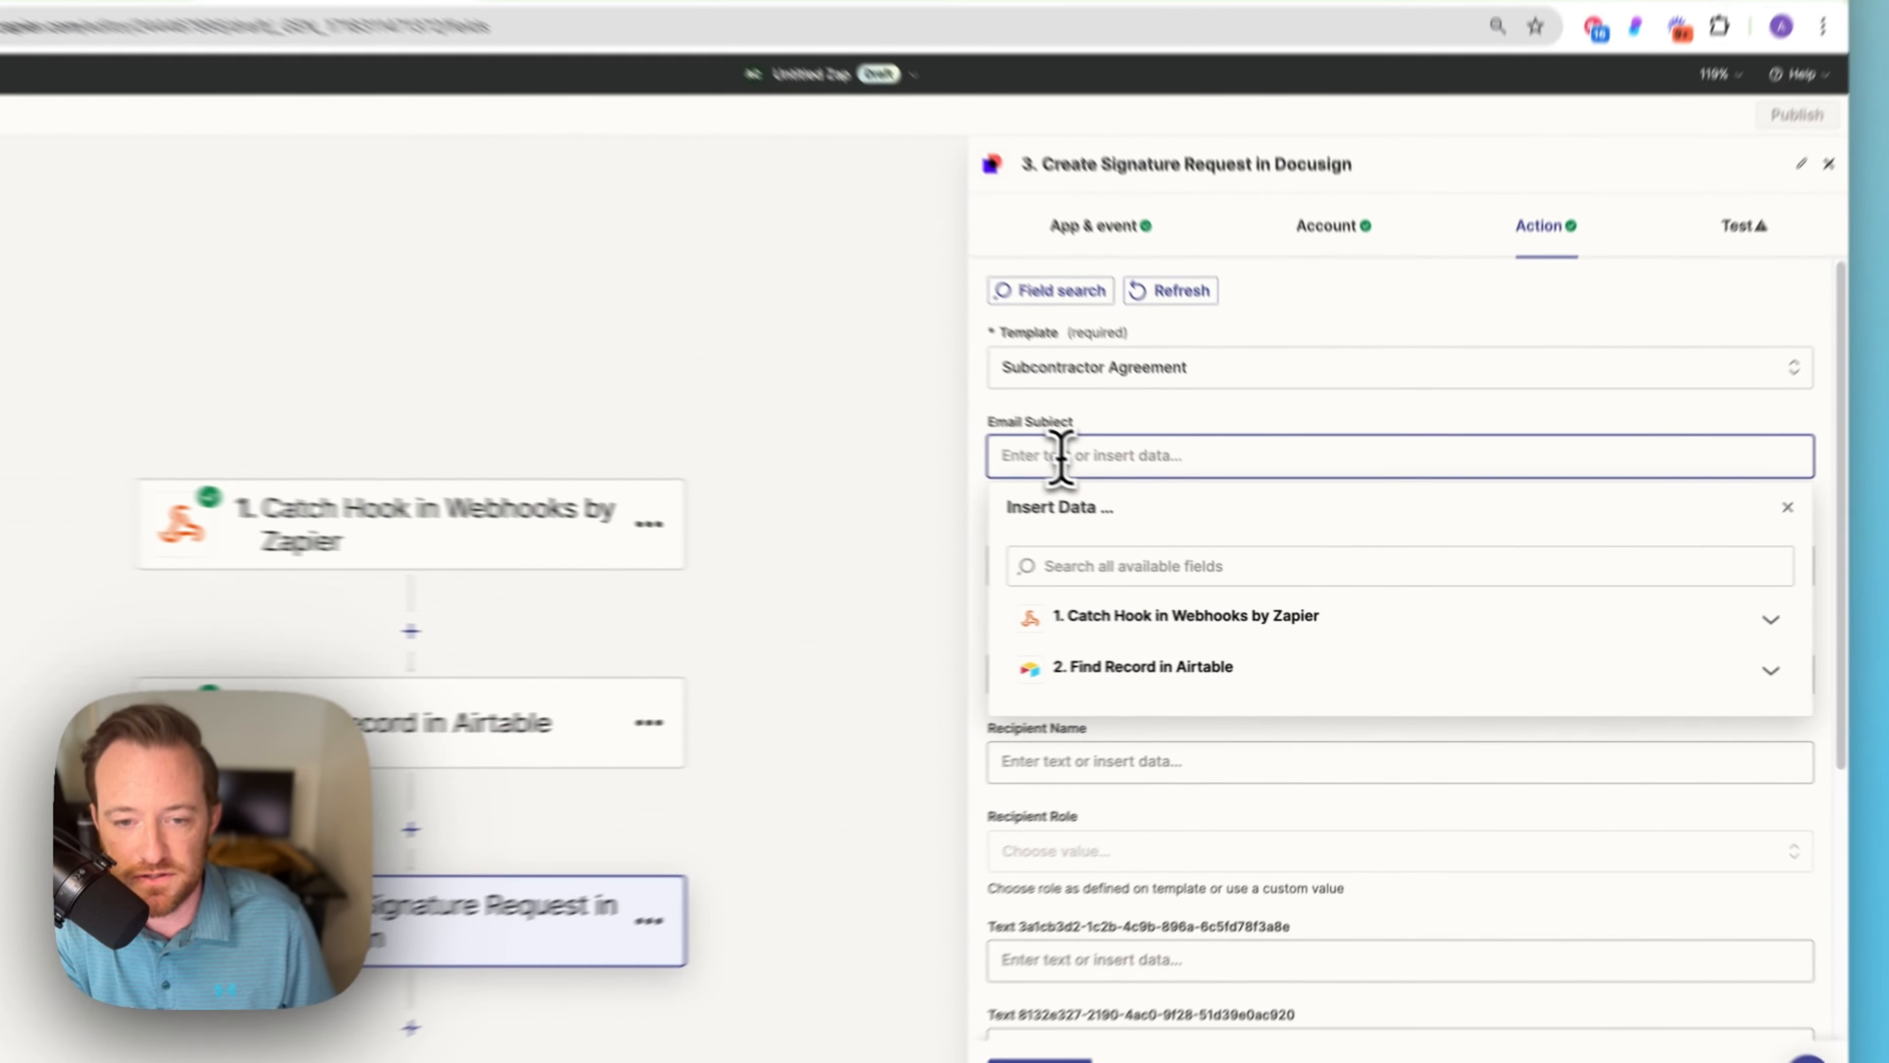
pyautogui.write('Contractor Offer with Simple Stack')
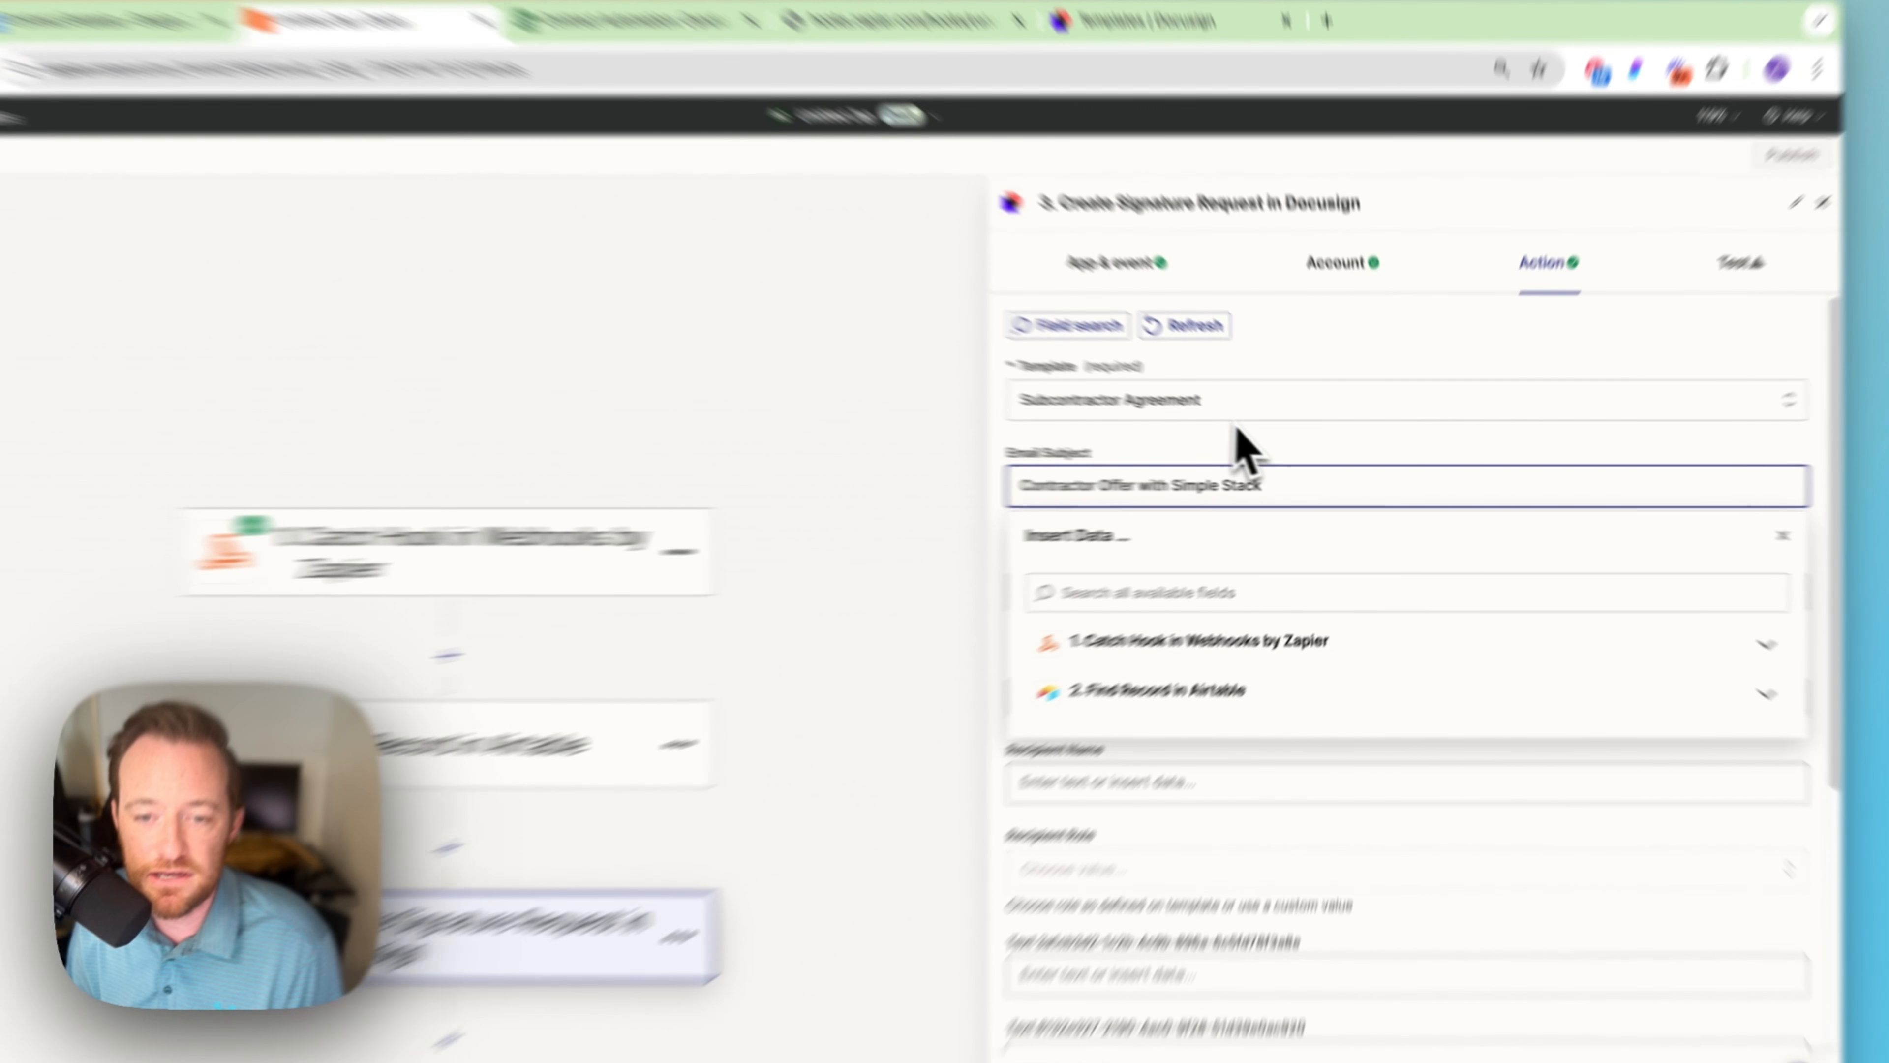
pyautogui.click(1268, 440)
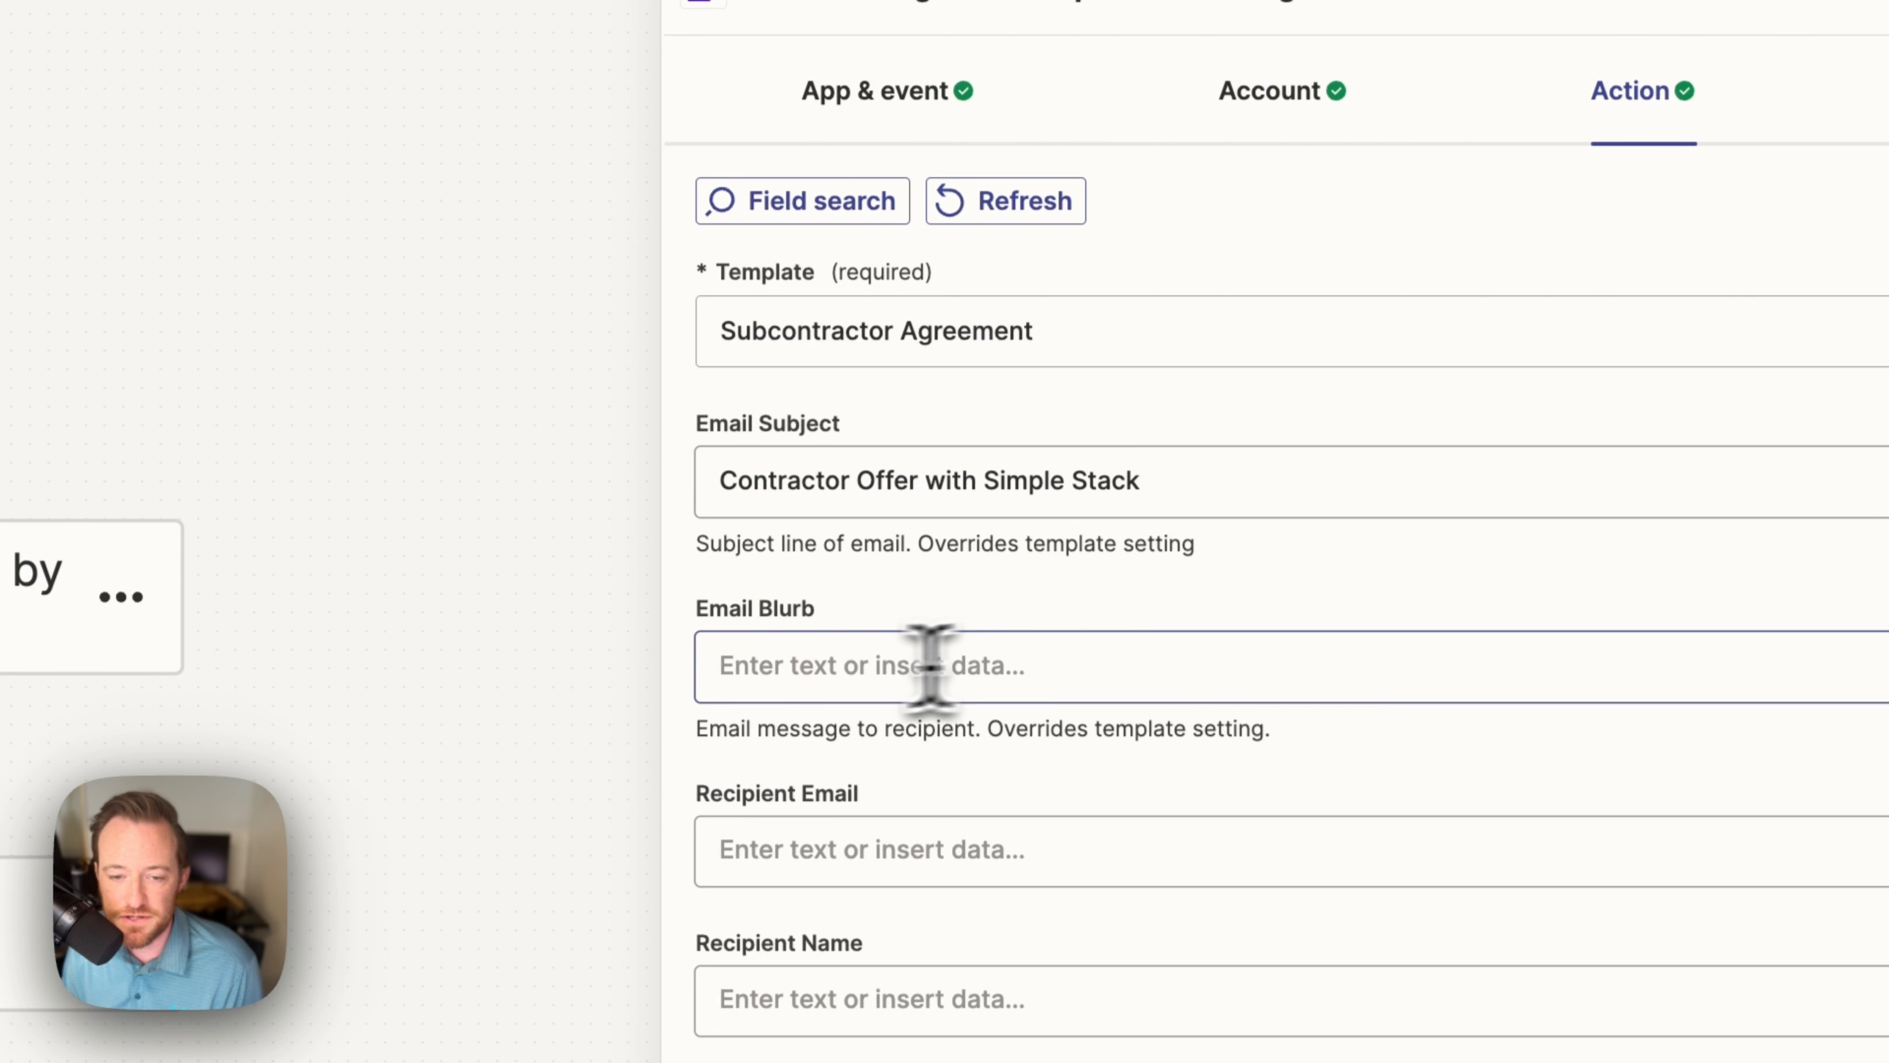
pyautogui.click(929, 667)
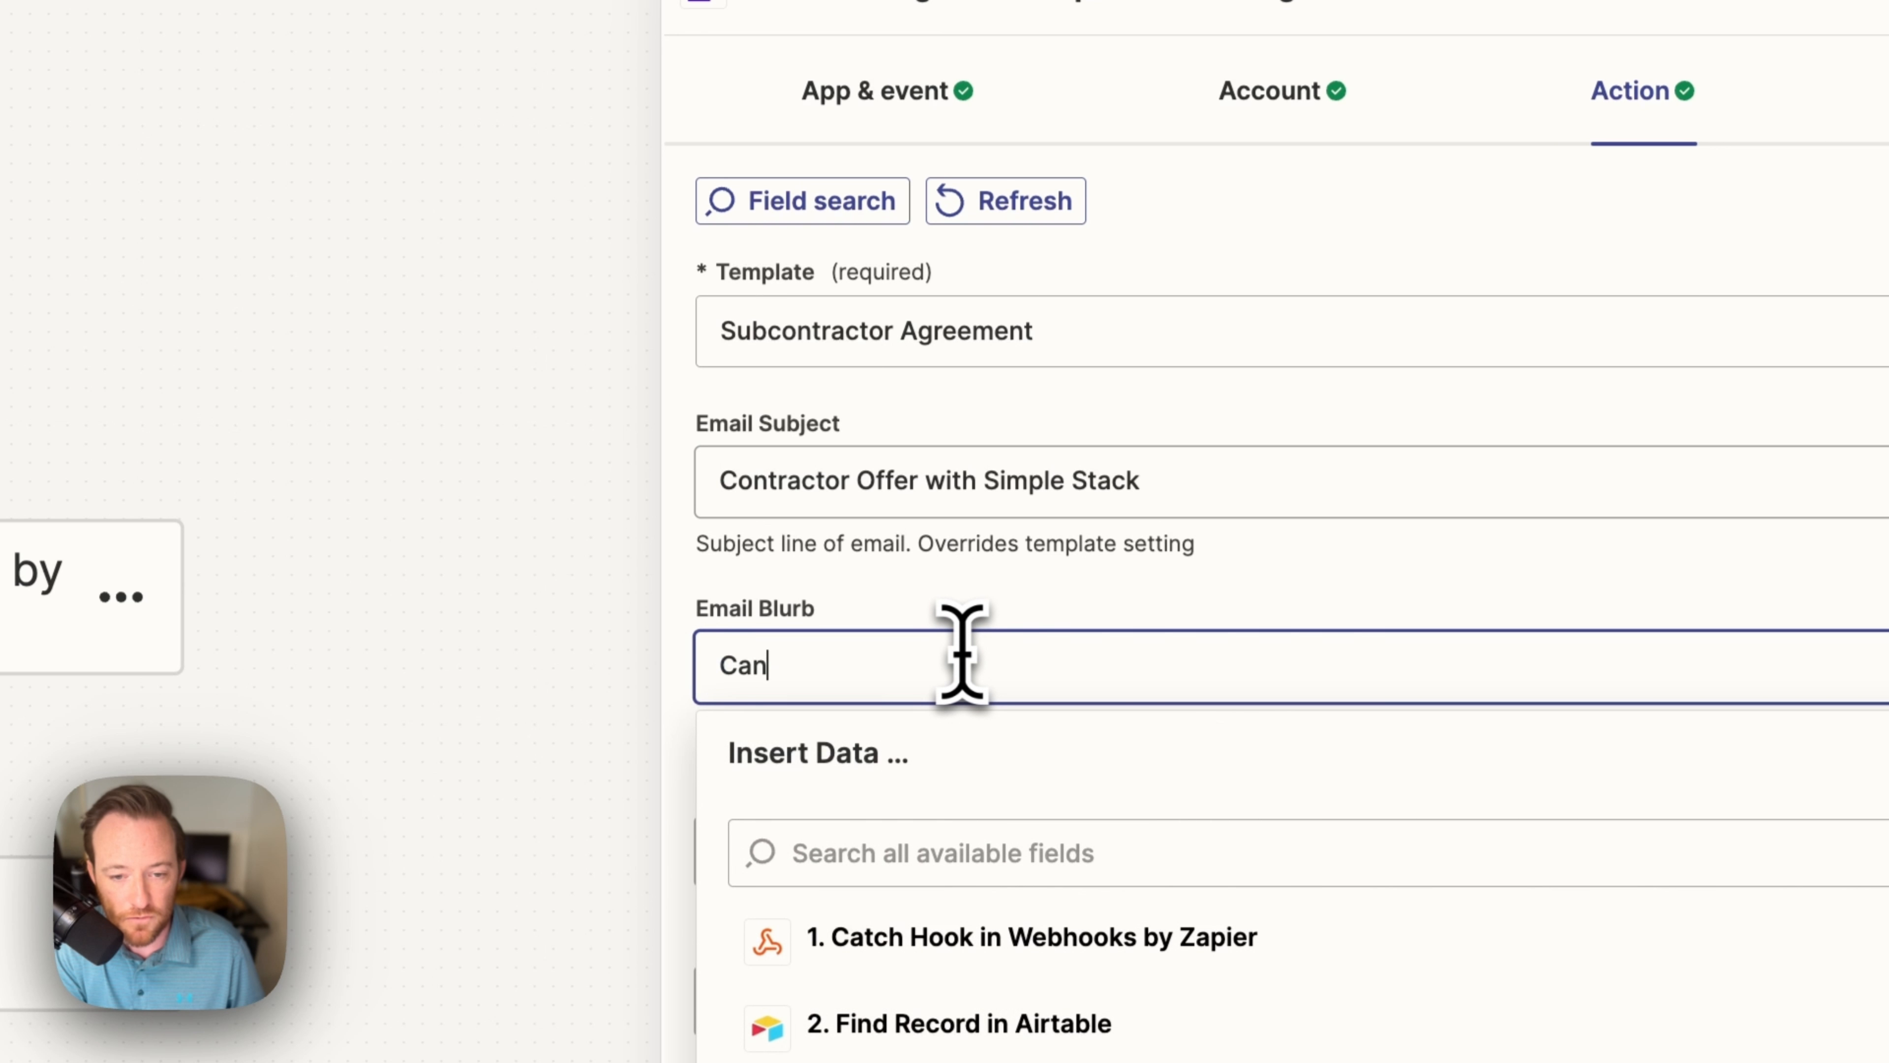
pyautogui.press('BackSpace')
pyautogui.write("'t wait")
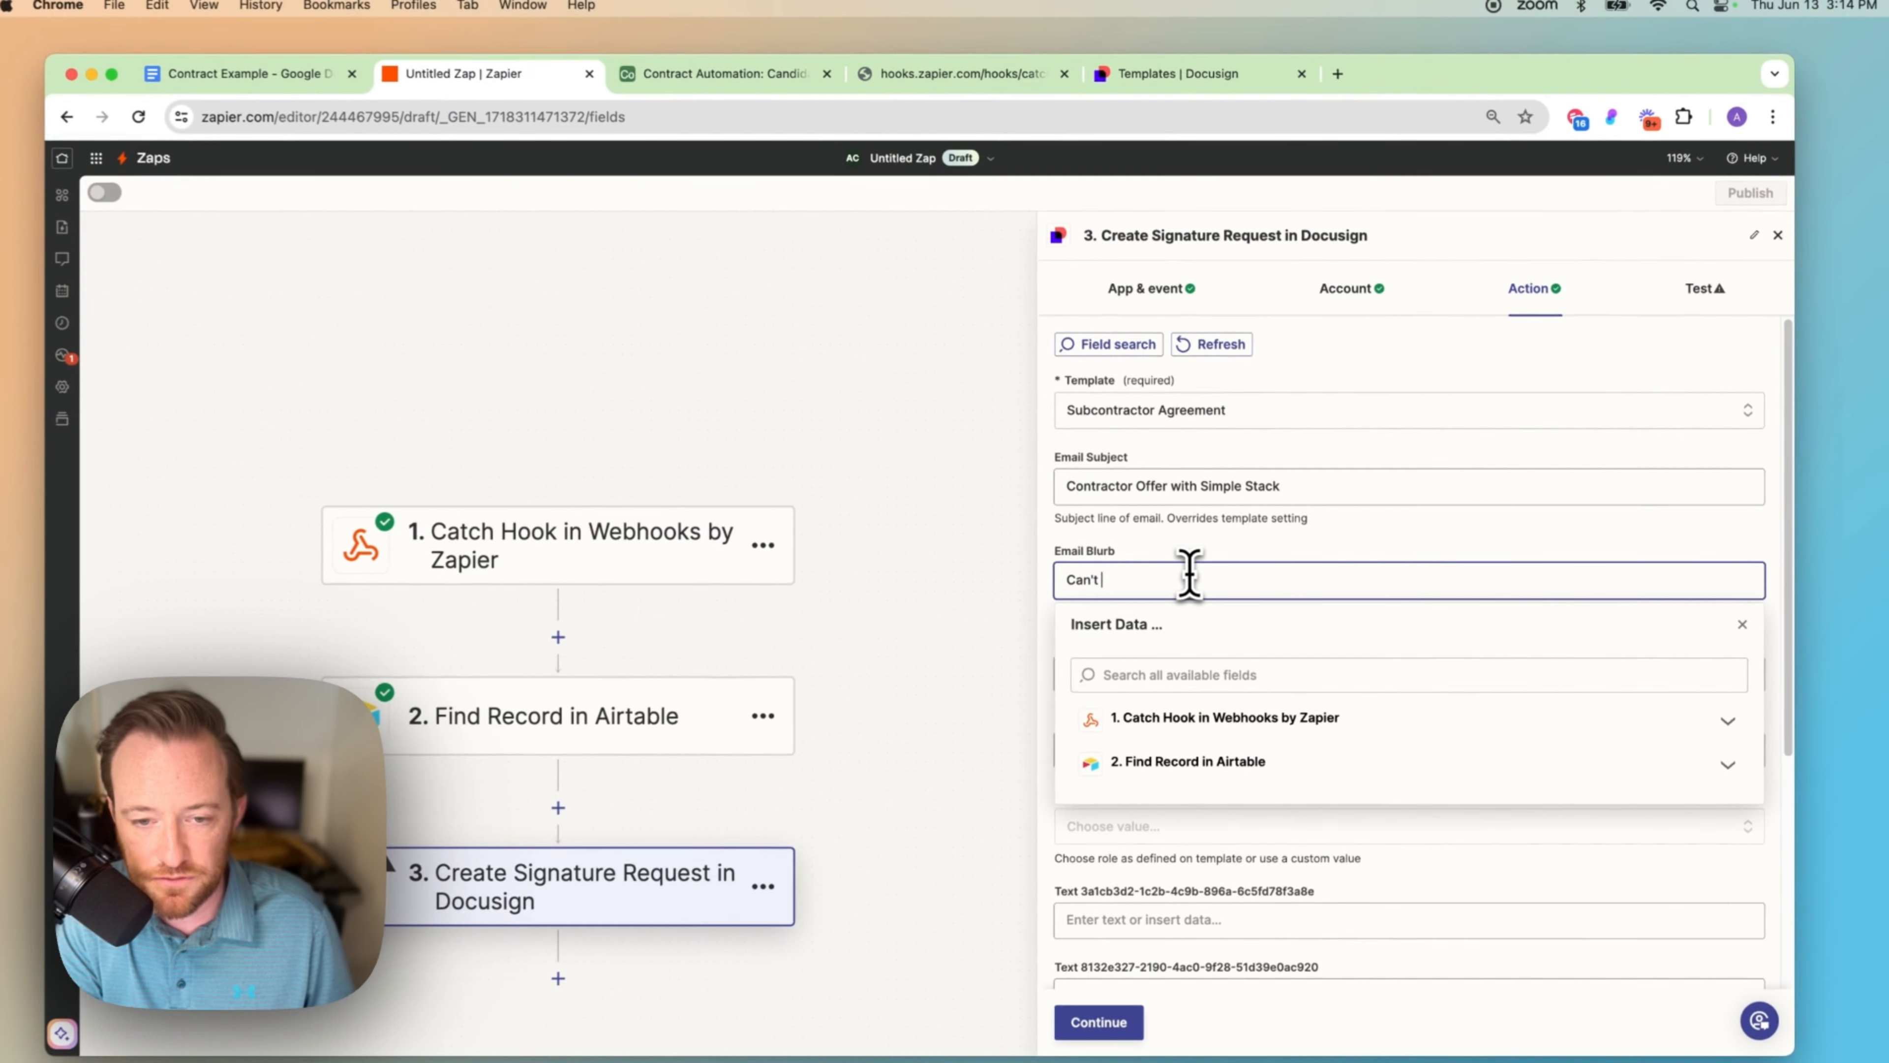
pyautogui.write(' for you to join our team')
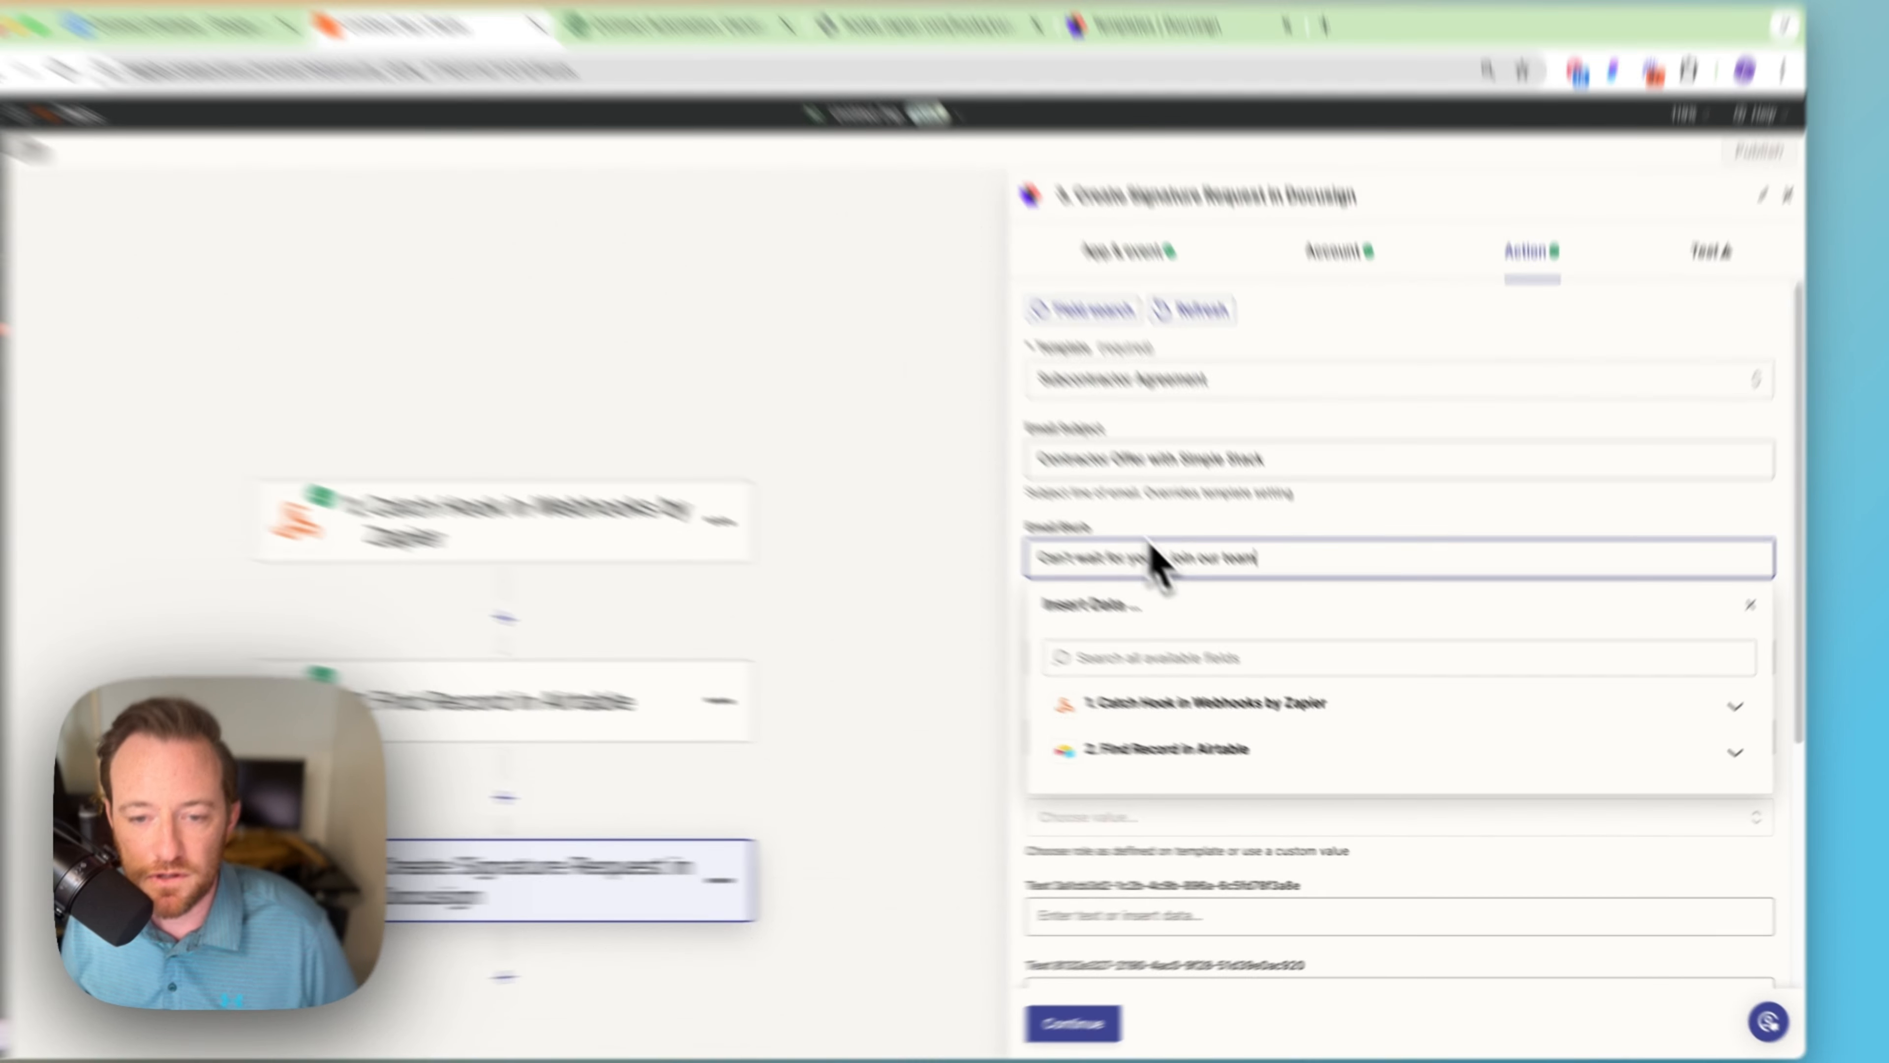
pyautogui.click(1177, 551)
# Step: Map Recipient Email and Recipient Name to the Airtable record's Email and Name fields
pyautogui.scroll(-1, 1216, 588)
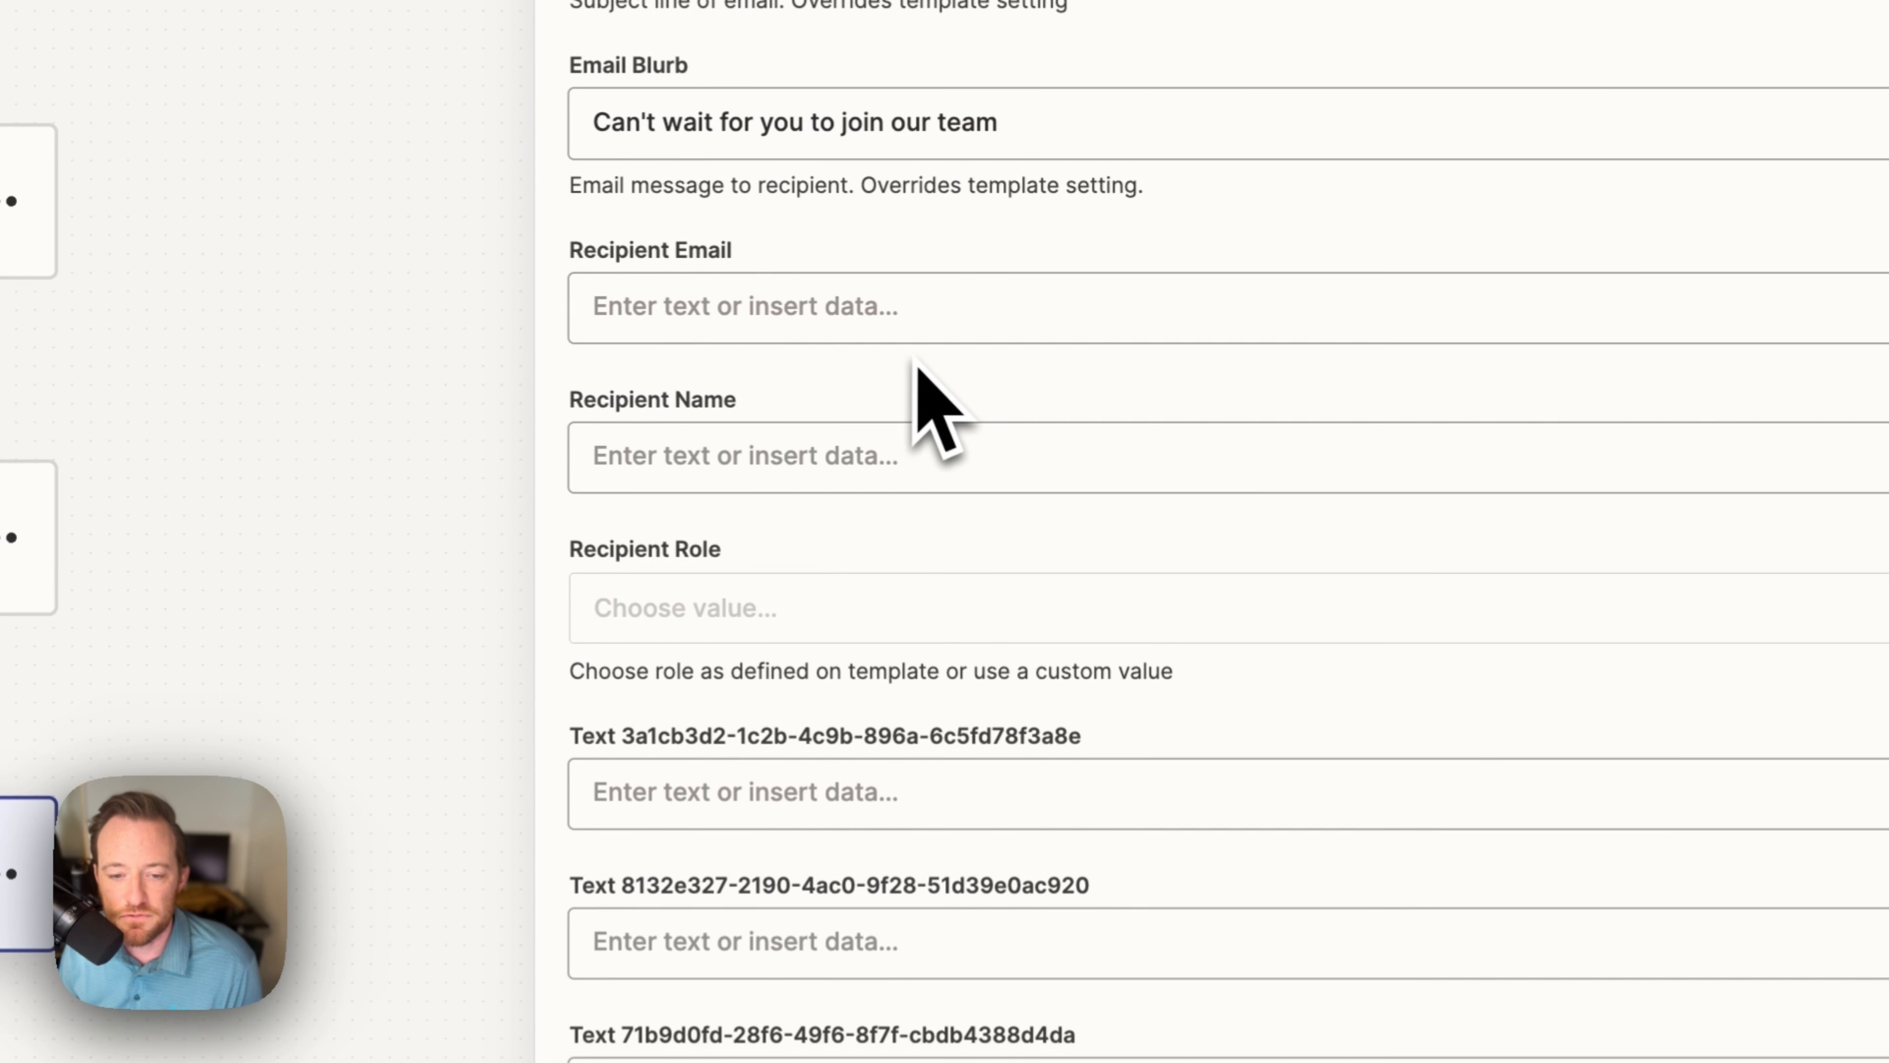
pyautogui.click(766, 316)
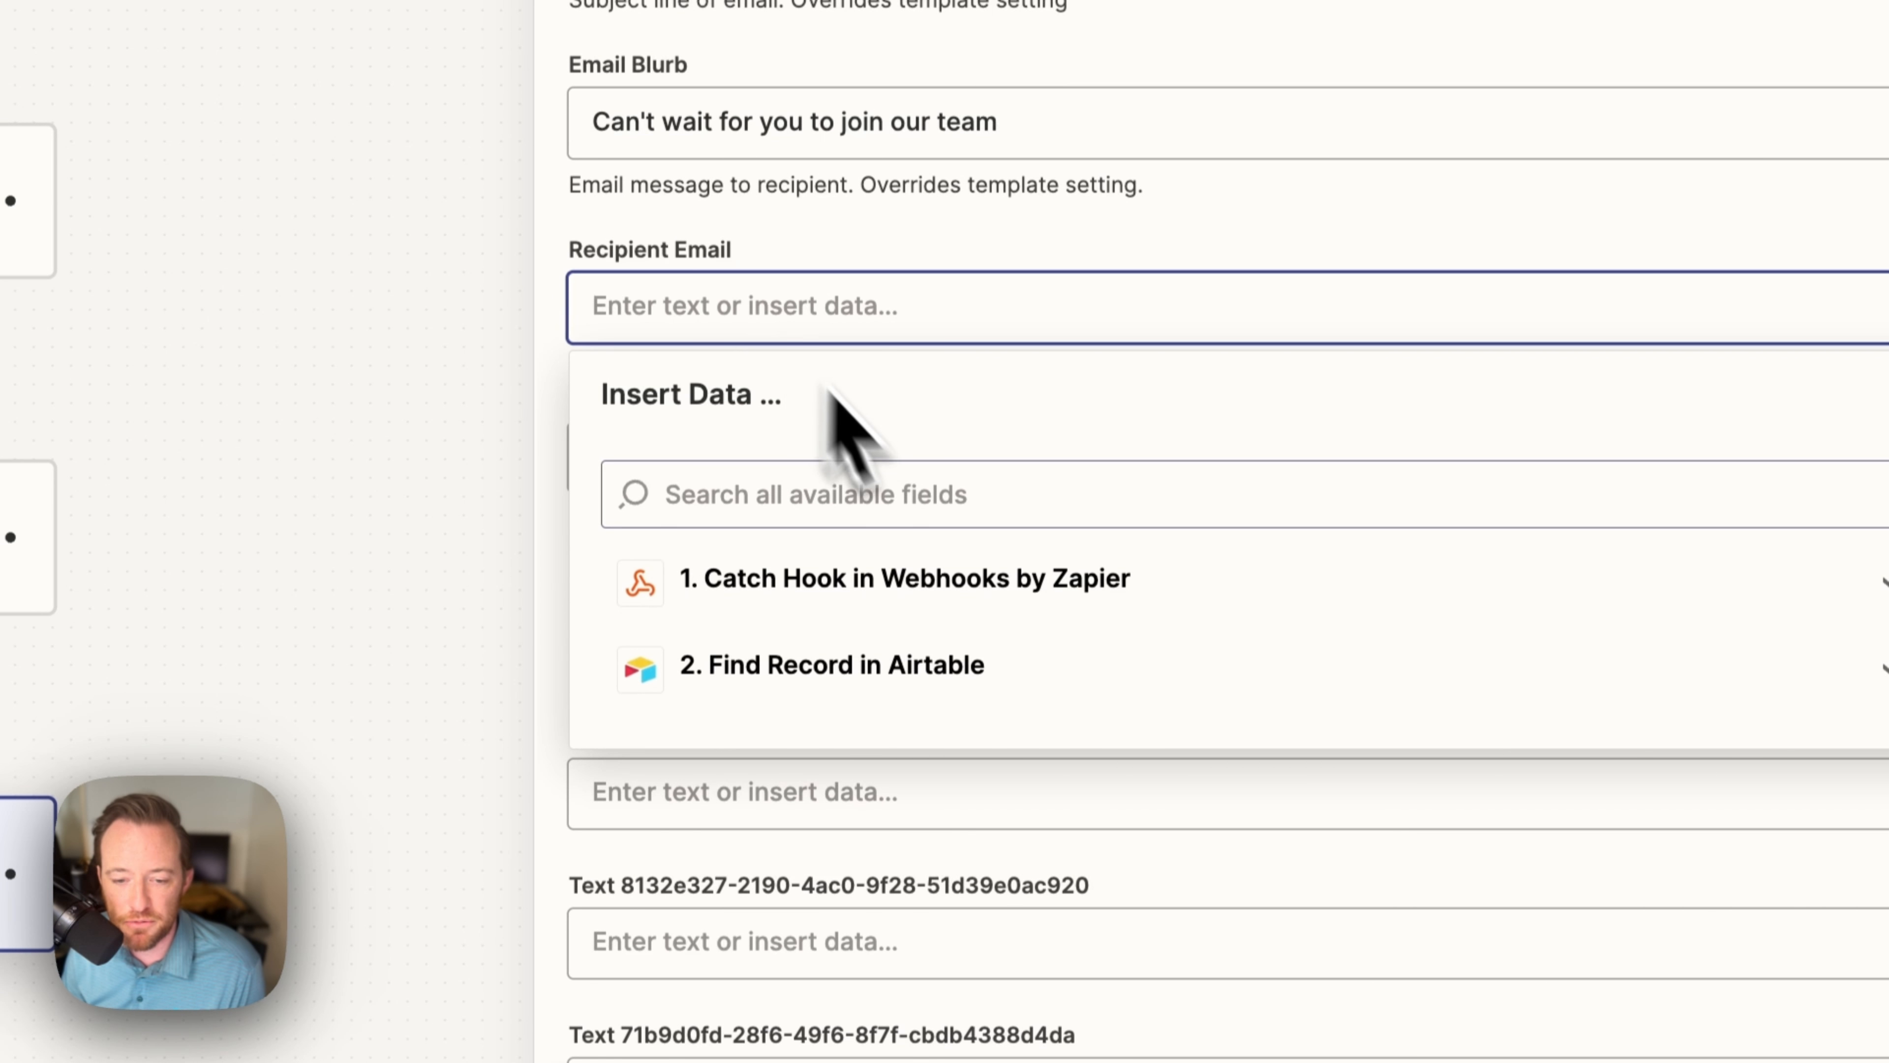
pyautogui.click(885, 703)
pyautogui.scroll(-3, 1117, 780)
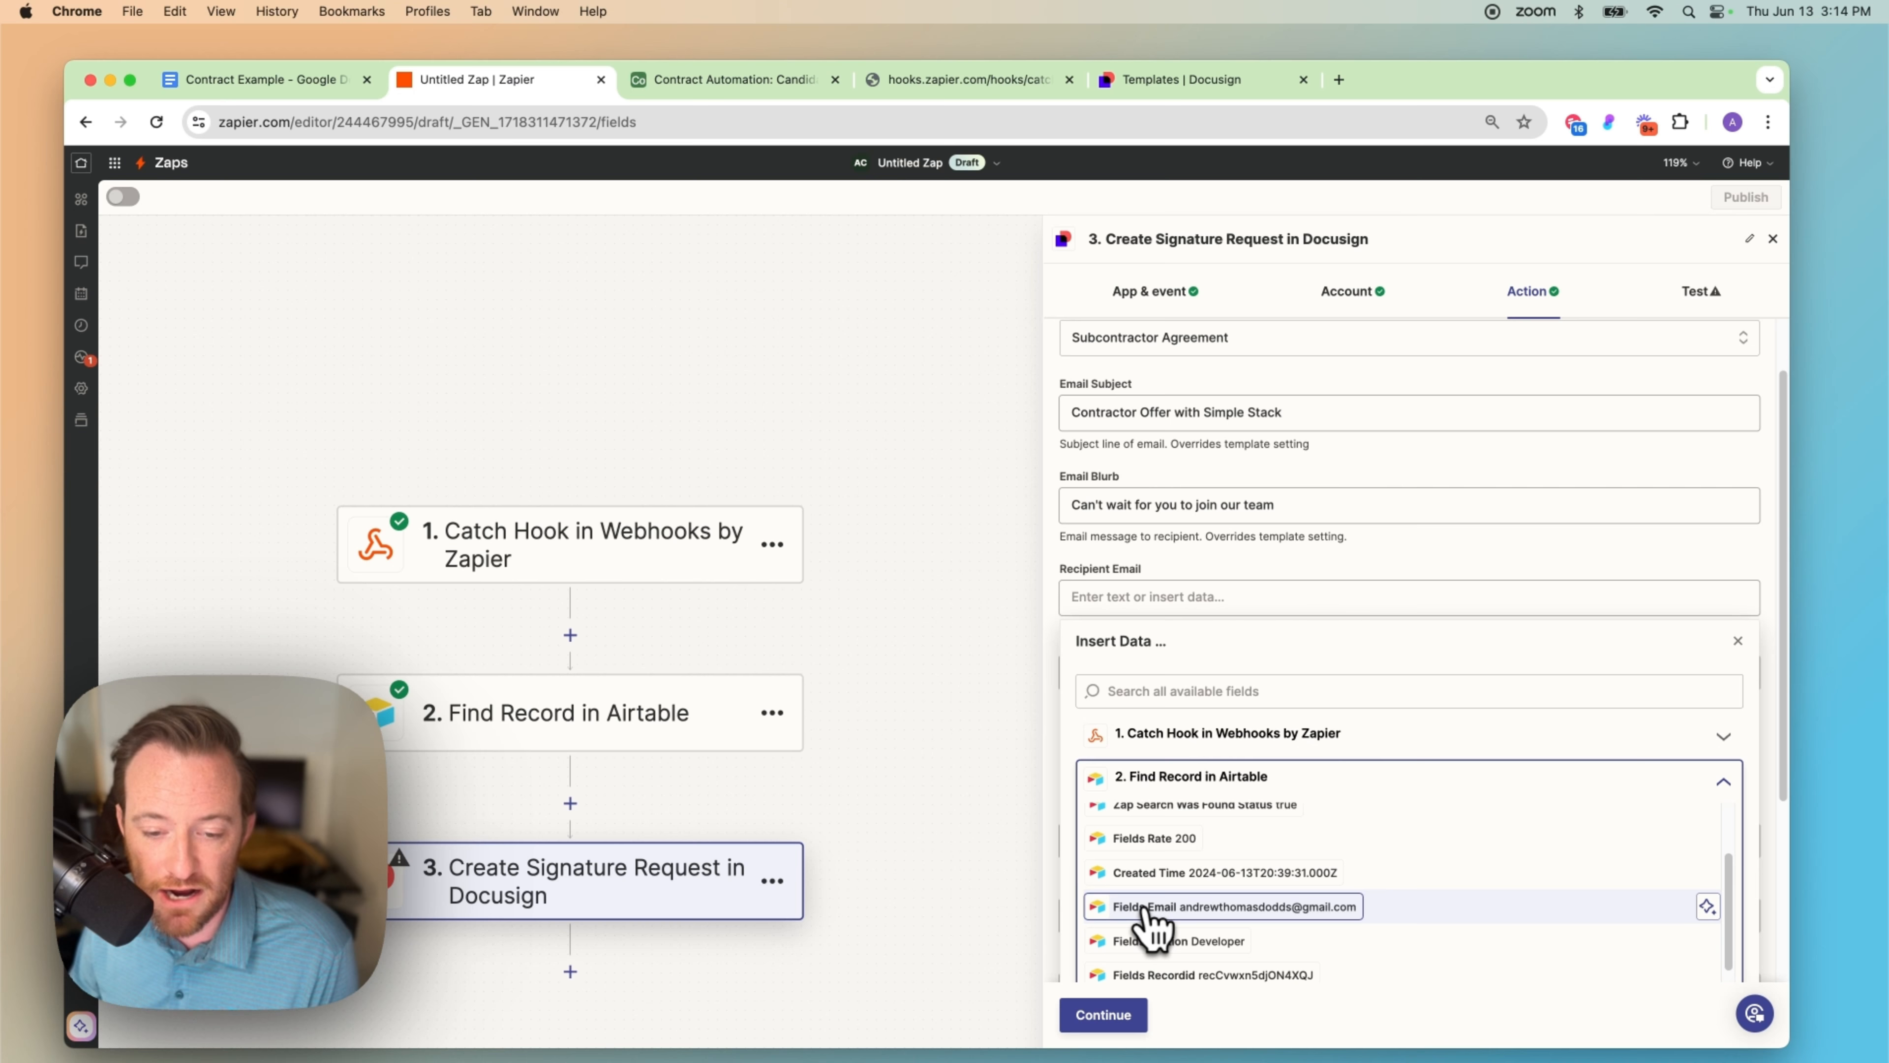
pyautogui.click(1144, 909)
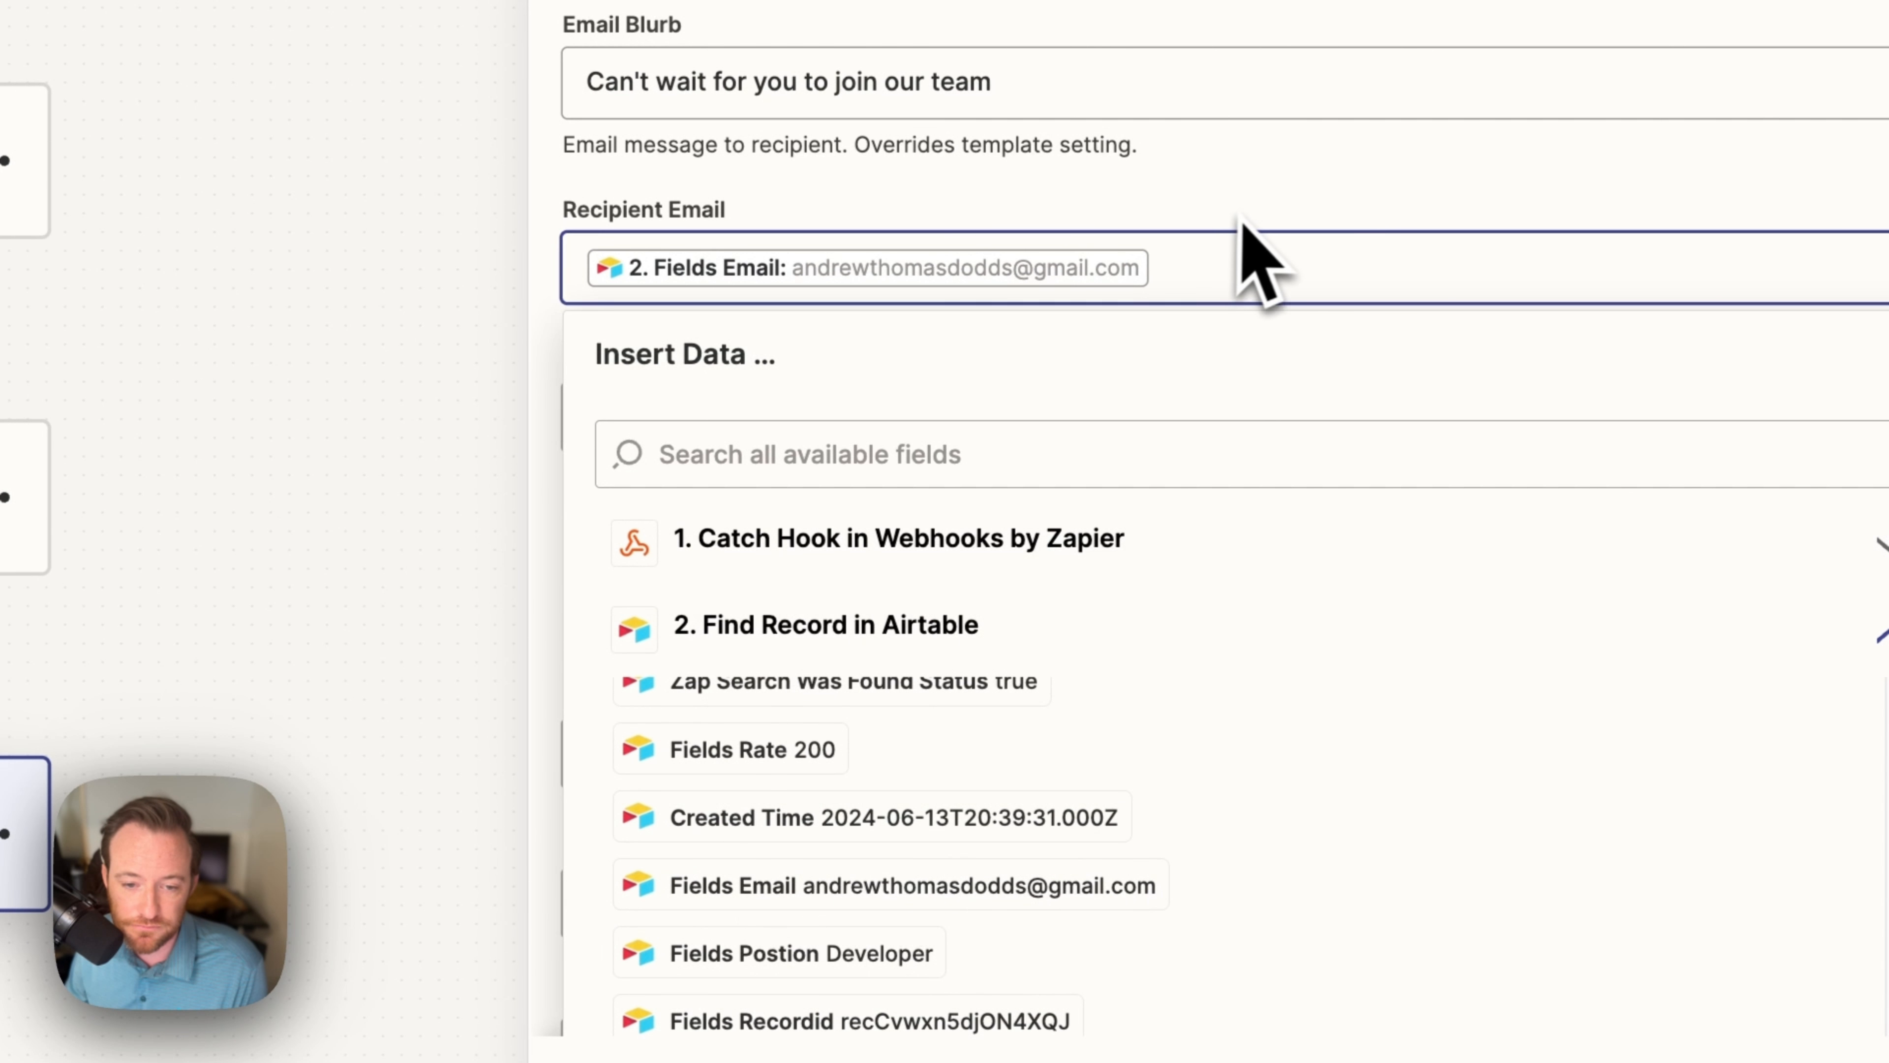
pyautogui.click(908, 412)
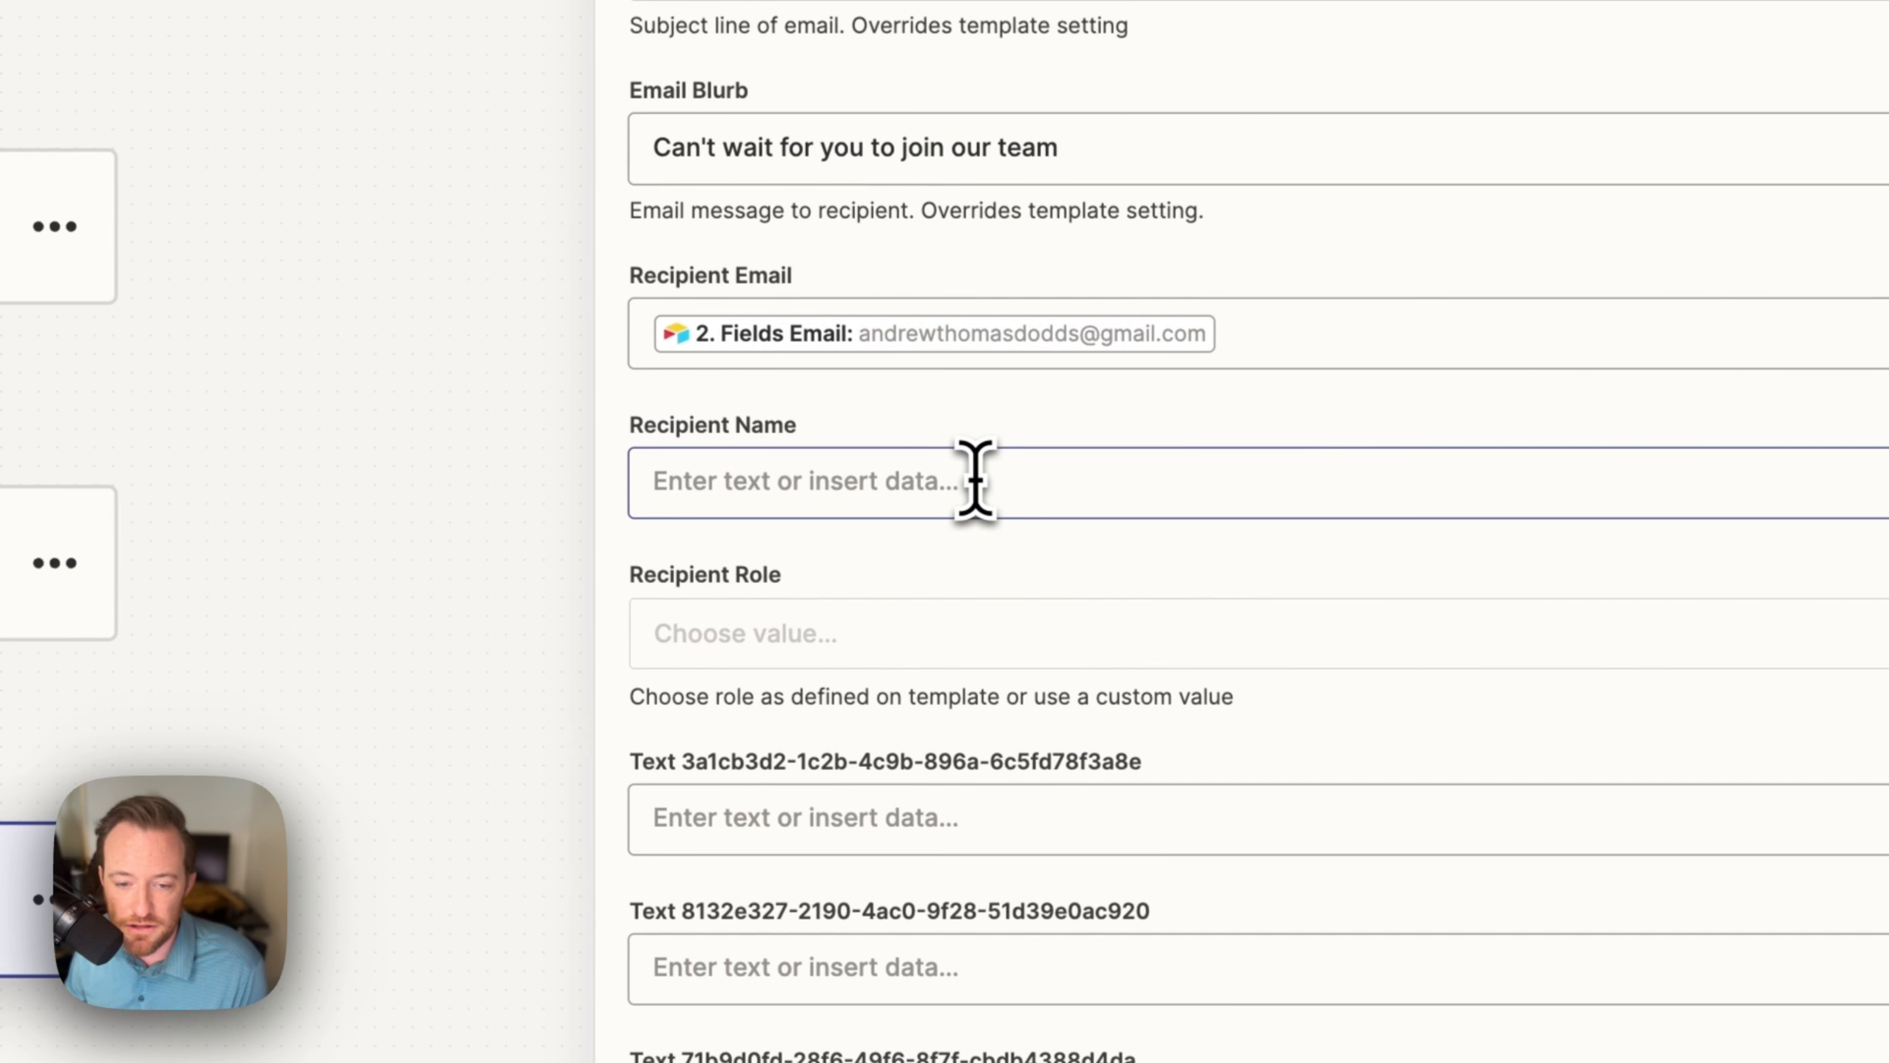
pyautogui.click(976, 480)
pyautogui.click(1083, 871)
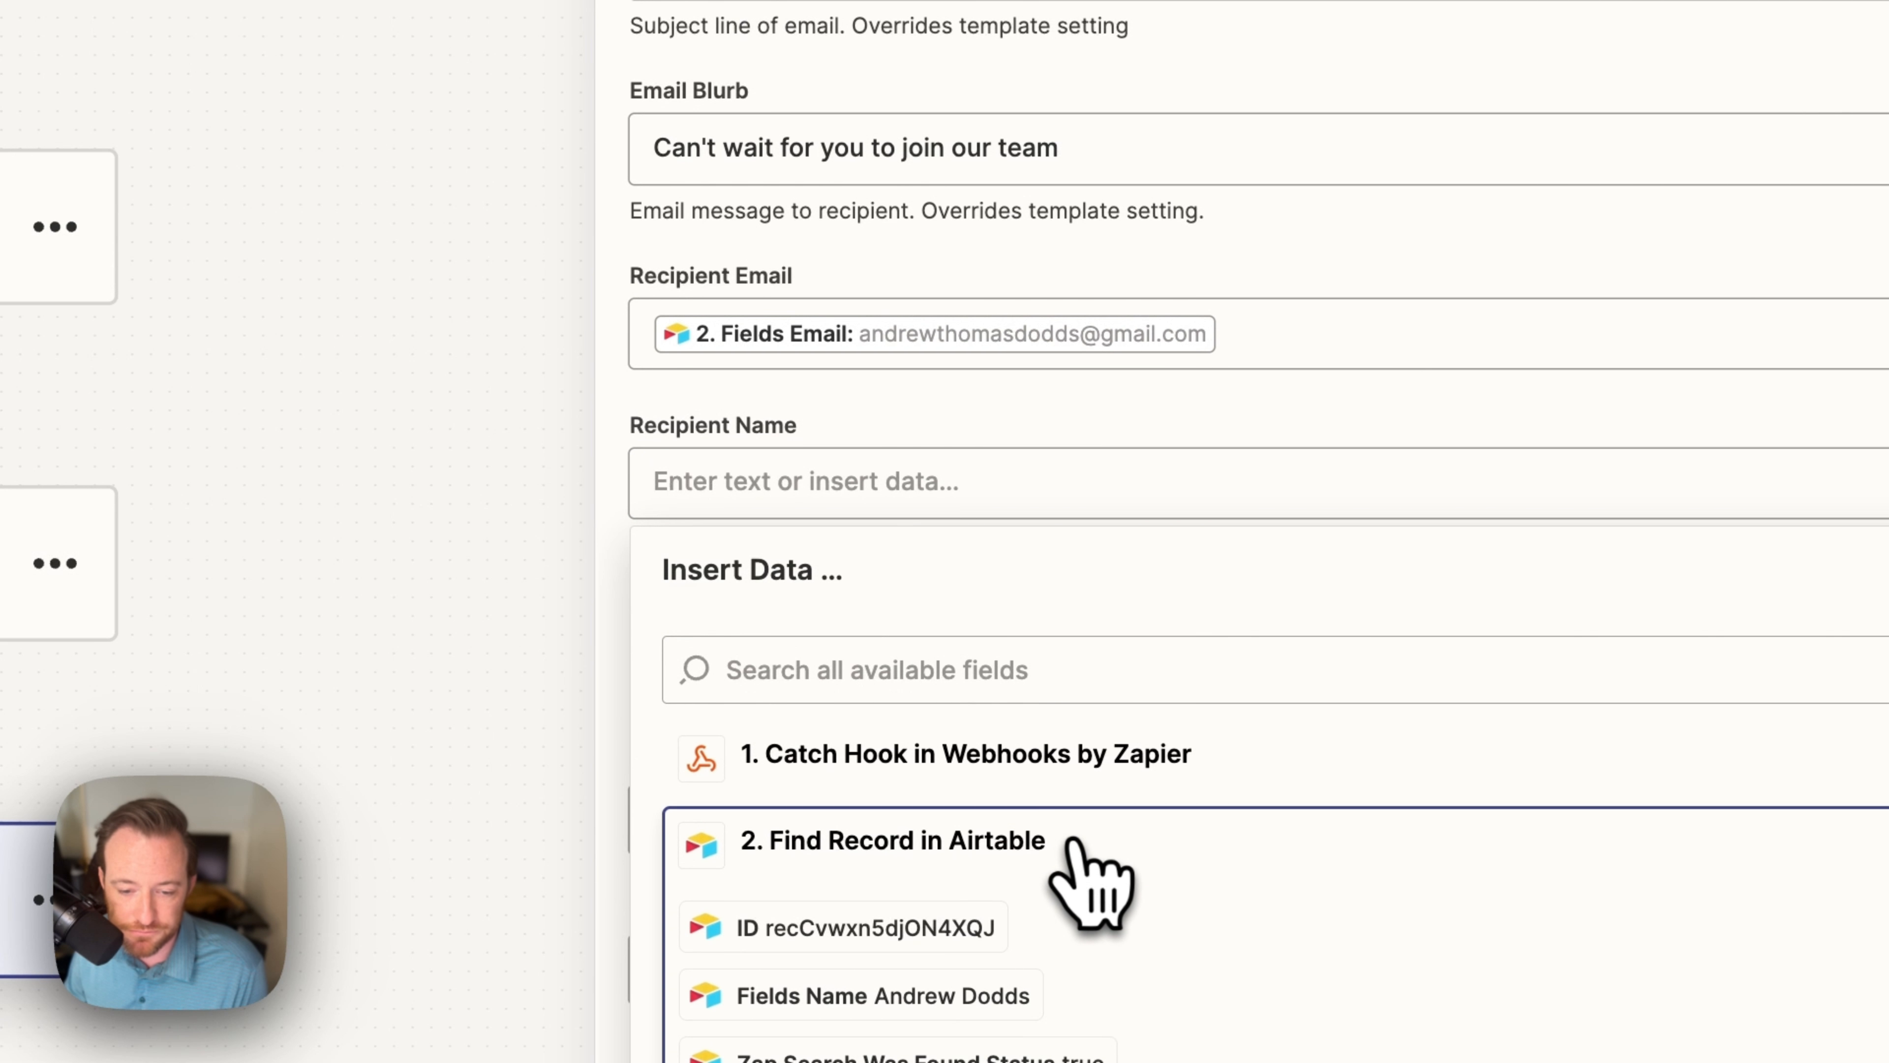
pyautogui.scroll(-1, 963, 945)
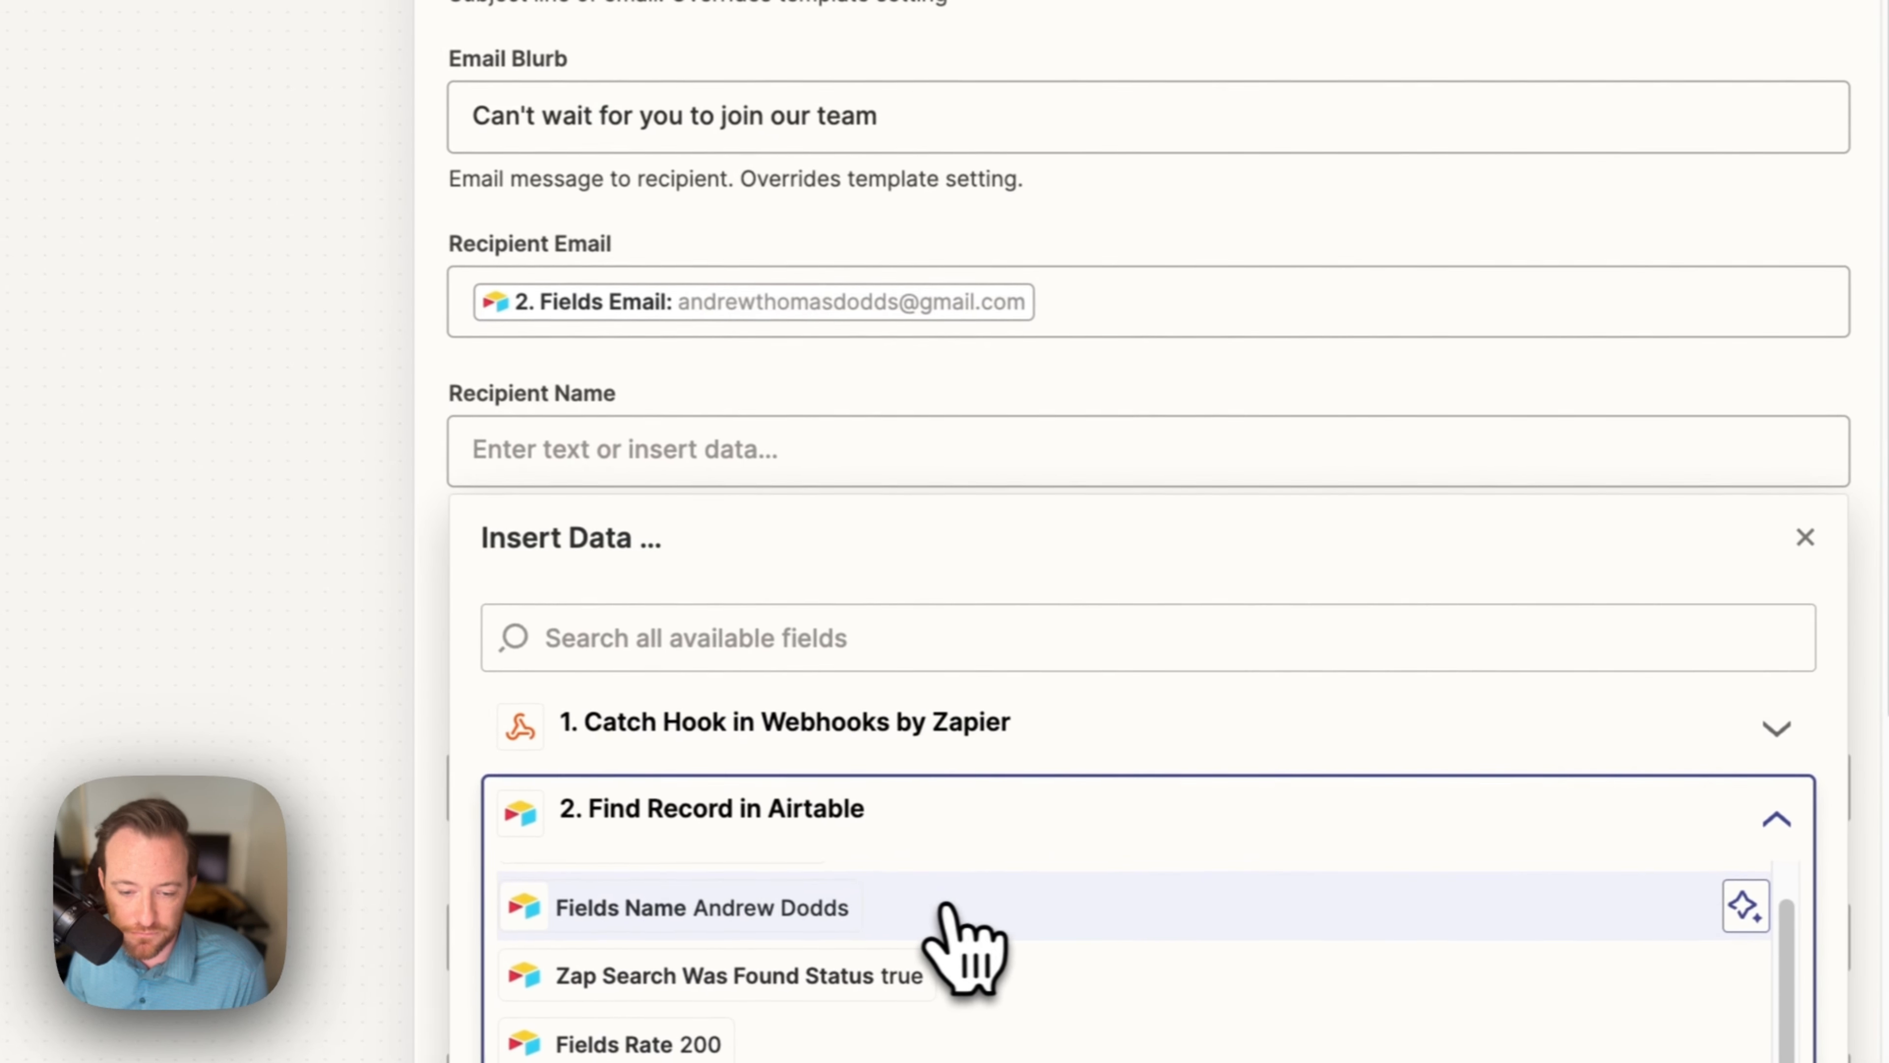
pyautogui.click(949, 906)
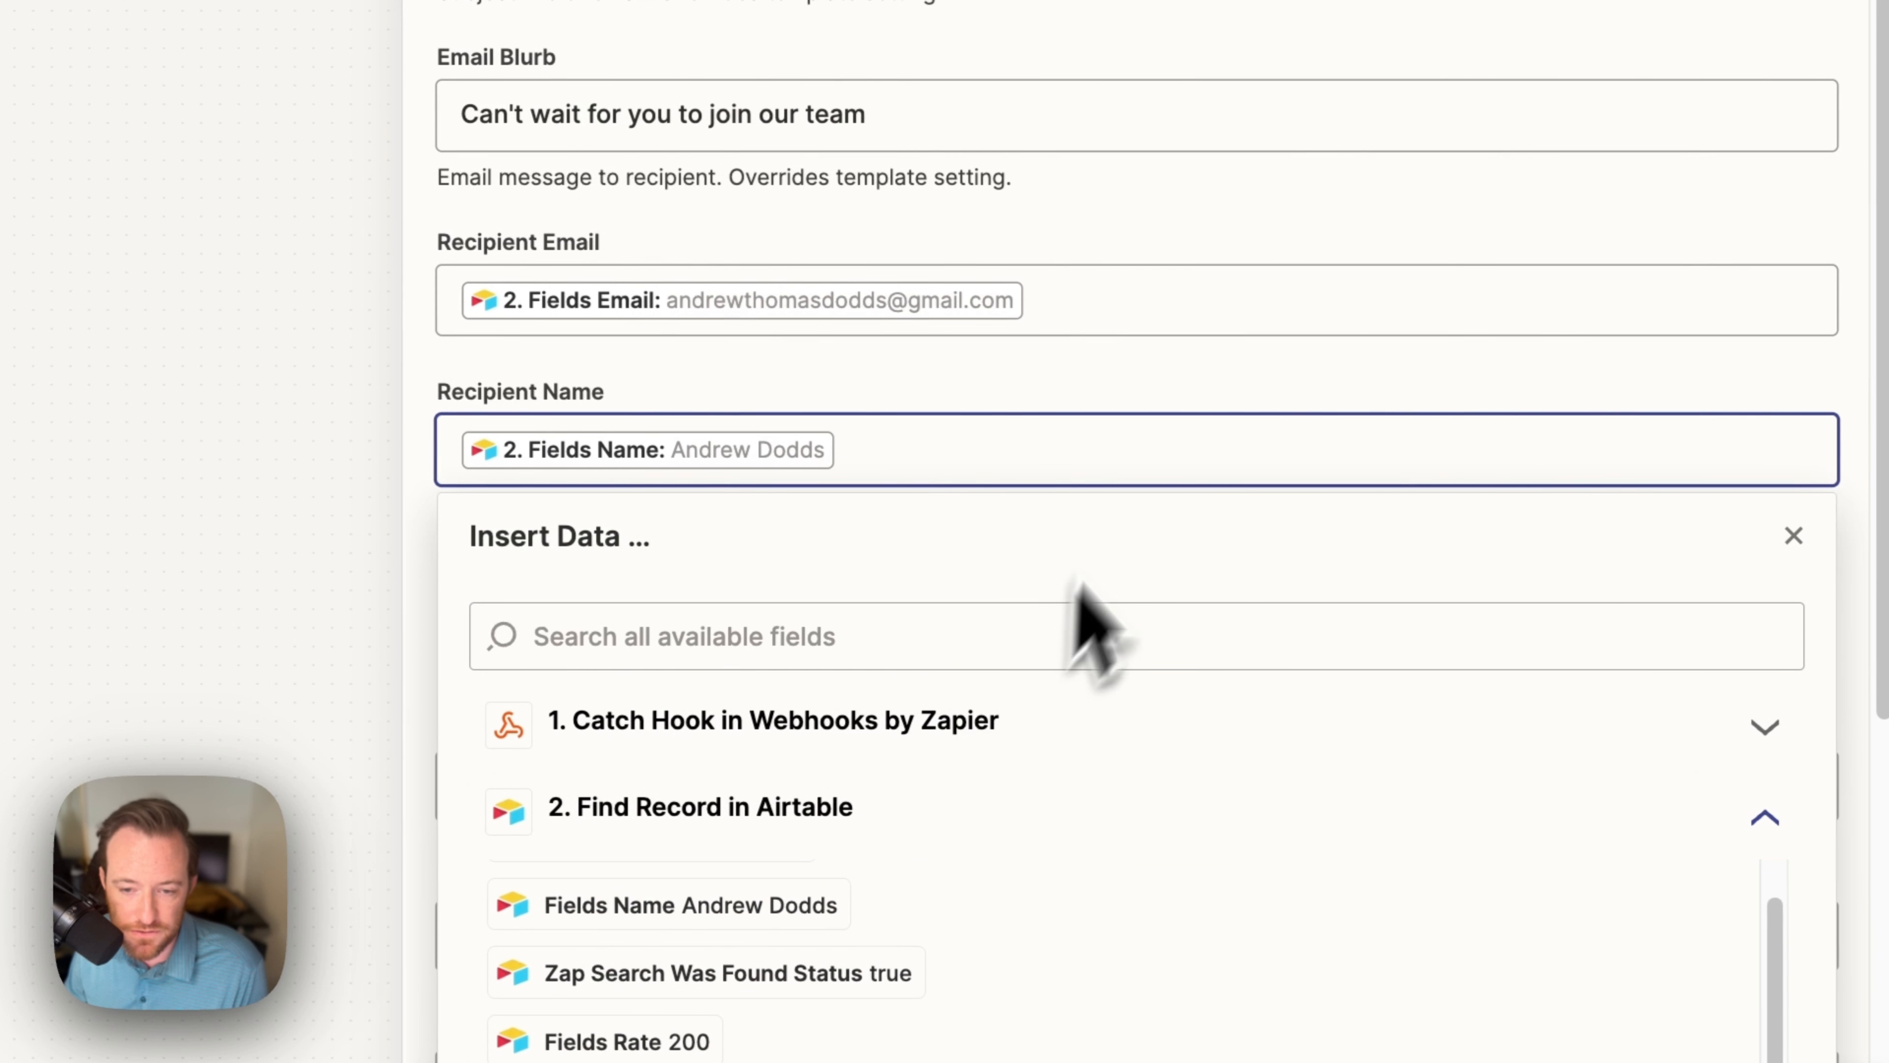
pyautogui.click(1176, 396)
# Step: Set the Recipient Role to Subcontractor
pyautogui.scroll(-5, 1184, 393)
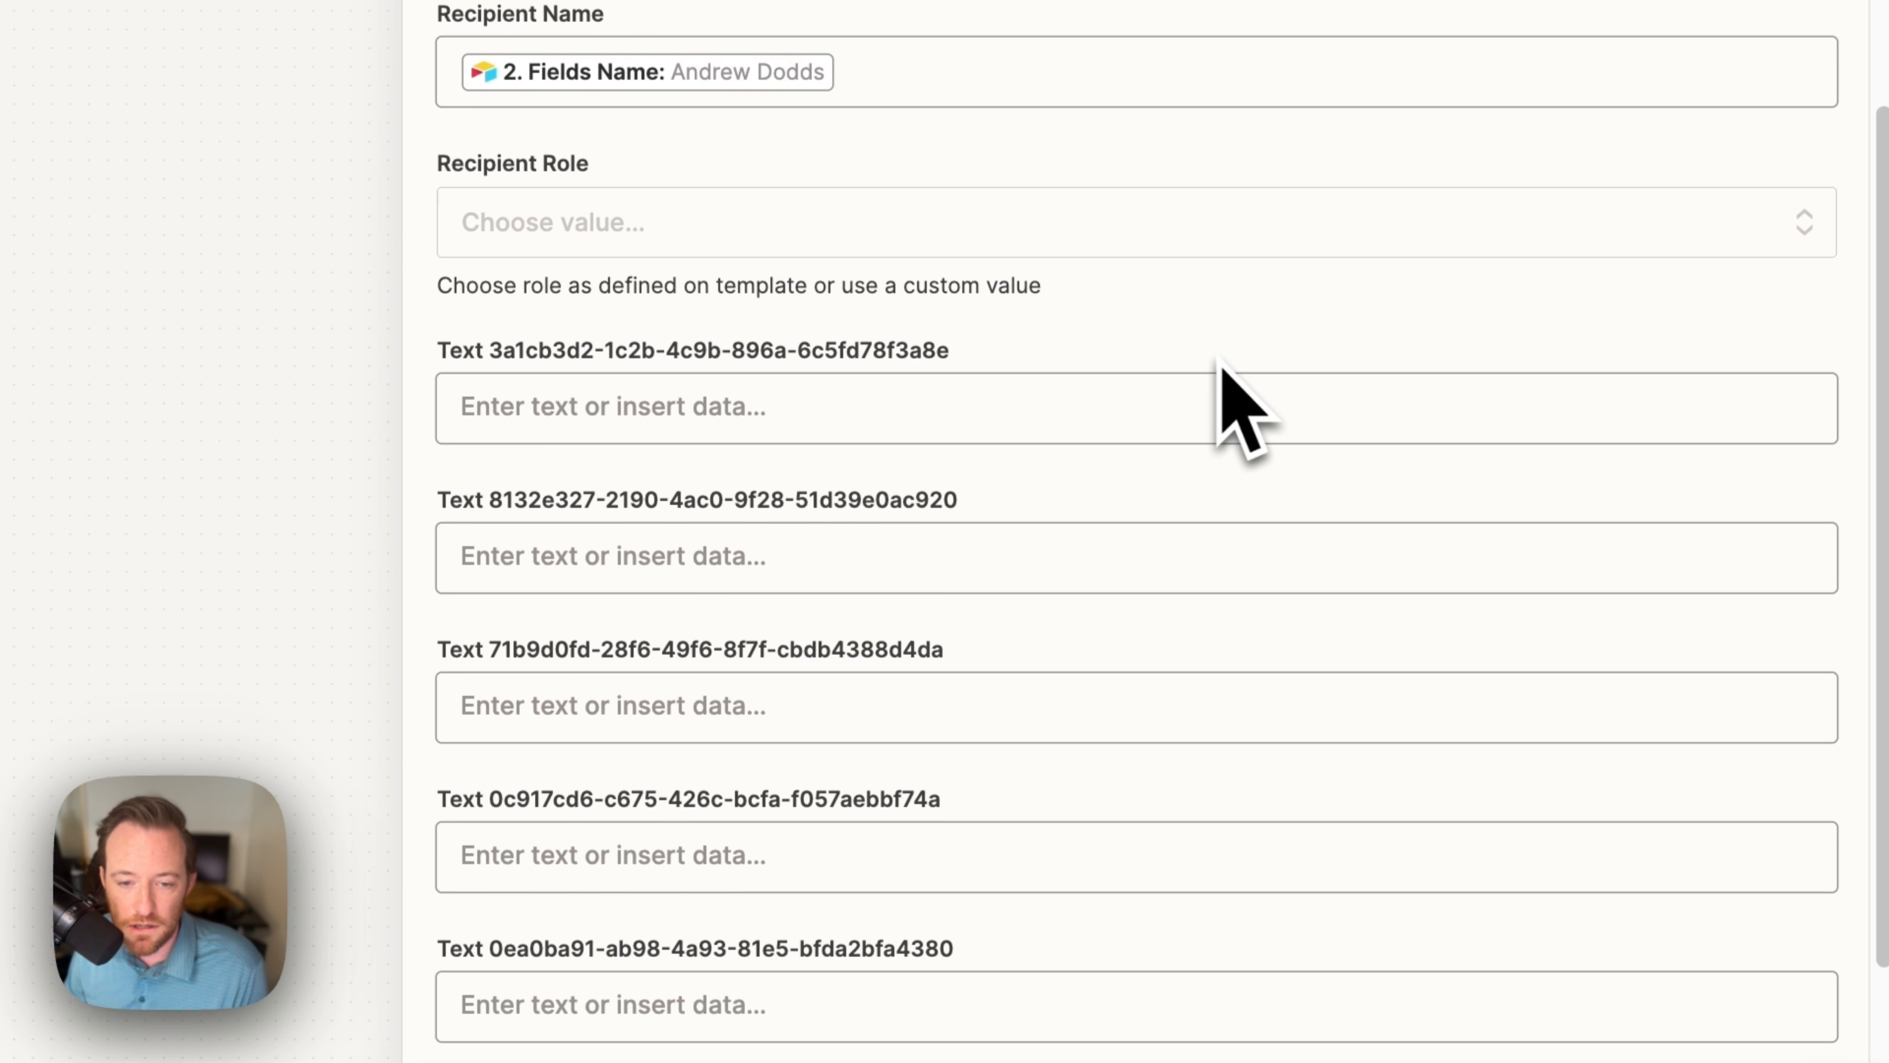
pyautogui.click(750, 241)
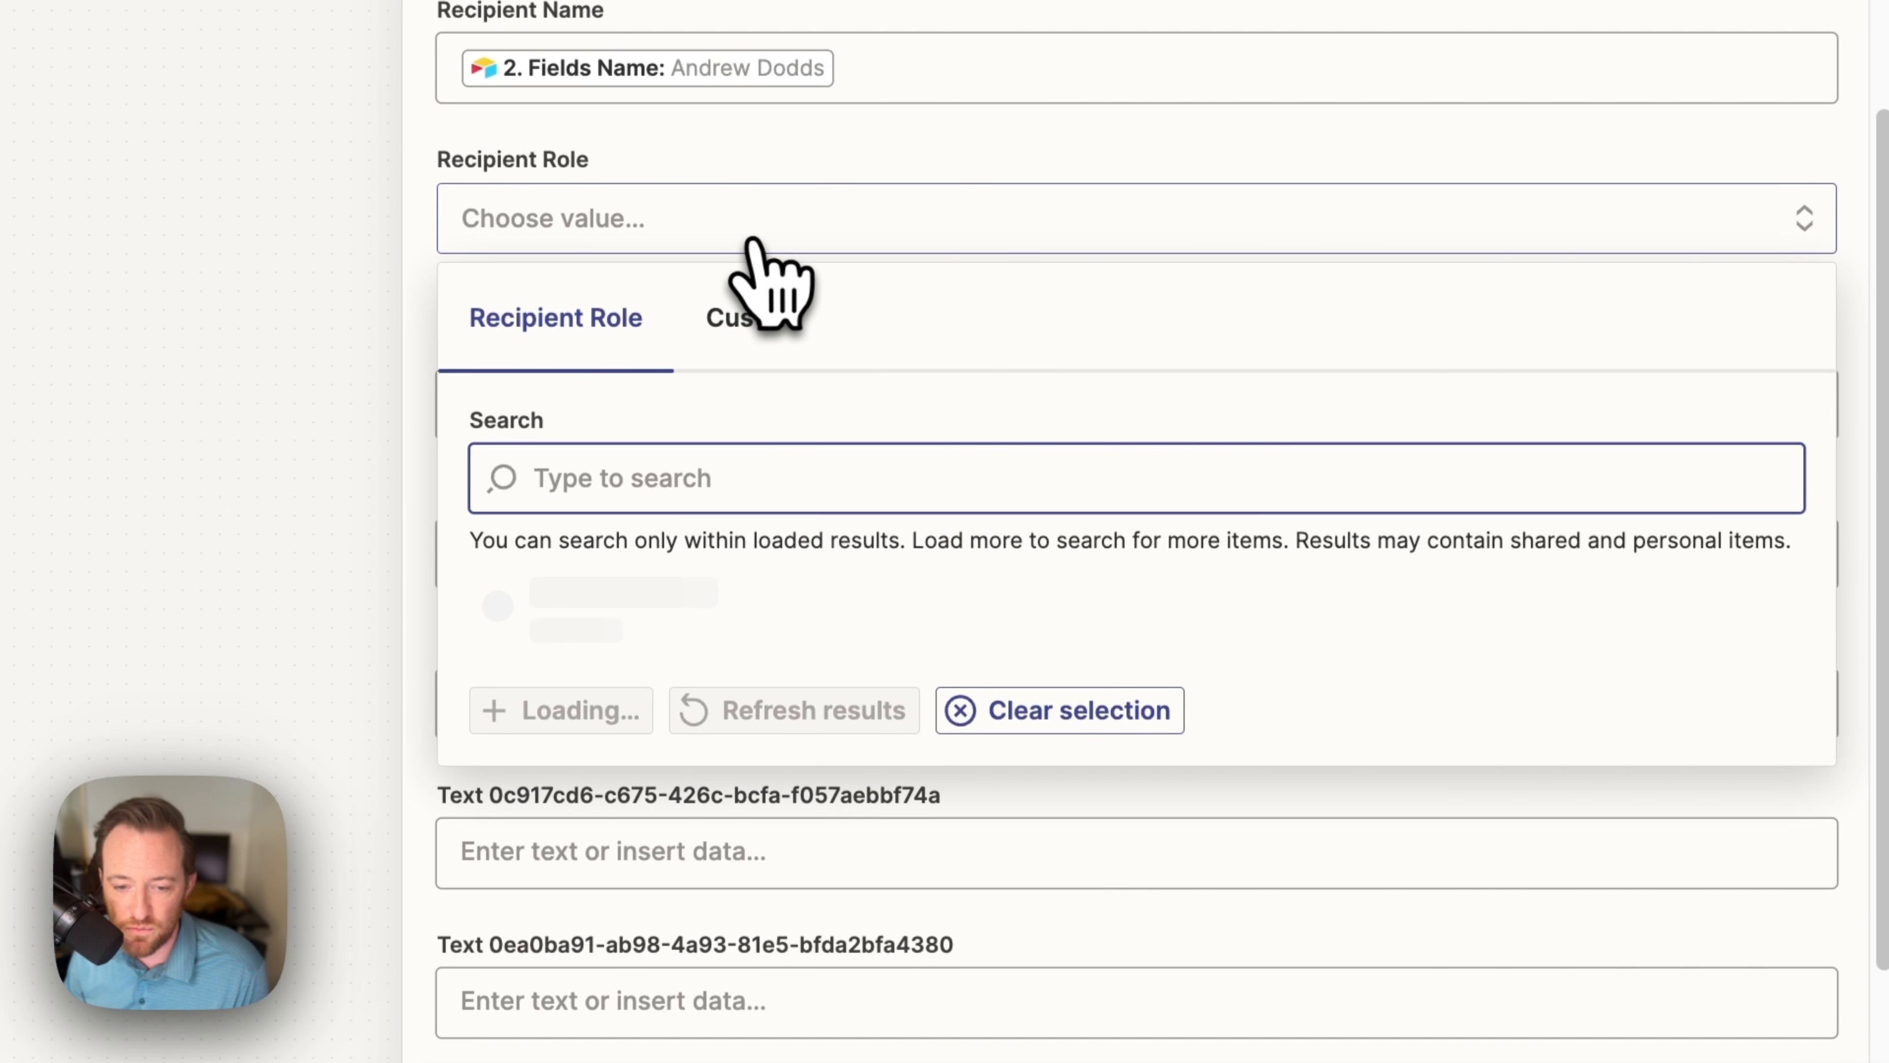
pyautogui.click(706, 711)
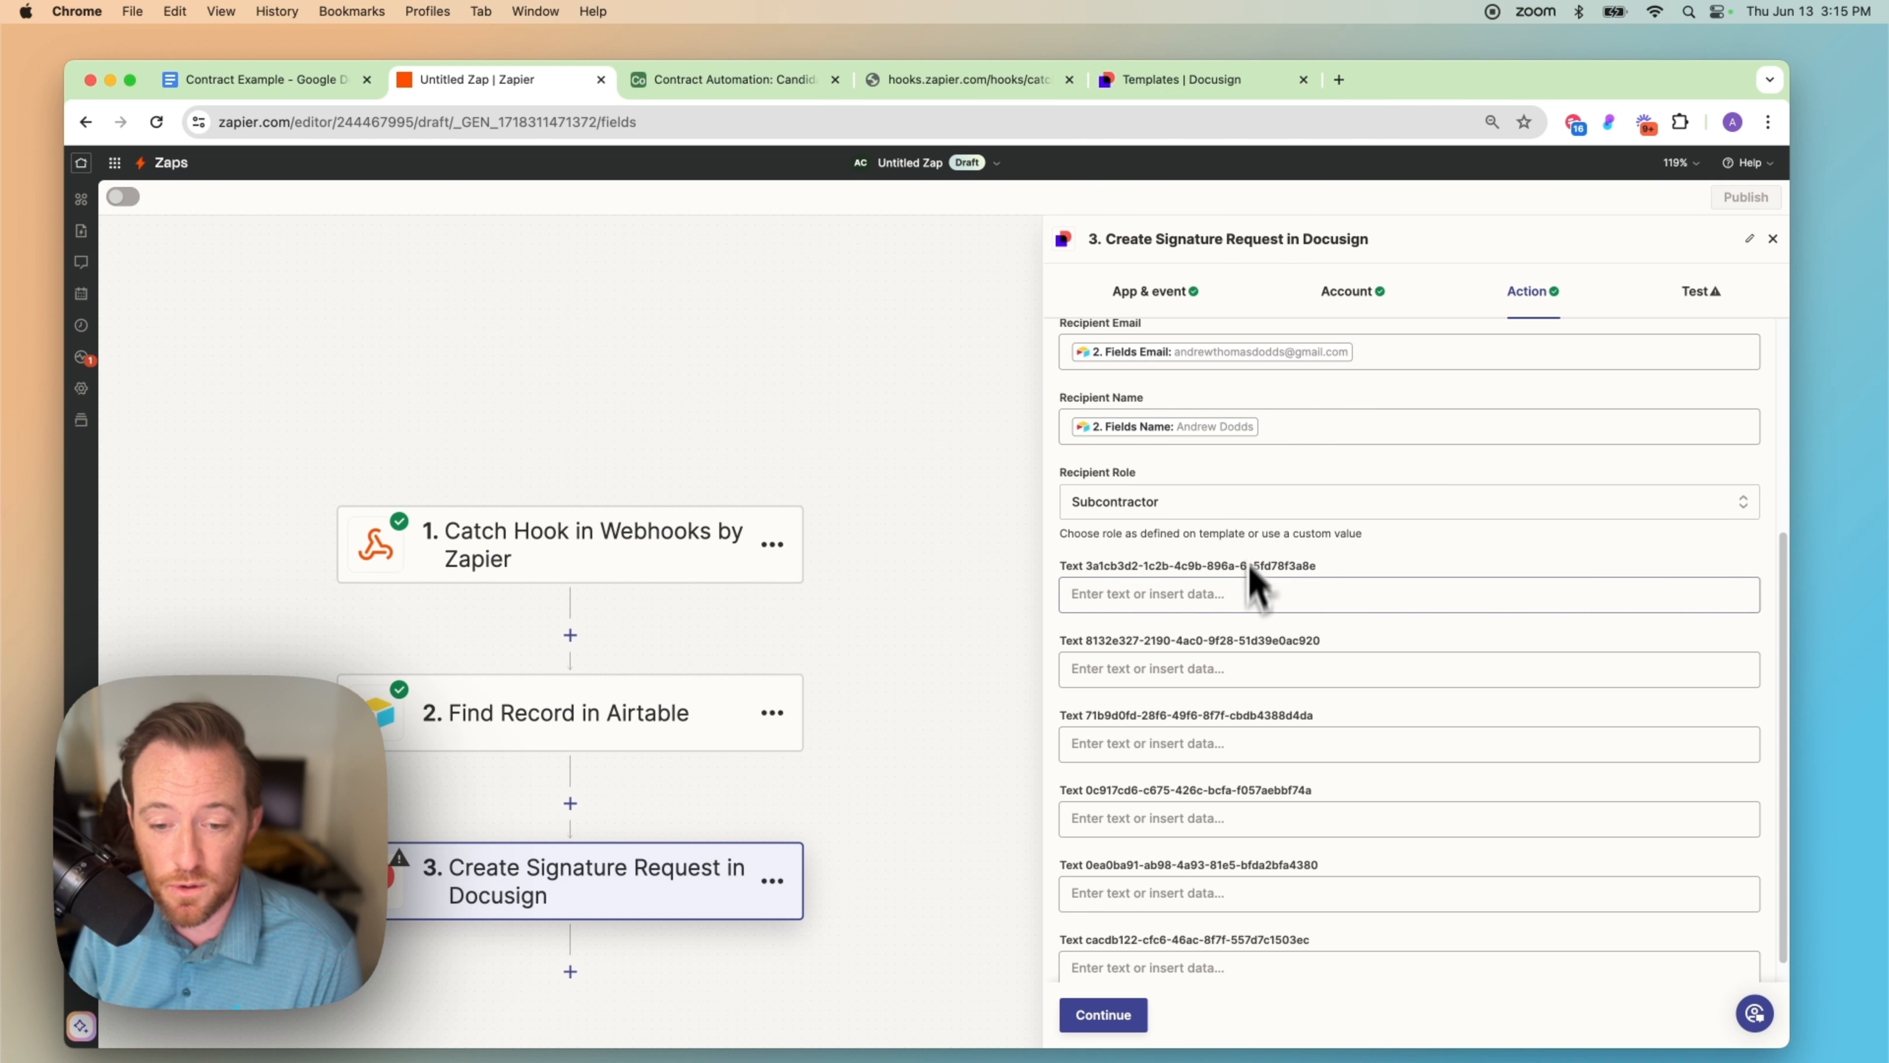
pyautogui.scroll(-1, 1256, 640)
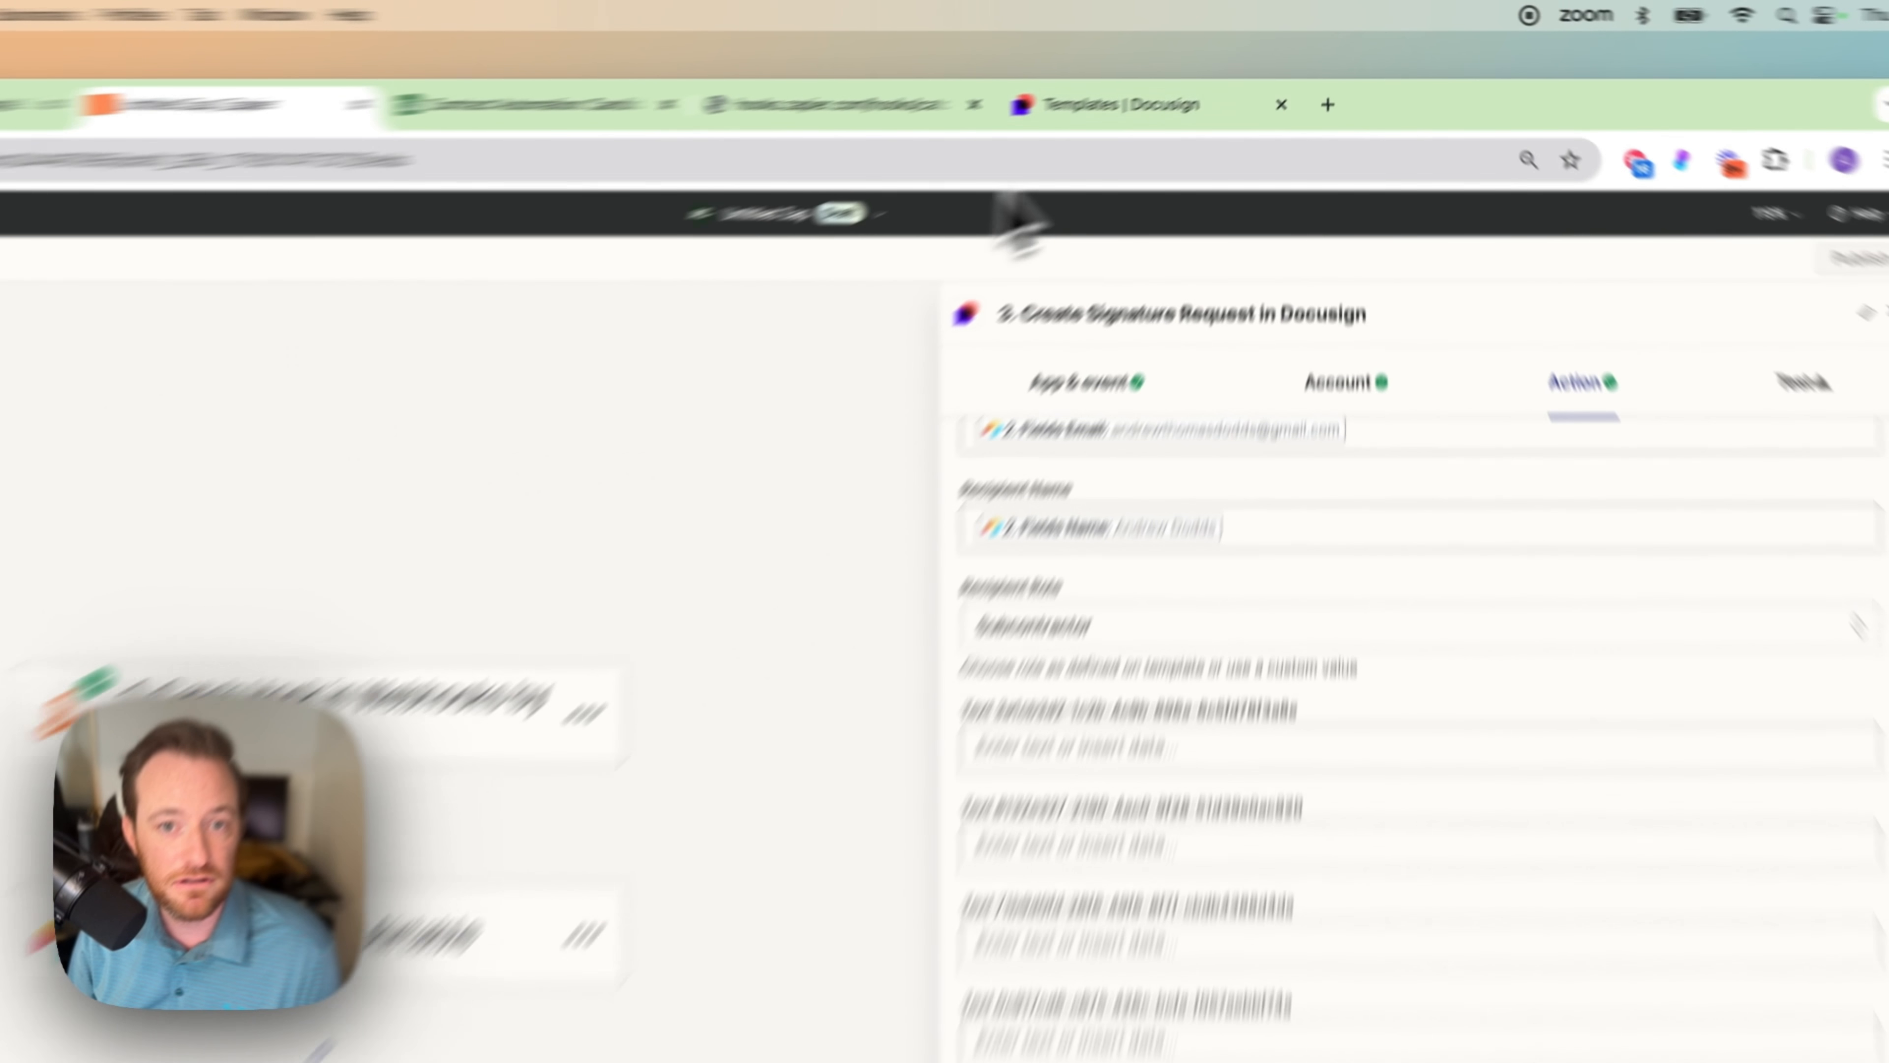
pyautogui.click(1181, 79)
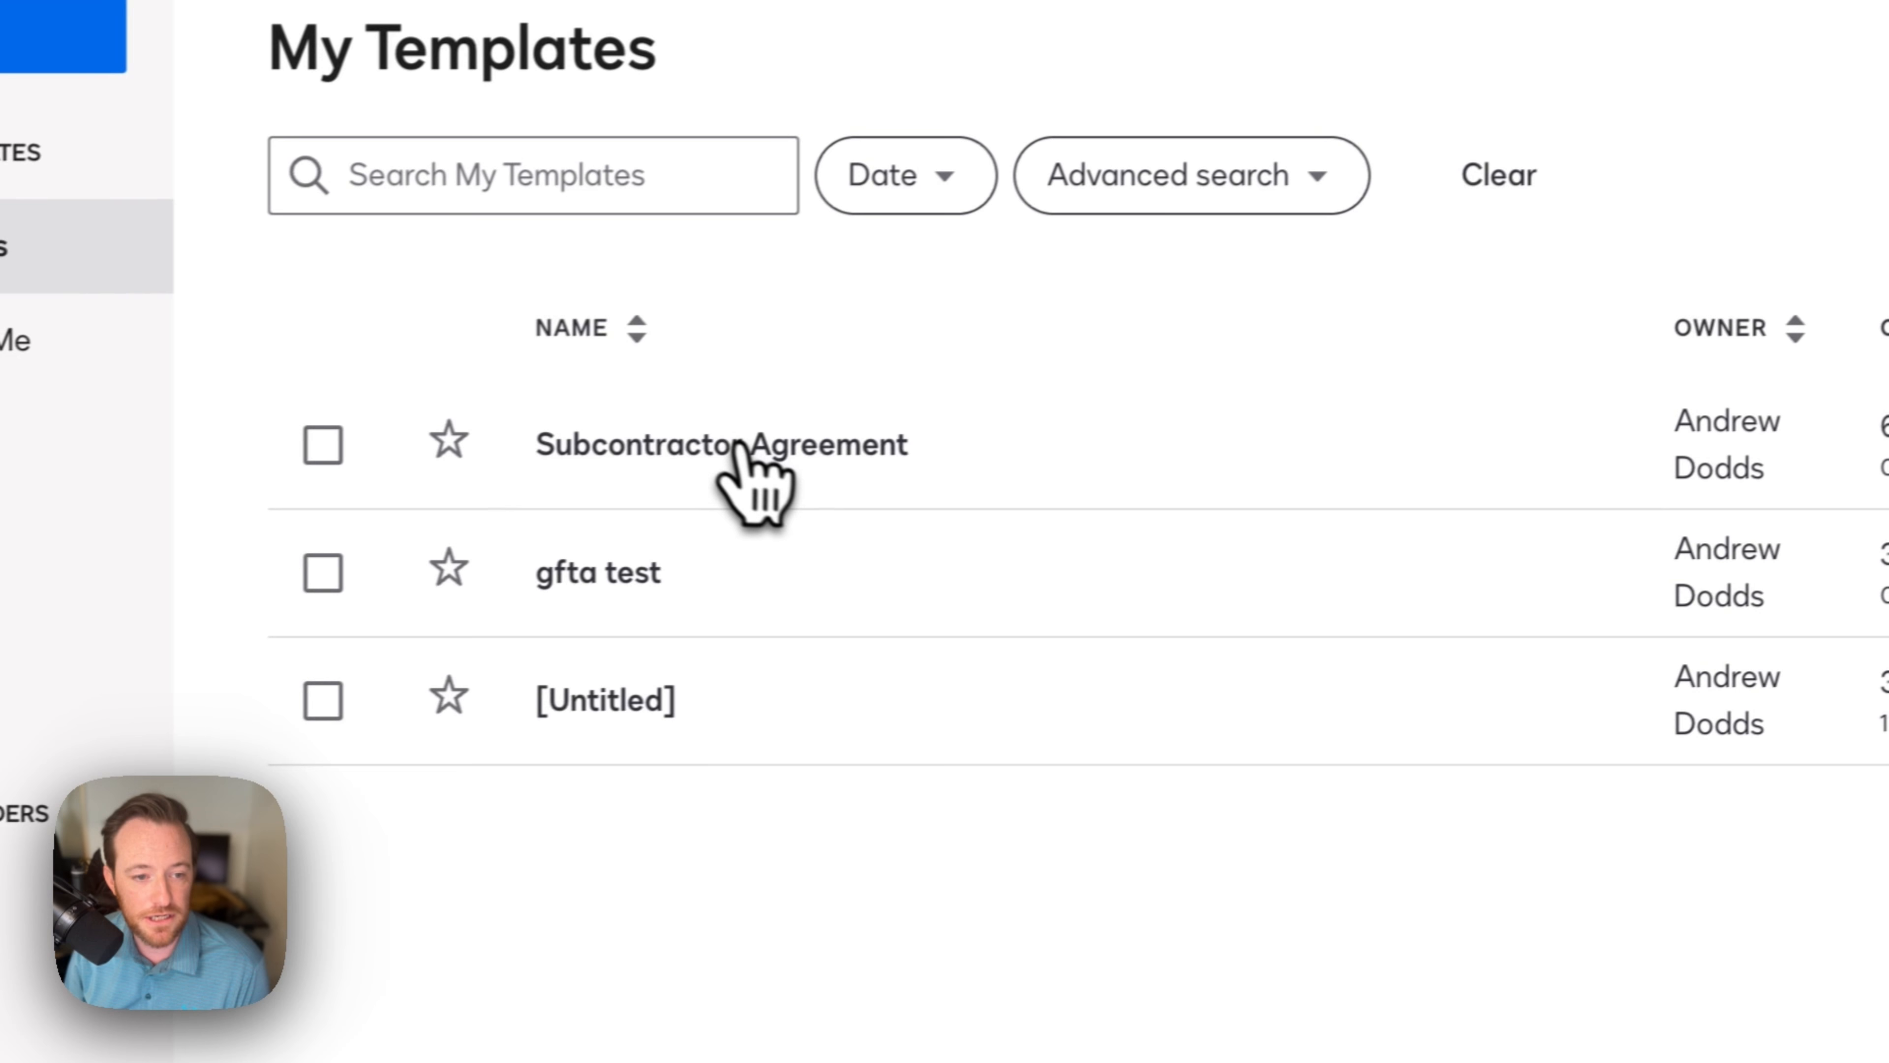
pyautogui.click(740, 445)
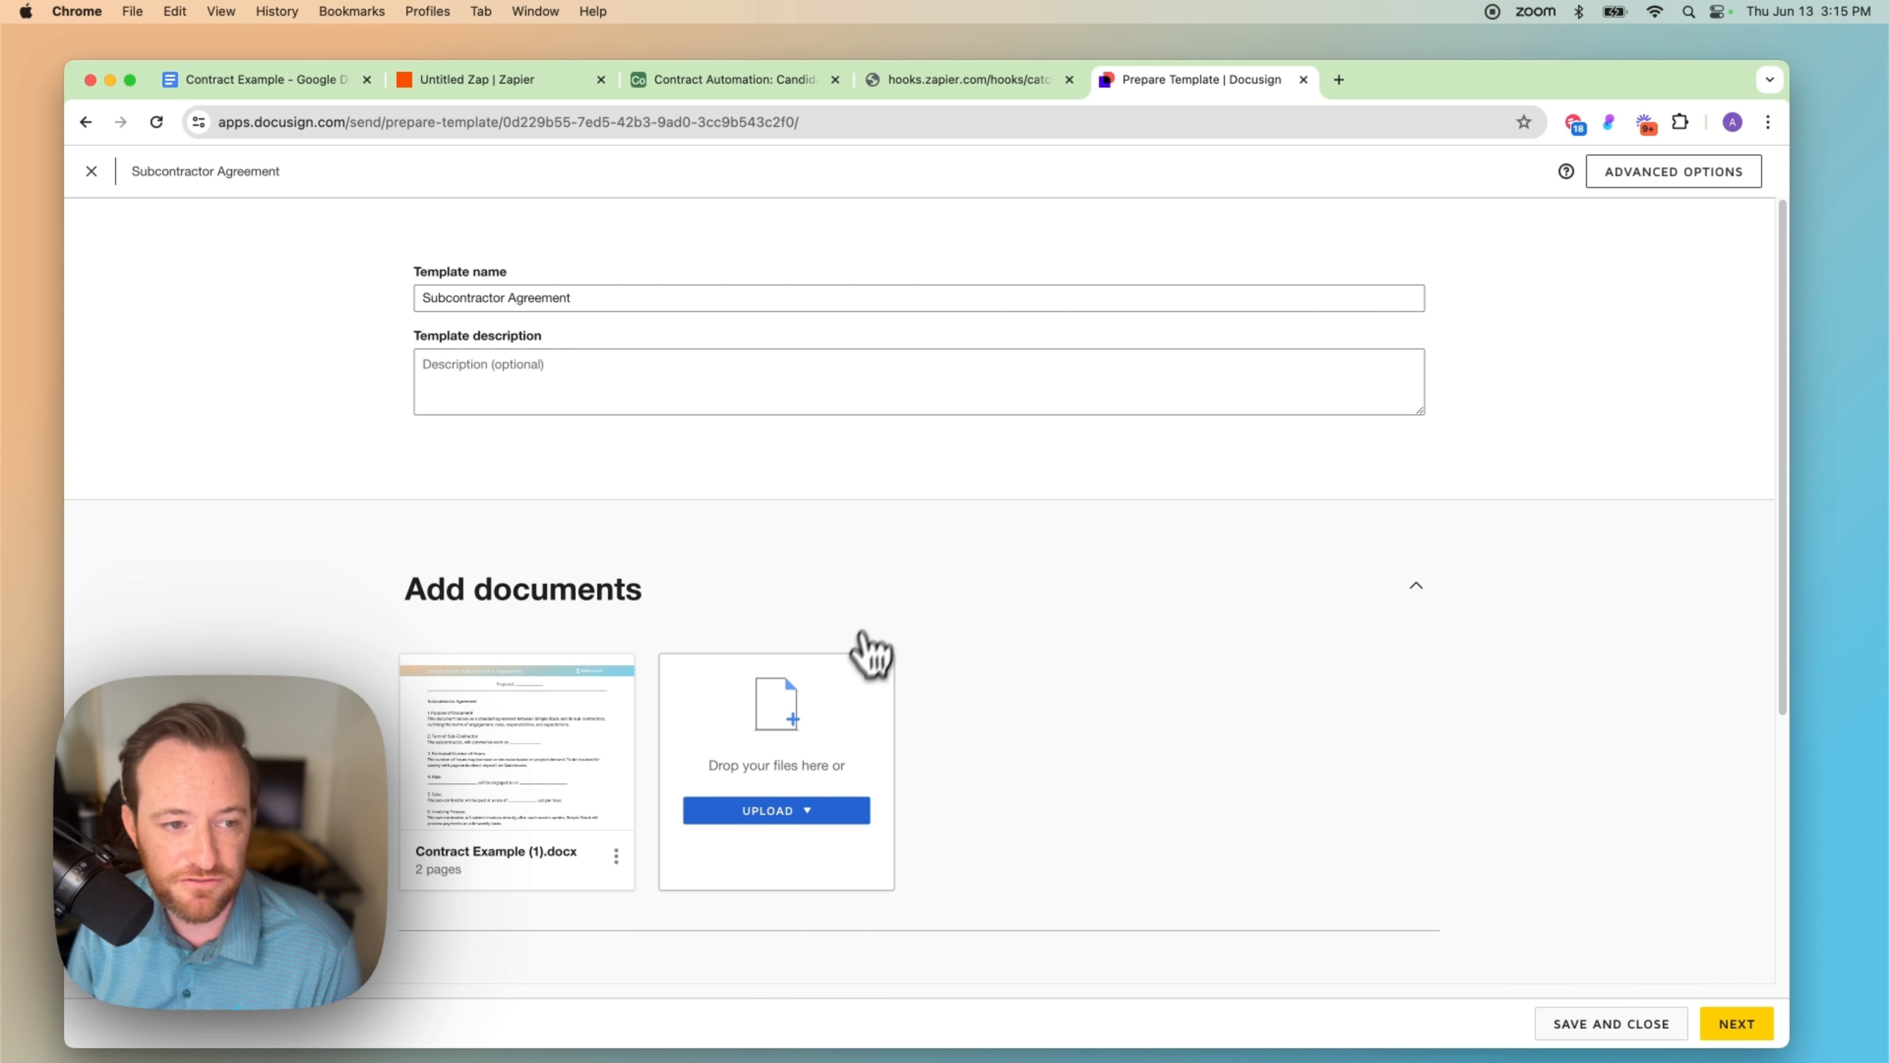
pyautogui.moveTo(573, 774)
pyautogui.click(521, 746)
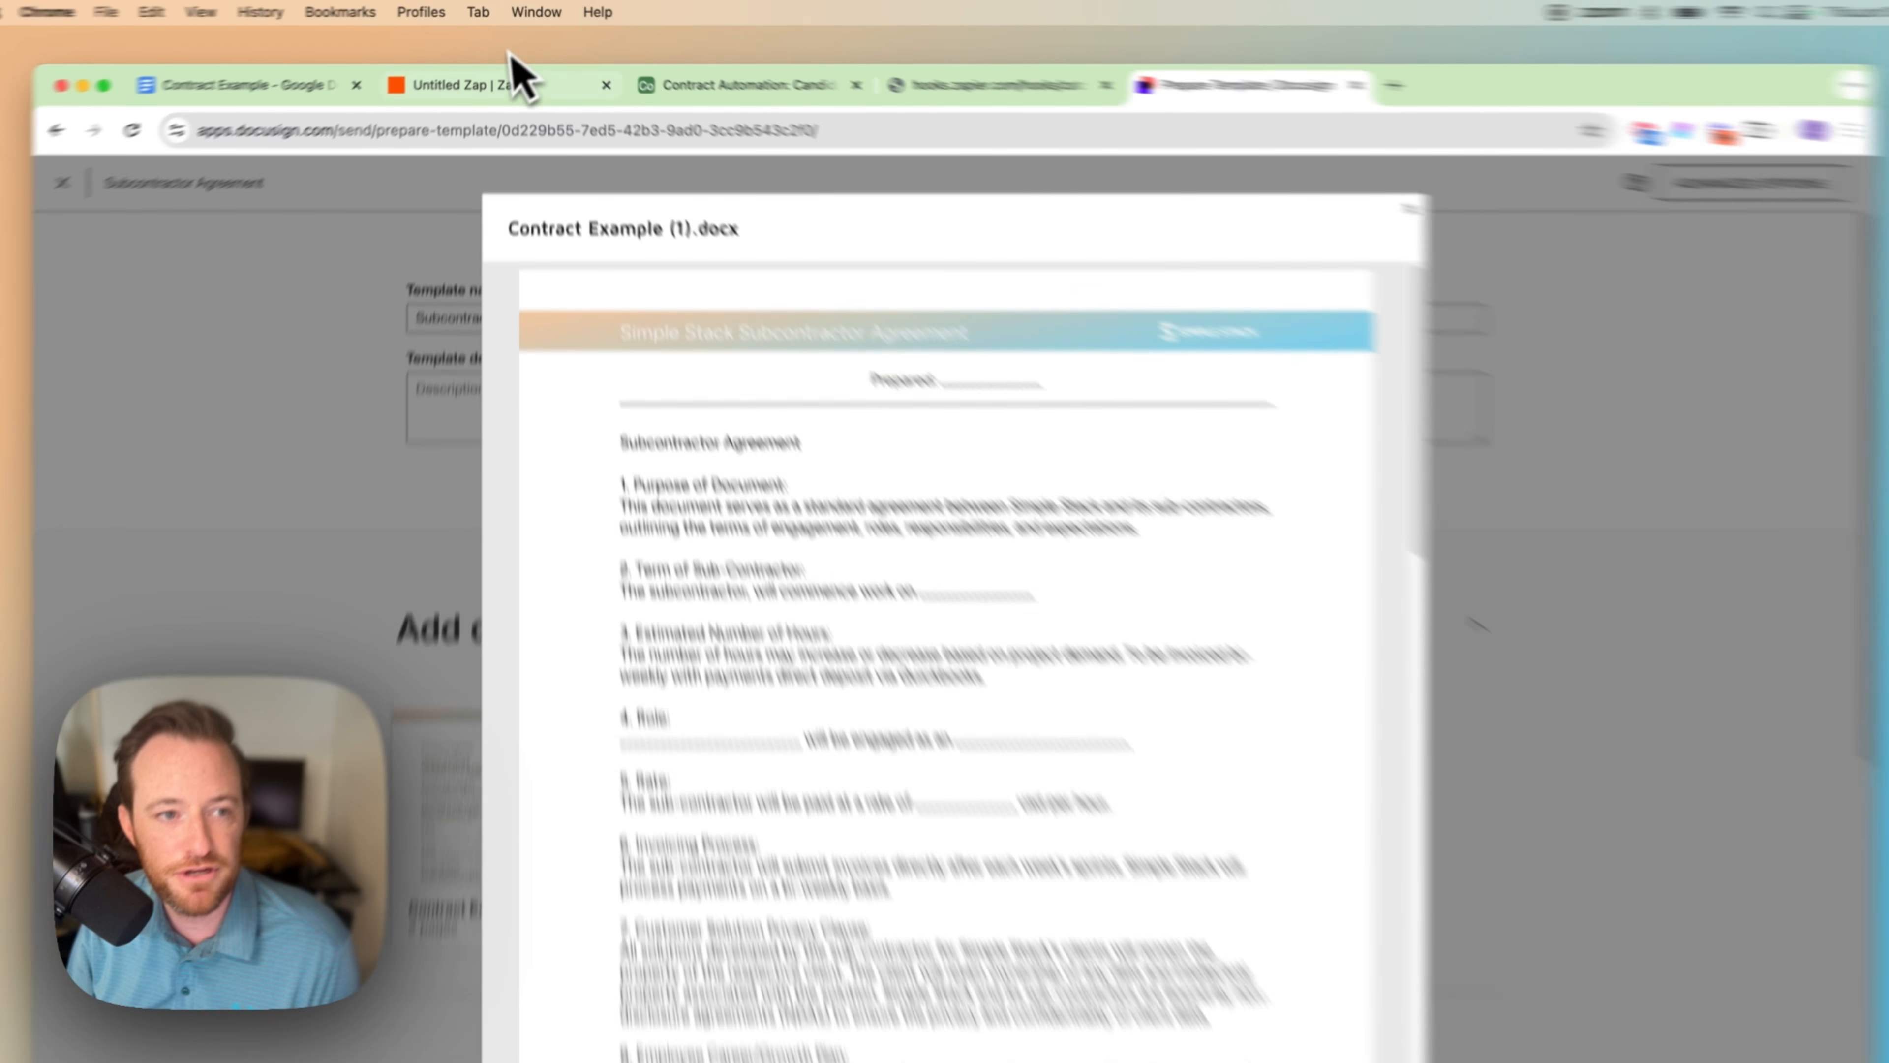
pyautogui.click(506, 74)
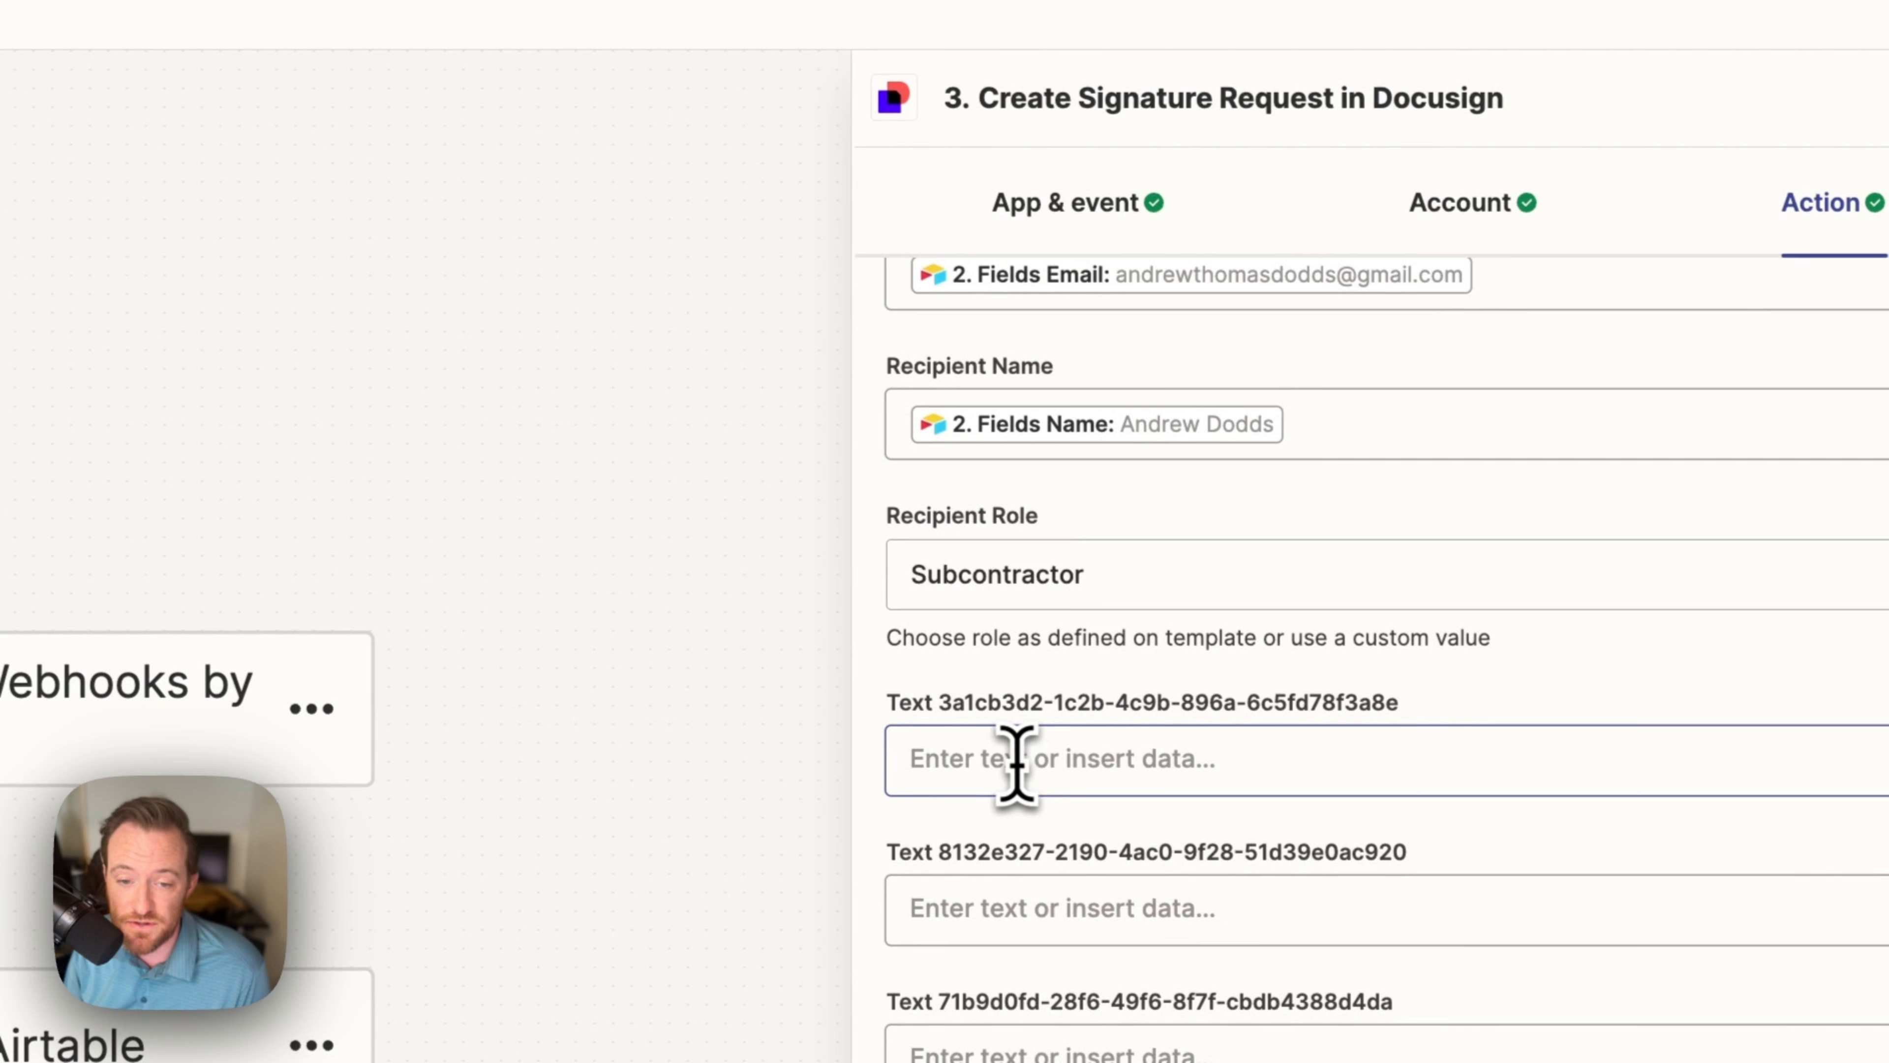
# Step: Map the first two template text fields to the Airtable Todays Date and Start Date, checking the DocuSign preview
pyautogui.click(1017, 762)
pyautogui.click(989, 878)
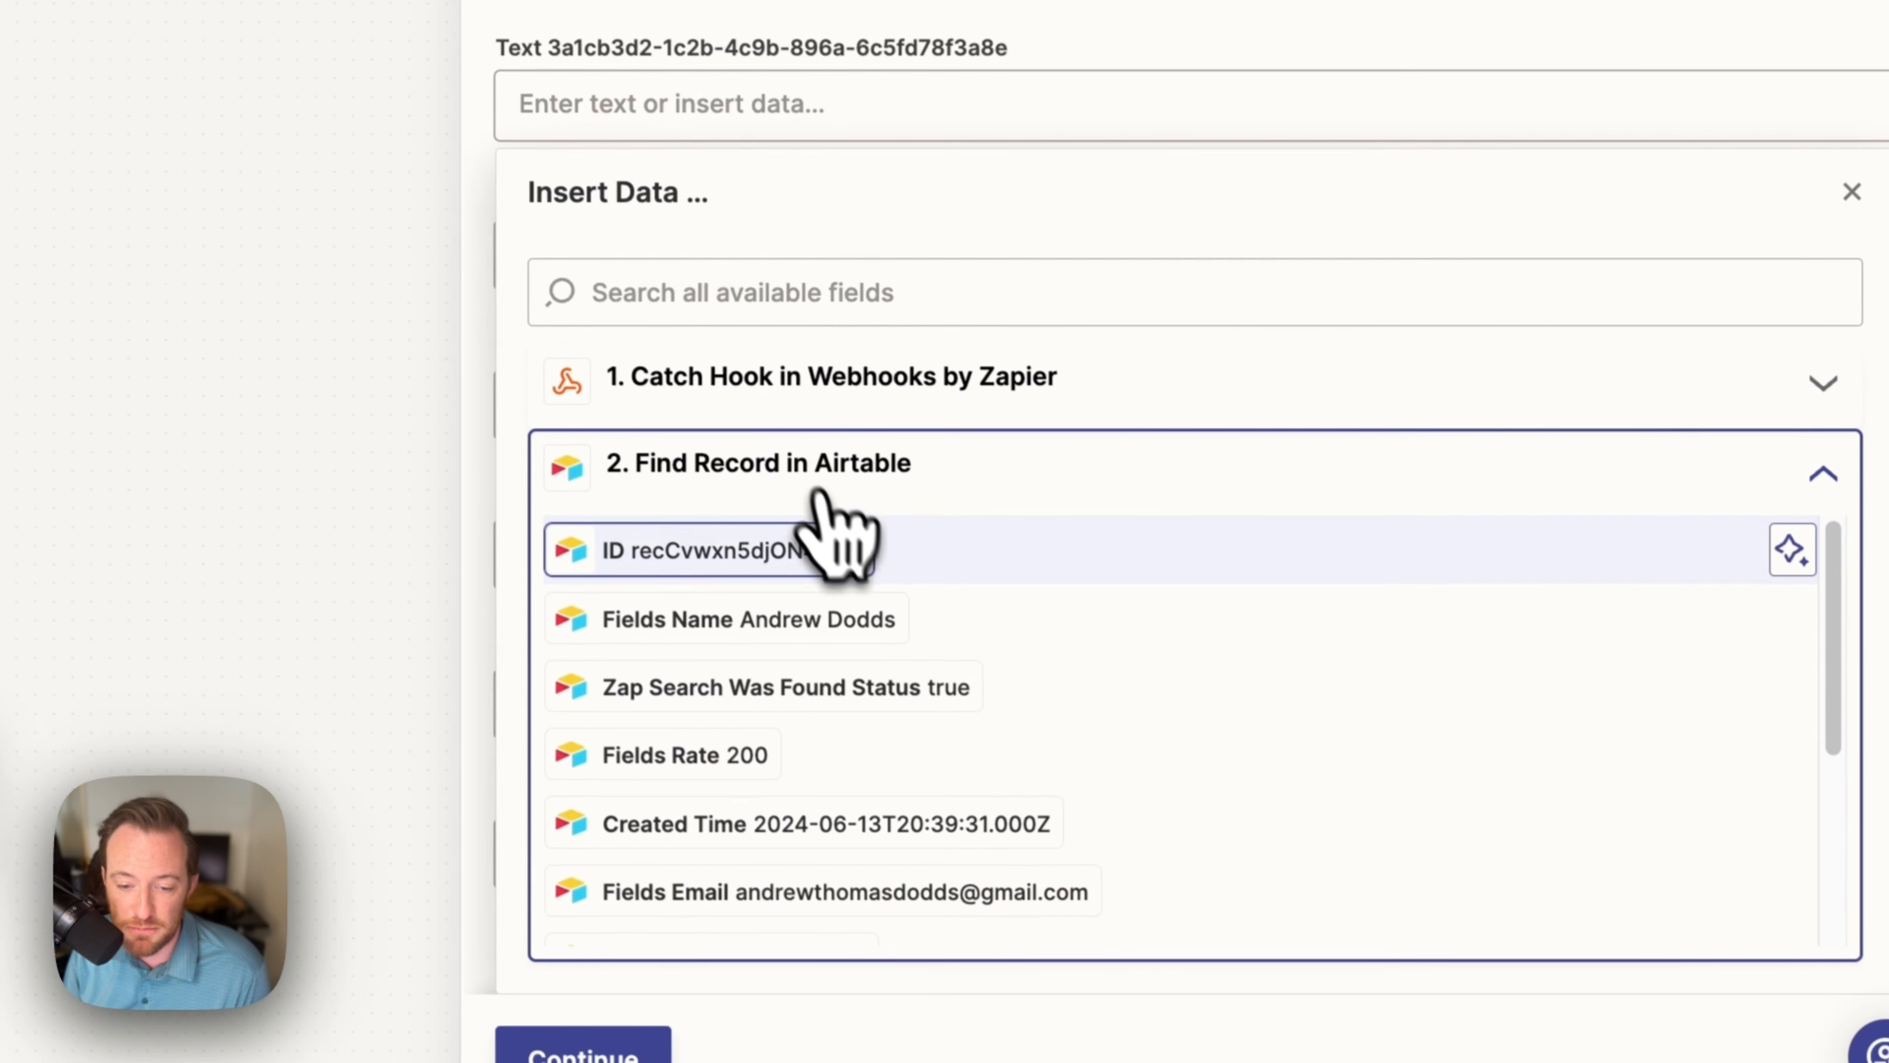
pyautogui.scroll(-5, 818, 521)
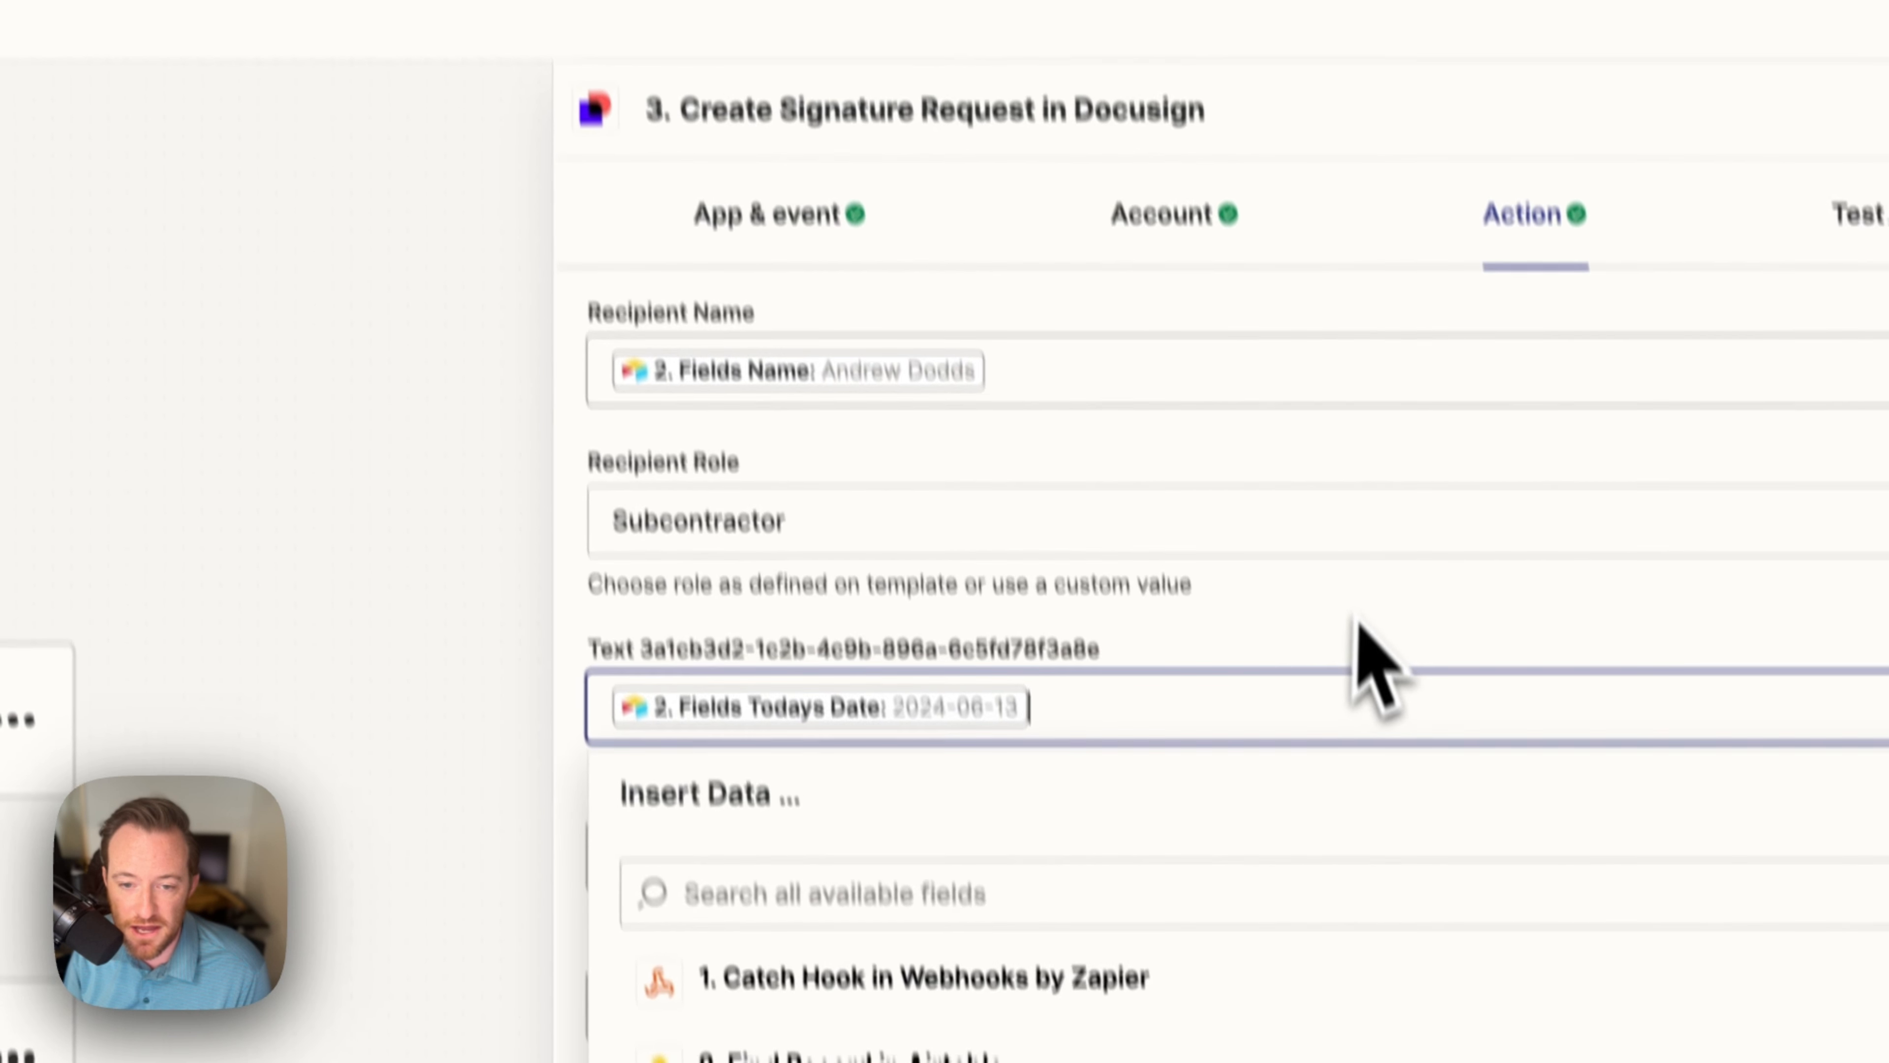
pyautogui.click(1264, 10)
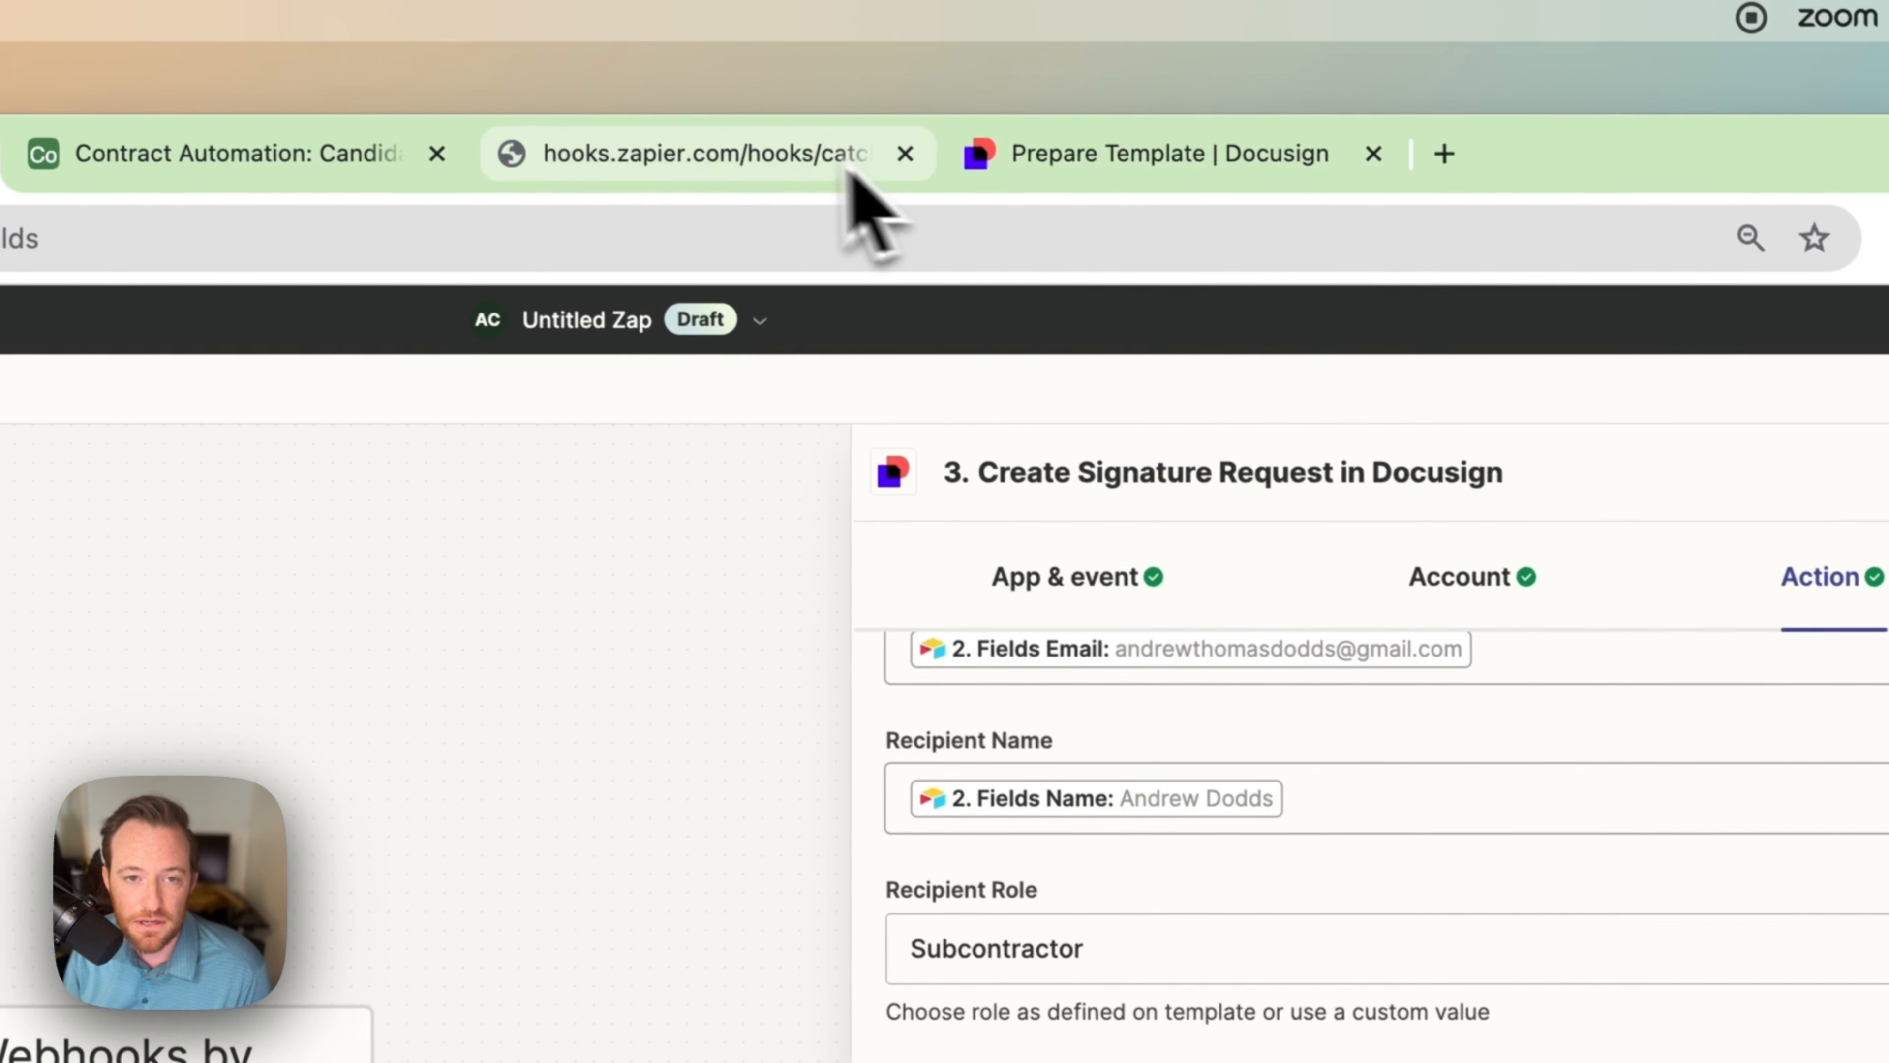
pyautogui.click(1056, 97)
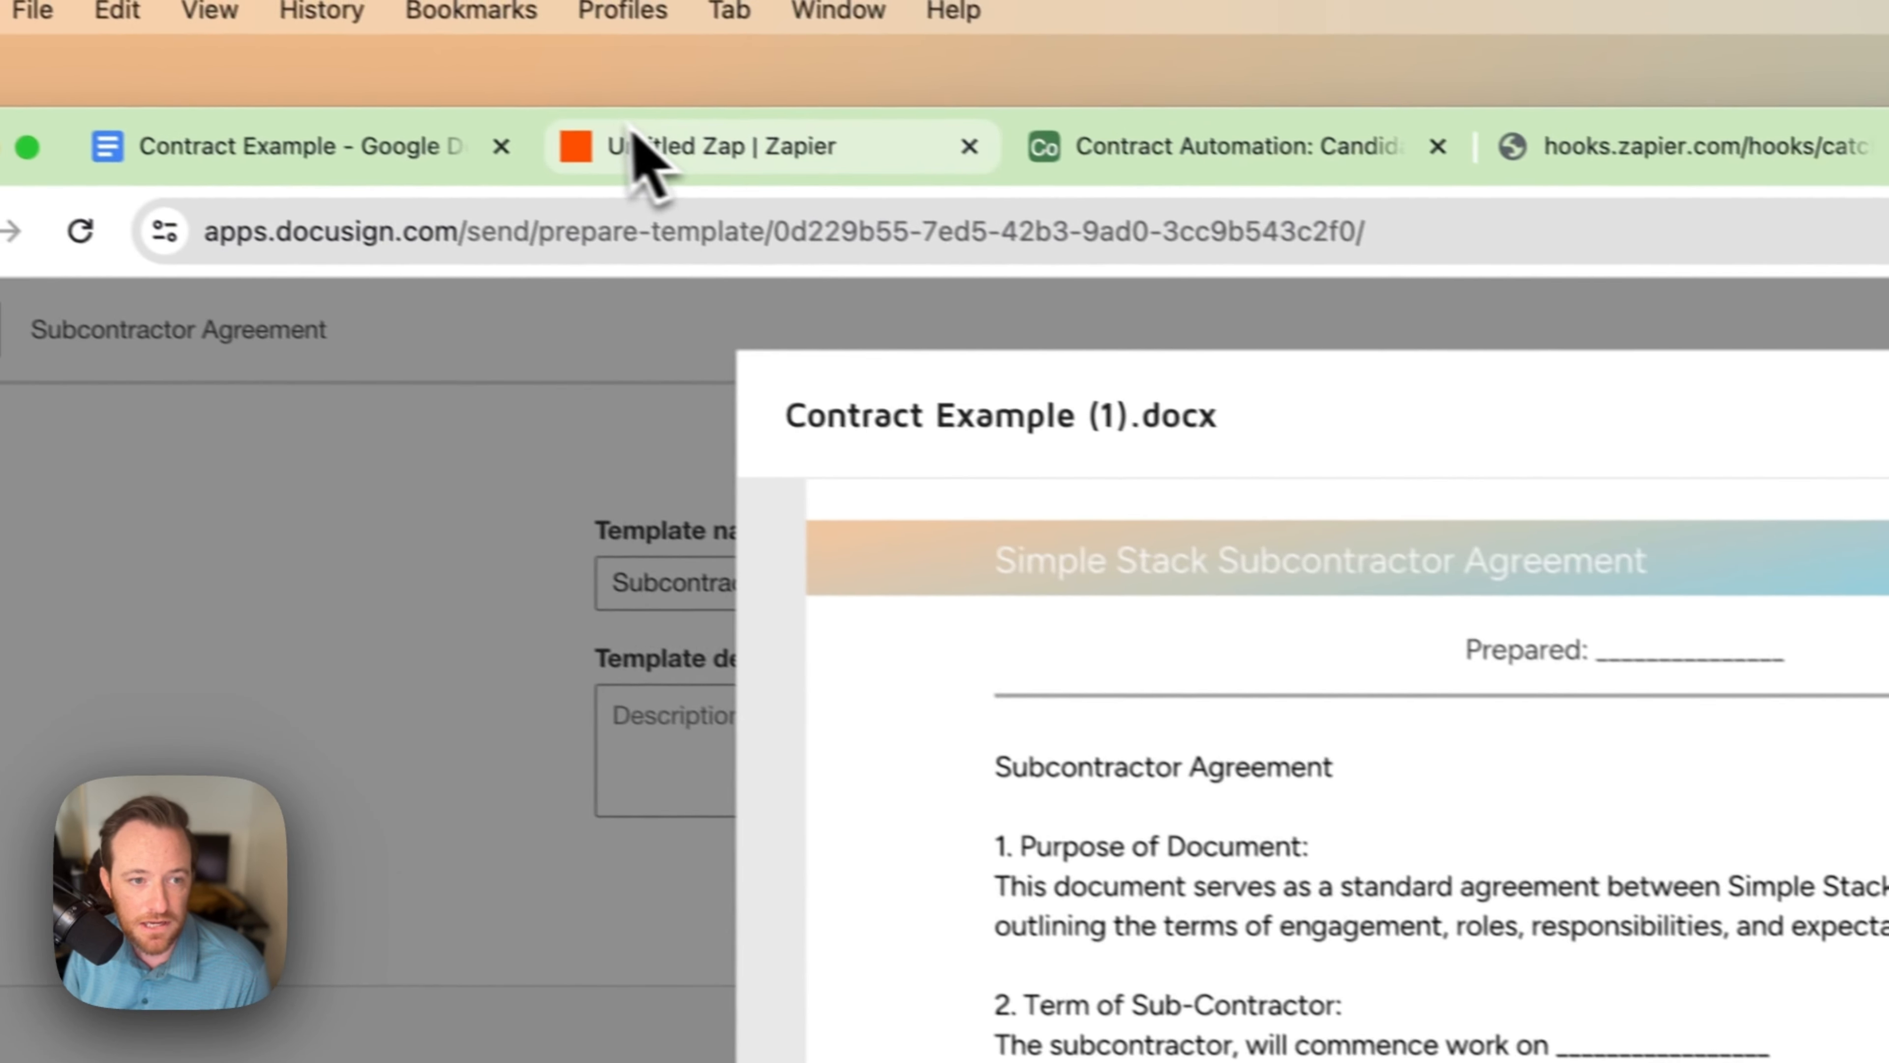
pyautogui.click(755, 160)
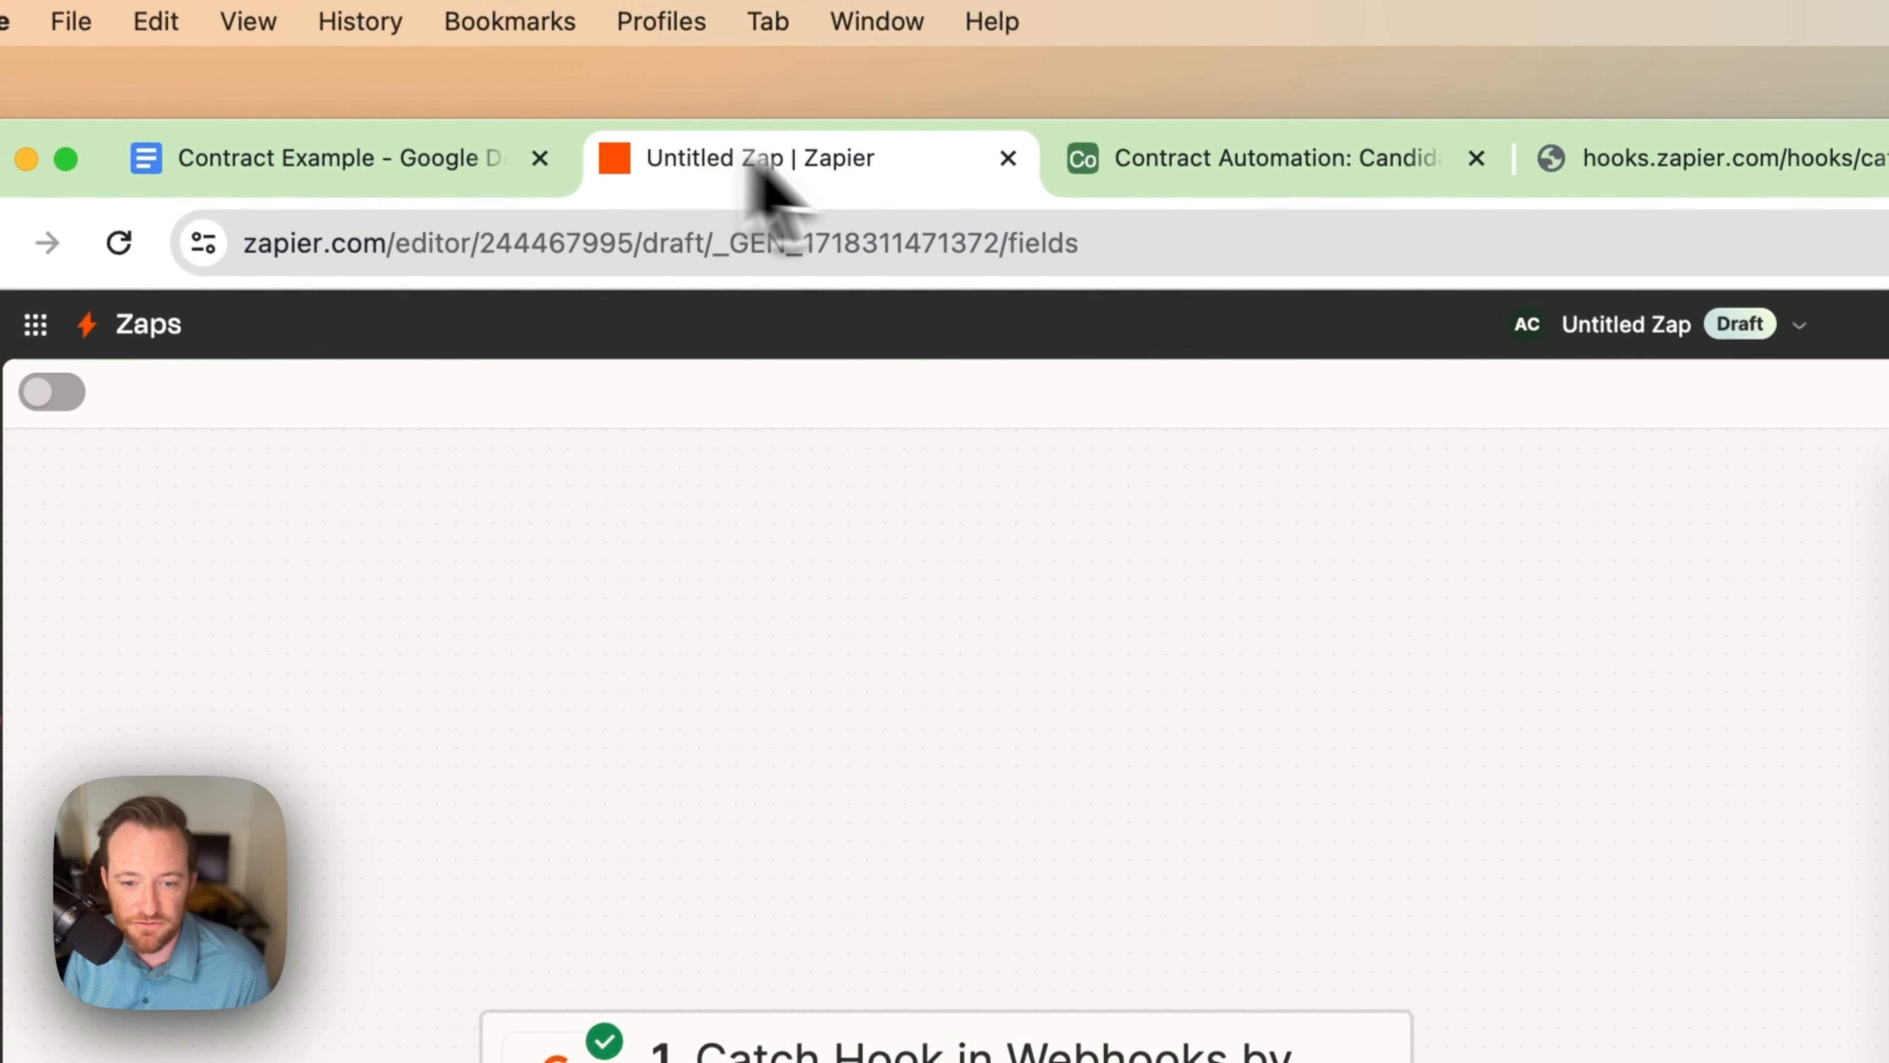
pyautogui.click(1082, 693)
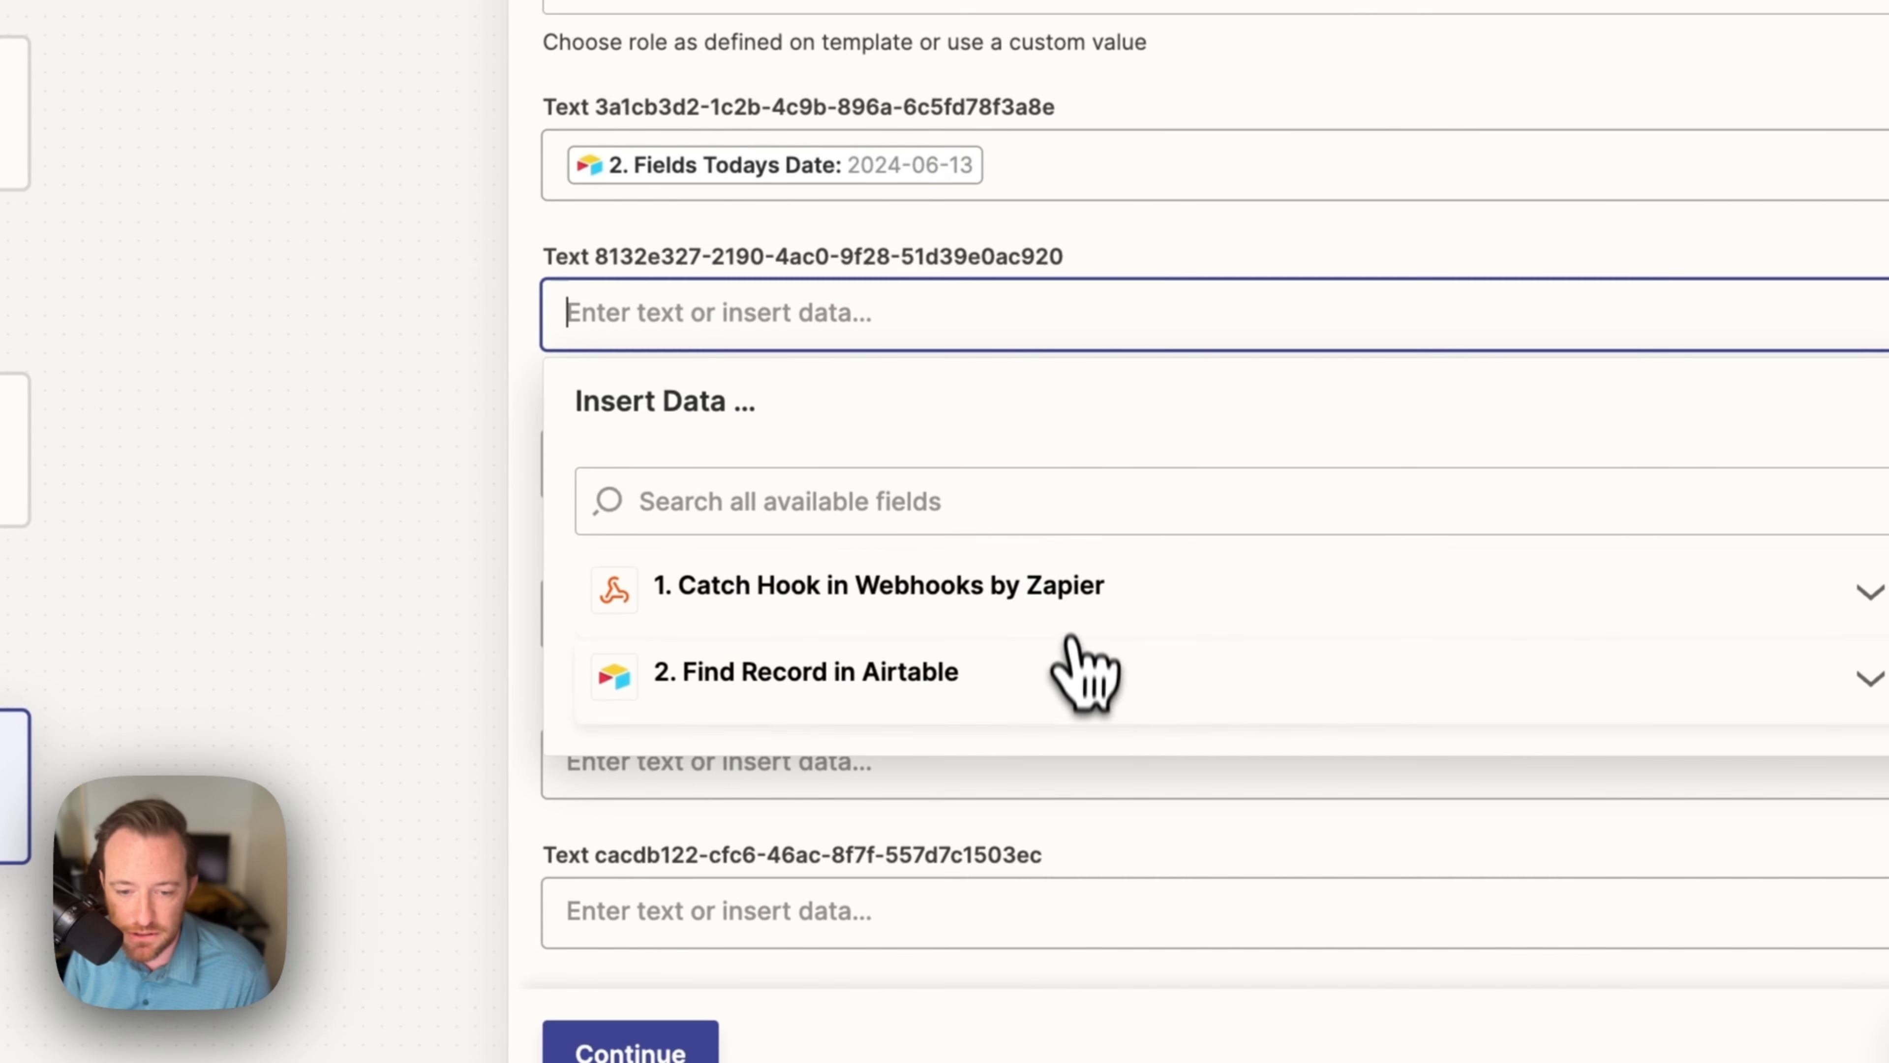
pyautogui.click(1060, 654)
pyautogui.scroll(-3, 1138, 762)
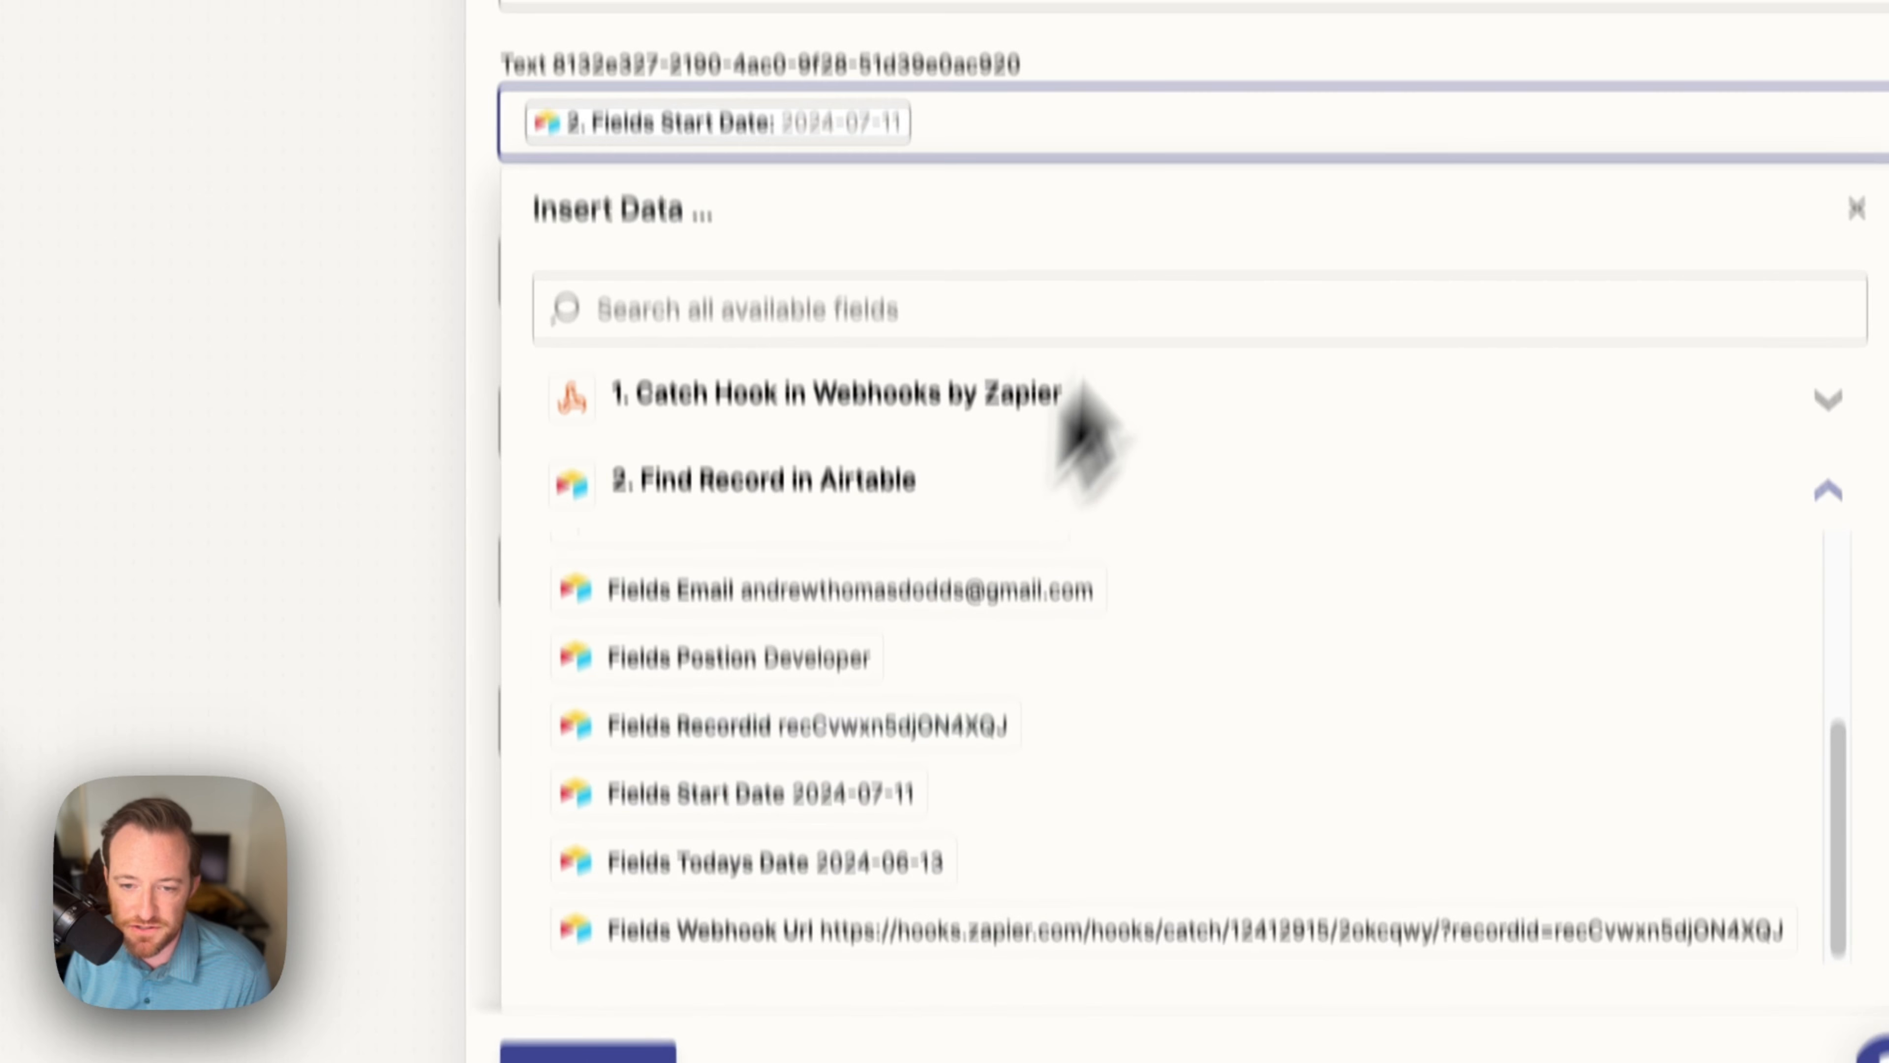
pyautogui.click(1233, 302)
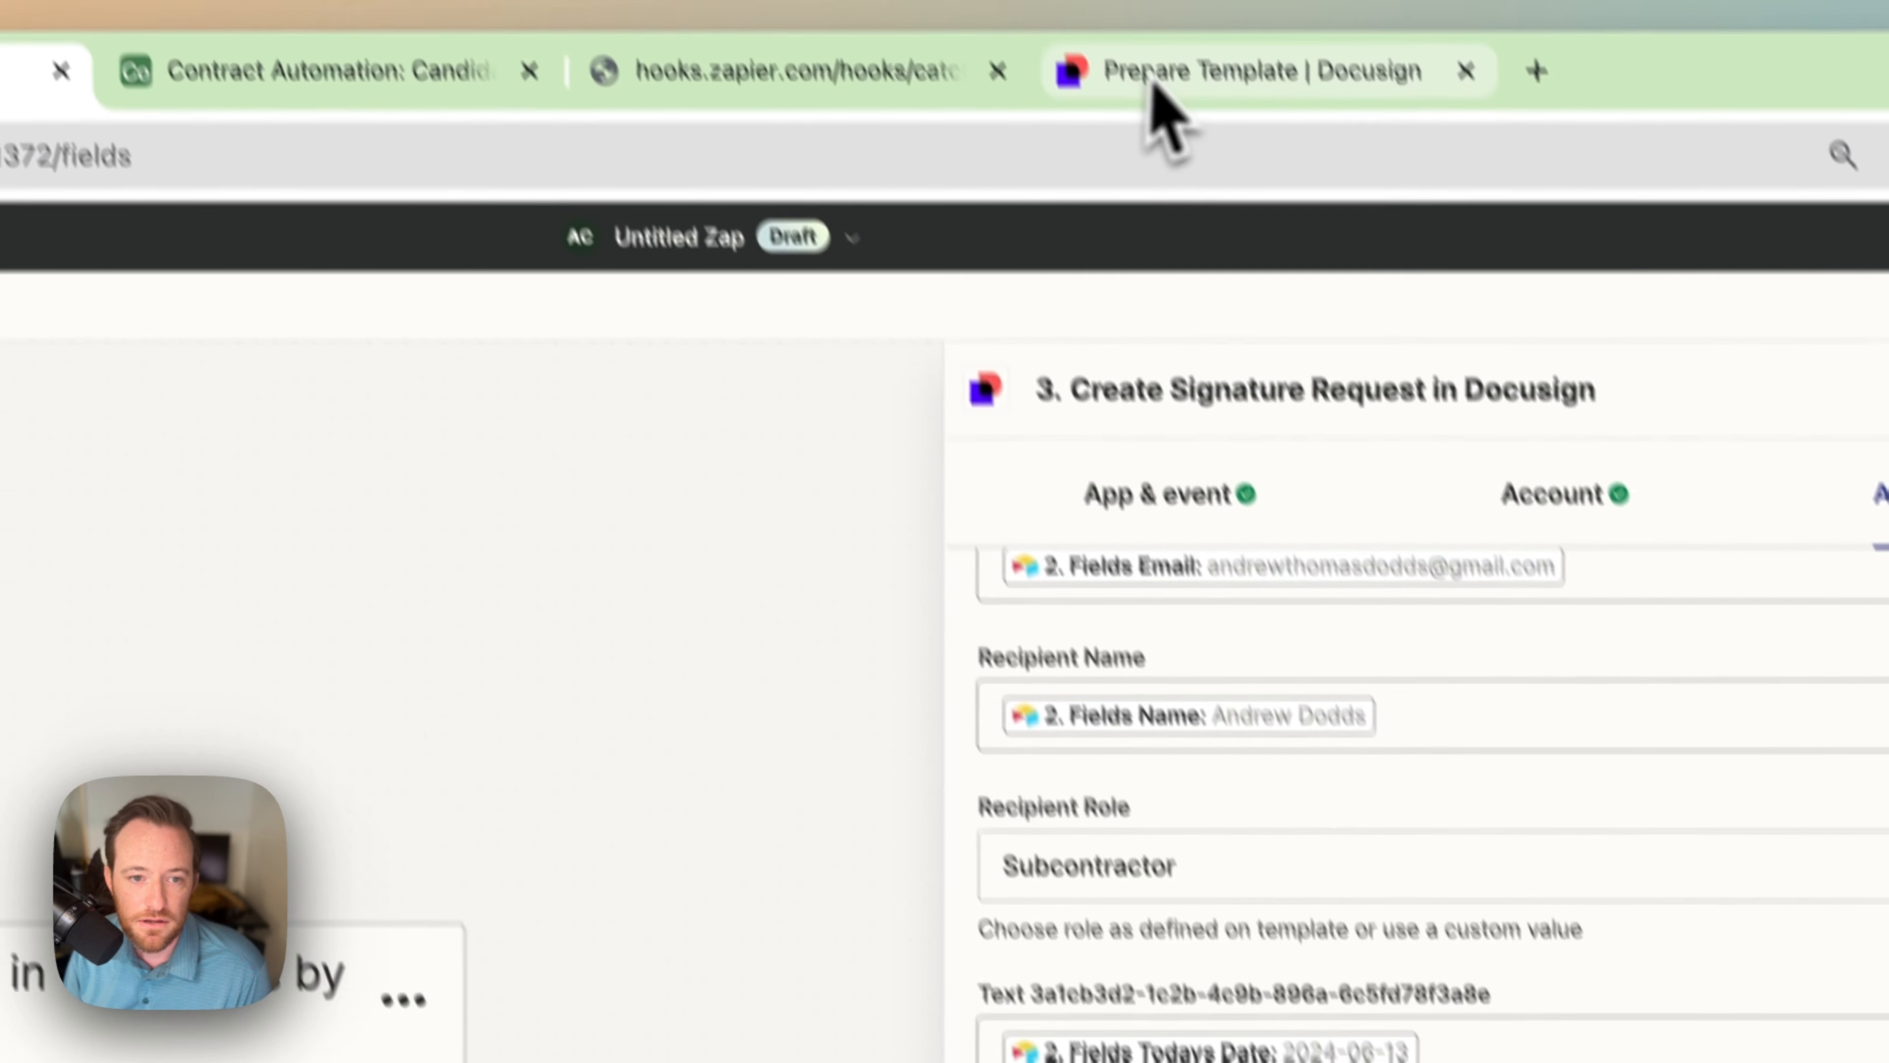
pyautogui.click(1159, 105)
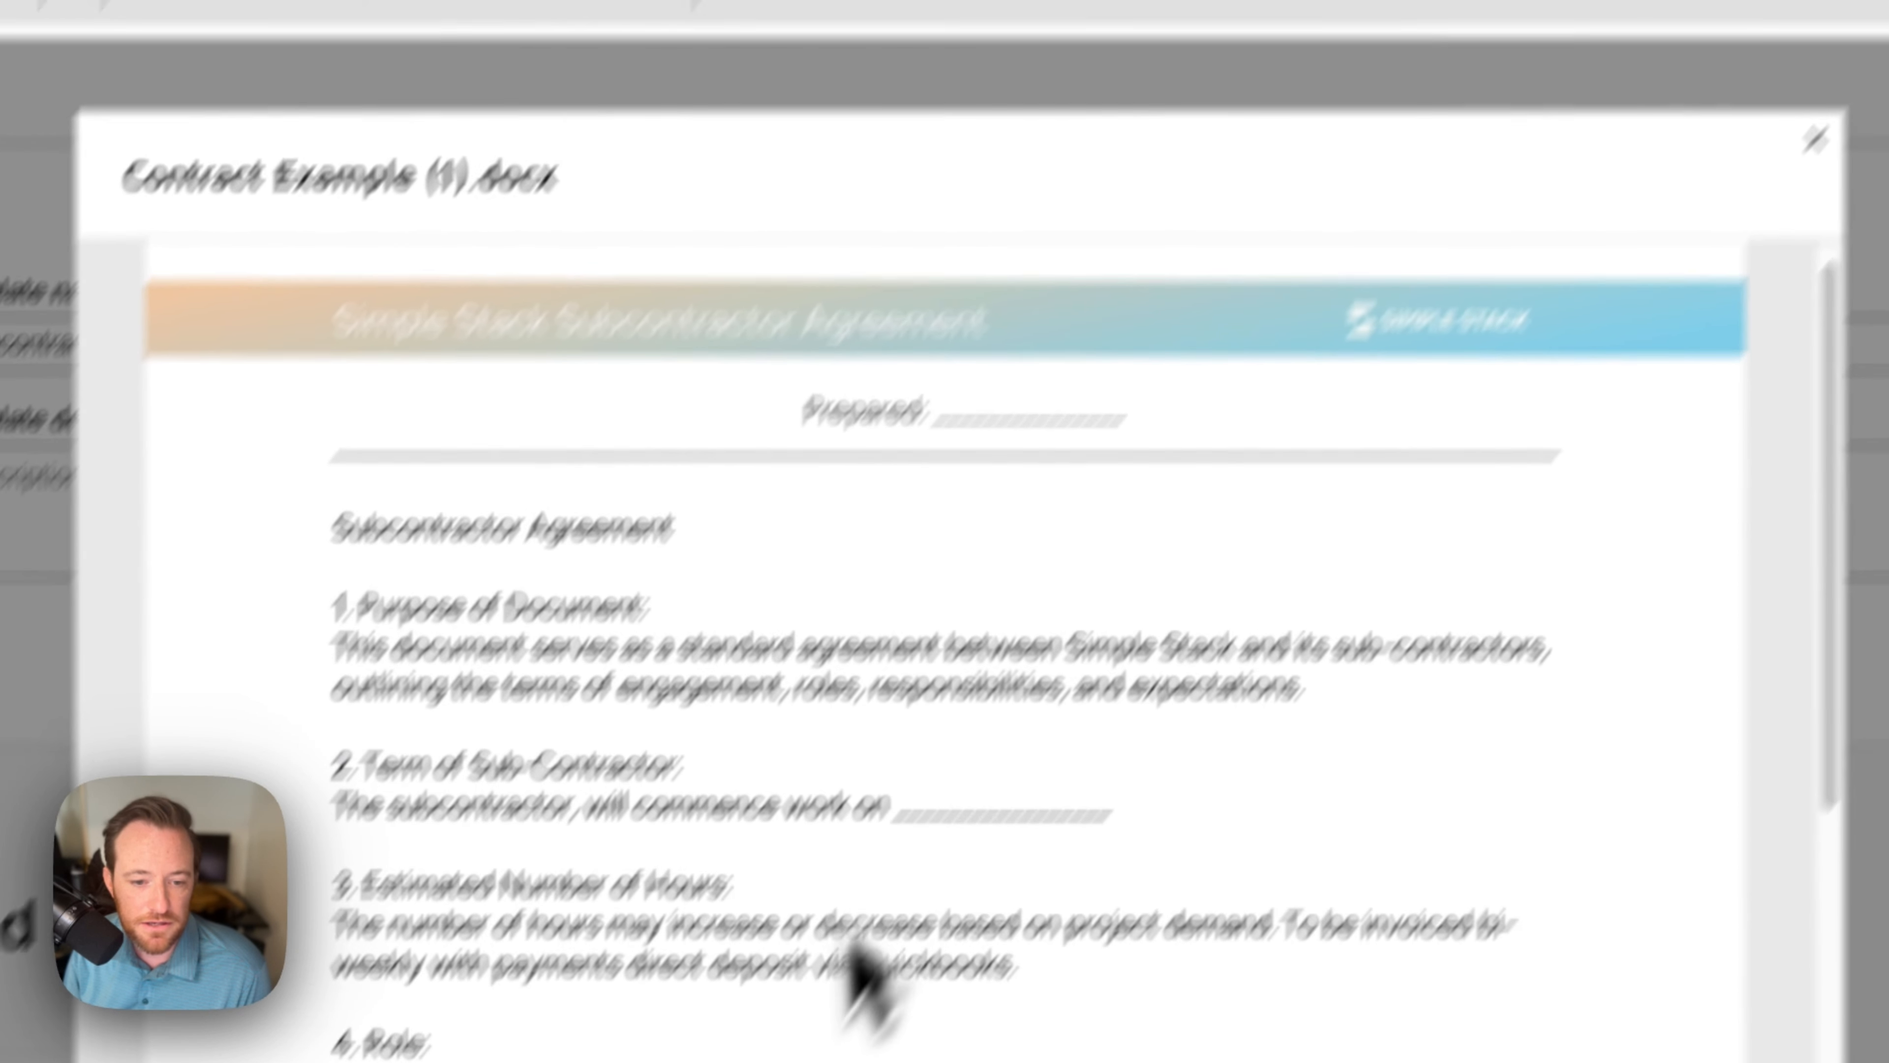
pyautogui.scroll(-3, 863, 967)
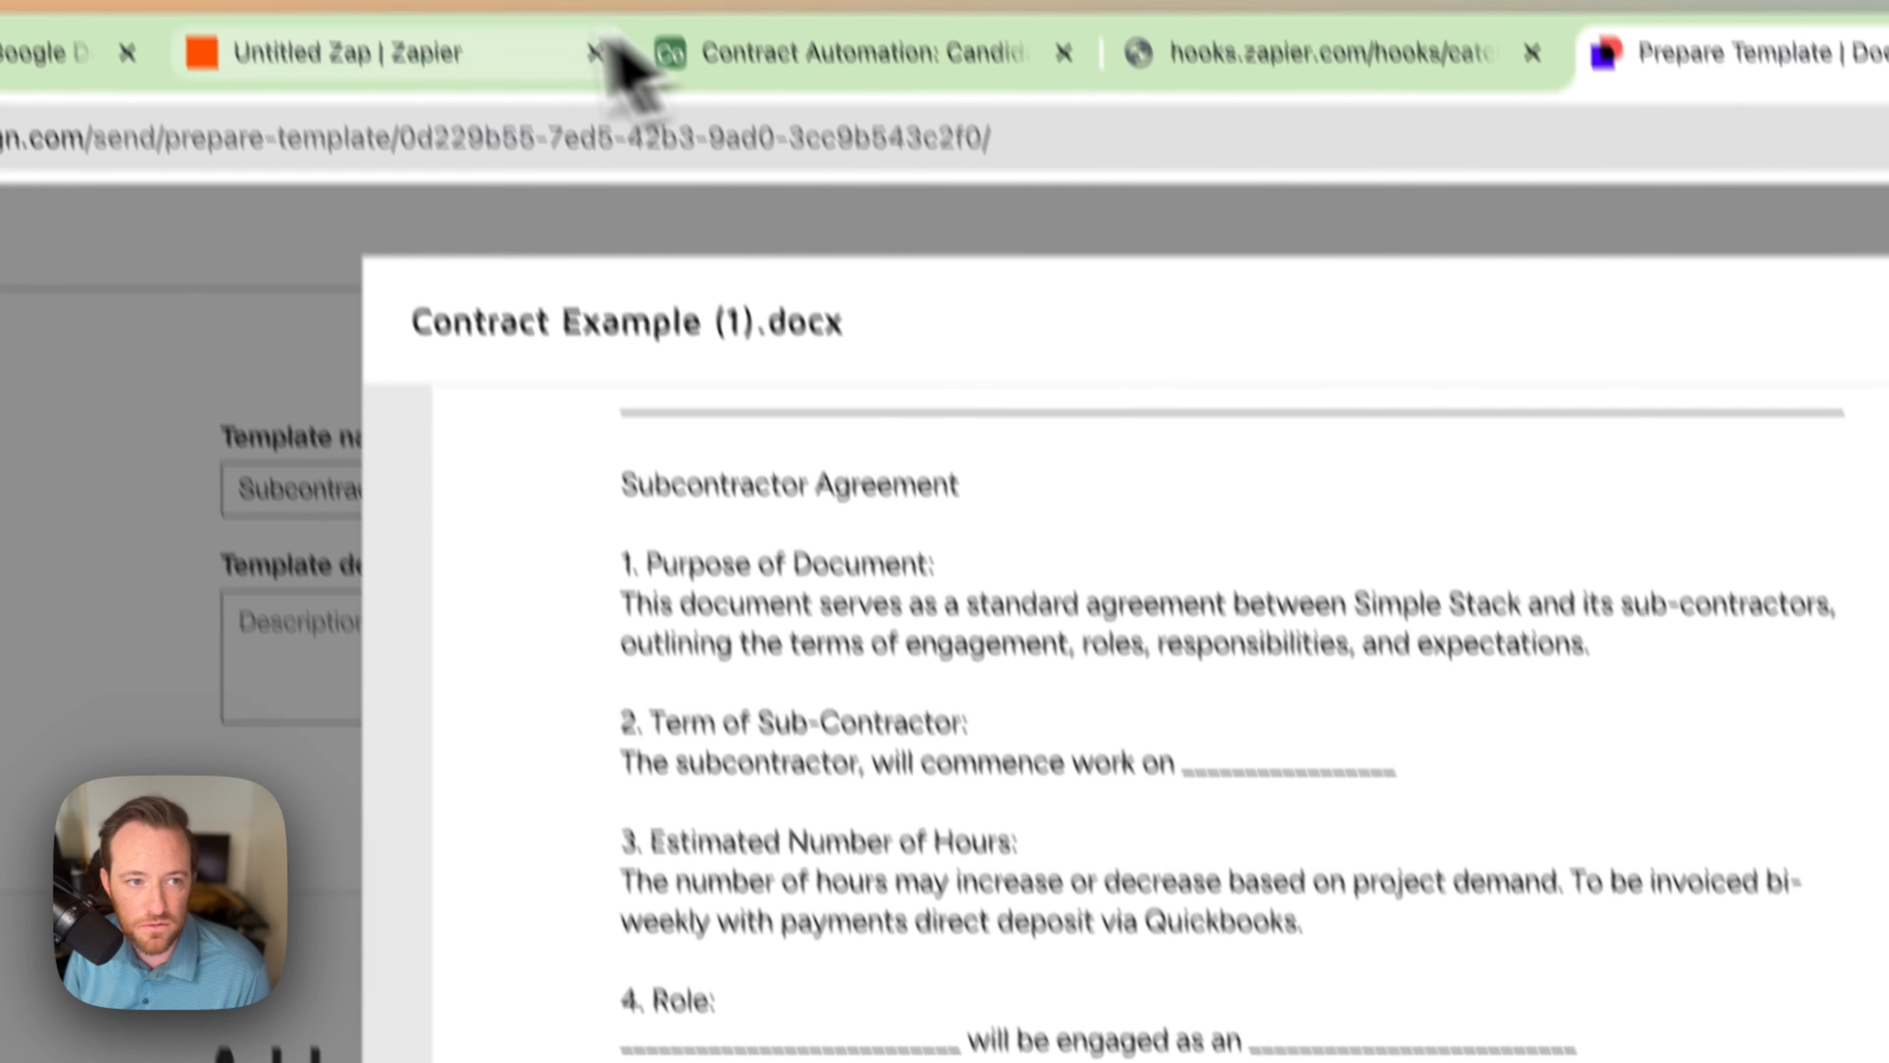
pyautogui.click(565, 55)
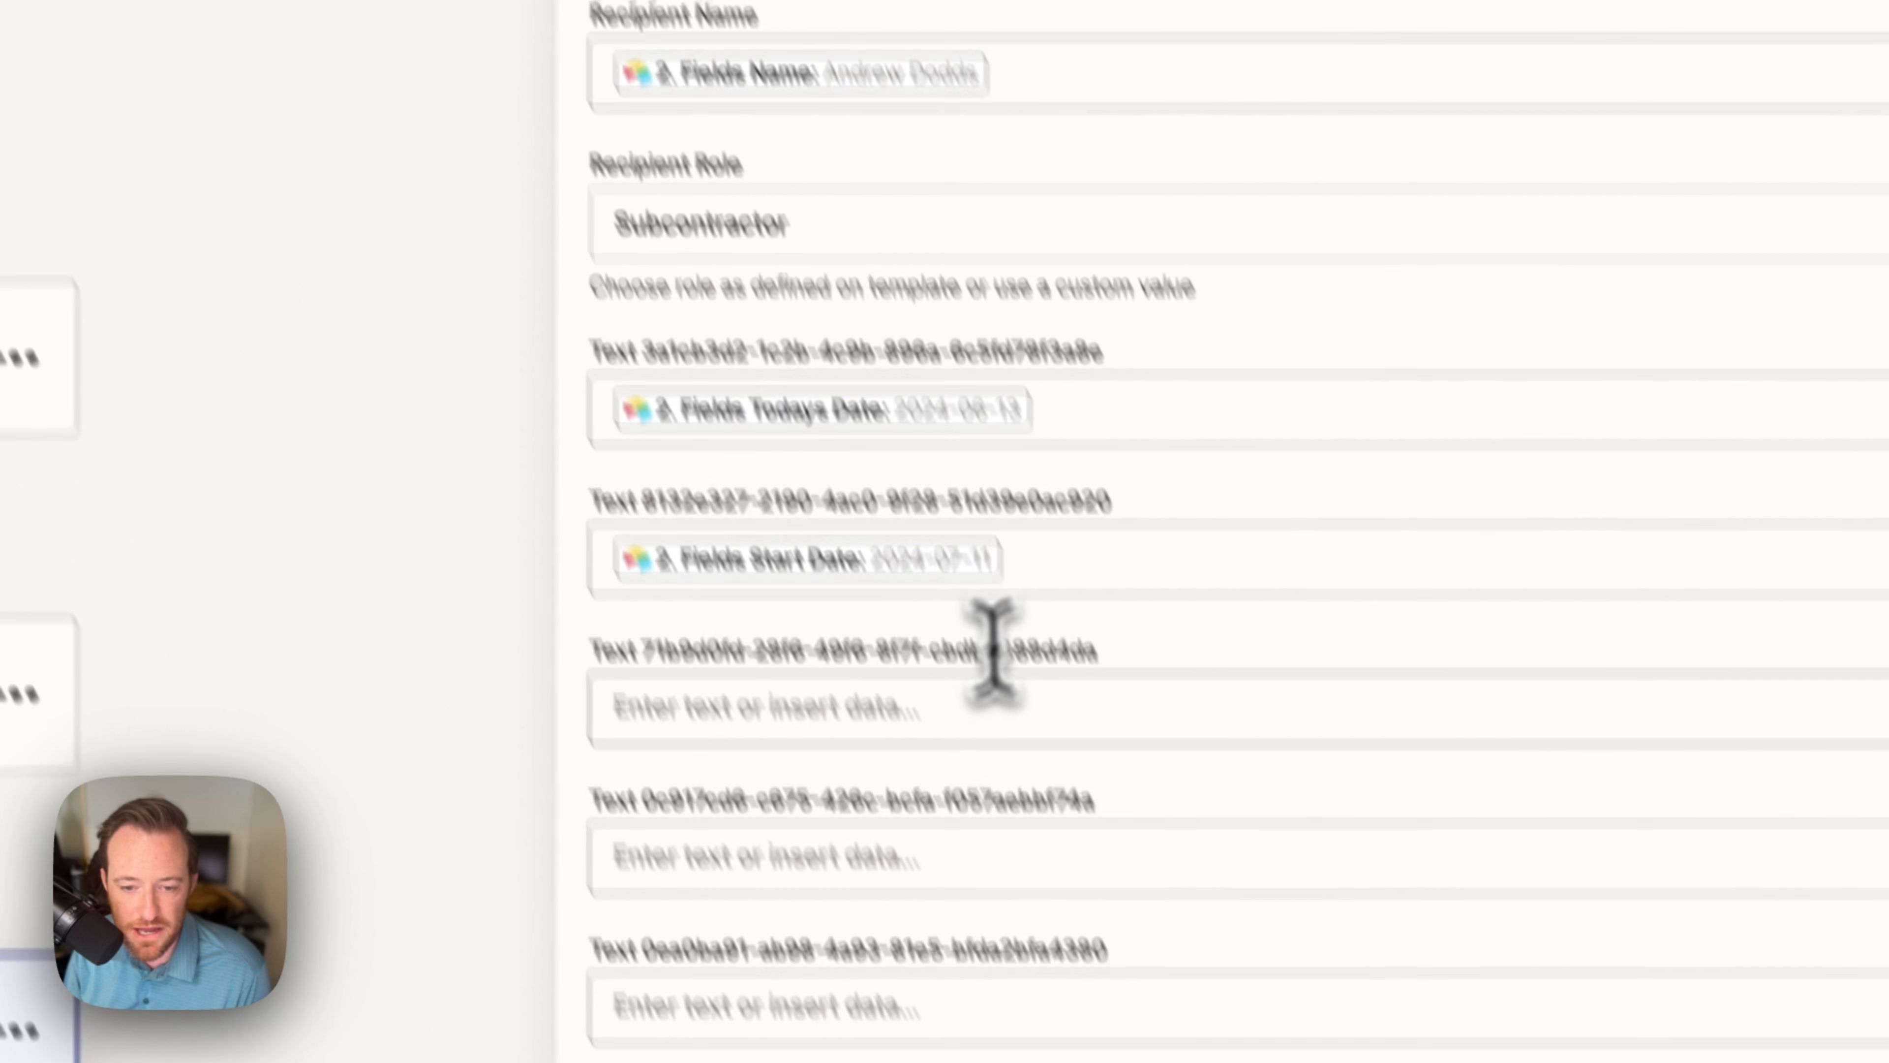
# Step: Map the third and fourth text fields to the Airtable Name and Position fields
pyautogui.click(989, 706)
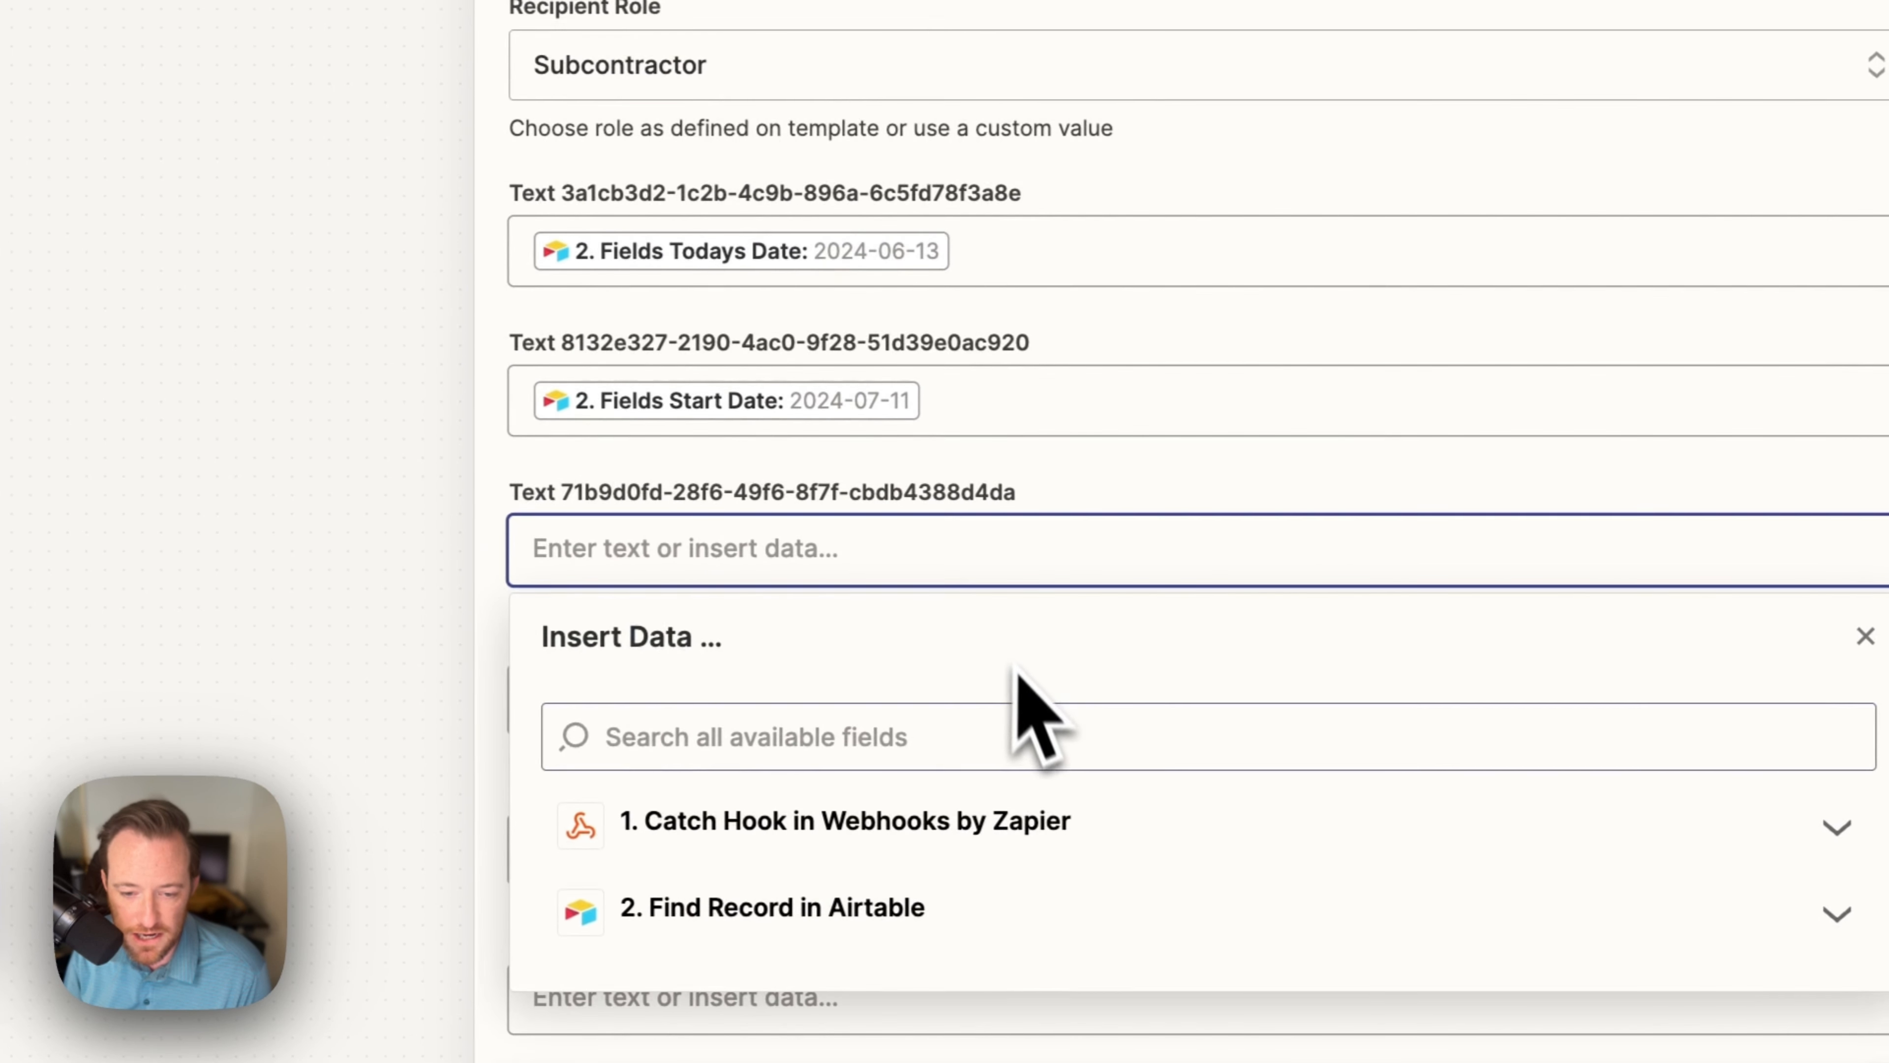
pyautogui.click(1051, 1062)
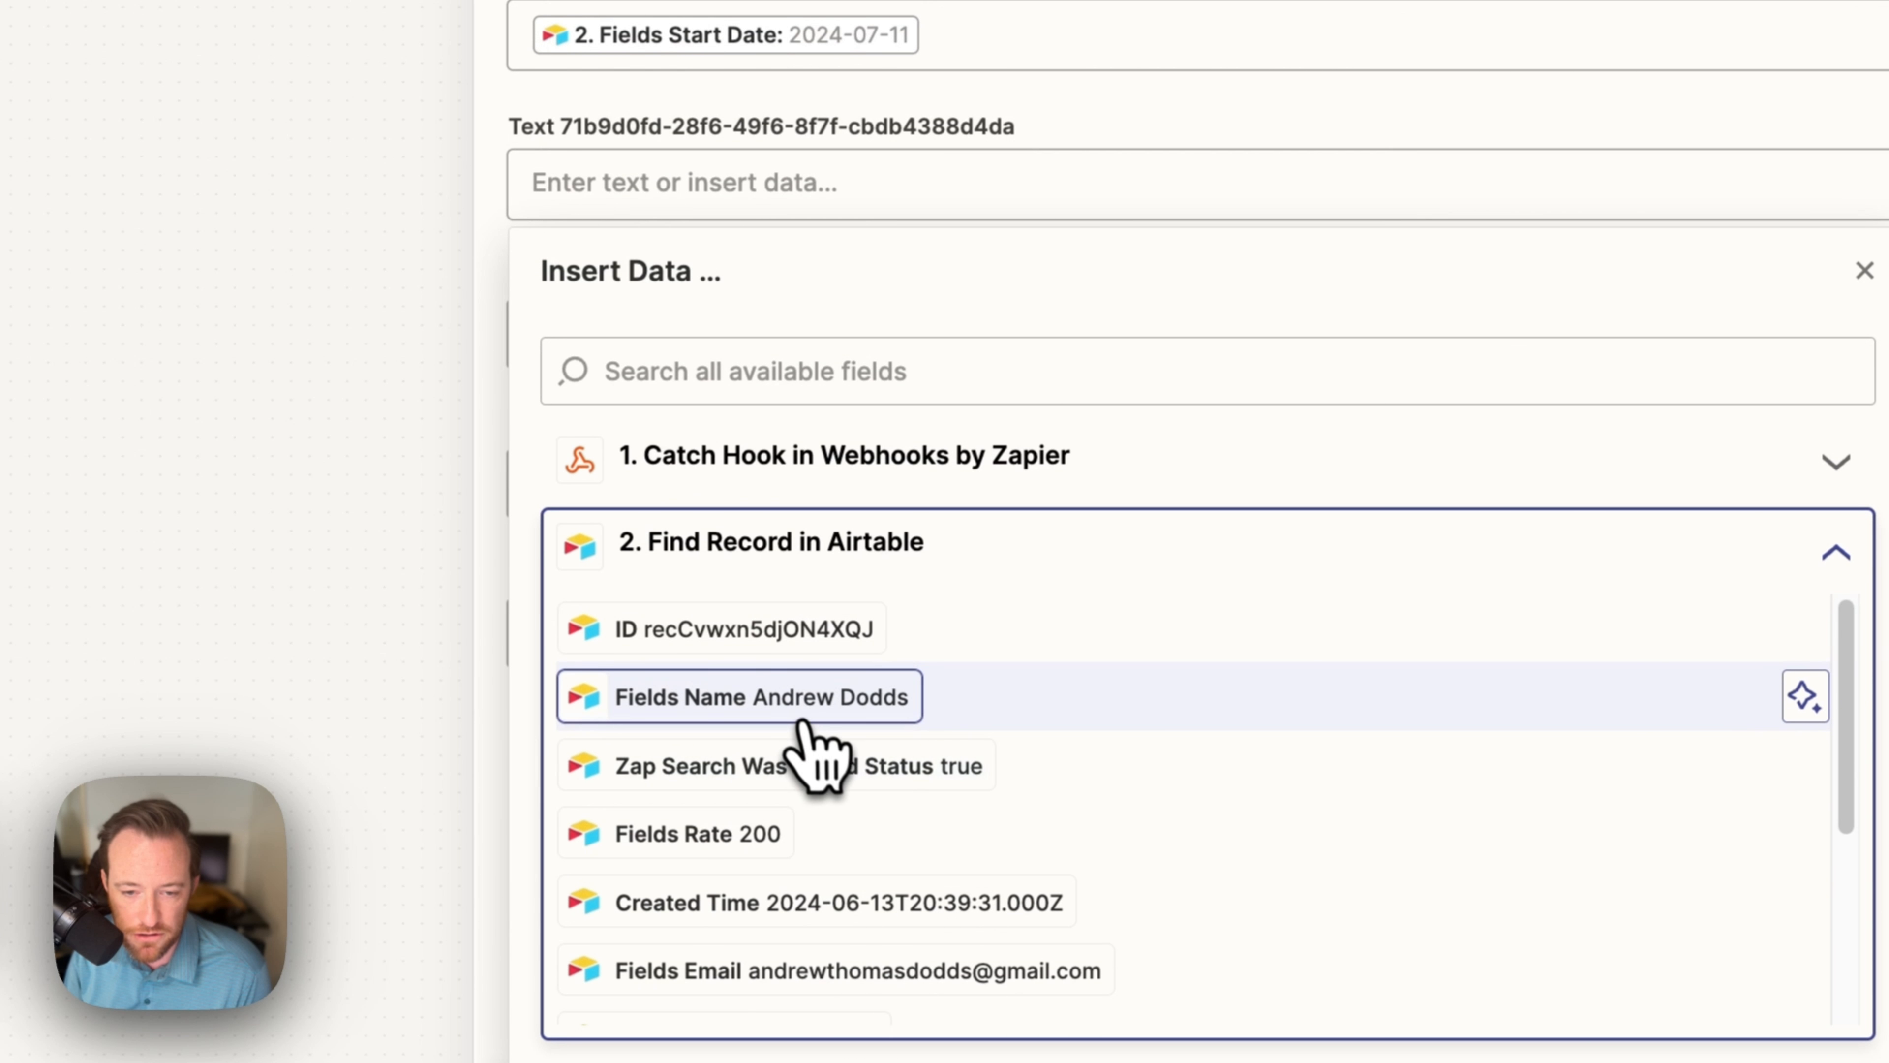
pyautogui.click(893, 1055)
pyautogui.click(1136, 173)
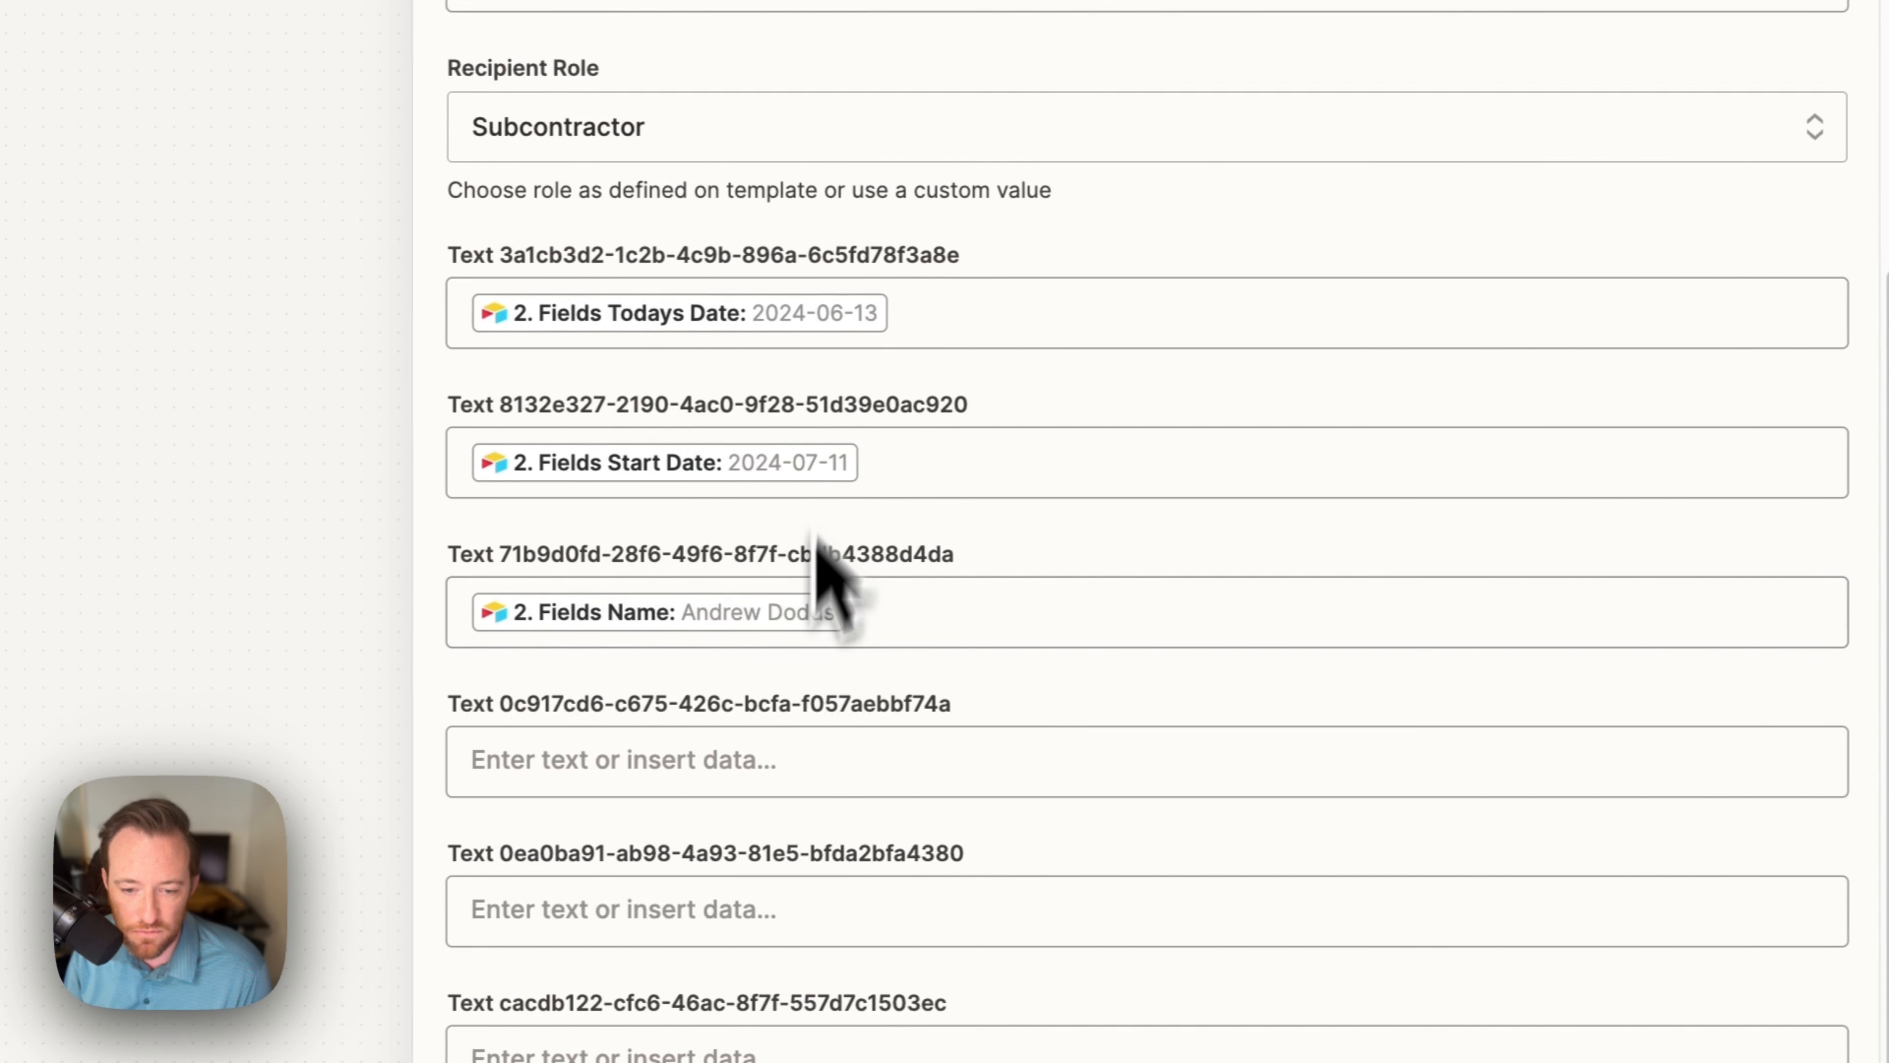
pyautogui.click(771, 748)
pyautogui.click(810, 1062)
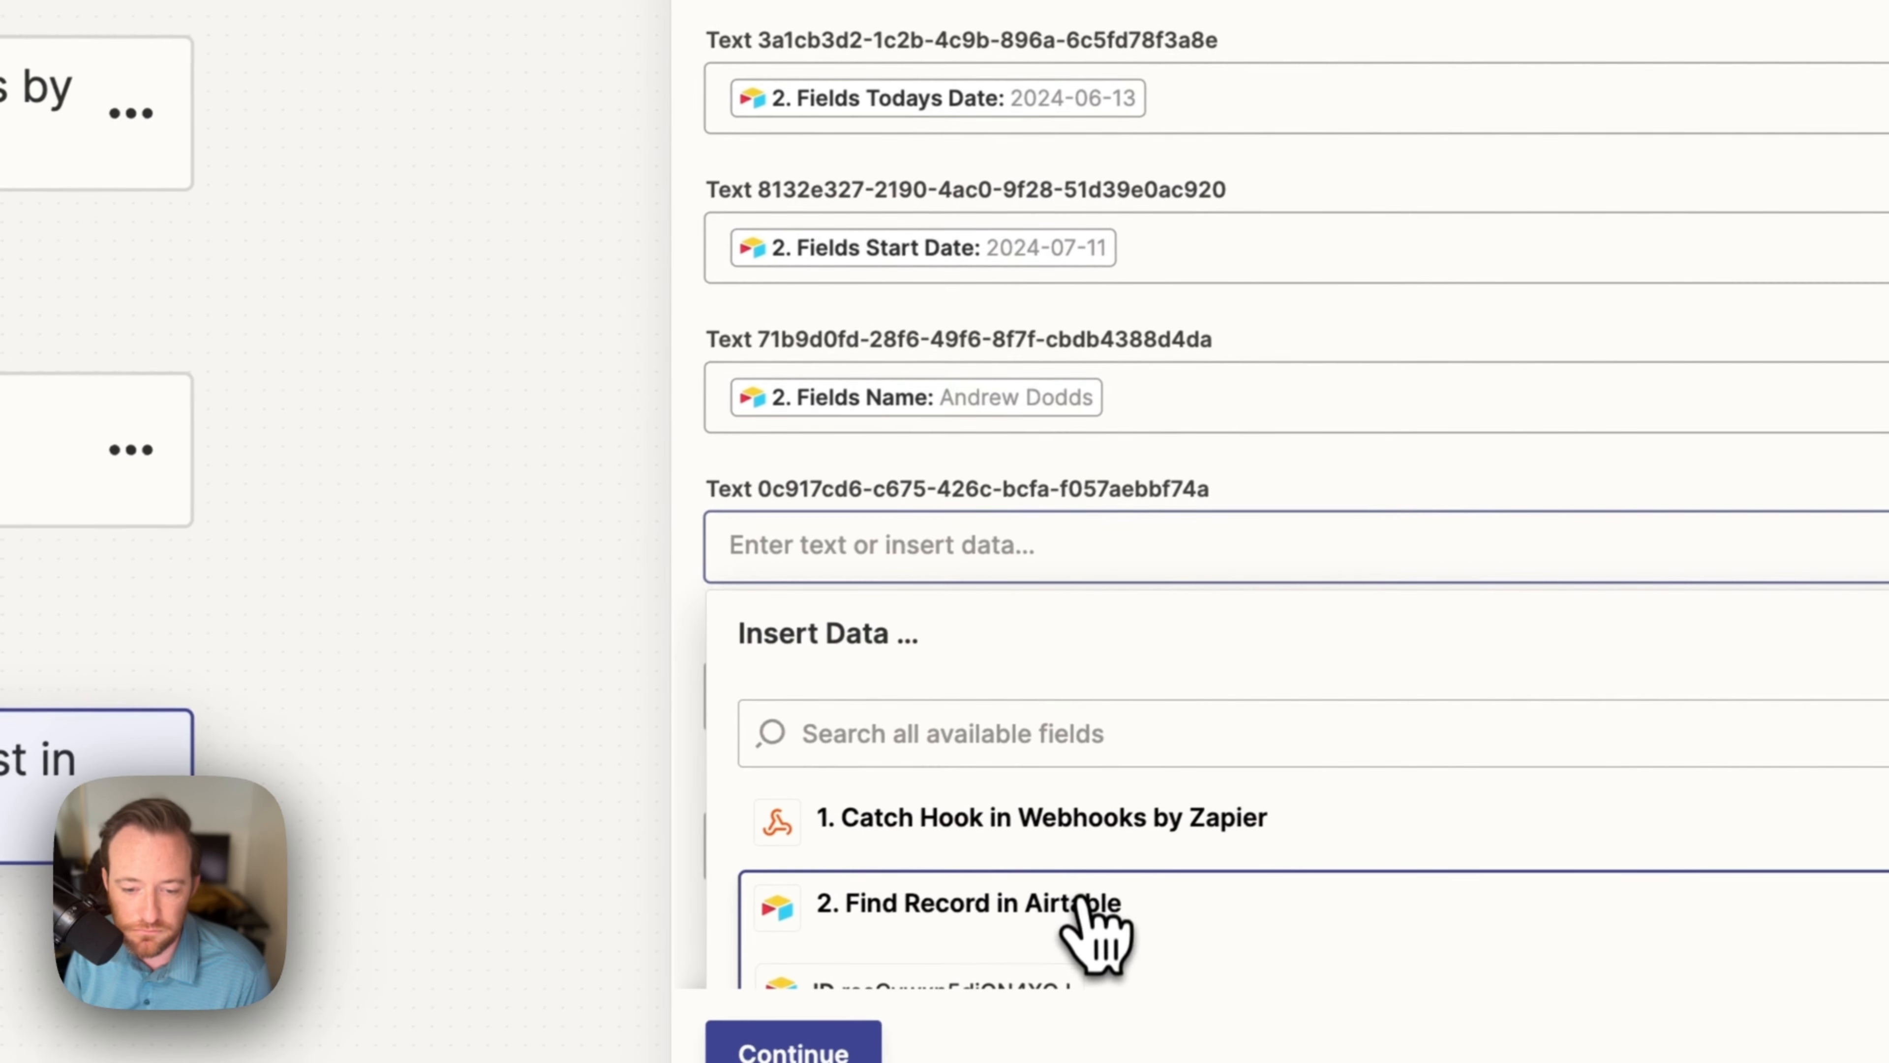
pyautogui.scroll(-5, 1353, 714)
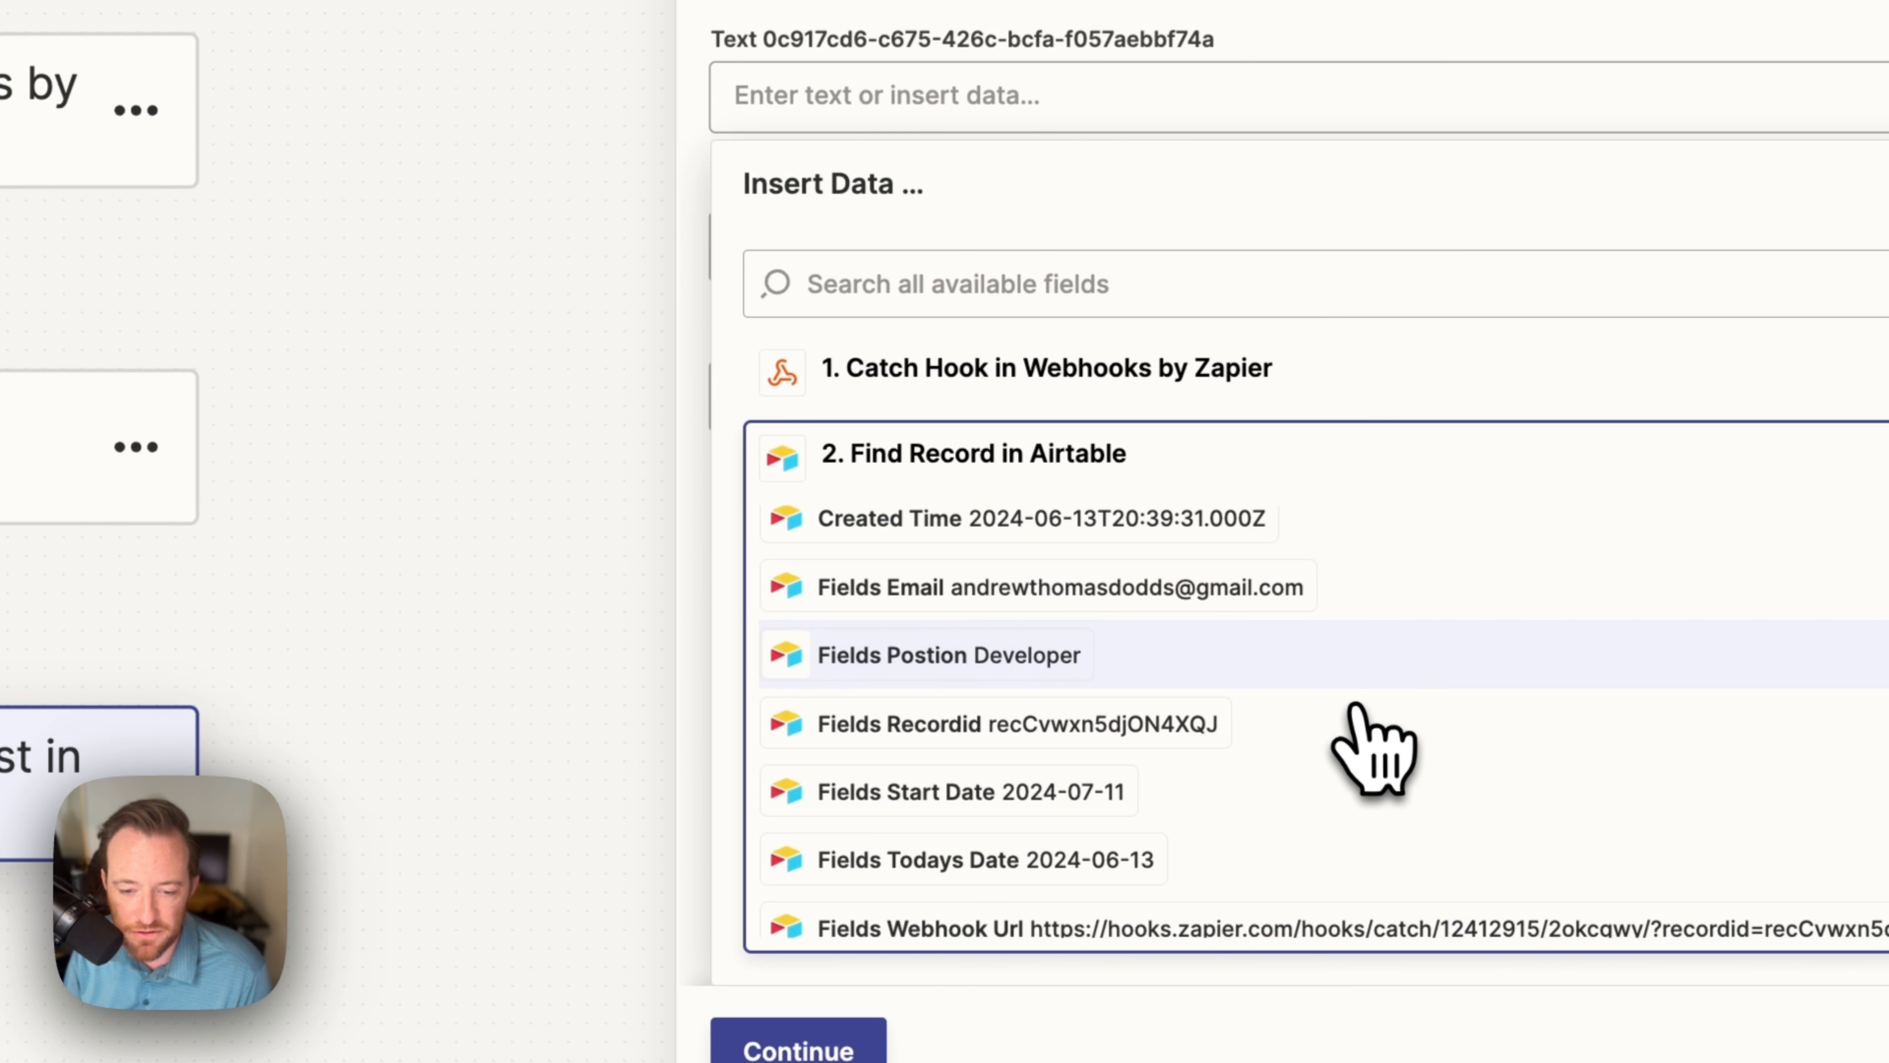
pyautogui.click(1067, 642)
pyautogui.click(529, 268)
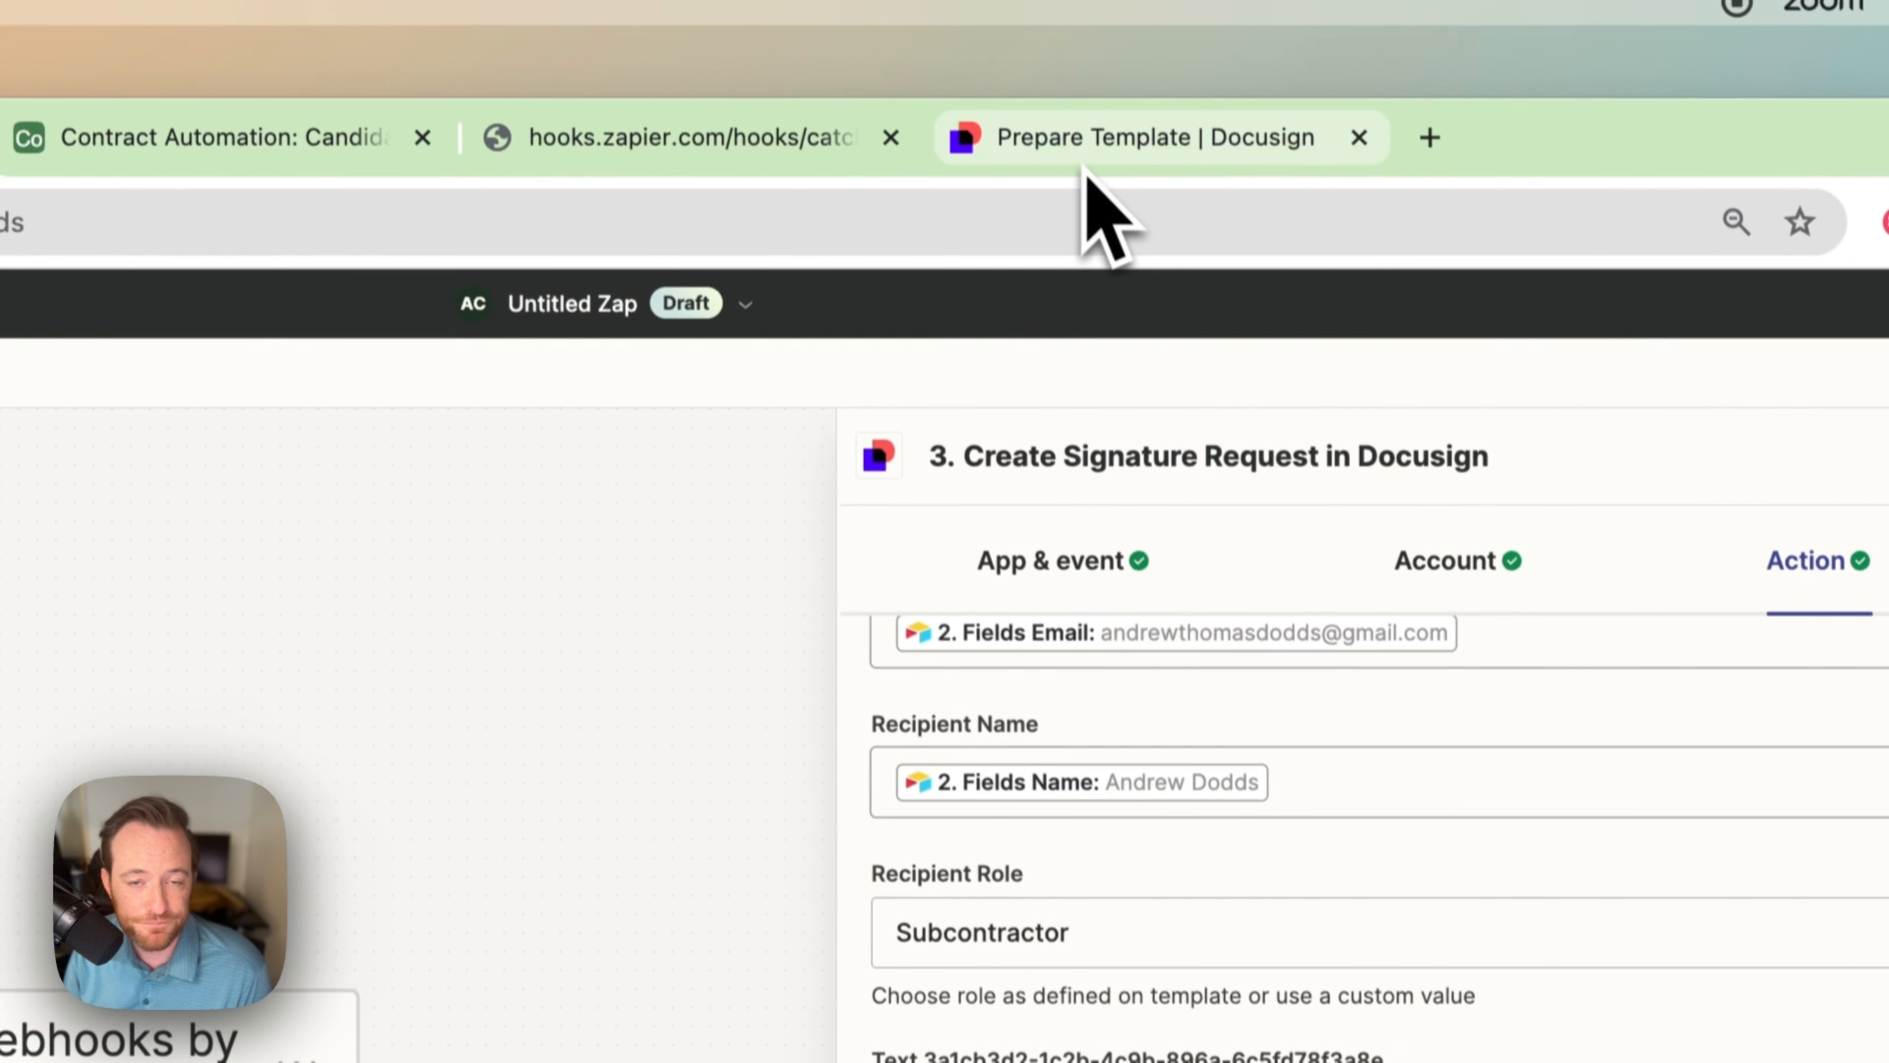
# Step: Fill the empty text field with the Airtable Rate and map the cacdb122 field to Name
pyautogui.click(1087, 165)
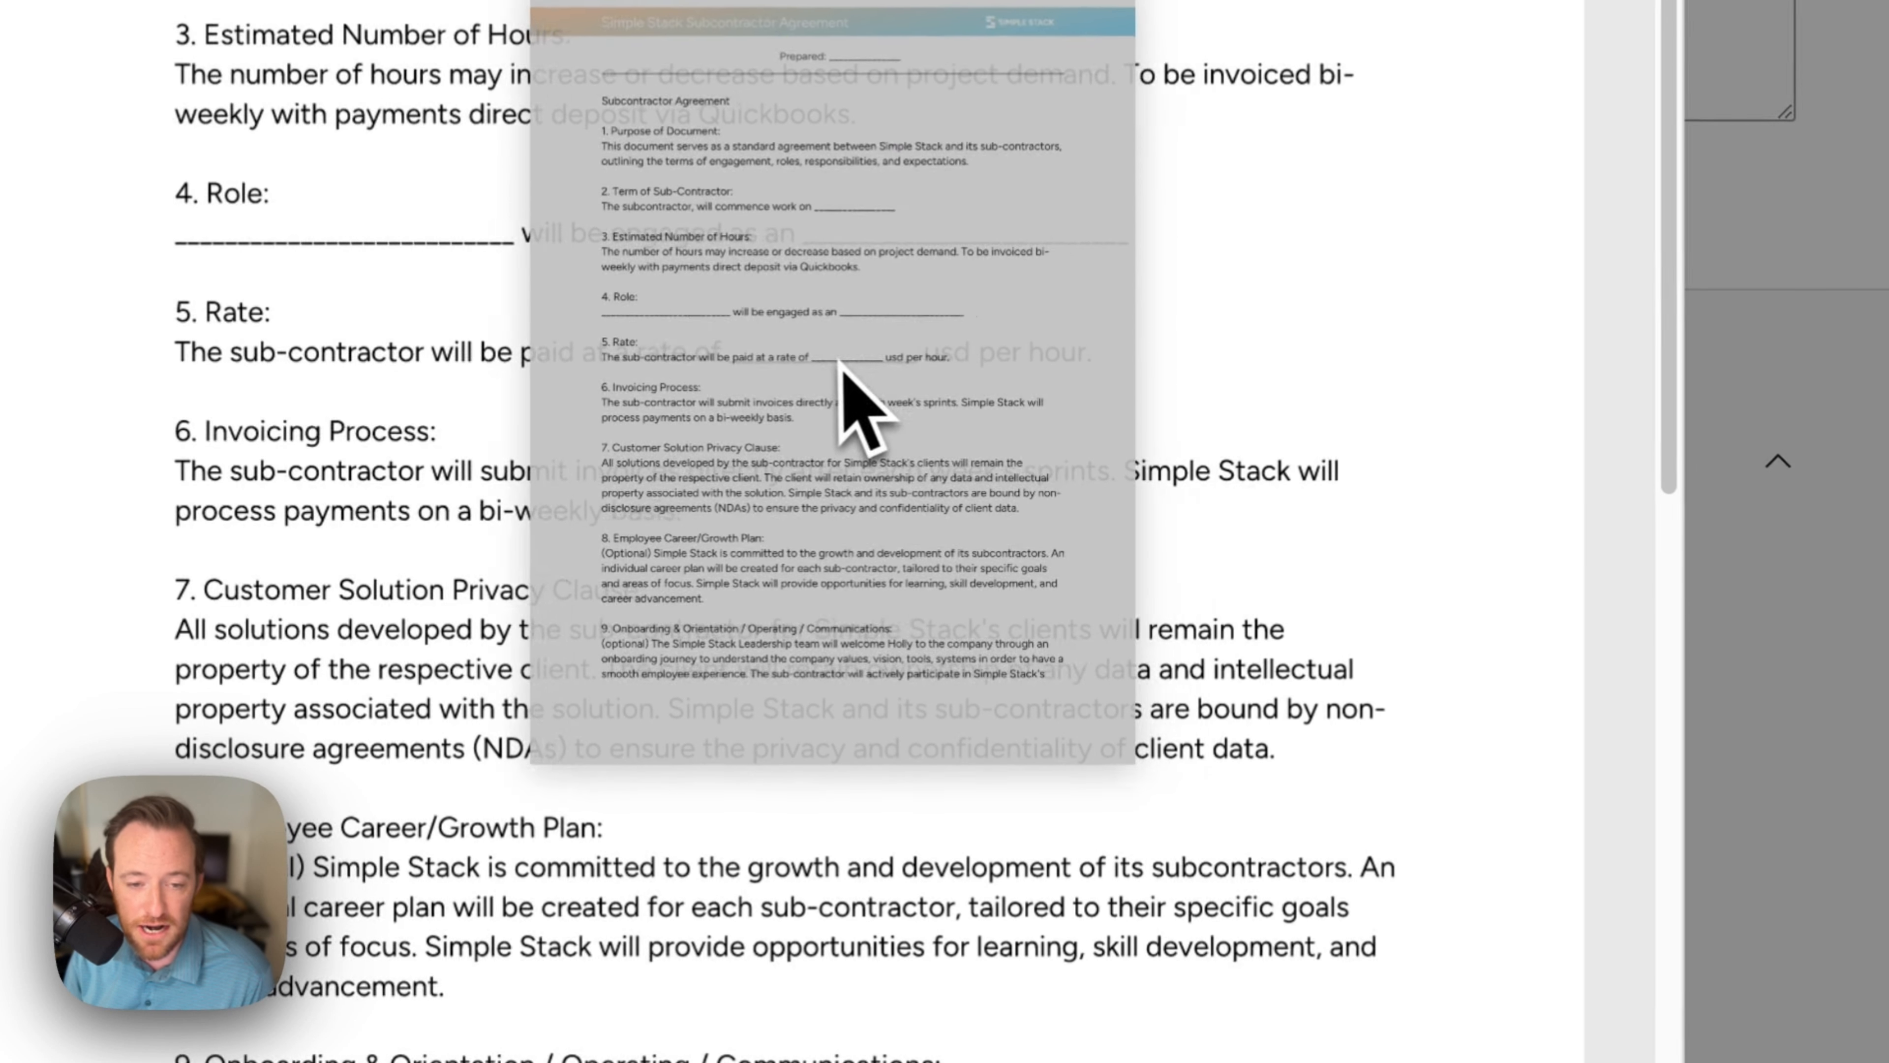
pyautogui.scroll(-15, 1074, 716)
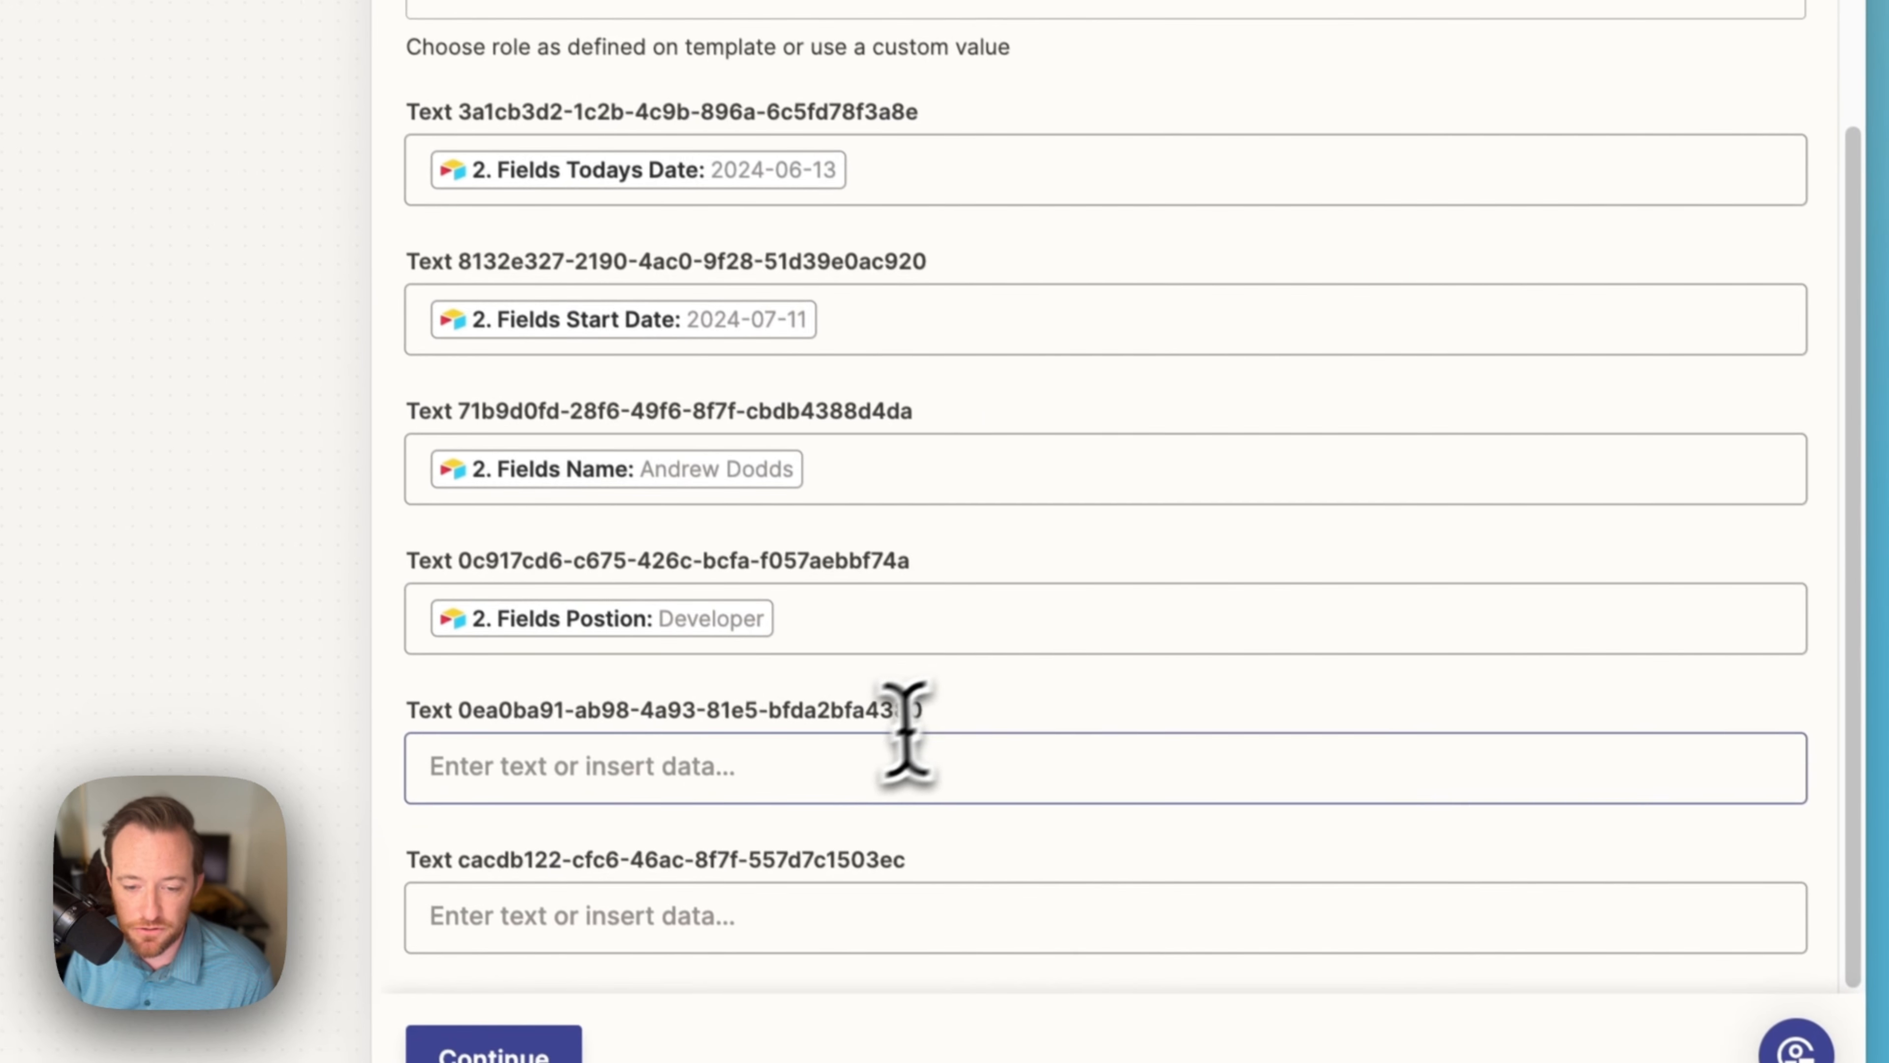
pyautogui.click(889, 755)
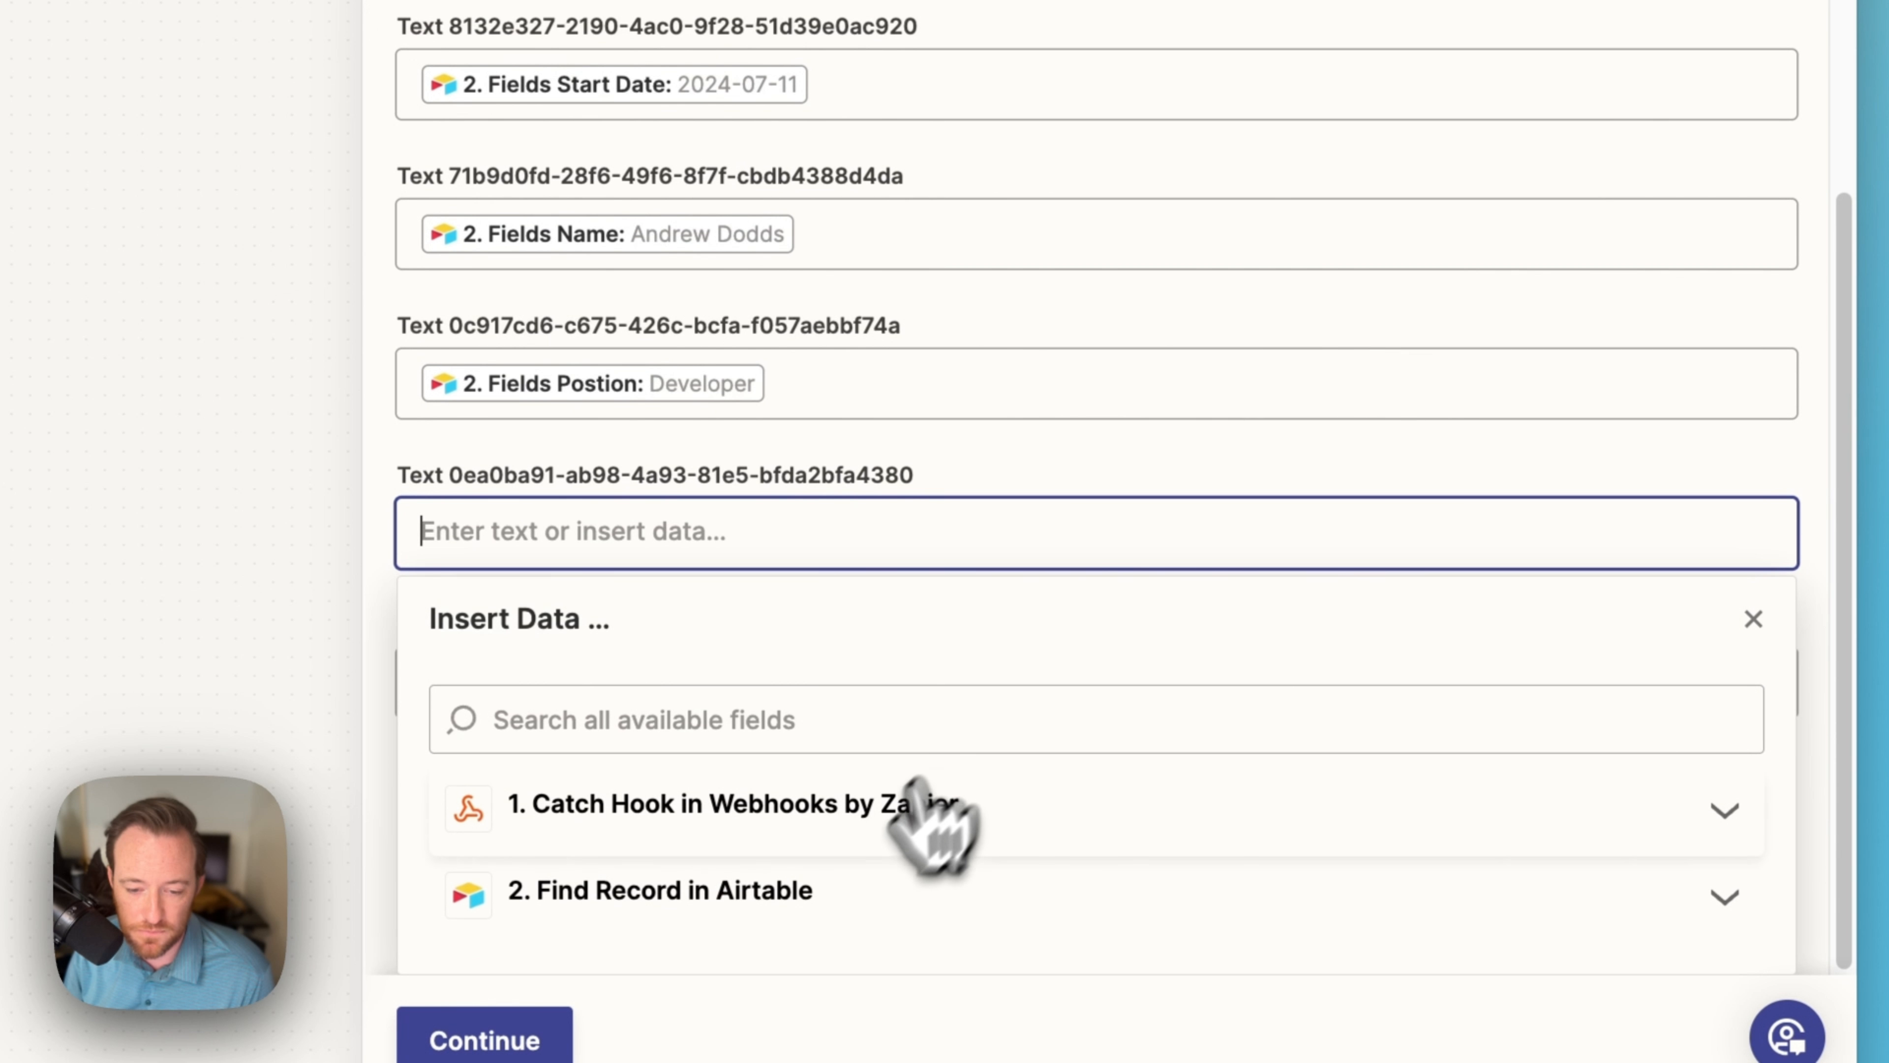
pyautogui.click(843, 904)
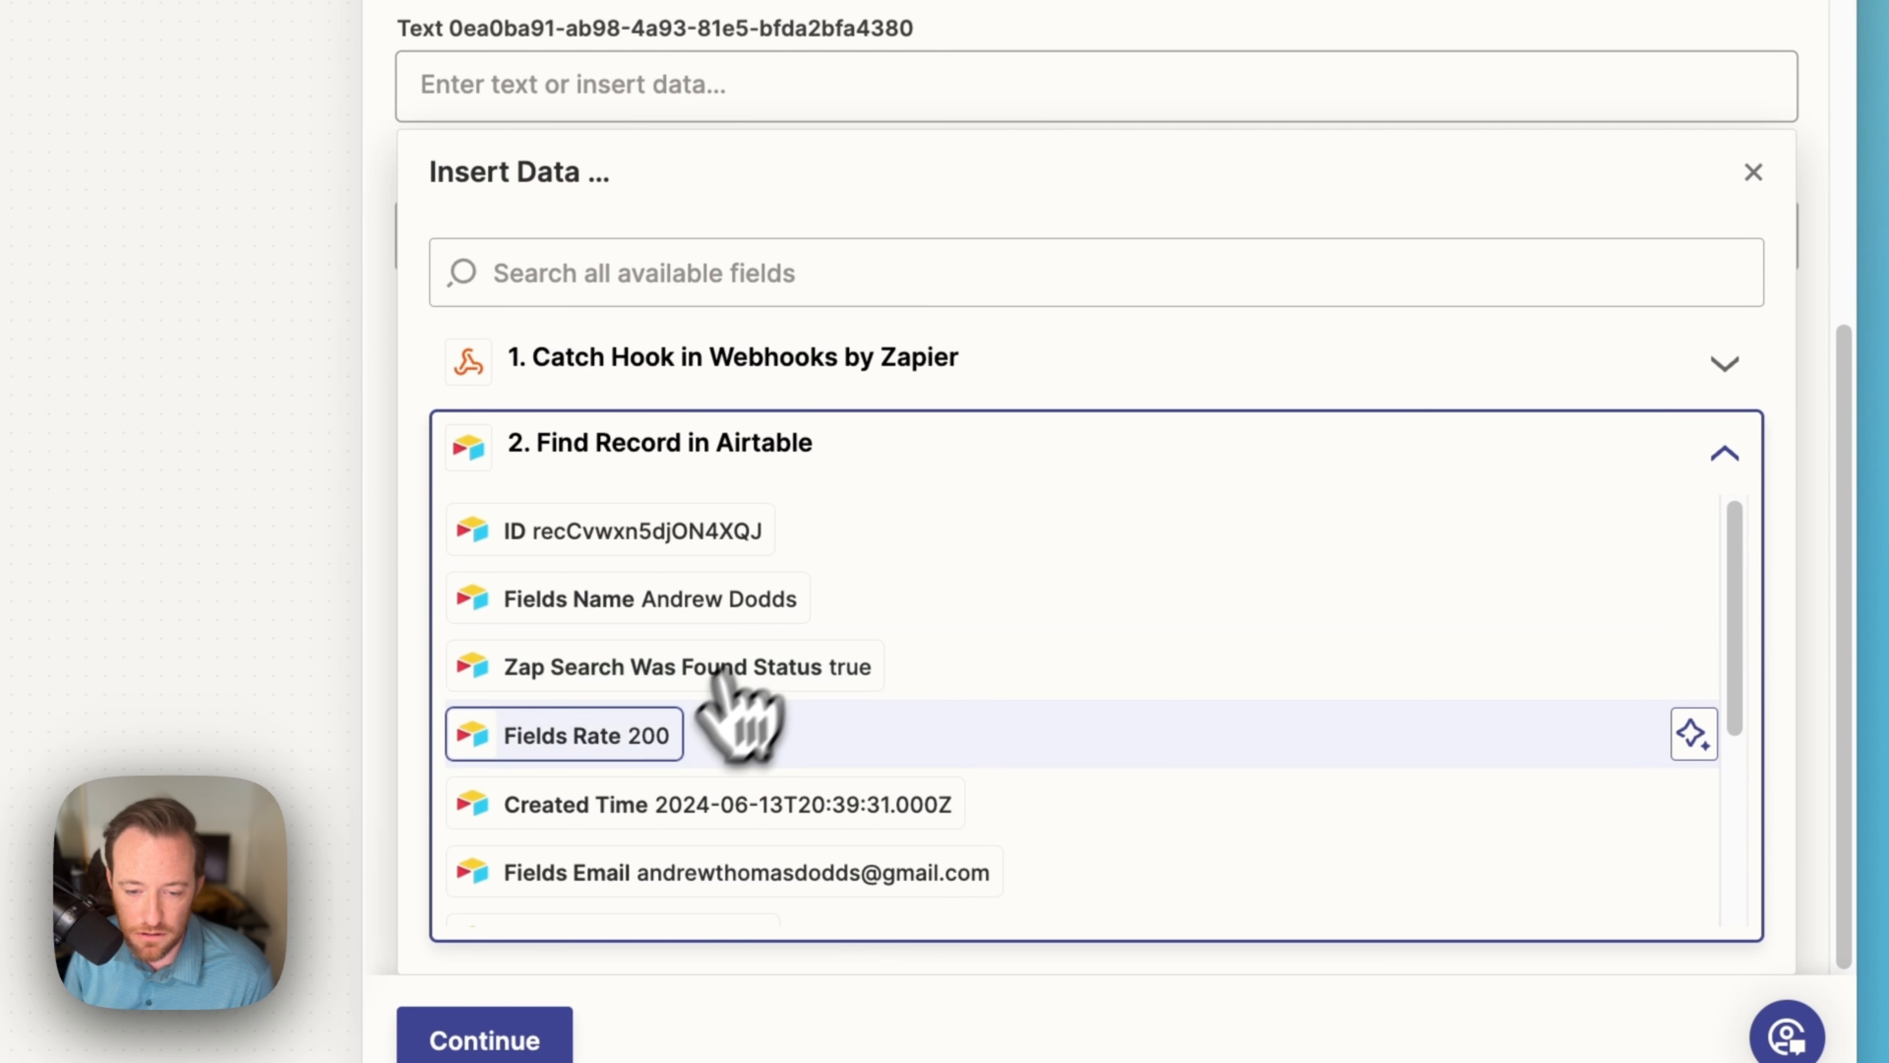
pyautogui.click(641, 733)
pyautogui.click(1063, 31)
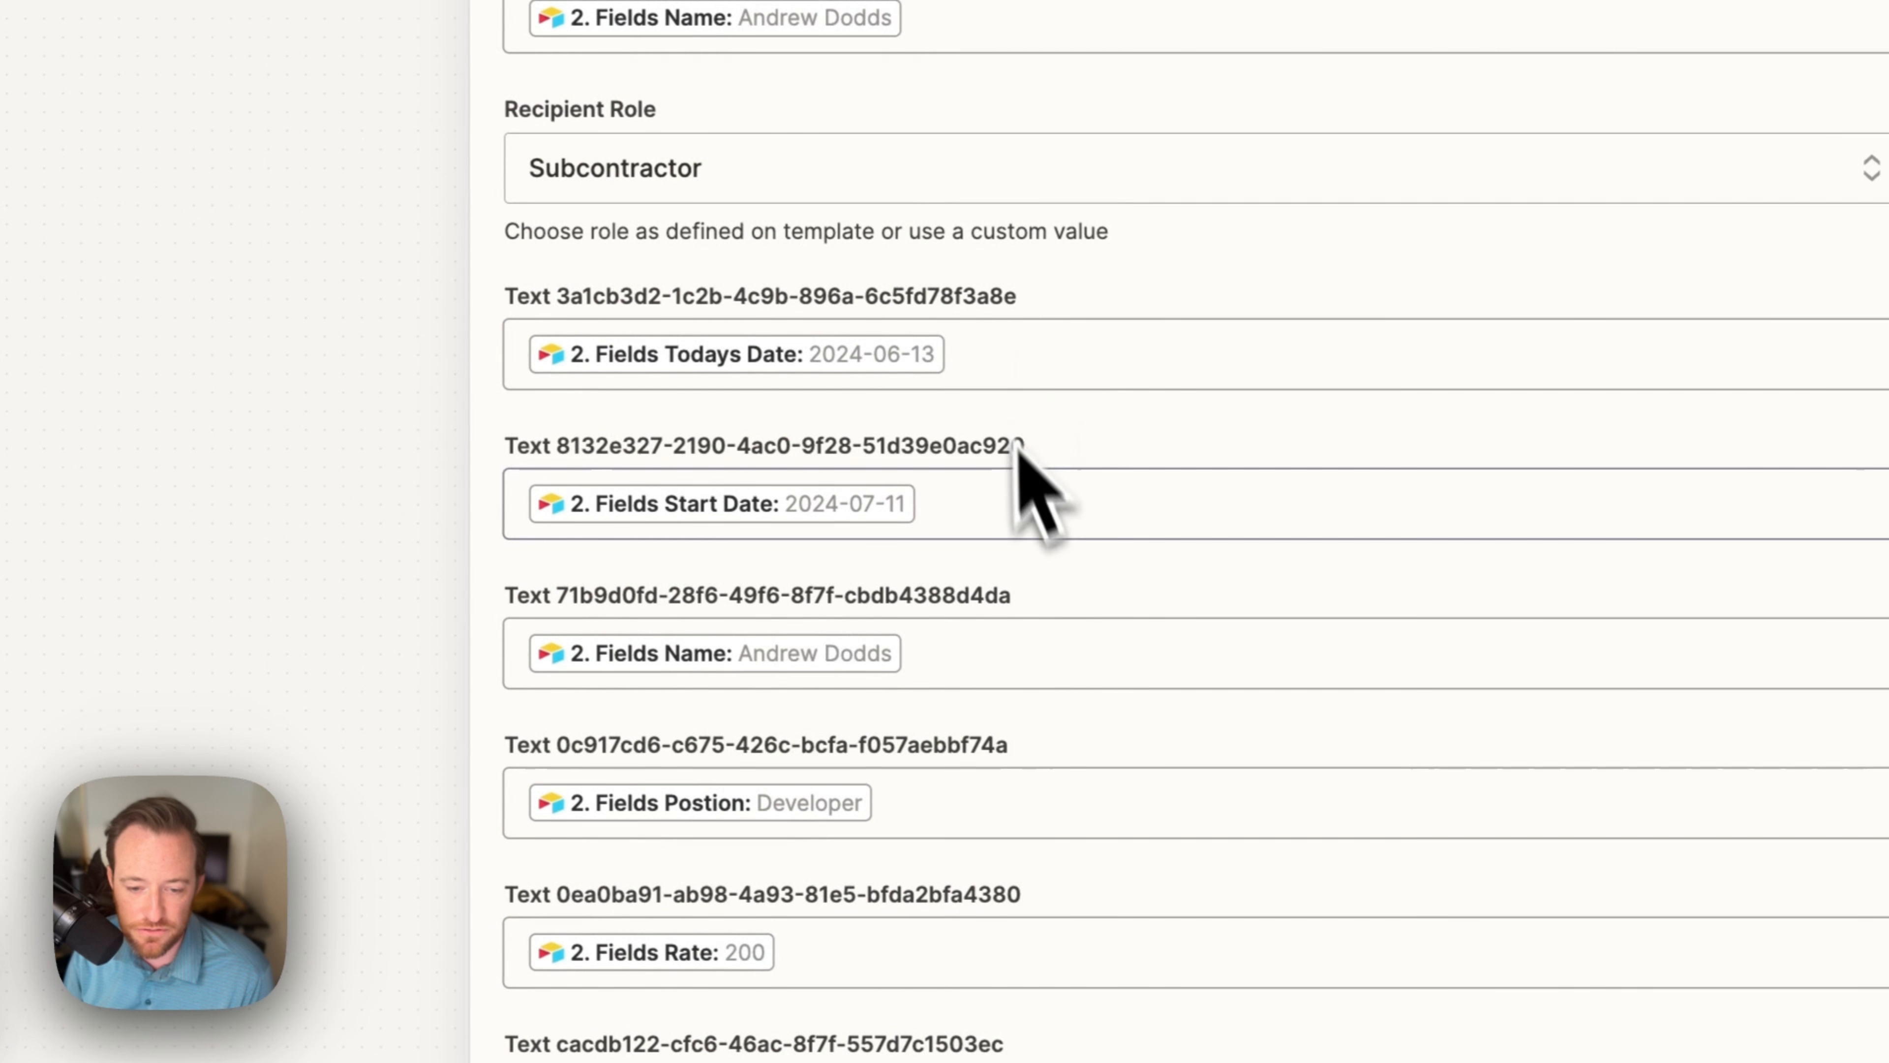
pyautogui.click(915, 920)
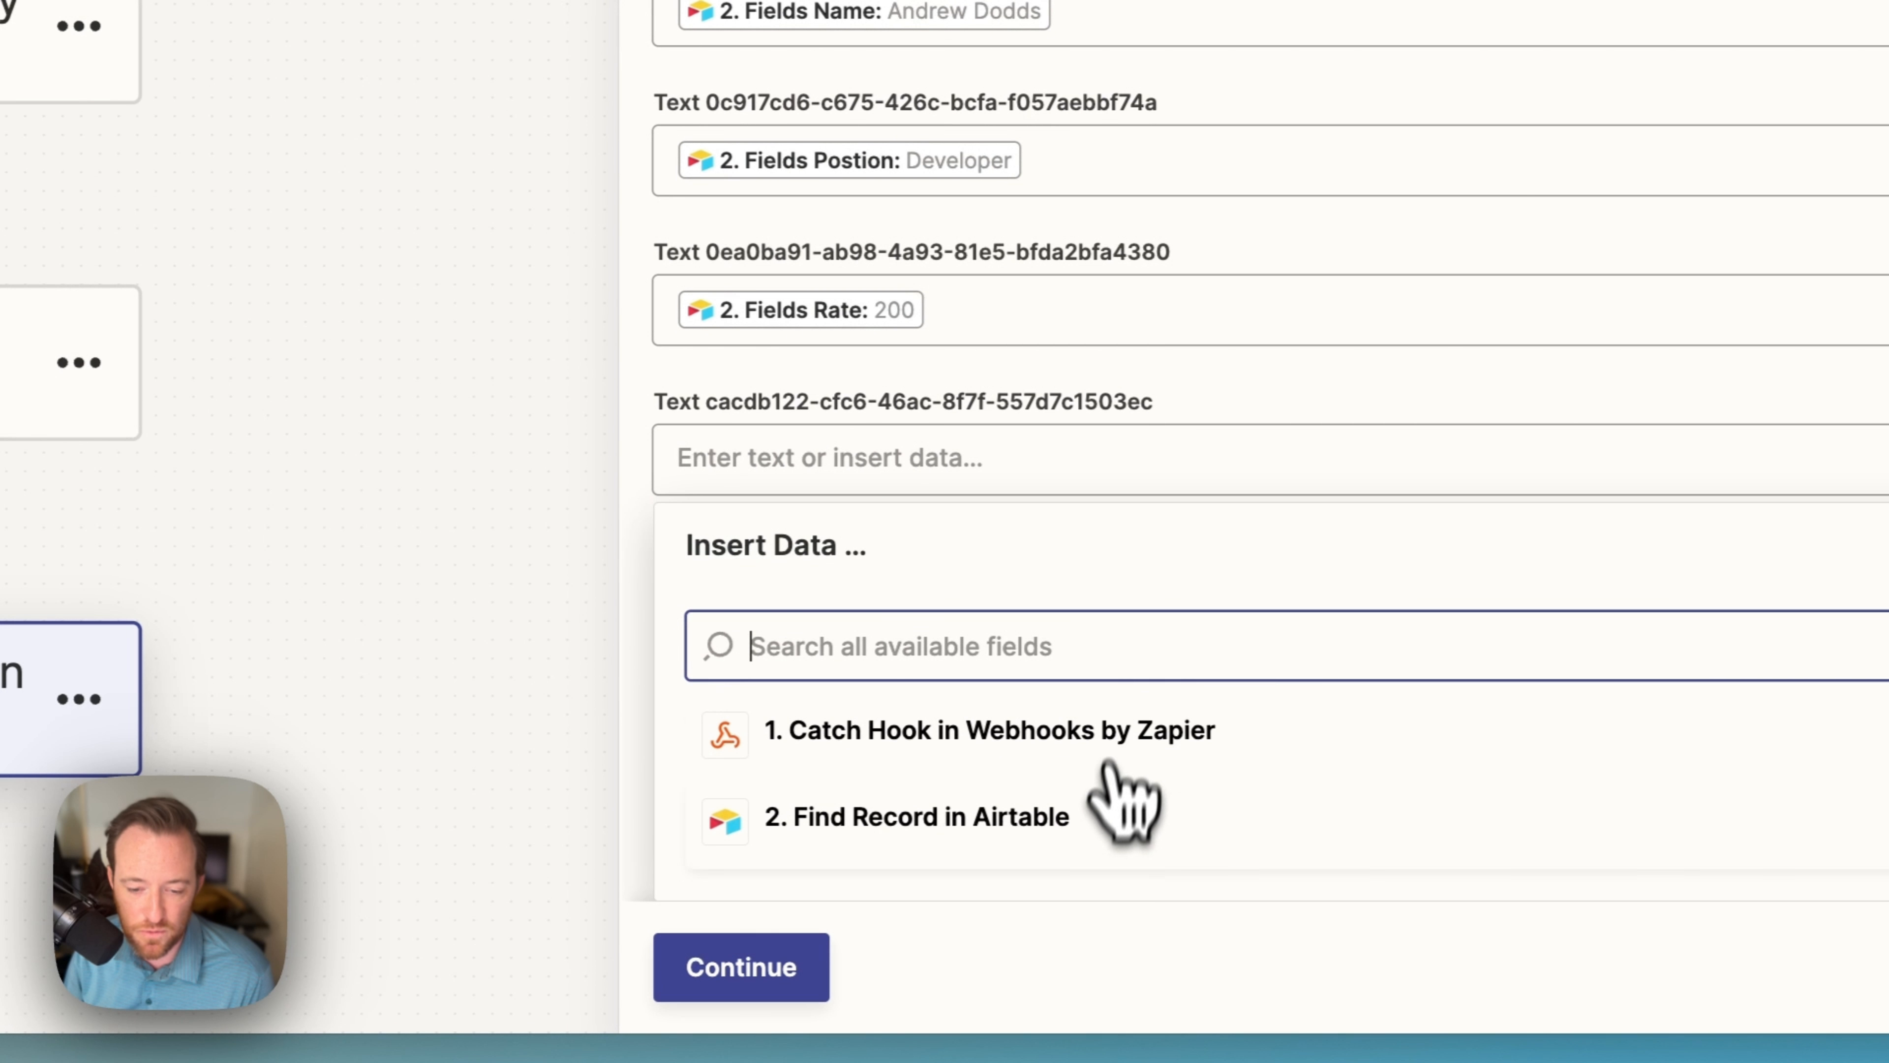
pyautogui.click(1106, 781)
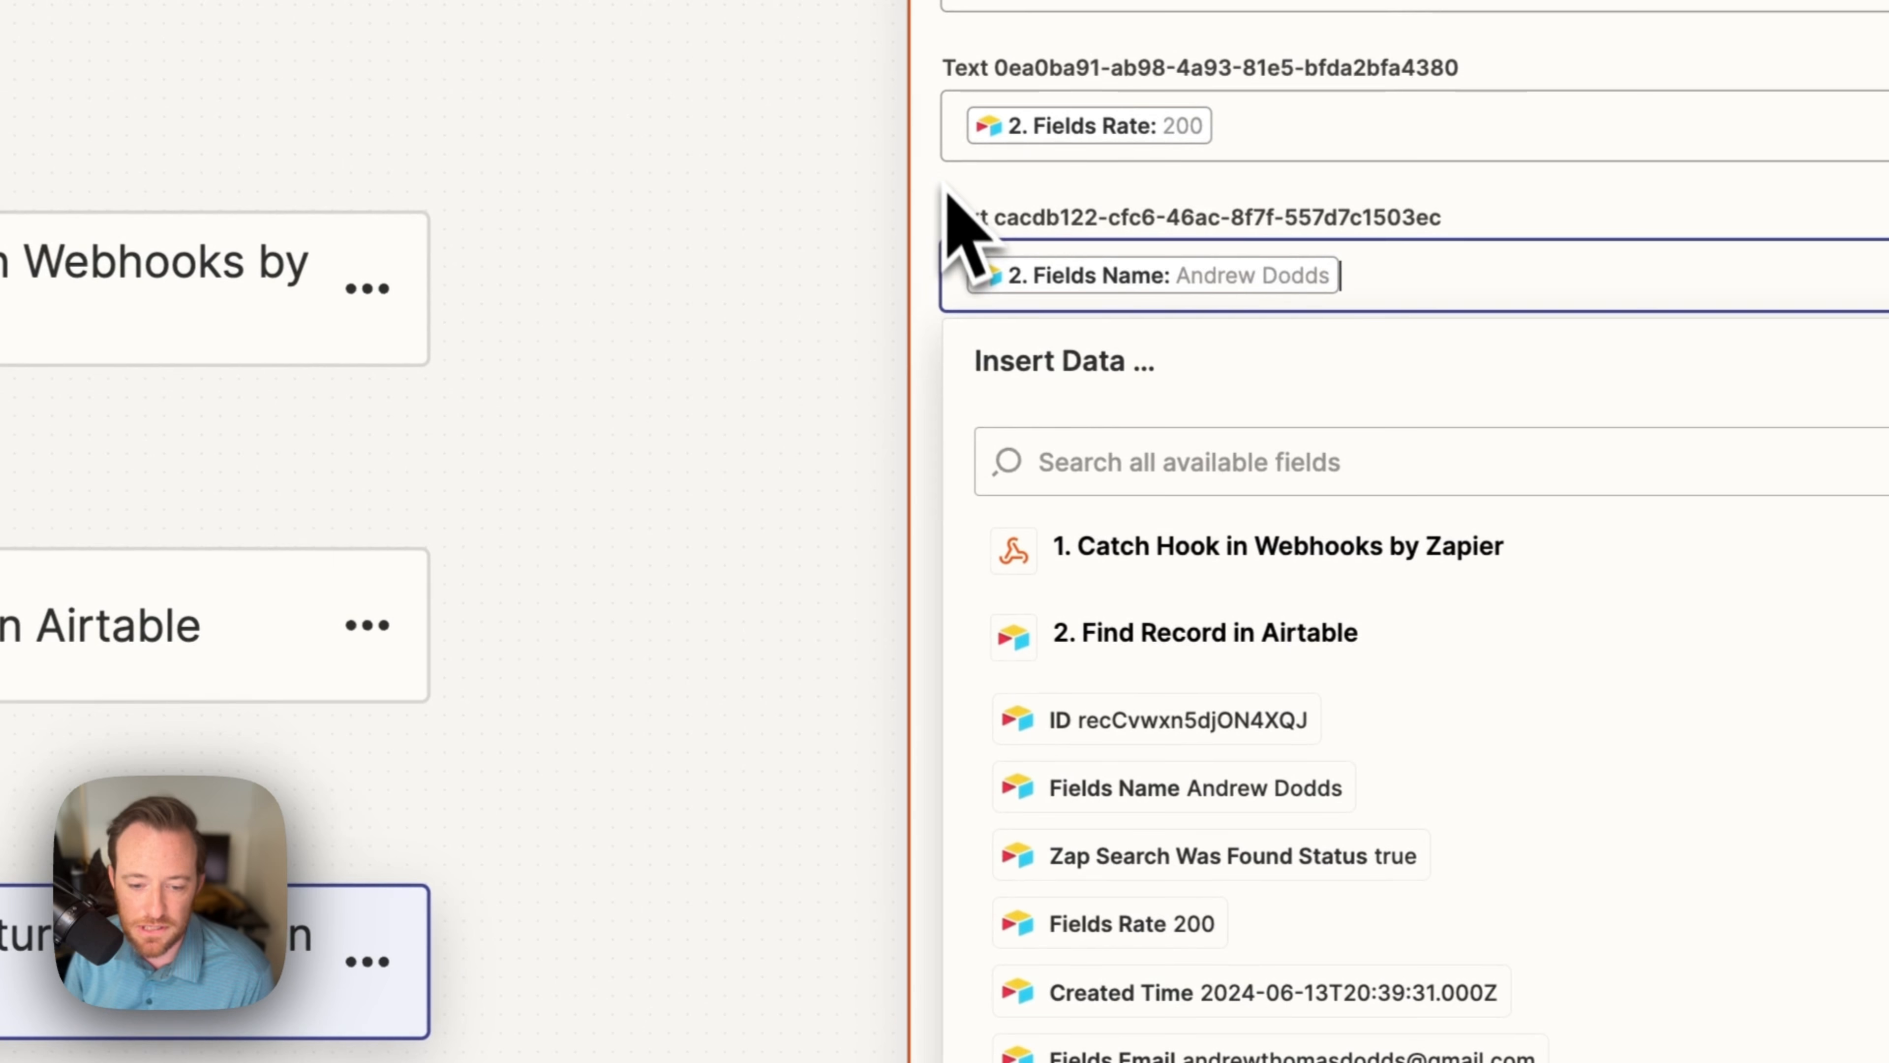
# Step: Test the Docusign step, sending the request and confirming the returned envelope ID with status sent
pyautogui.click(863, 1042)
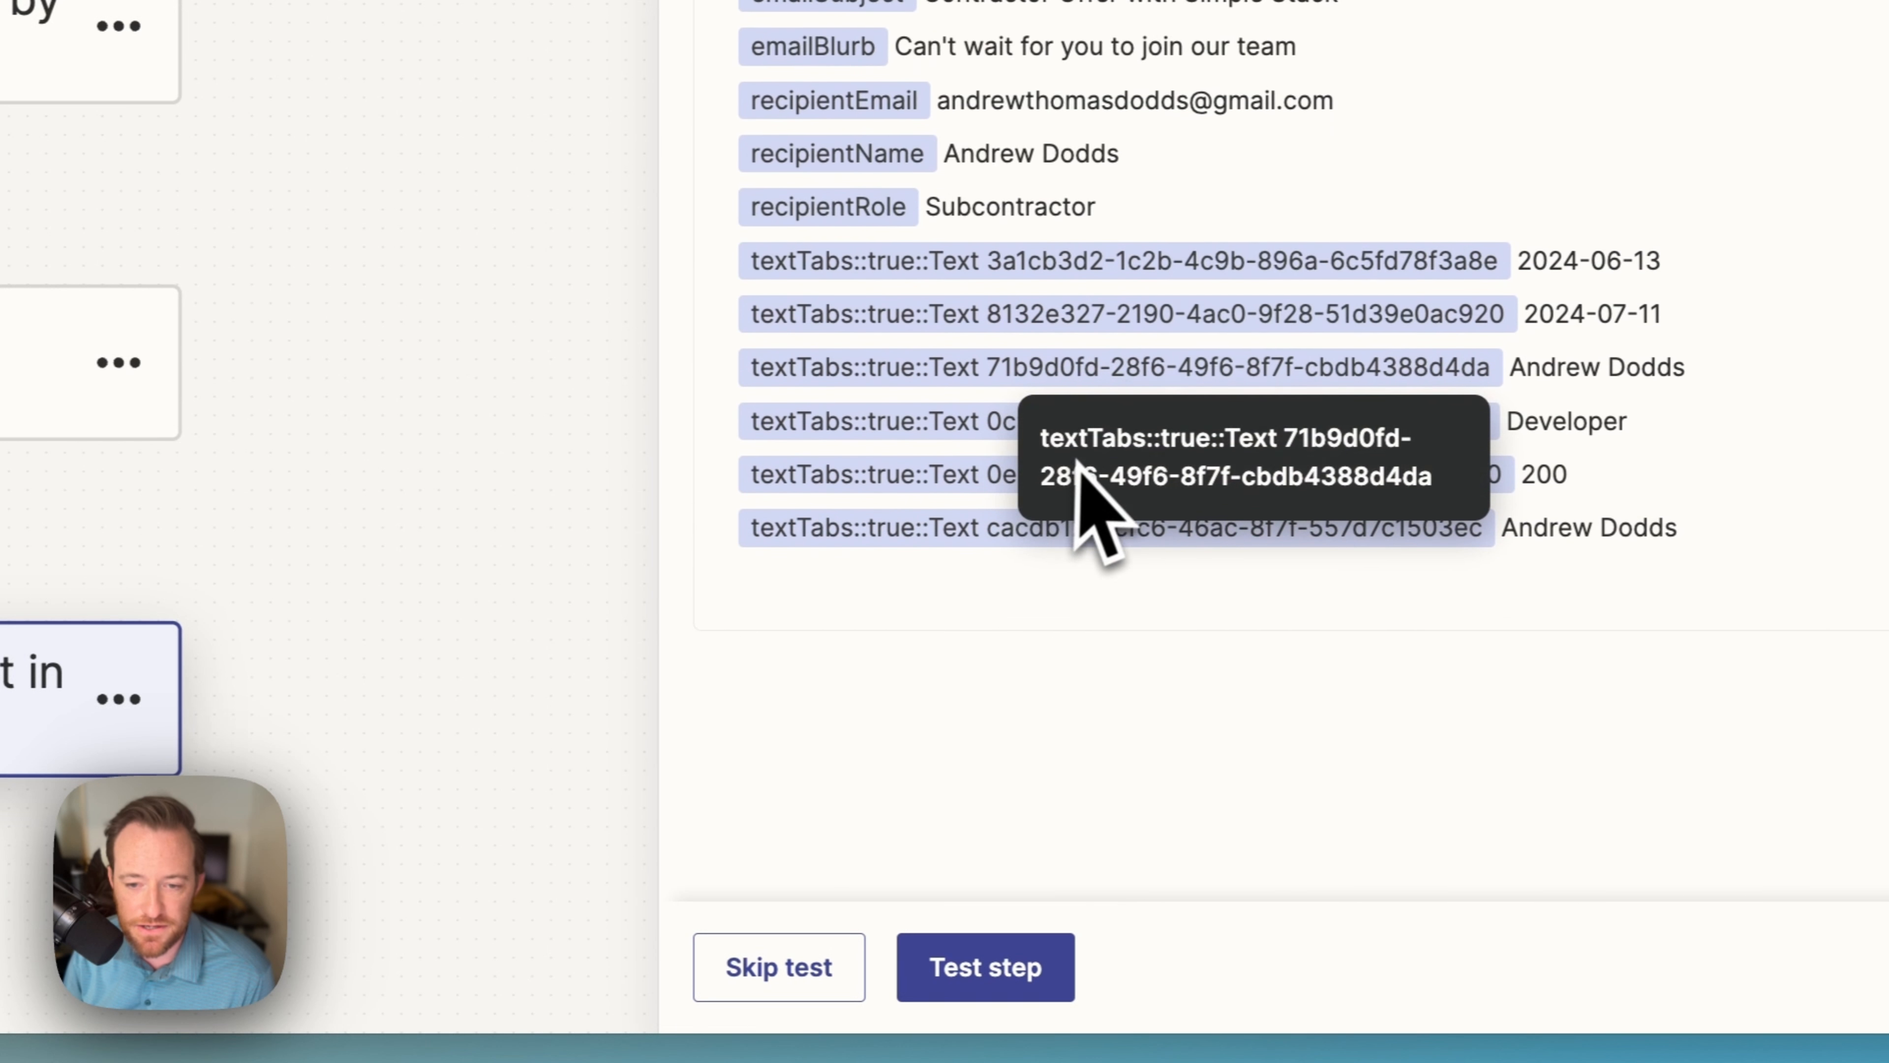
pyautogui.scroll(2, 1096, 480)
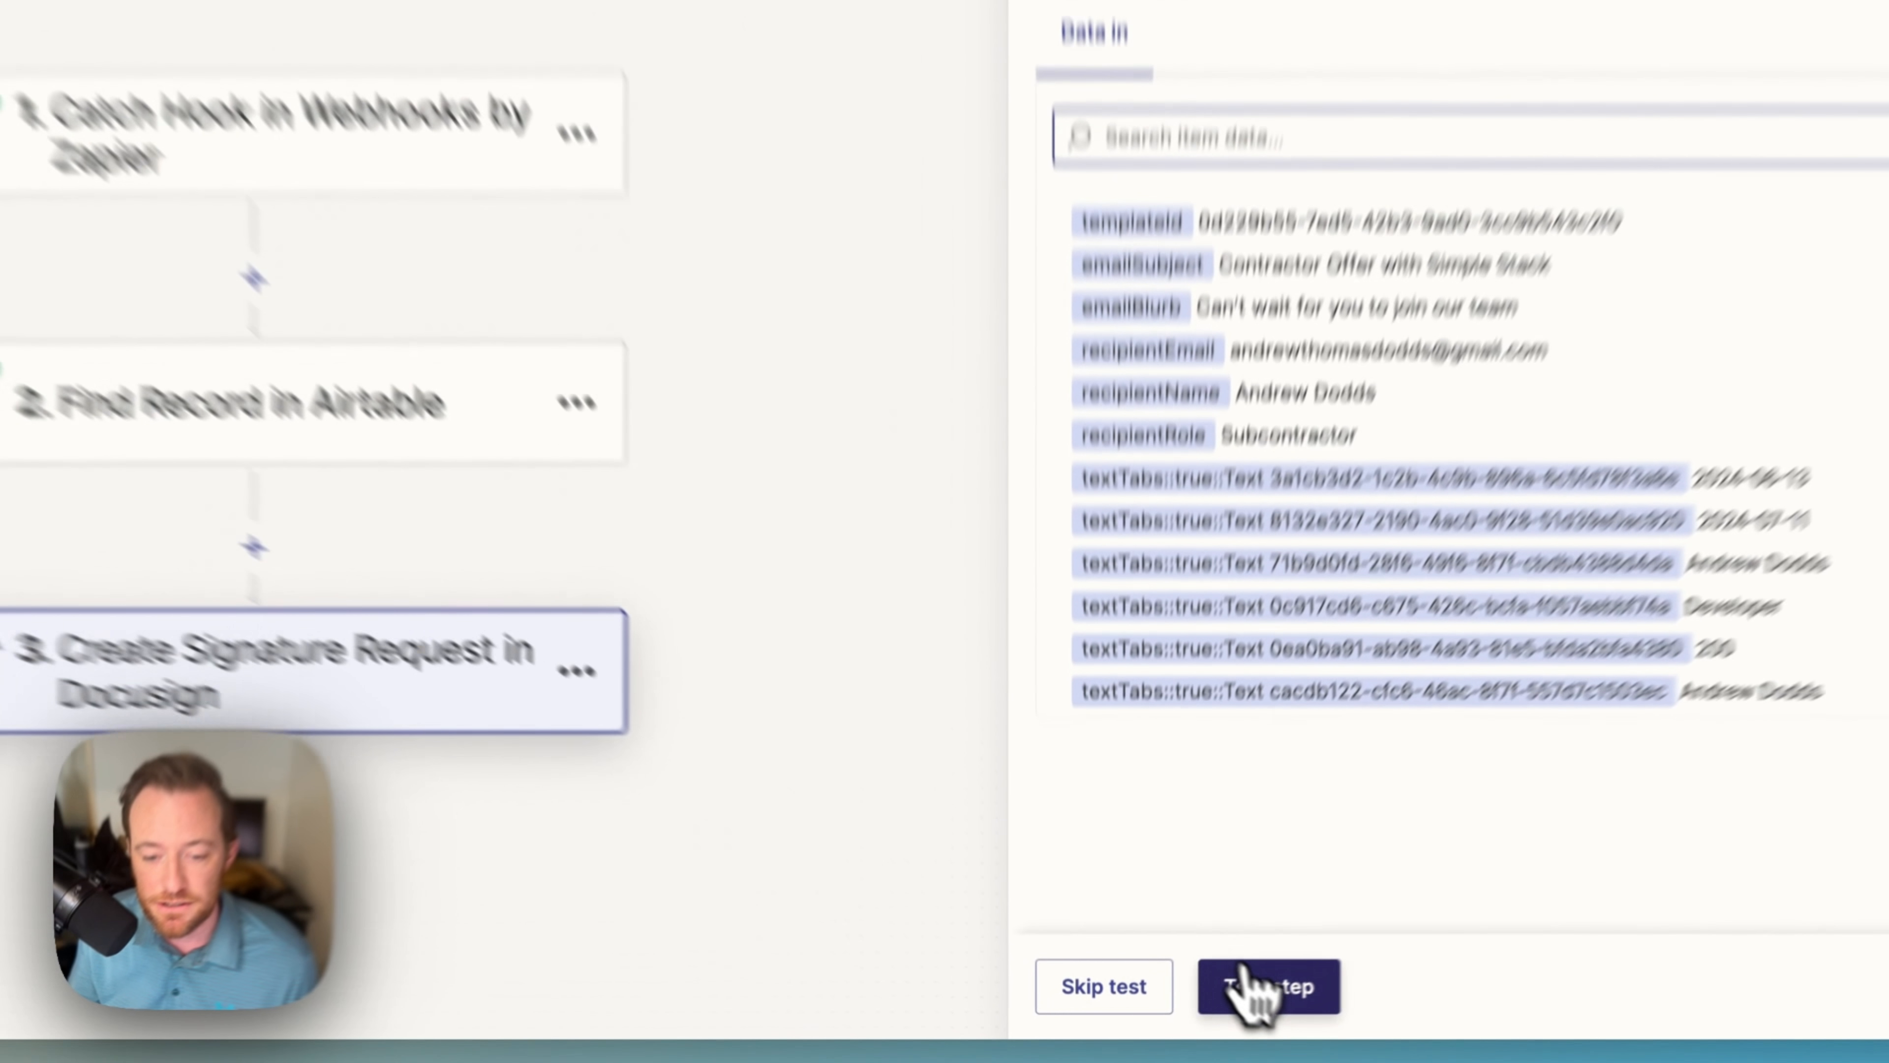
pyautogui.click(1206, 1014)
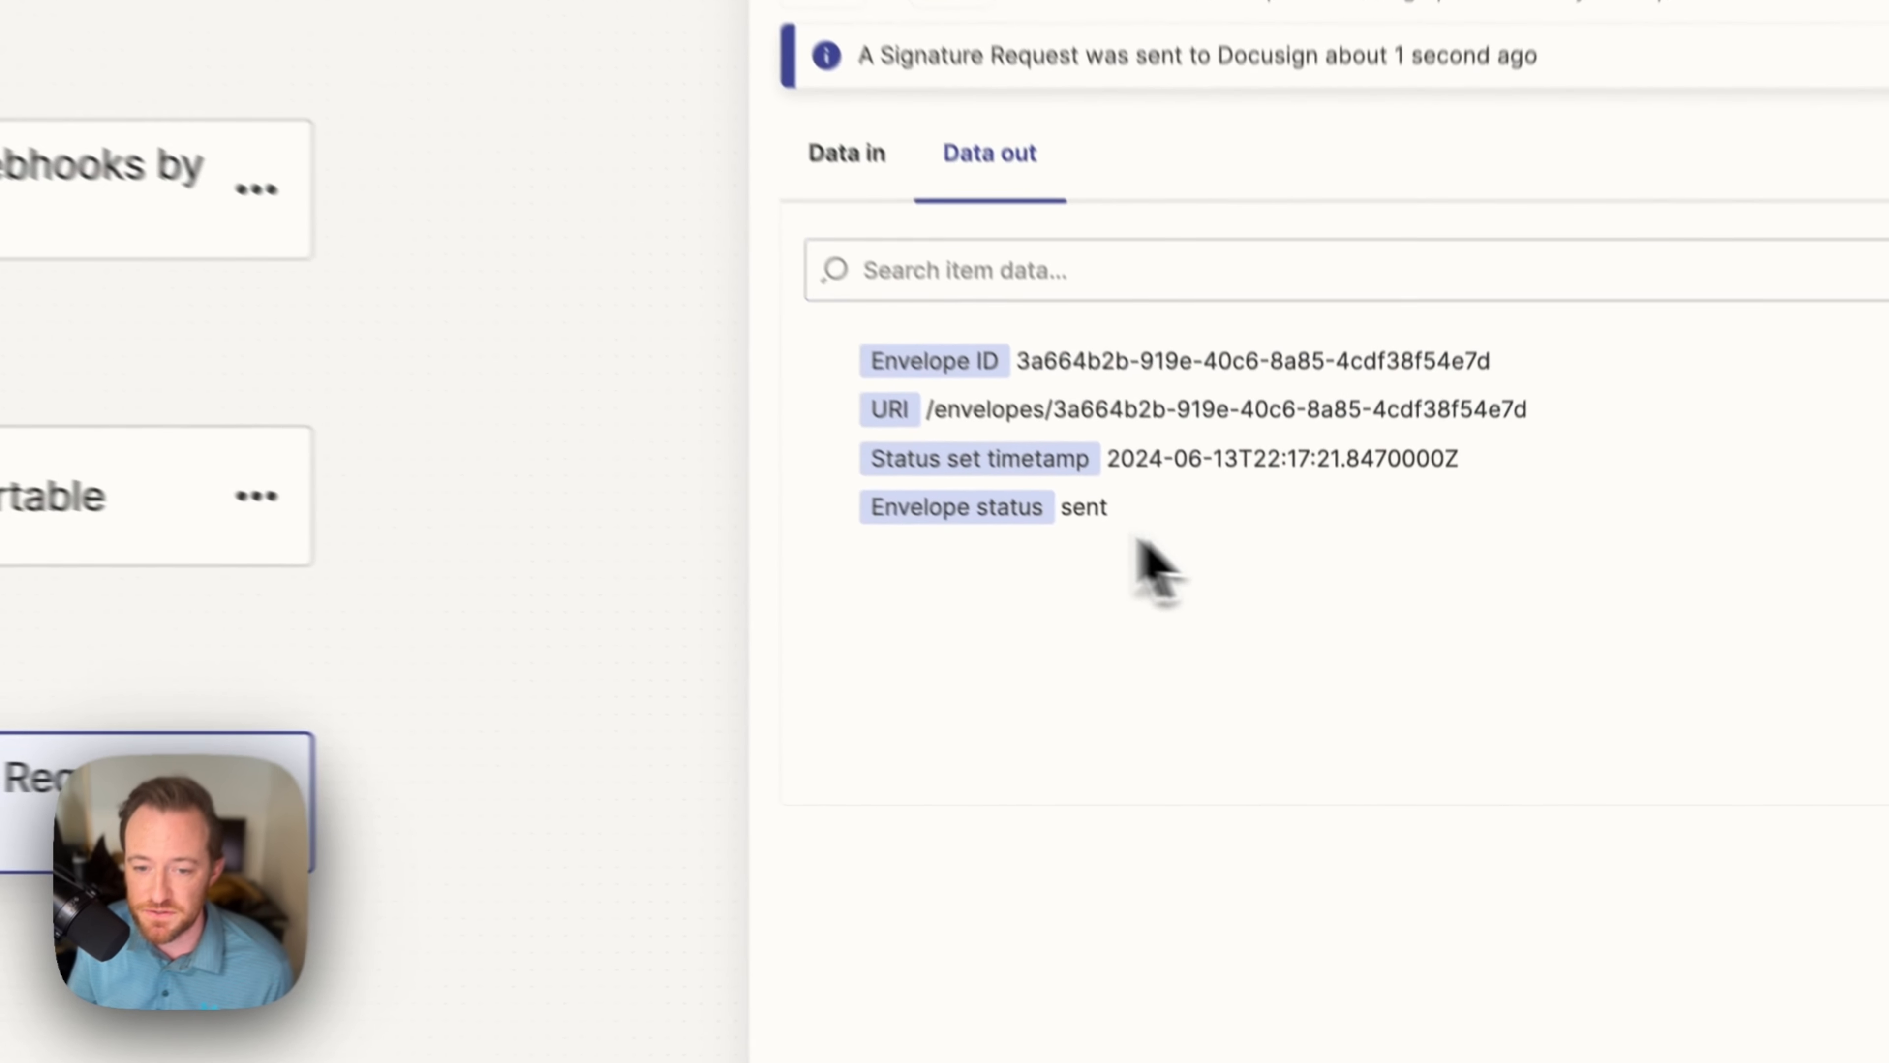
pyautogui.moveTo(1254, 665); pyautogui.dragTo(1166, 663)
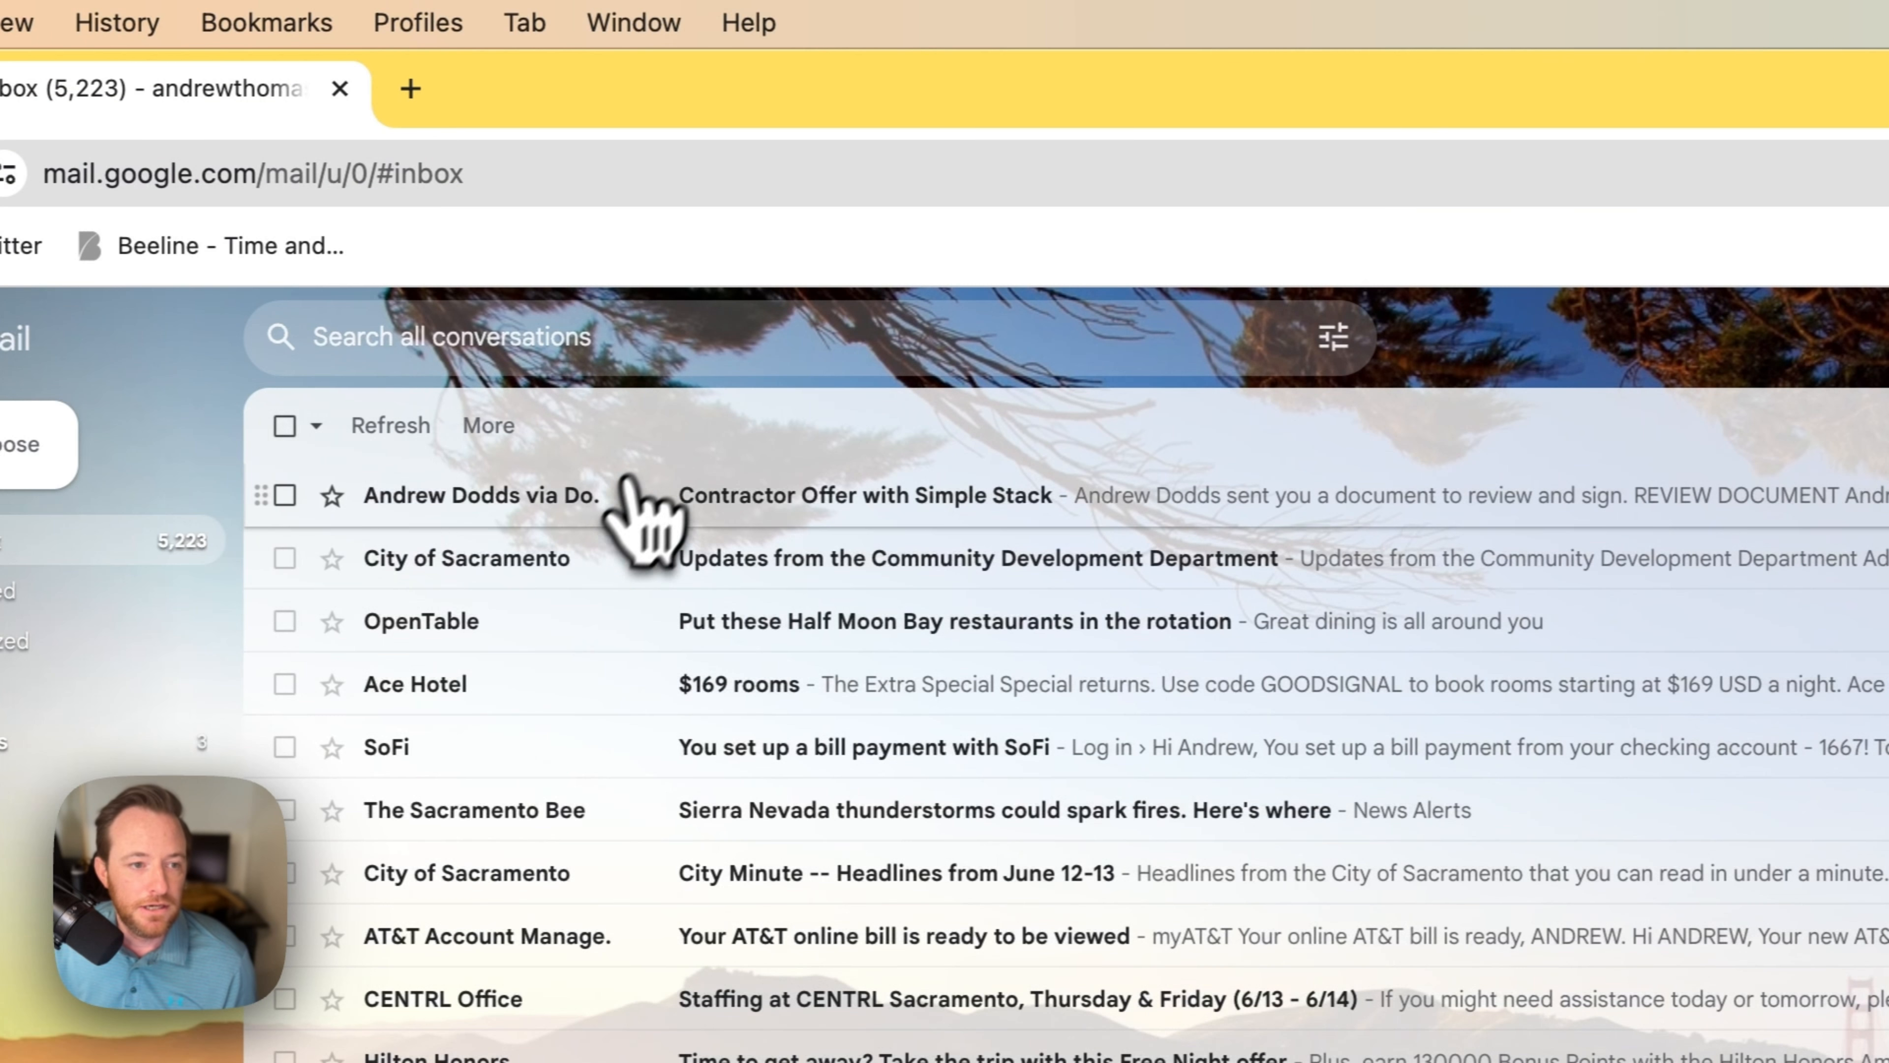
# Step: Open the 'Contractor Offer with Simple Stack' email and follow its REVIEW DOCUMENT link into DocuSign
pyautogui.click(621, 492)
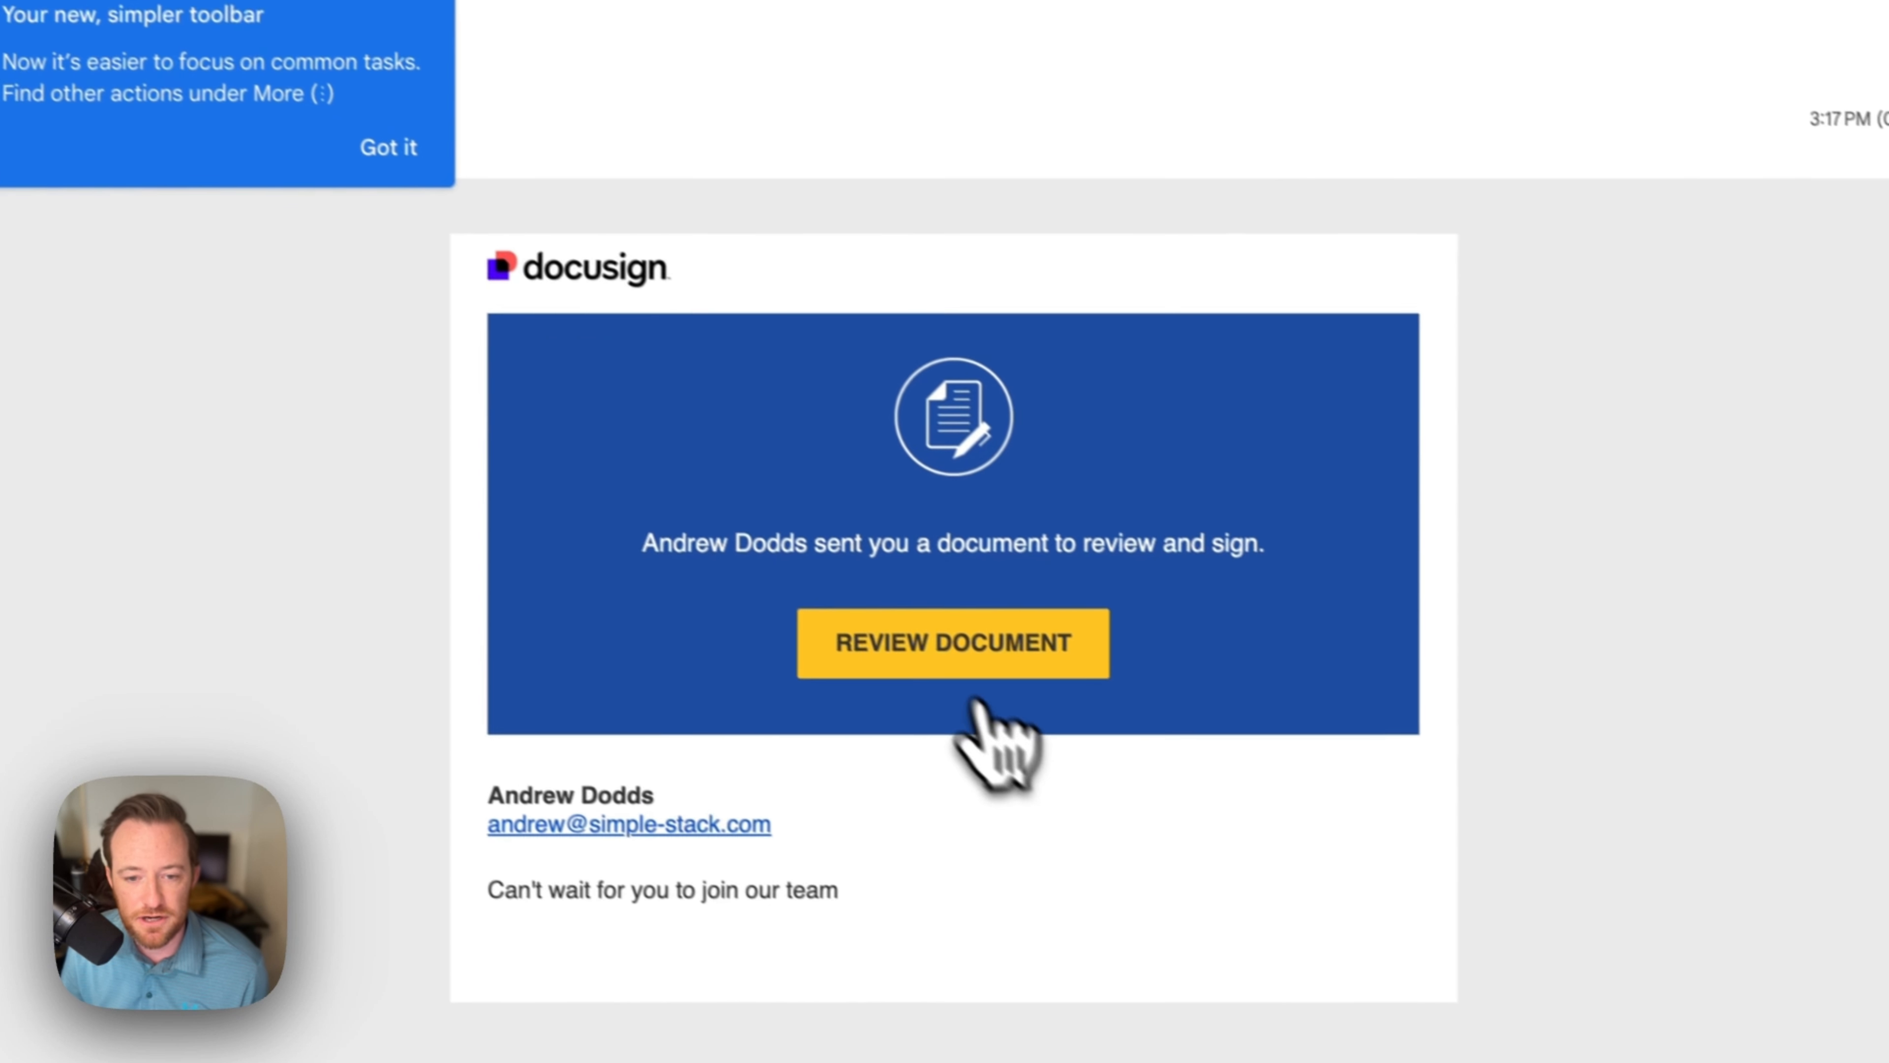
pyautogui.click(919, 639)
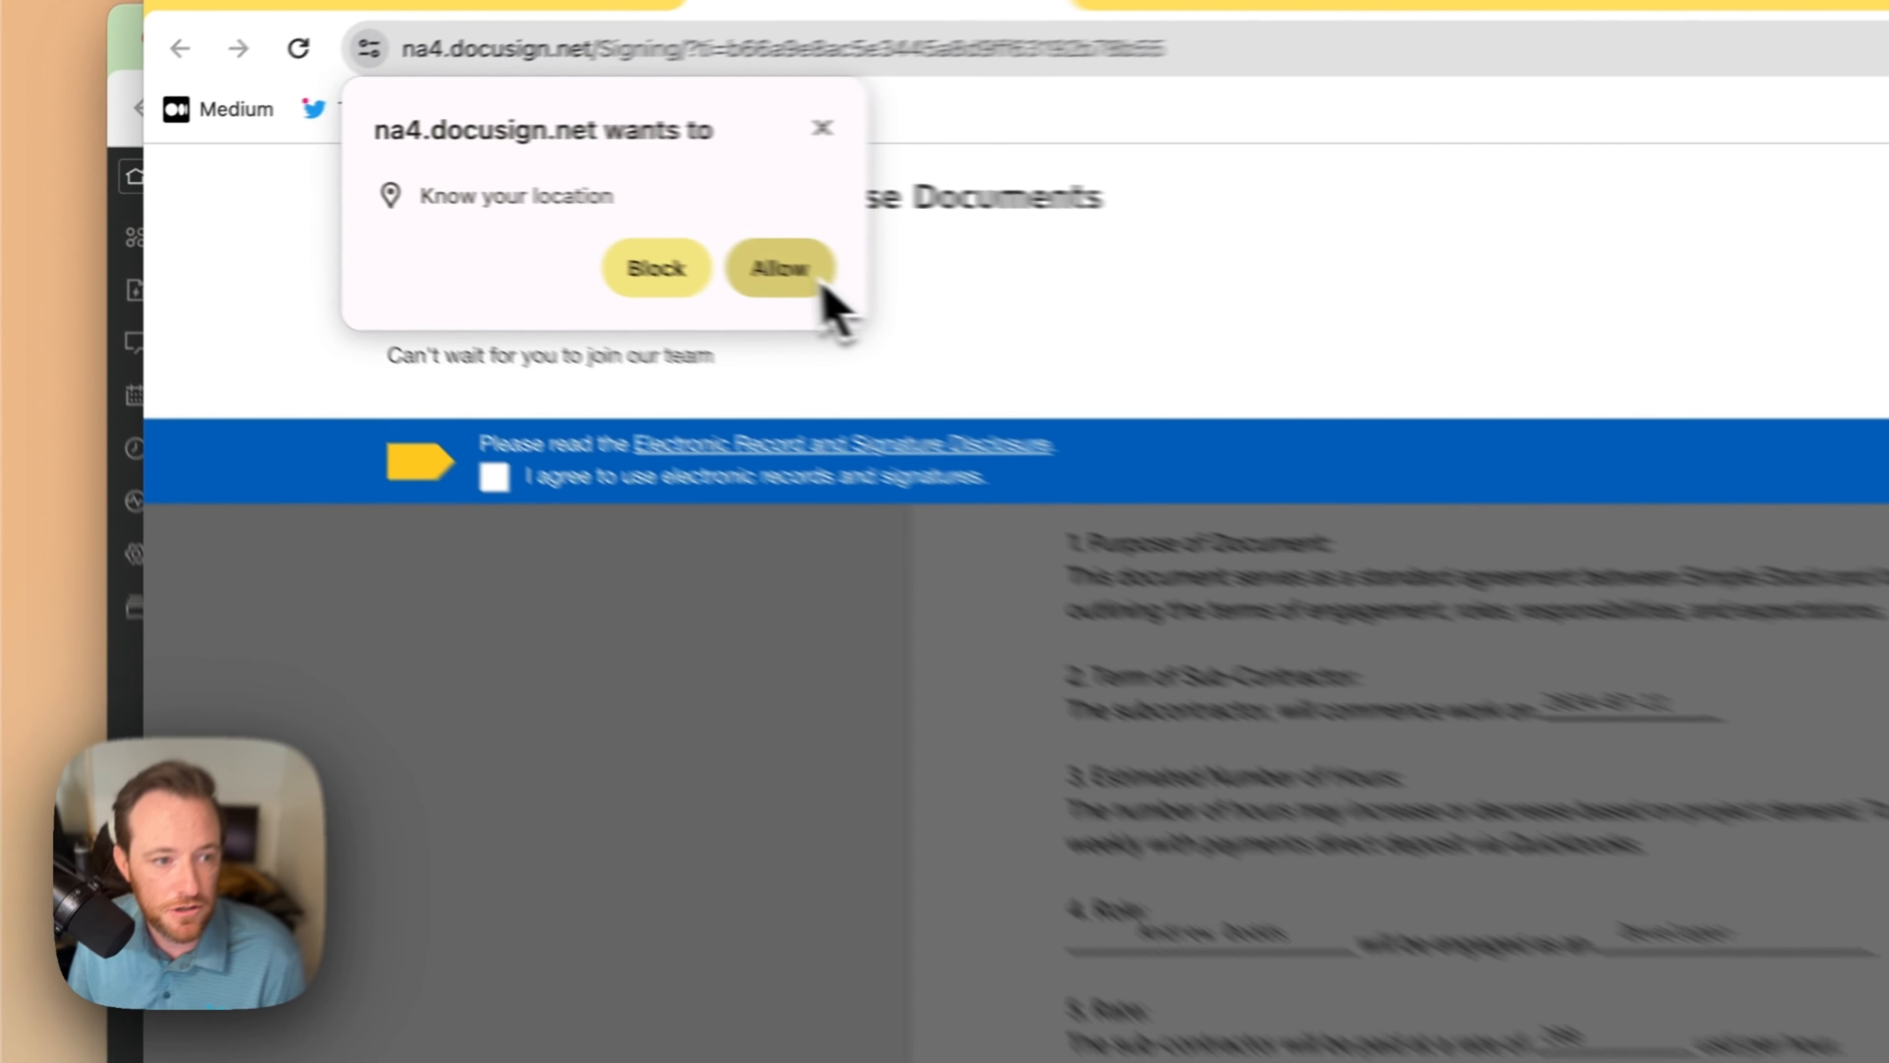
# Step: Allow location access, agree to electronic records and signatures, and continue into the document
pyautogui.click(465, 217)
pyautogui.click(295, 341)
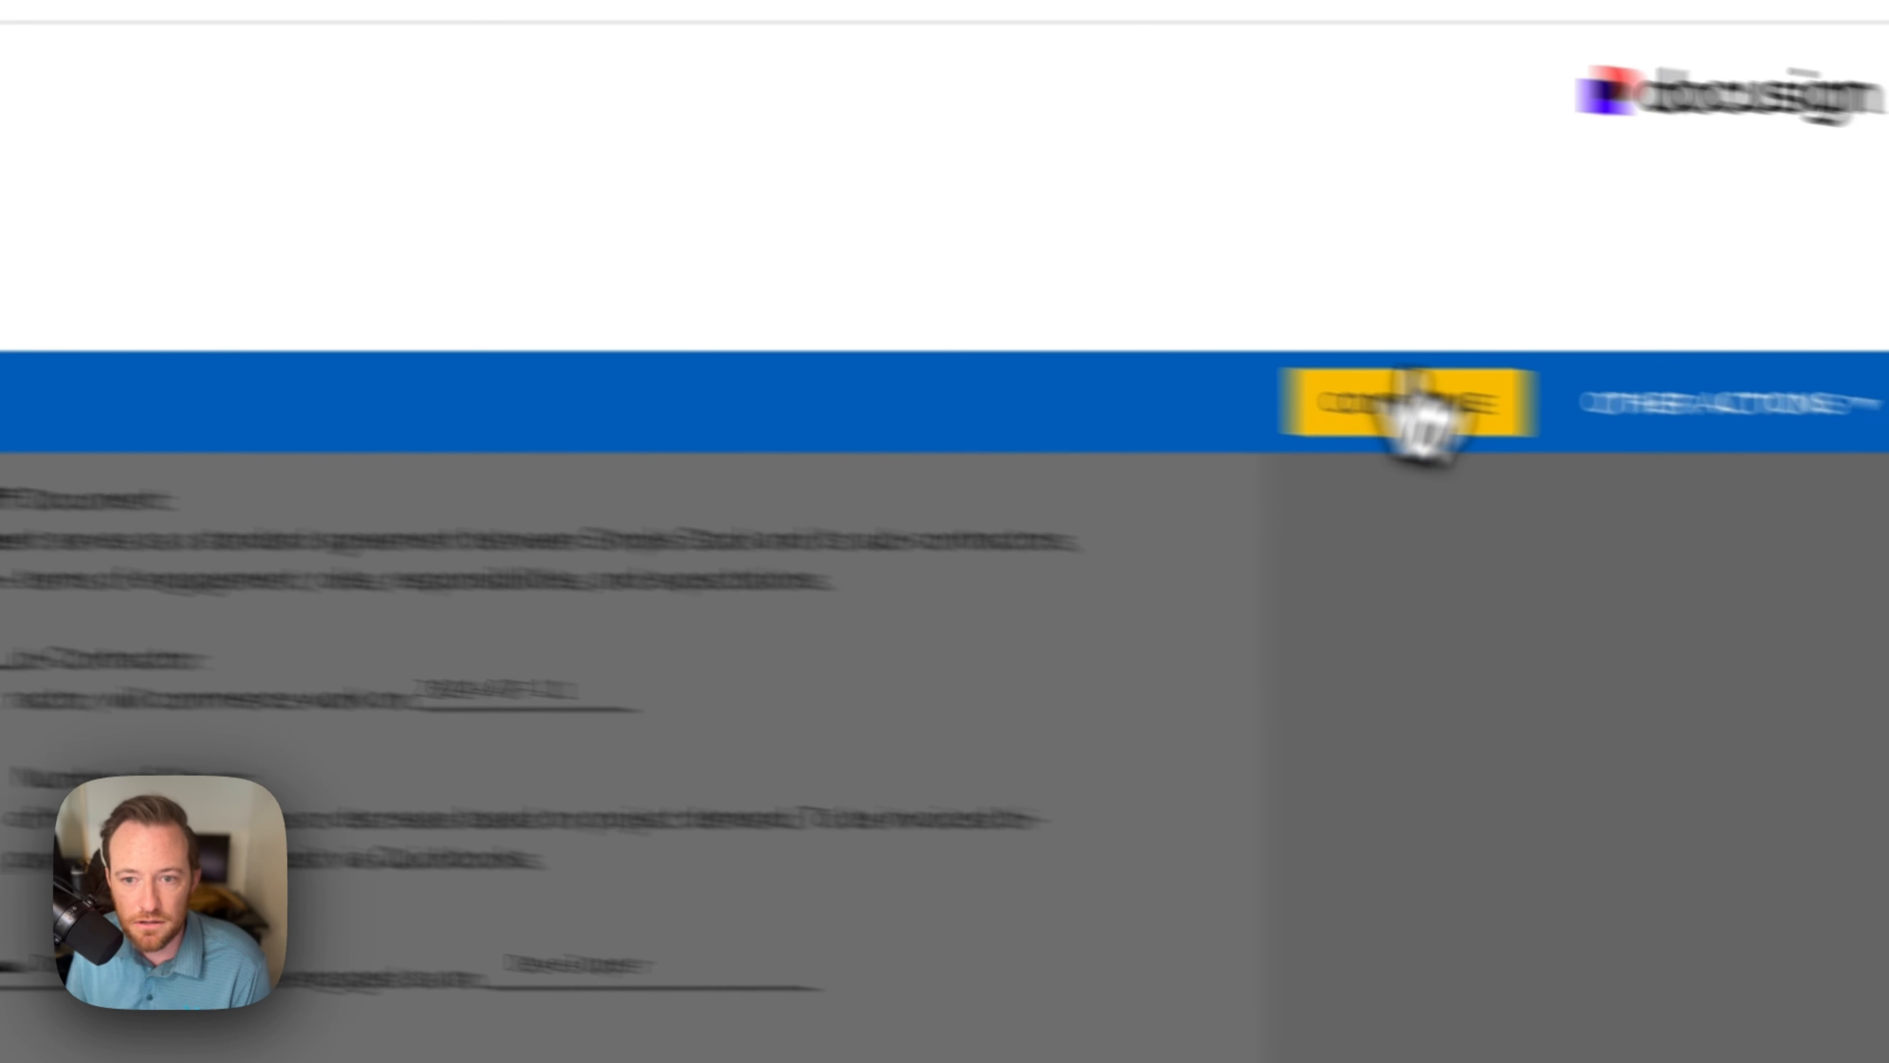
pyautogui.click(1421, 406)
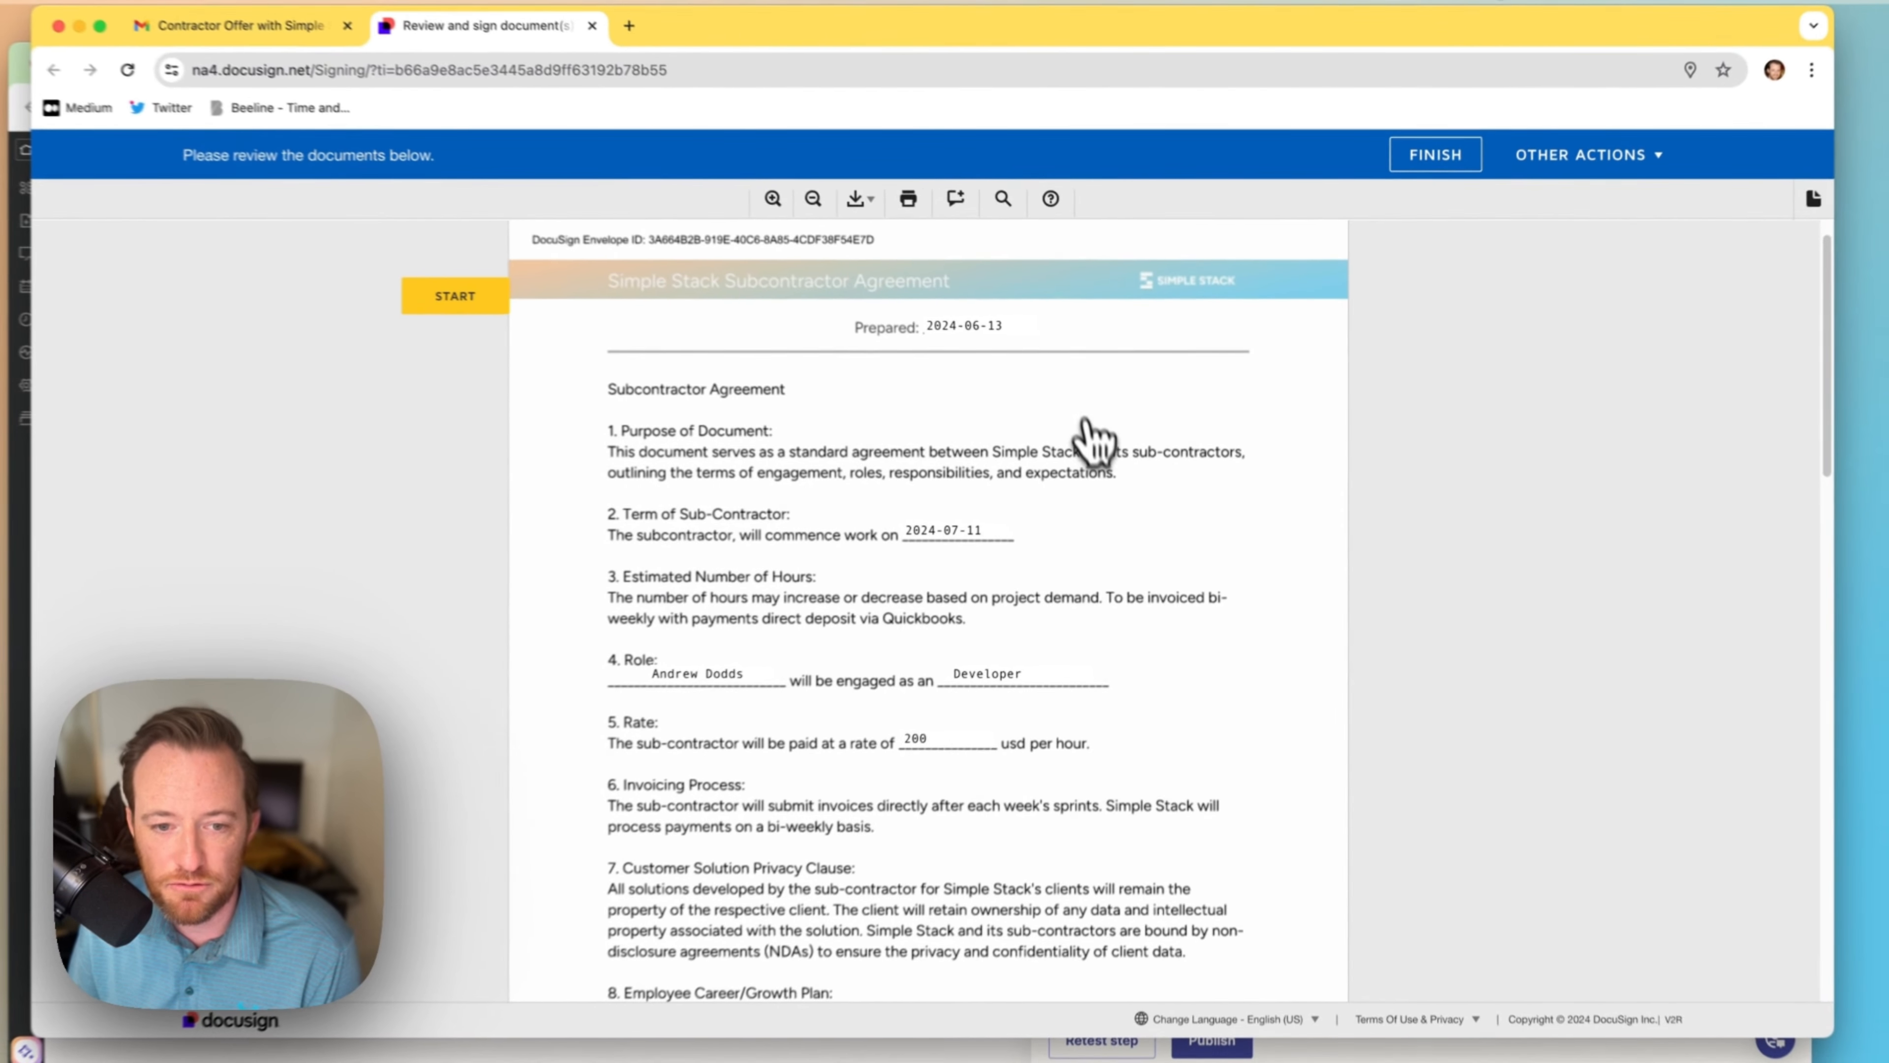
# Step: Sign the Subcontractor Agreement at its Sign tag, finish it, and load Gmail
pyautogui.scroll(-2, 989, 417)
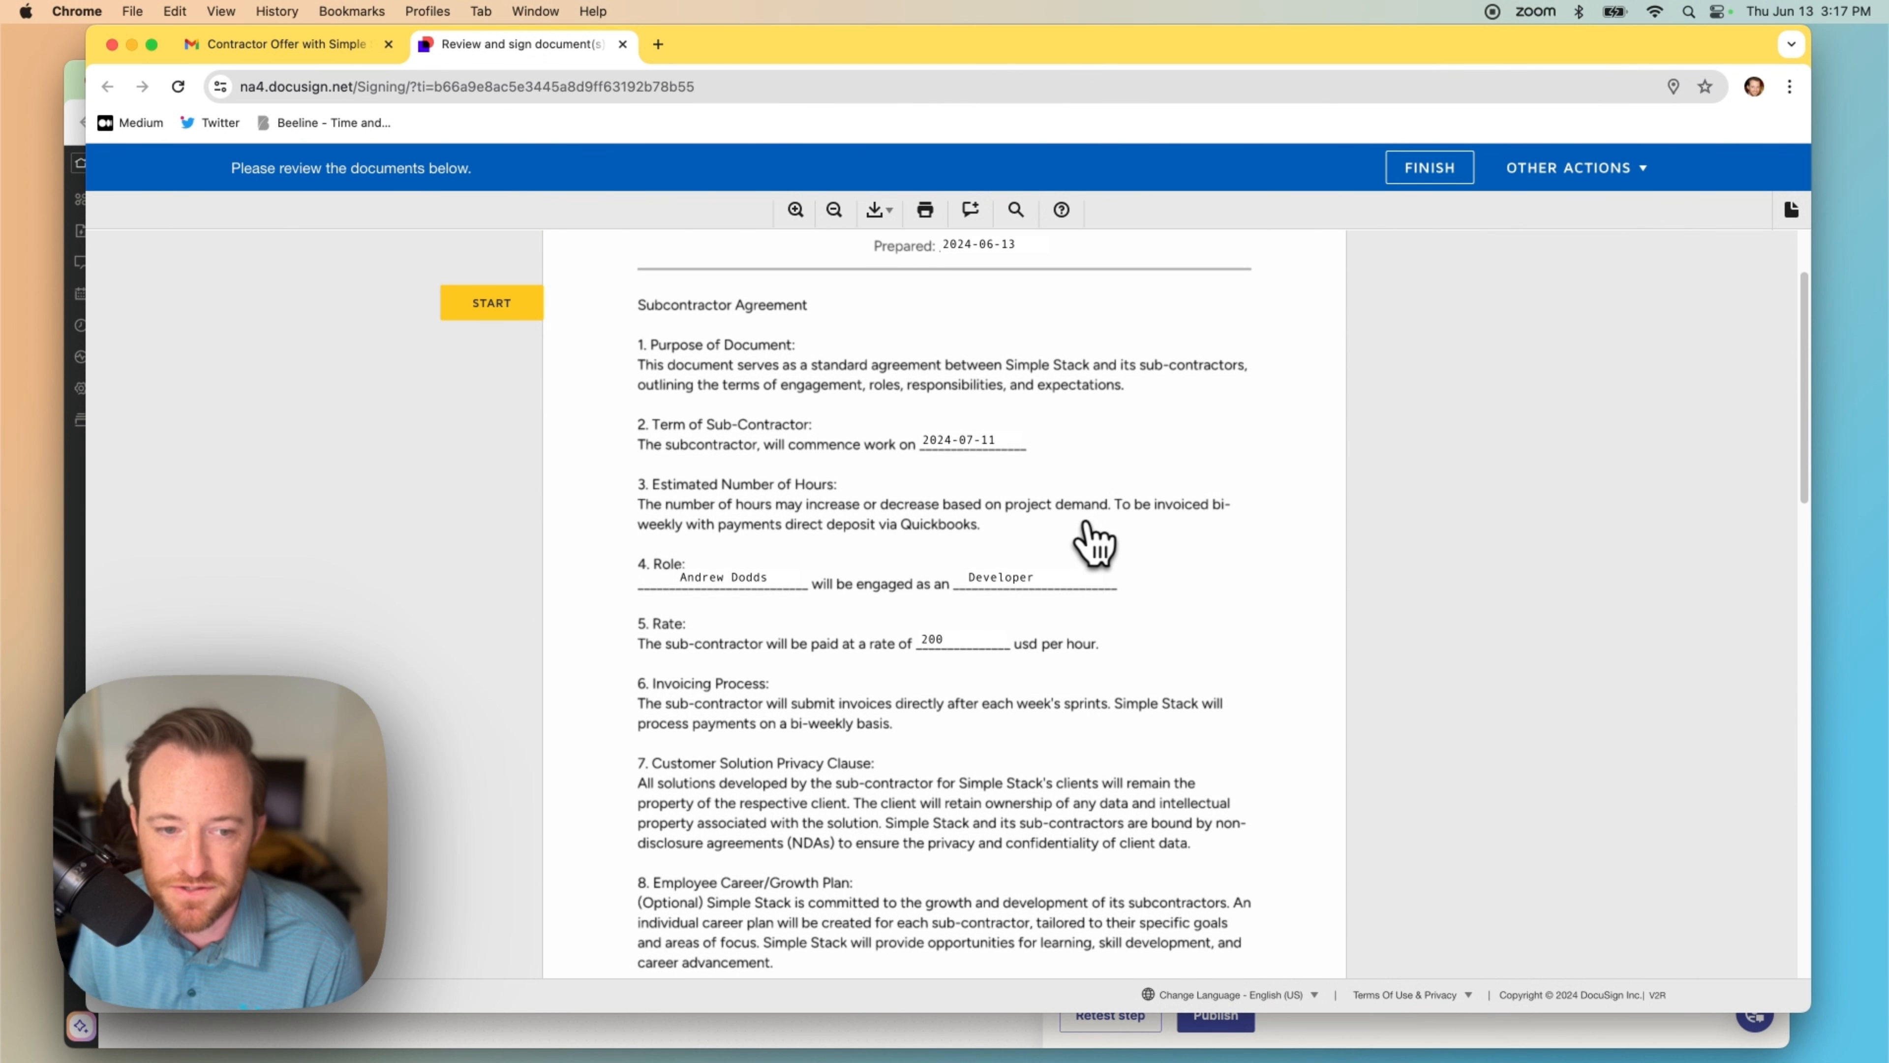
pyautogui.scroll(-2, 1071, 521)
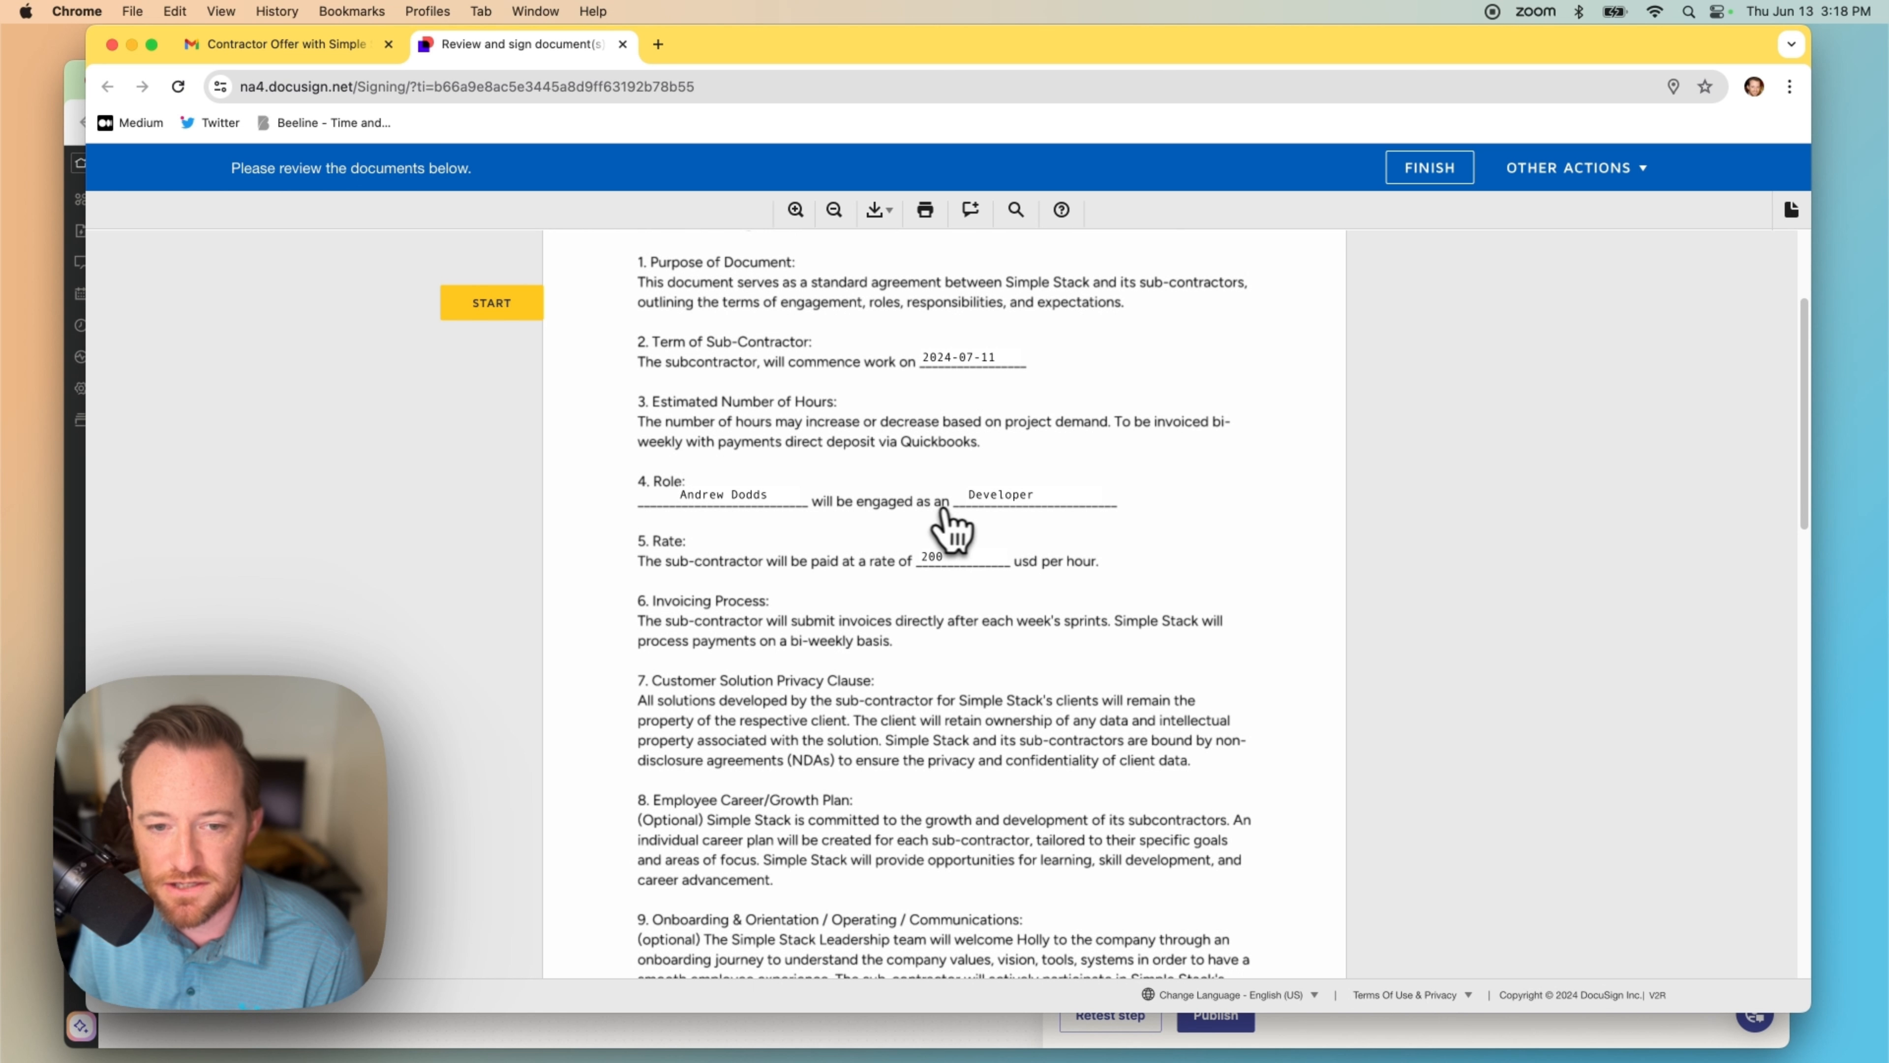
pyautogui.scroll(-4, 1041, 532)
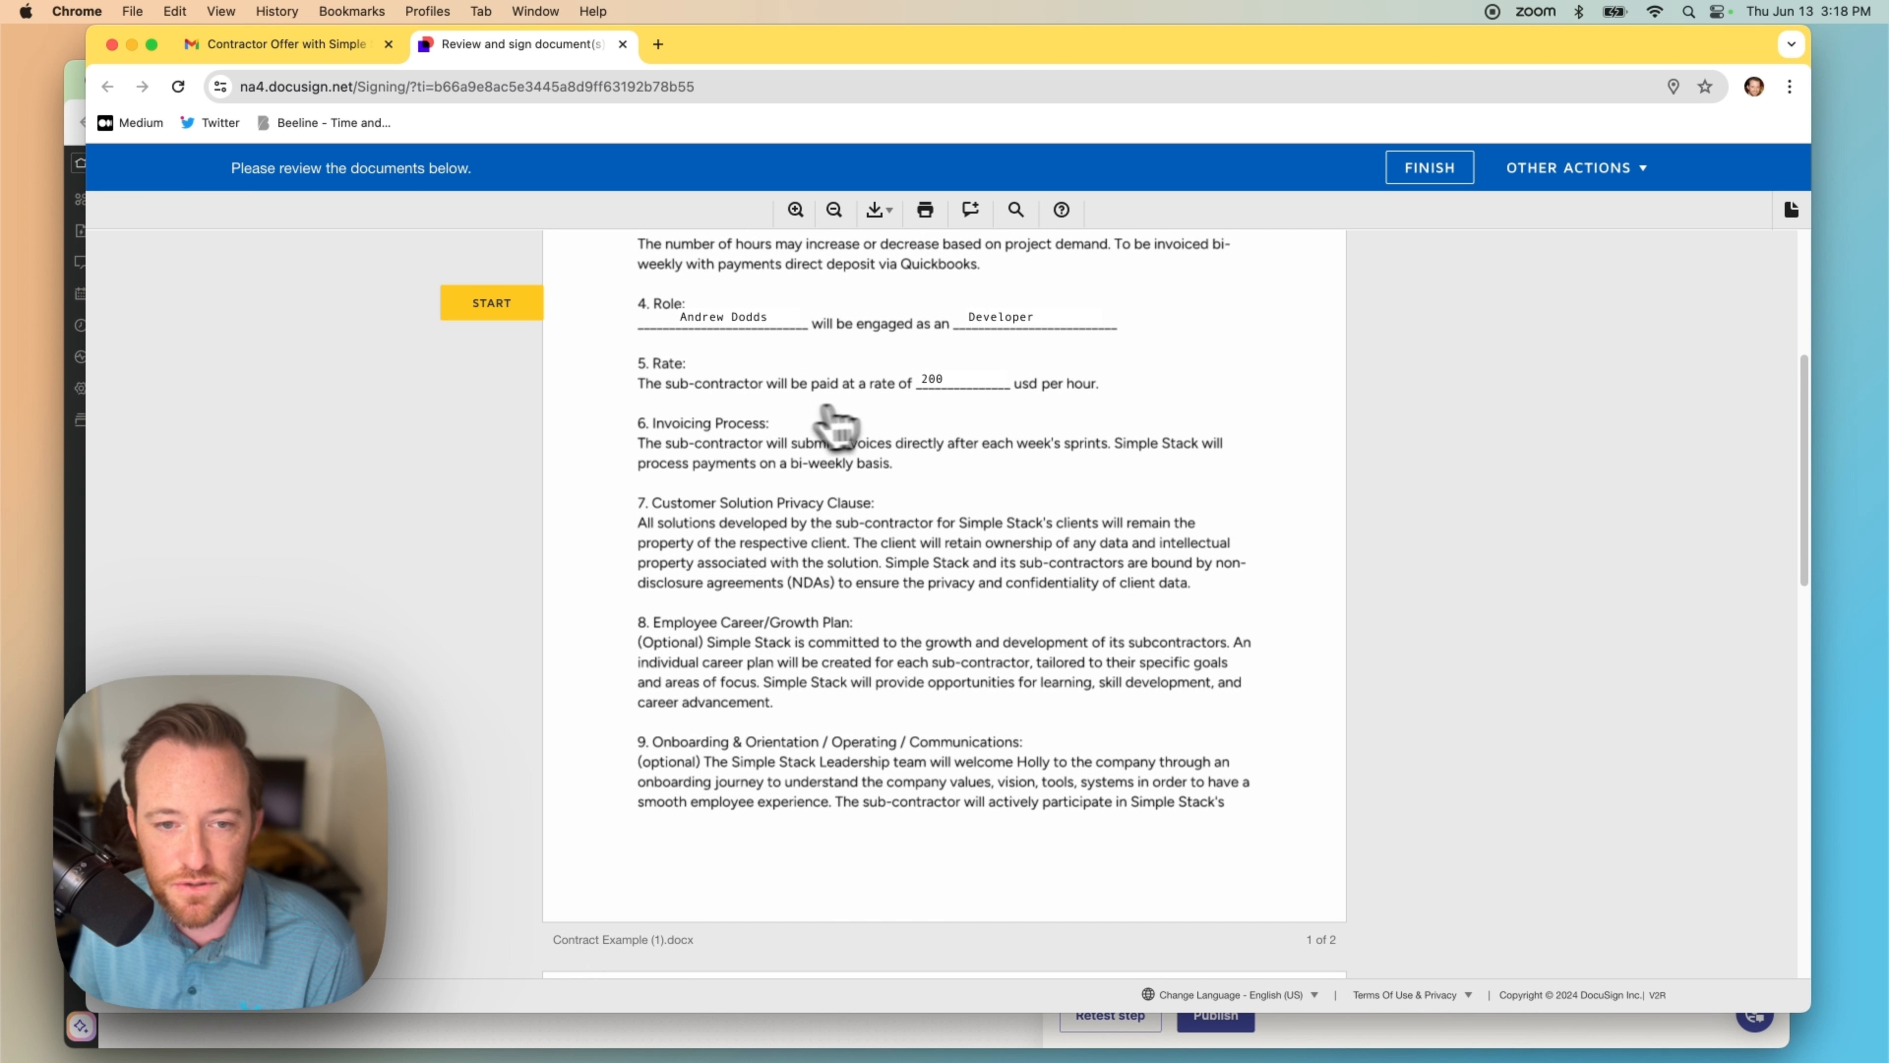
pyautogui.scroll(-15, 1042, 454)
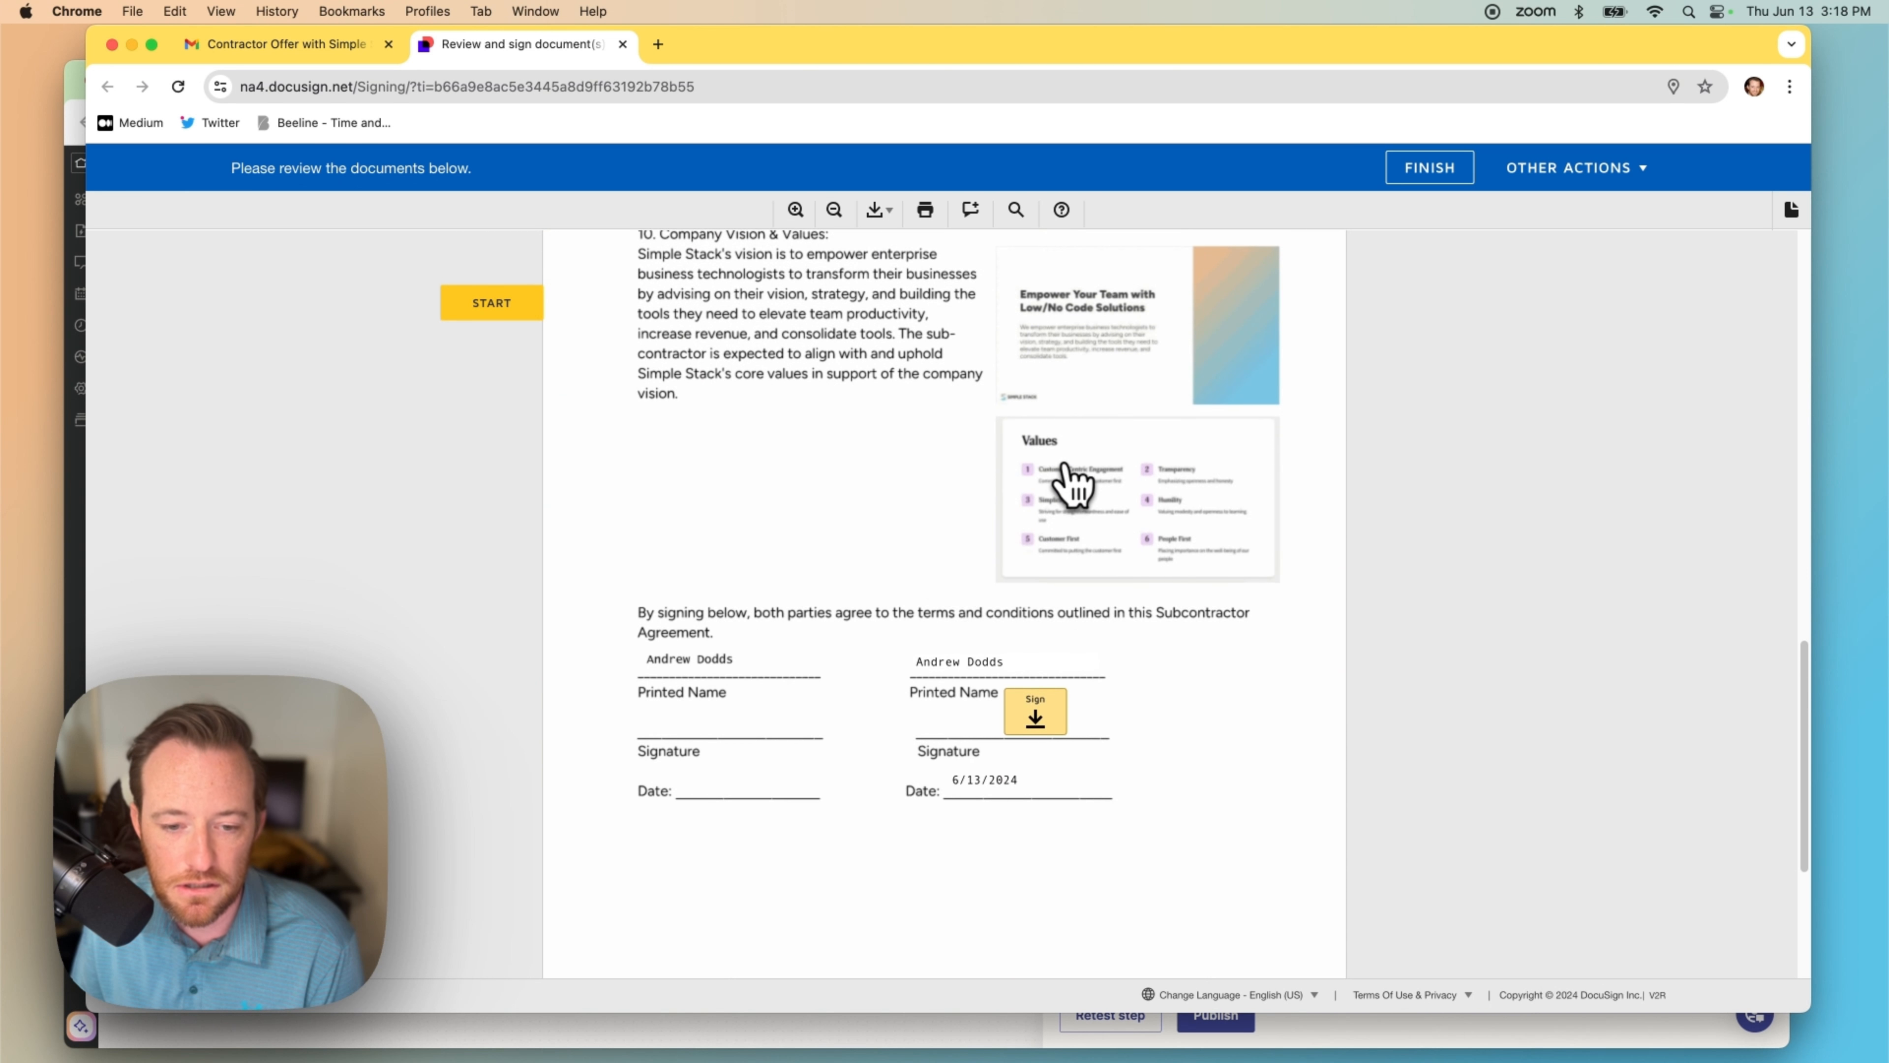
pyautogui.scroll(-2, 1074, 484)
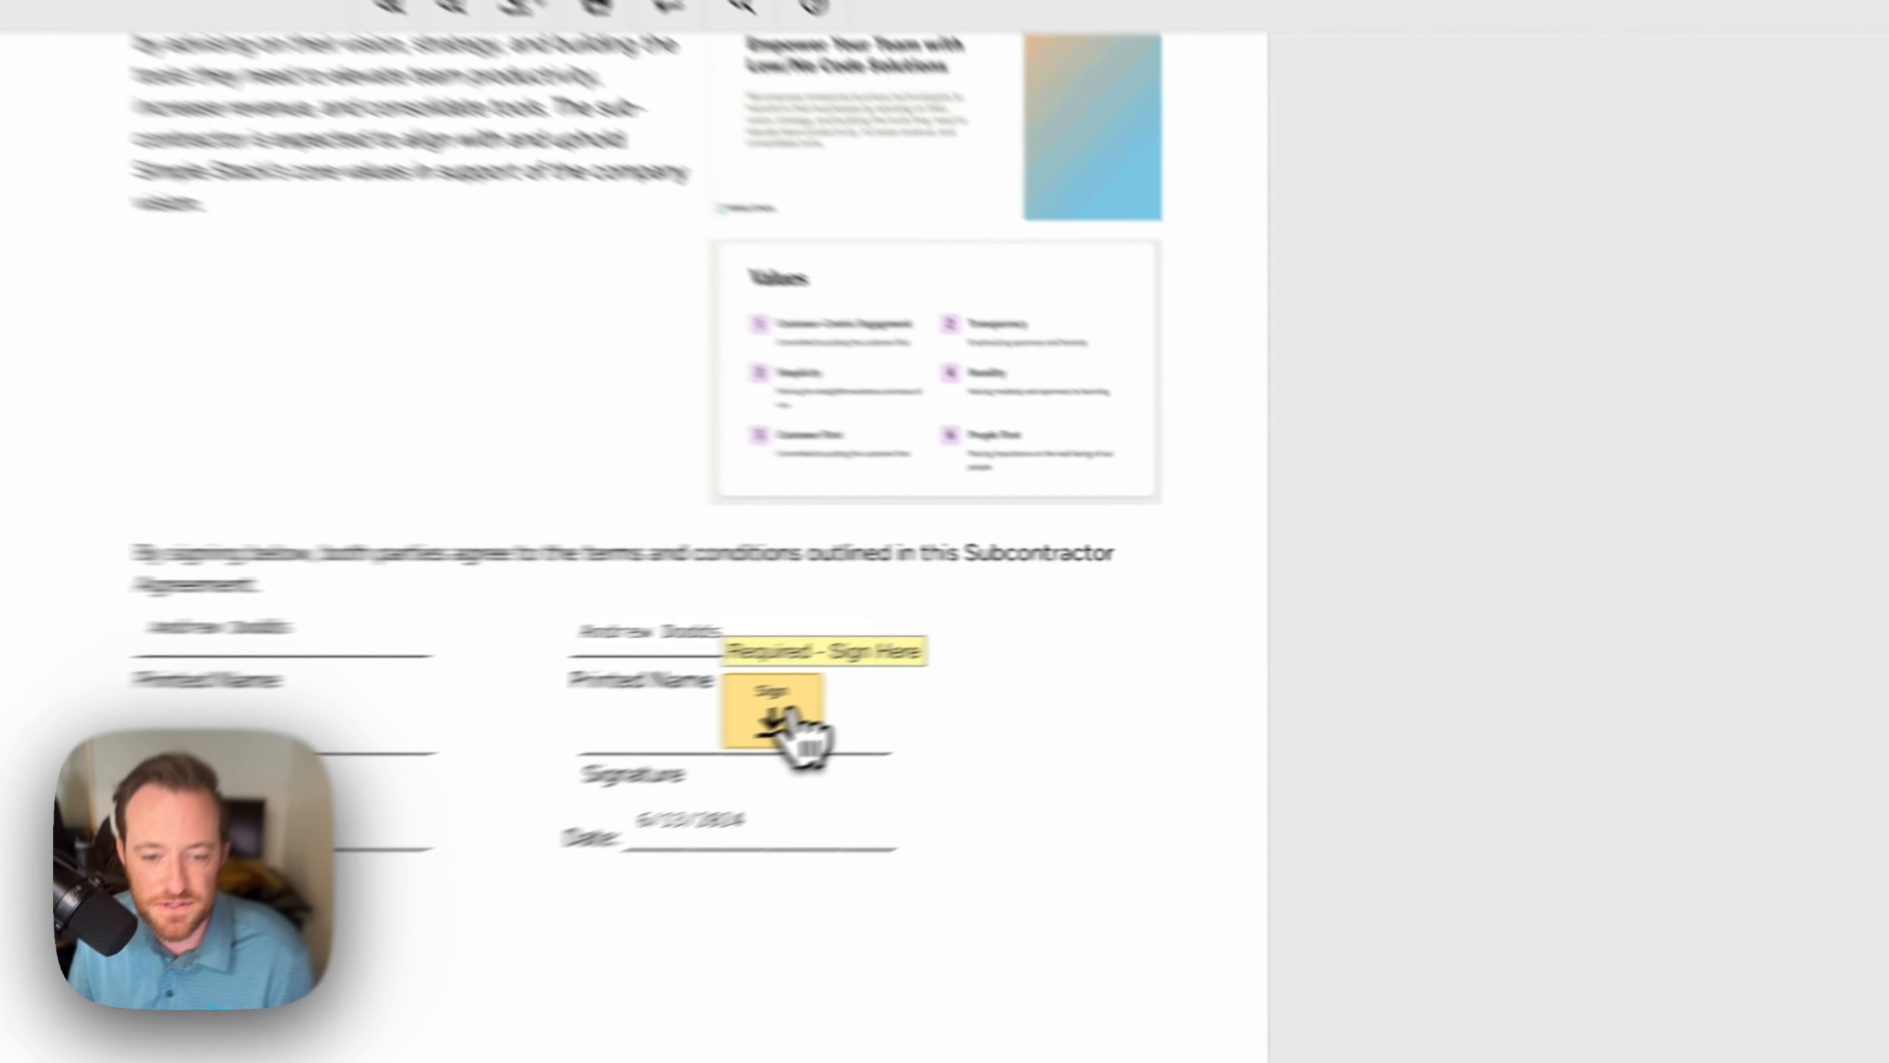
pyautogui.click(1038, 653)
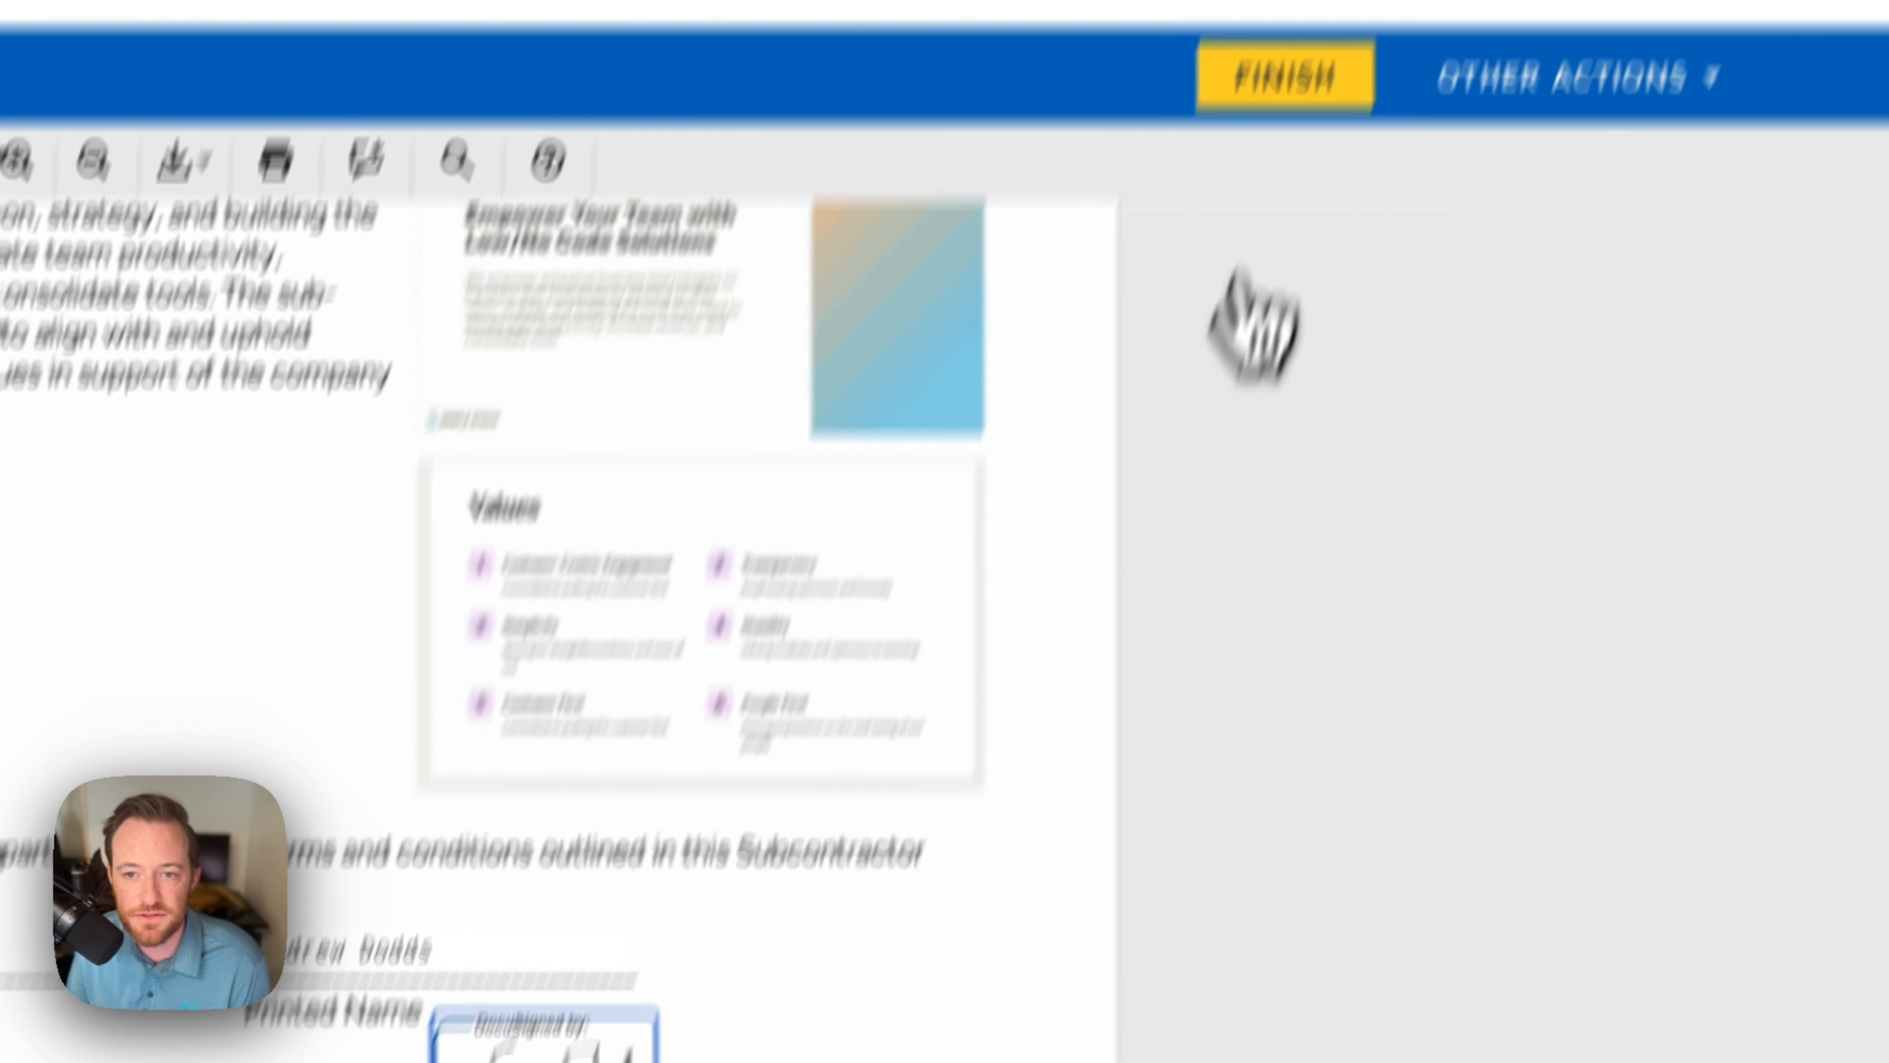
pyautogui.click(1284, 77)
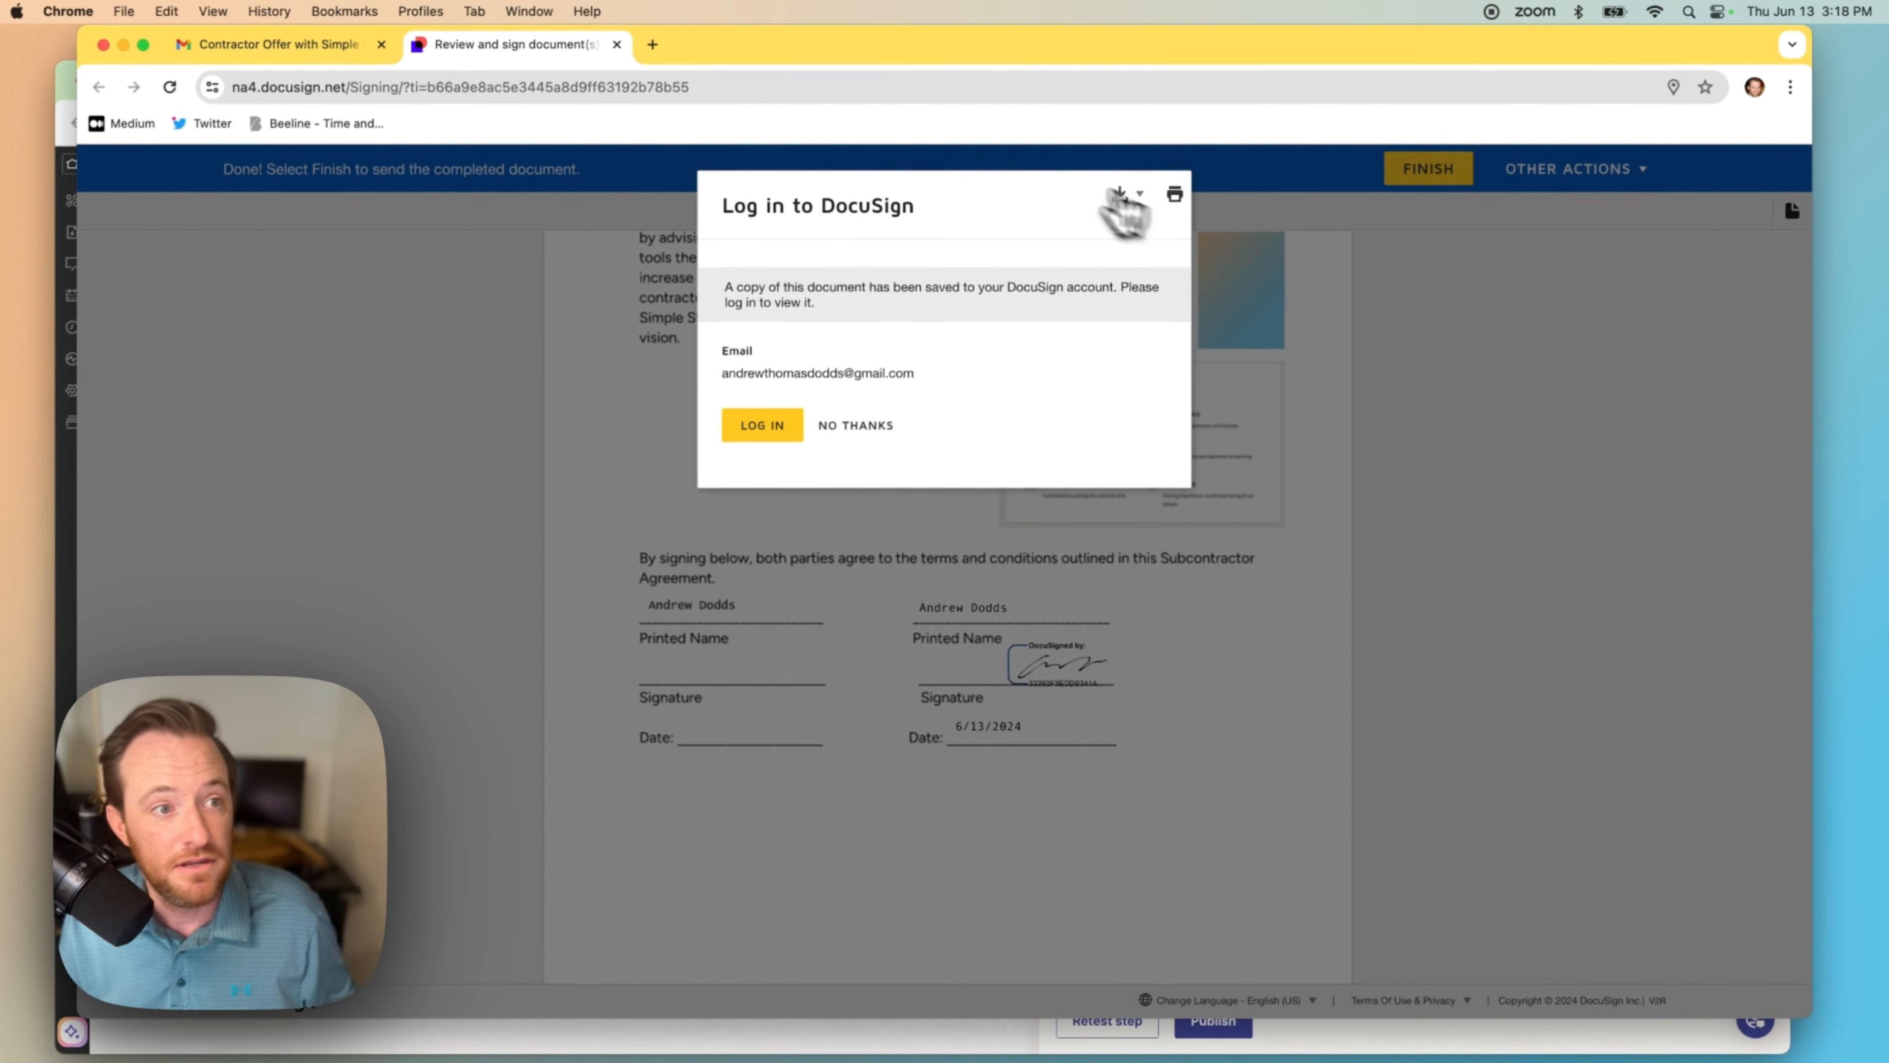
pyautogui.write('gm')
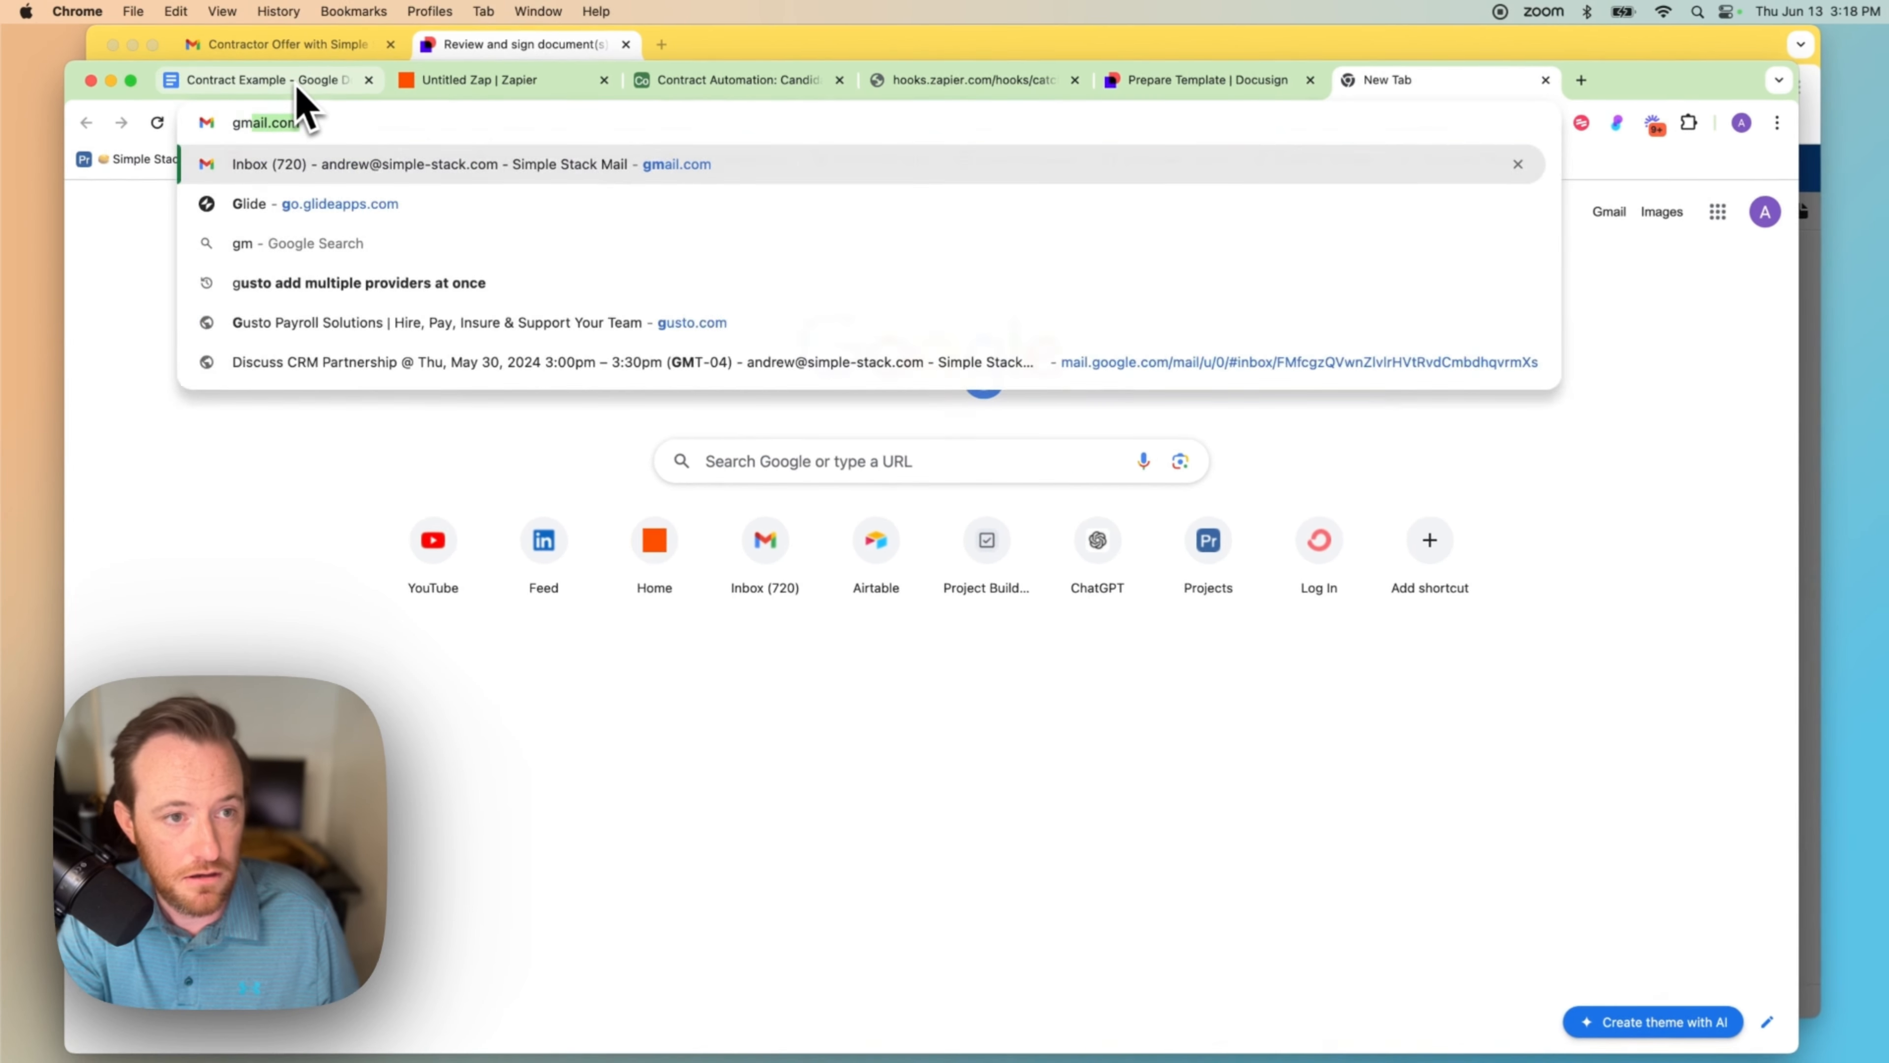
pyautogui.write('ail')
pyautogui.press('Return')
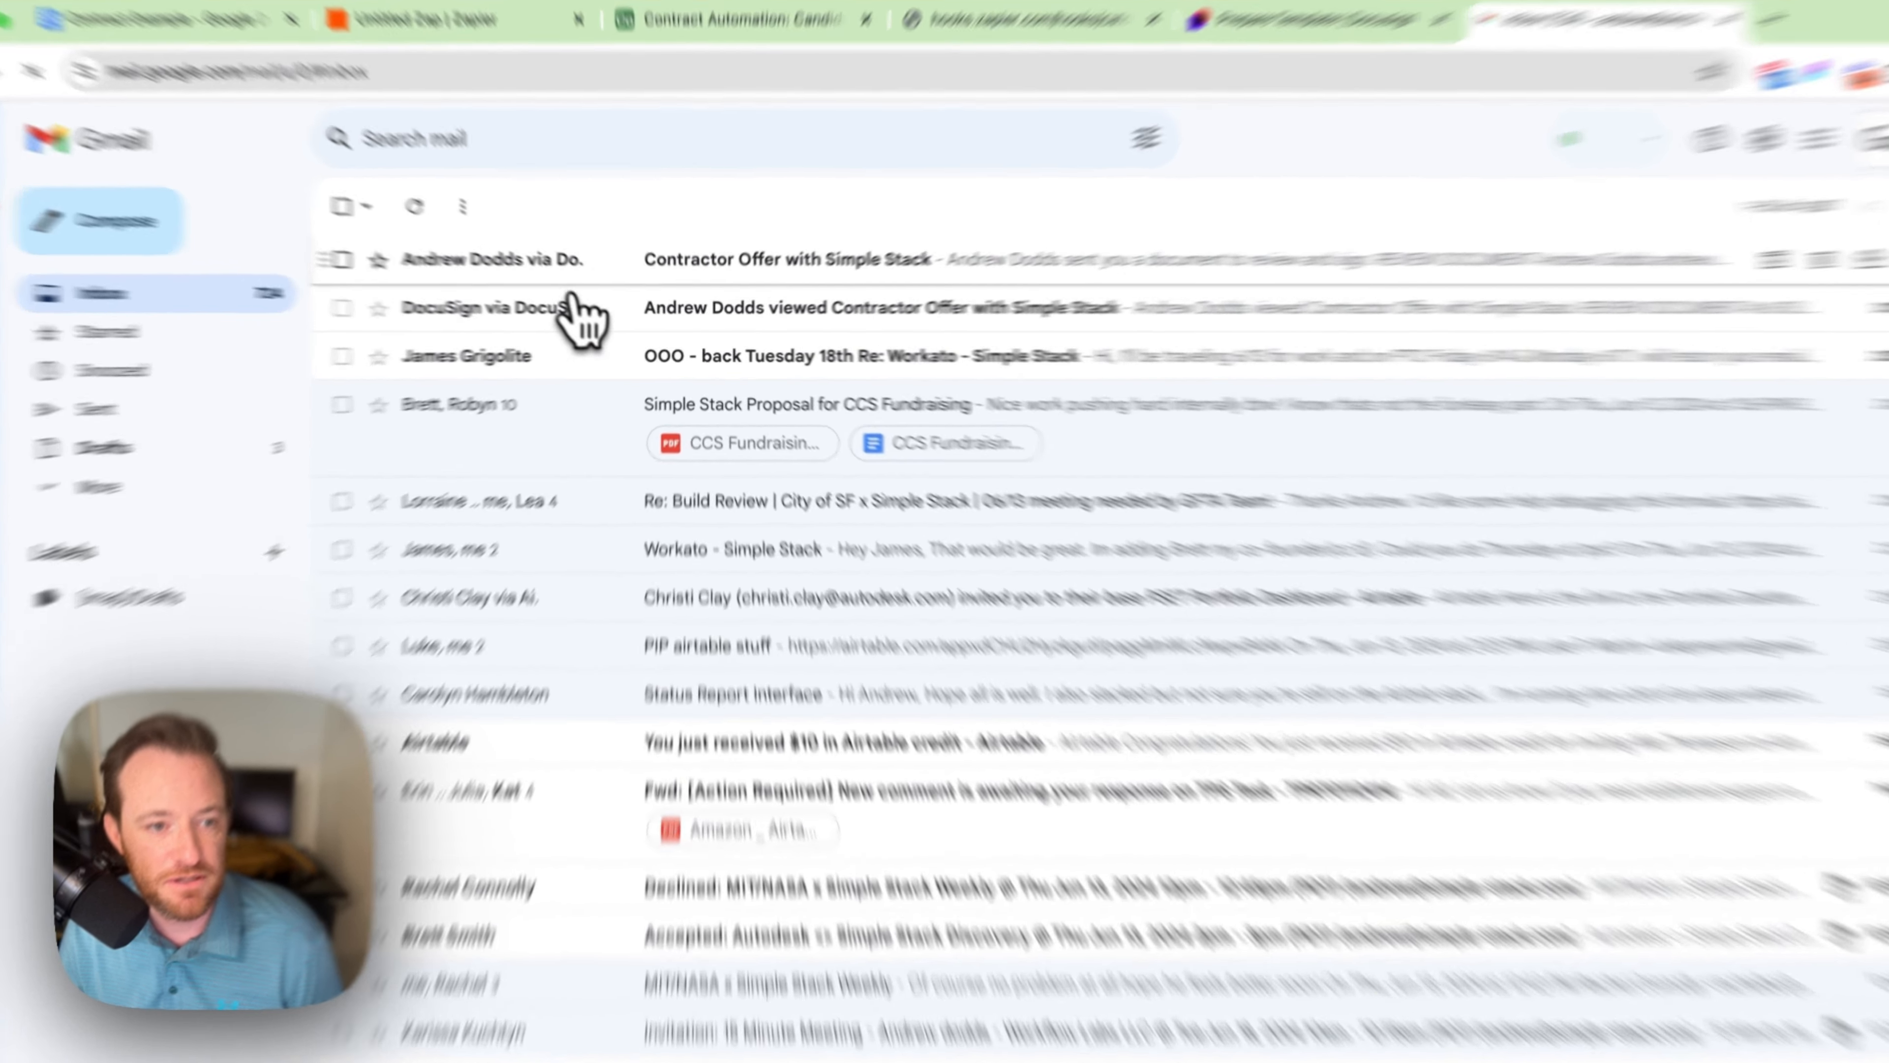
# Step: Reopen the 'Contractor Offer with Simple Stack' email and its REVIEW DOCUMENT link
pyautogui.click(554, 293)
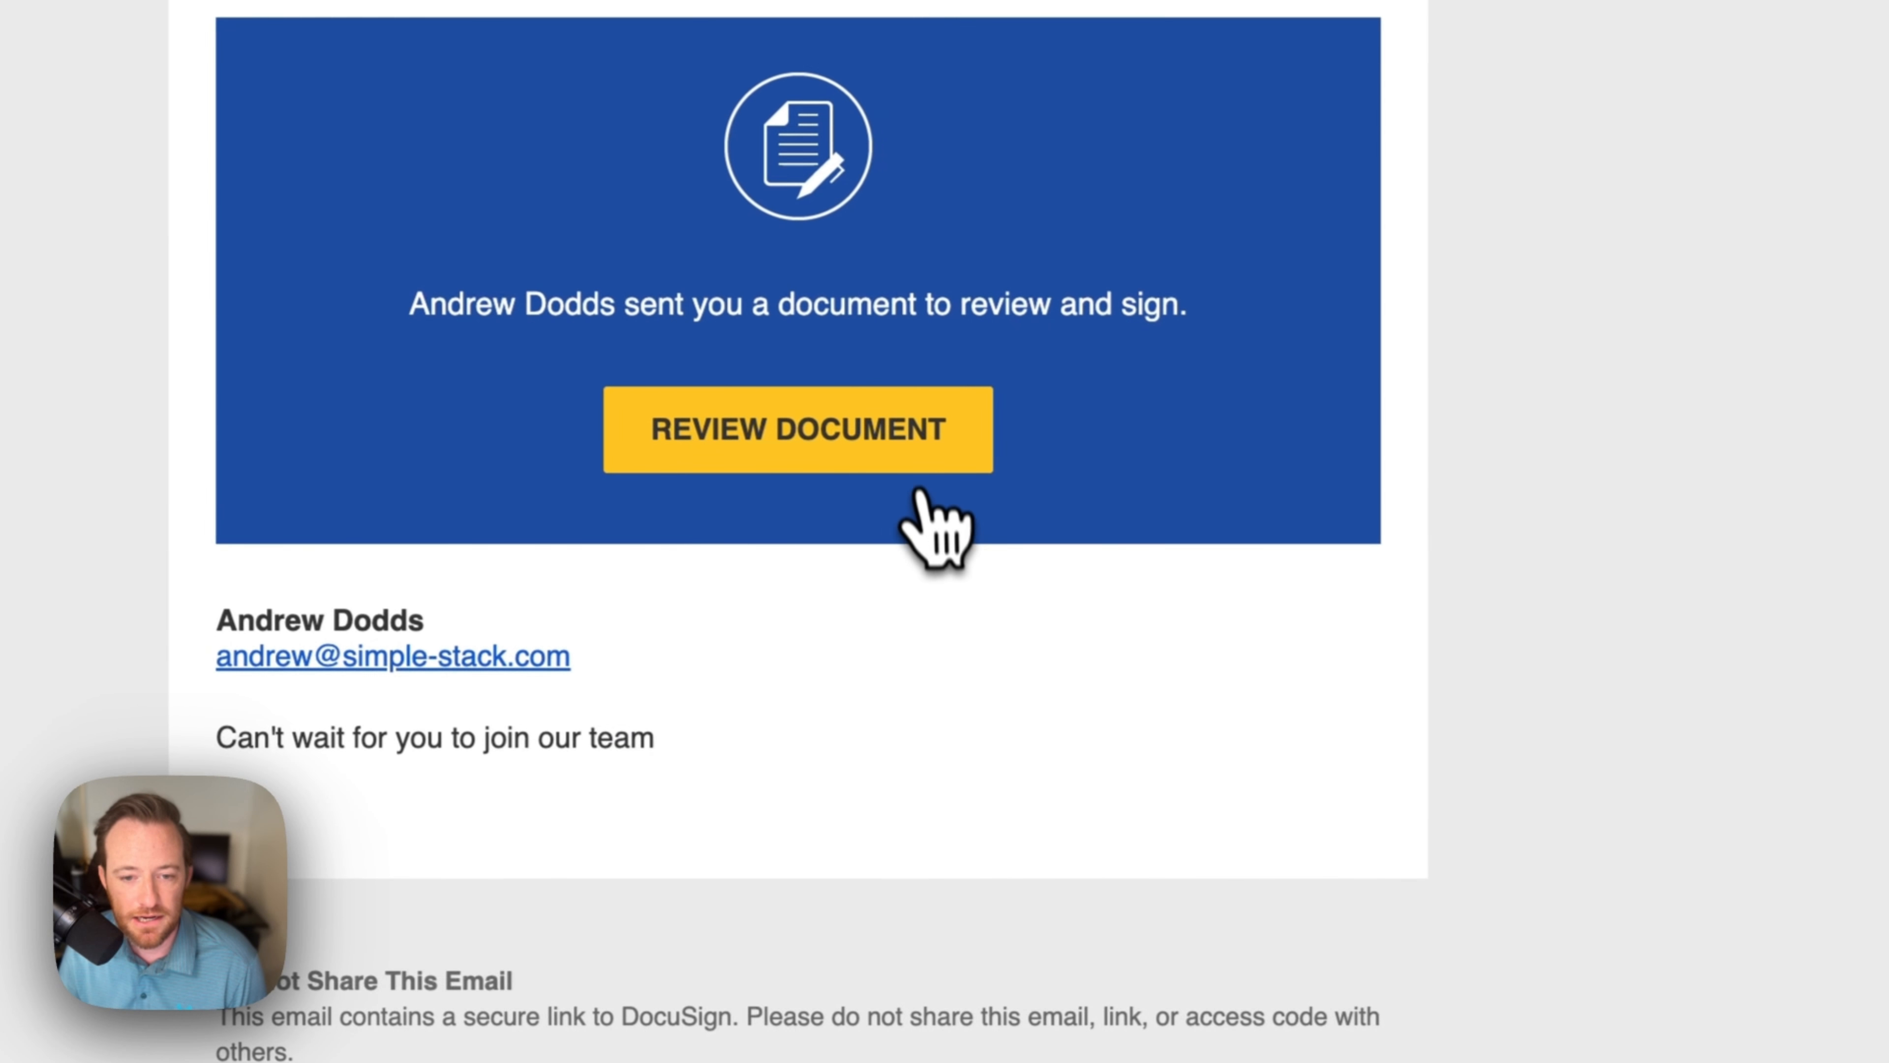
pyautogui.click(1328, 907)
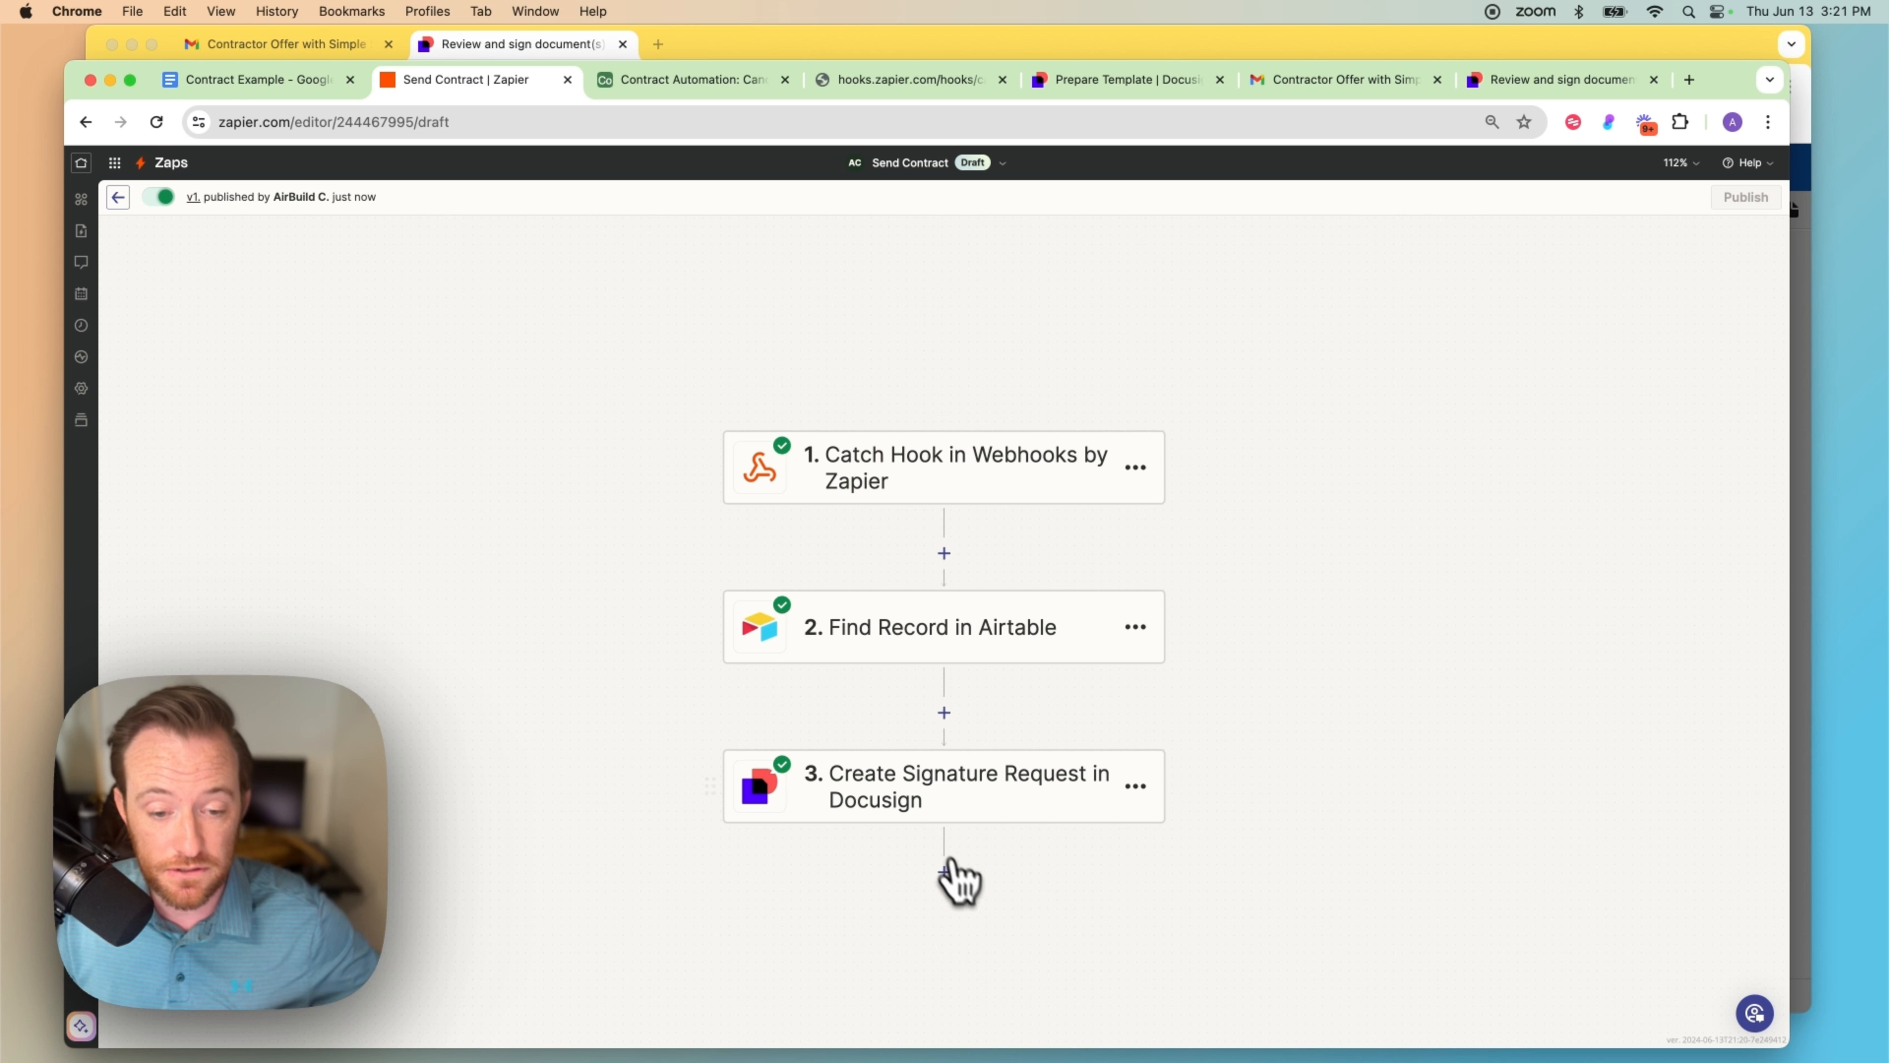
# Step: Switch to the Contract Automation base in Airtable
pyautogui.click(669, 82)
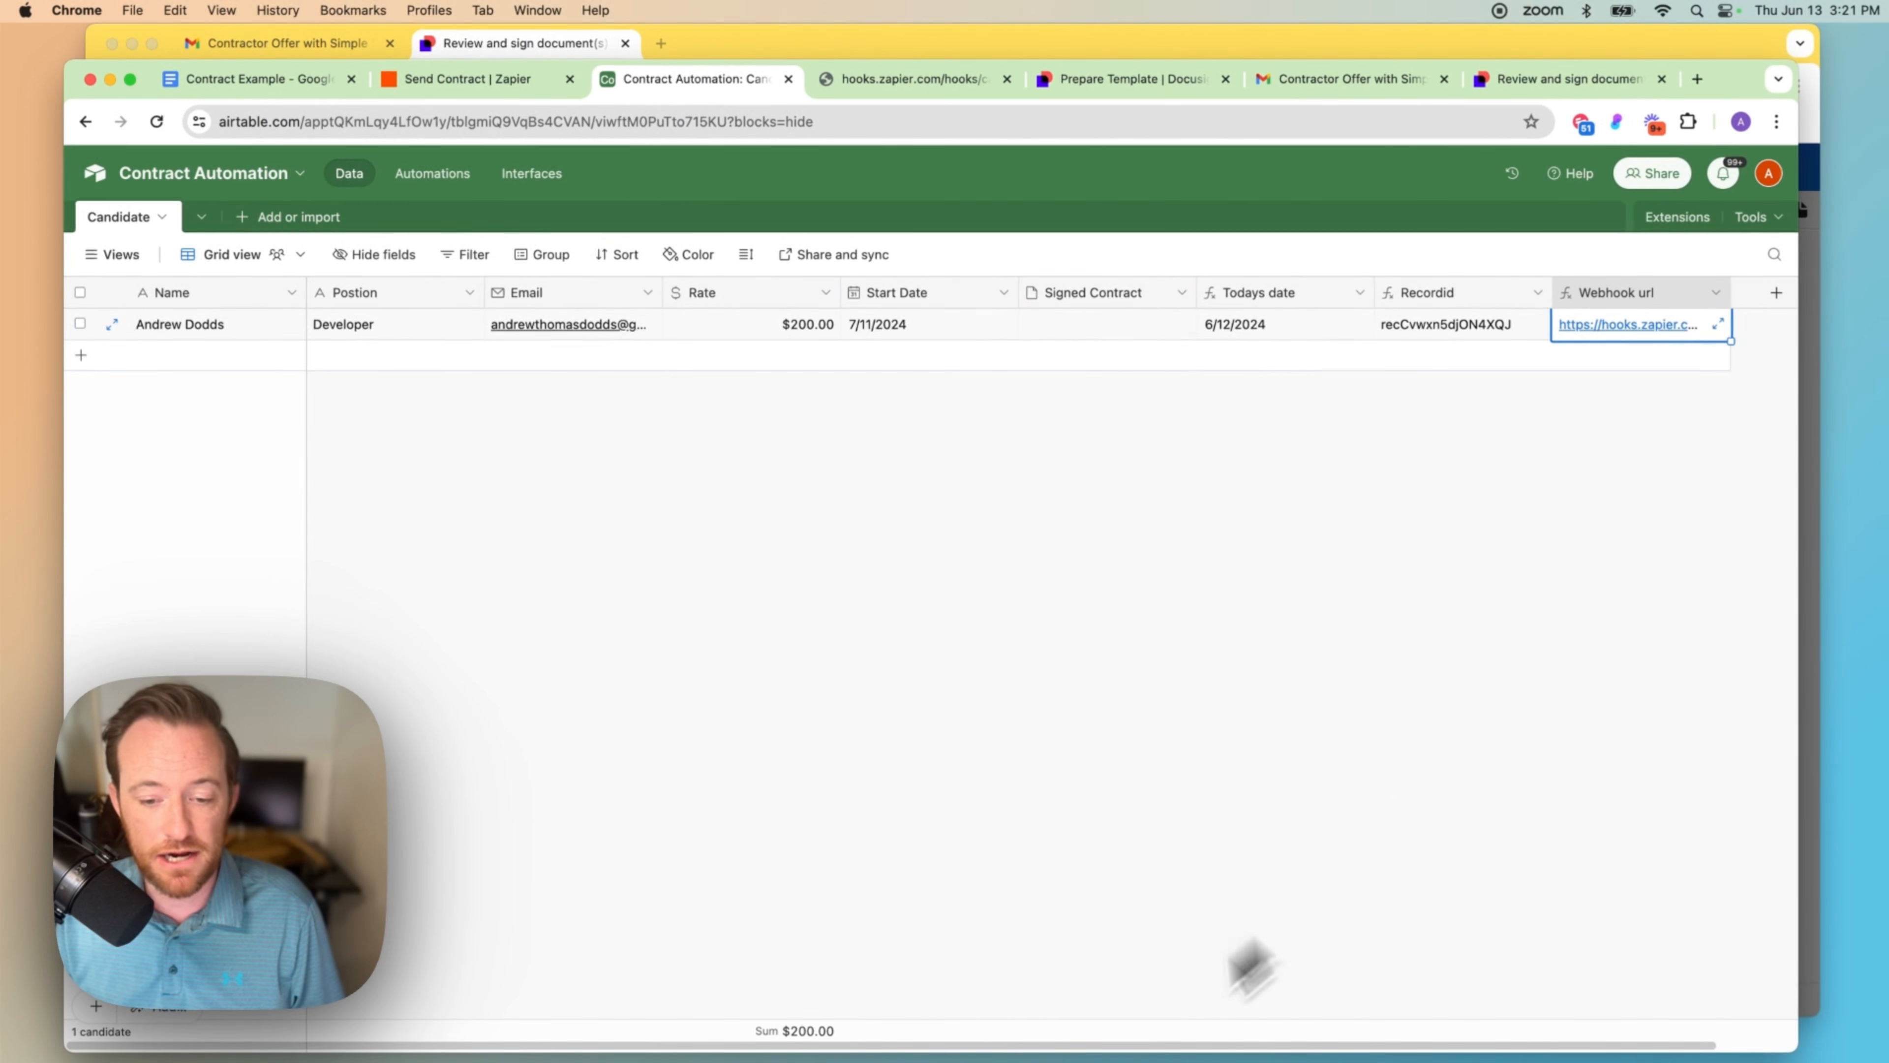
# Step: Add a single line text field 'envelope id' to the Candidate table, then return to the Send Contract zap
pyautogui.click(1692, 293)
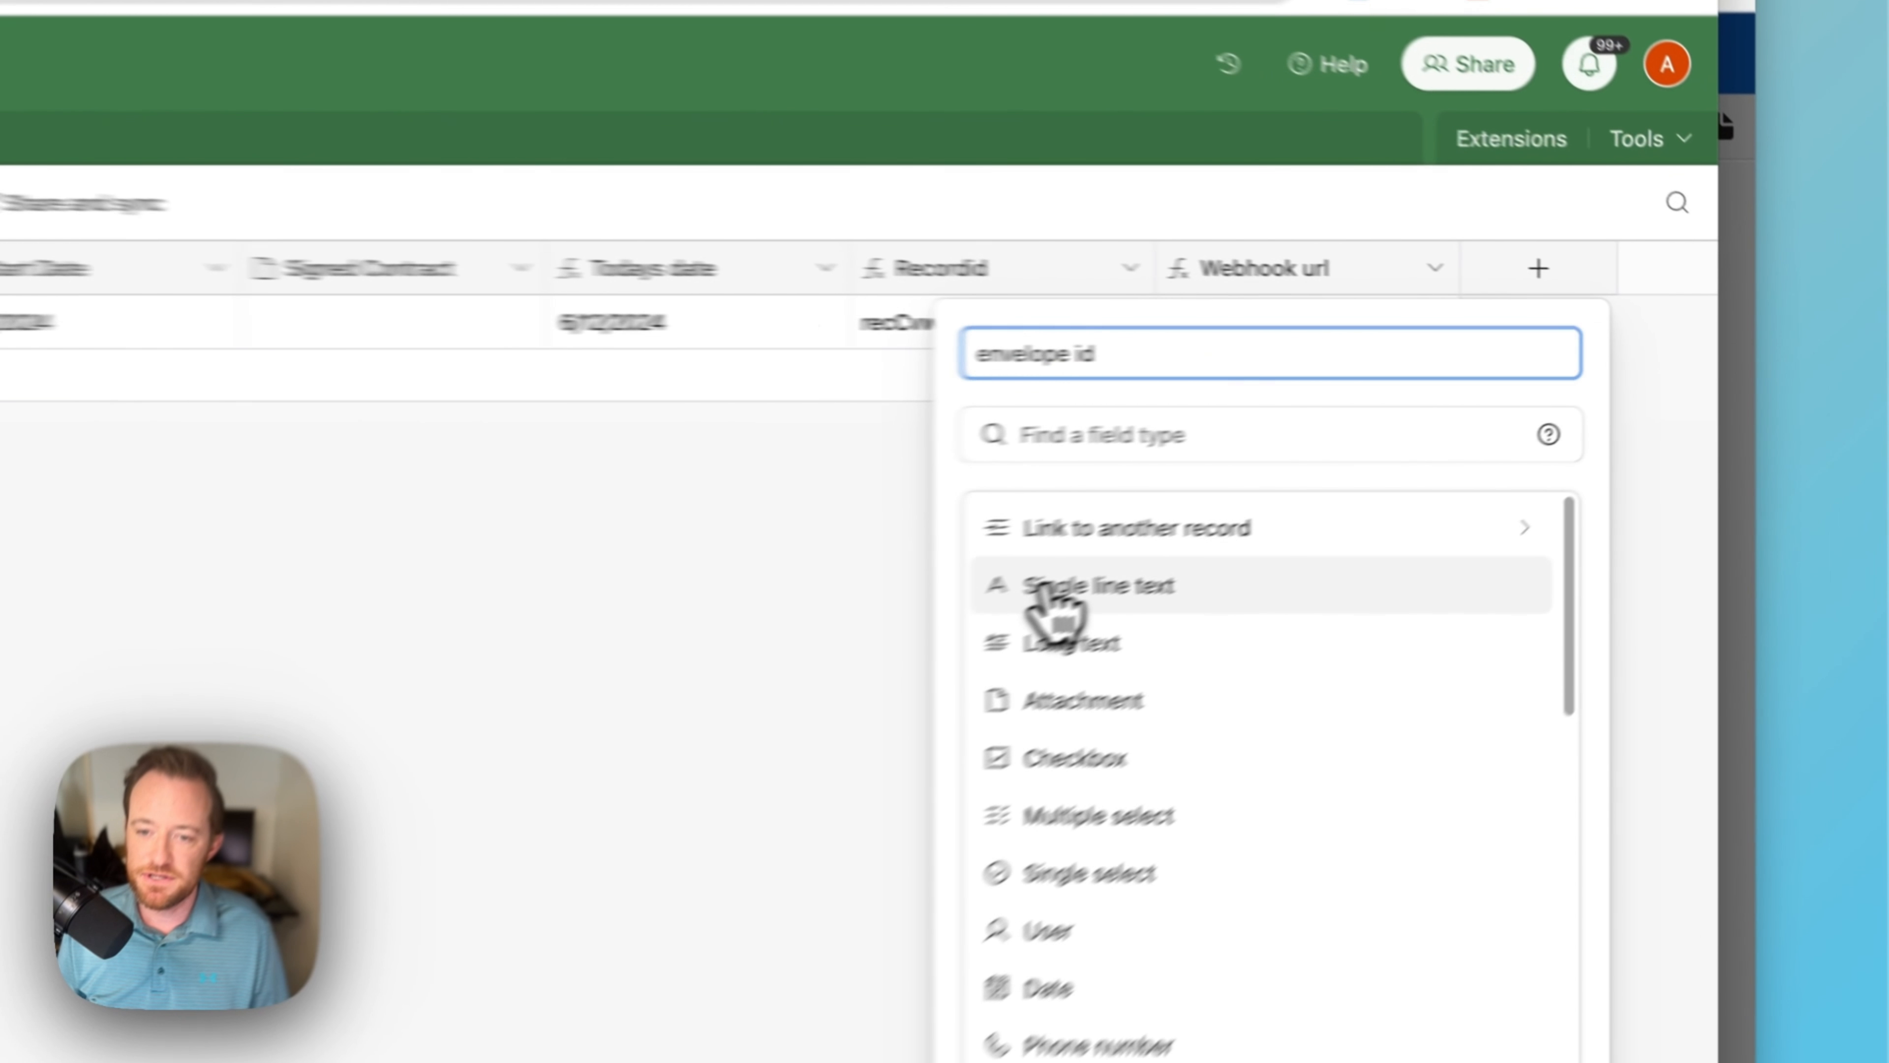
pyautogui.click(1413, 476)
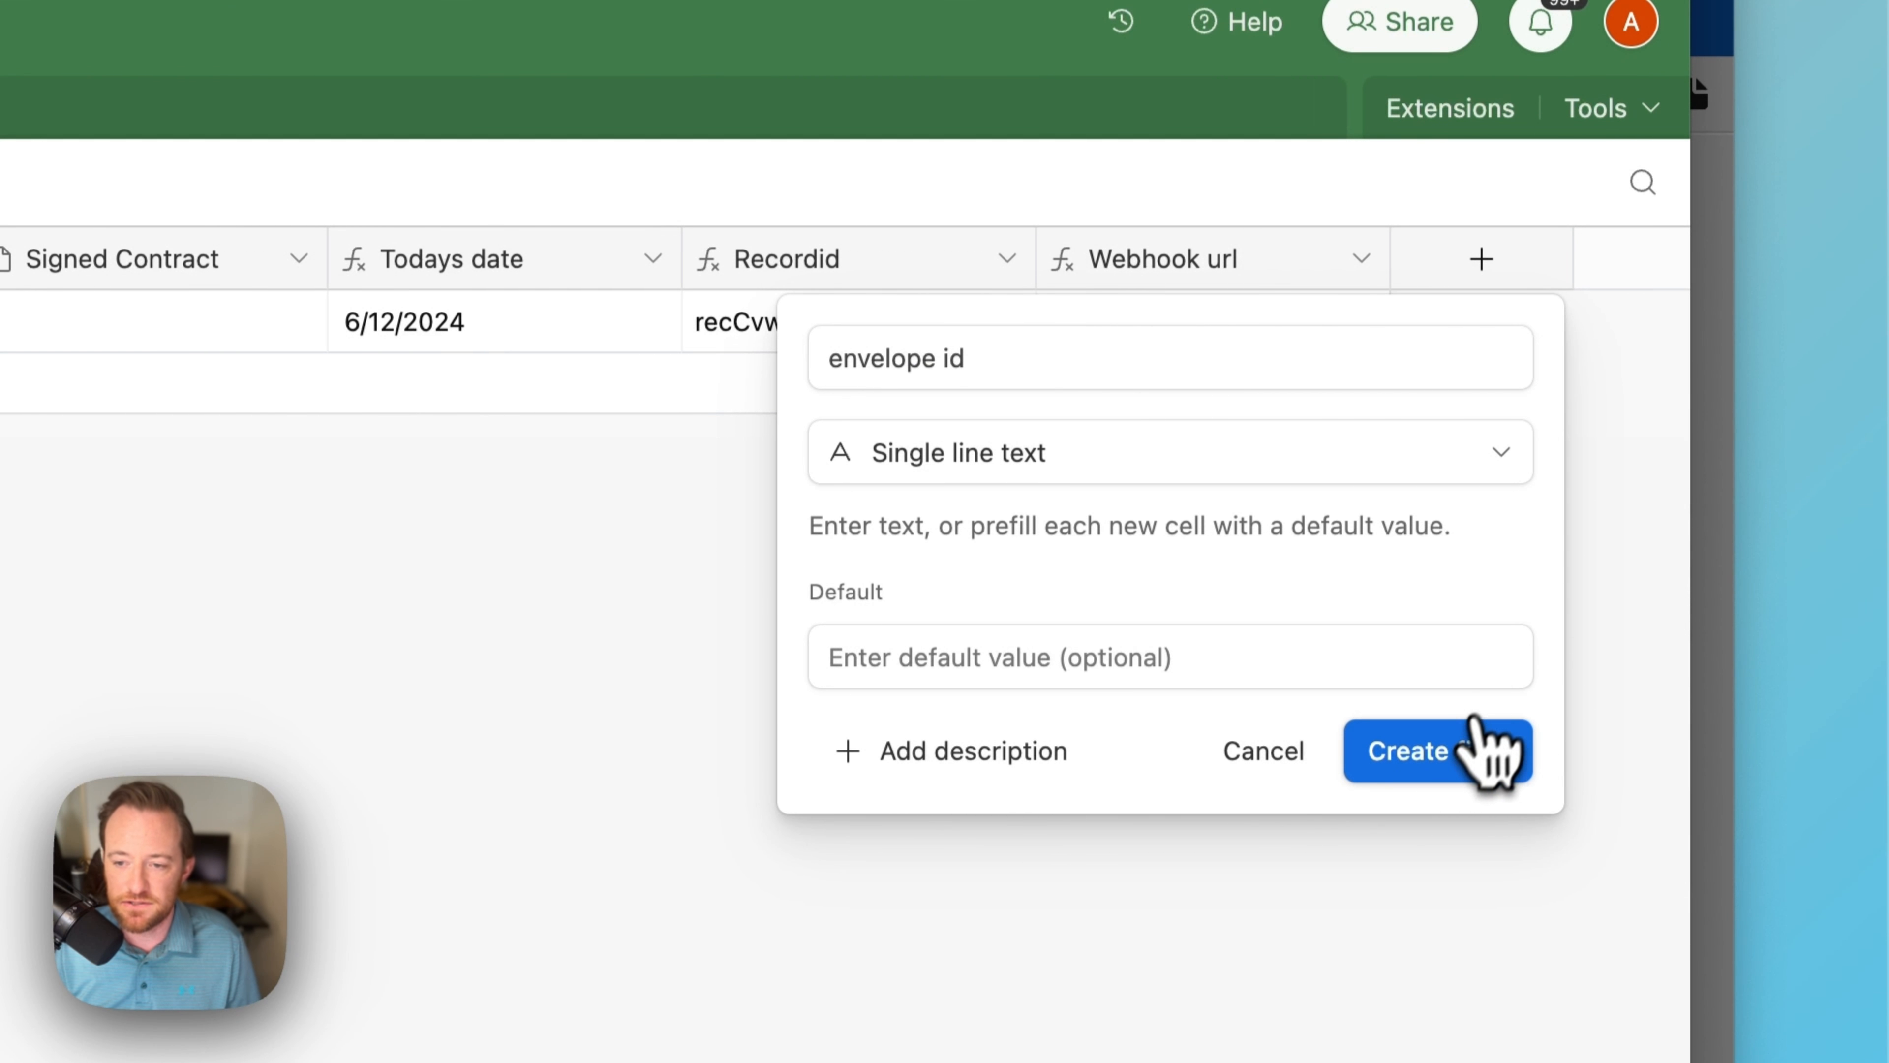
pyautogui.click(1474, 720)
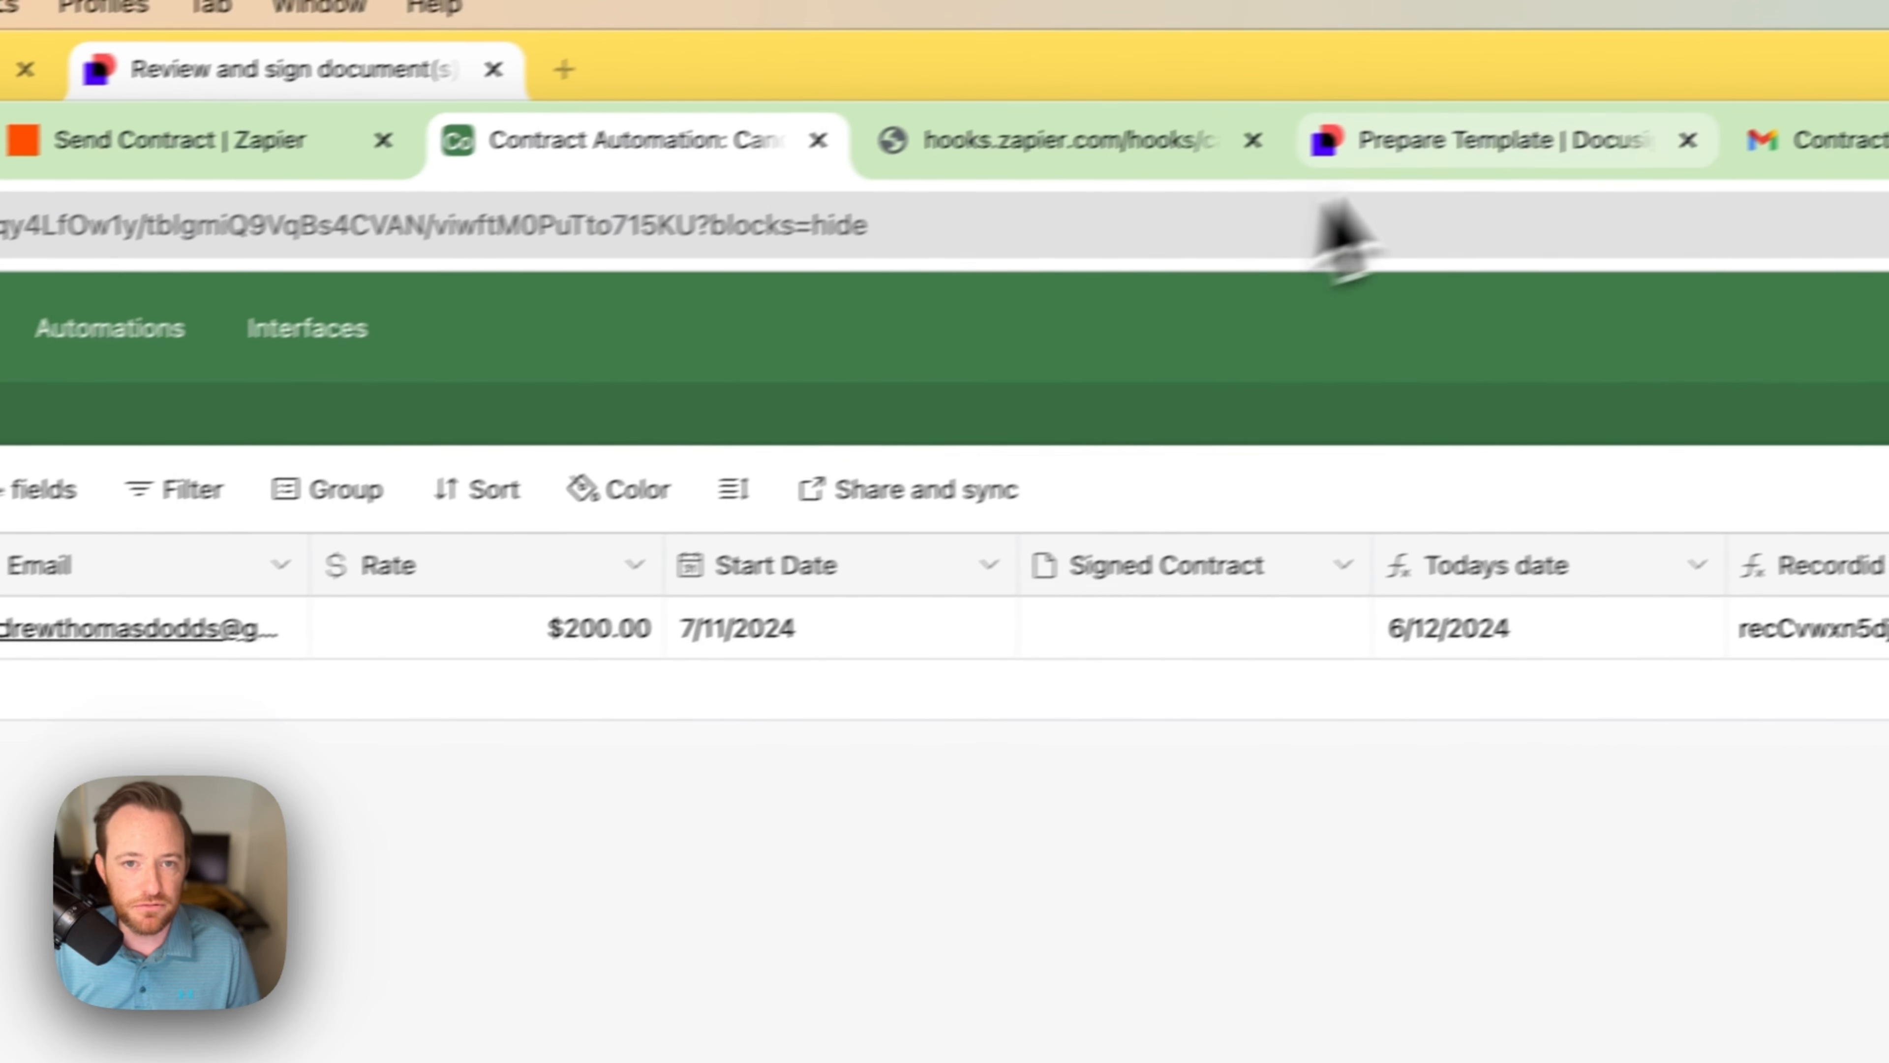
pyautogui.click(1390, 138)
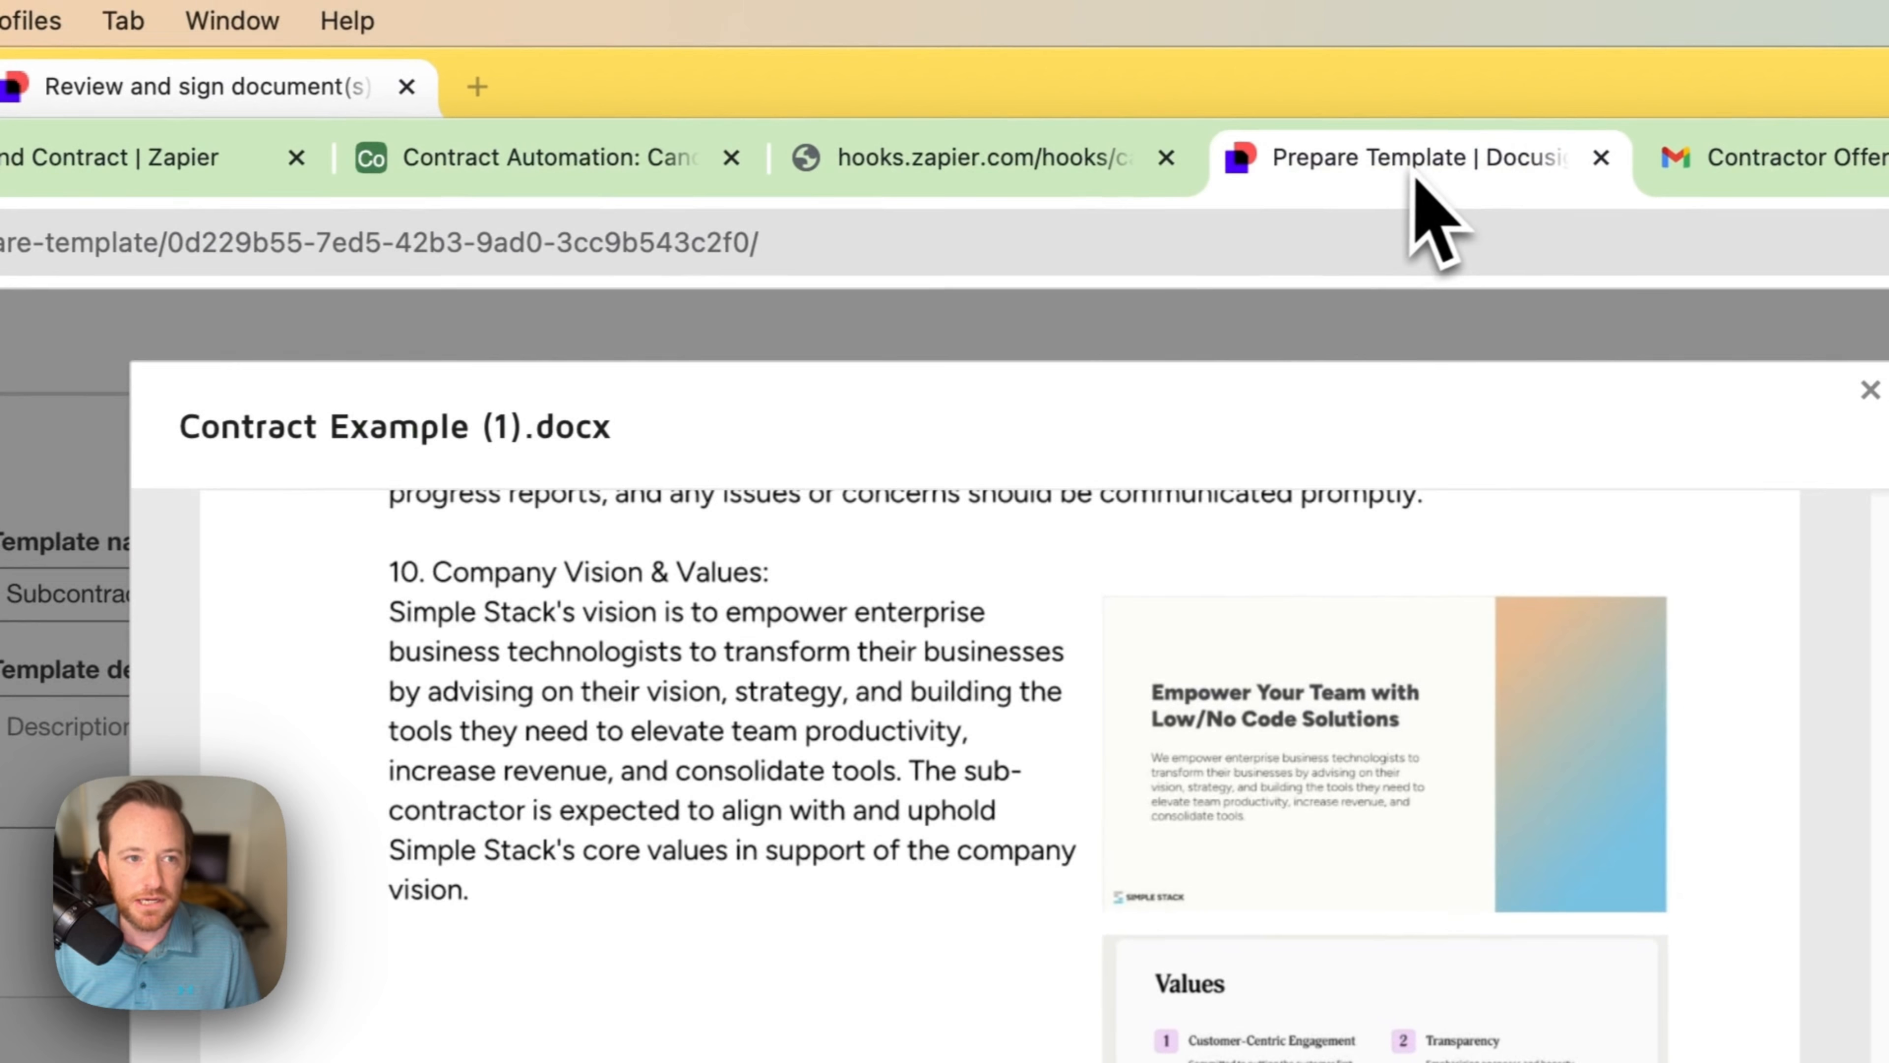
pyautogui.click(253, 157)
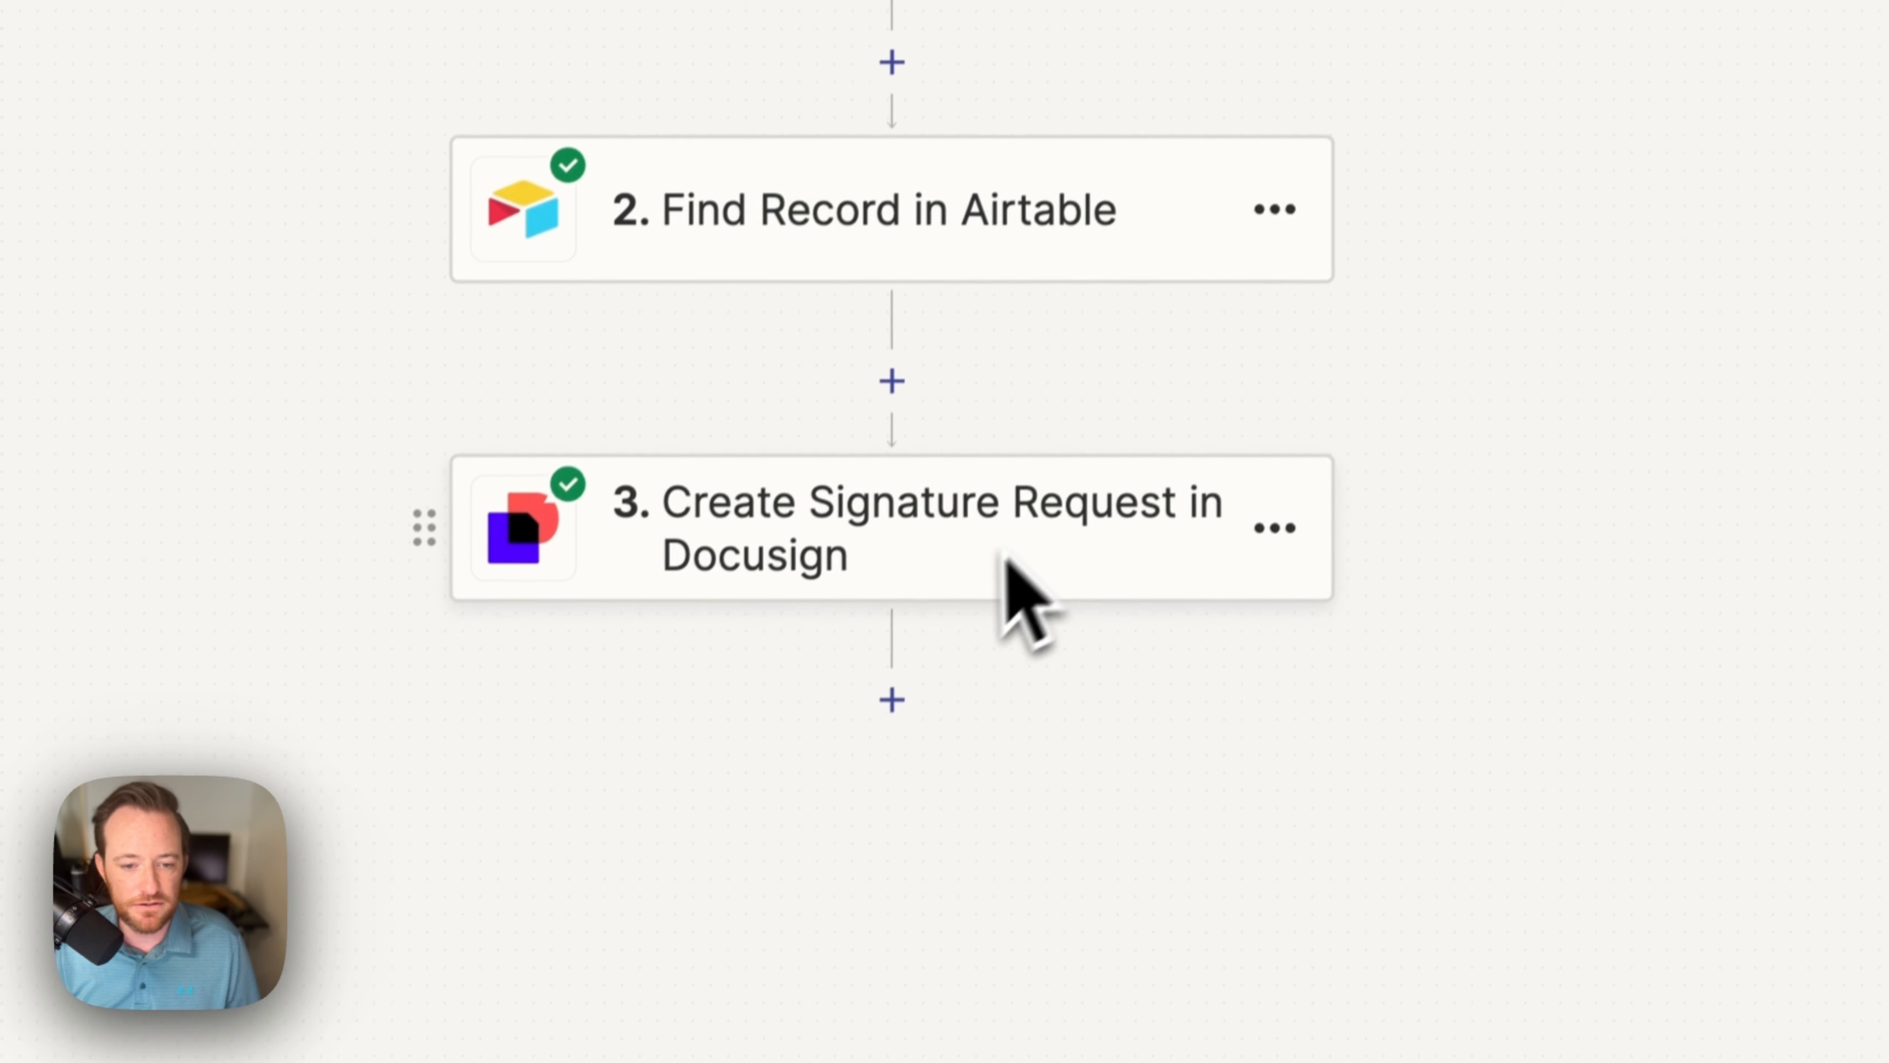
# Step: Add a fourth step using Airtable with the Update Record event
pyautogui.click(892, 699)
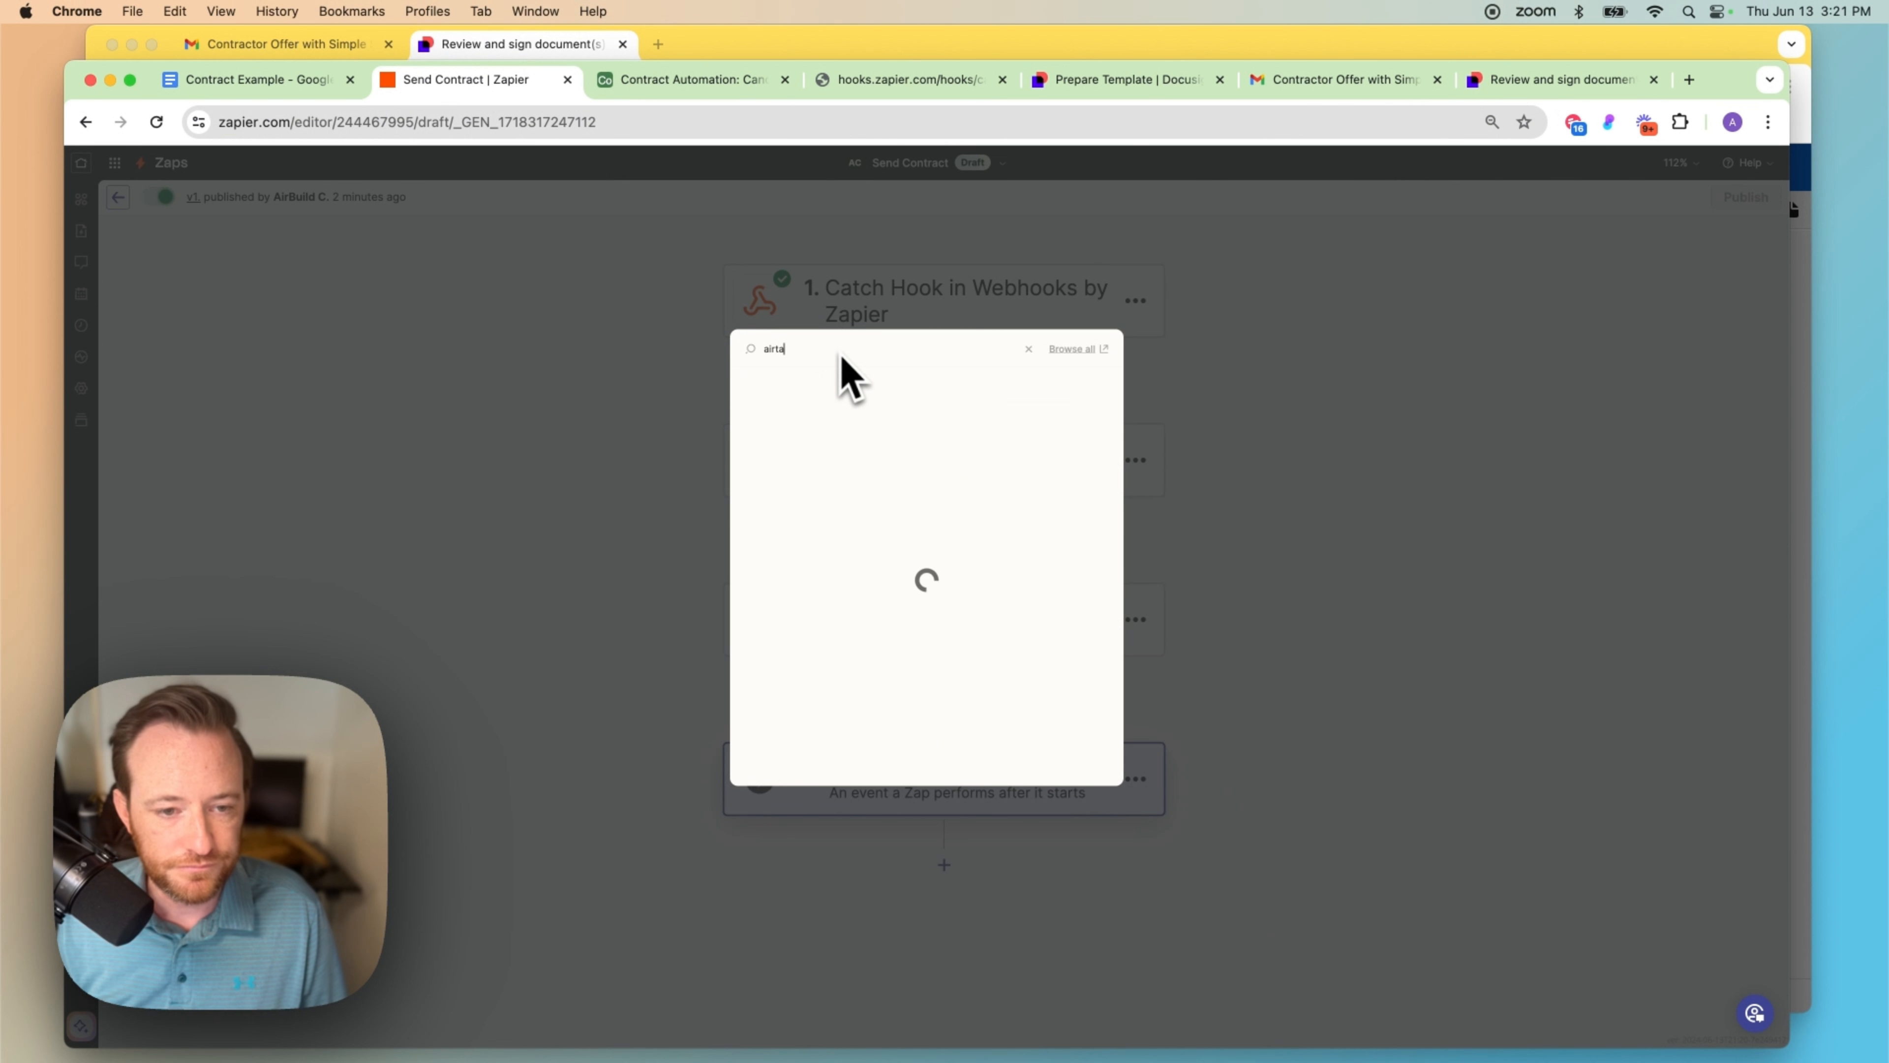
pyautogui.click(786, 388)
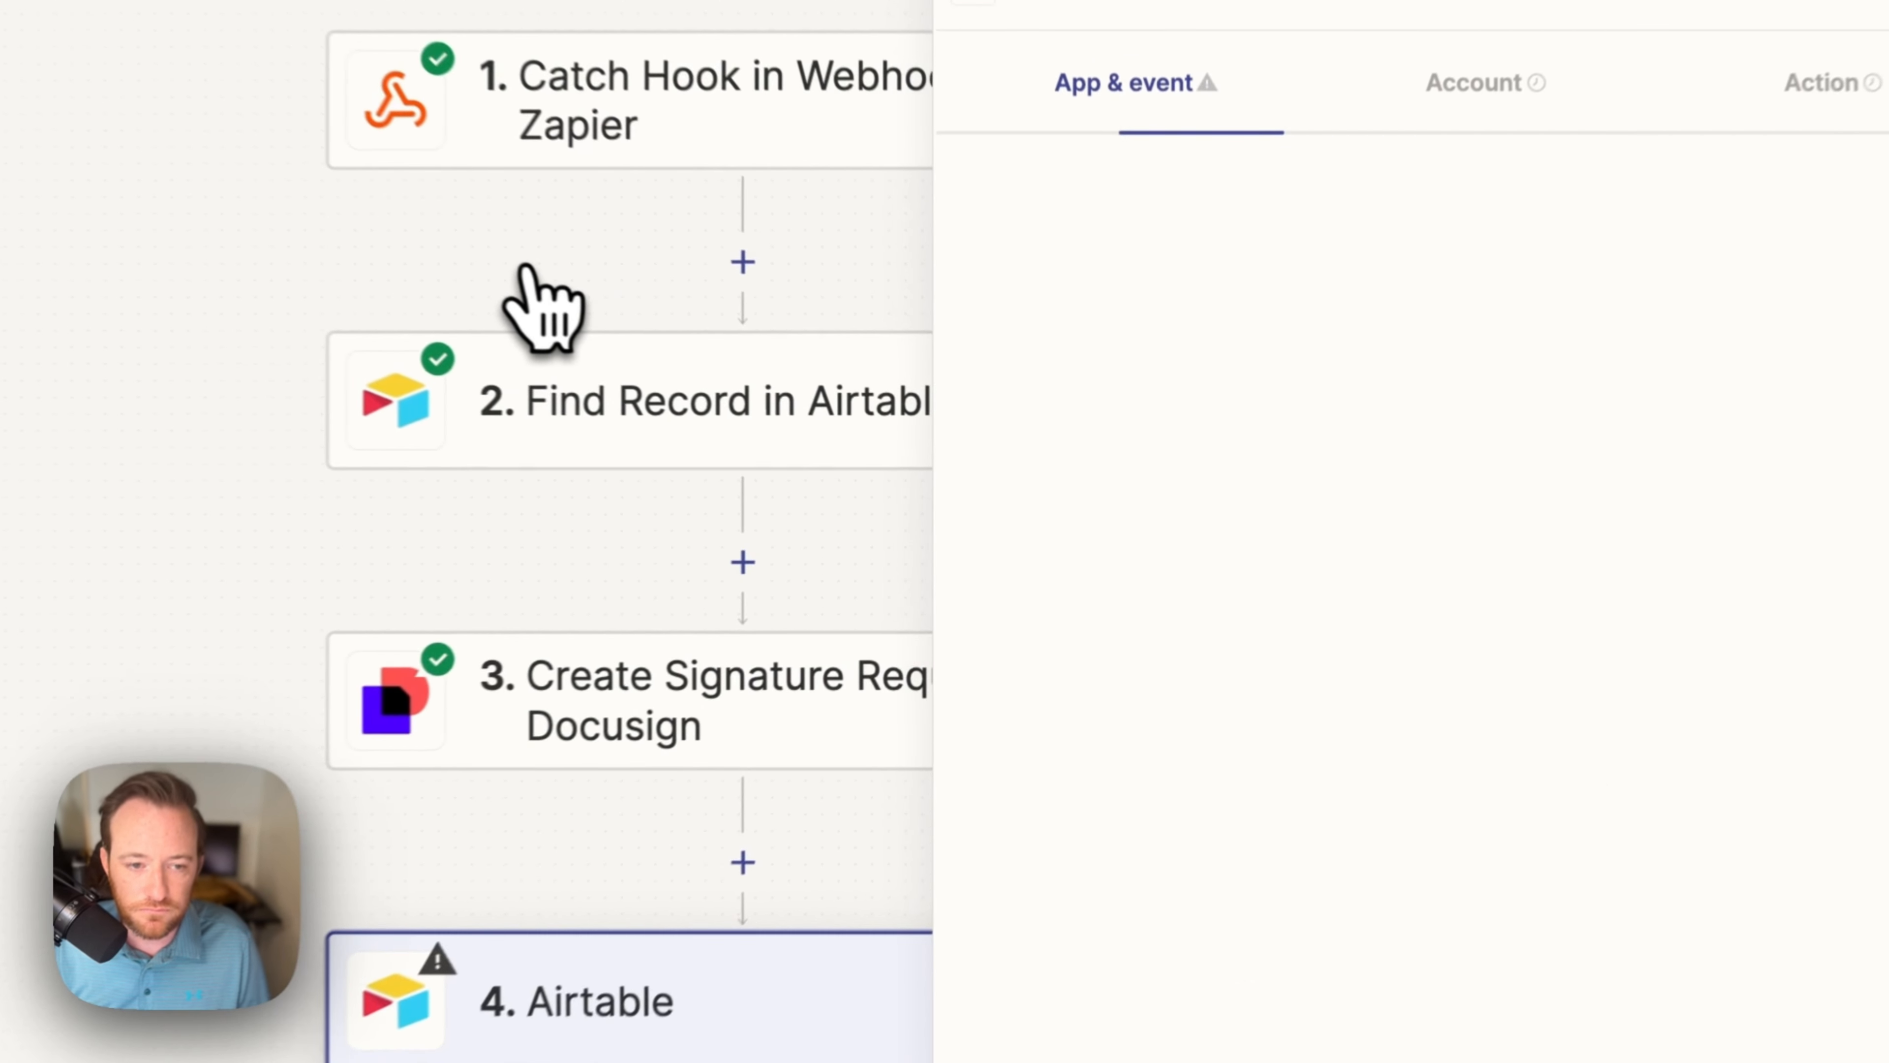
pyautogui.click(978, 388)
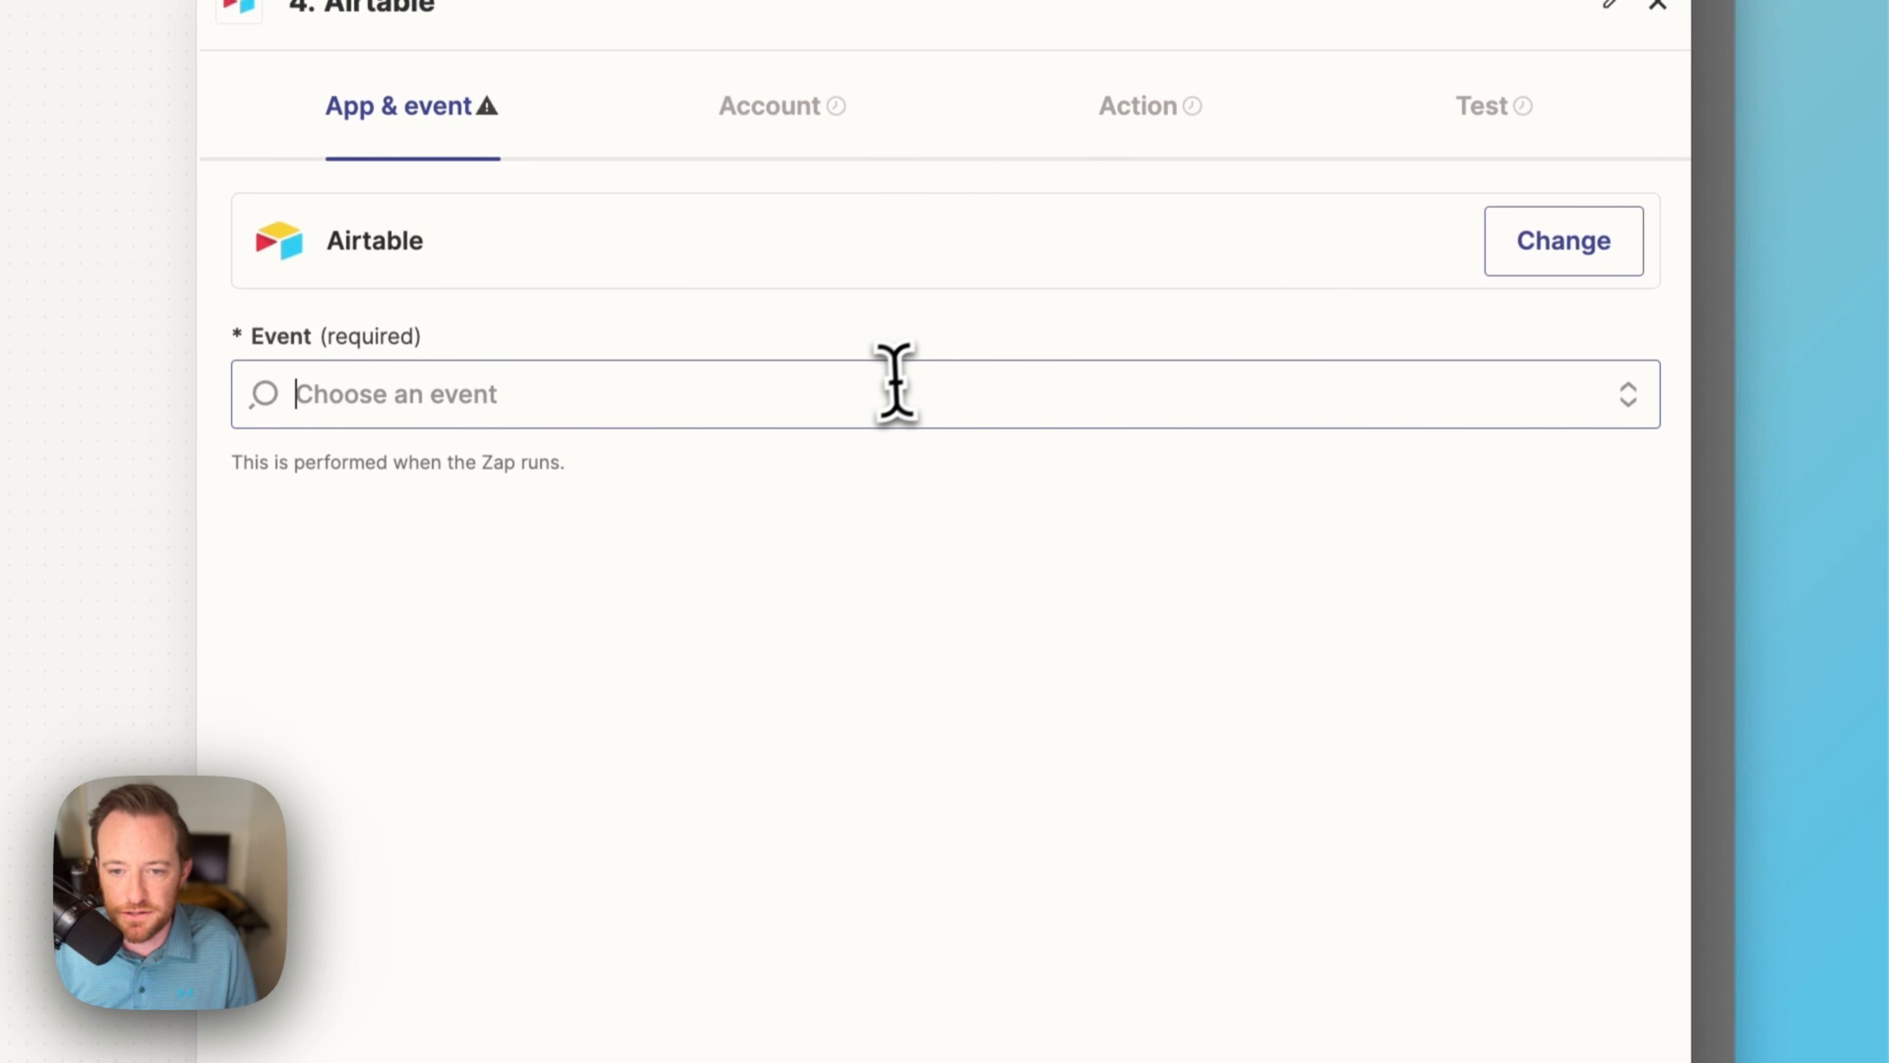
pyautogui.write('upd')
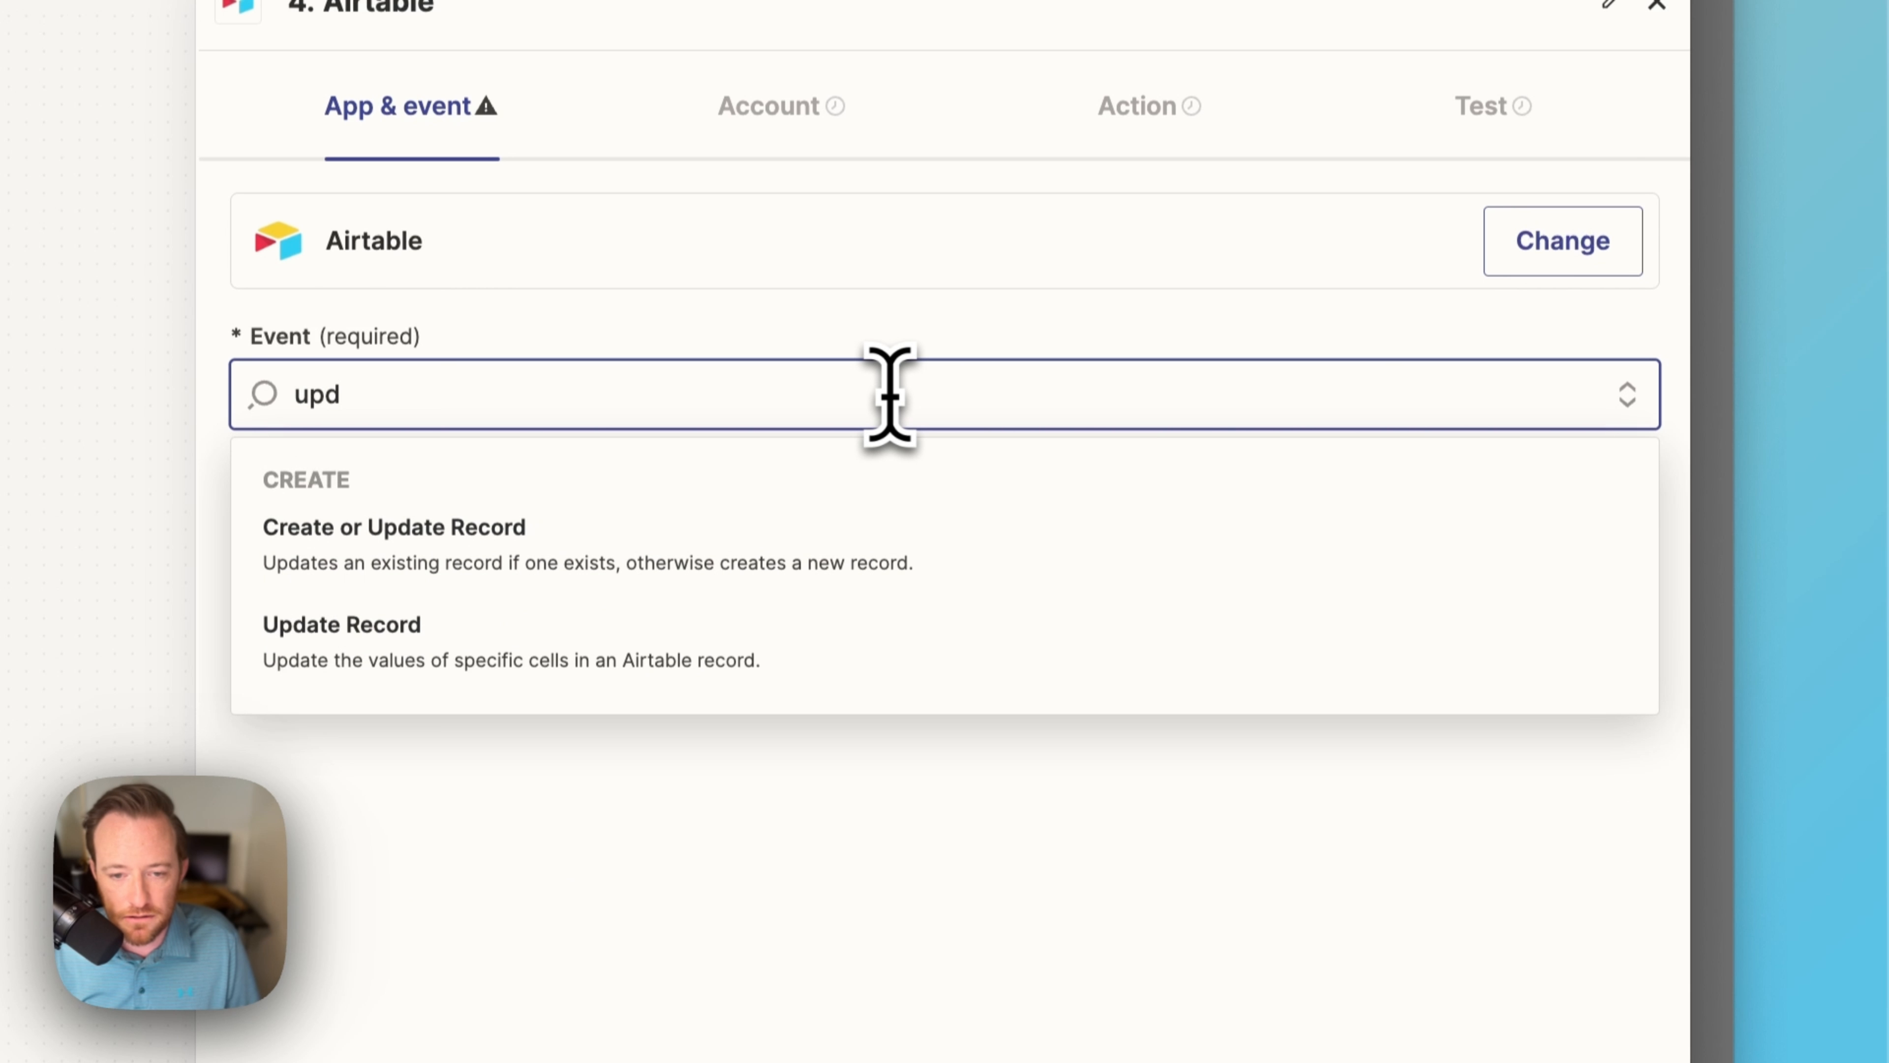
pyautogui.click(828, 628)
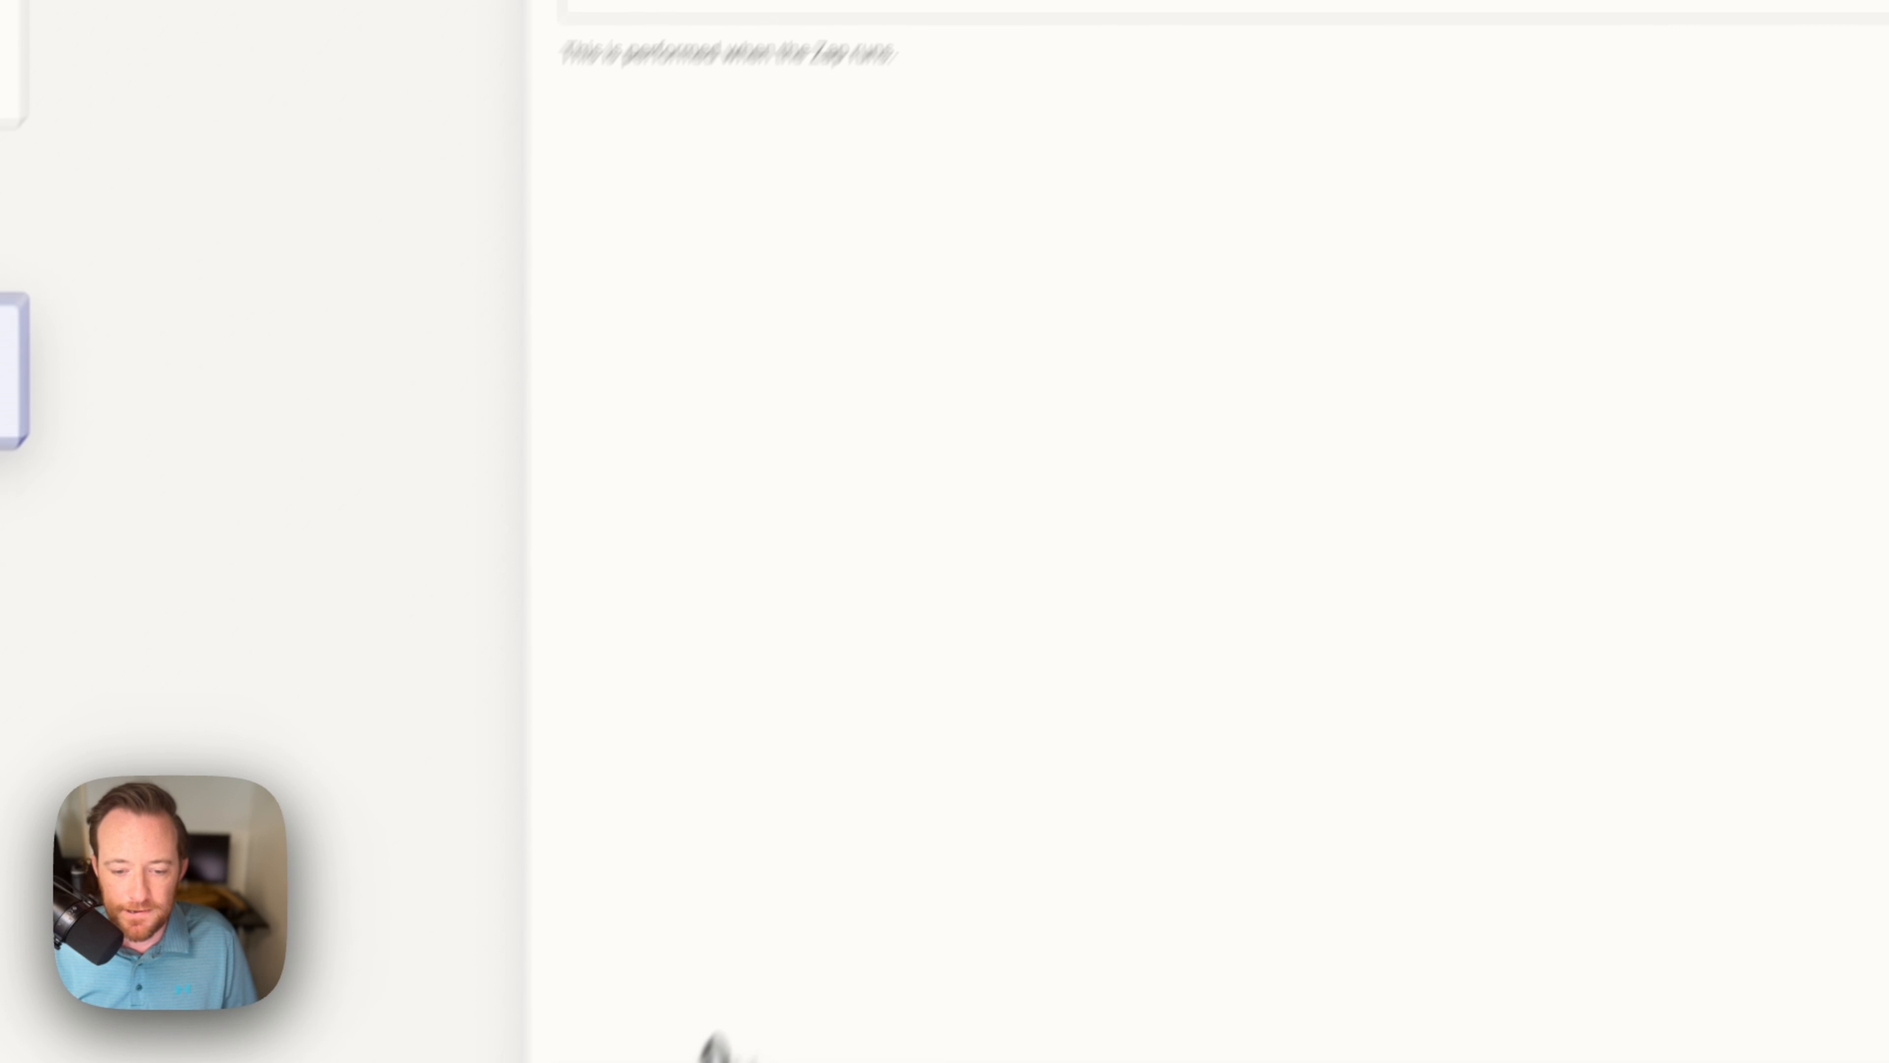
pyautogui.click(833, 993)
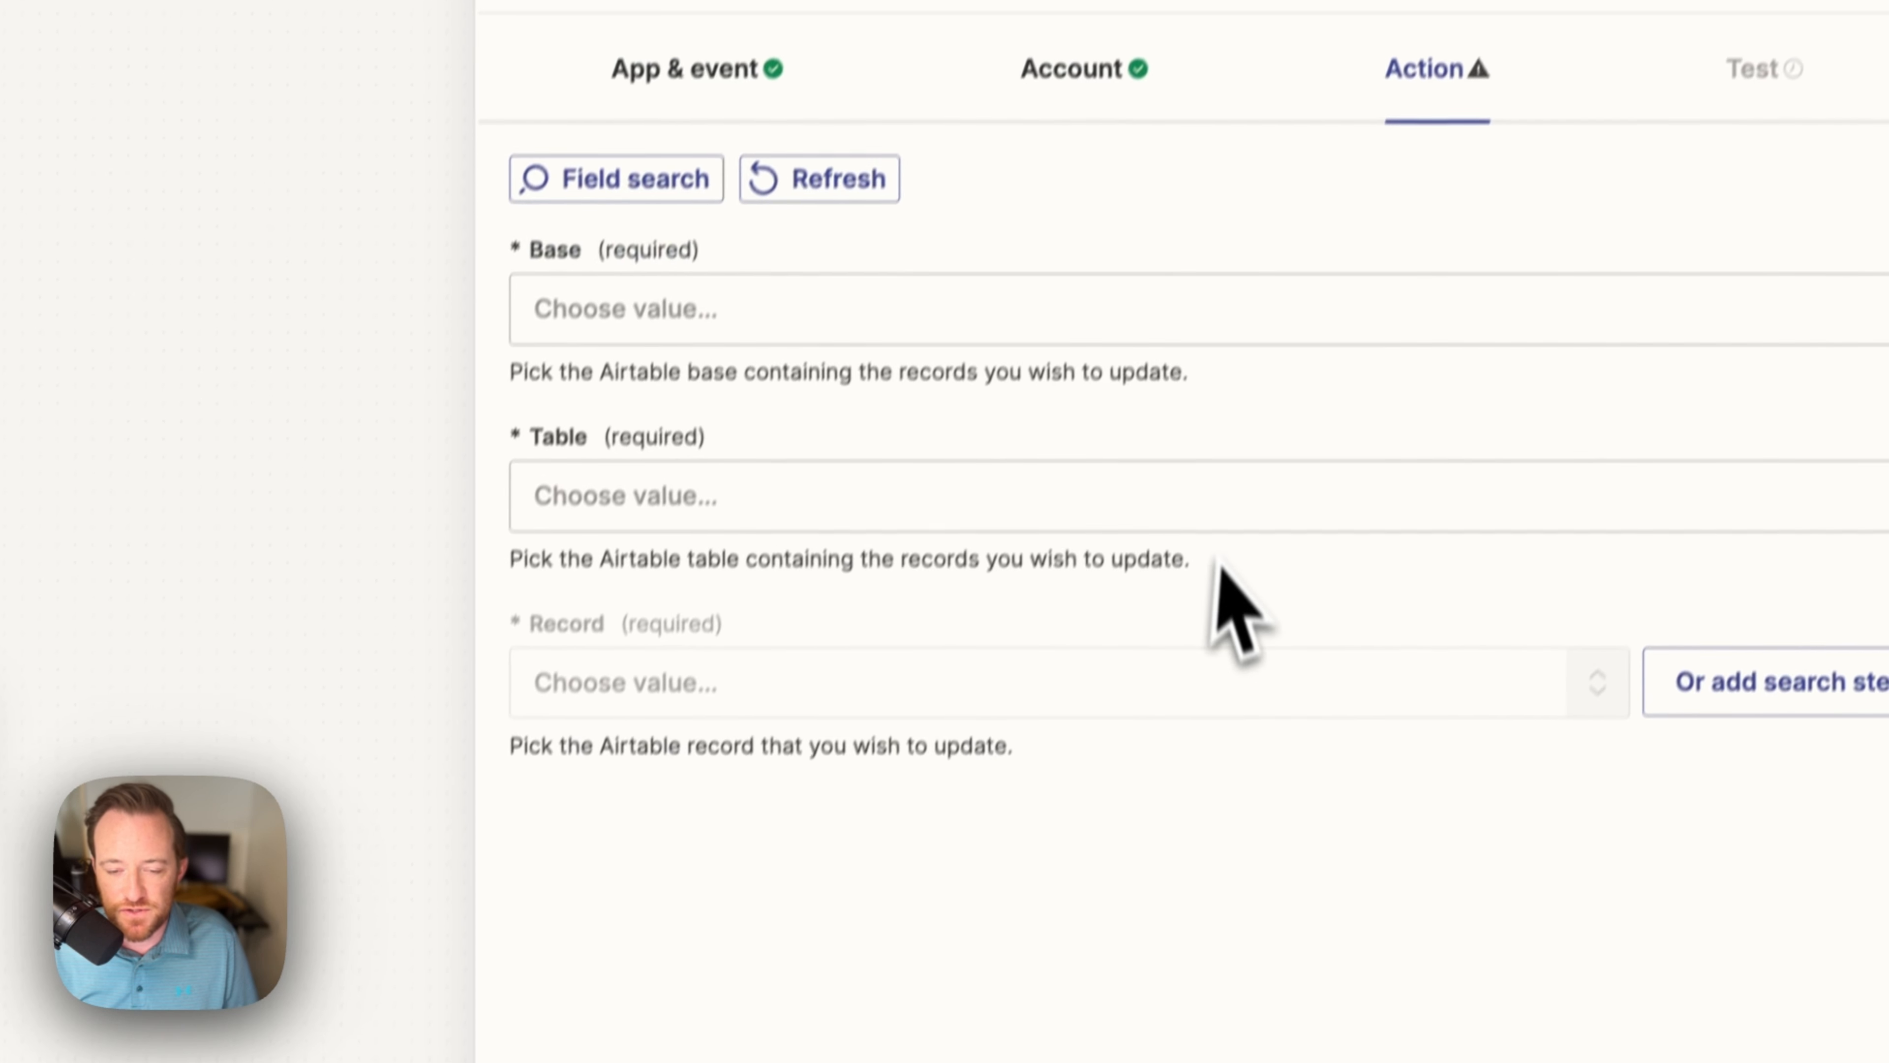
# Step: Select Contract Automation as the step's Airtable base
pyautogui.click(774, 361)
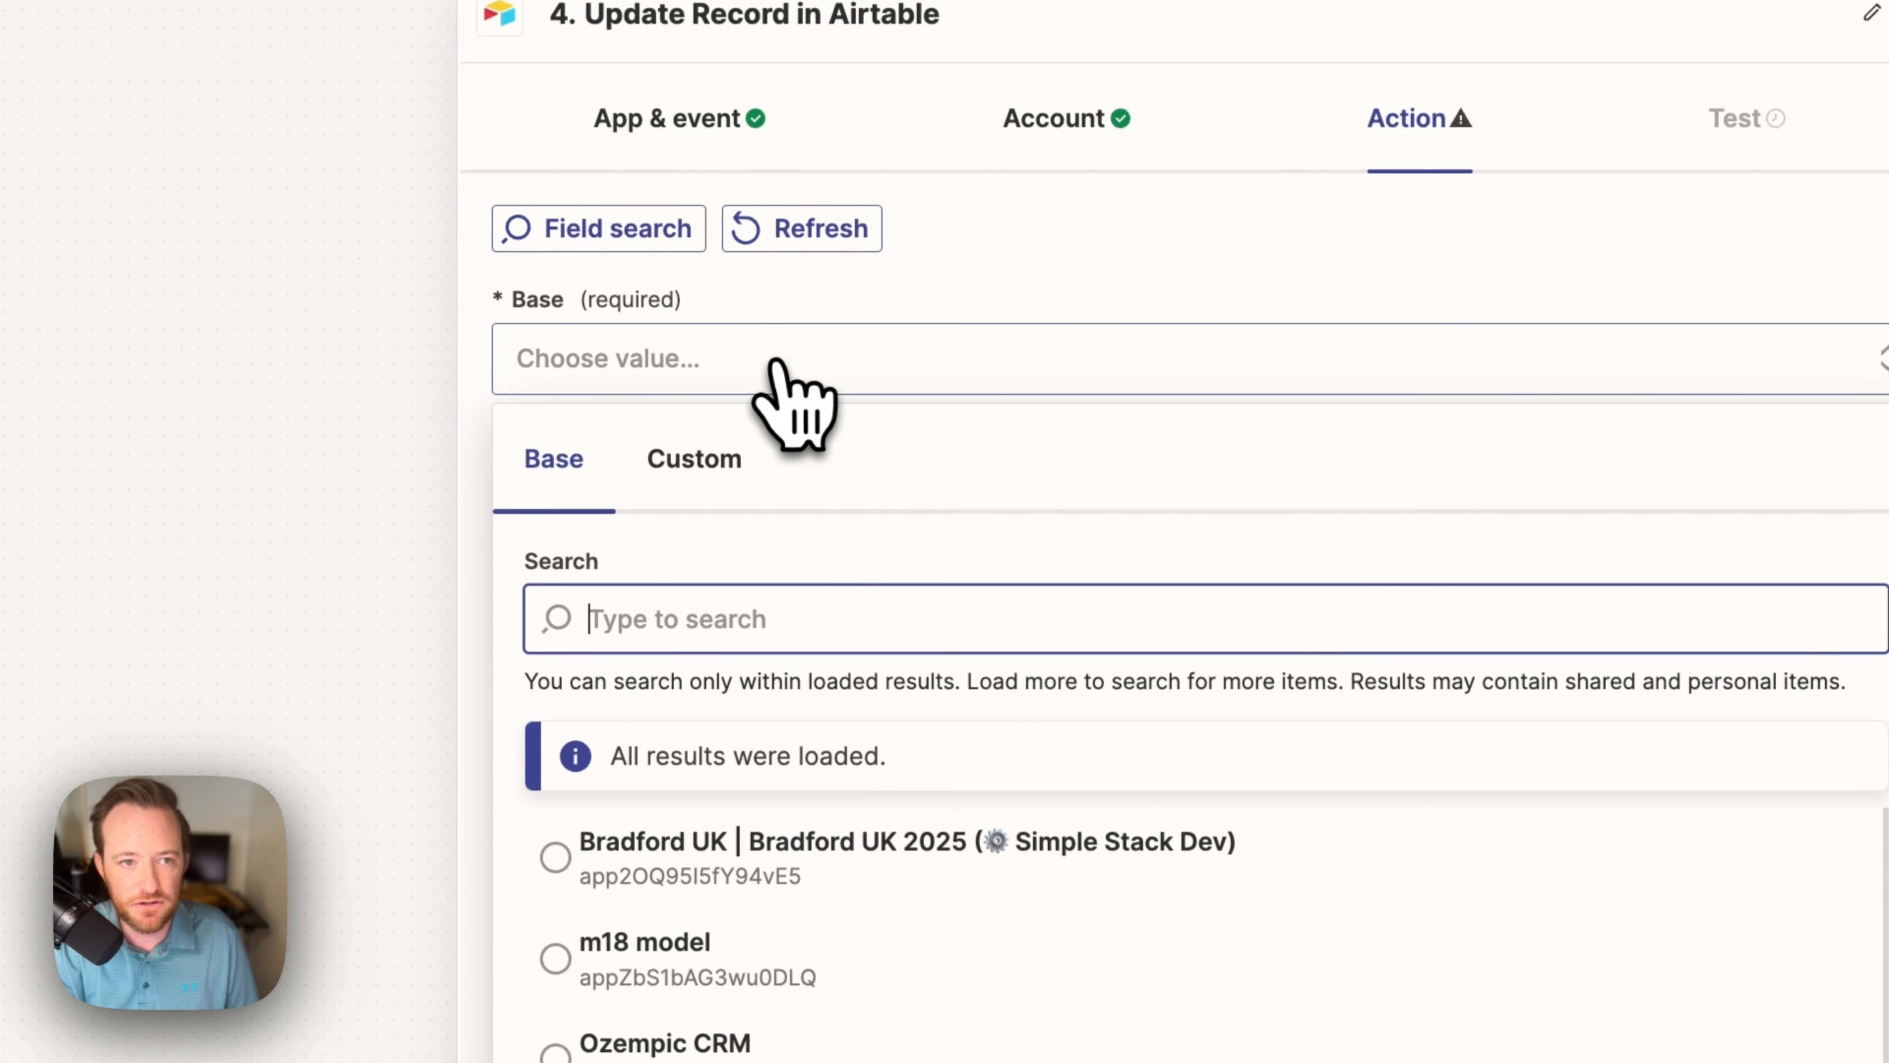
pyautogui.write('contract aut')
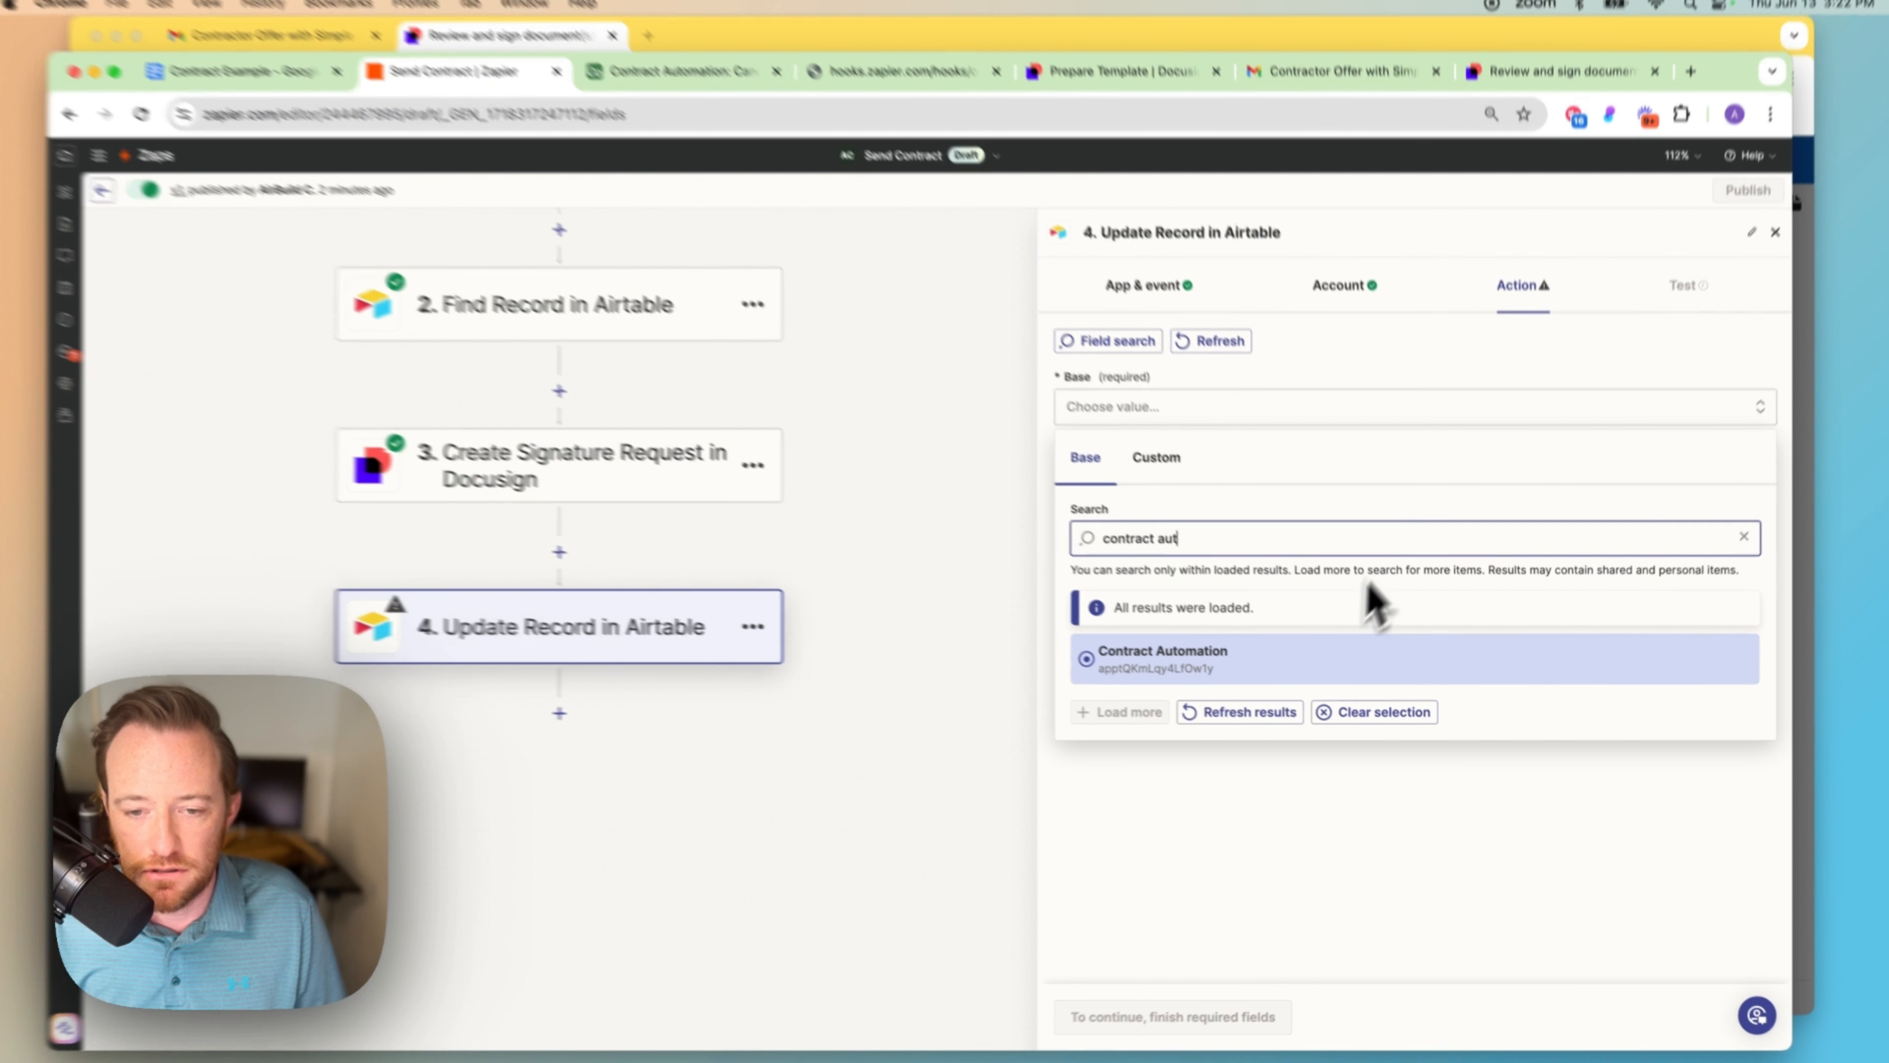
pyautogui.click(1369, 659)
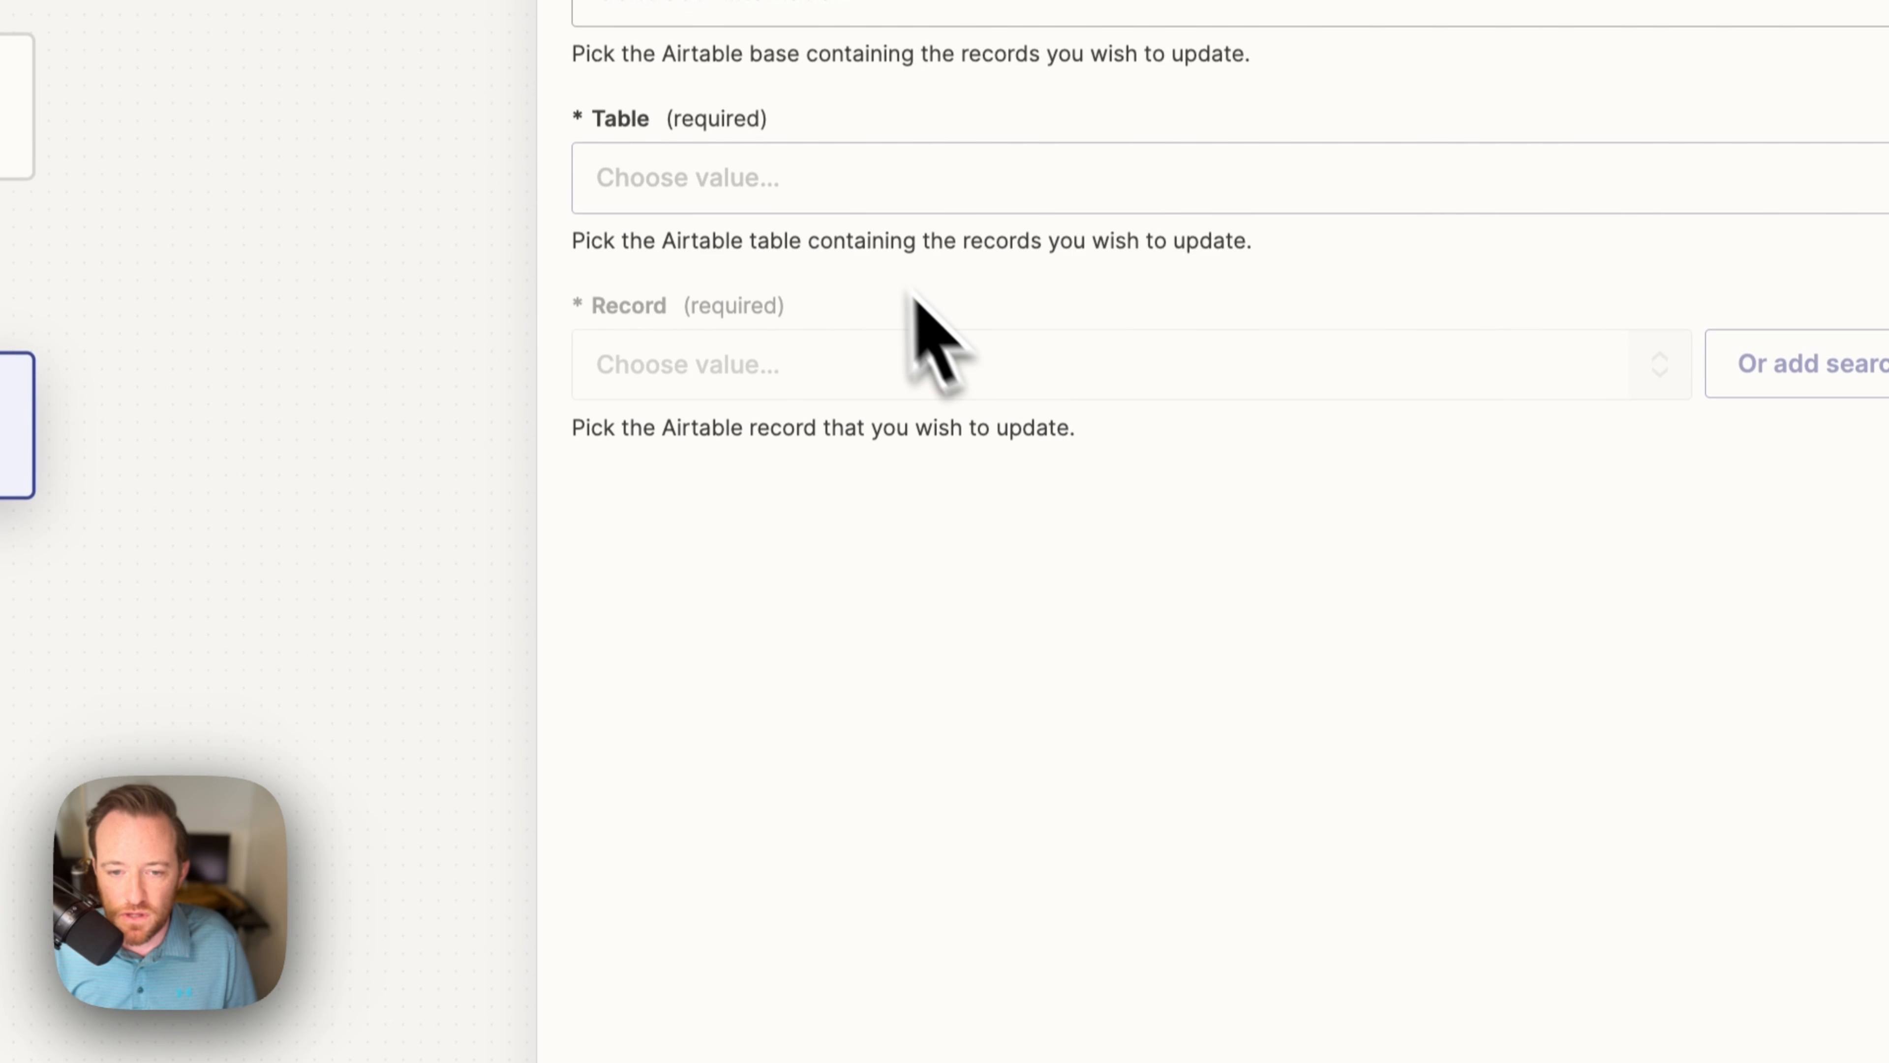
# Step: Choose the Candidate table and pick the loaded record to update
pyautogui.click(911, 200)
pyautogui.click(839, 707)
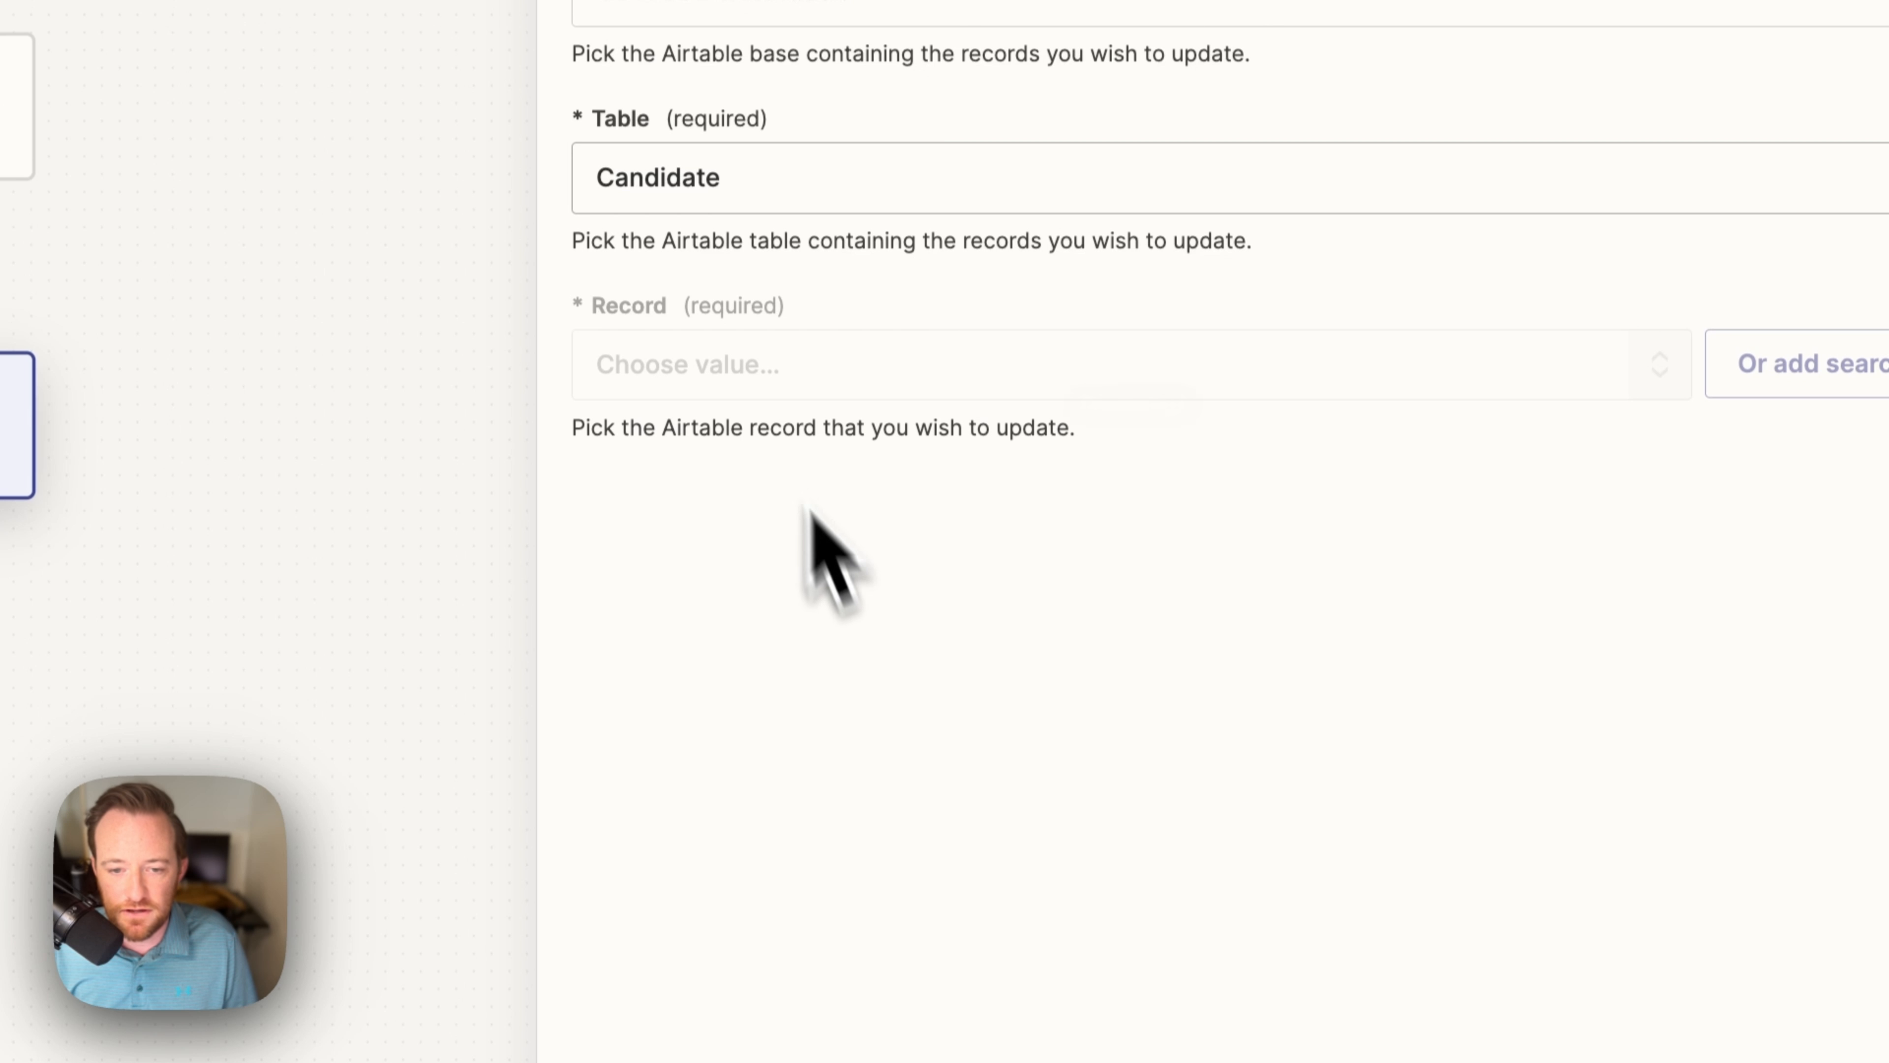
pyautogui.click(1249, 376)
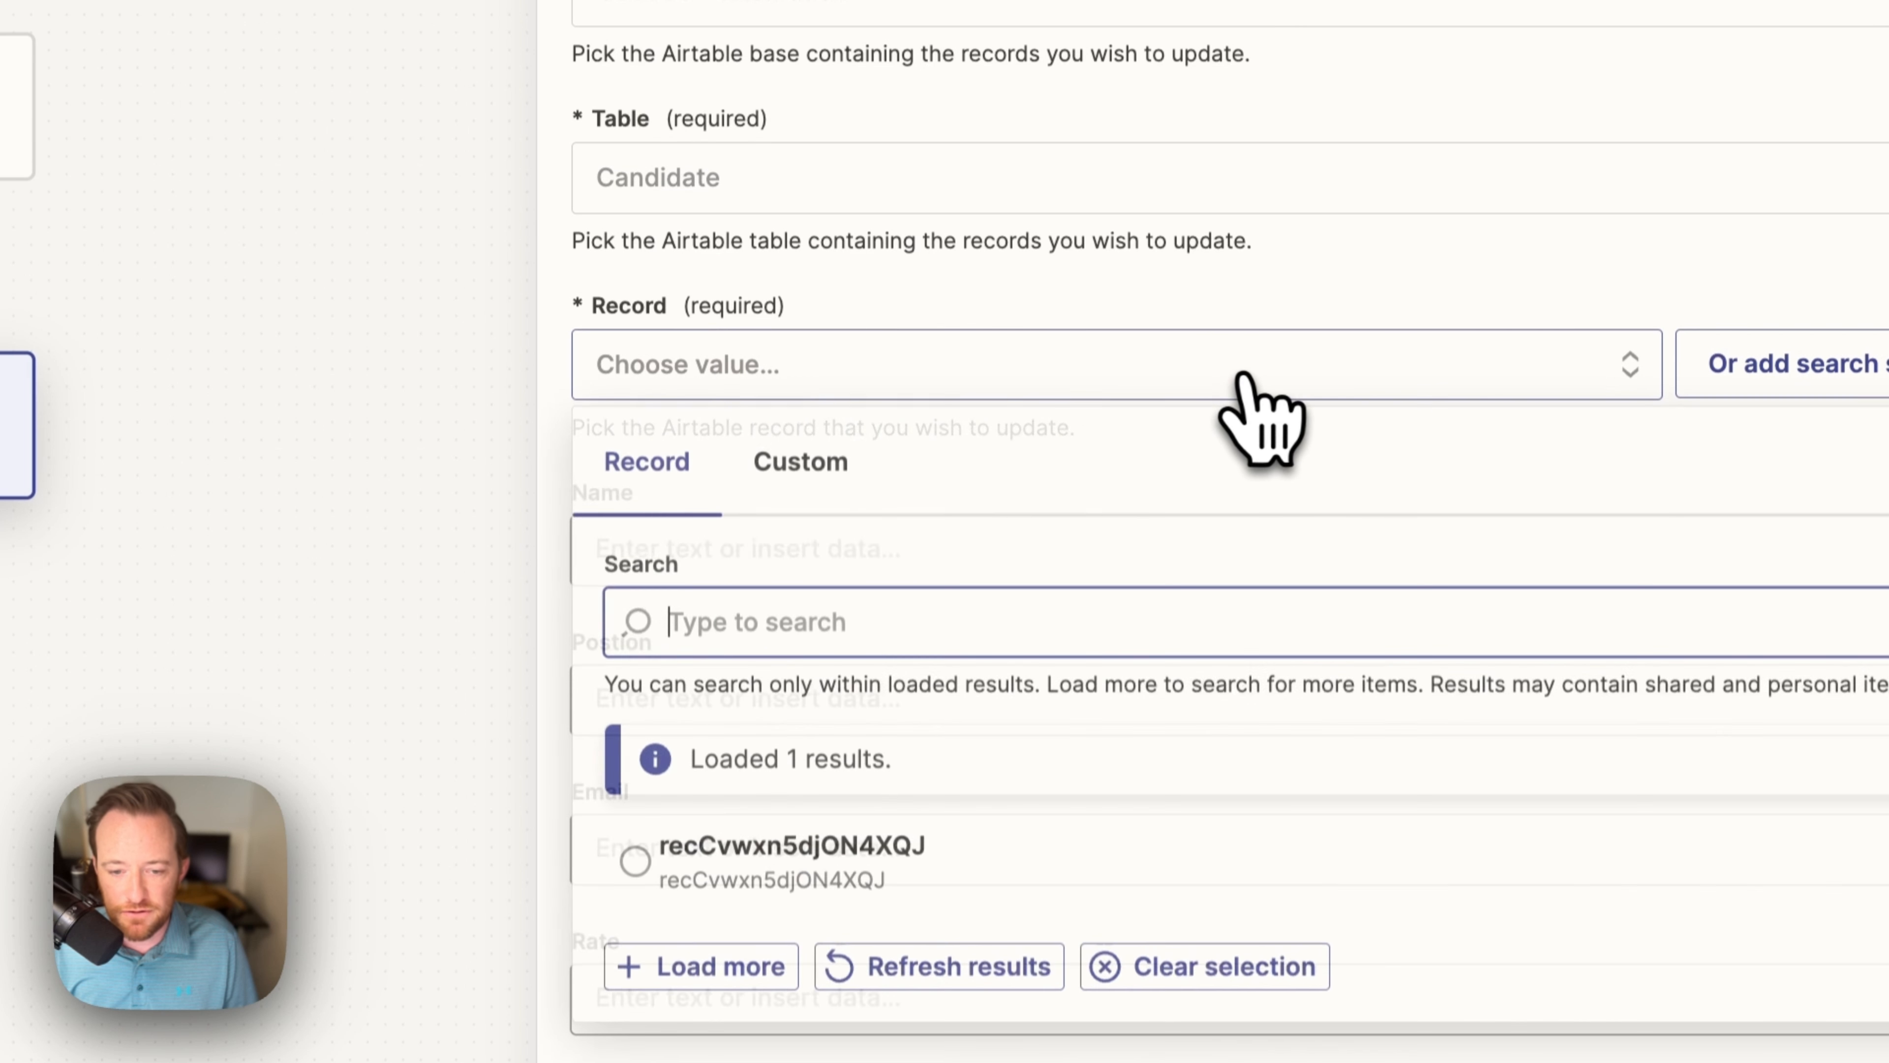
pyautogui.click(934, 826)
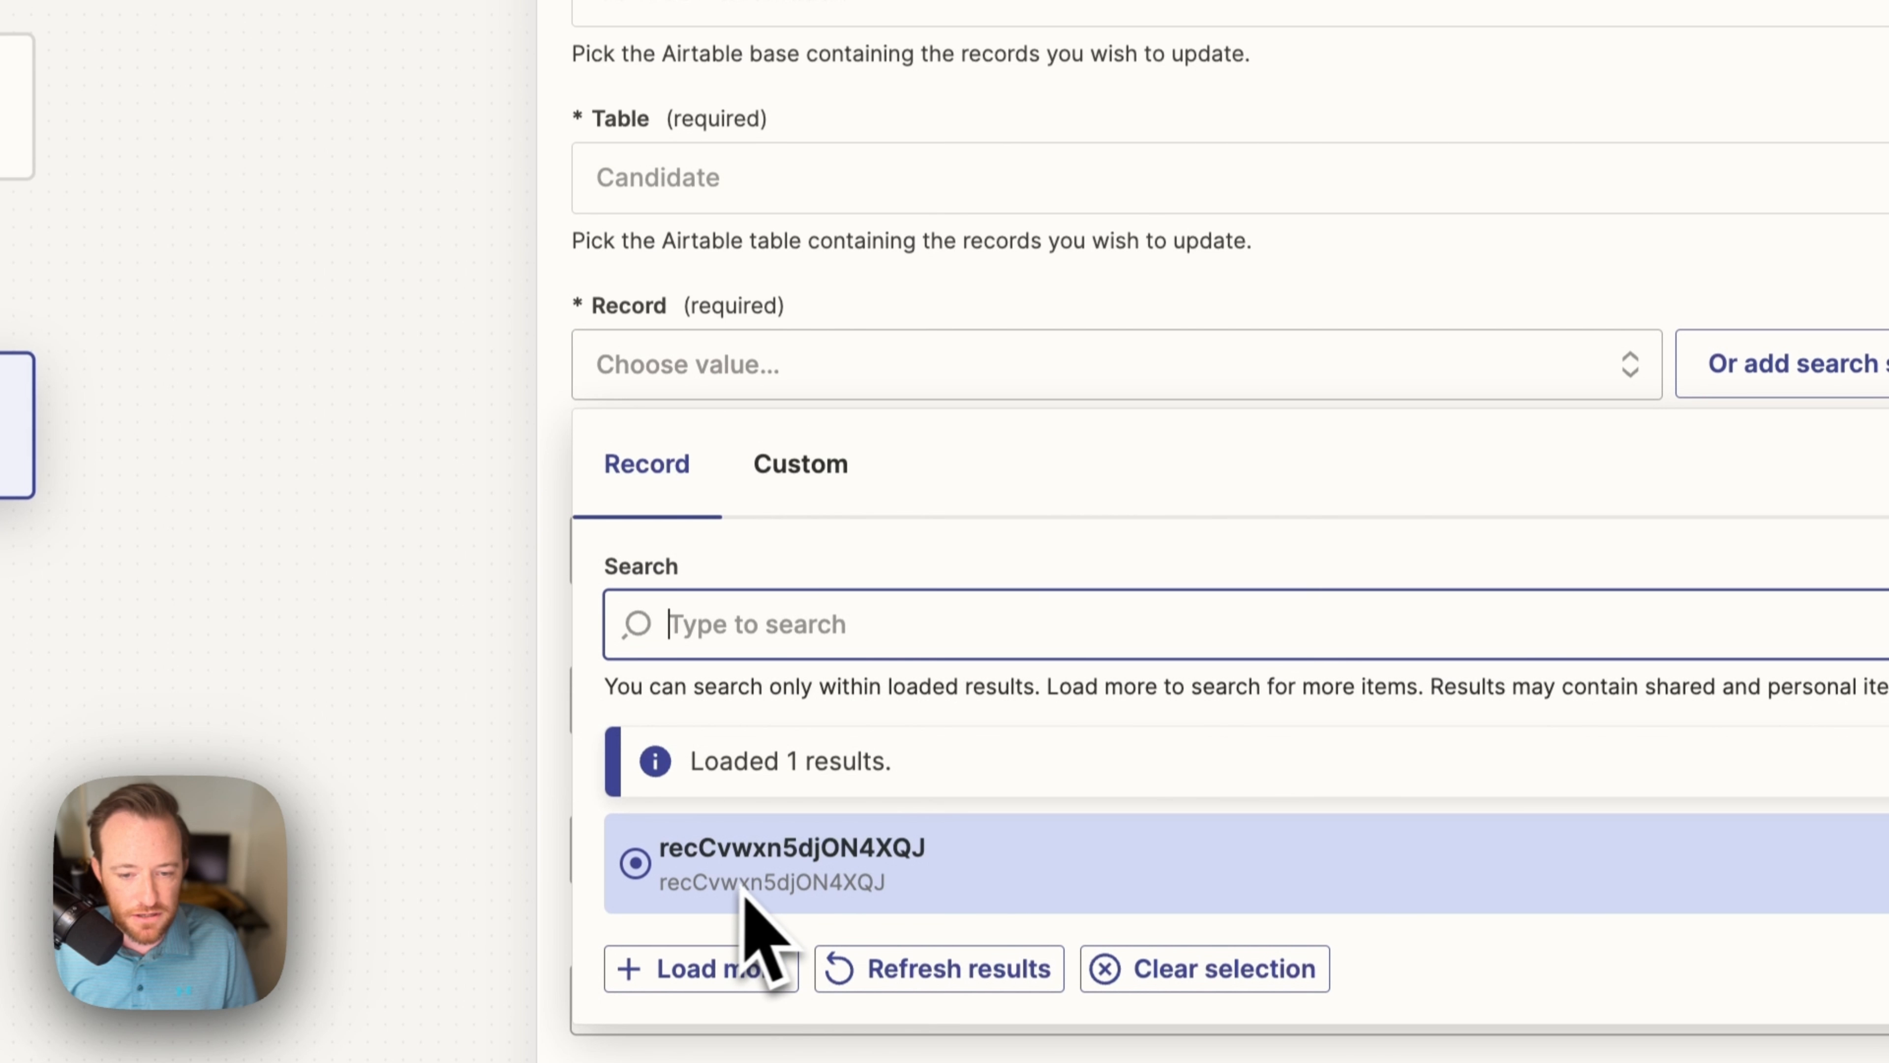
pyautogui.scroll(-5, 751, 892)
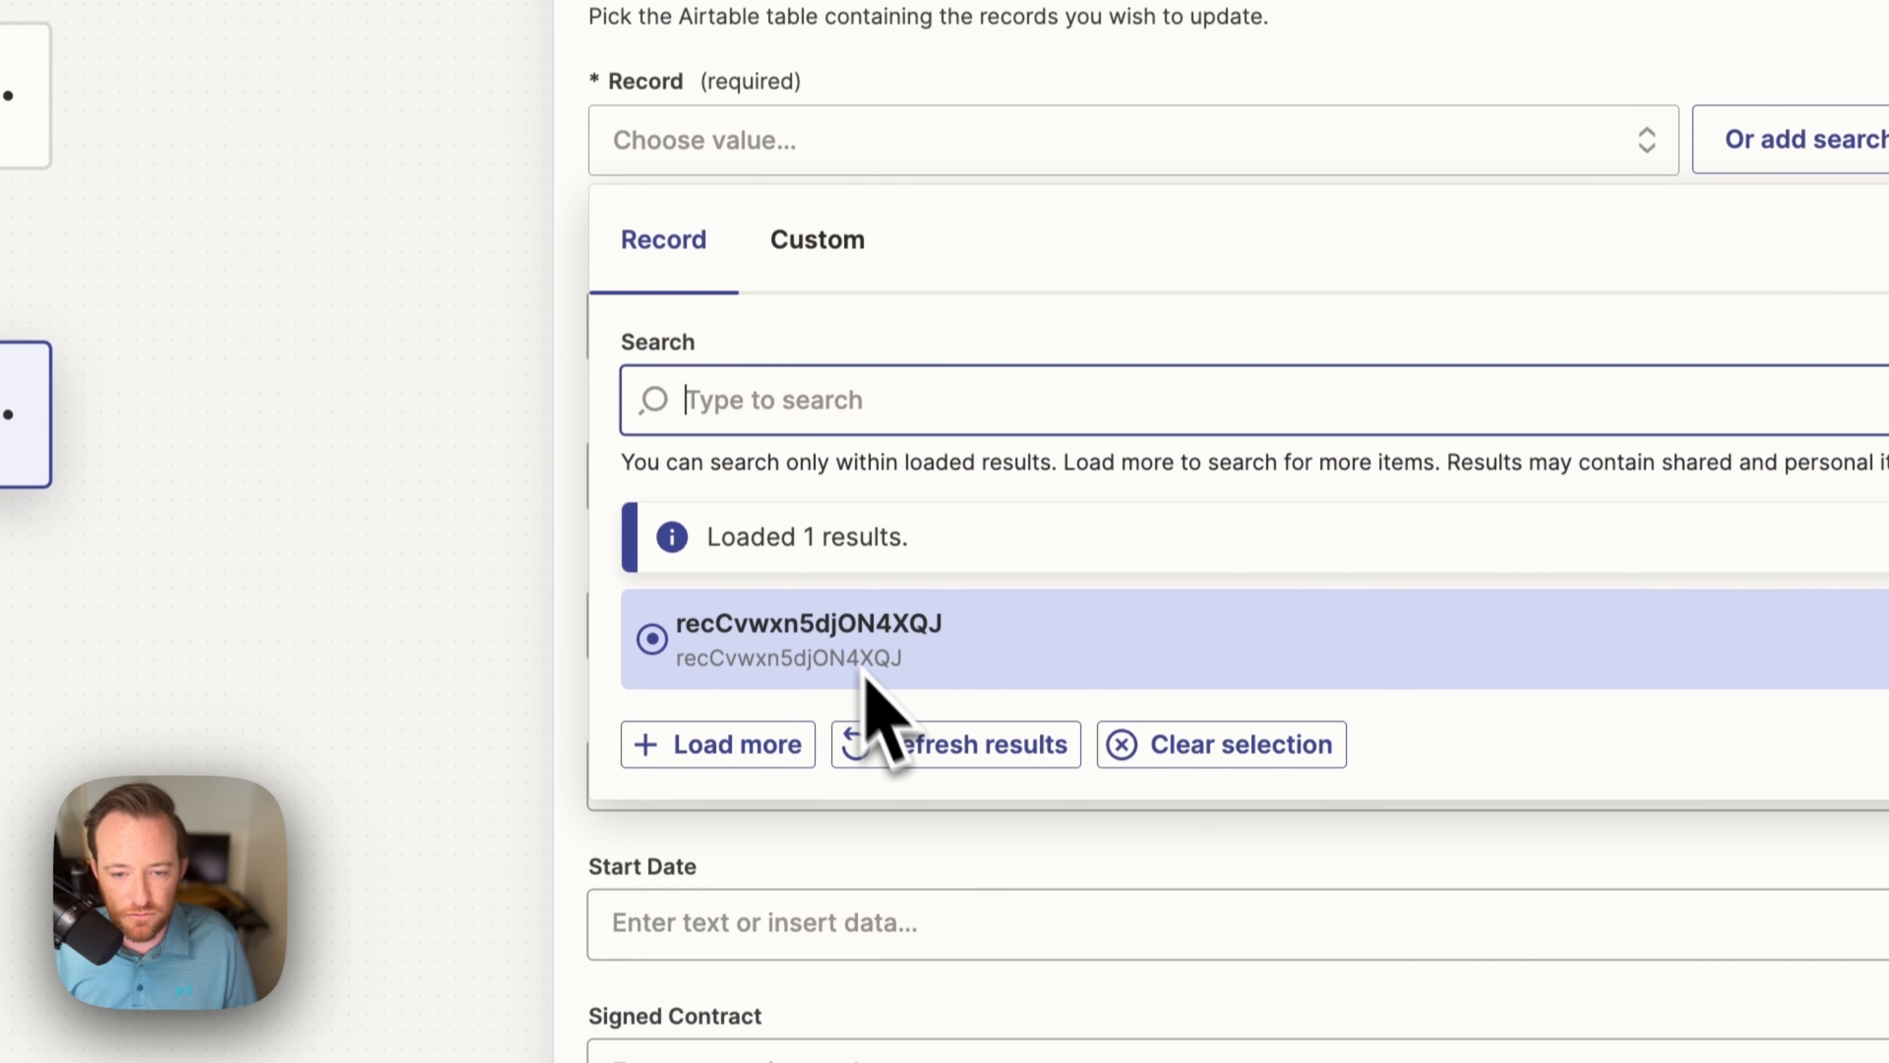
# Step: Map Record to the webhook's Querystring Recordid and envelope id to DocuSign's Envelope ID
pyautogui.click(856, 257)
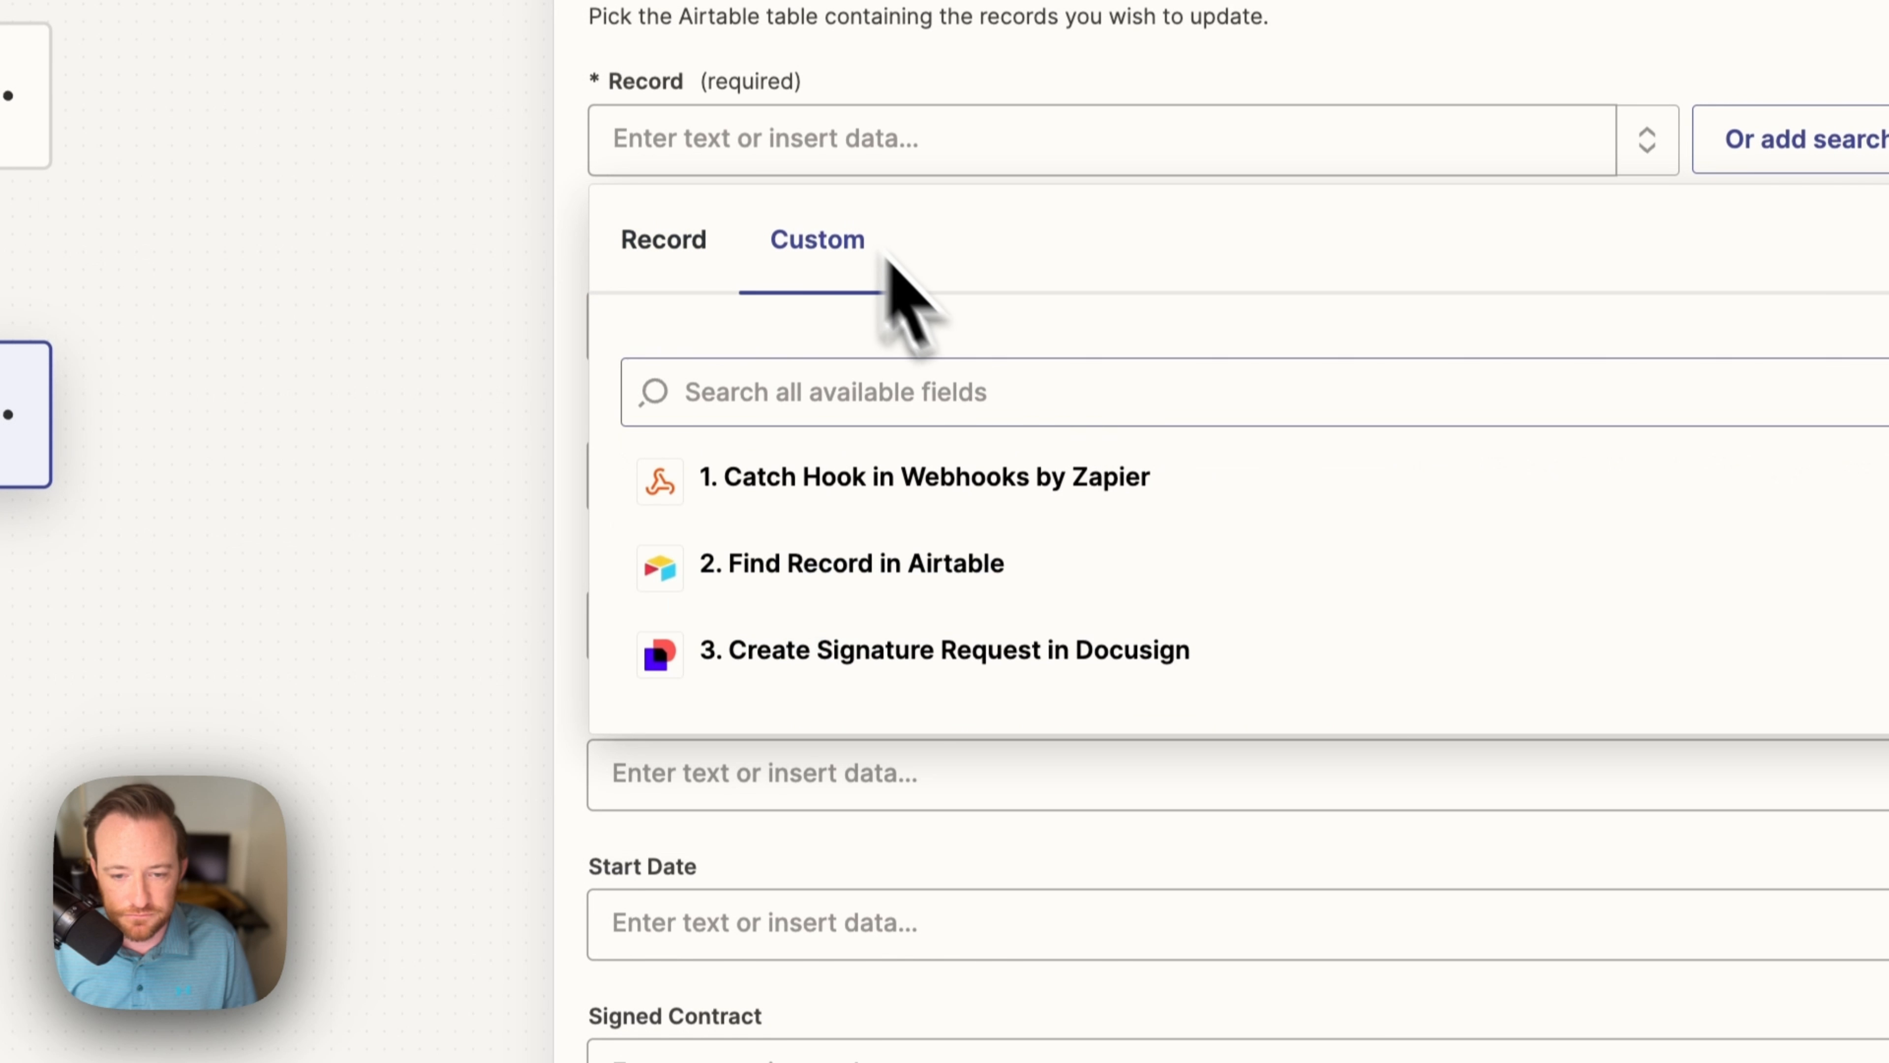
pyautogui.click(802, 482)
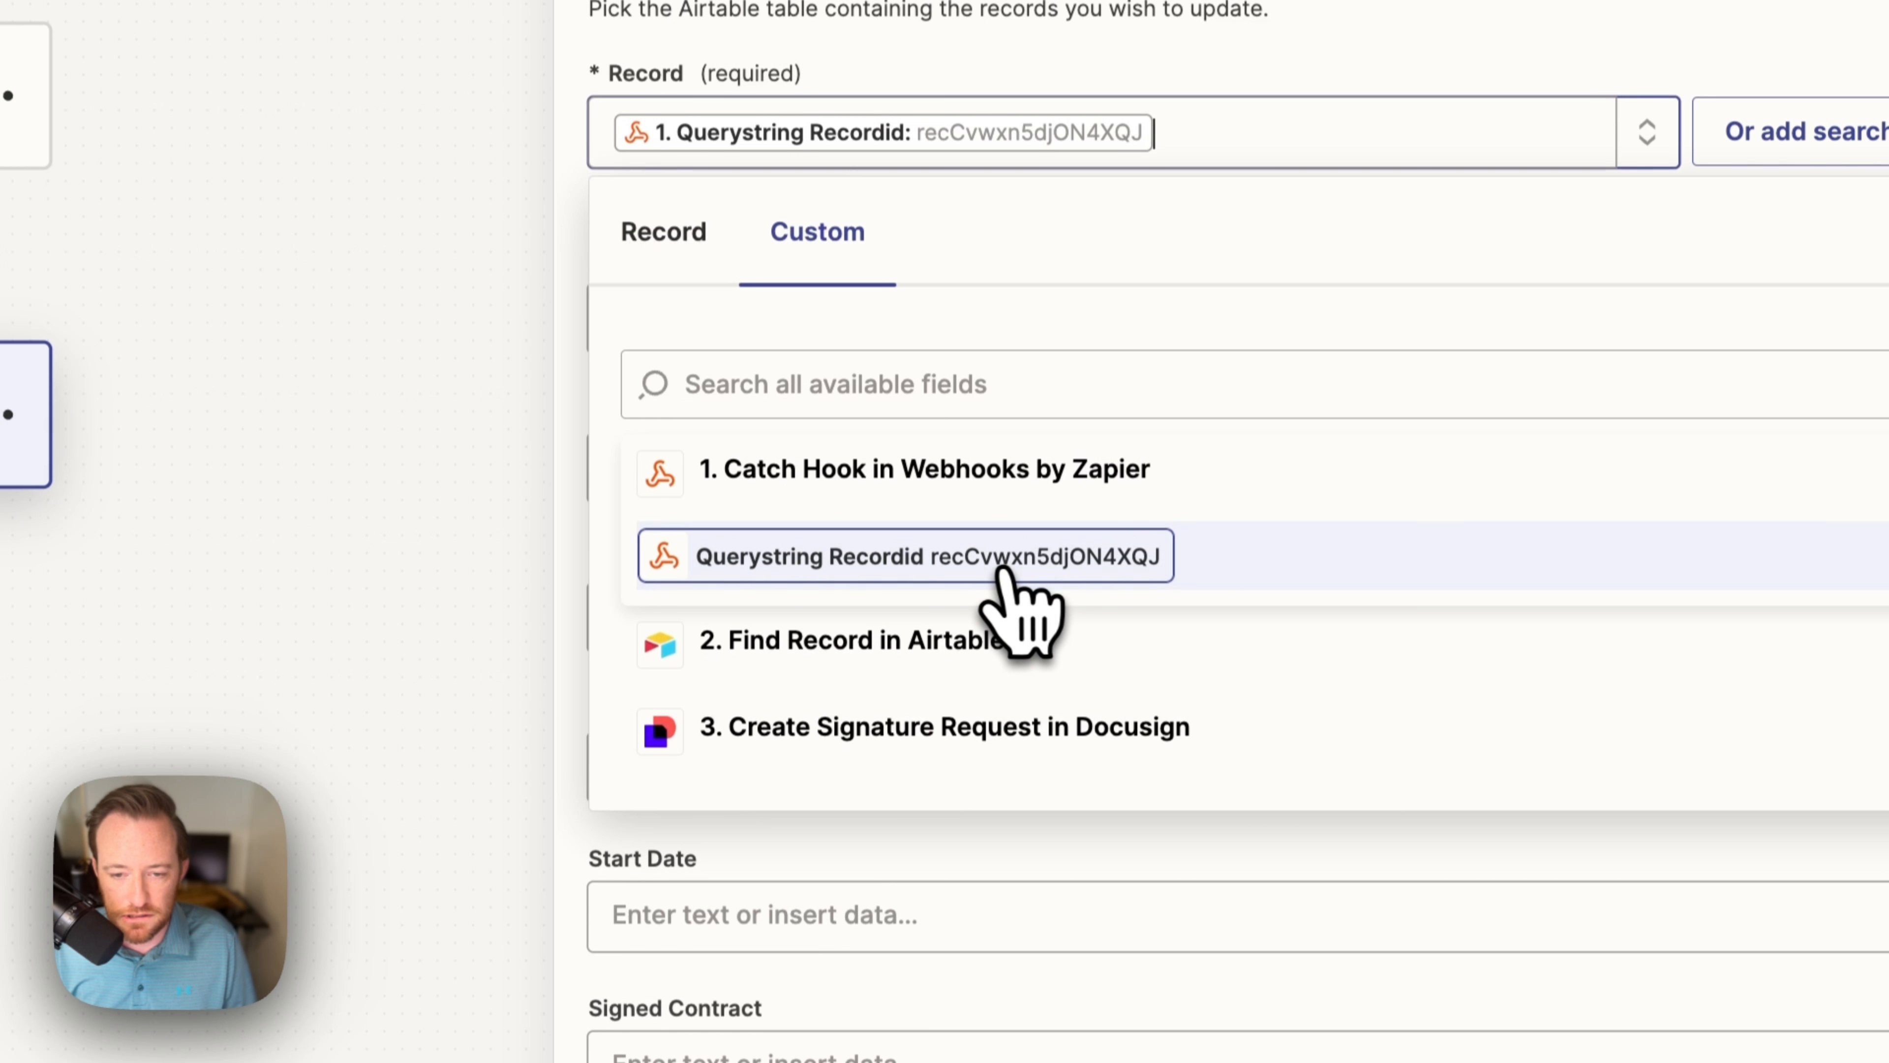
pyautogui.click(1190, 162)
pyautogui.scroll(-9, 999, 495)
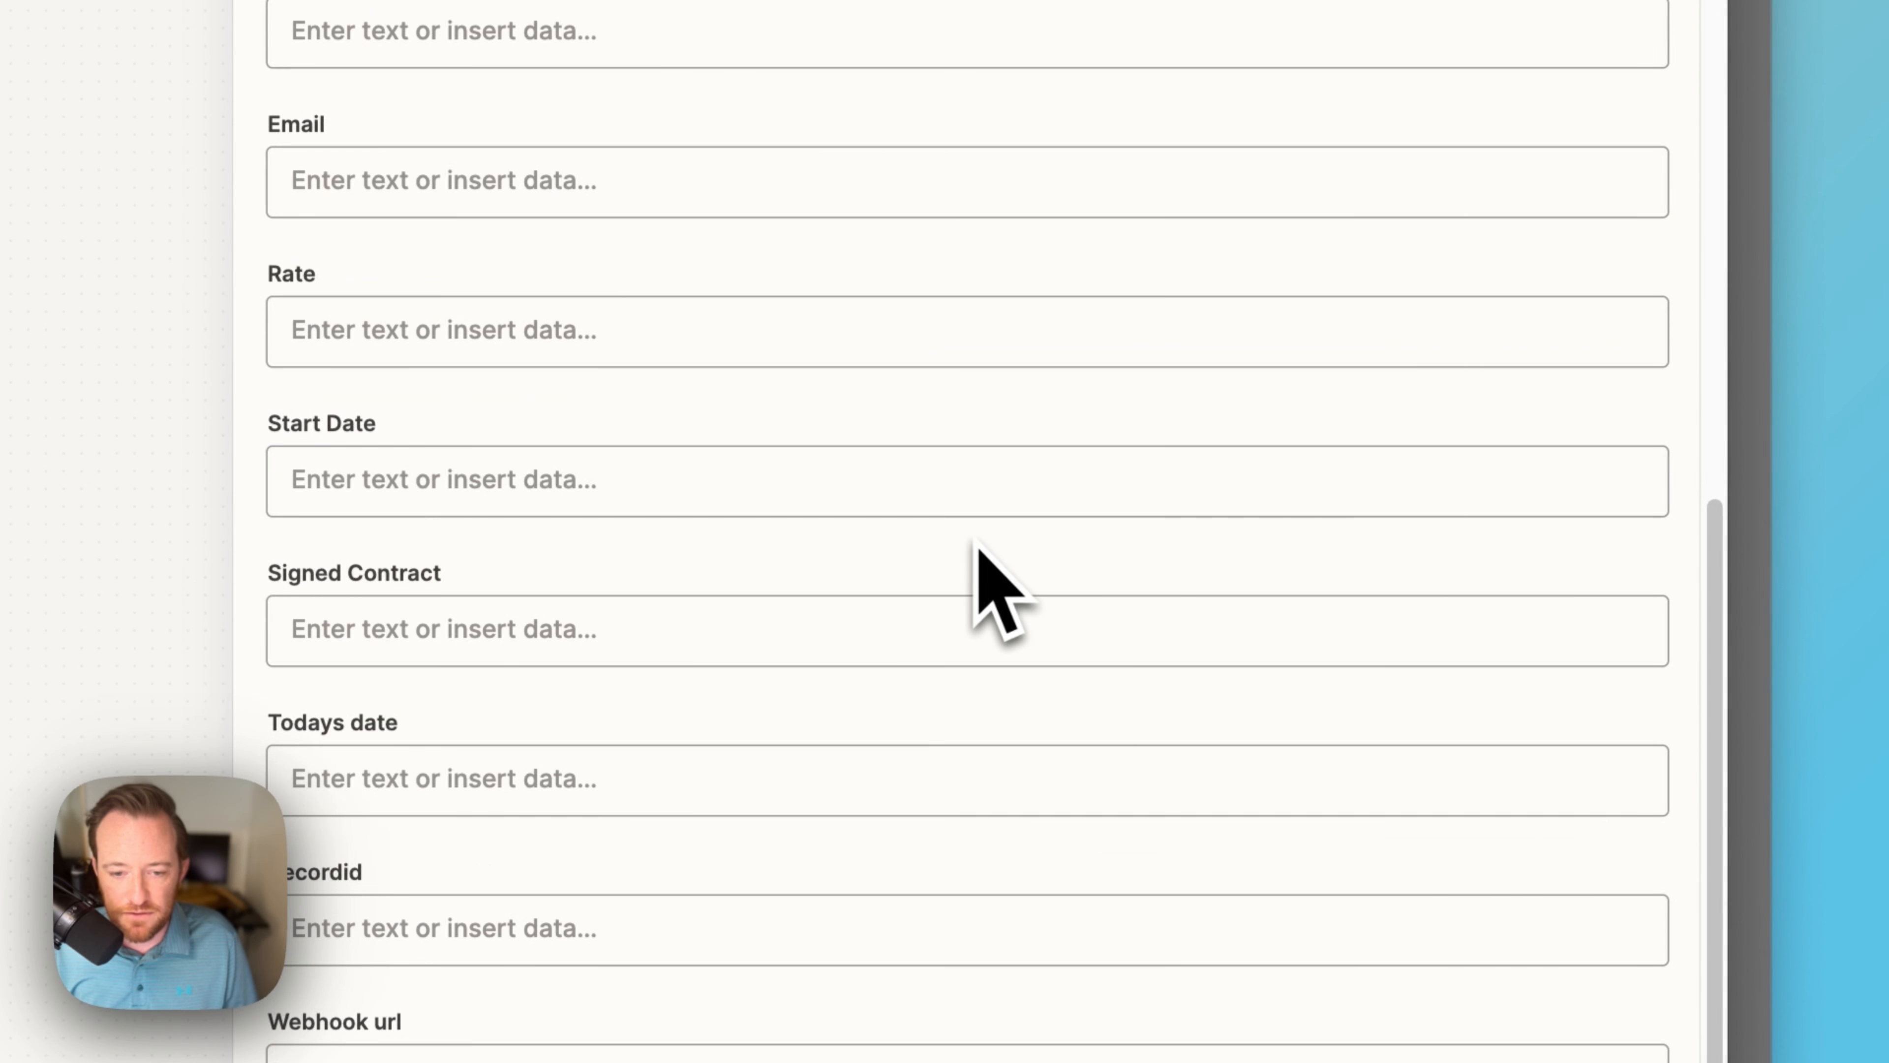
pyautogui.scroll(-5, 974, 618)
pyautogui.click(879, 387)
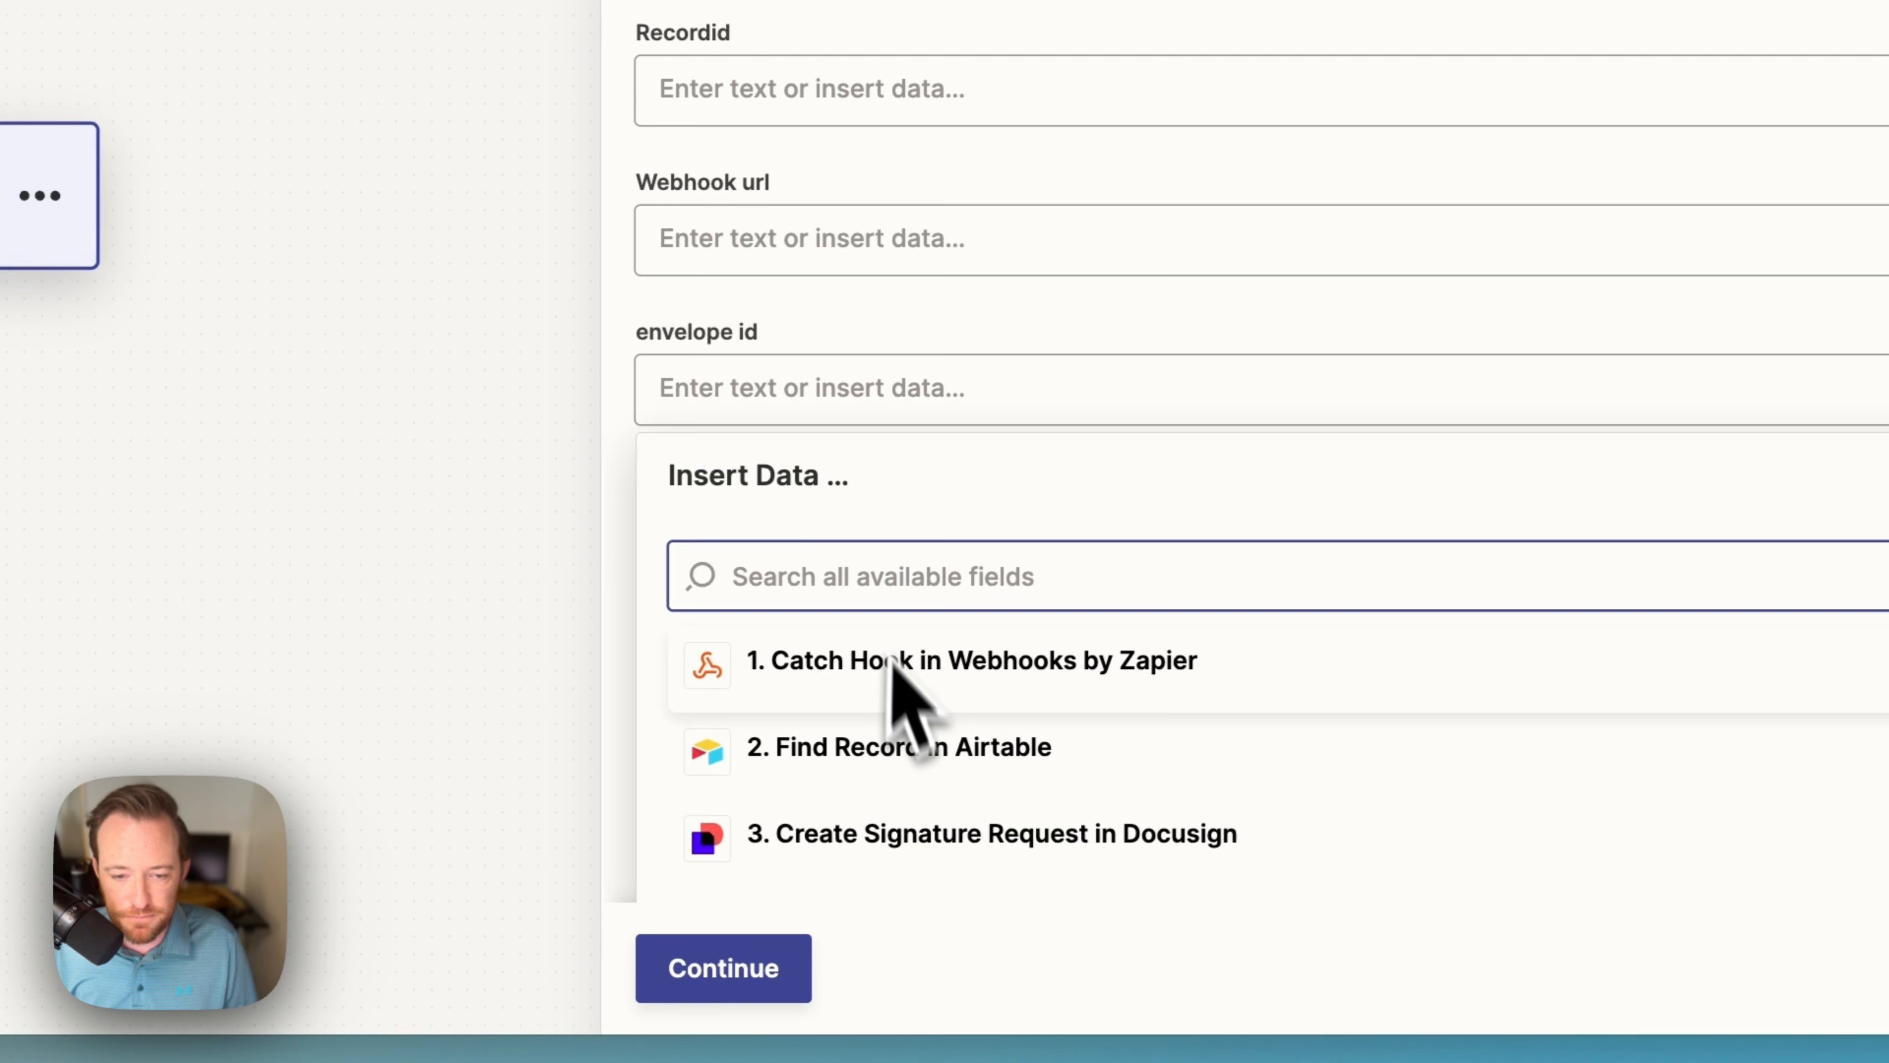
pyautogui.scroll(-1, 897, 387)
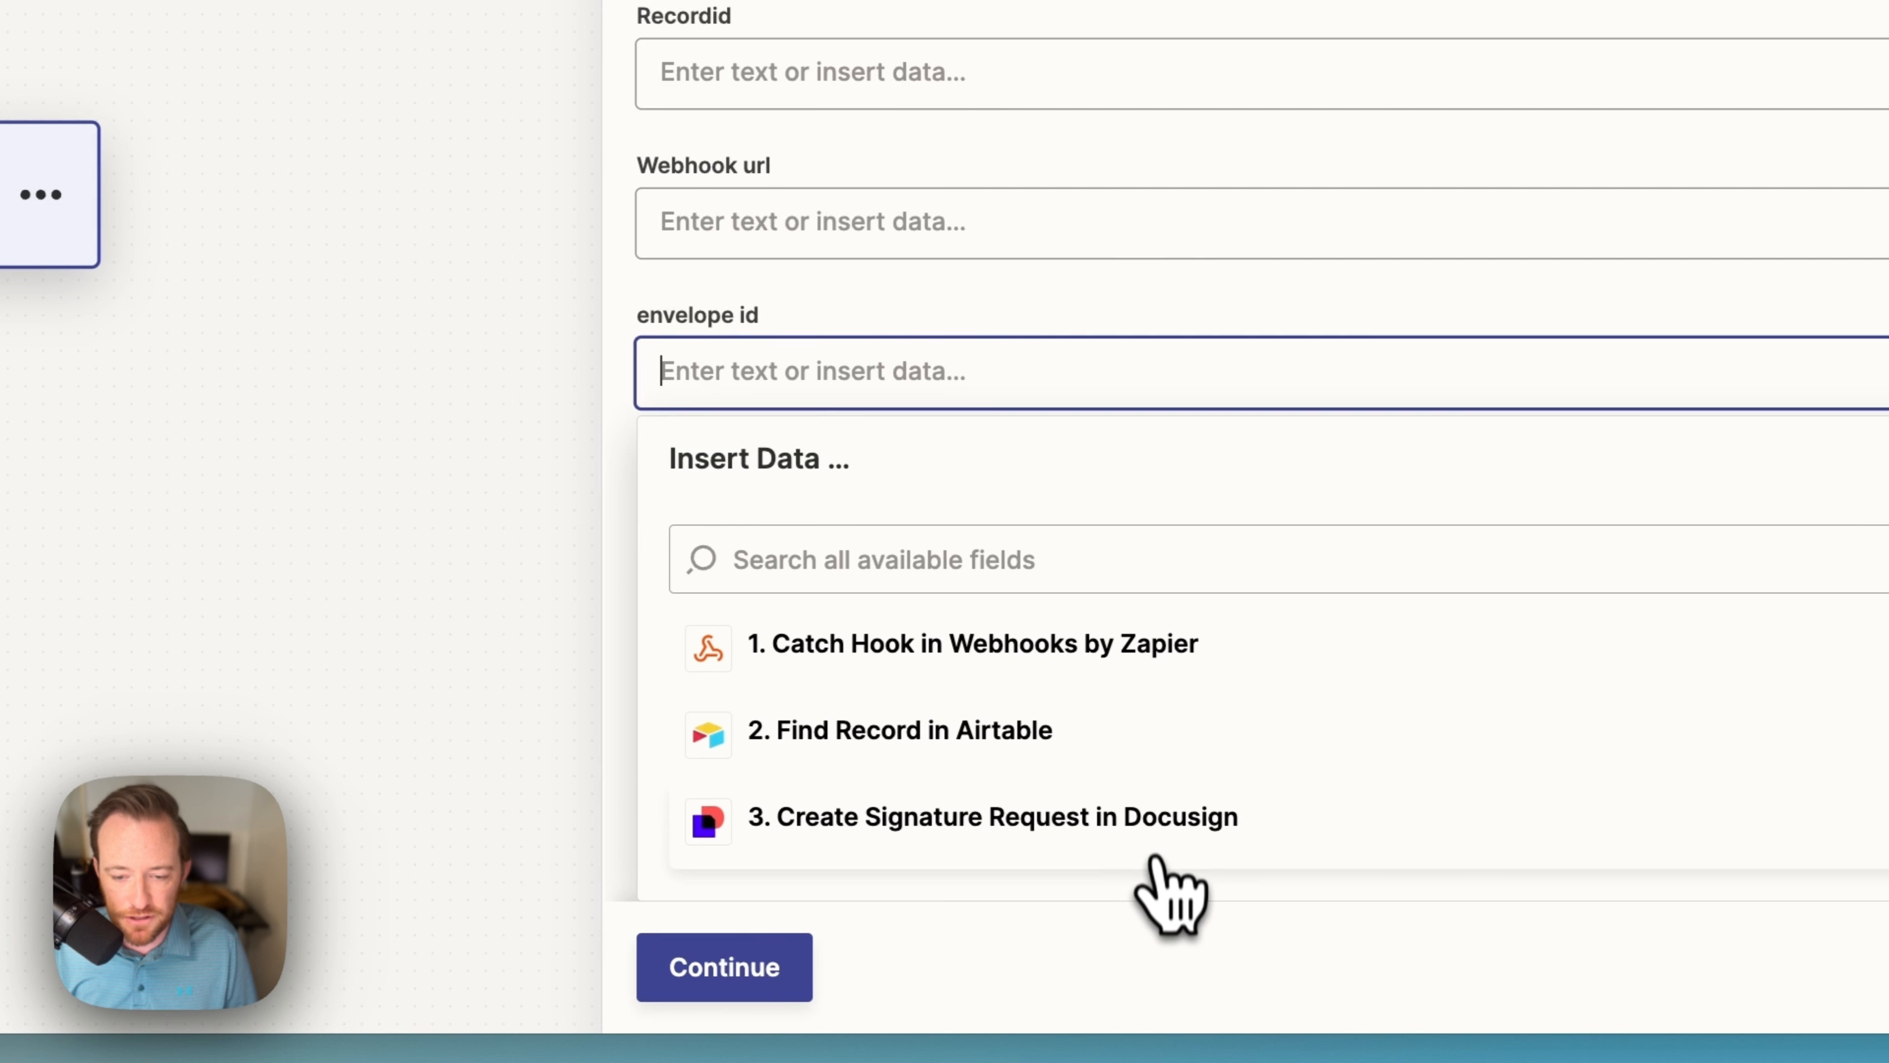
pyautogui.scroll(-5, 1160, 837)
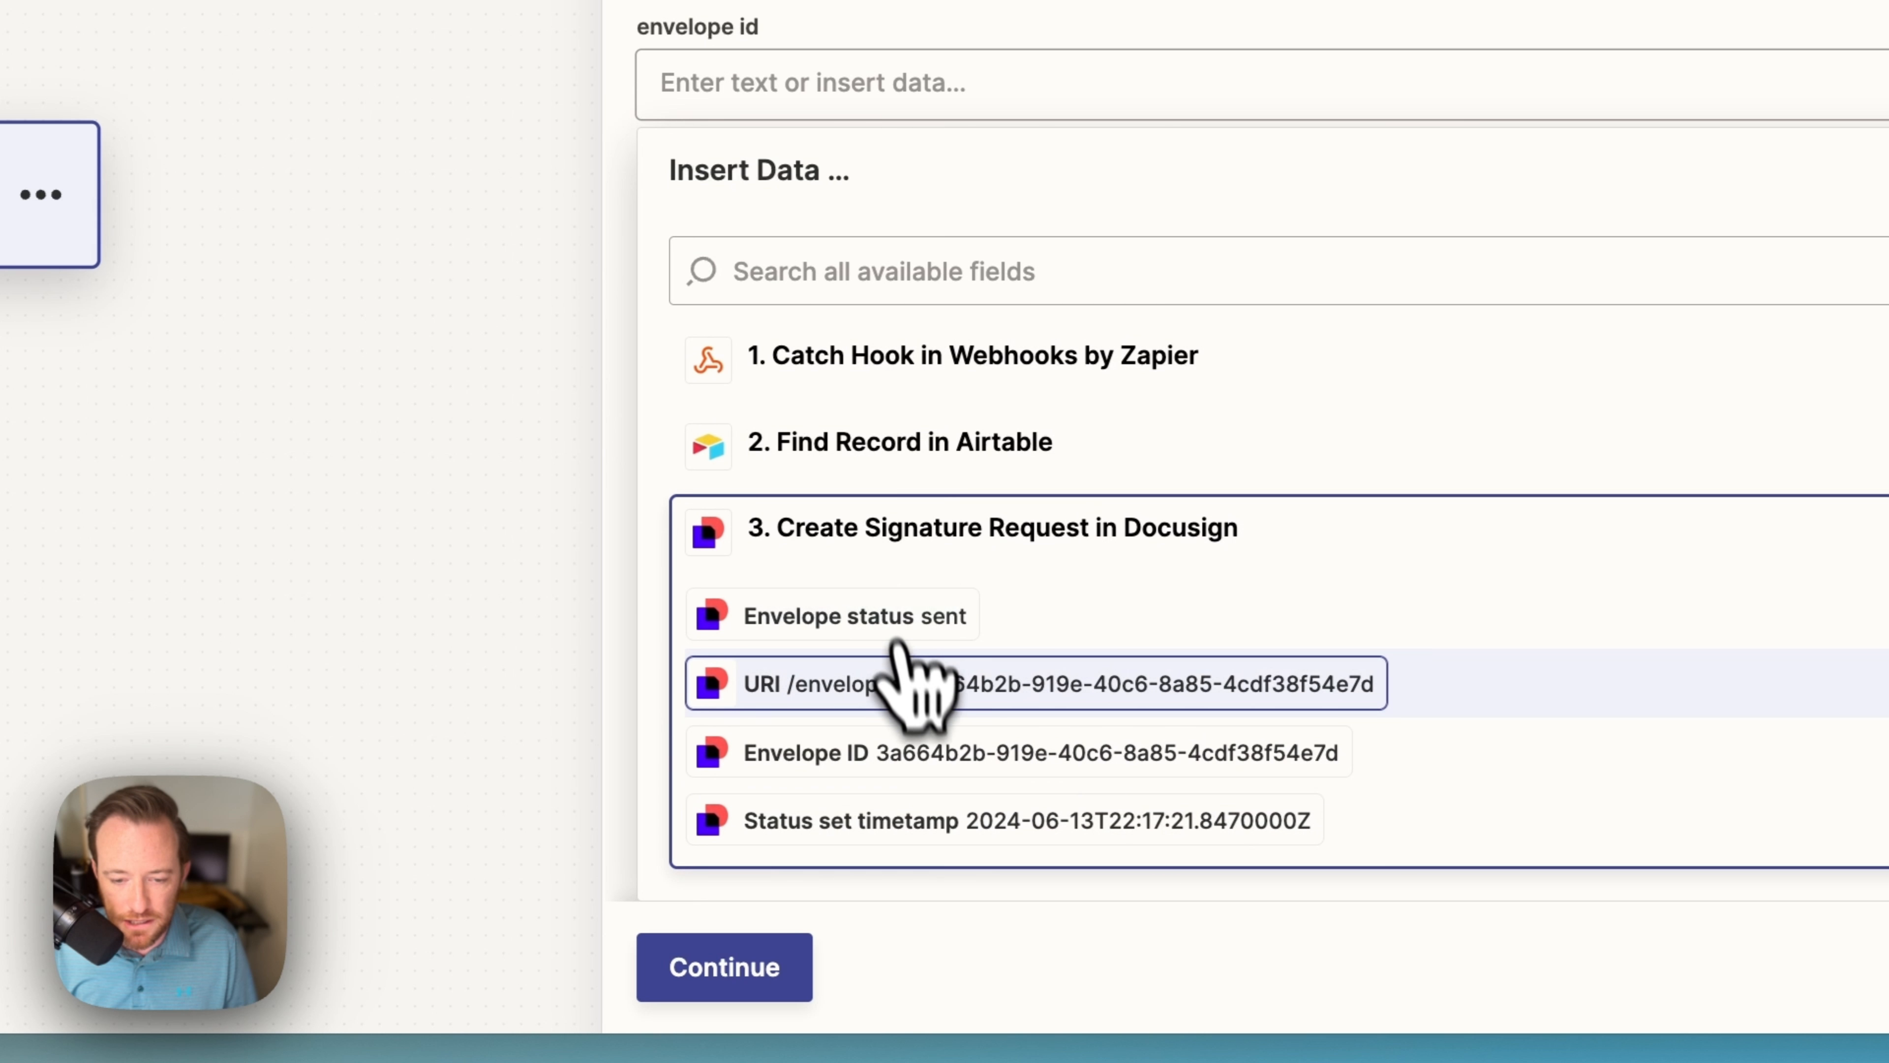
pyautogui.click(831, 758)
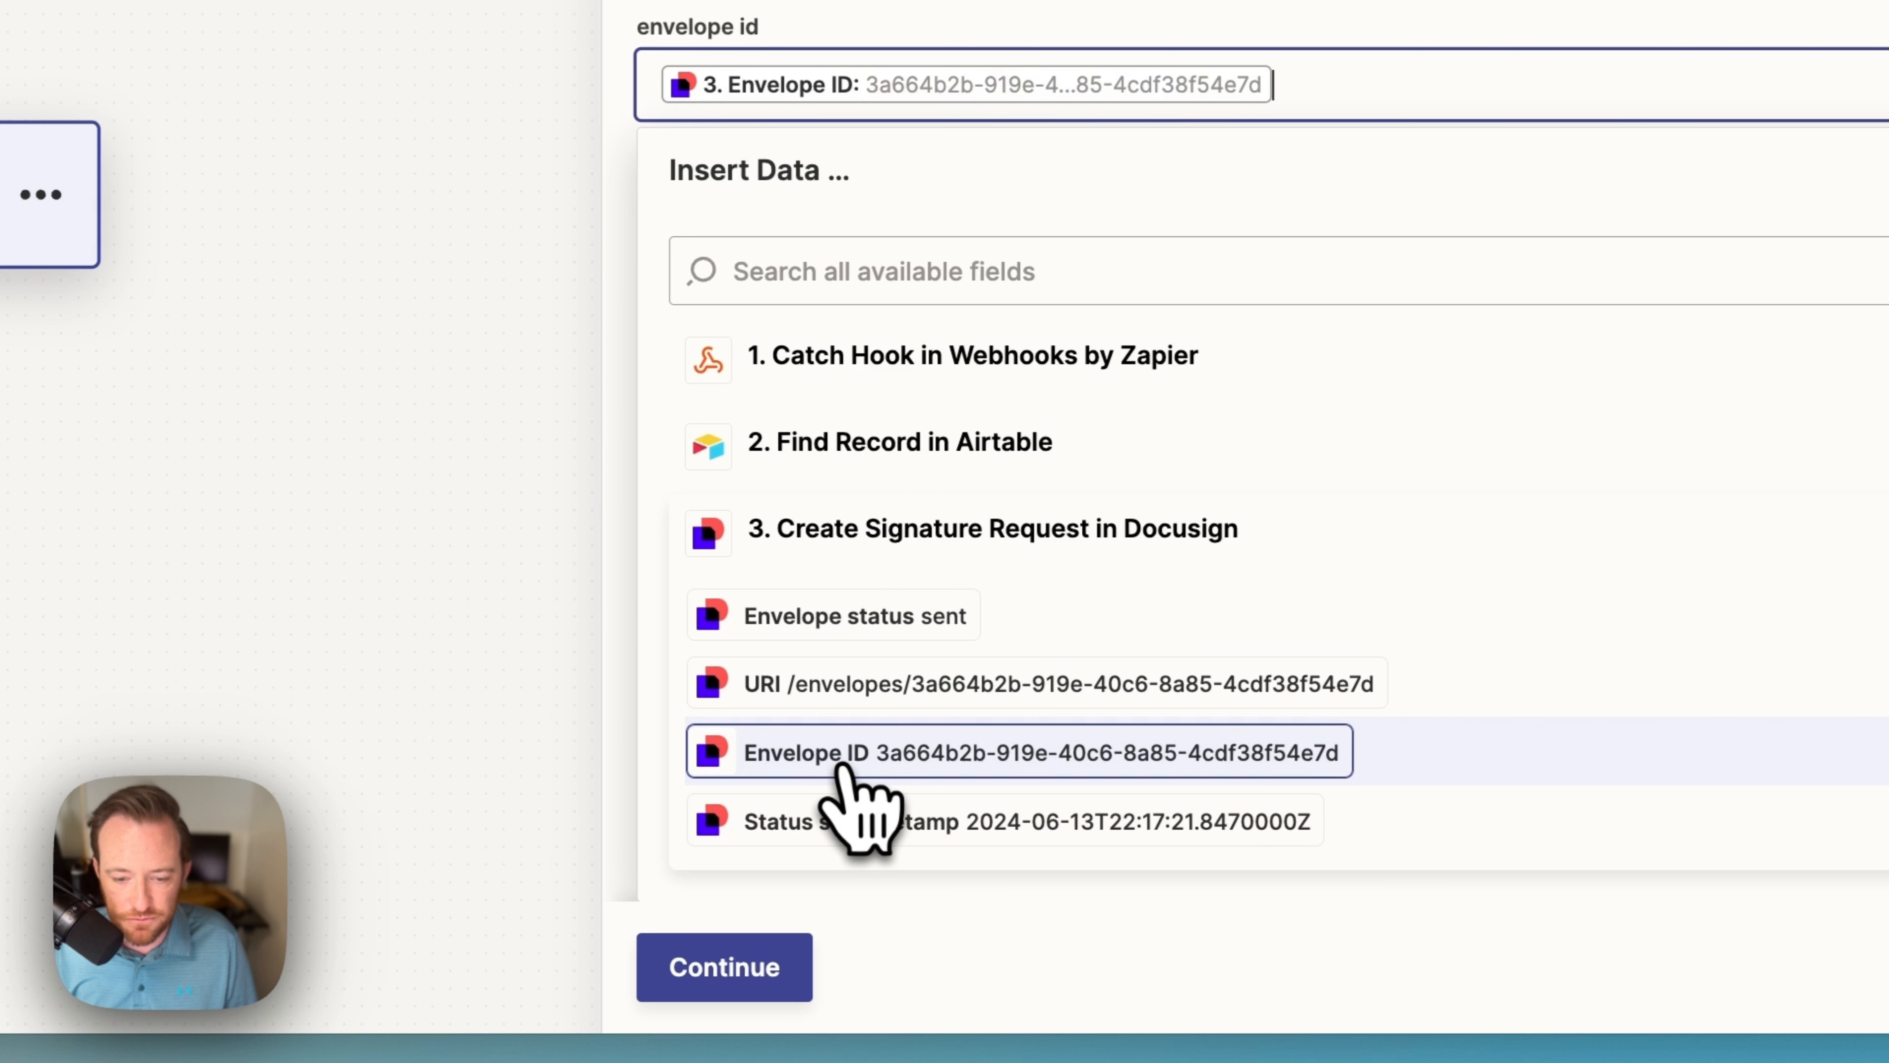
# Step: Test the update step and confirm the envelope ID landed in Airtable's envelope id cell
pyautogui.click(804, 996)
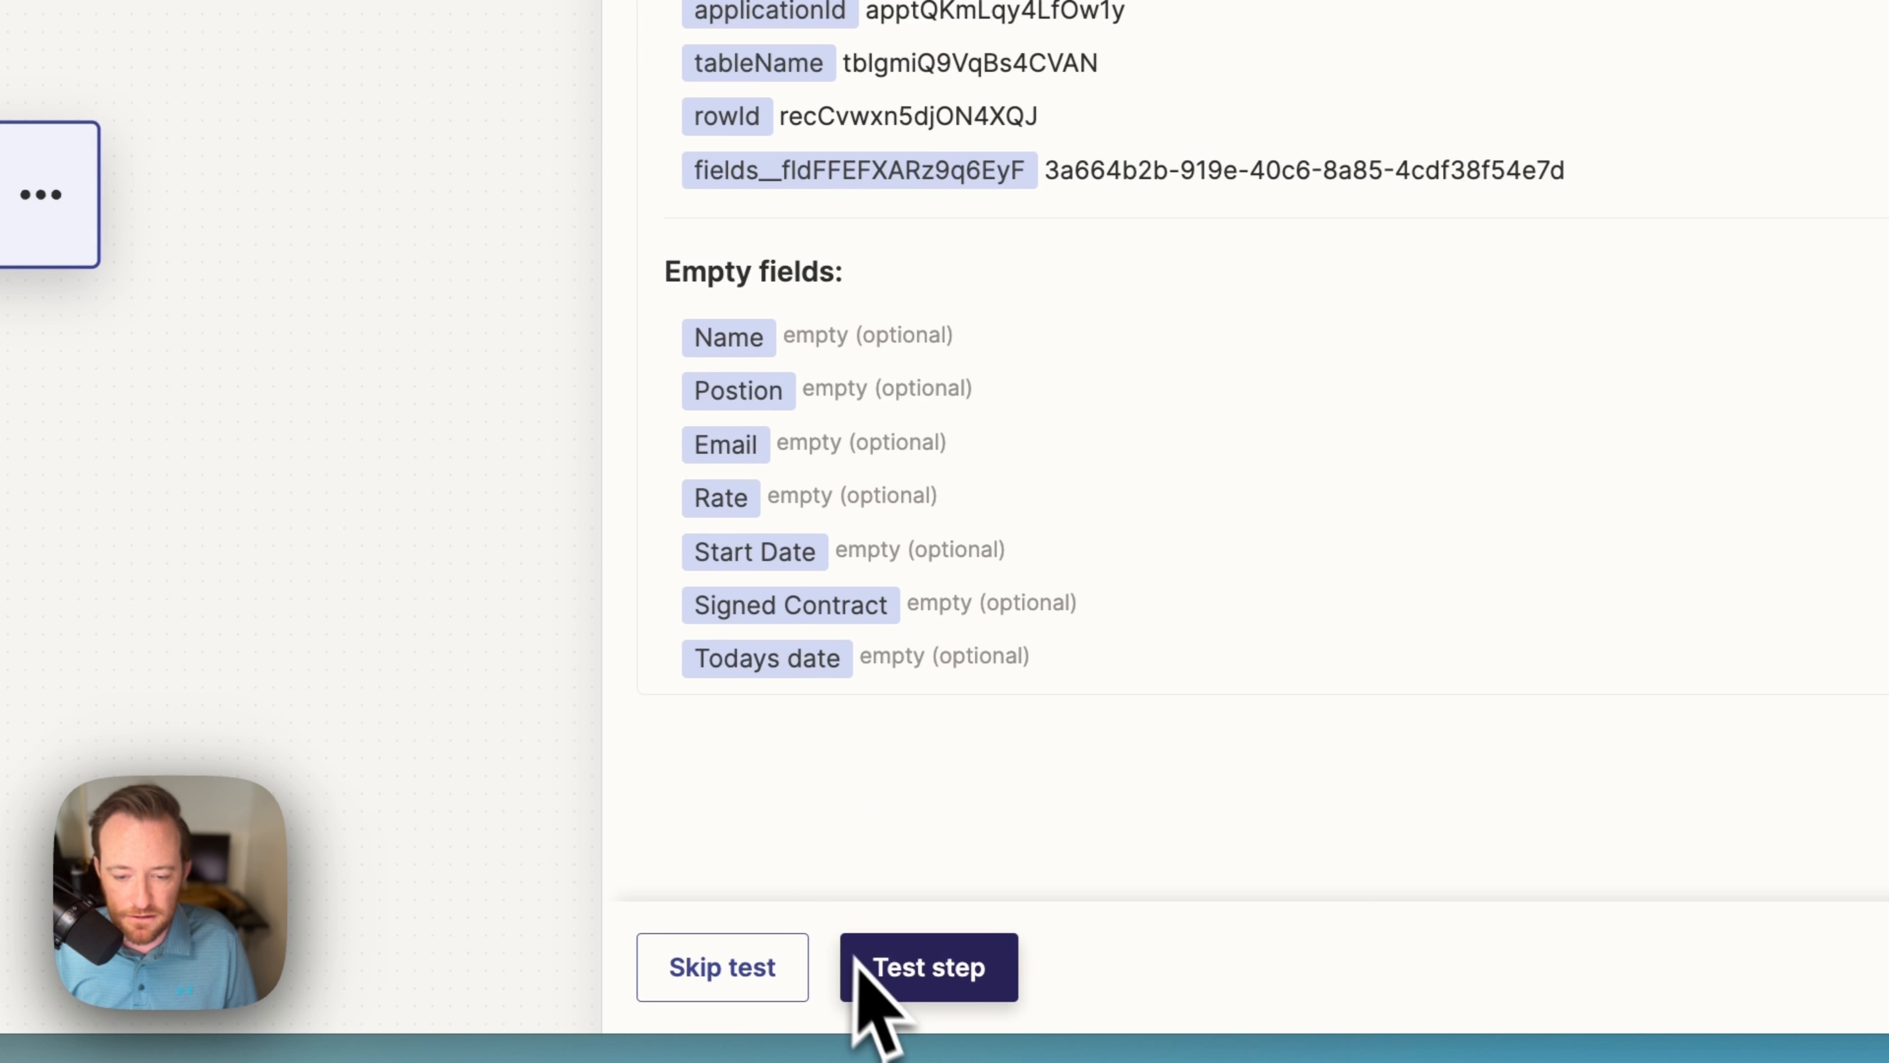
pyautogui.click(1000, 984)
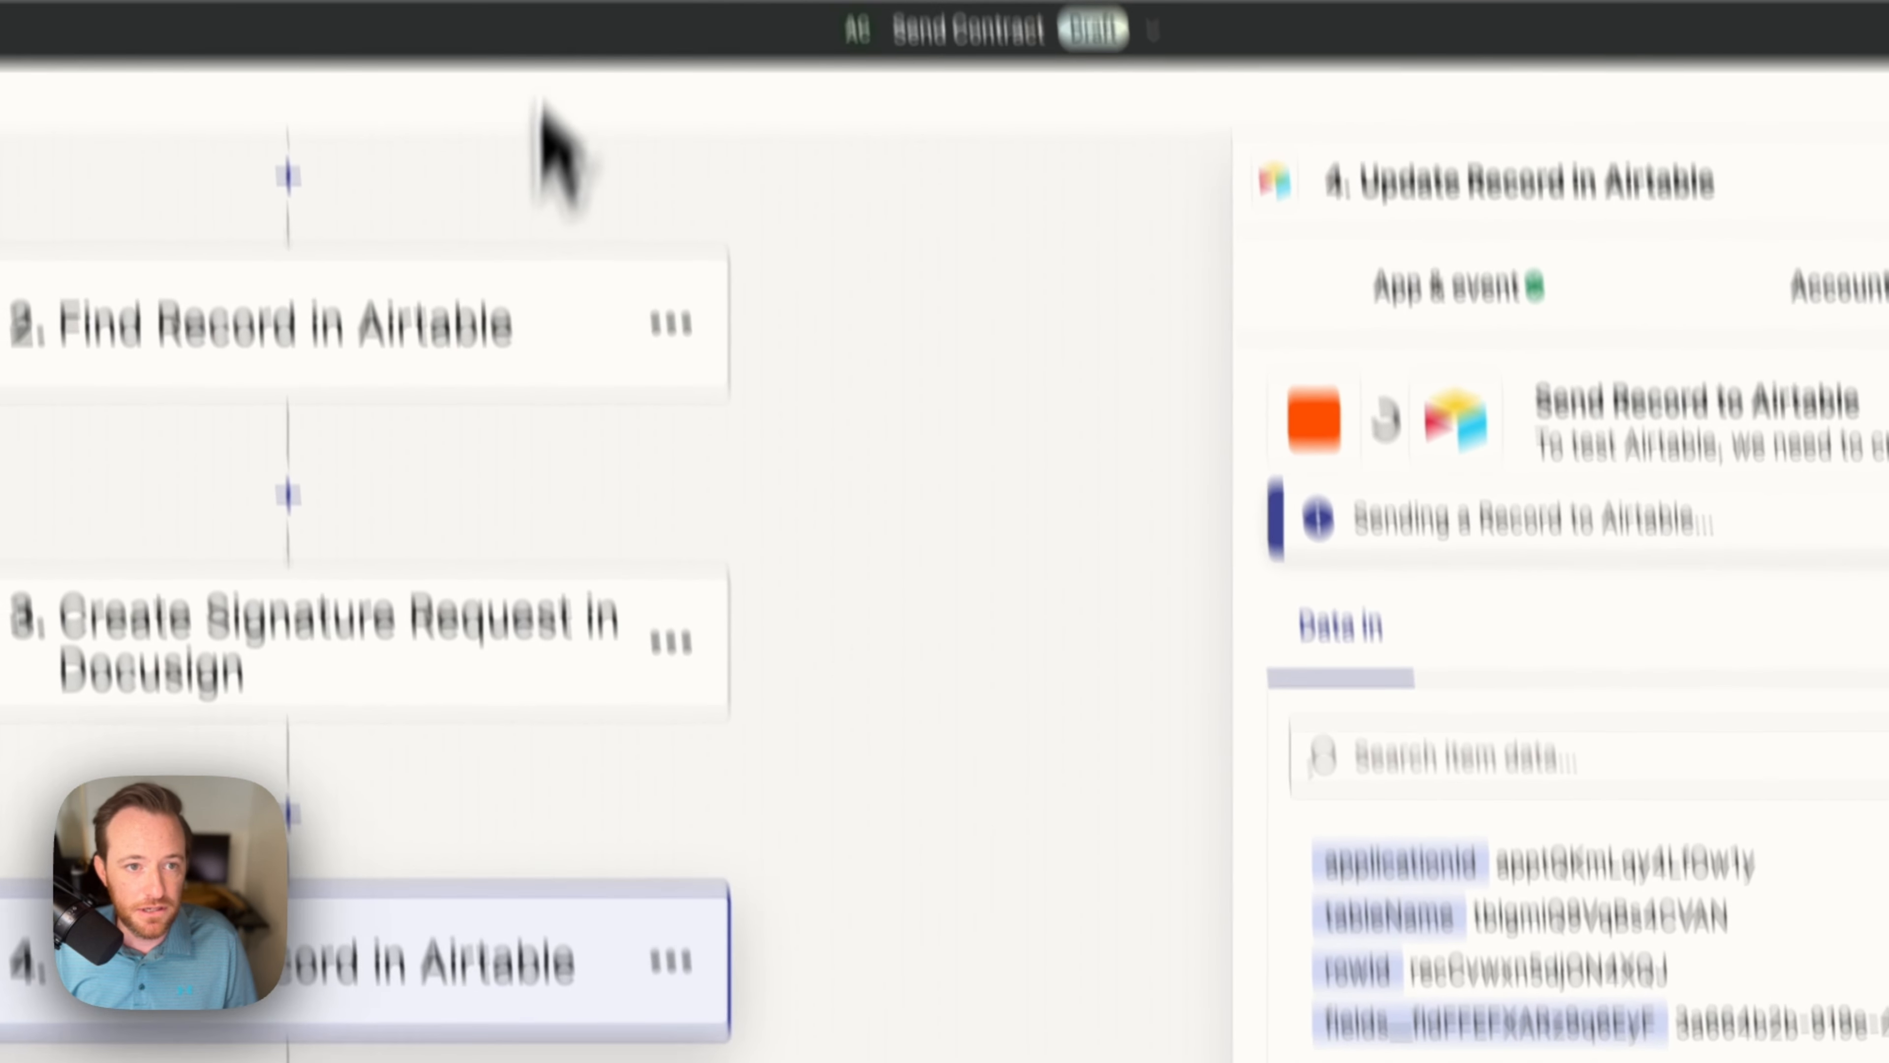
pyautogui.click(584, 159)
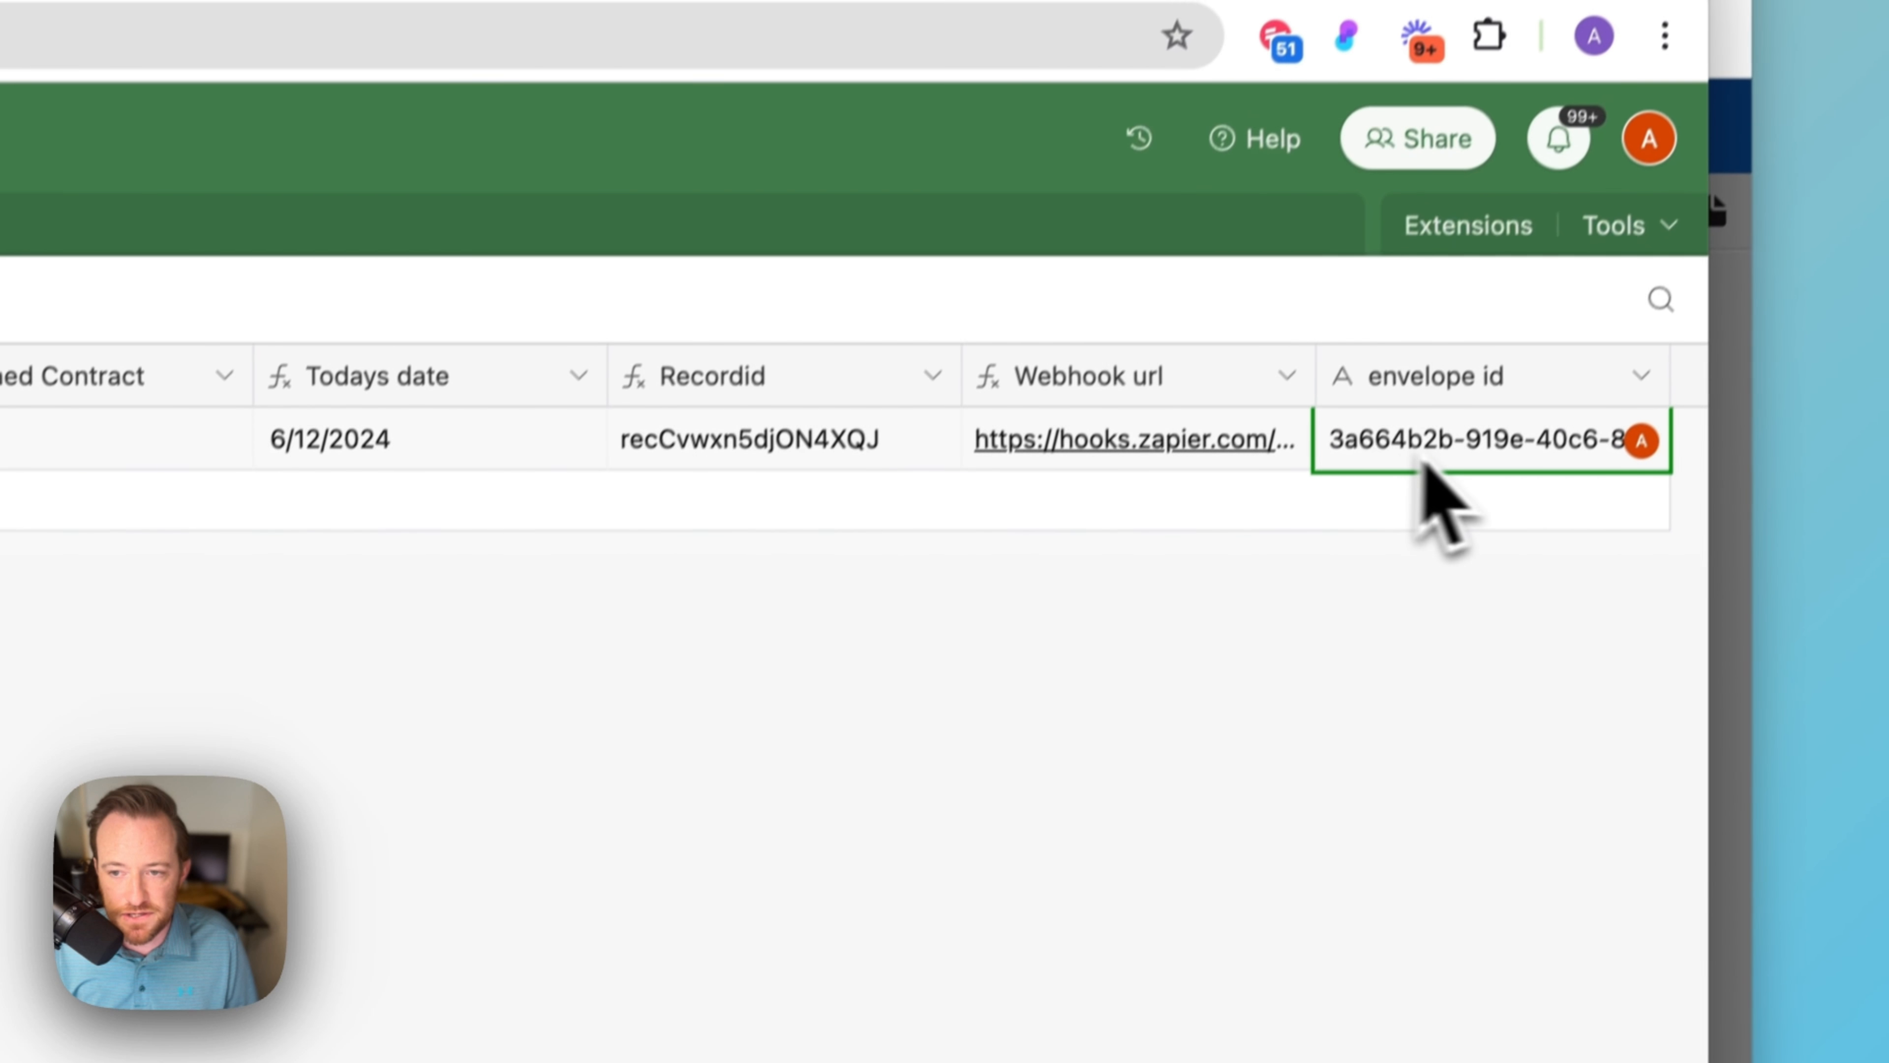
pyautogui.click(1505, 456)
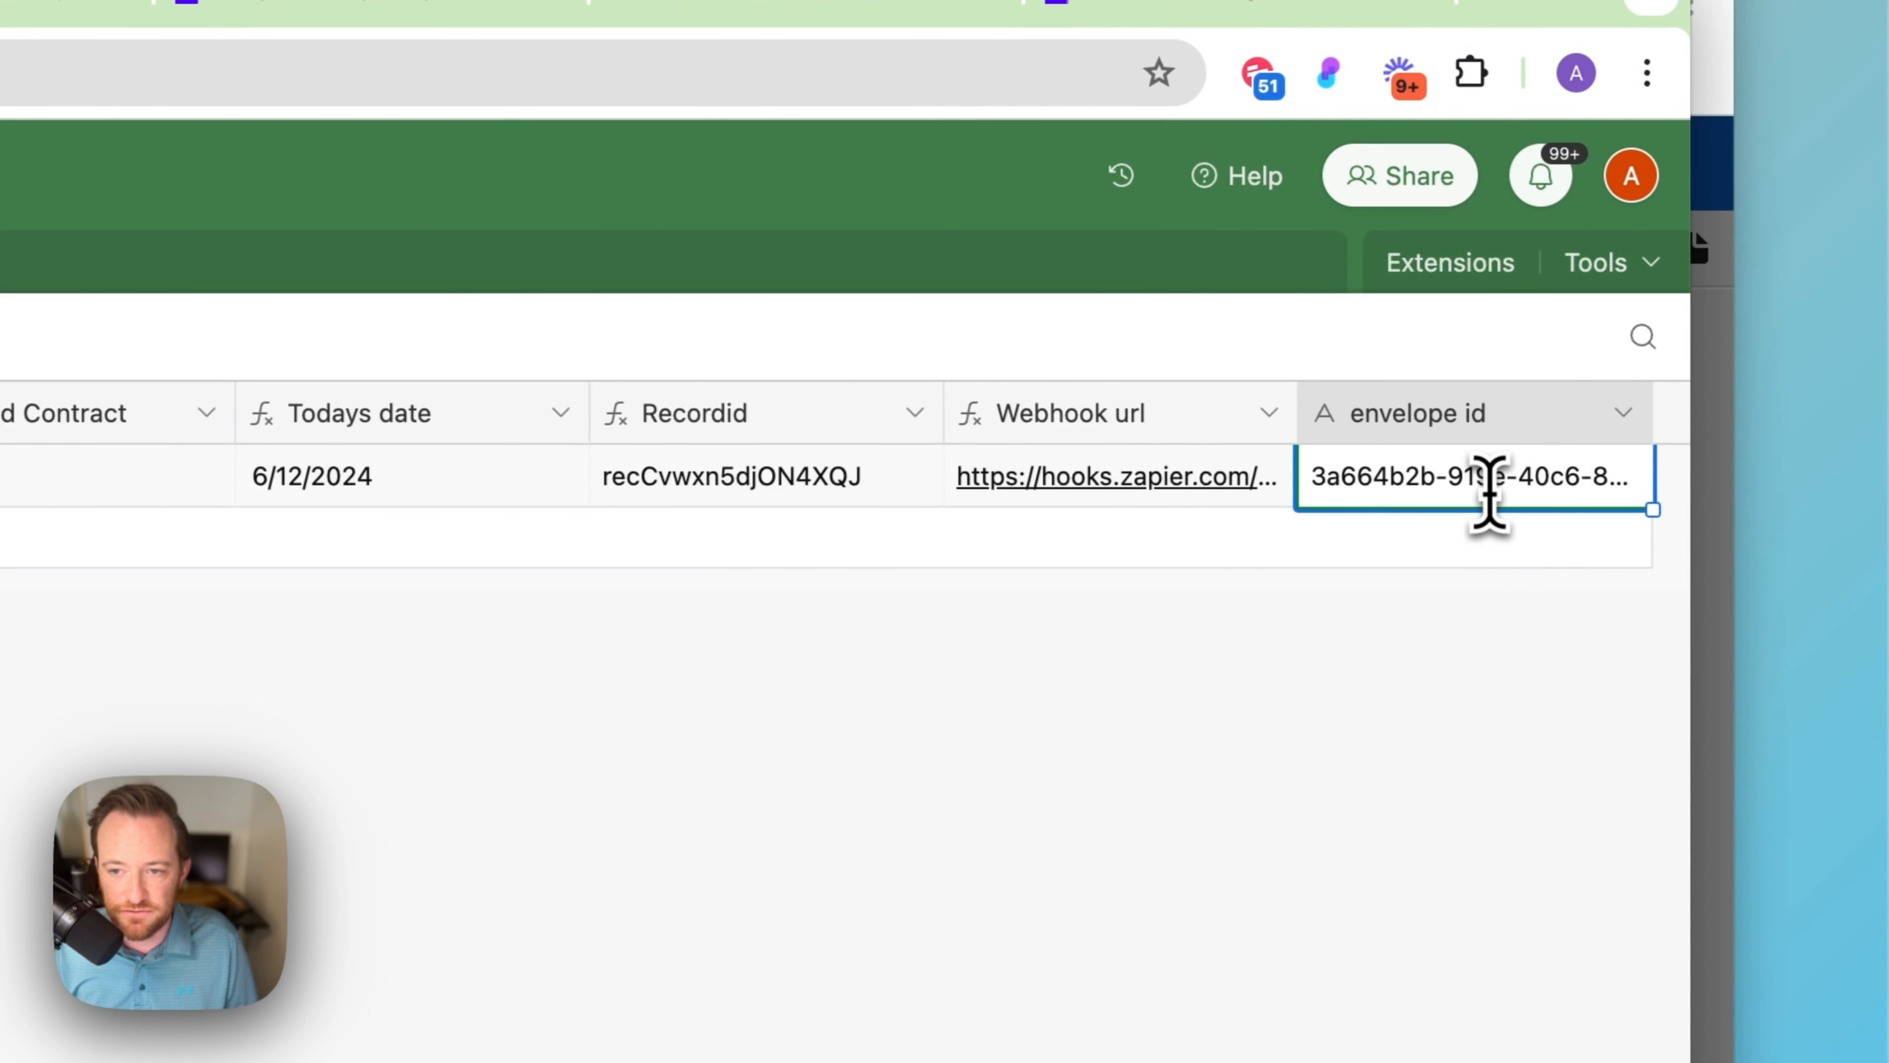
pyautogui.click(240, 540)
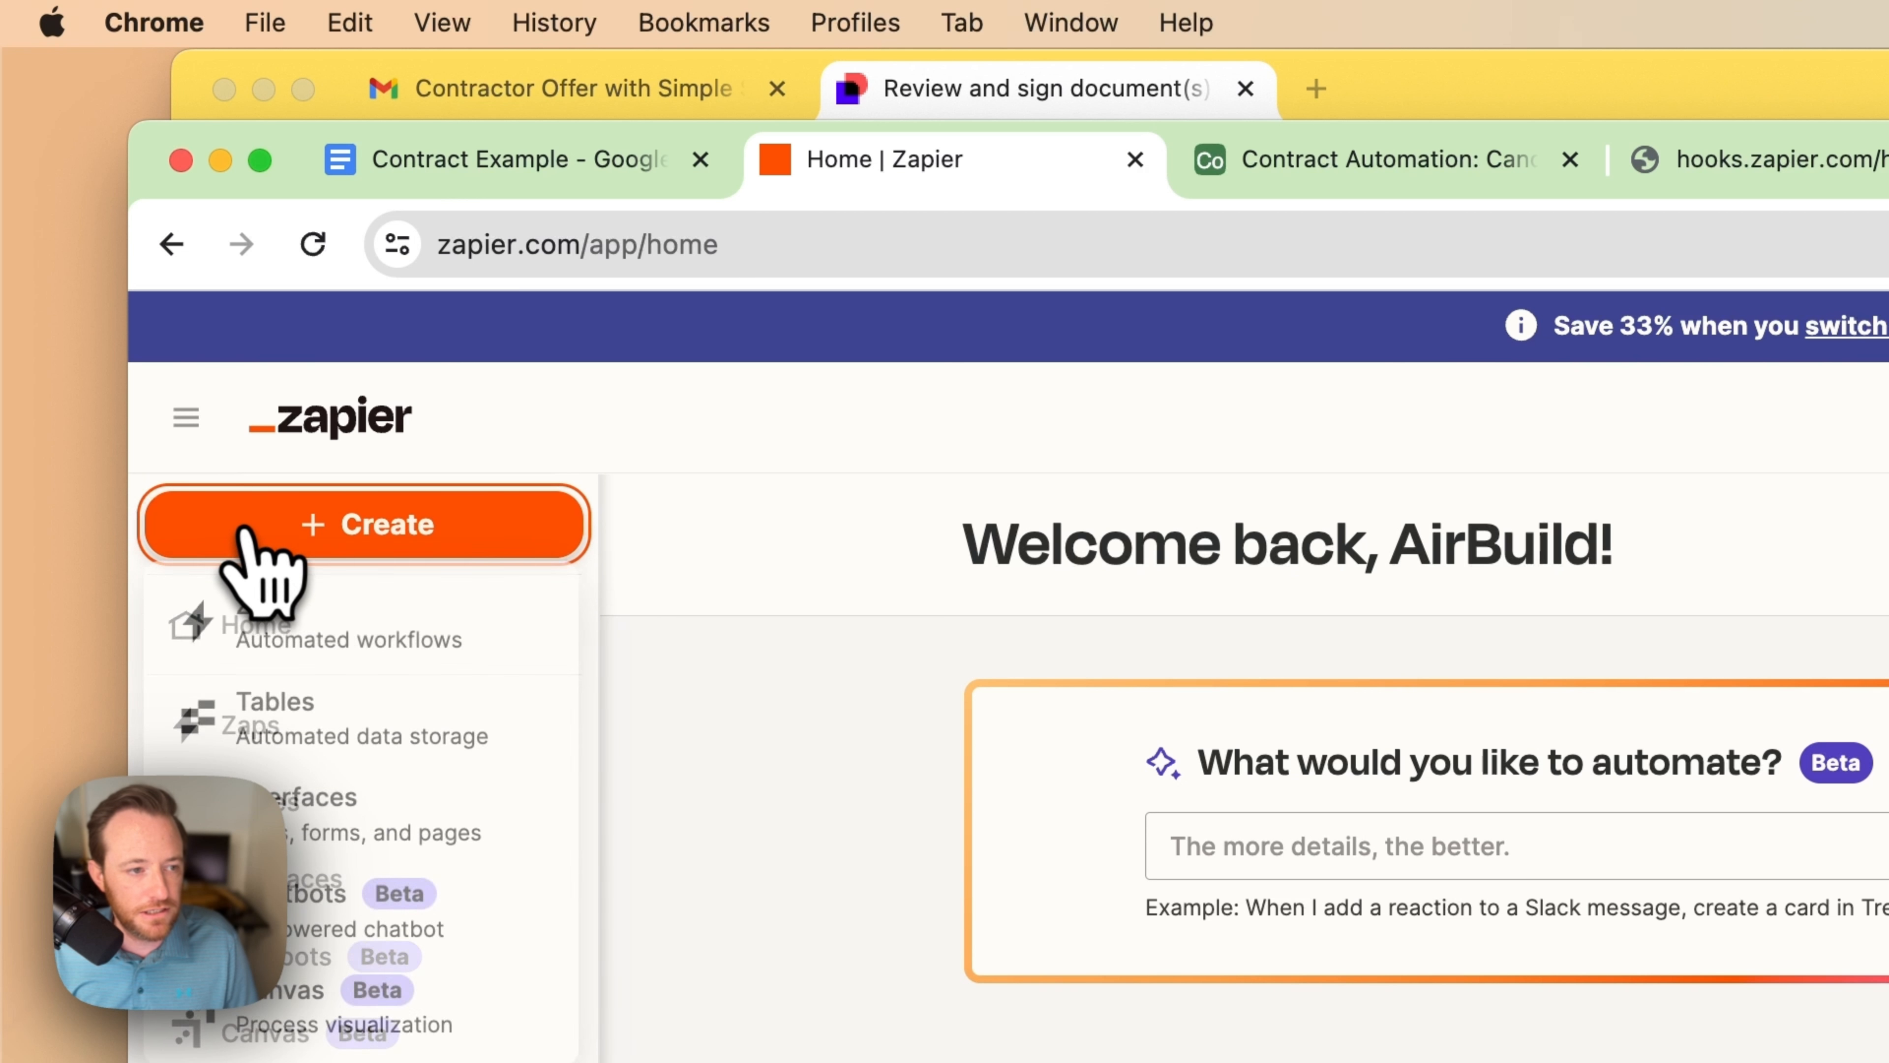
# Step: Create a new zap triggered by Docusign Envelope Status Updated with status Completed
pyautogui.click(430, 649)
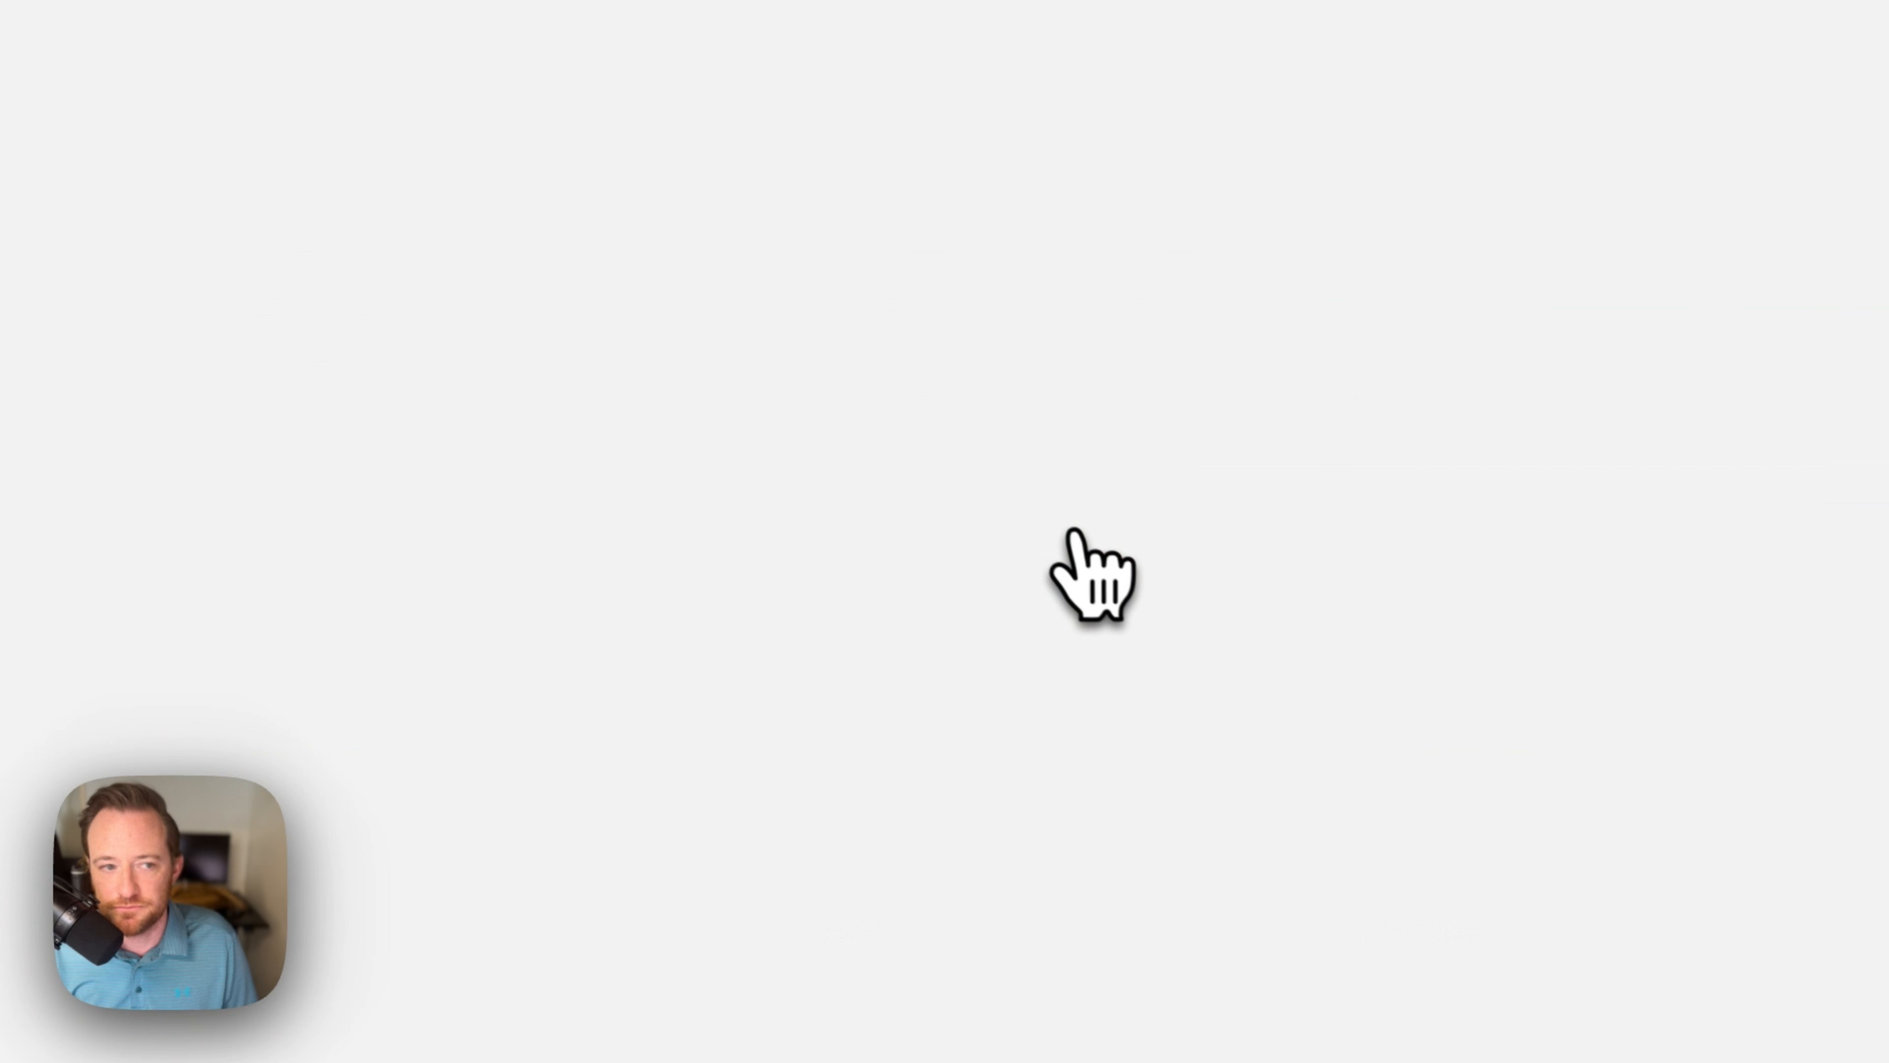
pyautogui.click(1136, 774)
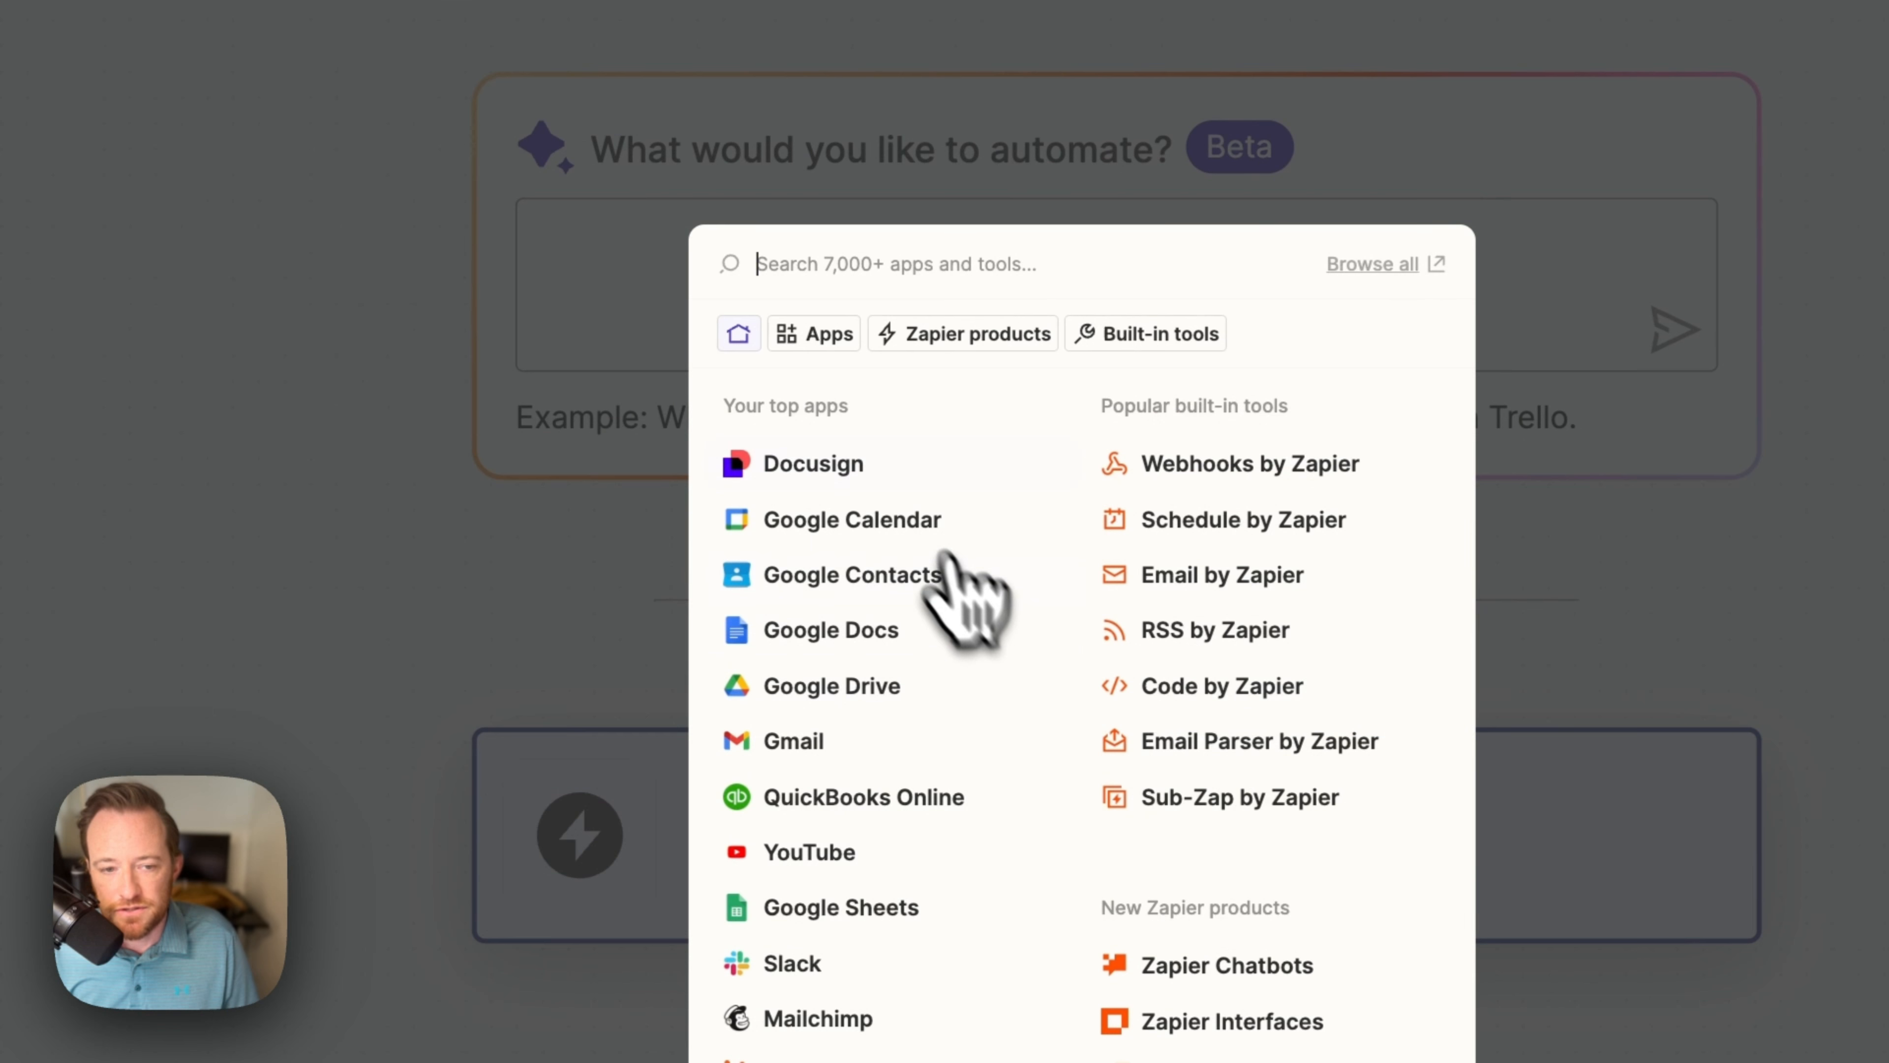
pyautogui.click(885, 465)
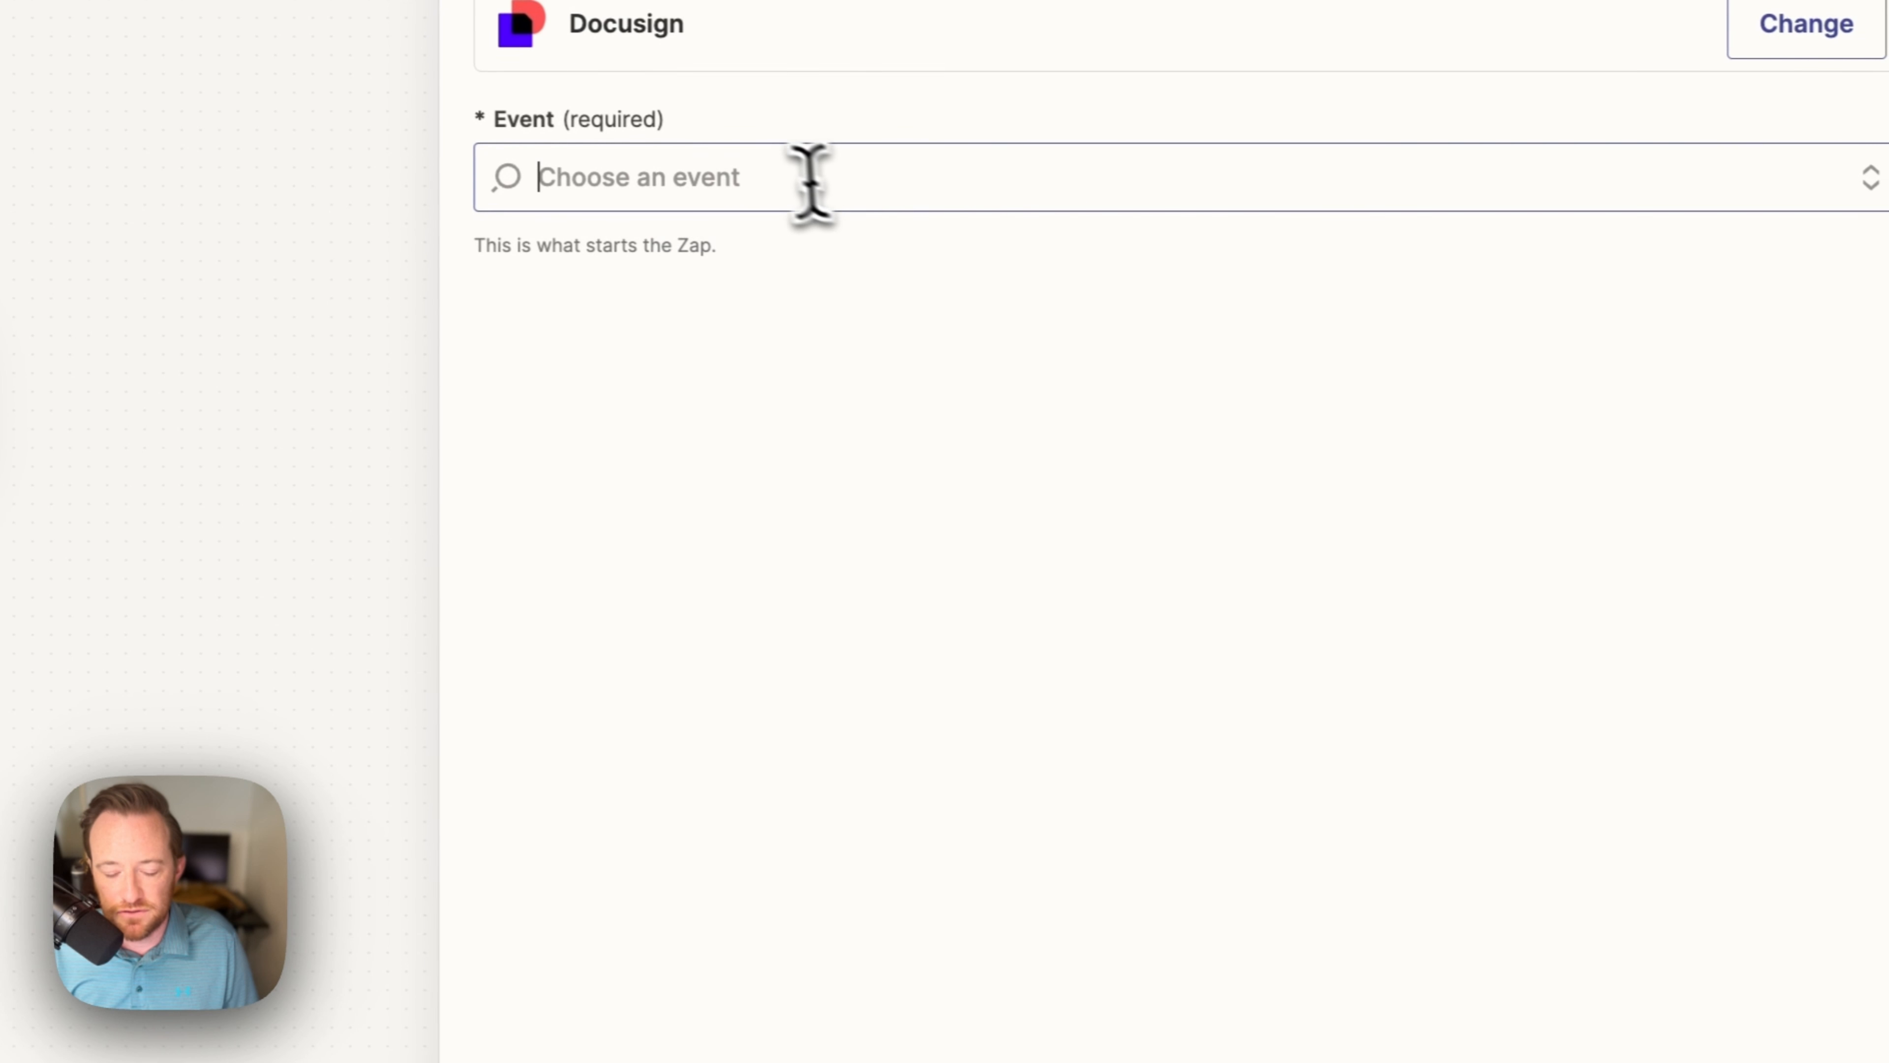
pyautogui.click(653, 422)
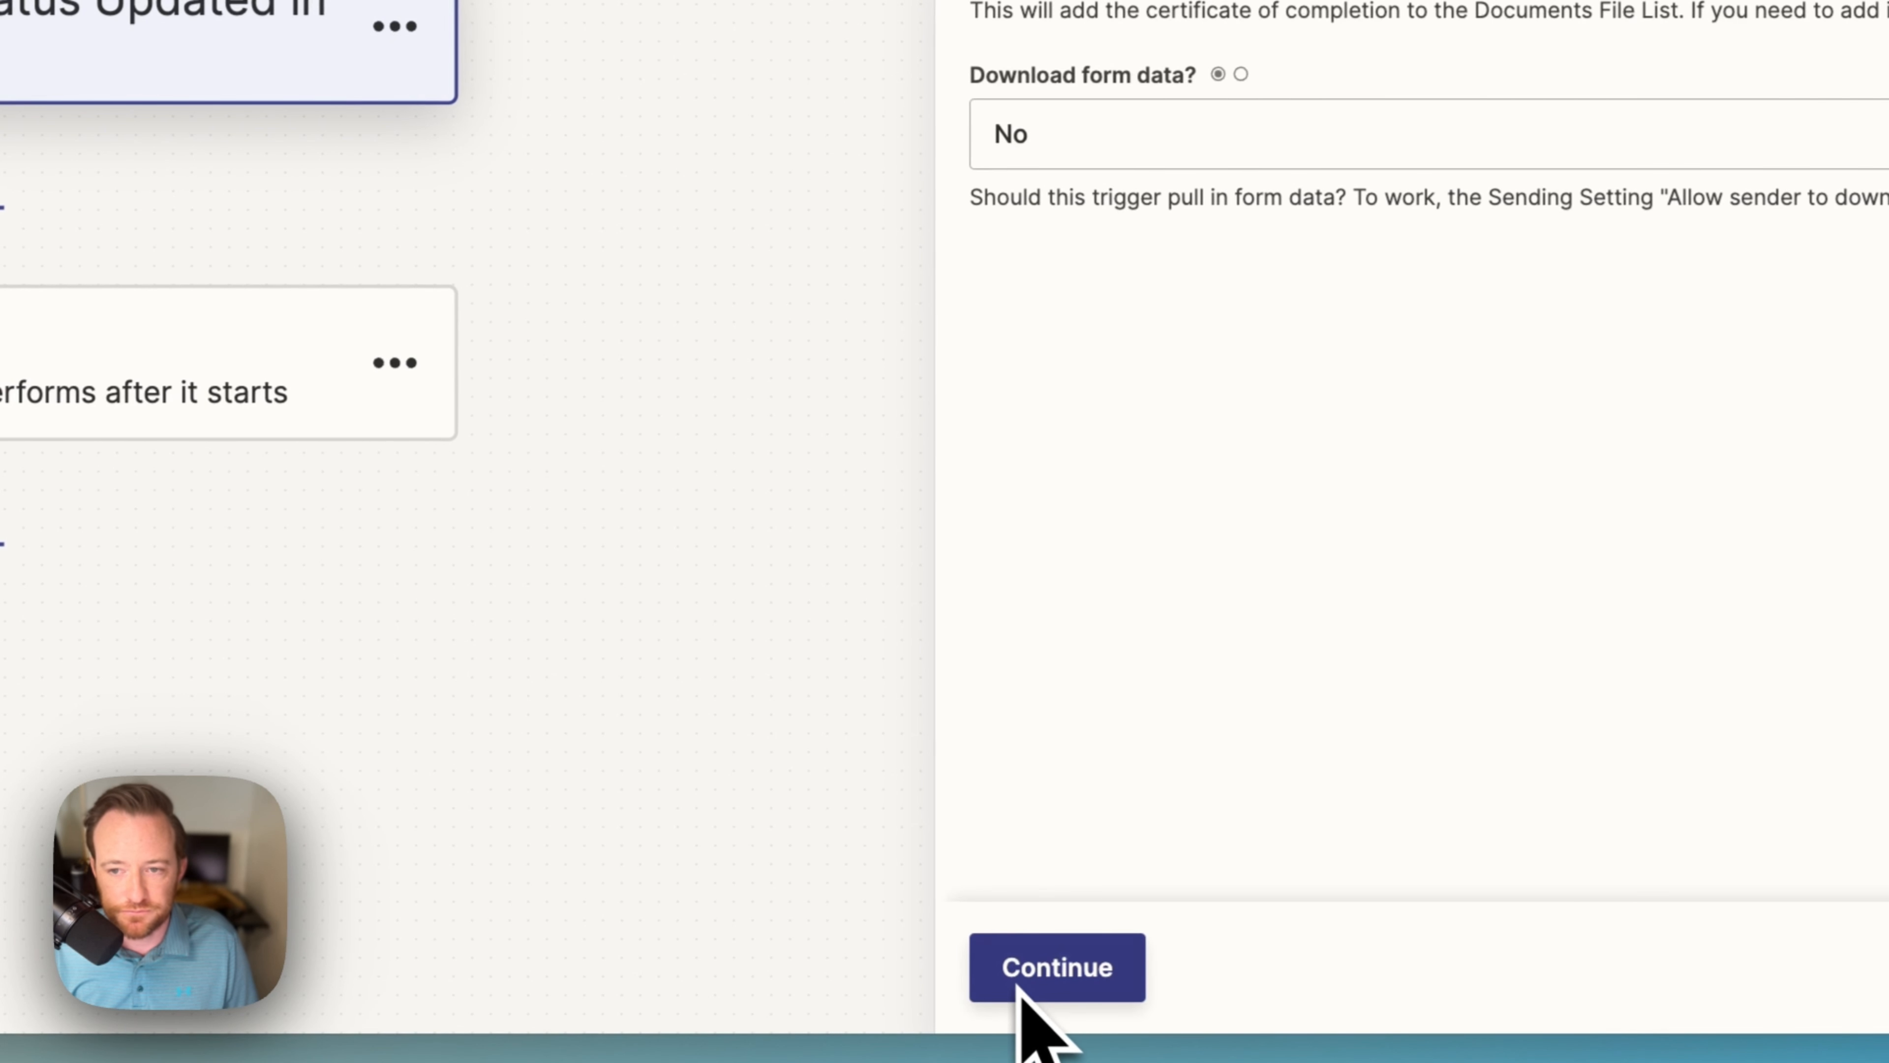
pyautogui.click(924, 159)
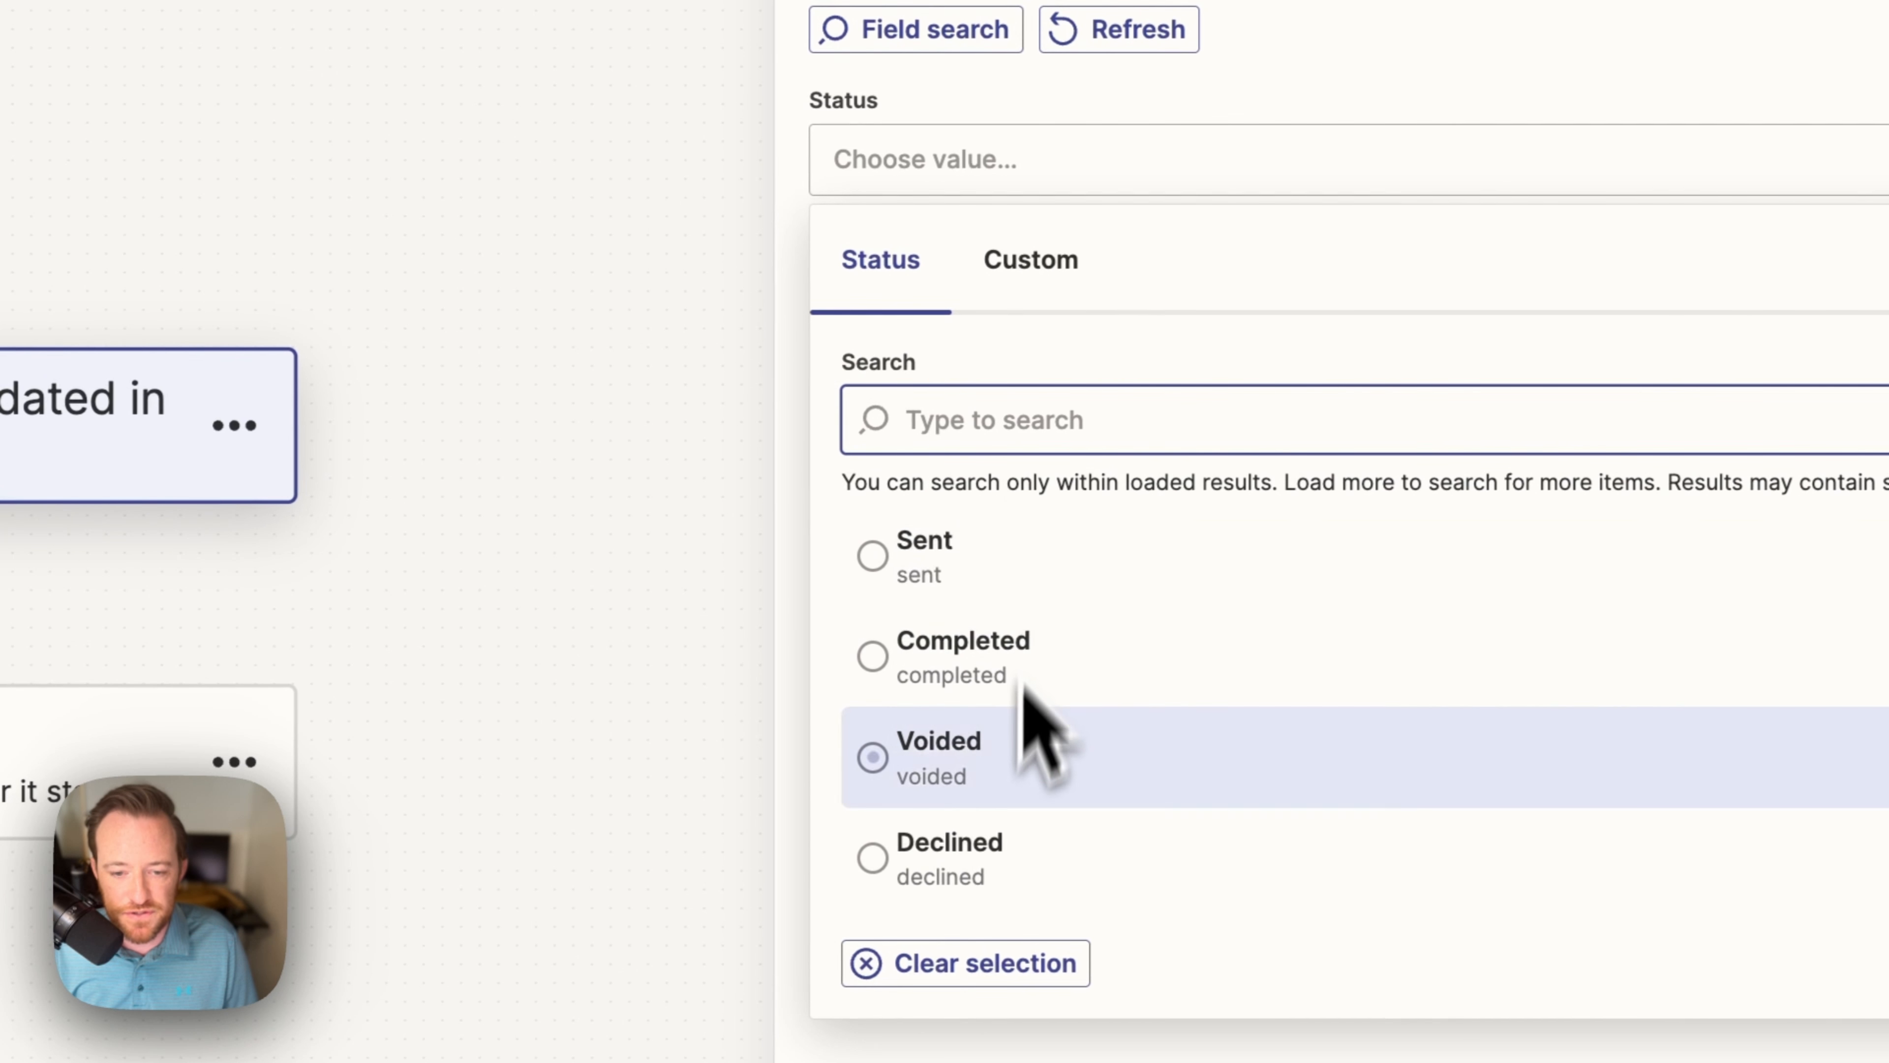
pyautogui.click(994, 672)
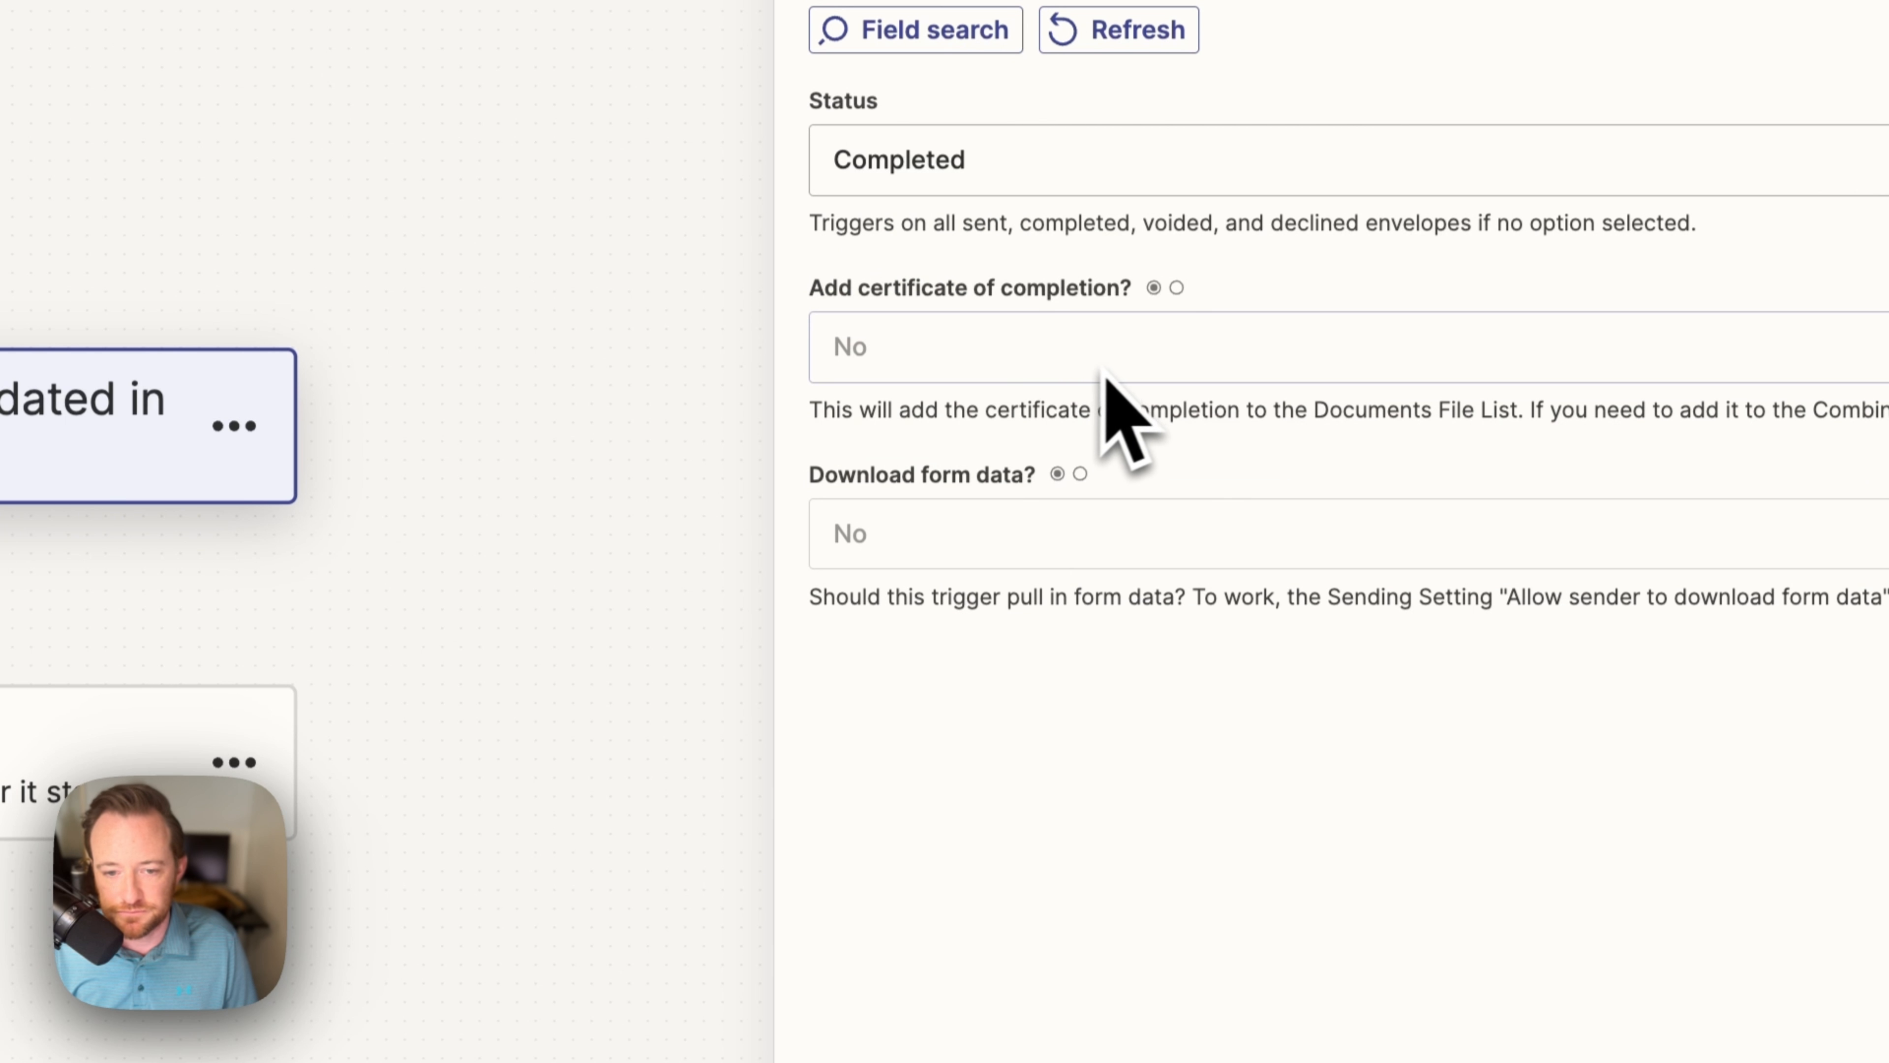
pyautogui.click(885, 993)
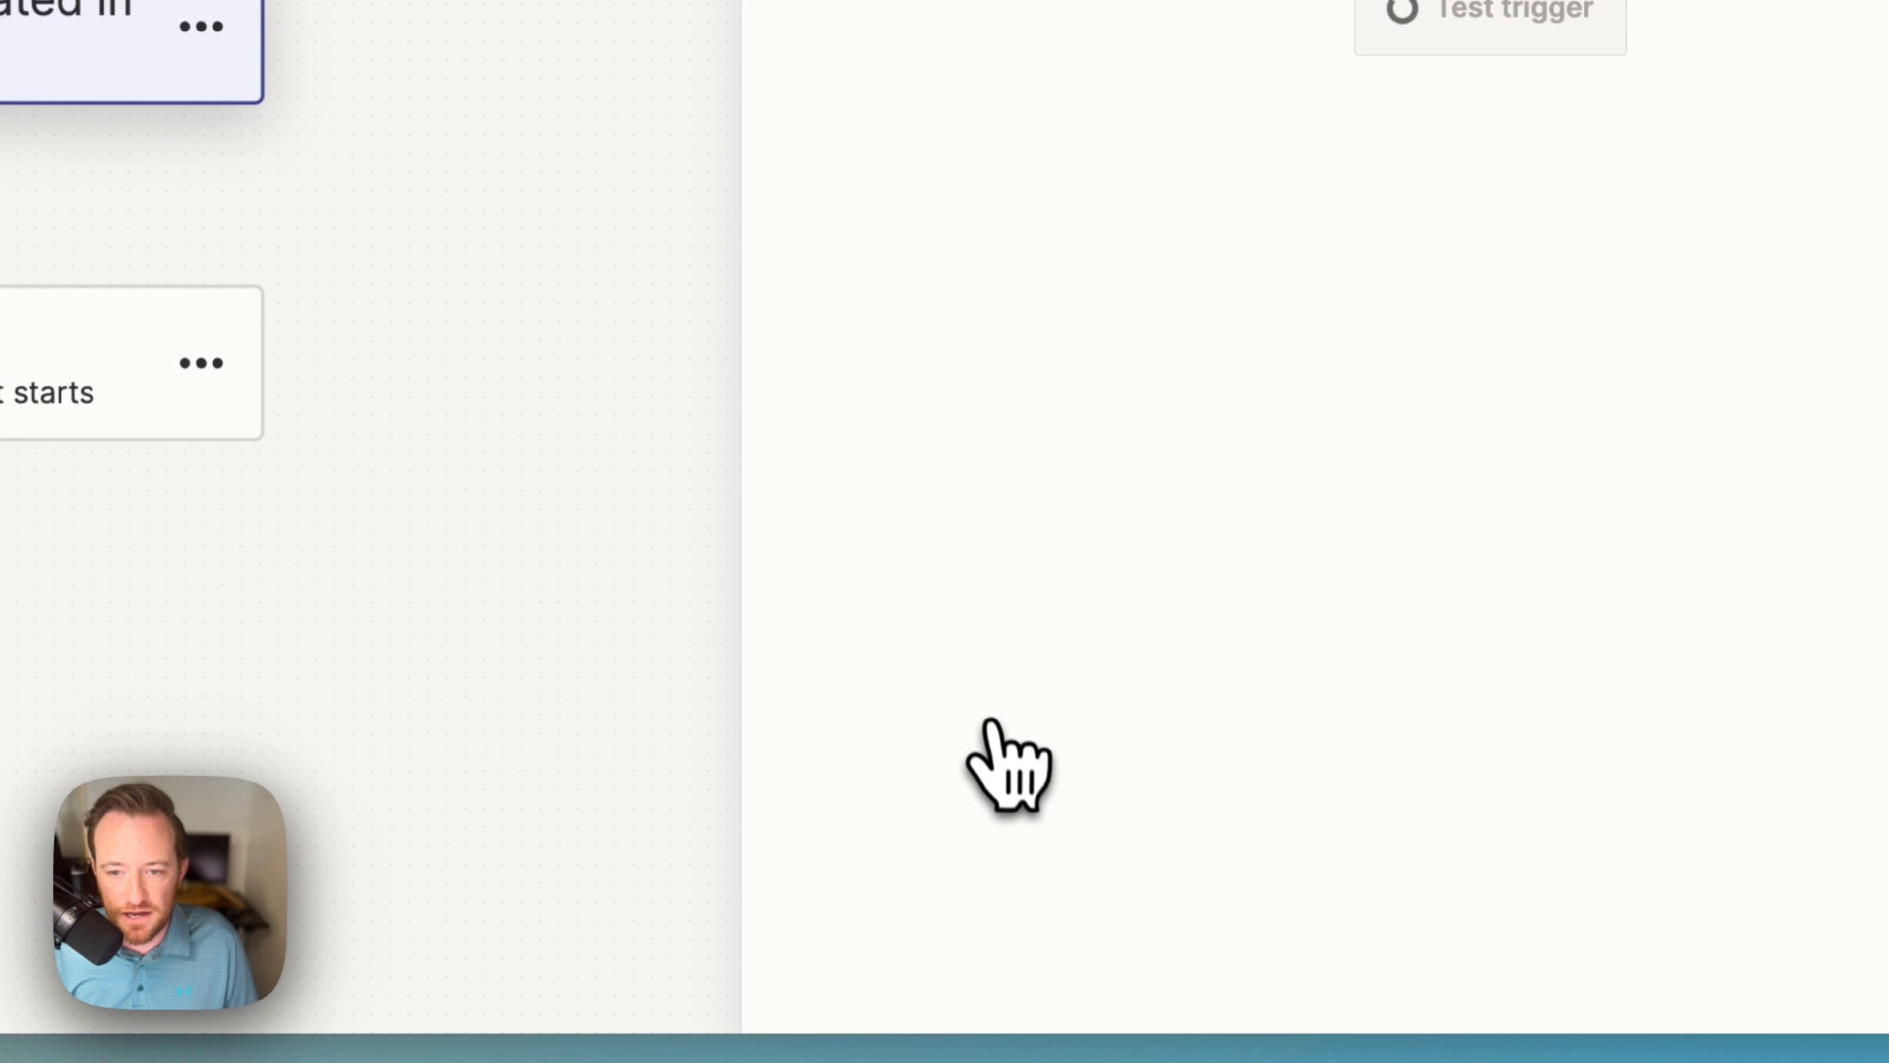
# Step: Test the trigger and continue with the found completed envelope
pyautogui.click(1509, 38)
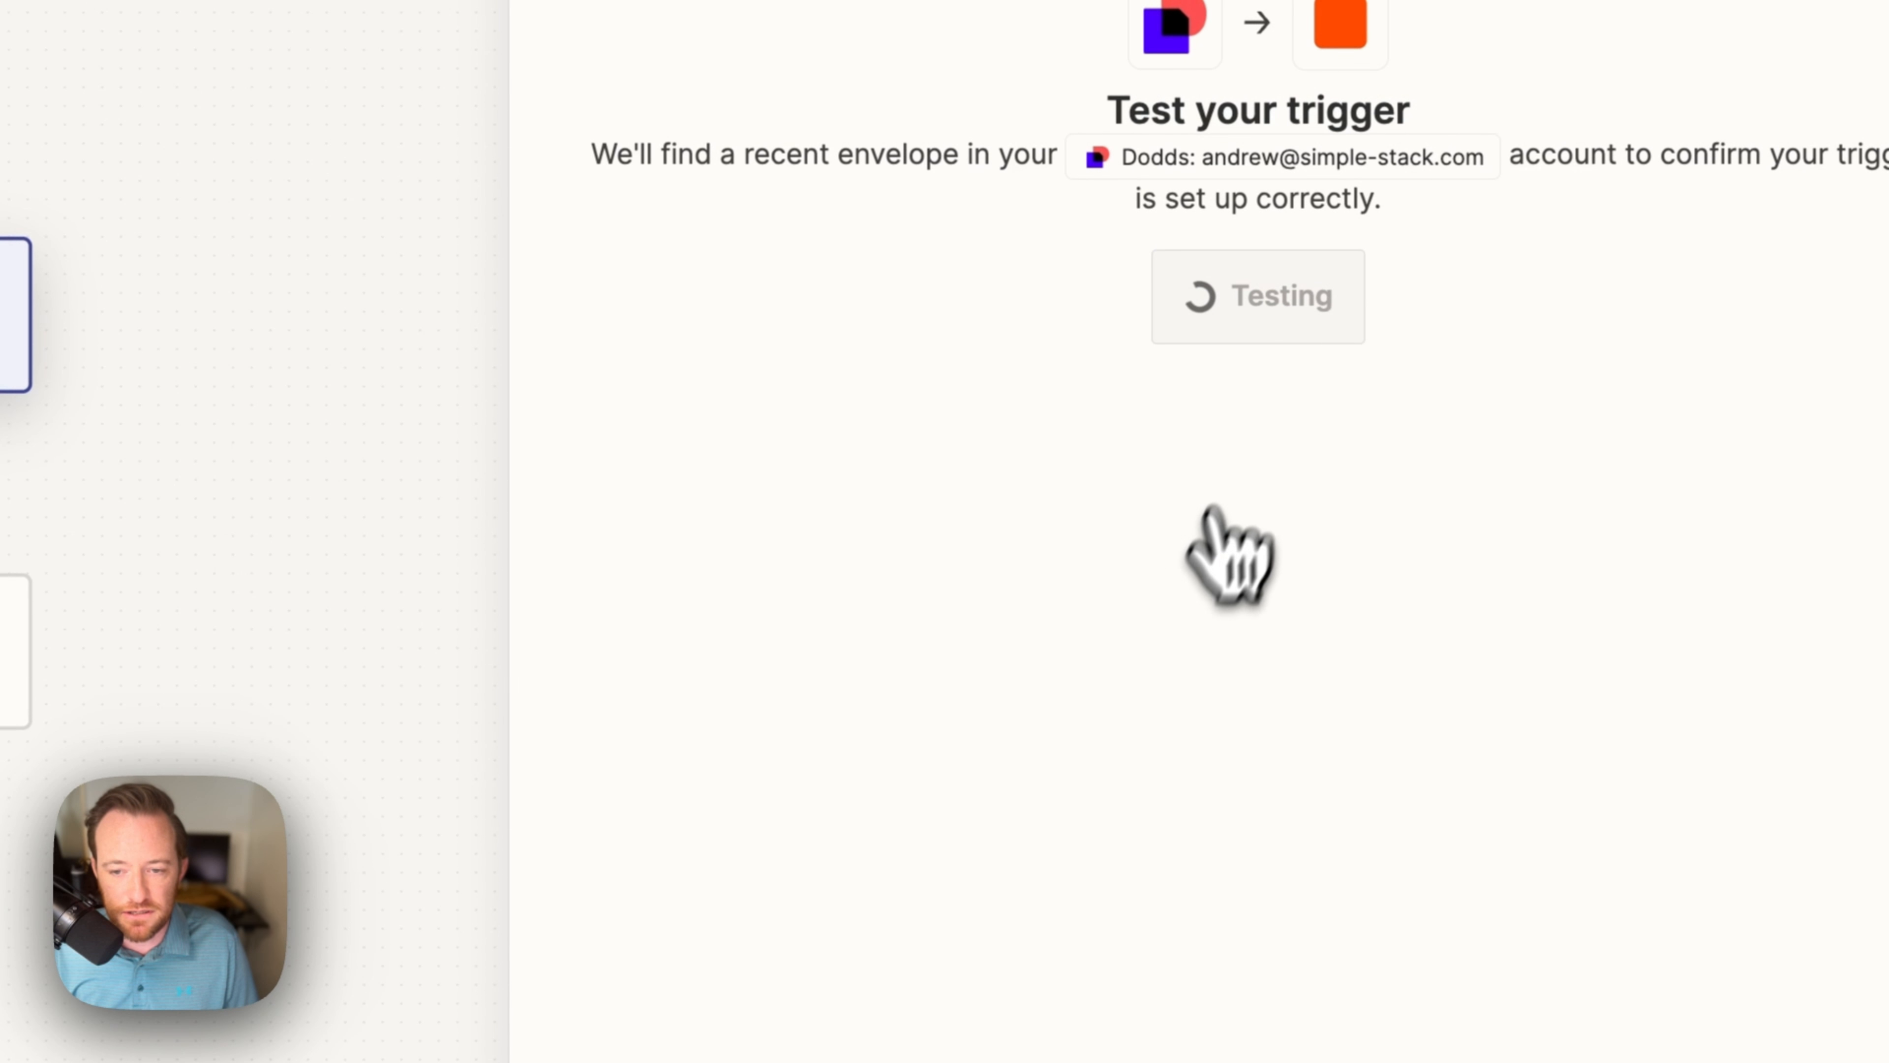
pyautogui.scroll(-1, 1175, 655)
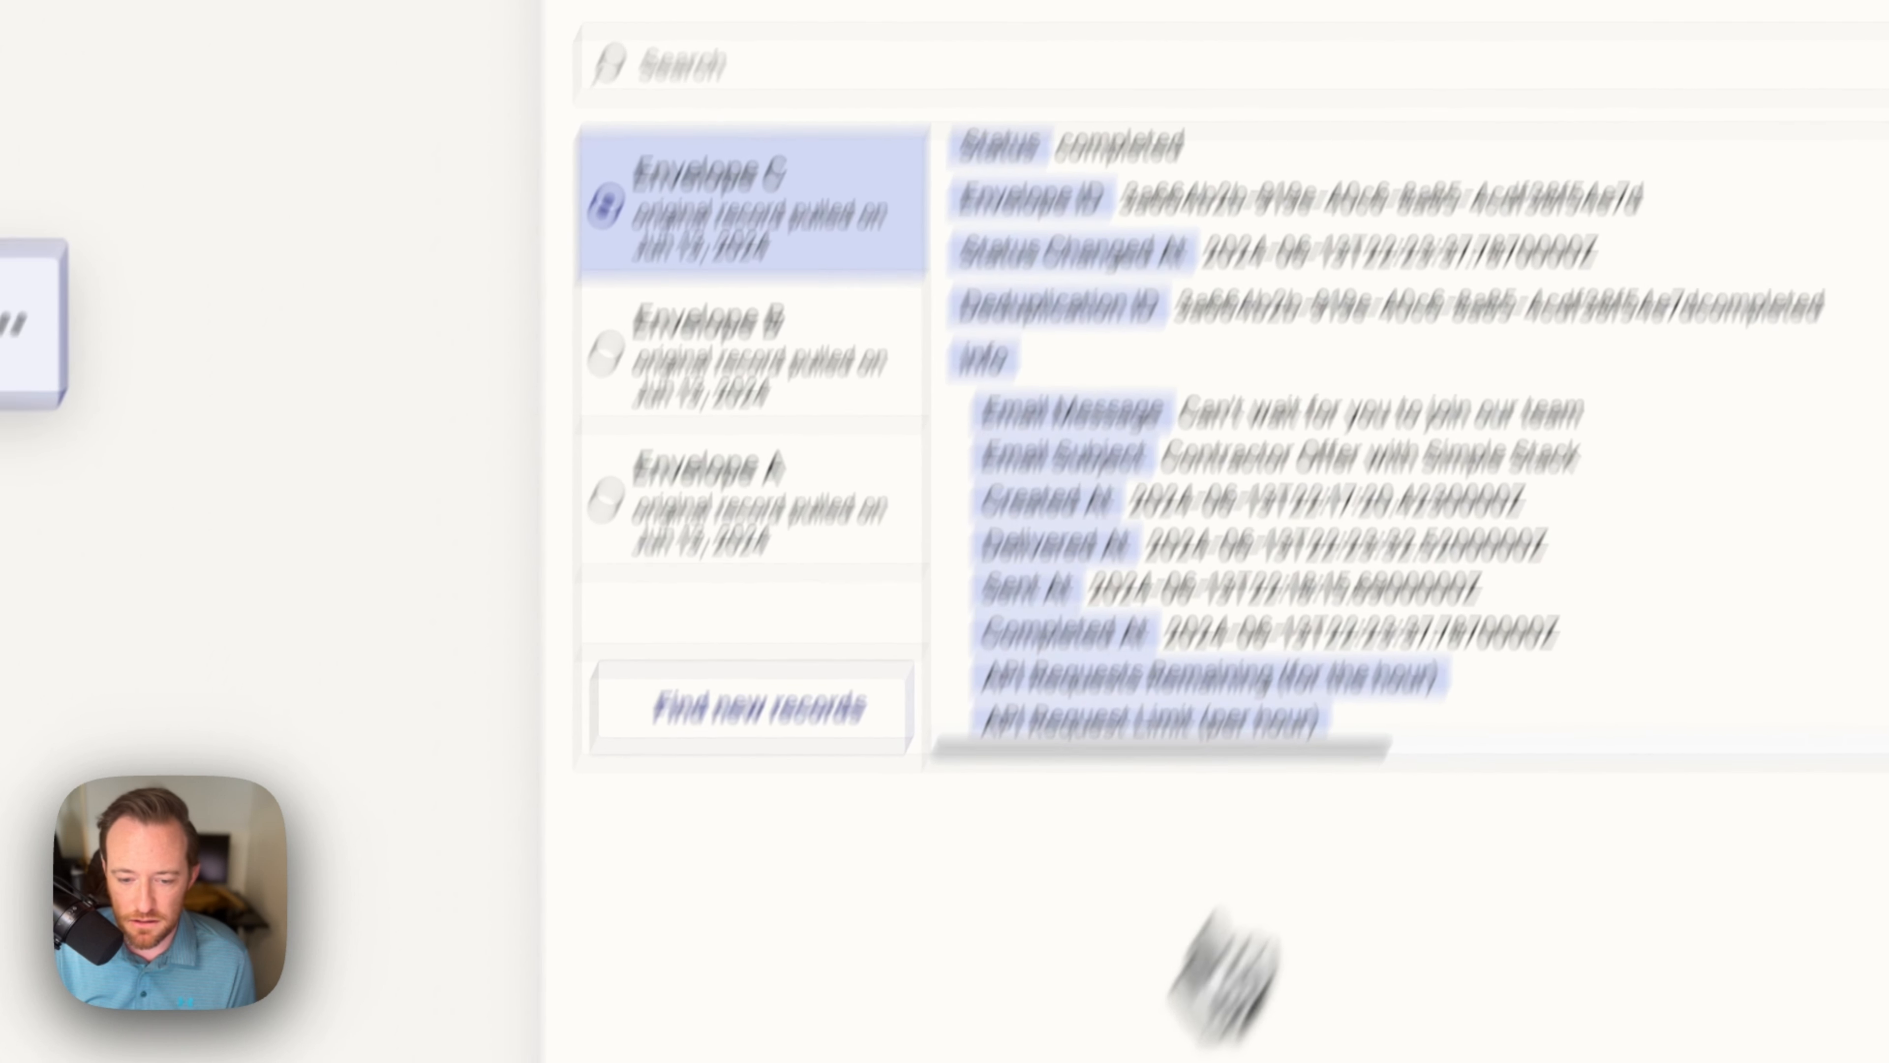
pyautogui.click(945, 1011)
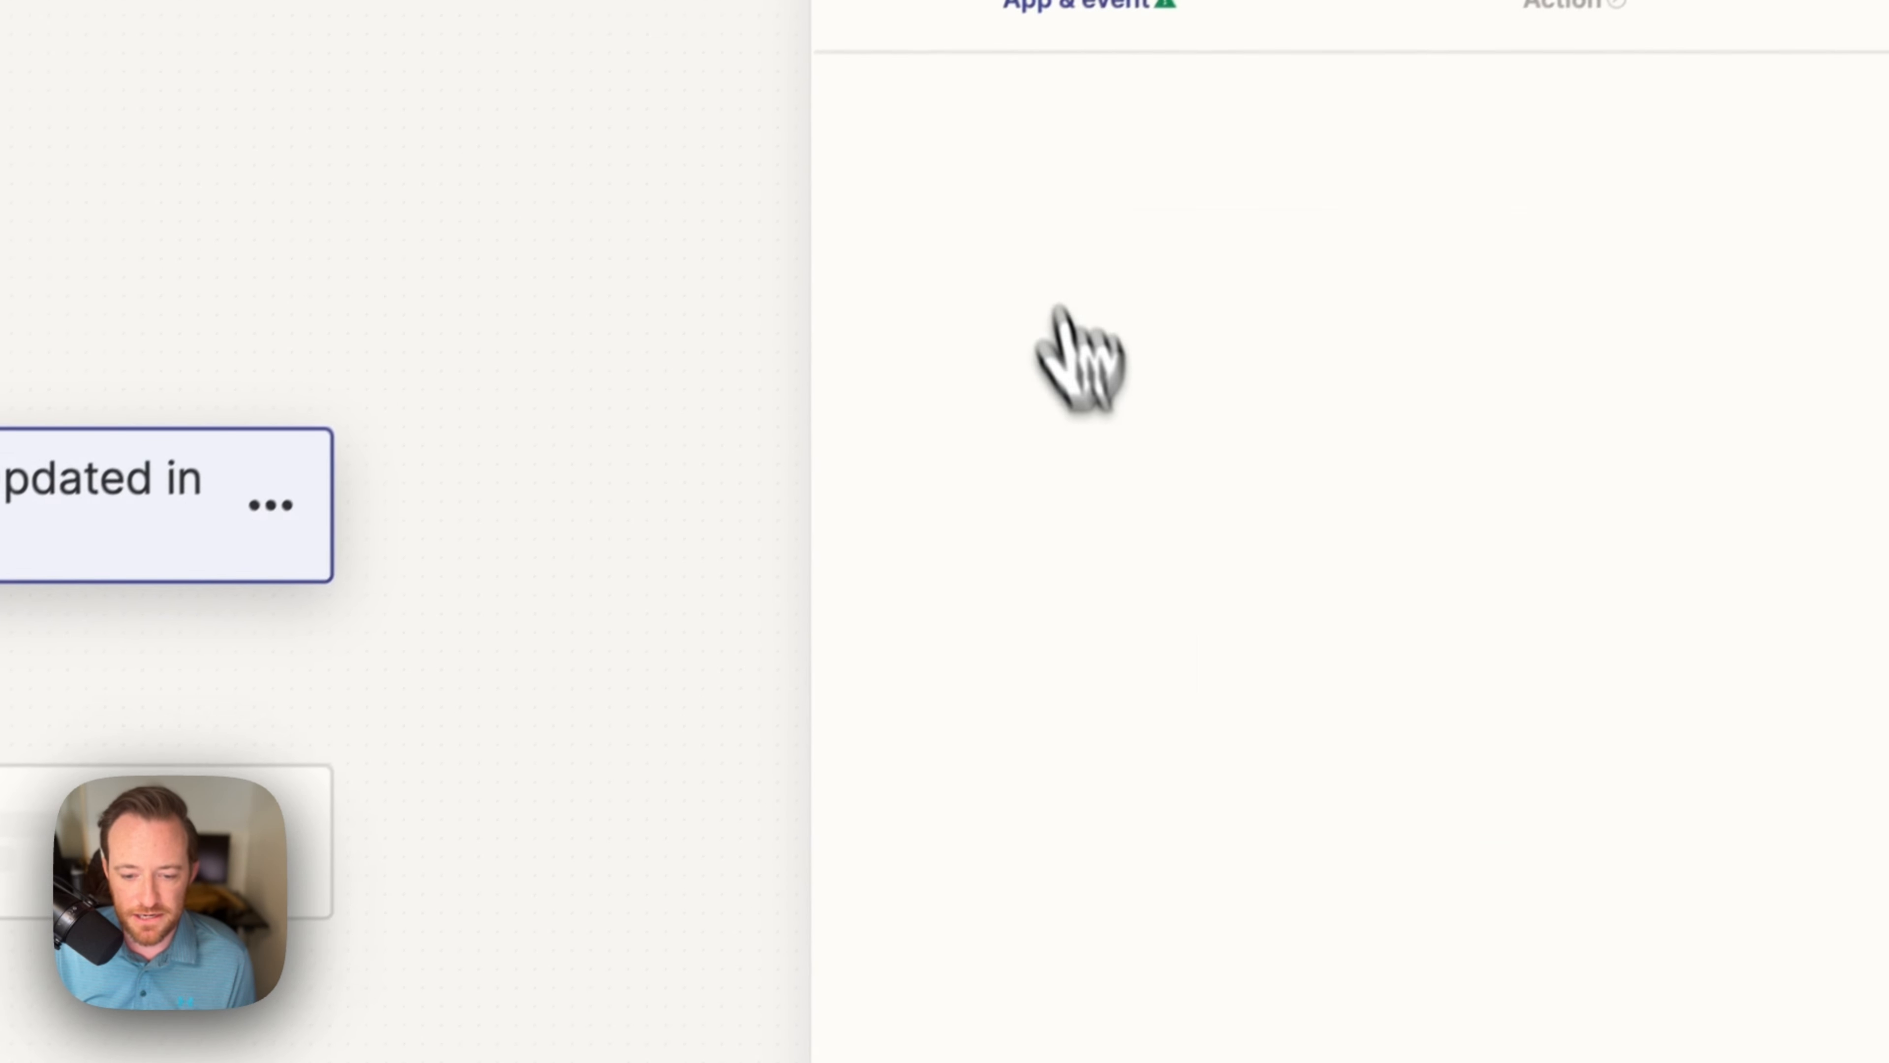
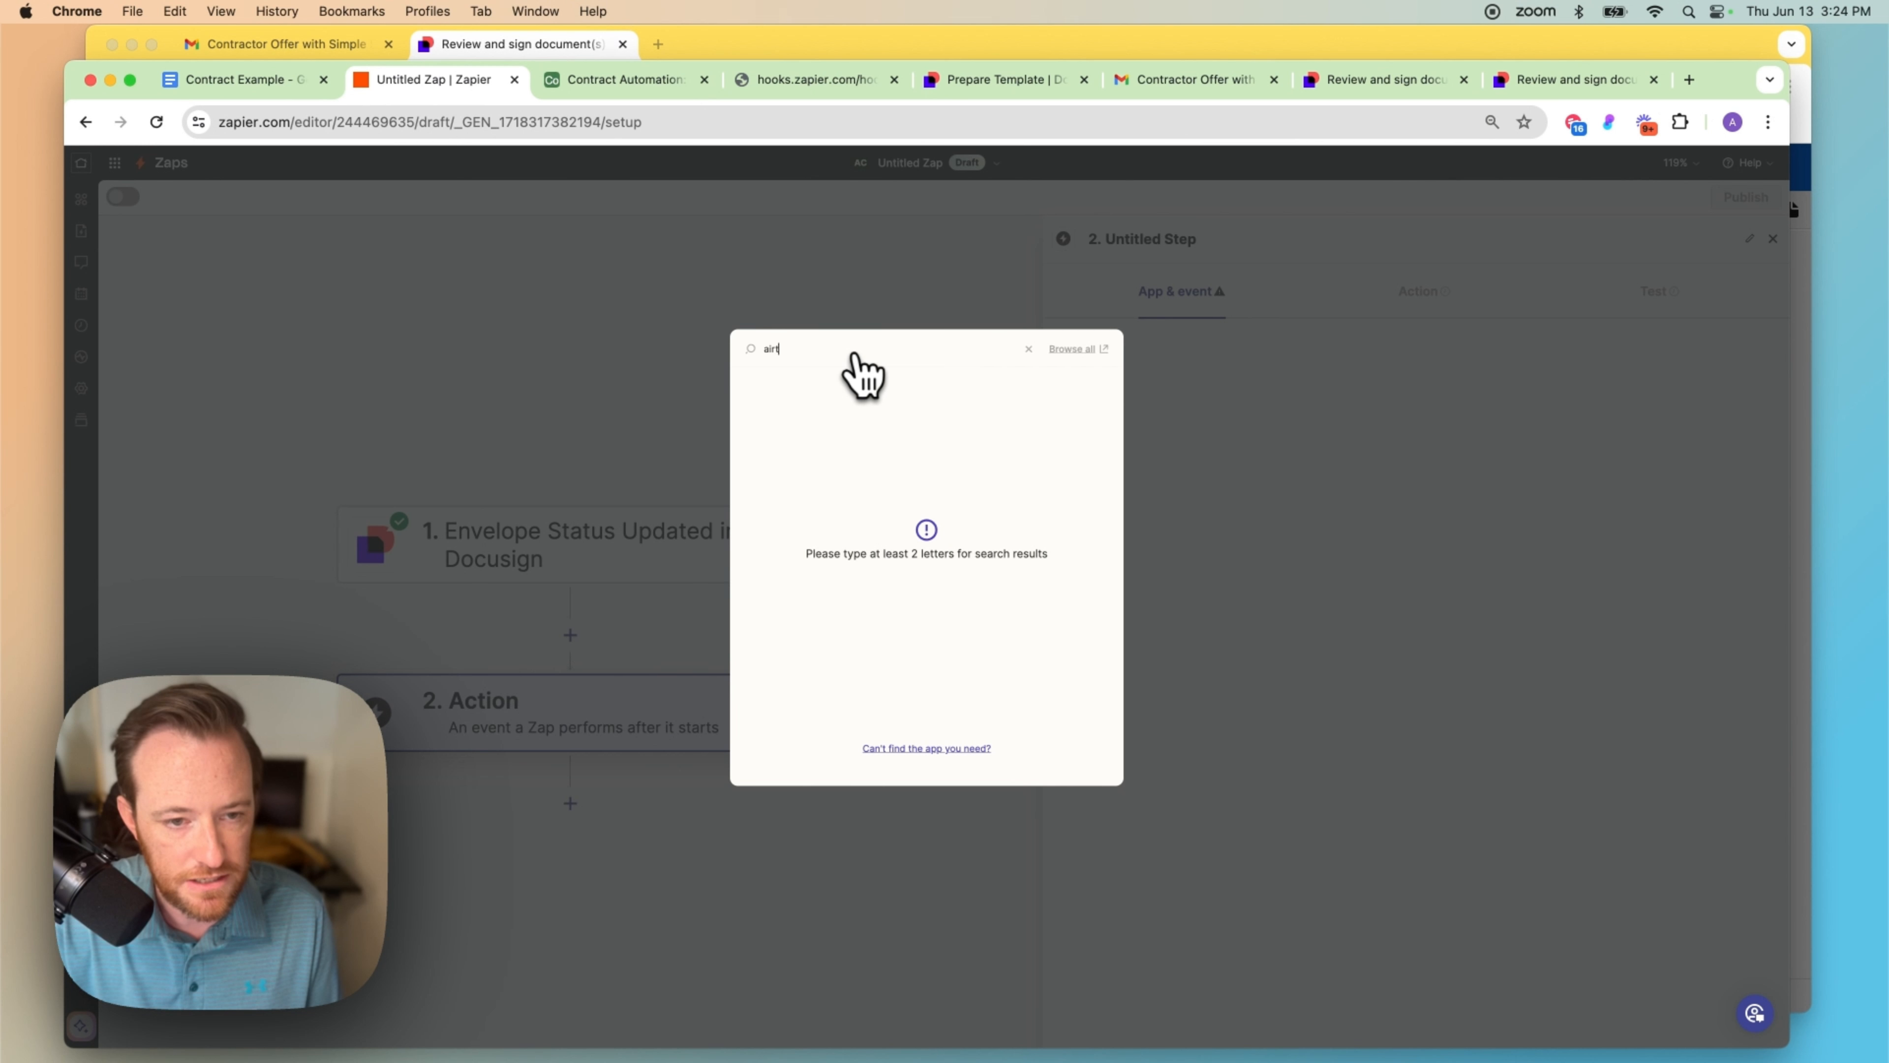
# Step: Make step 2 an Airtable Find Record action using the connected Airtable account
pyautogui.click(782, 388)
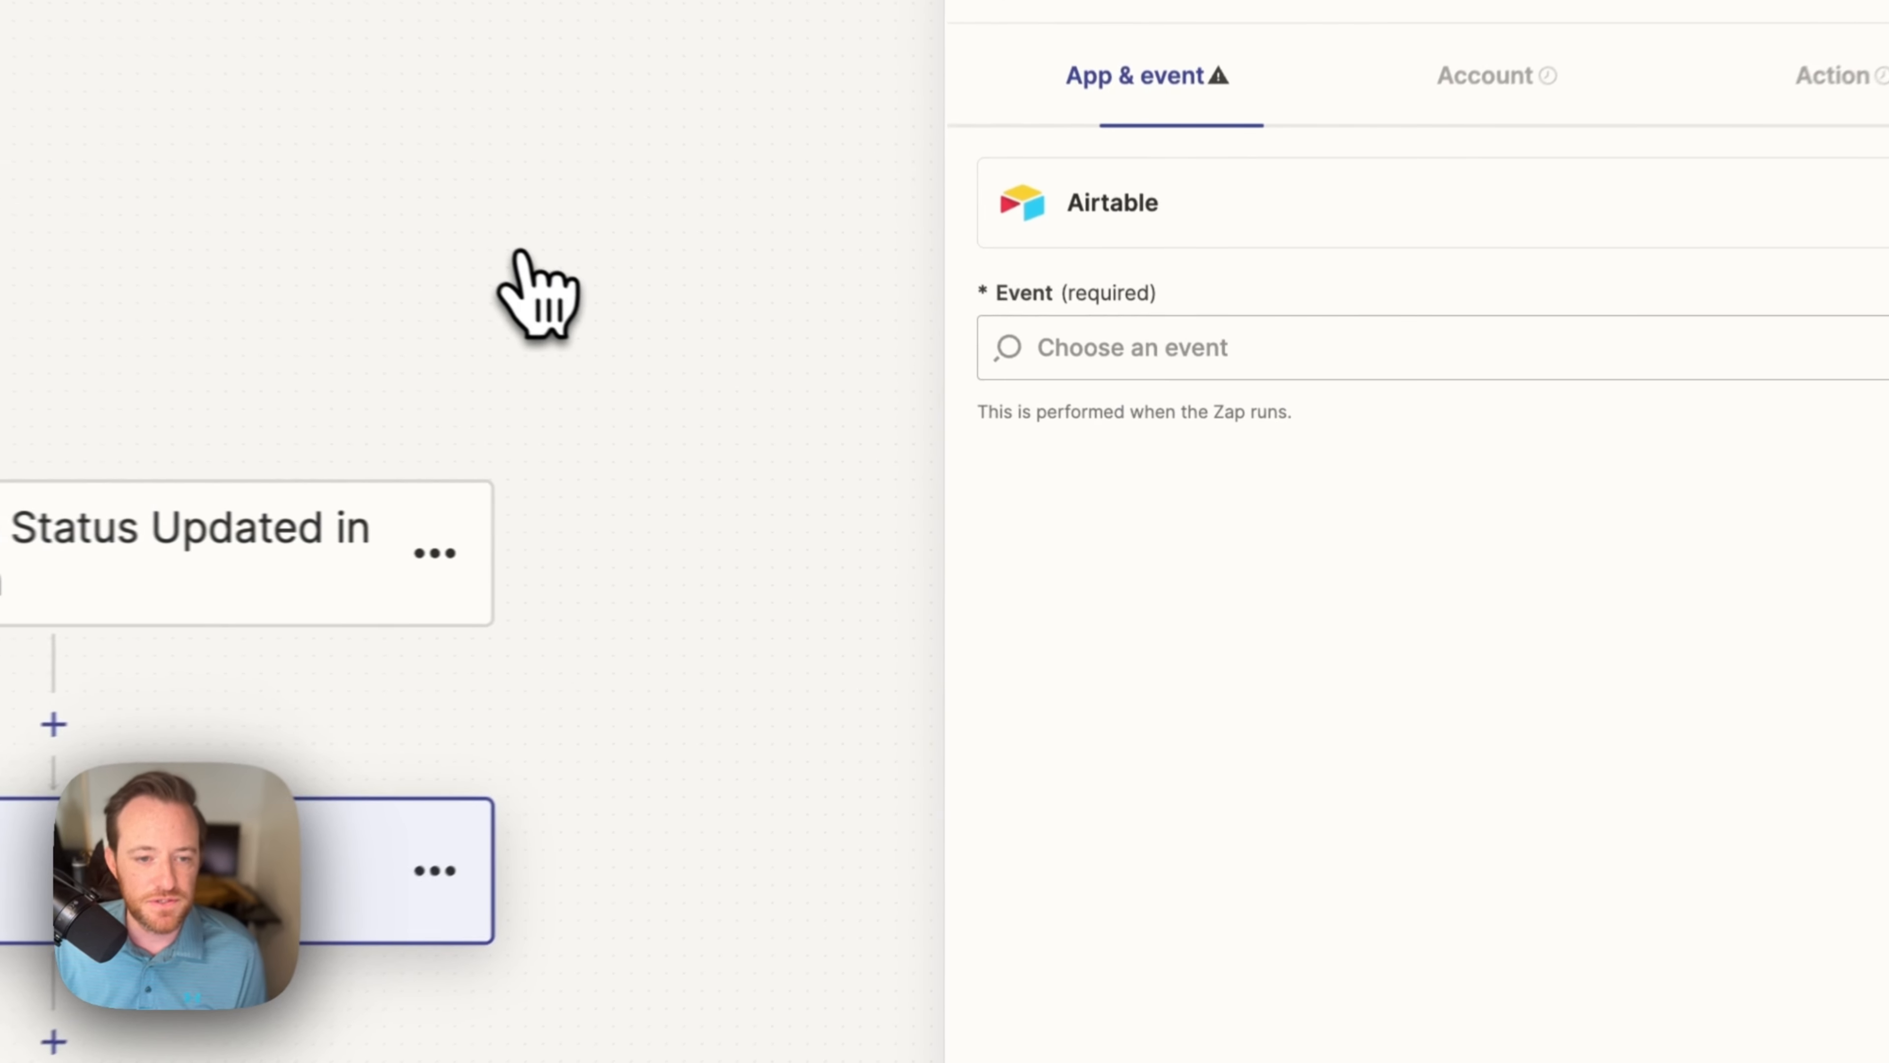
pyautogui.click(1387, 327)
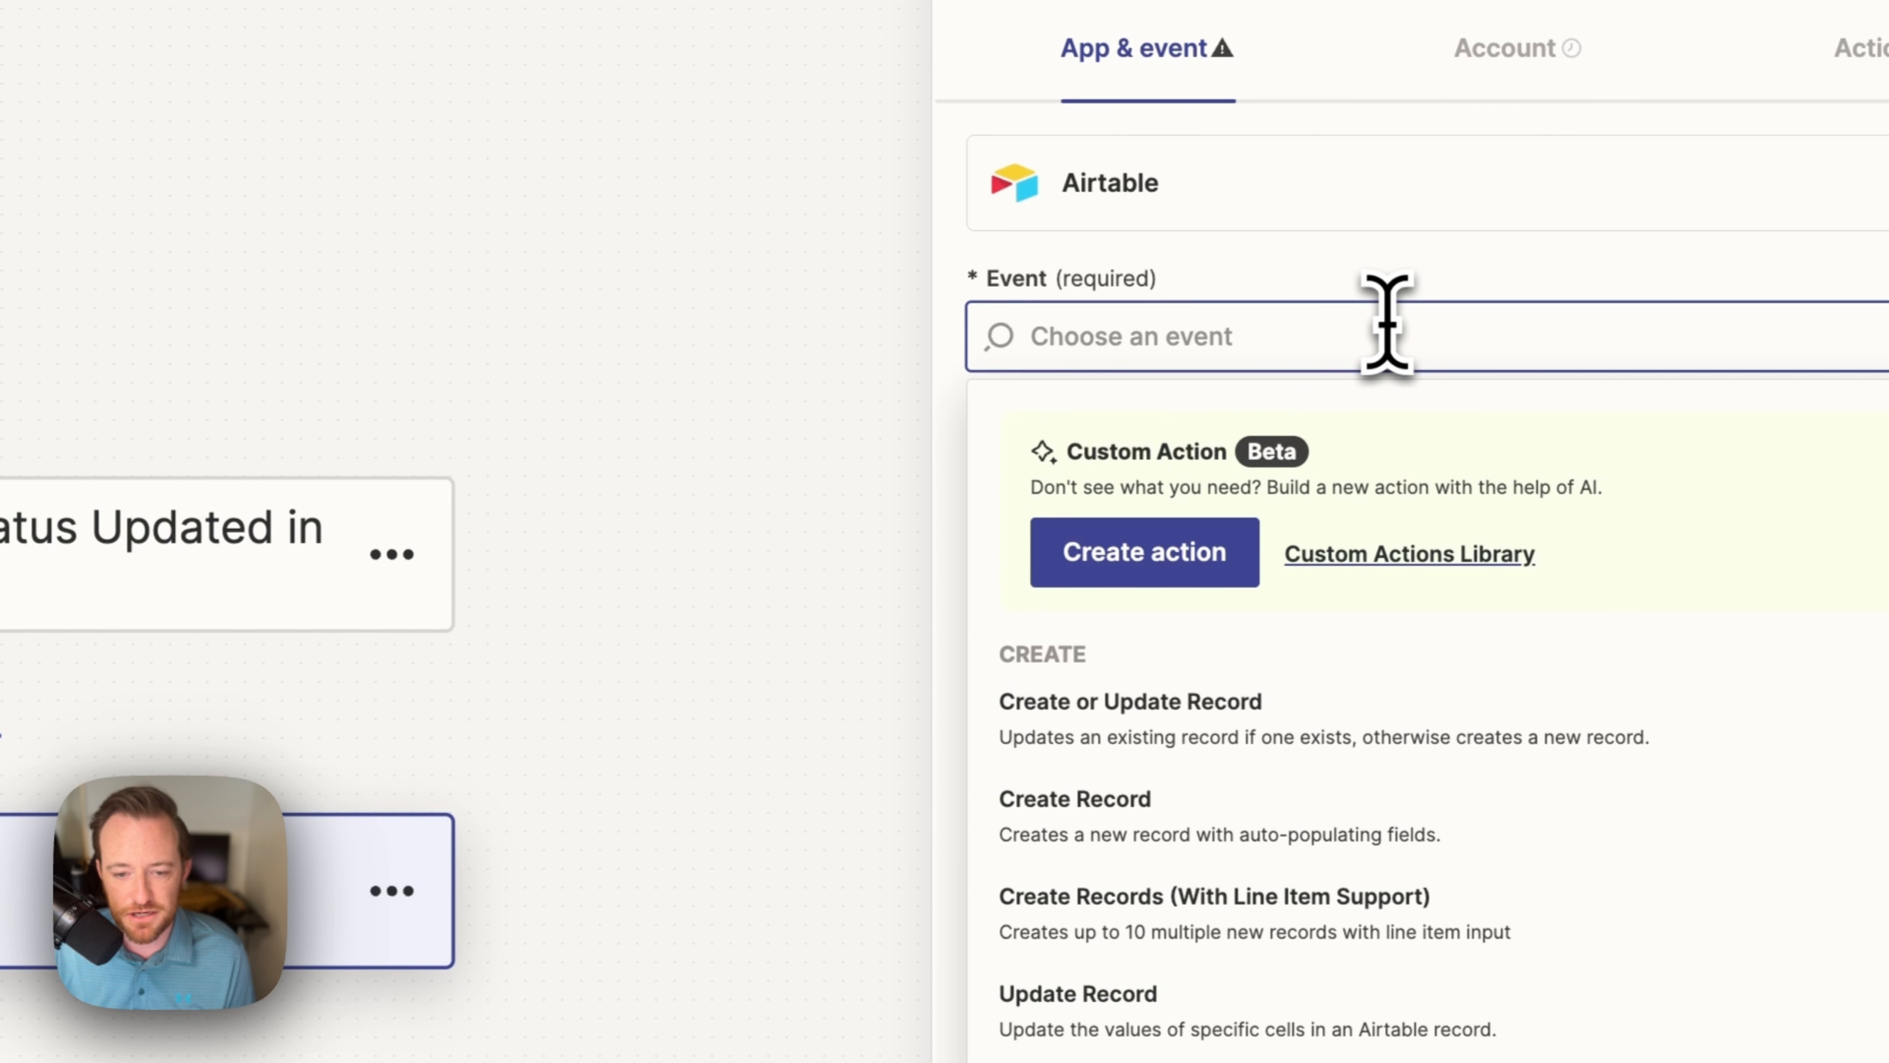
pyautogui.write('f')
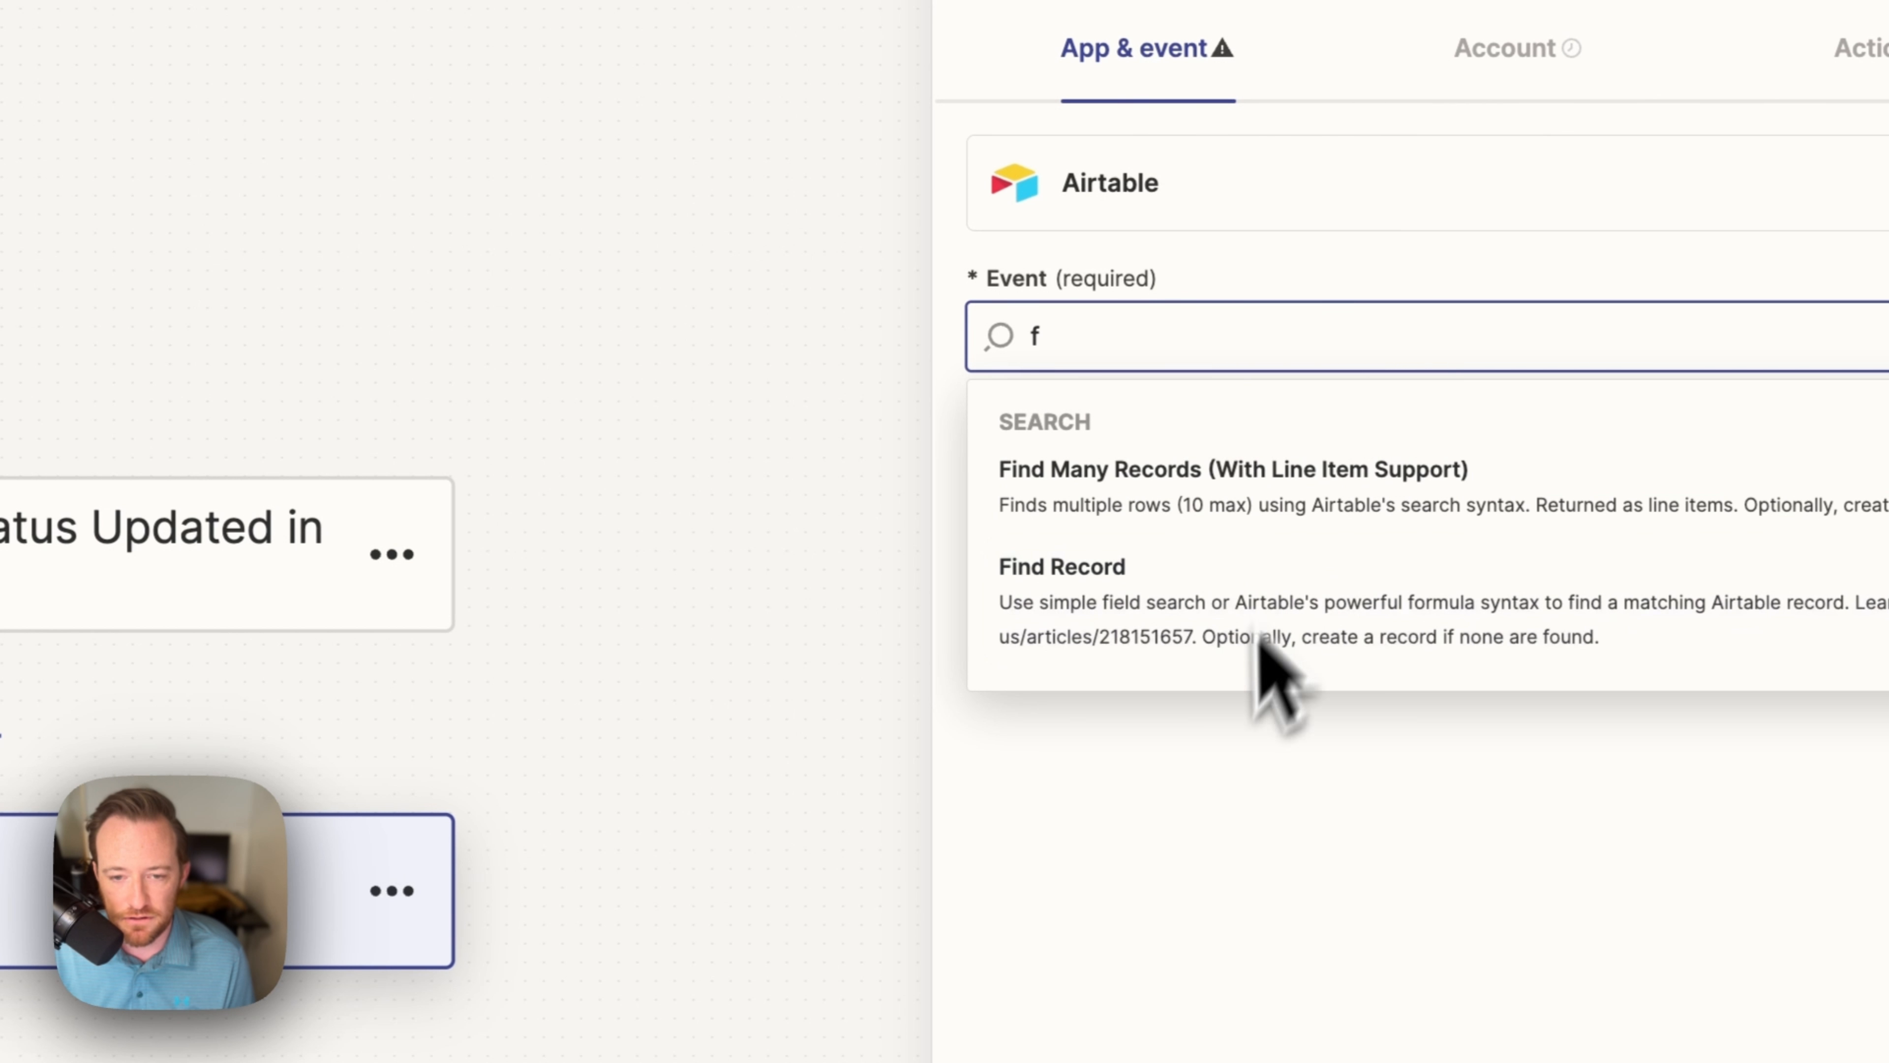
pyautogui.click(1195, 641)
pyautogui.click(744, 996)
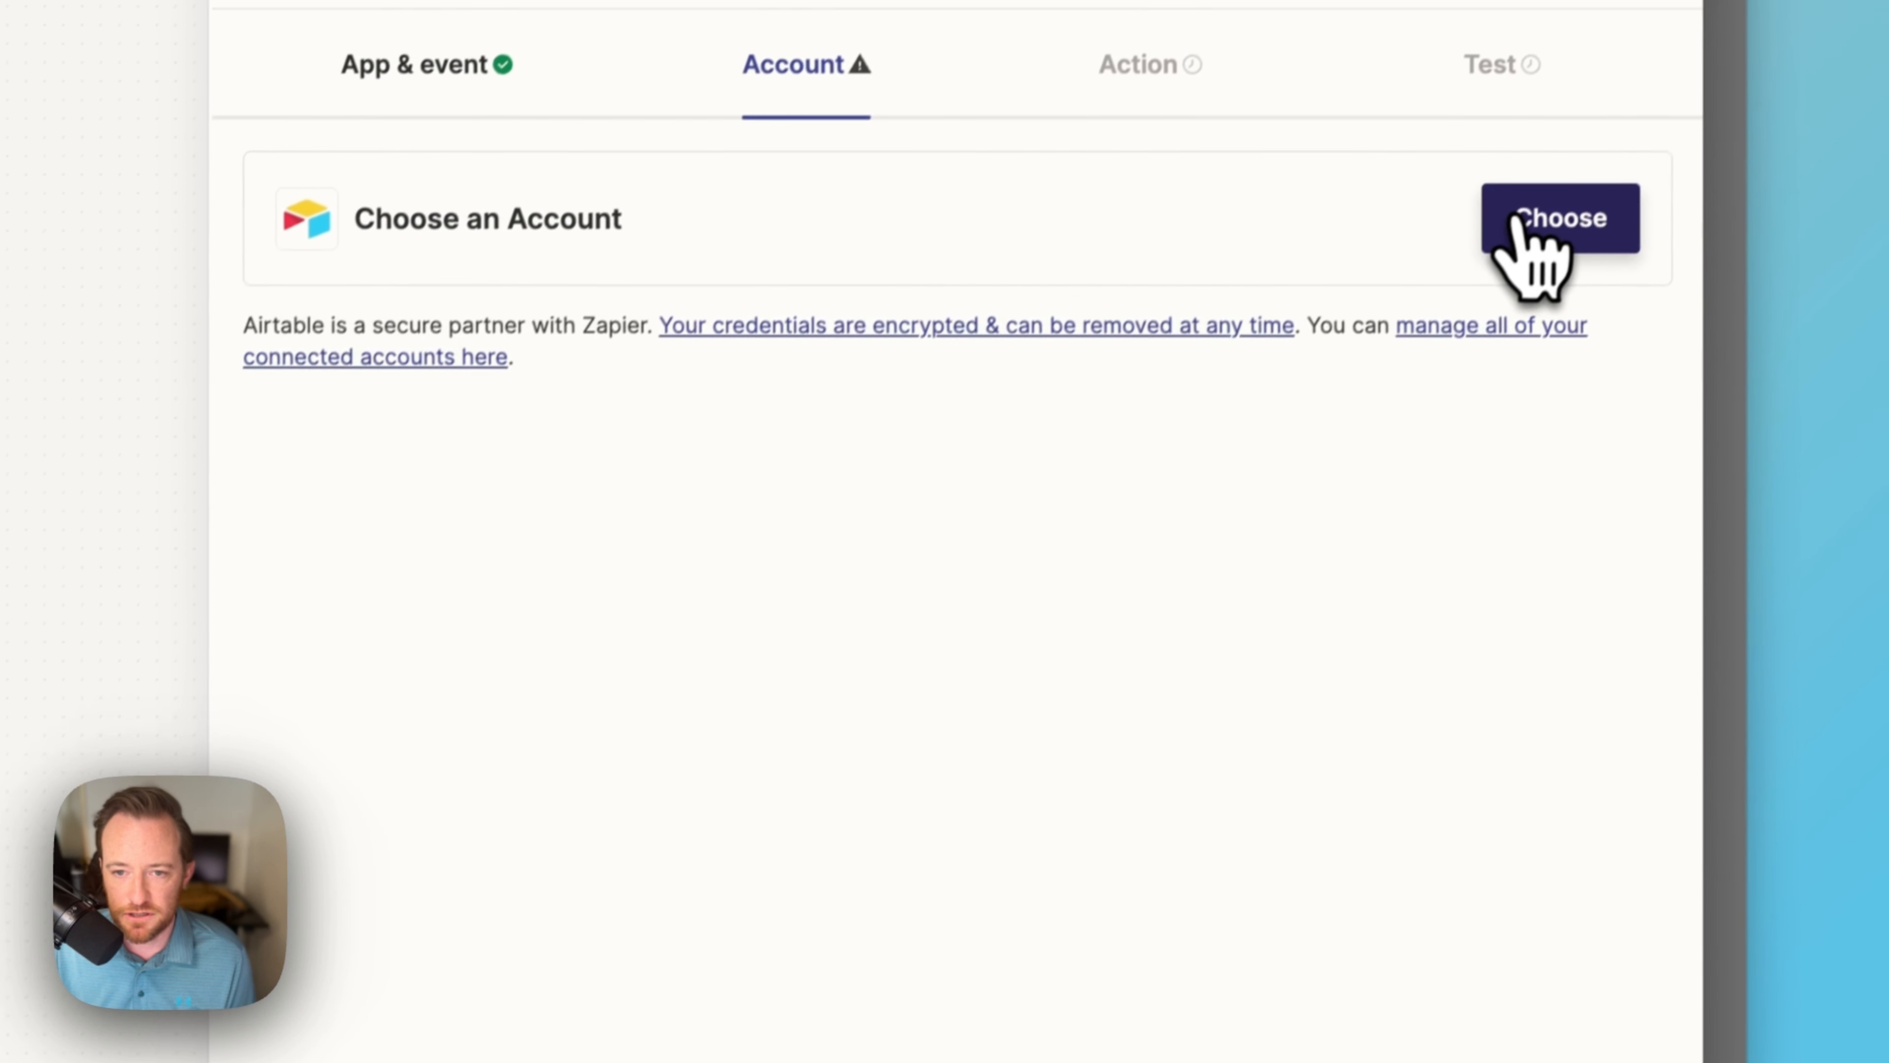
pyautogui.click(1550, 218)
pyautogui.click(1117, 538)
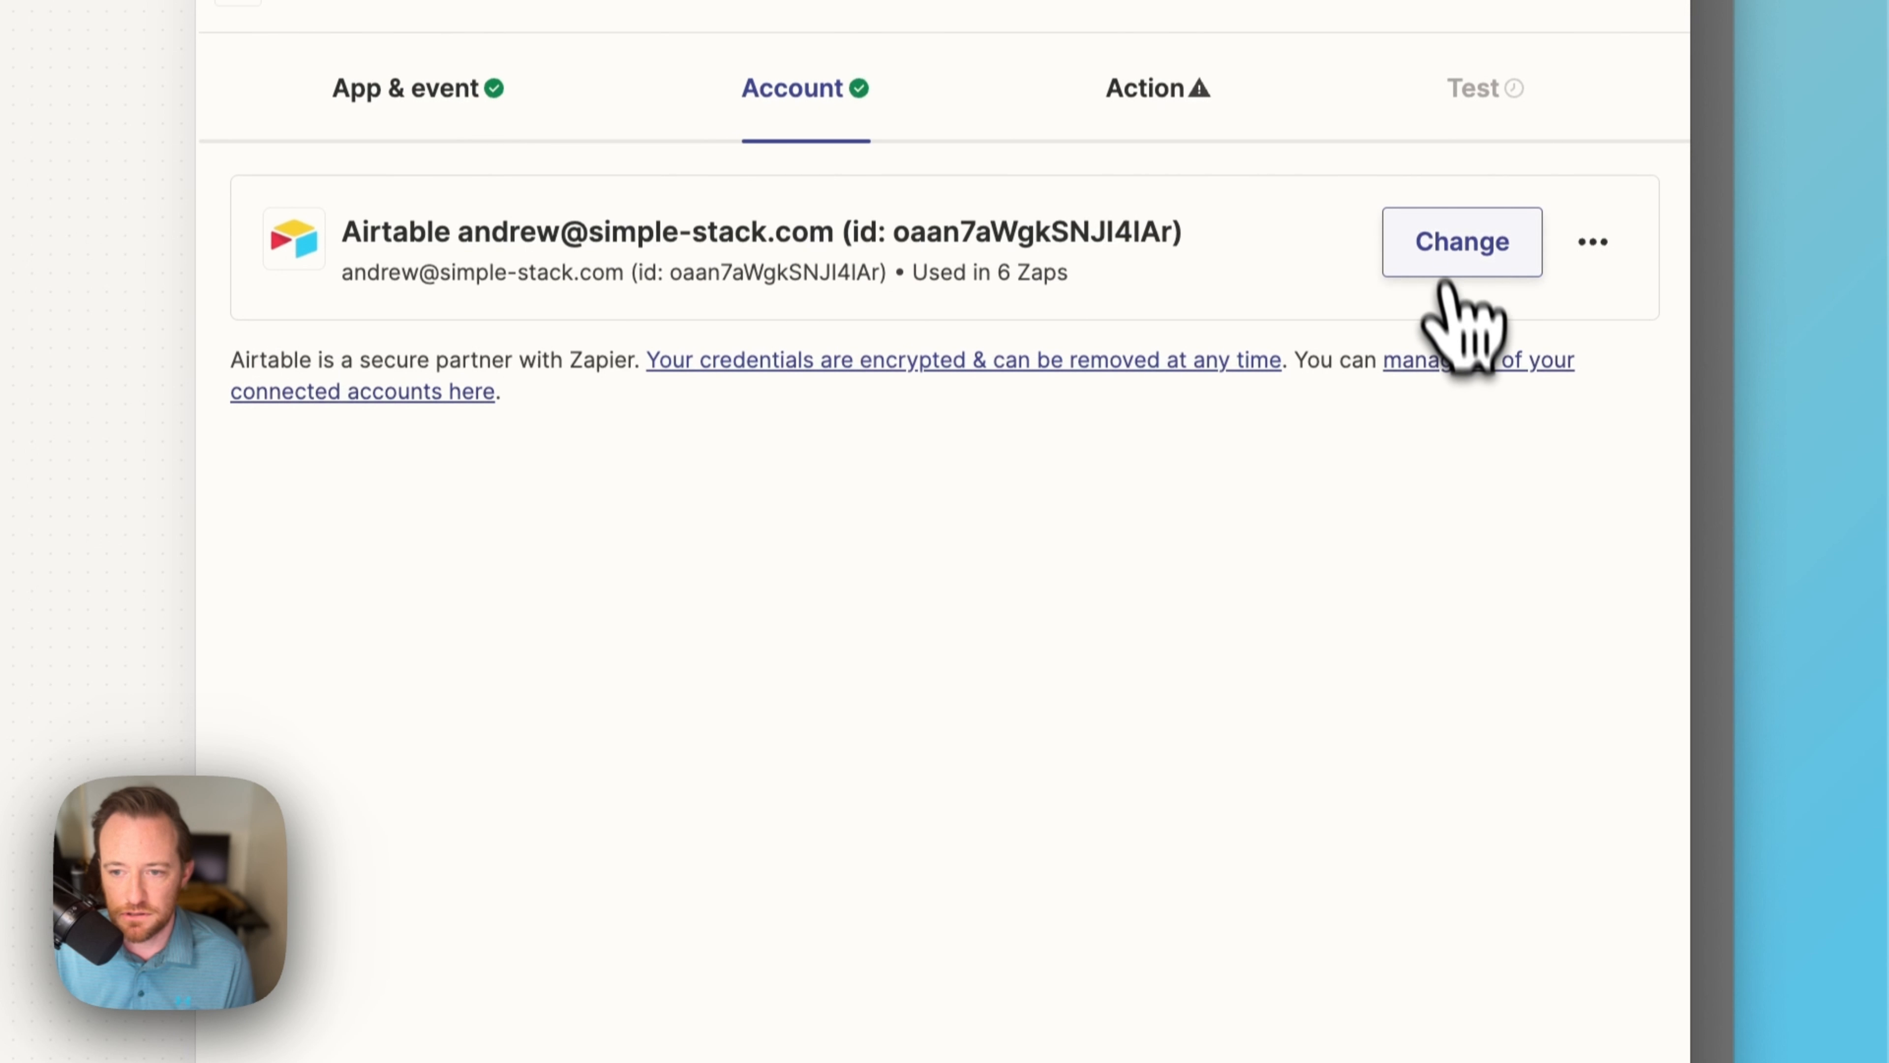
pyautogui.click(716, 1012)
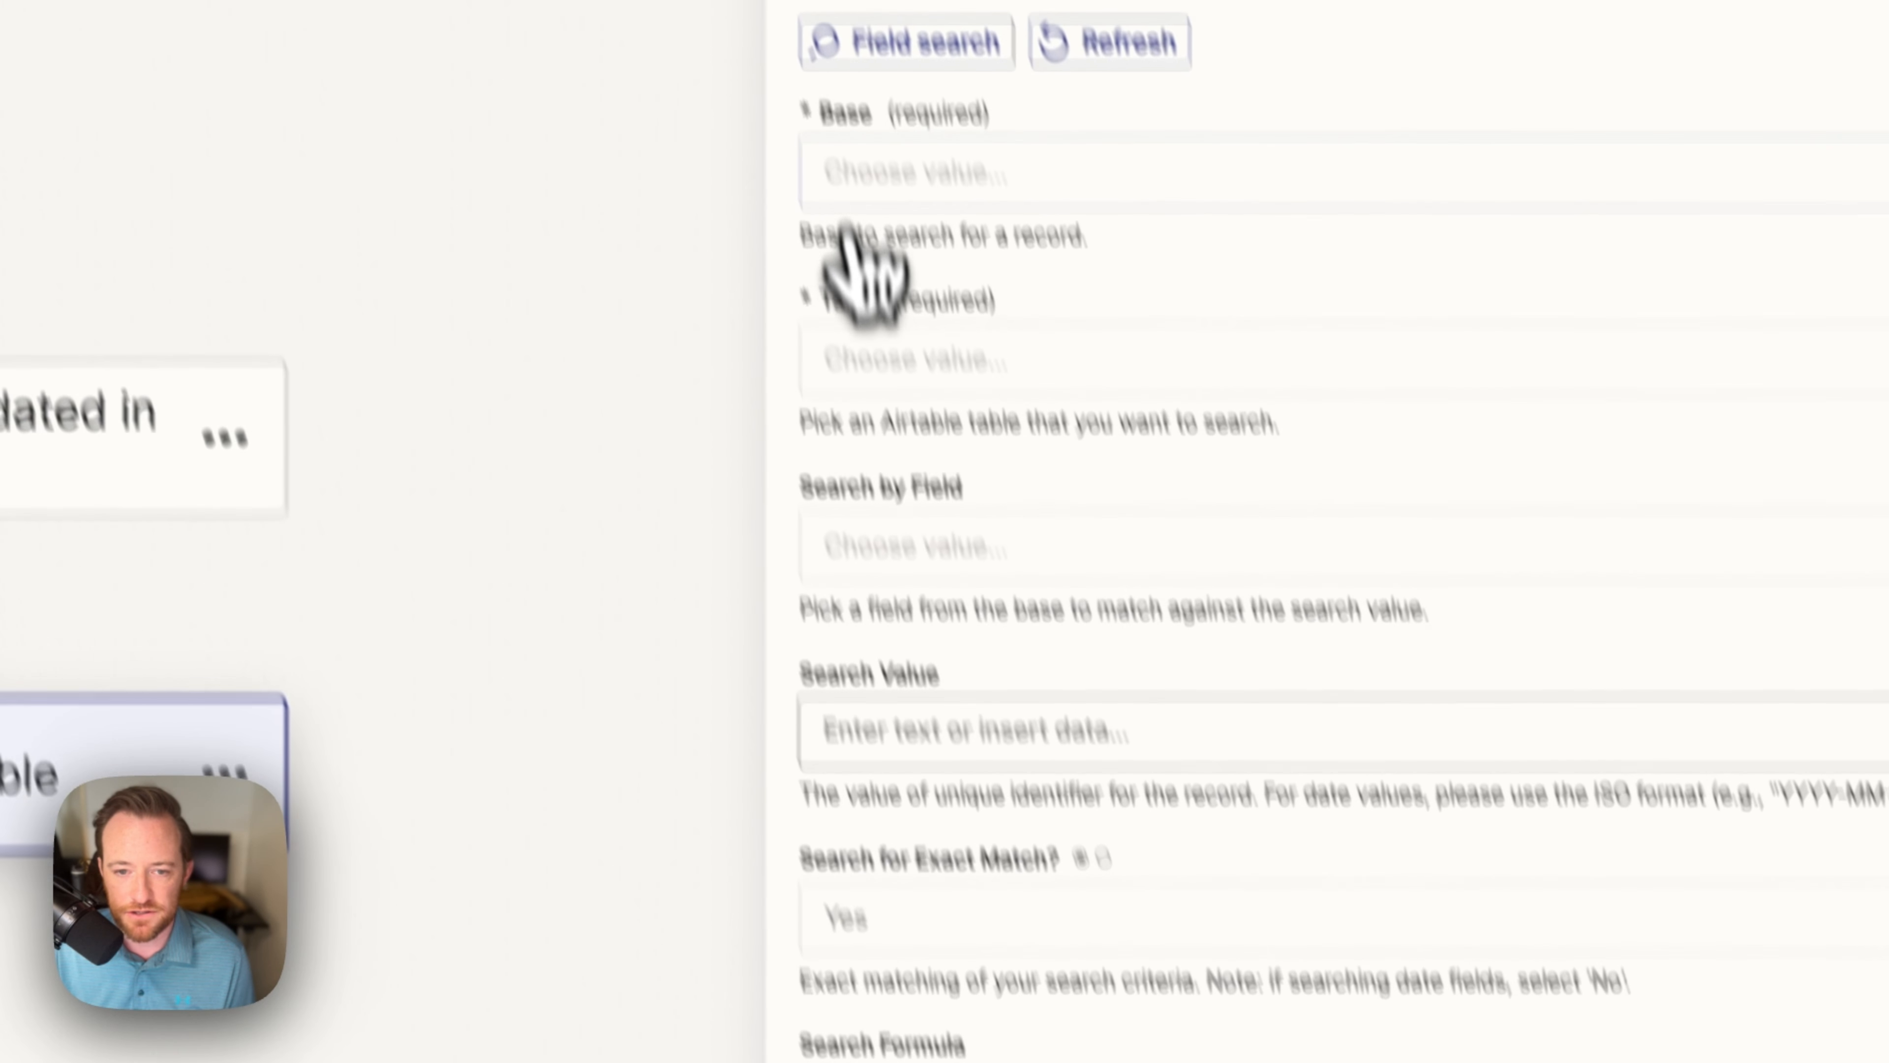
# Step: Search base Contract Automation, table Candidate, by the envelope id field using DocuSign's Envelope ID
pyautogui.click(888, 171)
pyautogui.write('contr')
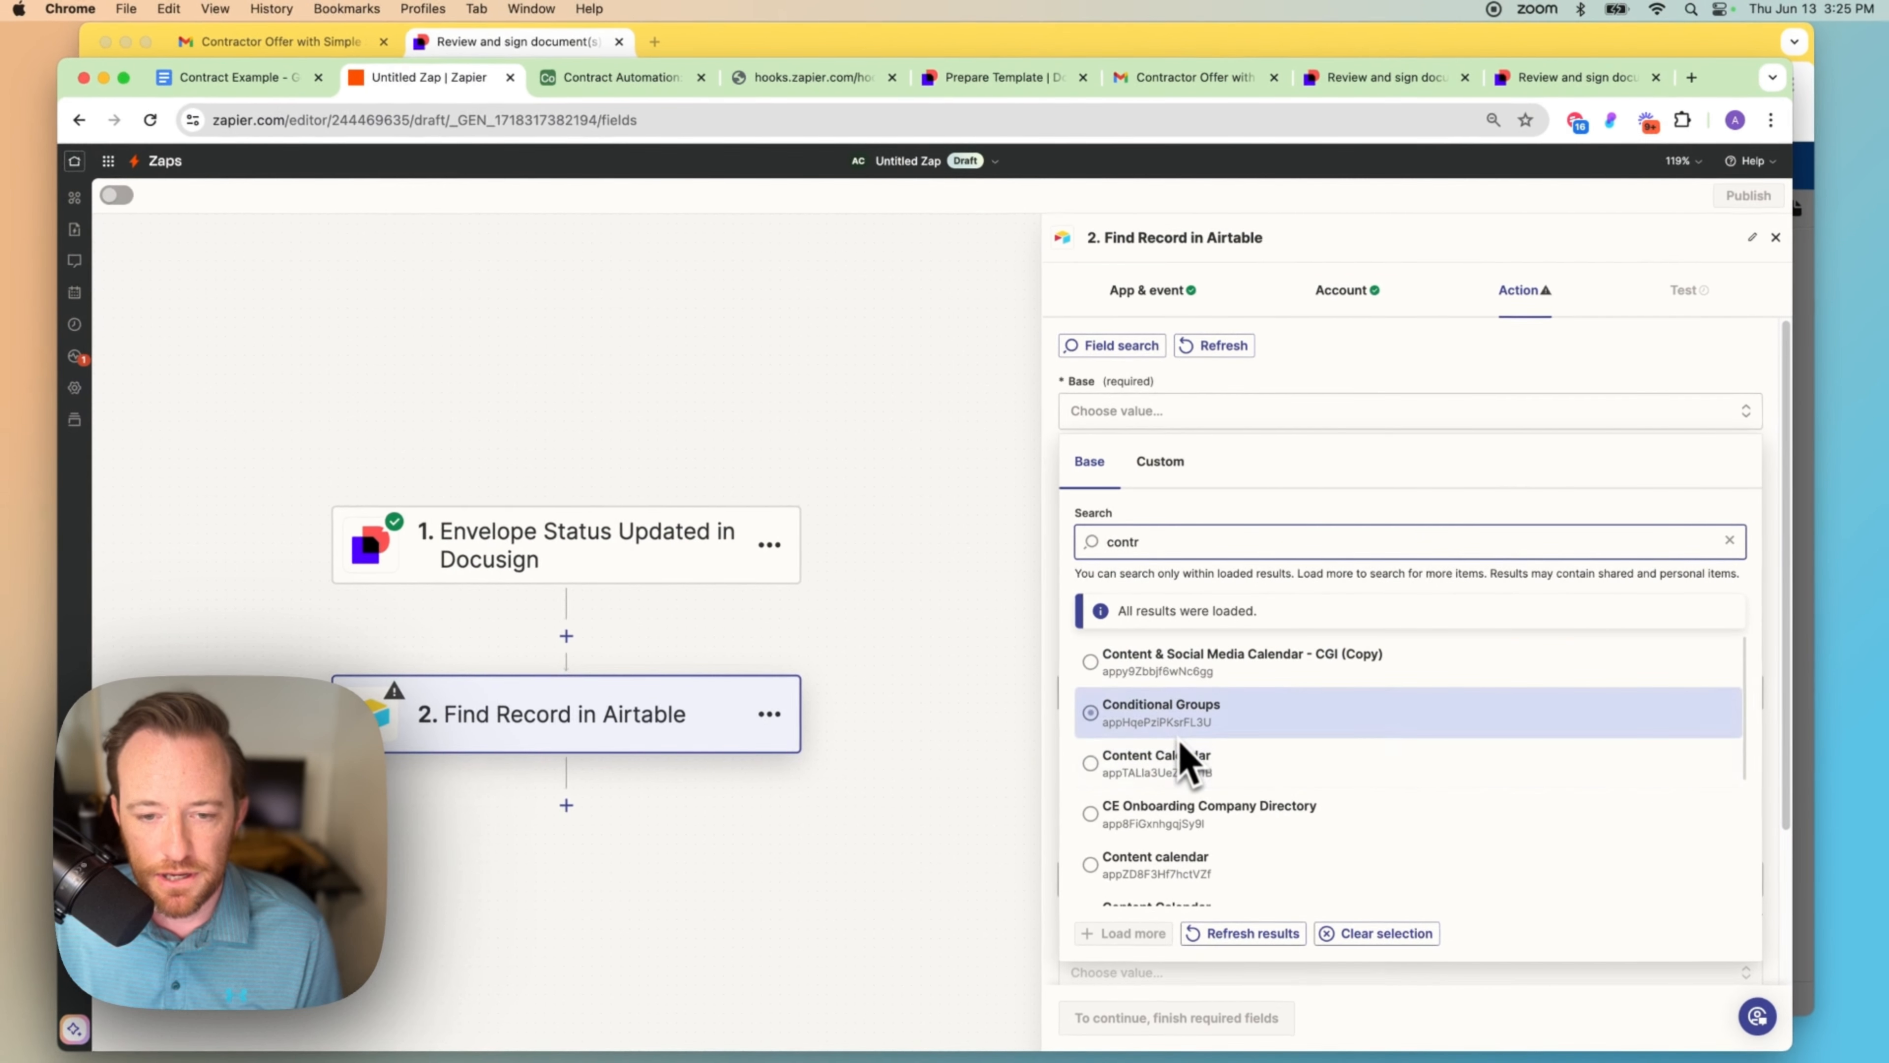
pyautogui.write('act')
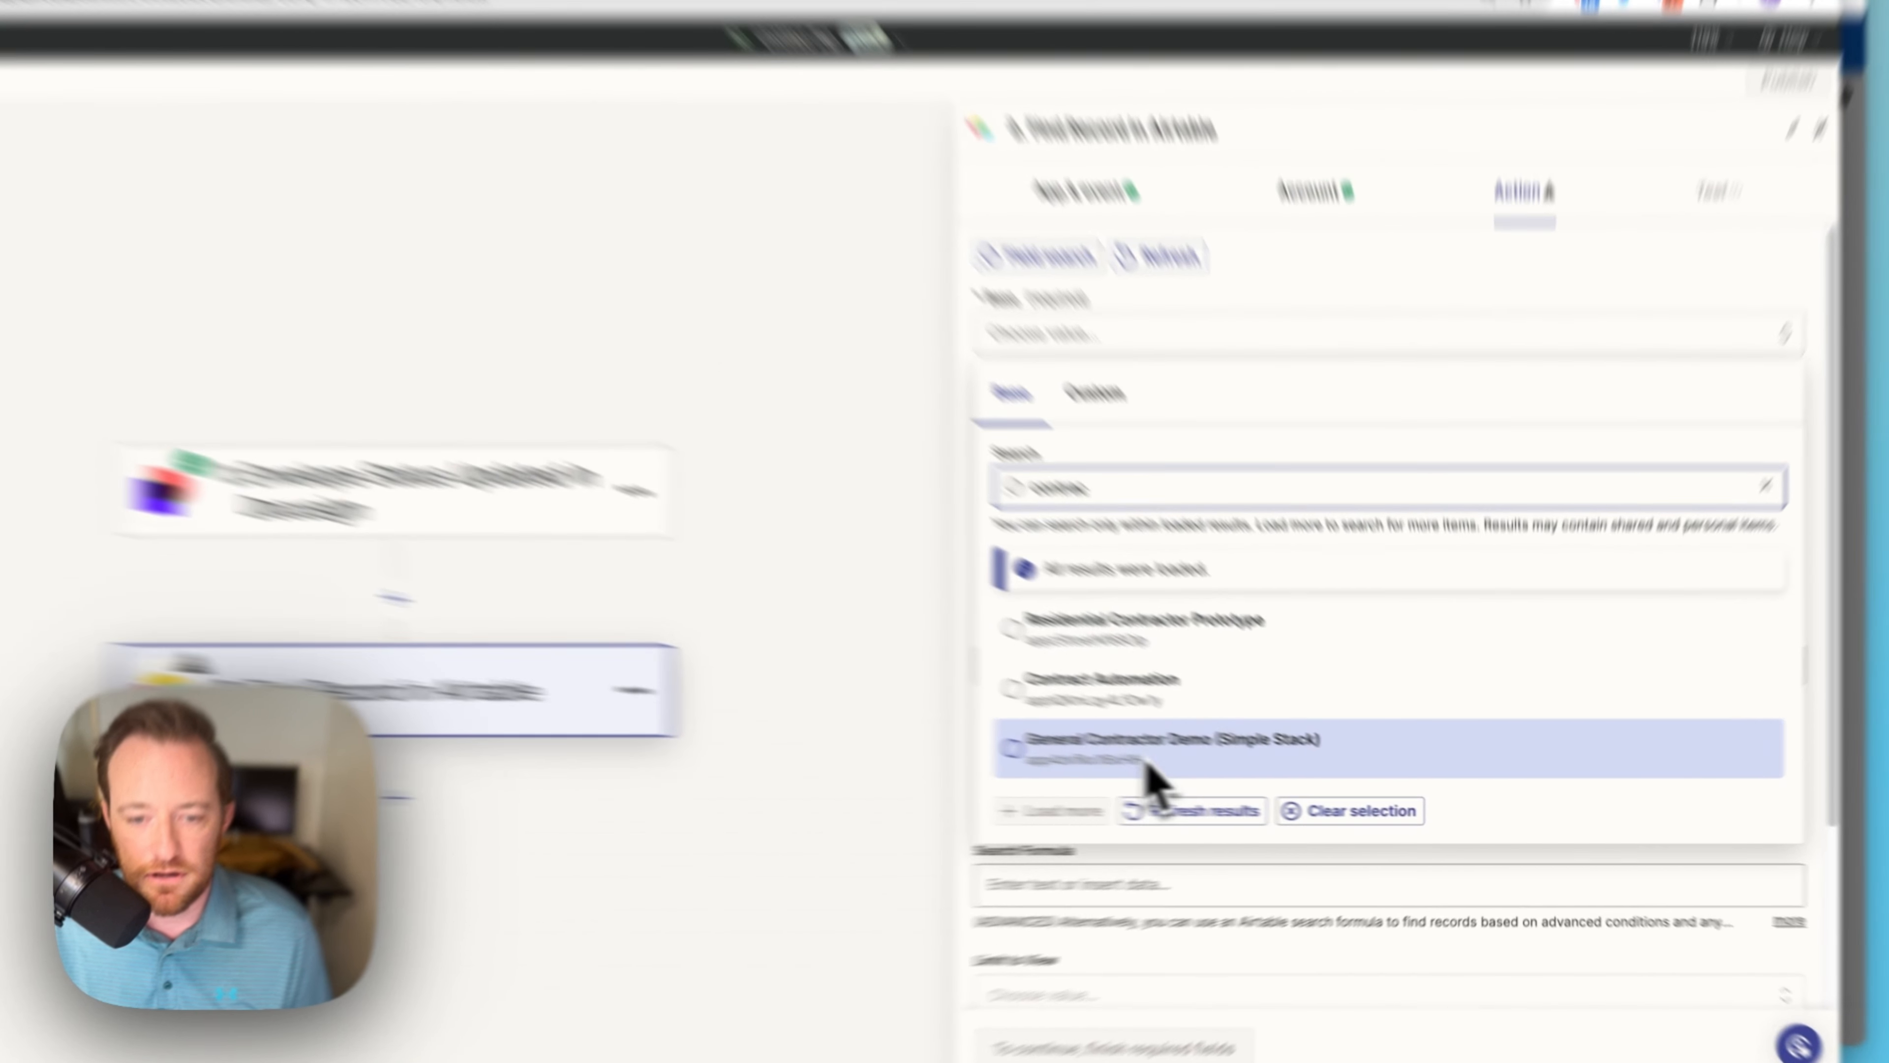
pyautogui.click(1208, 707)
pyautogui.click(922, 198)
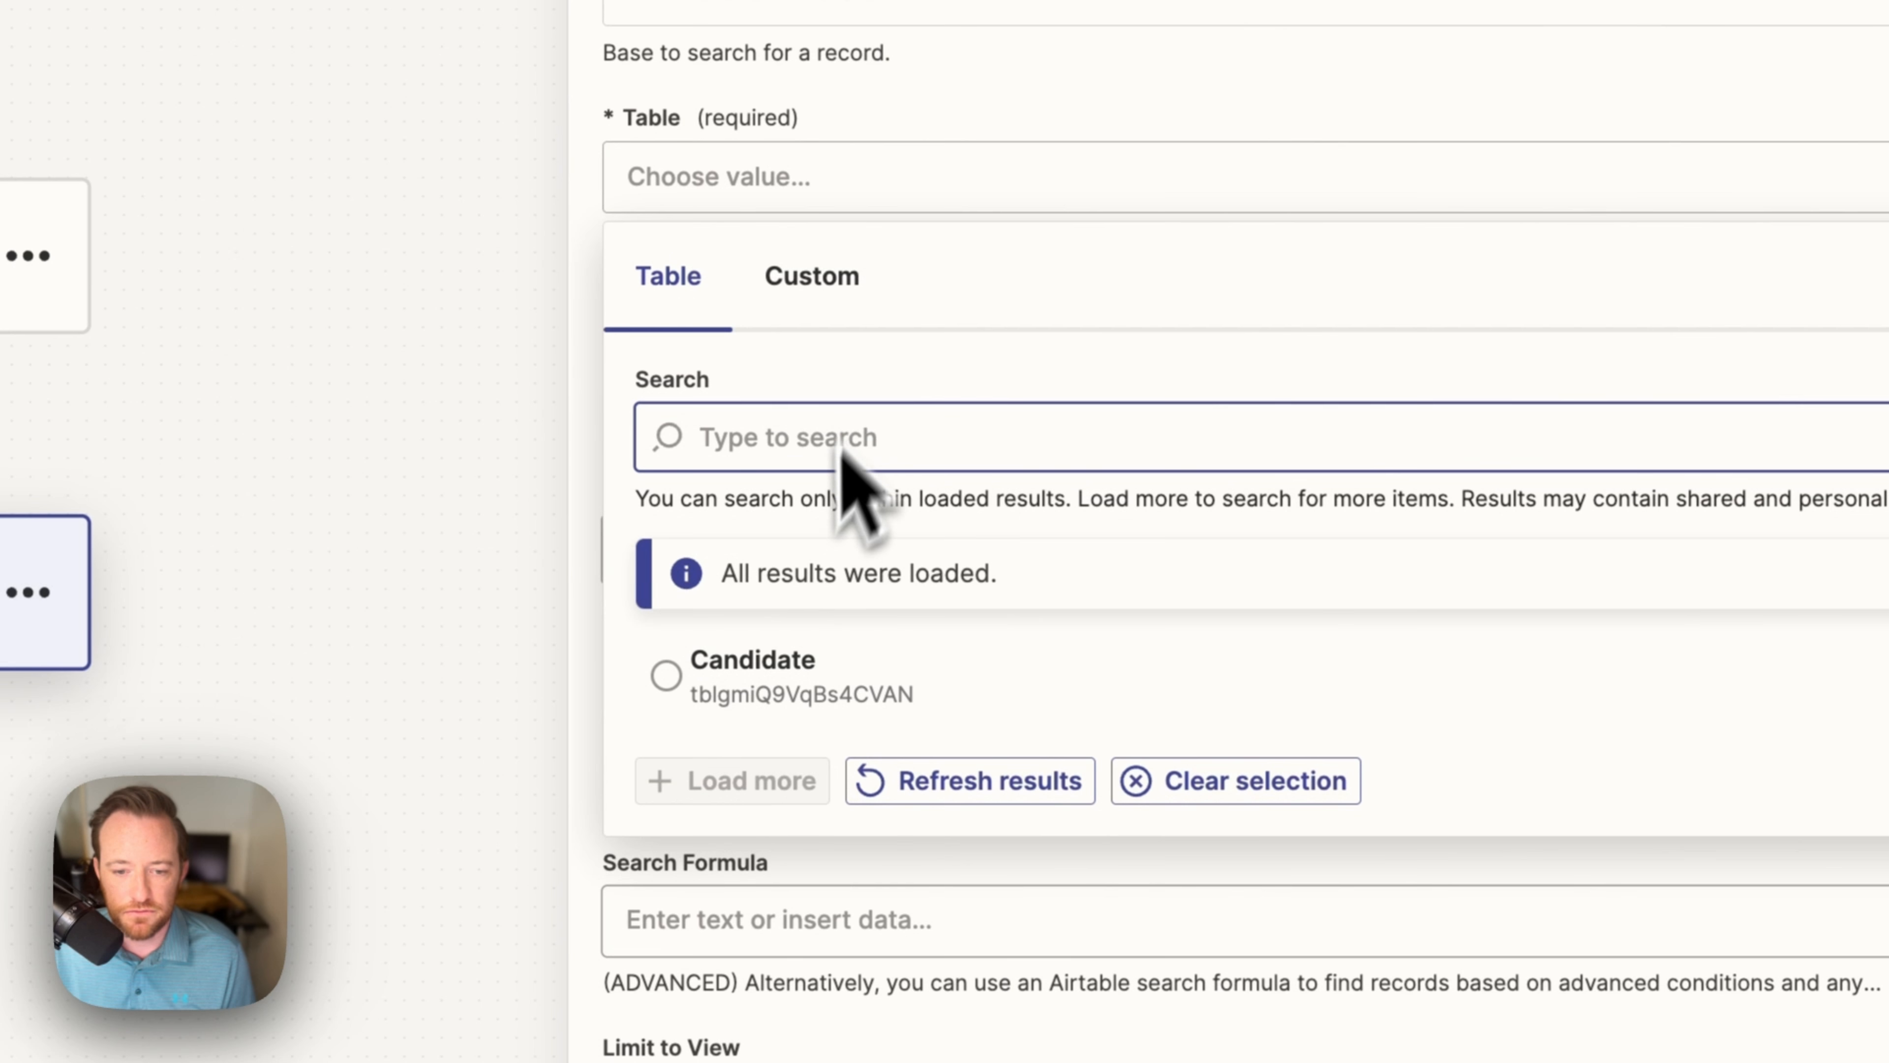
pyautogui.click(799, 659)
pyautogui.scroll(-2, 907, 506)
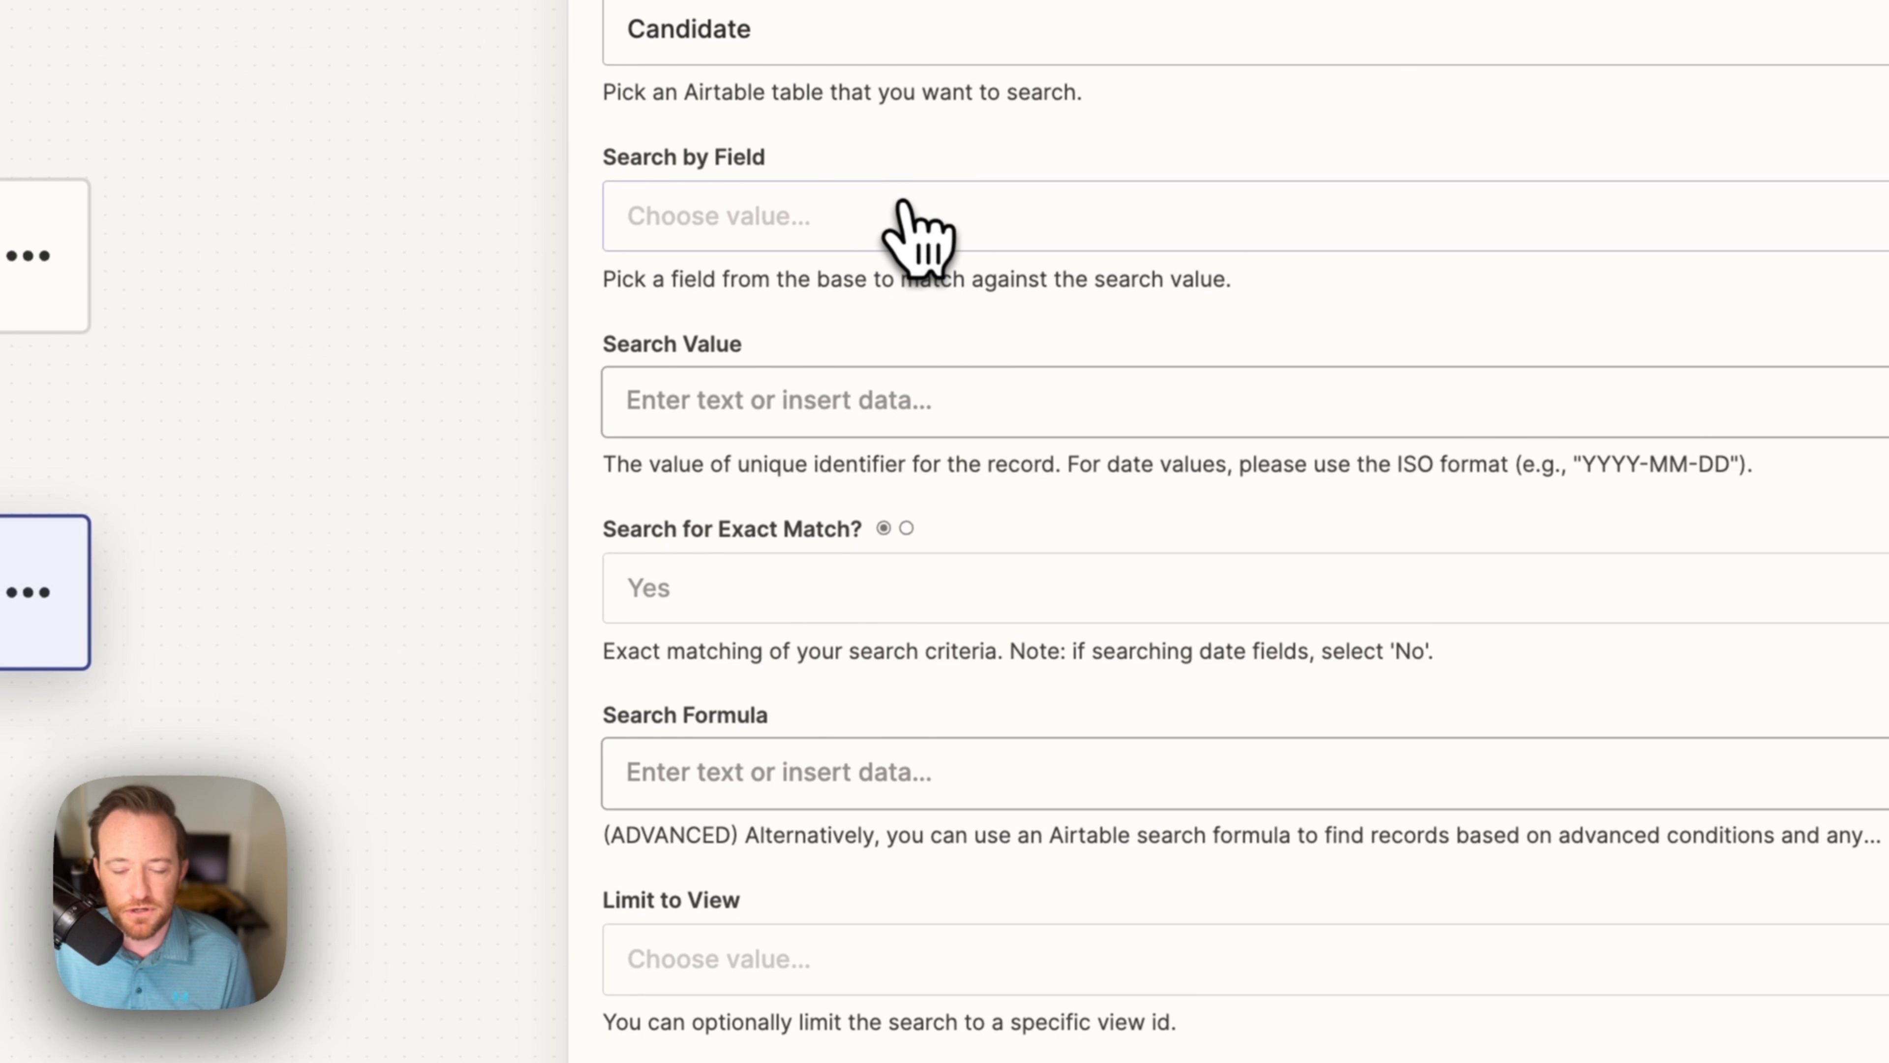
pyautogui.click(917, 223)
pyautogui.scroll(-10, 936, 920)
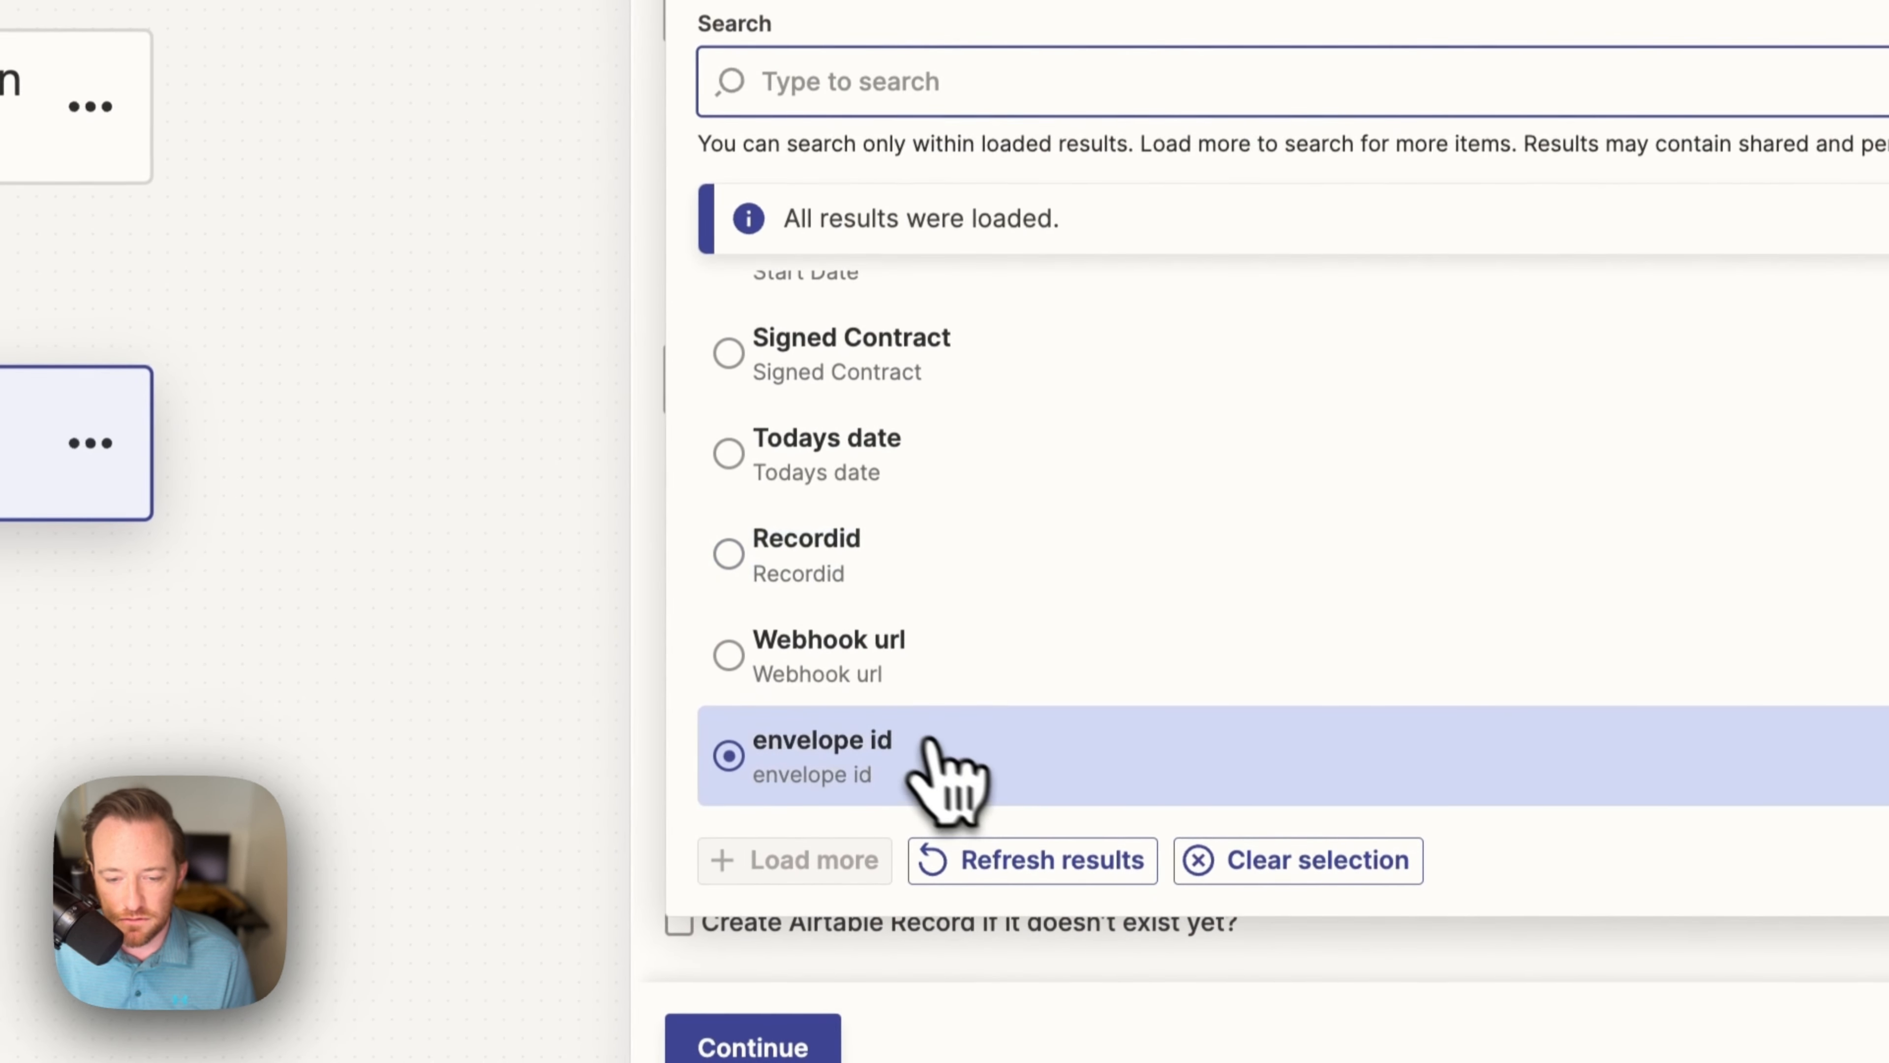
pyautogui.click(943, 767)
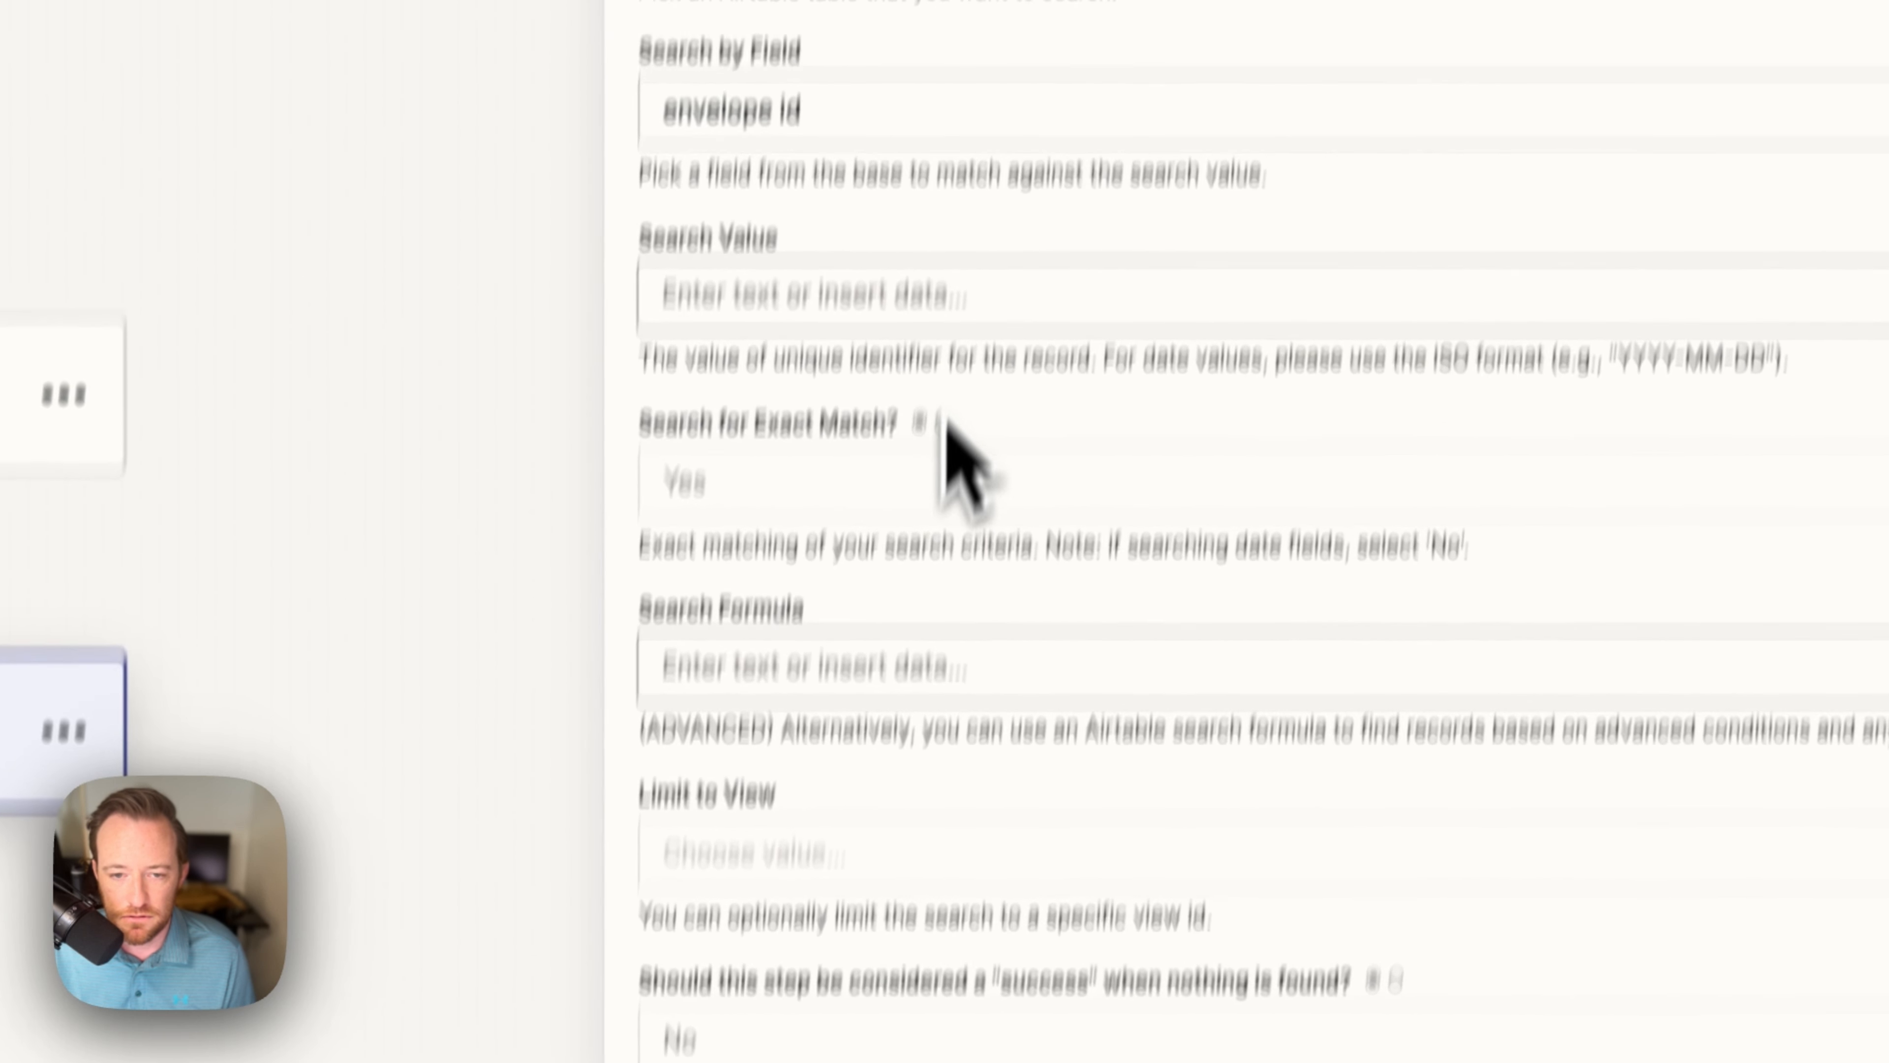
pyautogui.click(822, 547)
pyautogui.scroll(-10, 920, 744)
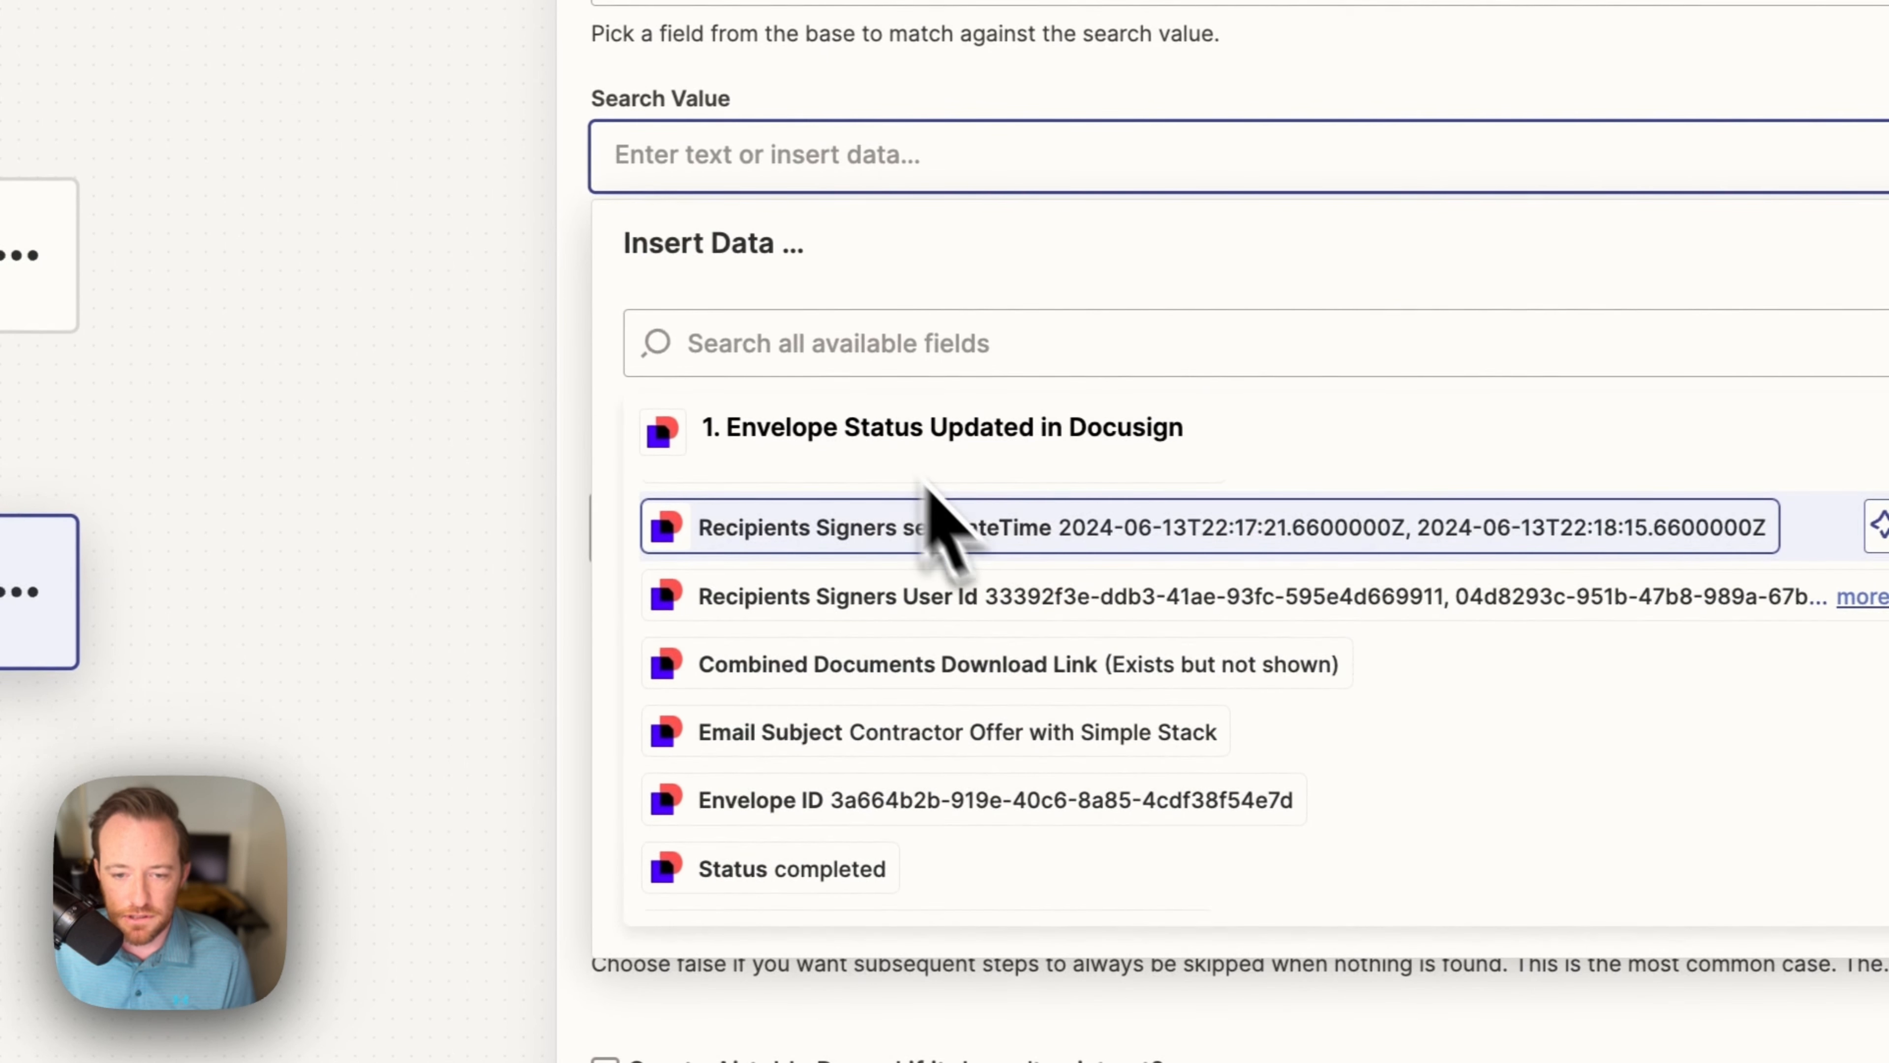
pyautogui.scroll(5, 1004, 610)
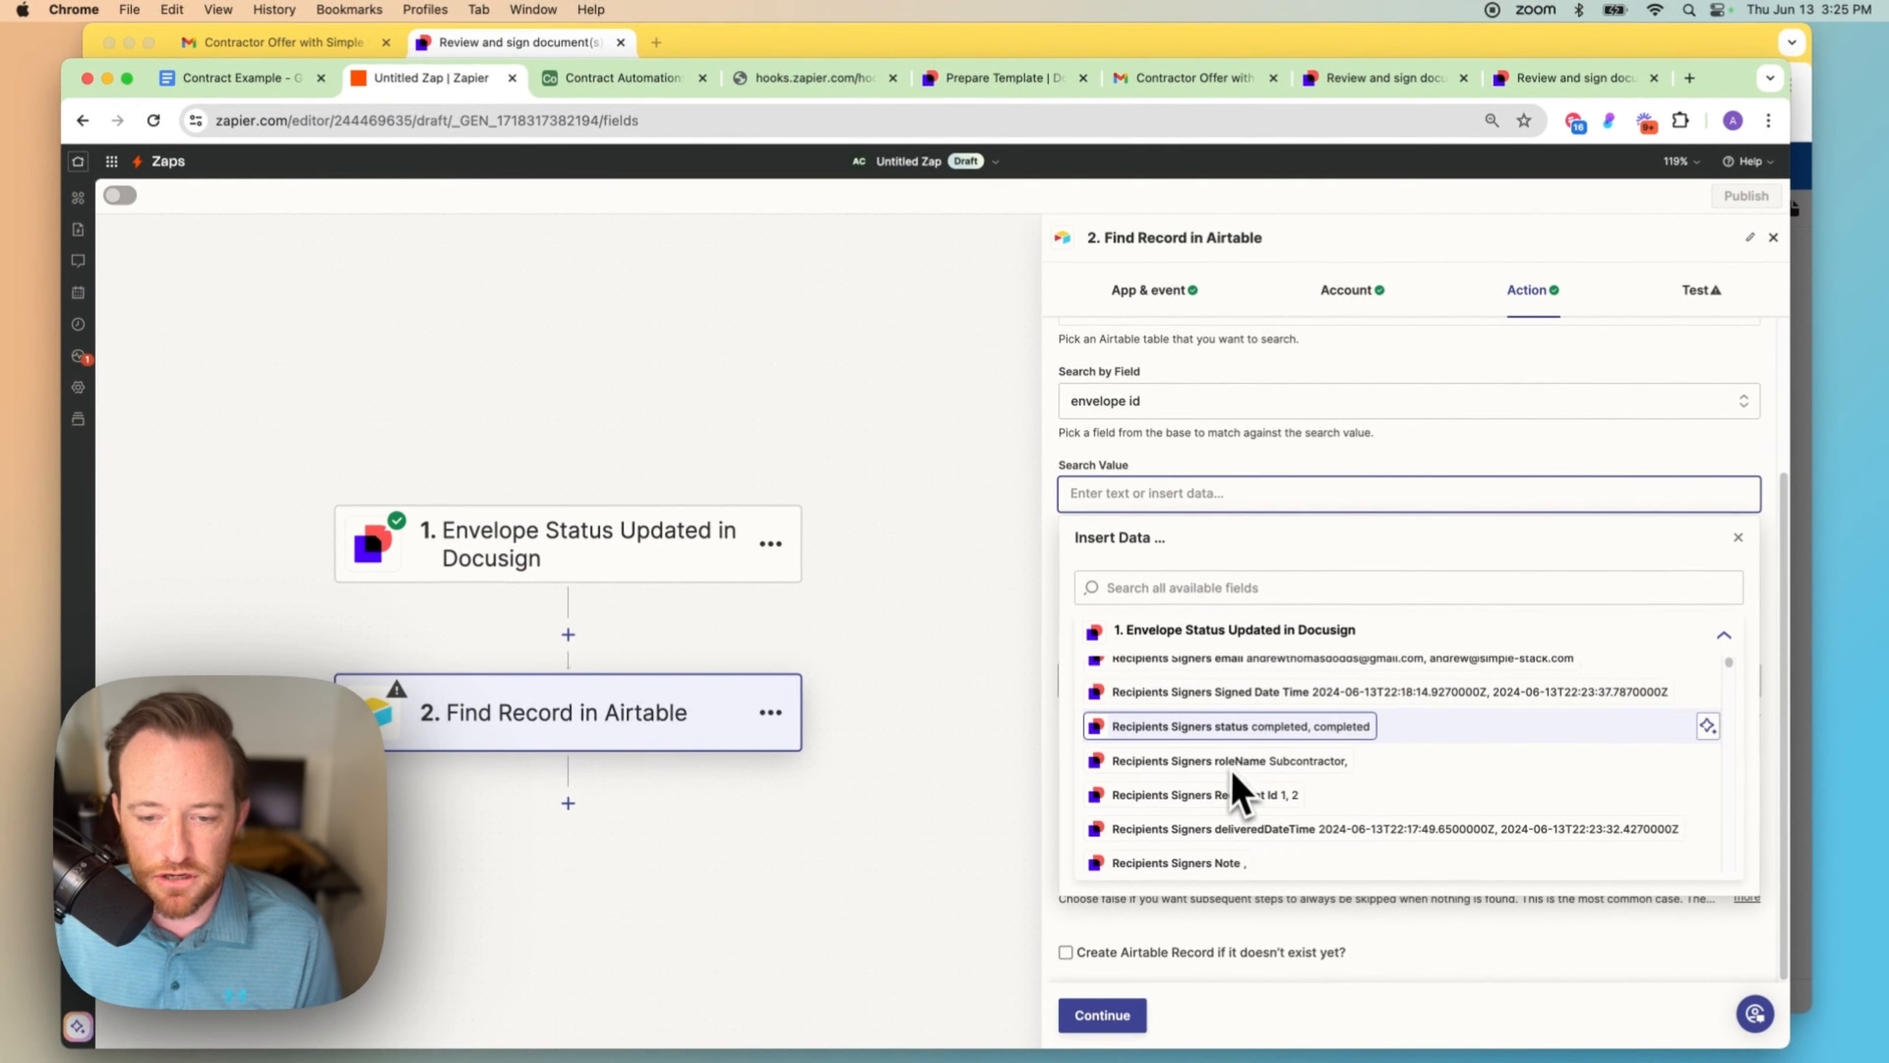
pyautogui.scroll(-2, 1239, 792)
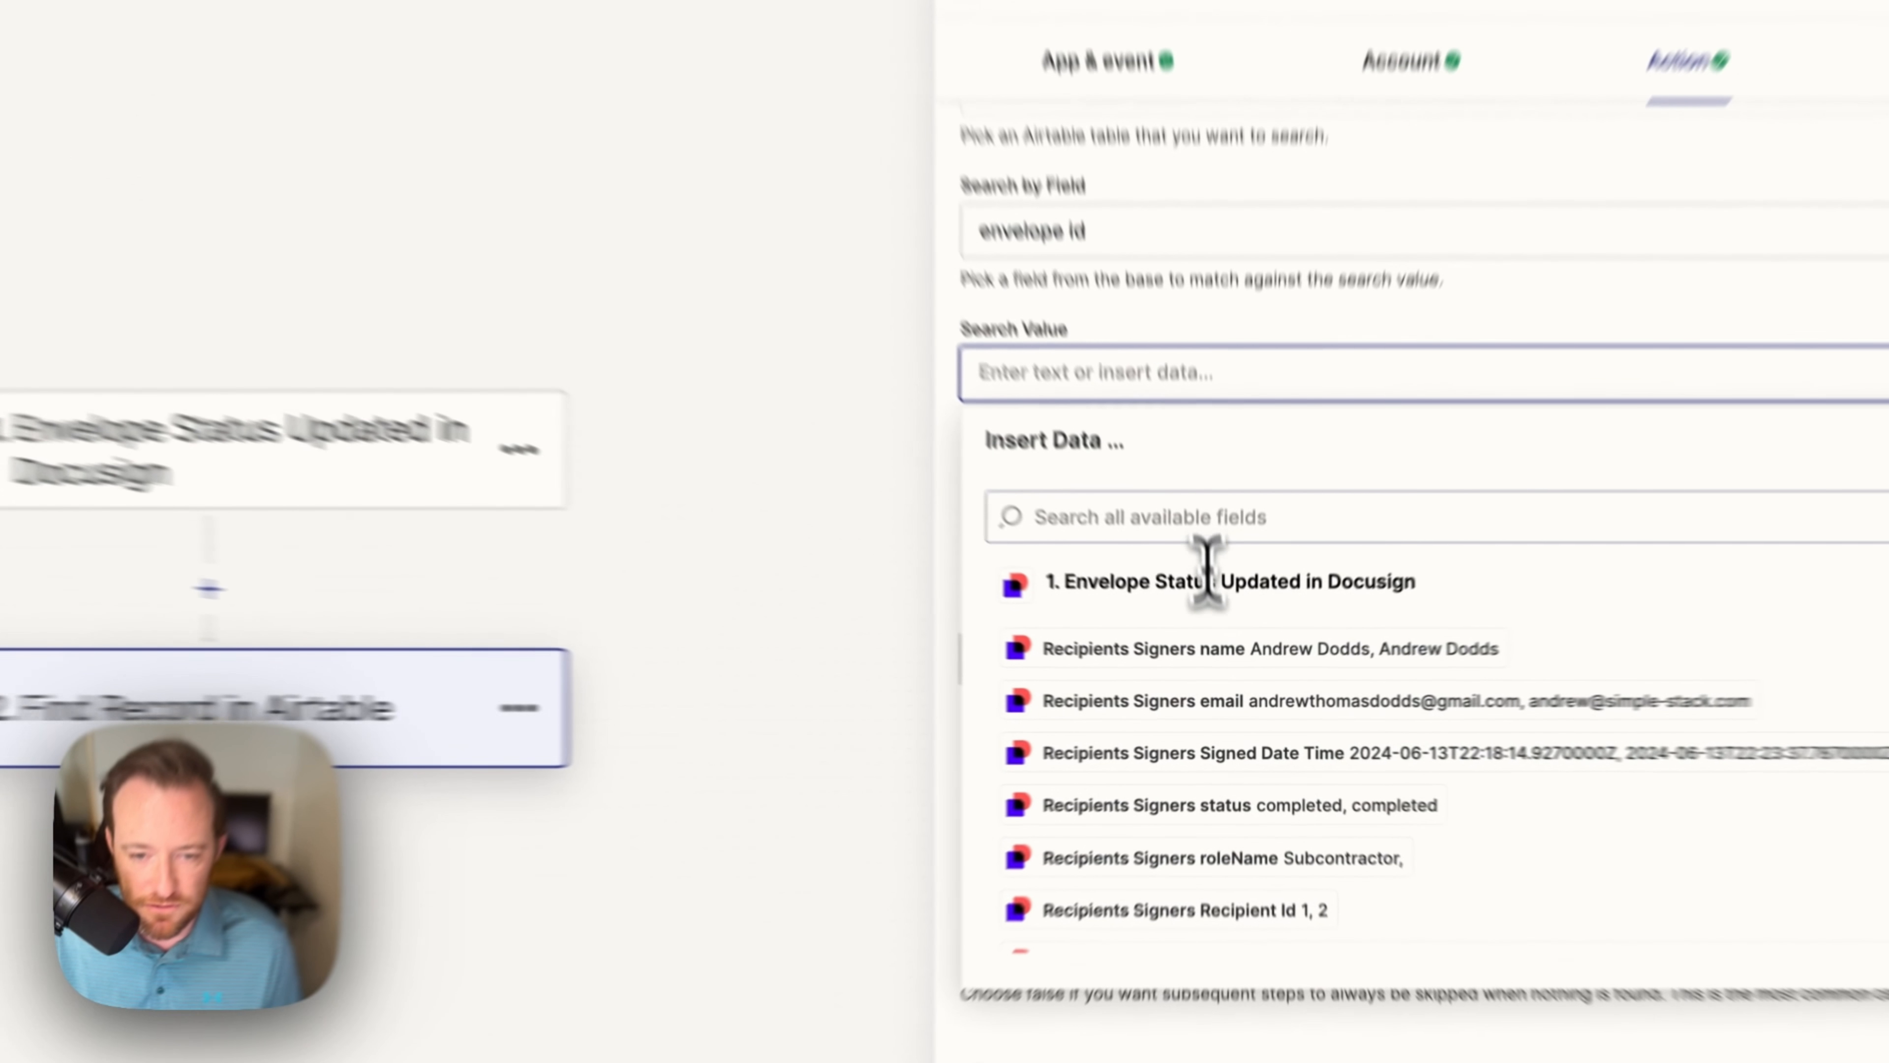
pyautogui.click(1217, 588)
pyautogui.write('envelope')
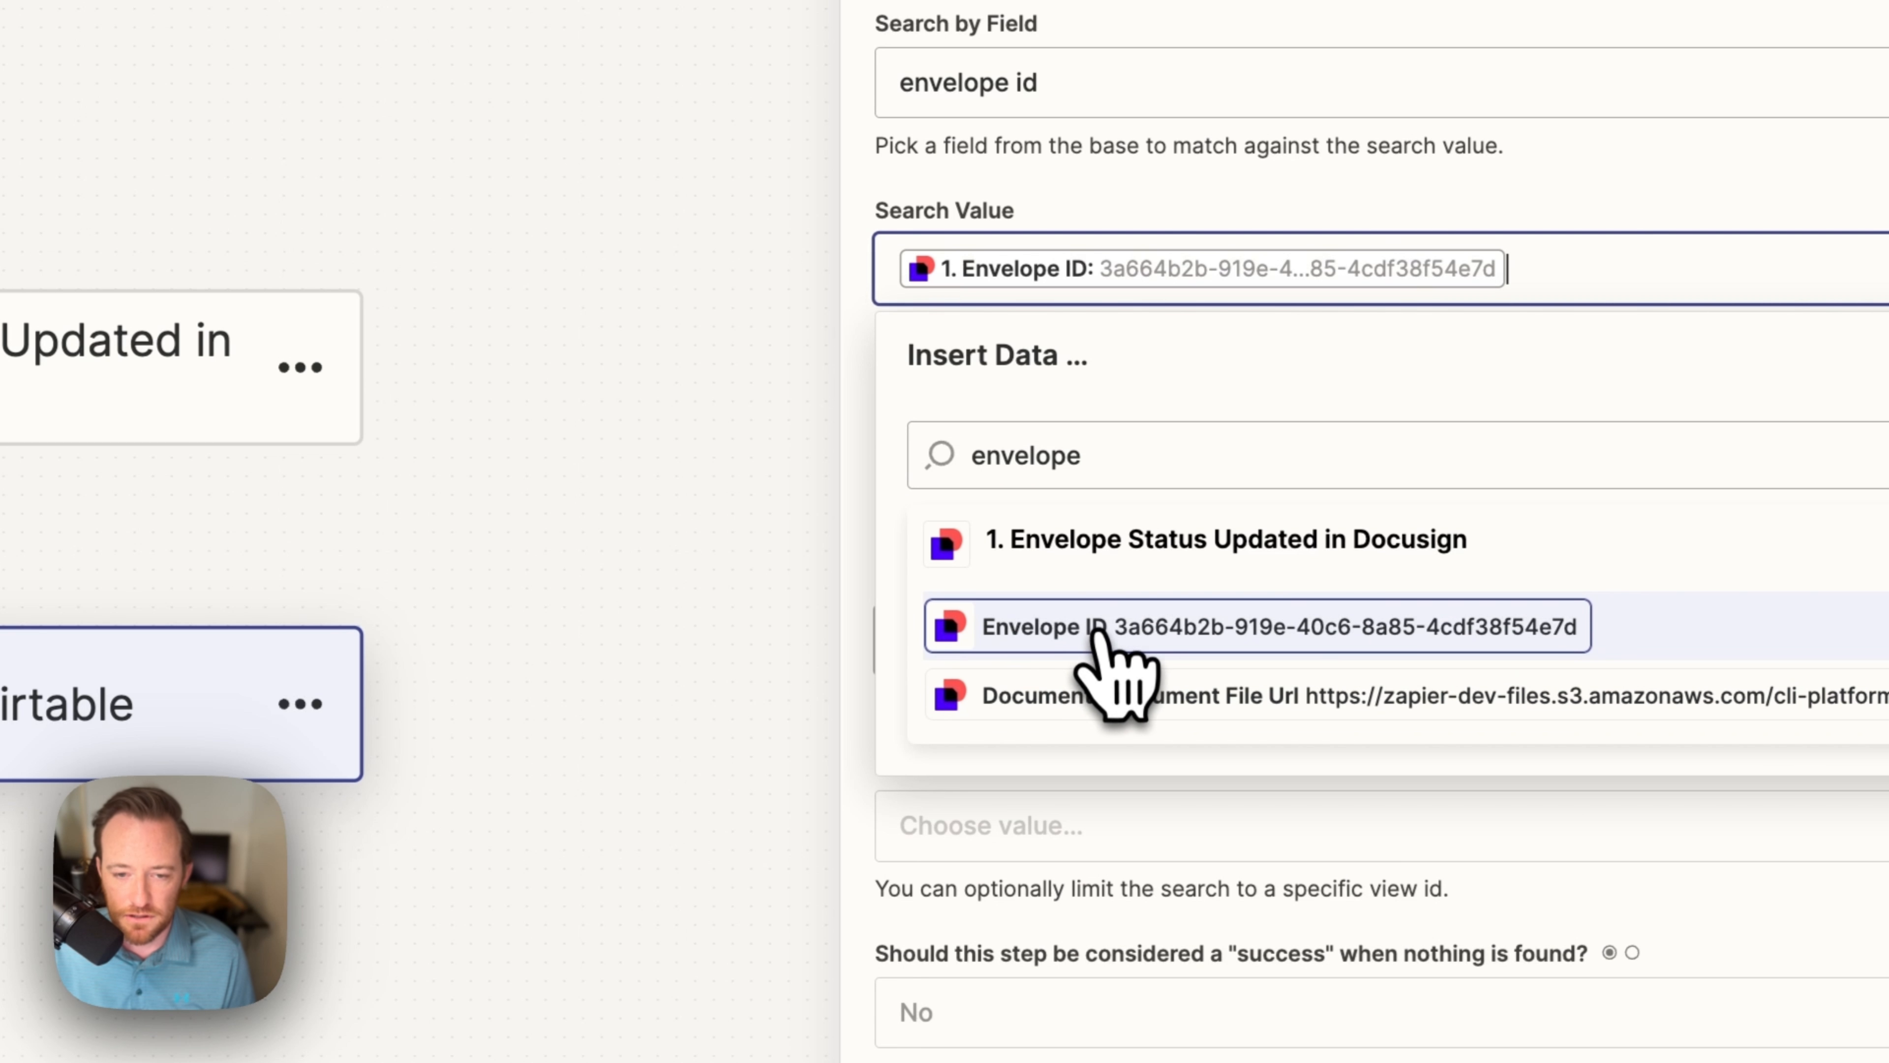
pyautogui.click(703, 848)
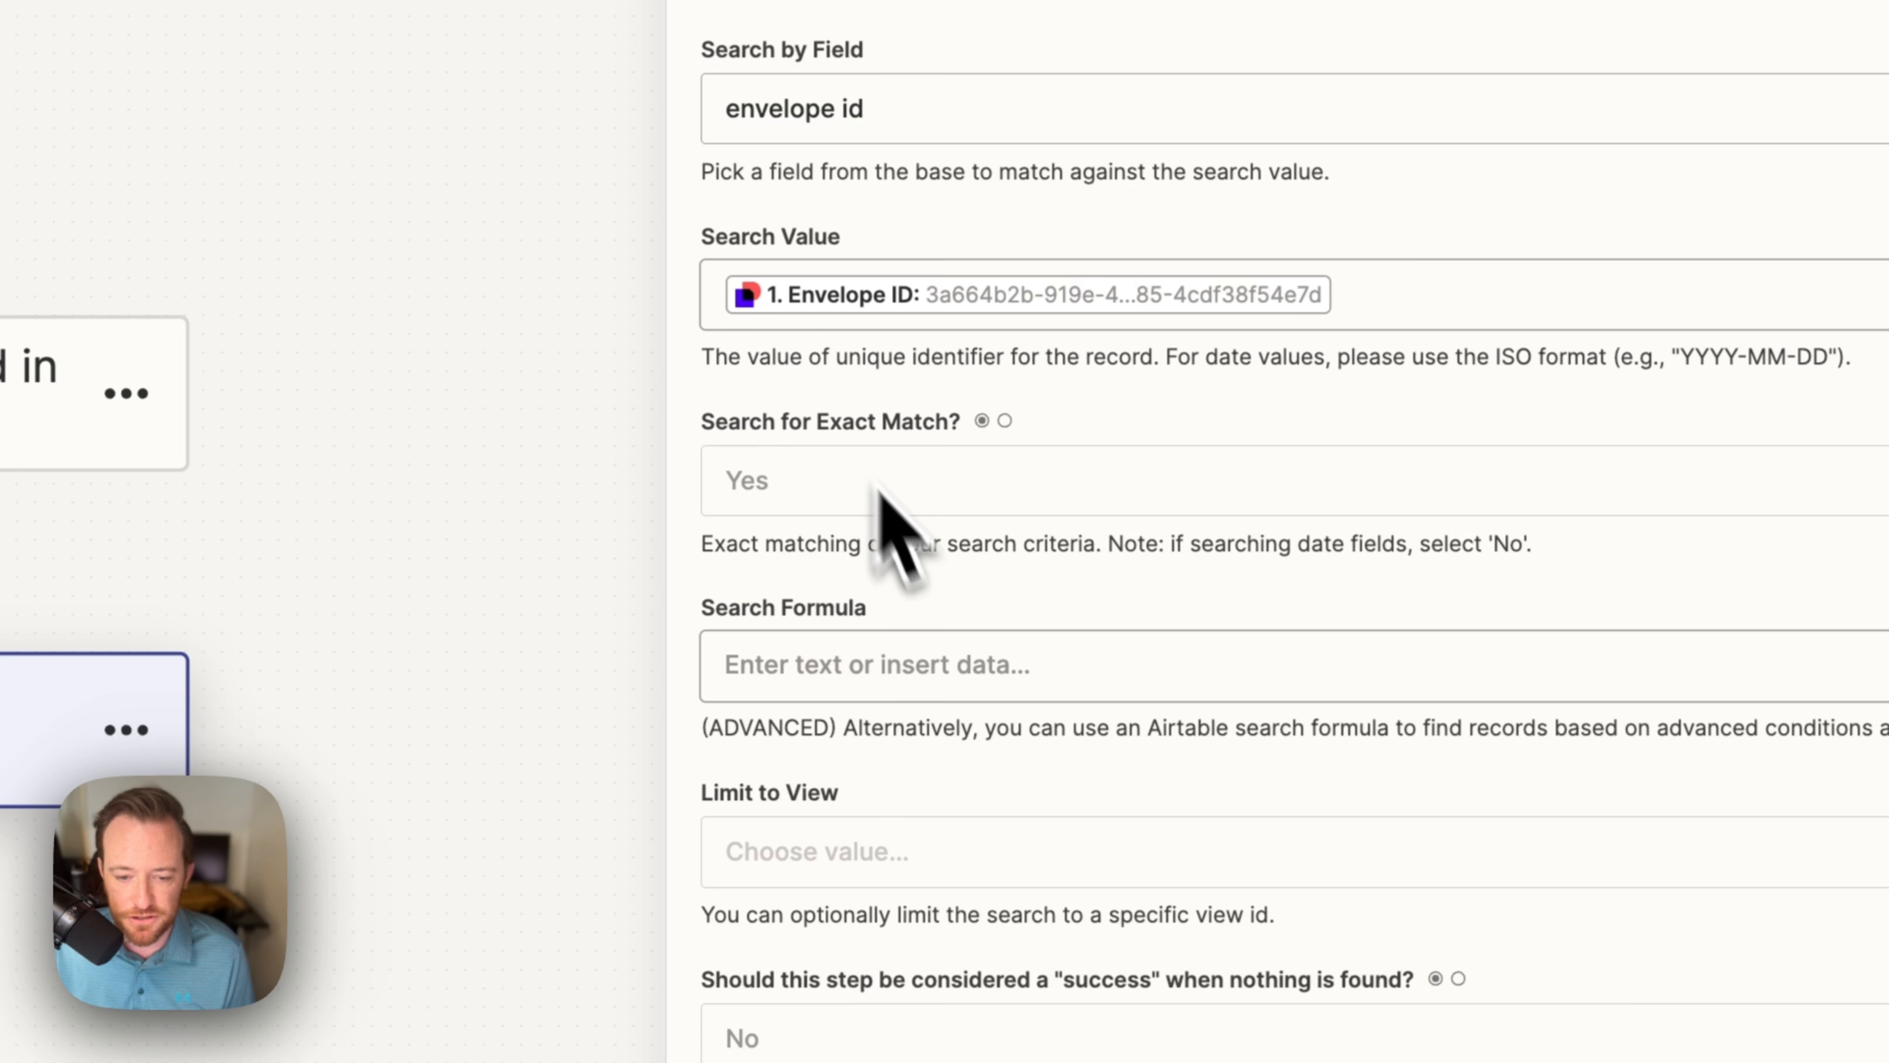
# Step: Test the Find Record step, confirm it returns the matching candidate, and add a third step
pyautogui.click(892, 982)
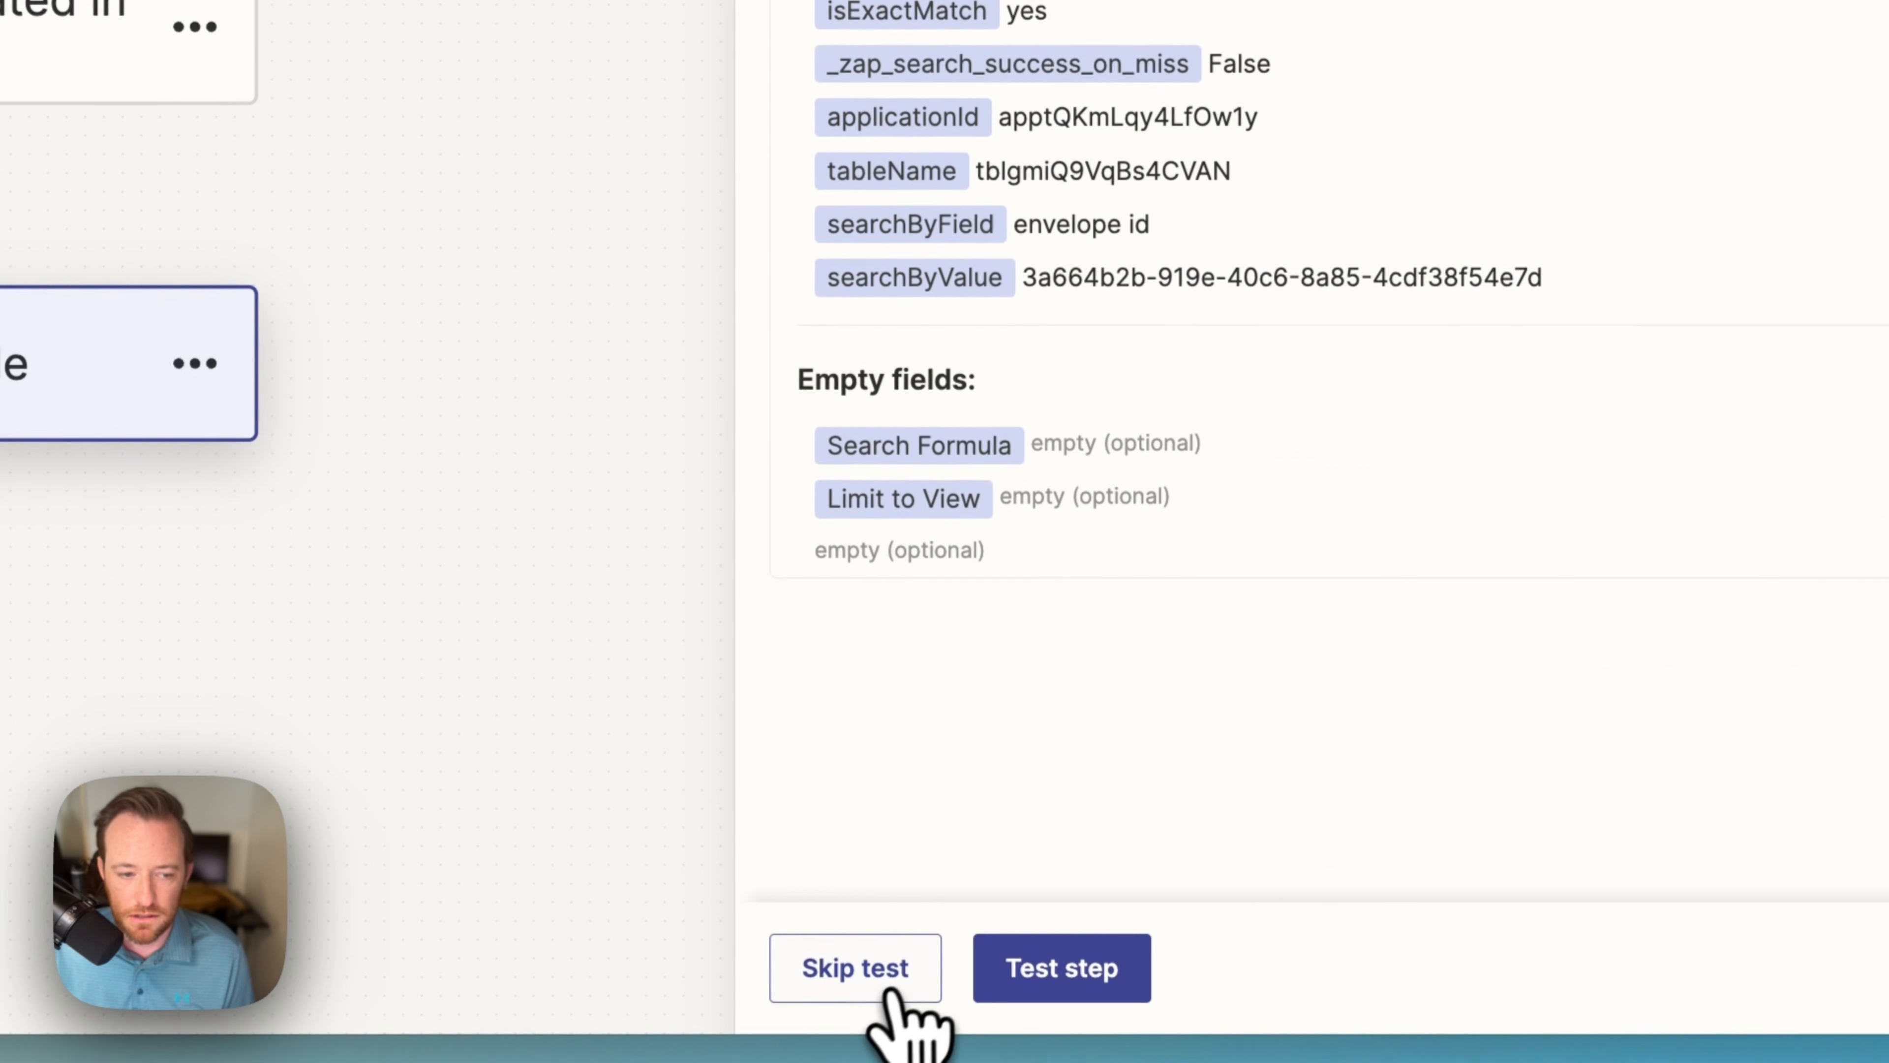
pyautogui.click(1085, 992)
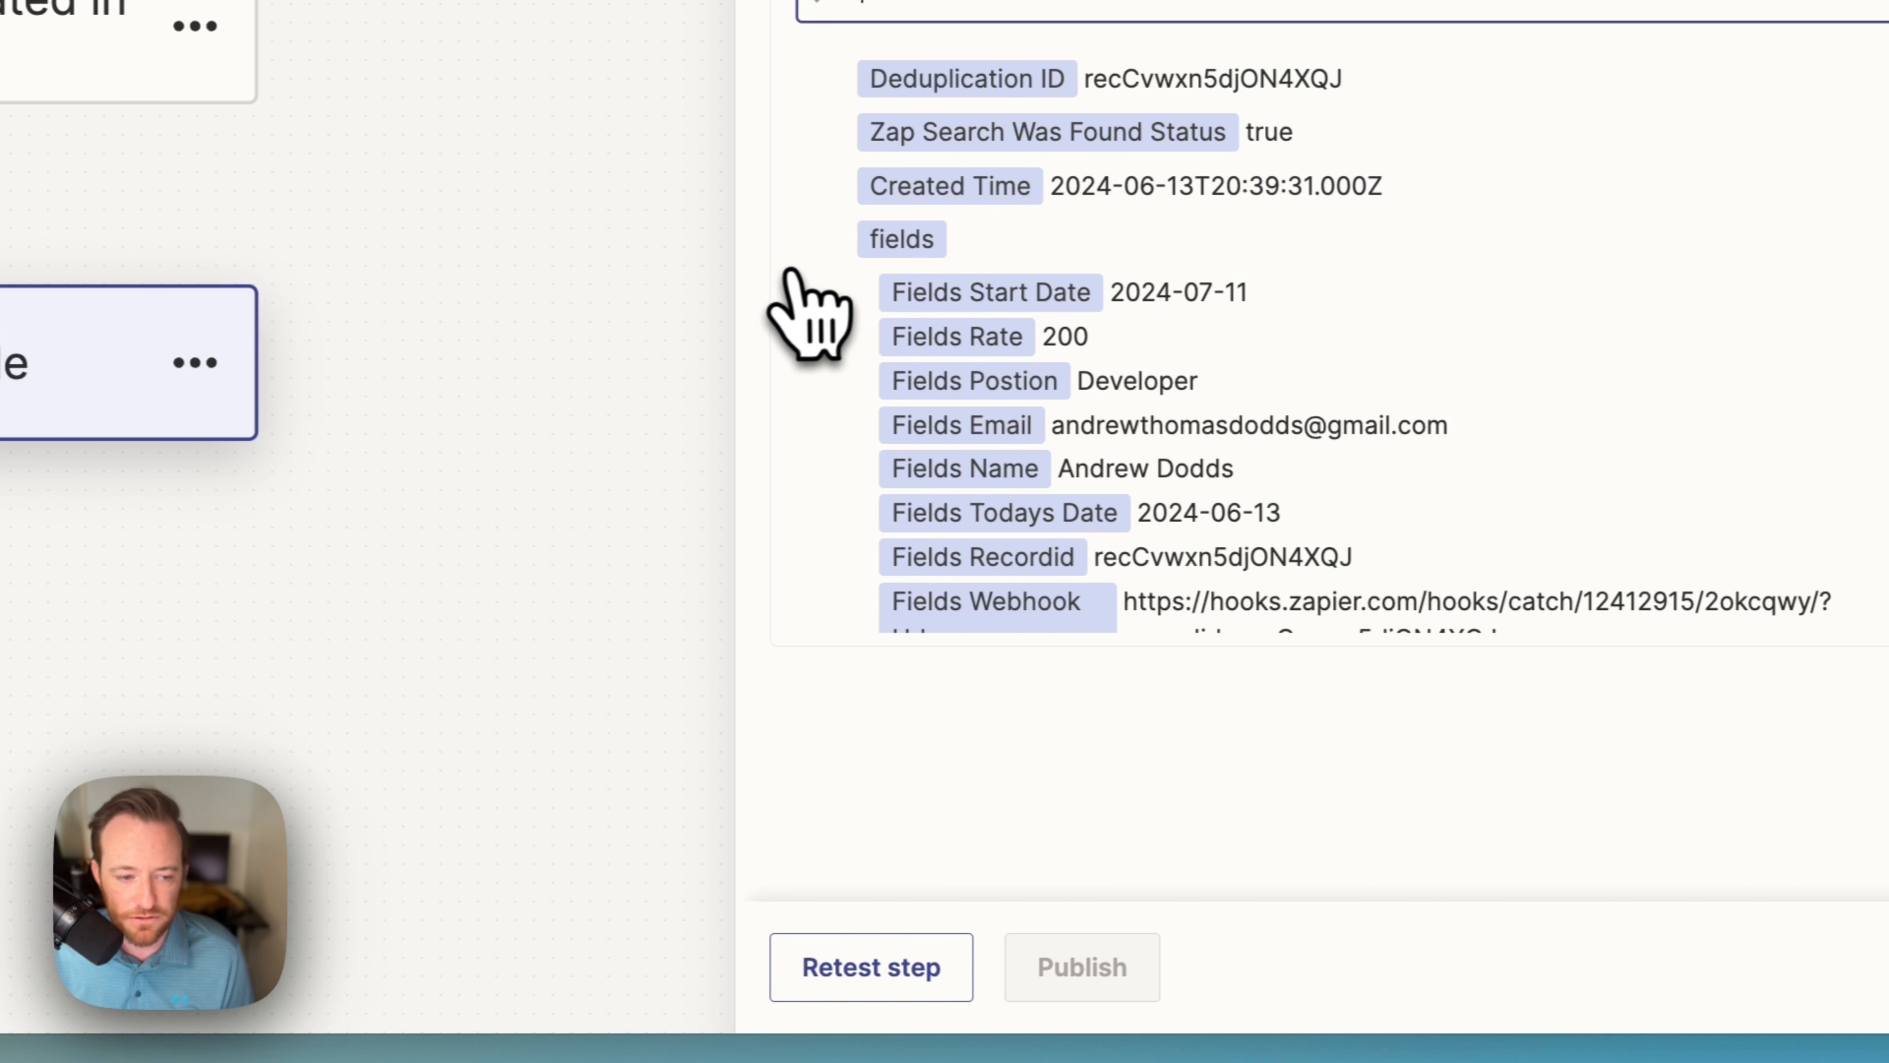
pyautogui.scroll(-2, 1394, 815)
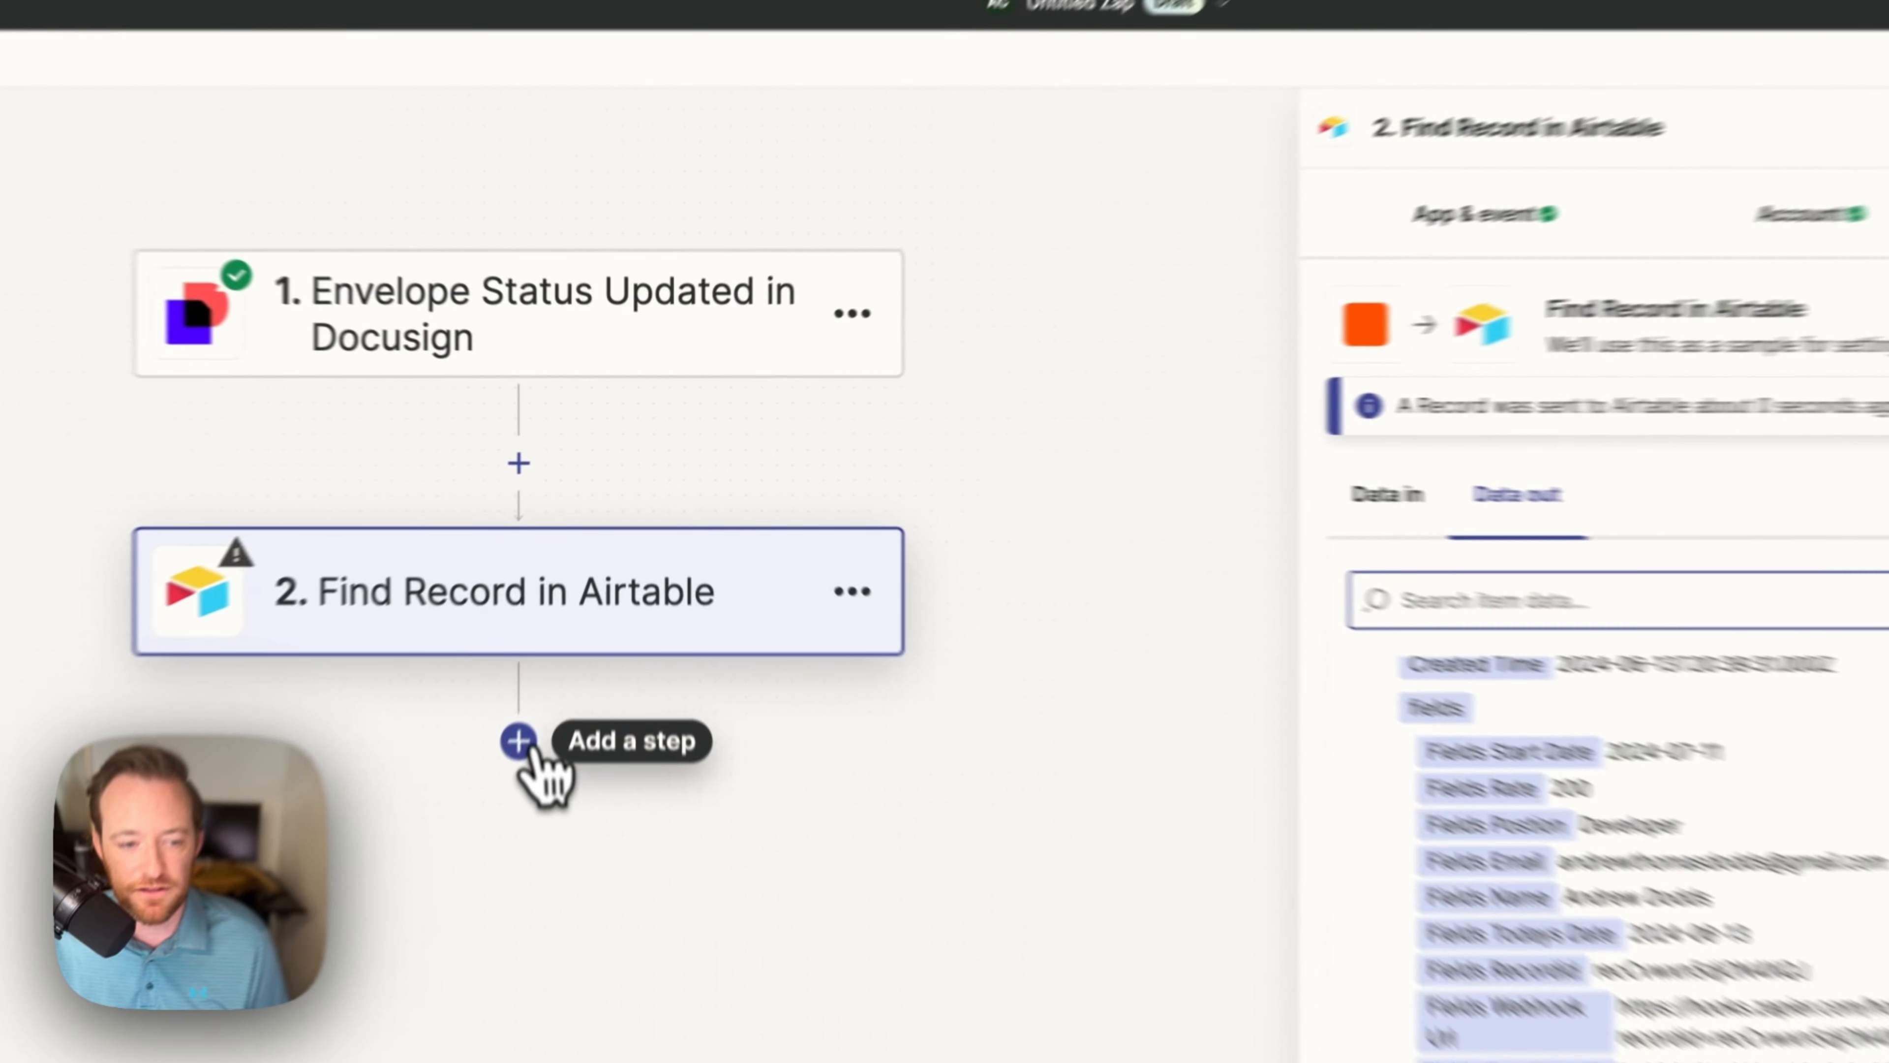
pyautogui.click(570, 802)
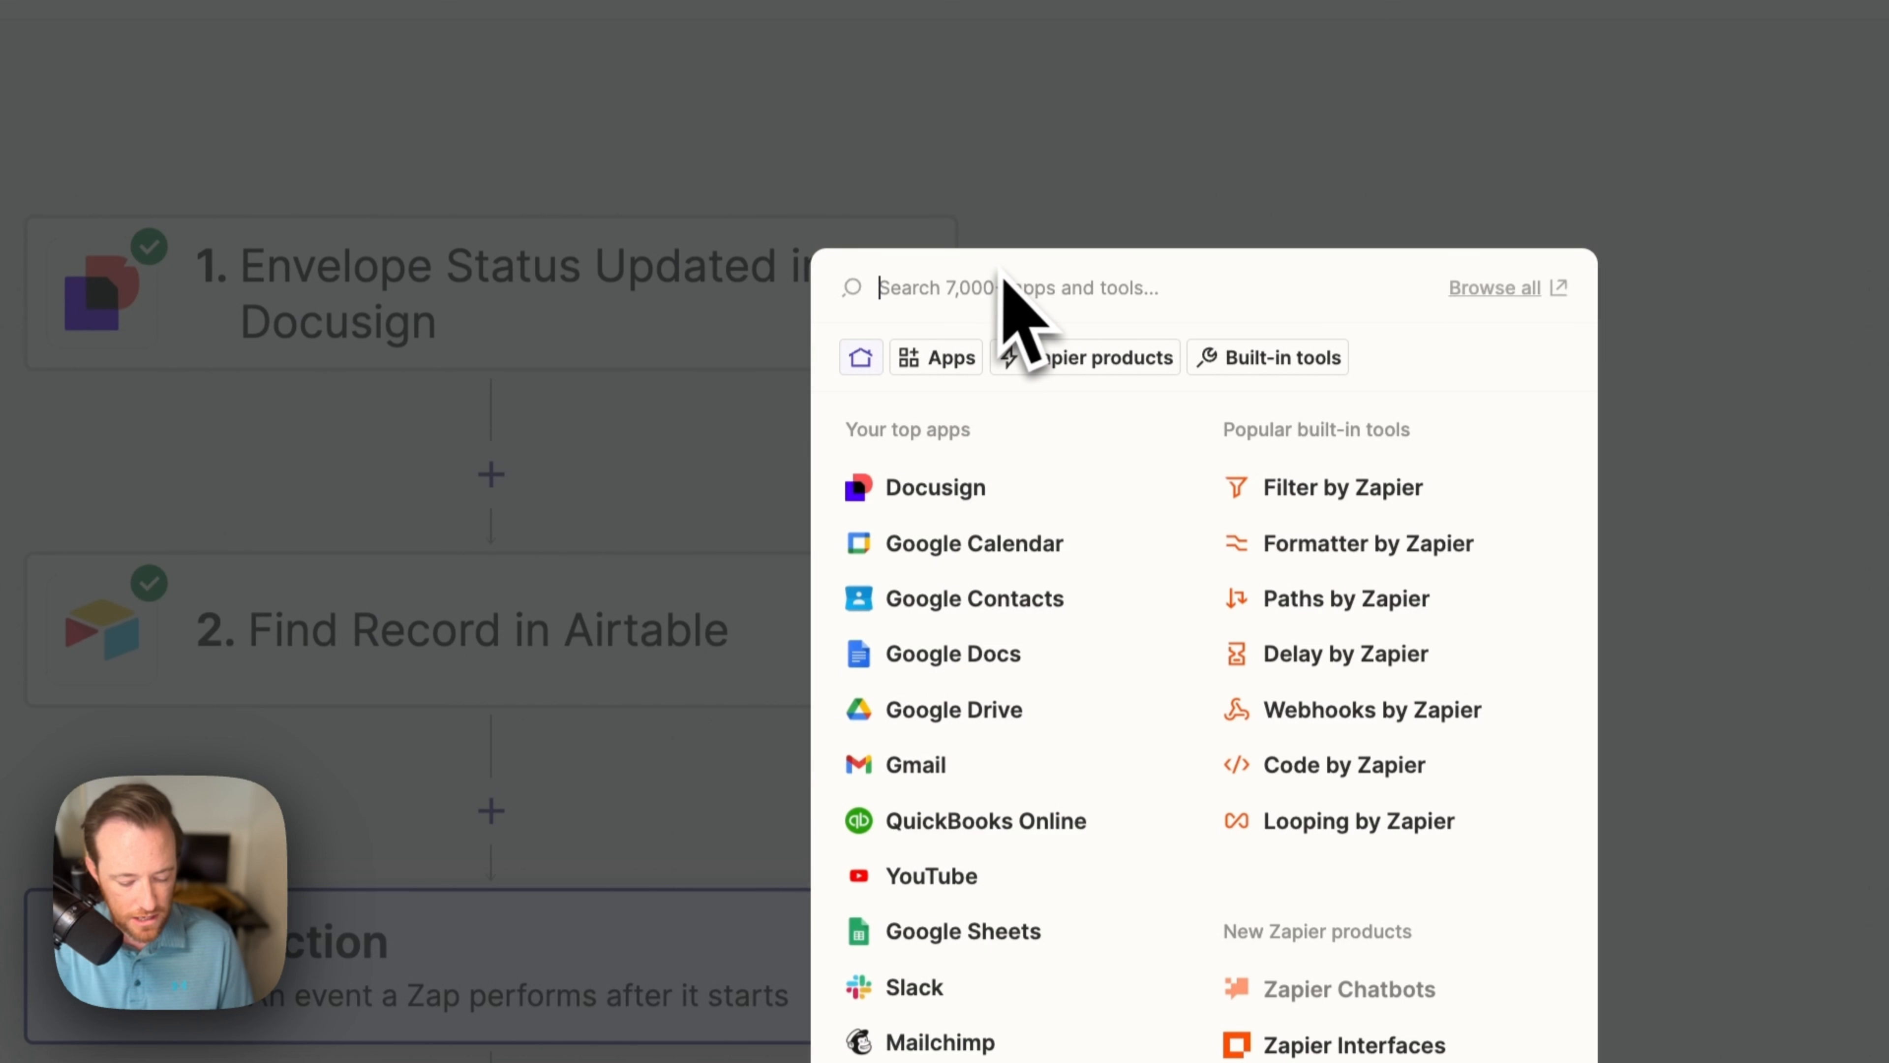
# Step: Make step 3 an Airtable Update Record action
pyautogui.write('air')
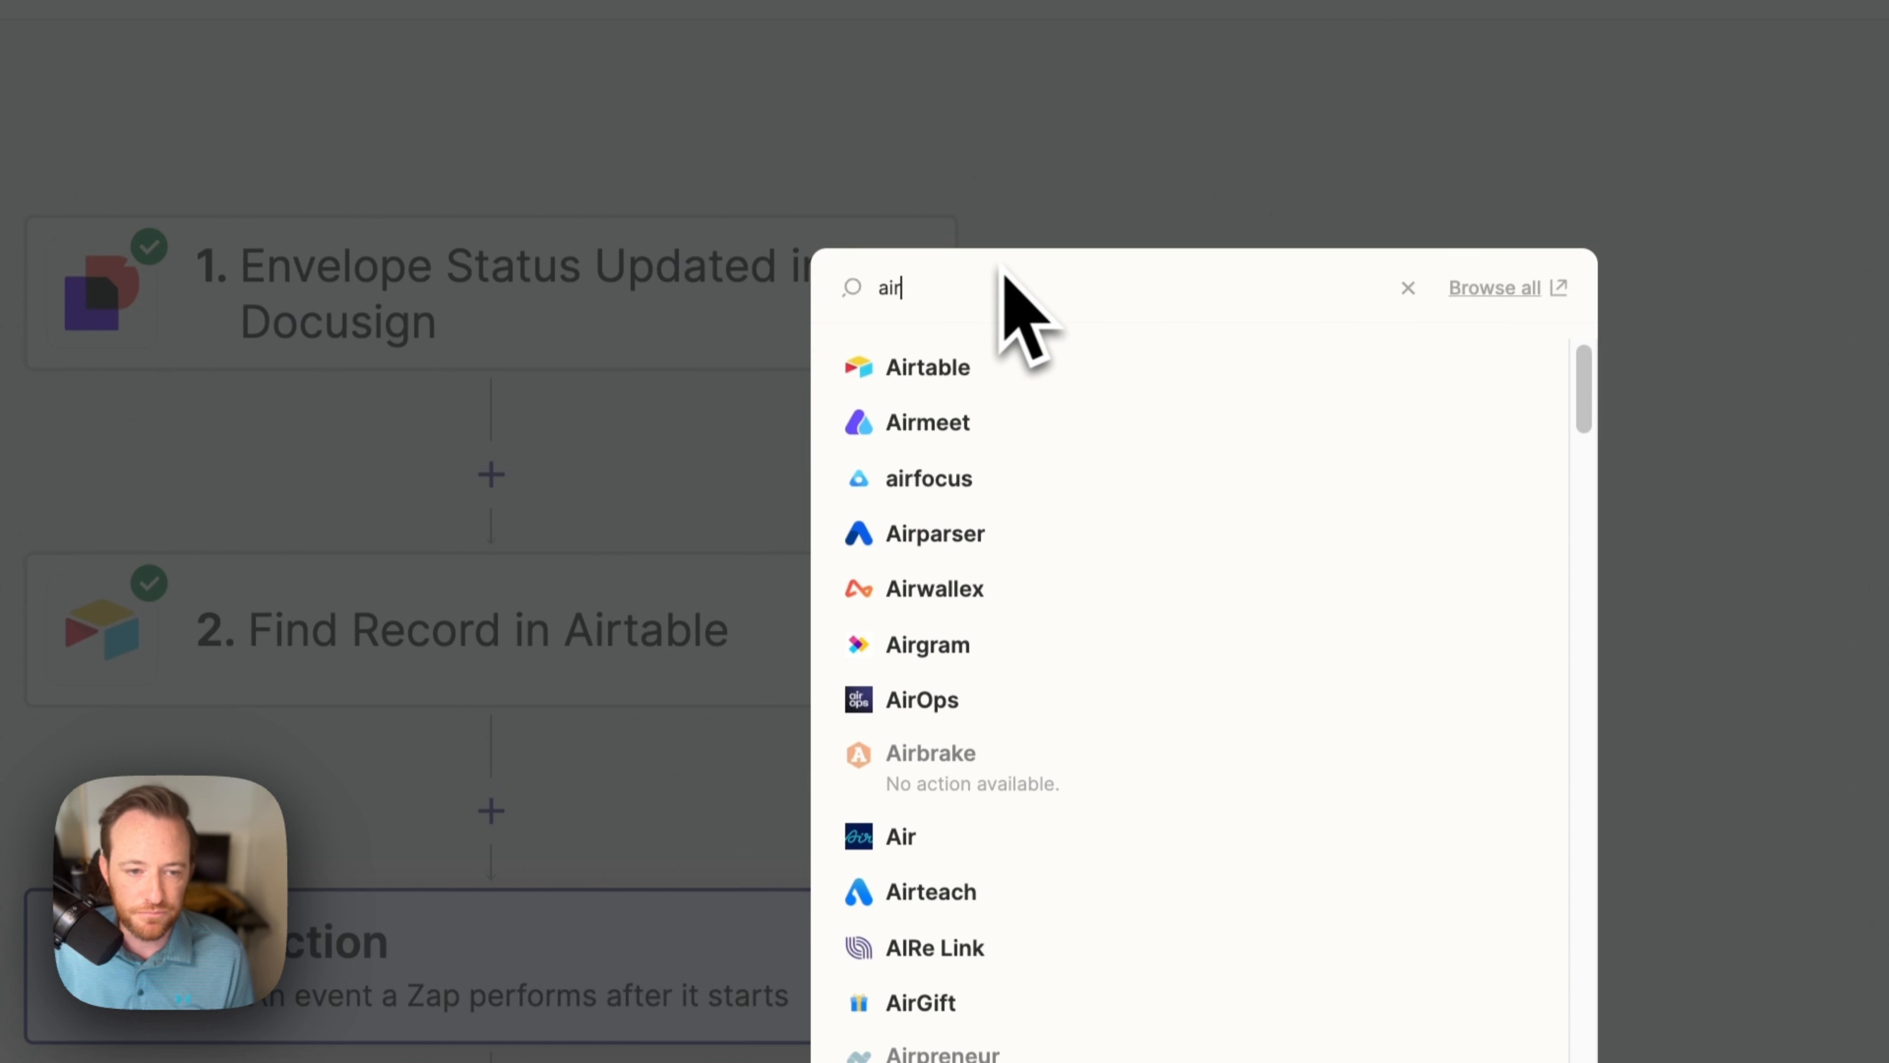
pyautogui.click(1004, 381)
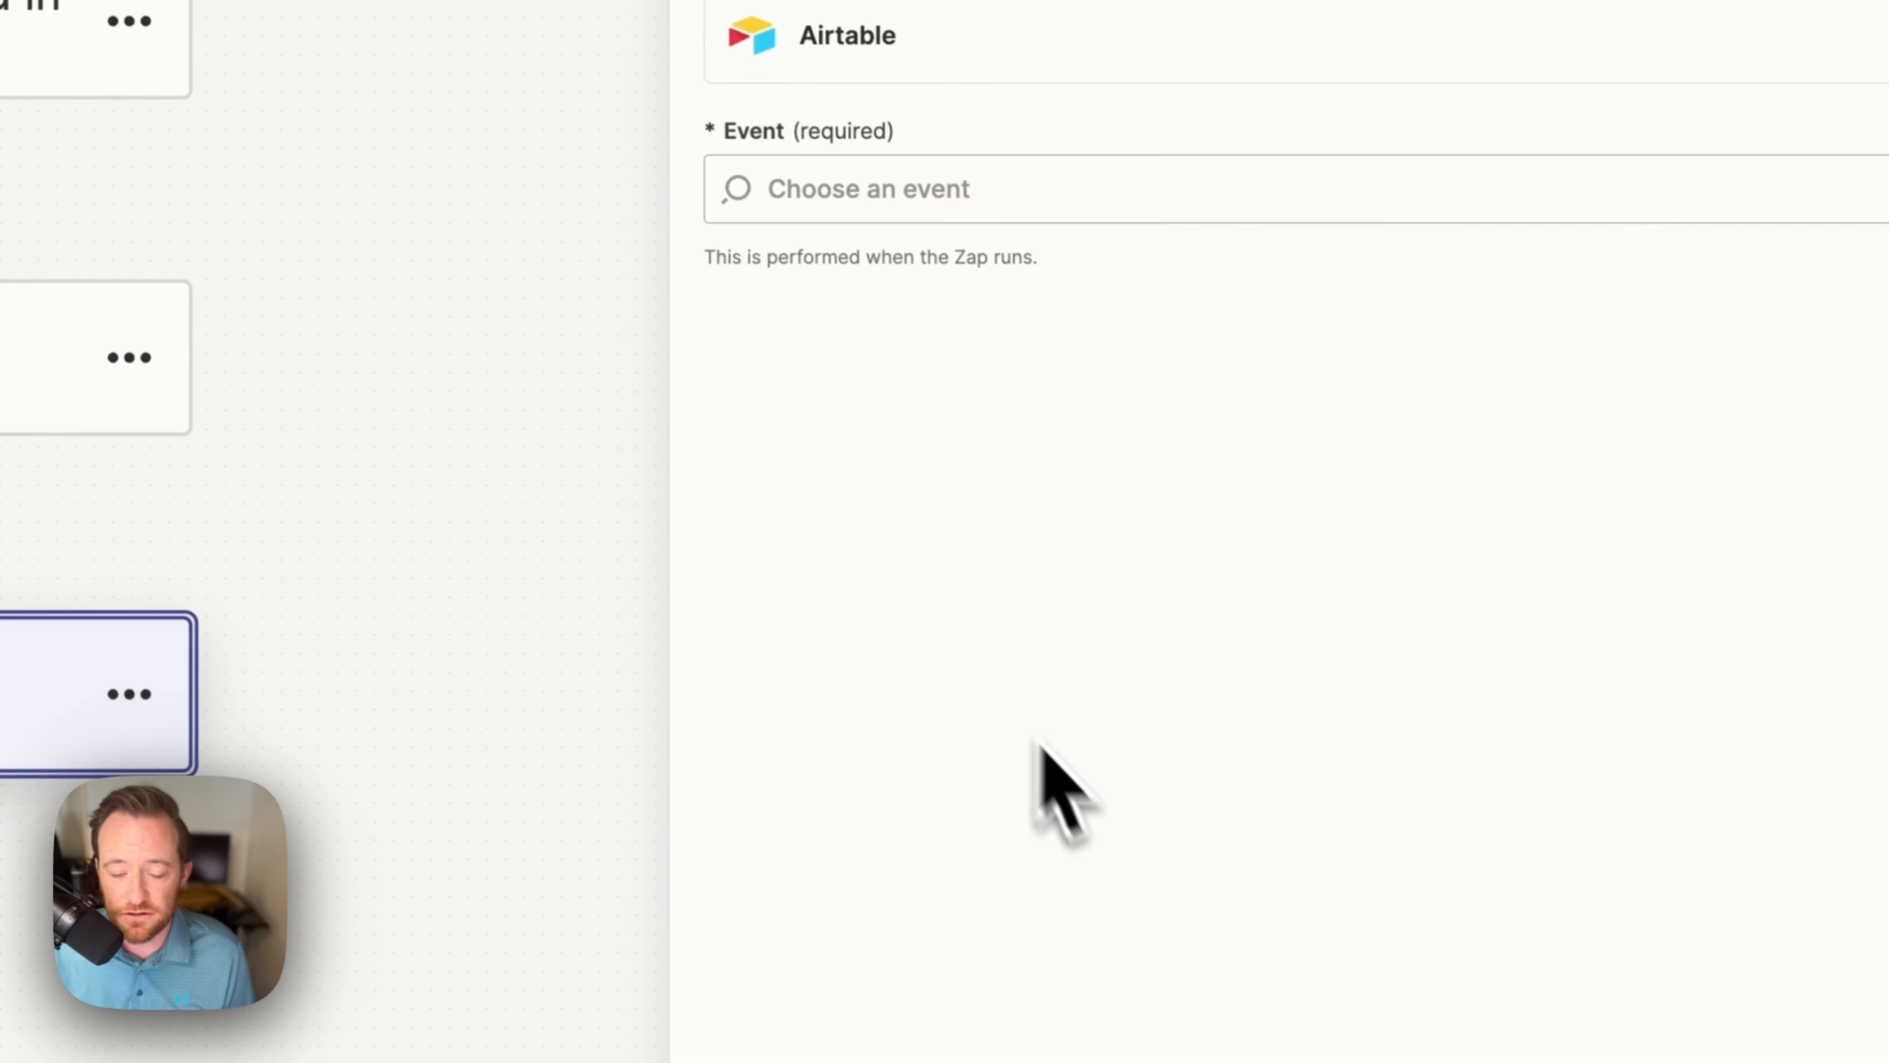
pyautogui.click(1044, 232)
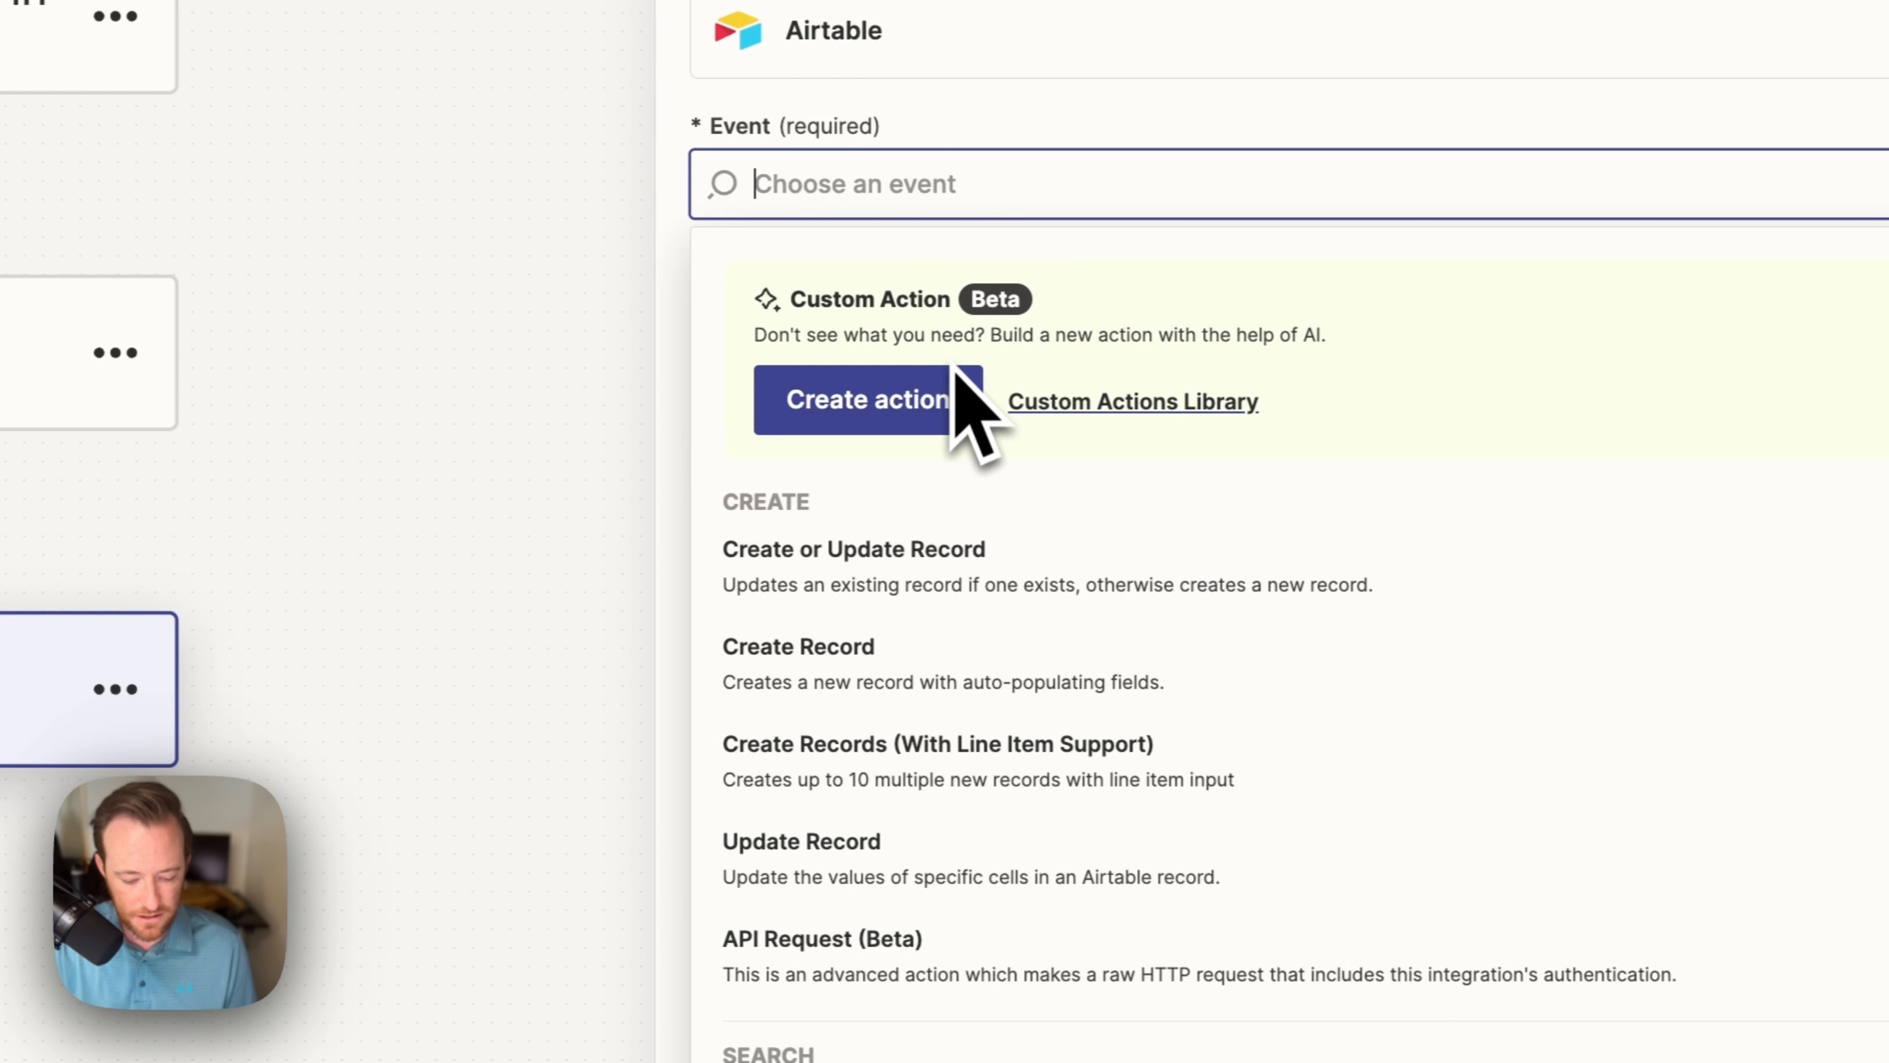
pyautogui.write('upda')
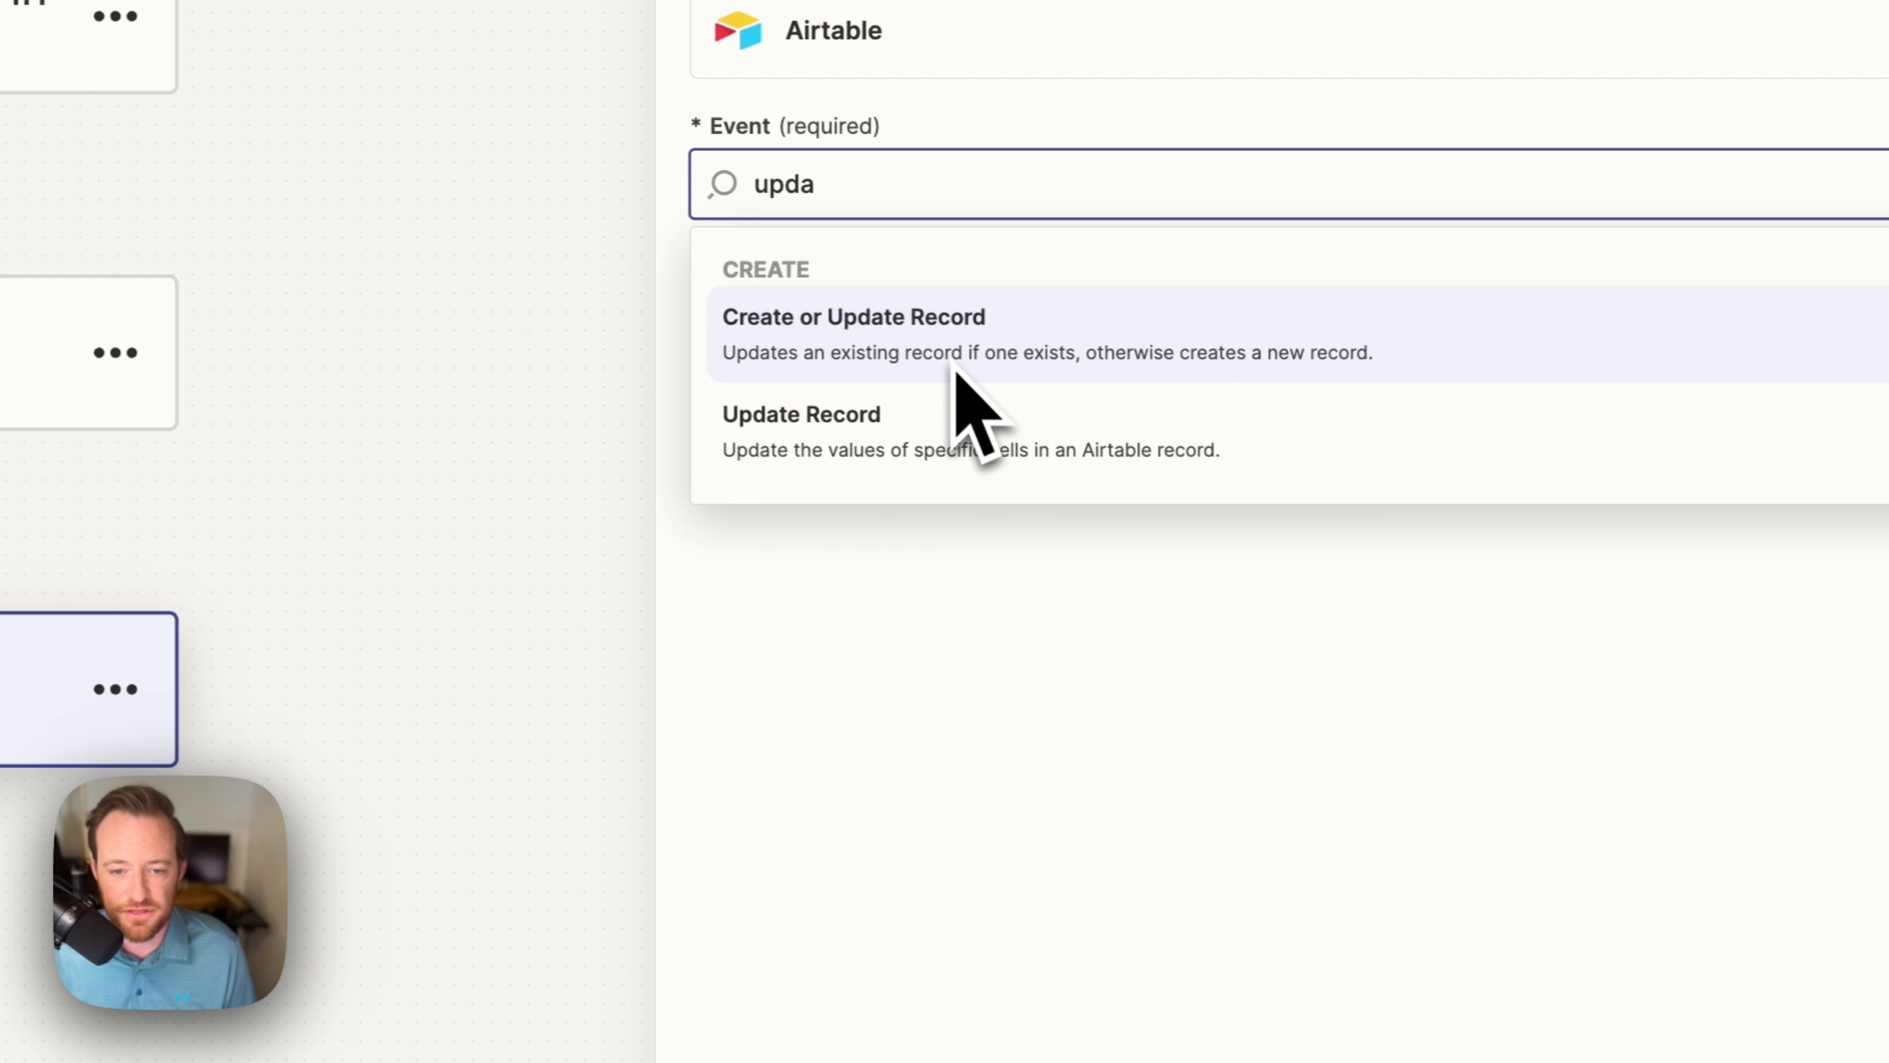
pyautogui.click(1032, 440)
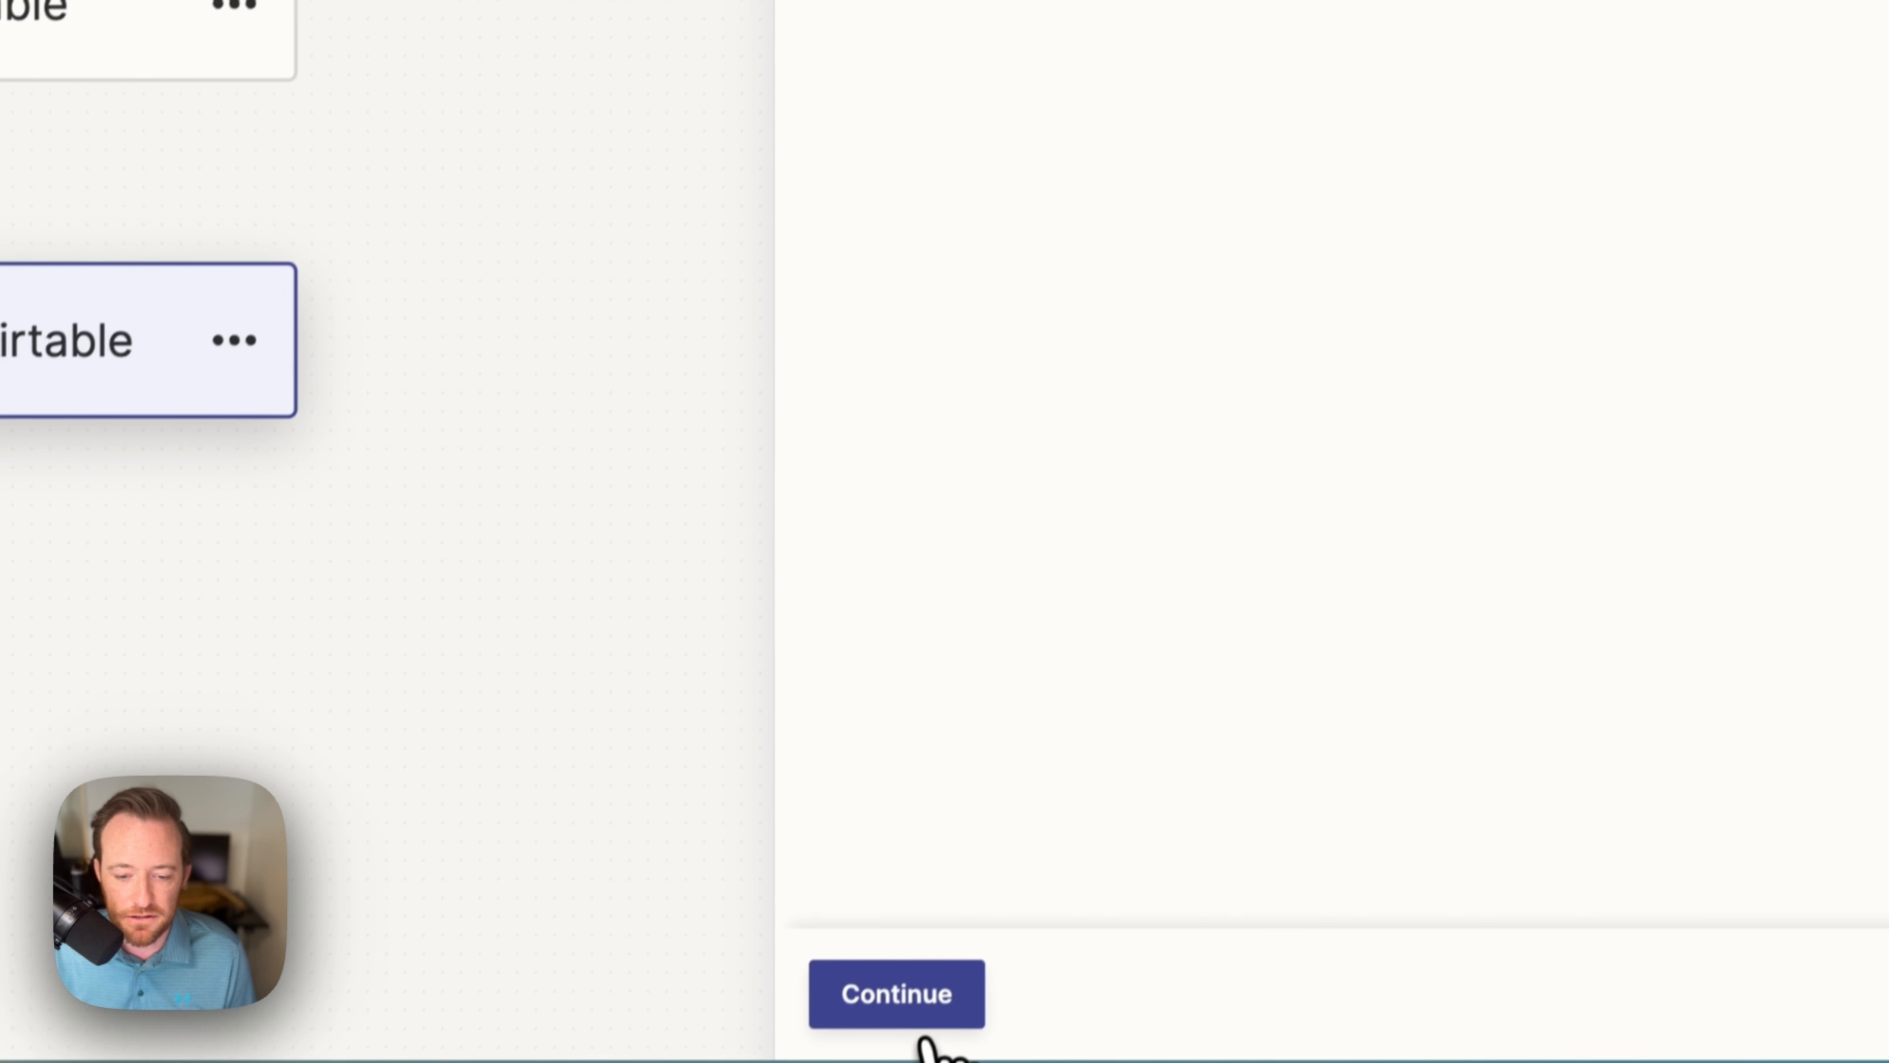
pyautogui.click(944, 994)
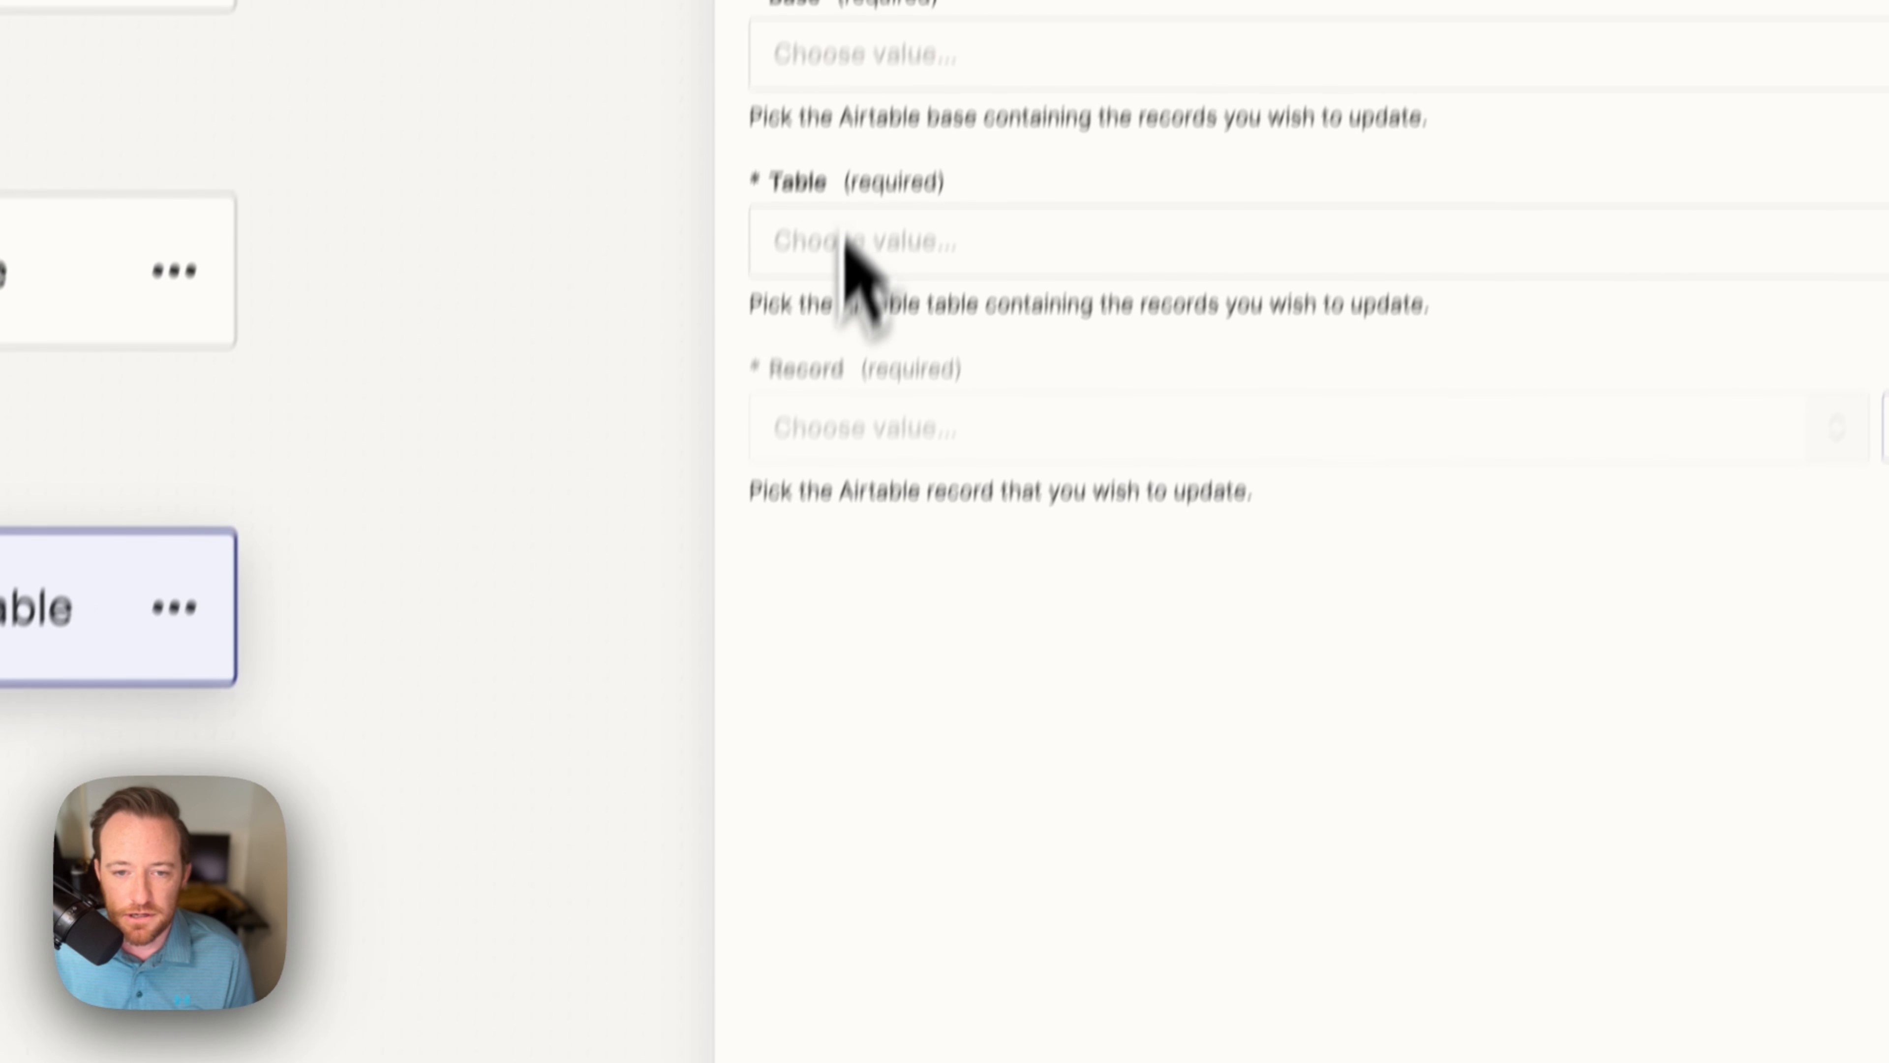
# Step: Target base Contract Automation, table Candidate, with the record set to step 2's found ID
pyautogui.click(847, 160)
pyautogui.write('contrac')
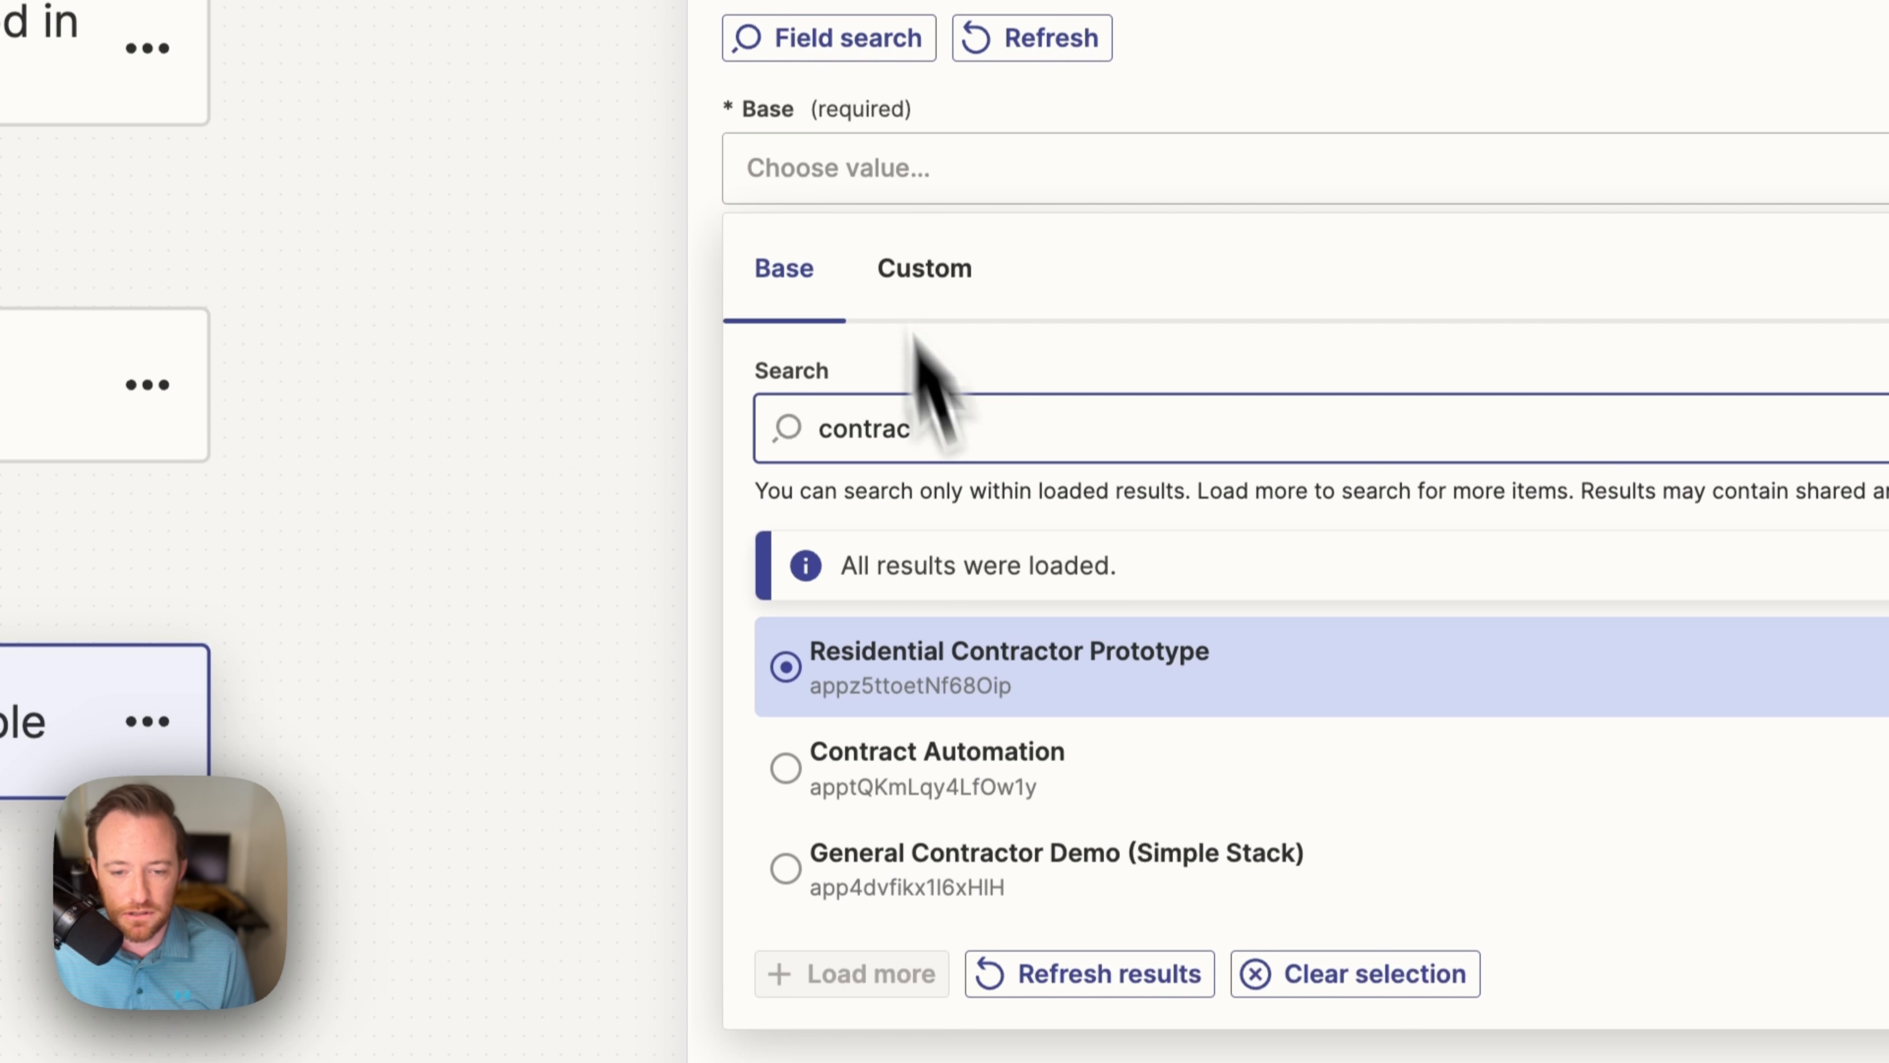
pyautogui.click(1013, 766)
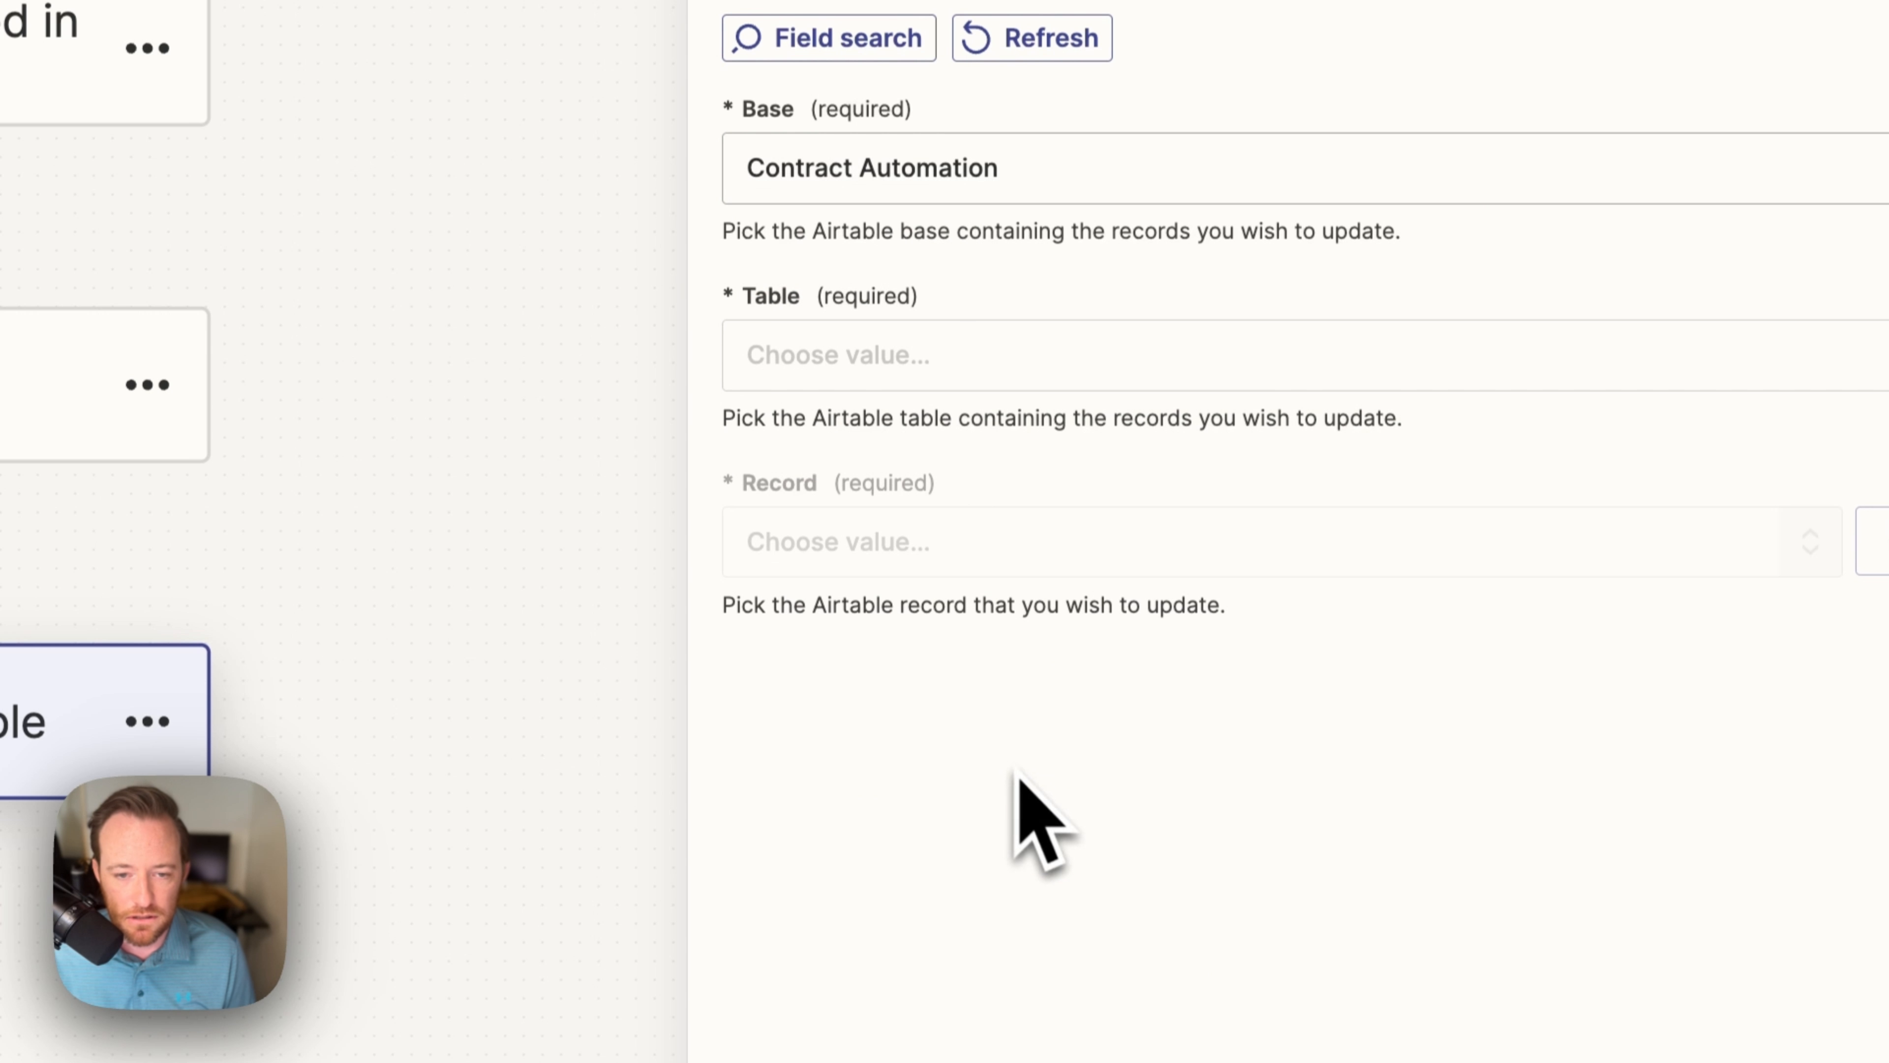
pyautogui.click(1030, 376)
pyautogui.click(974, 838)
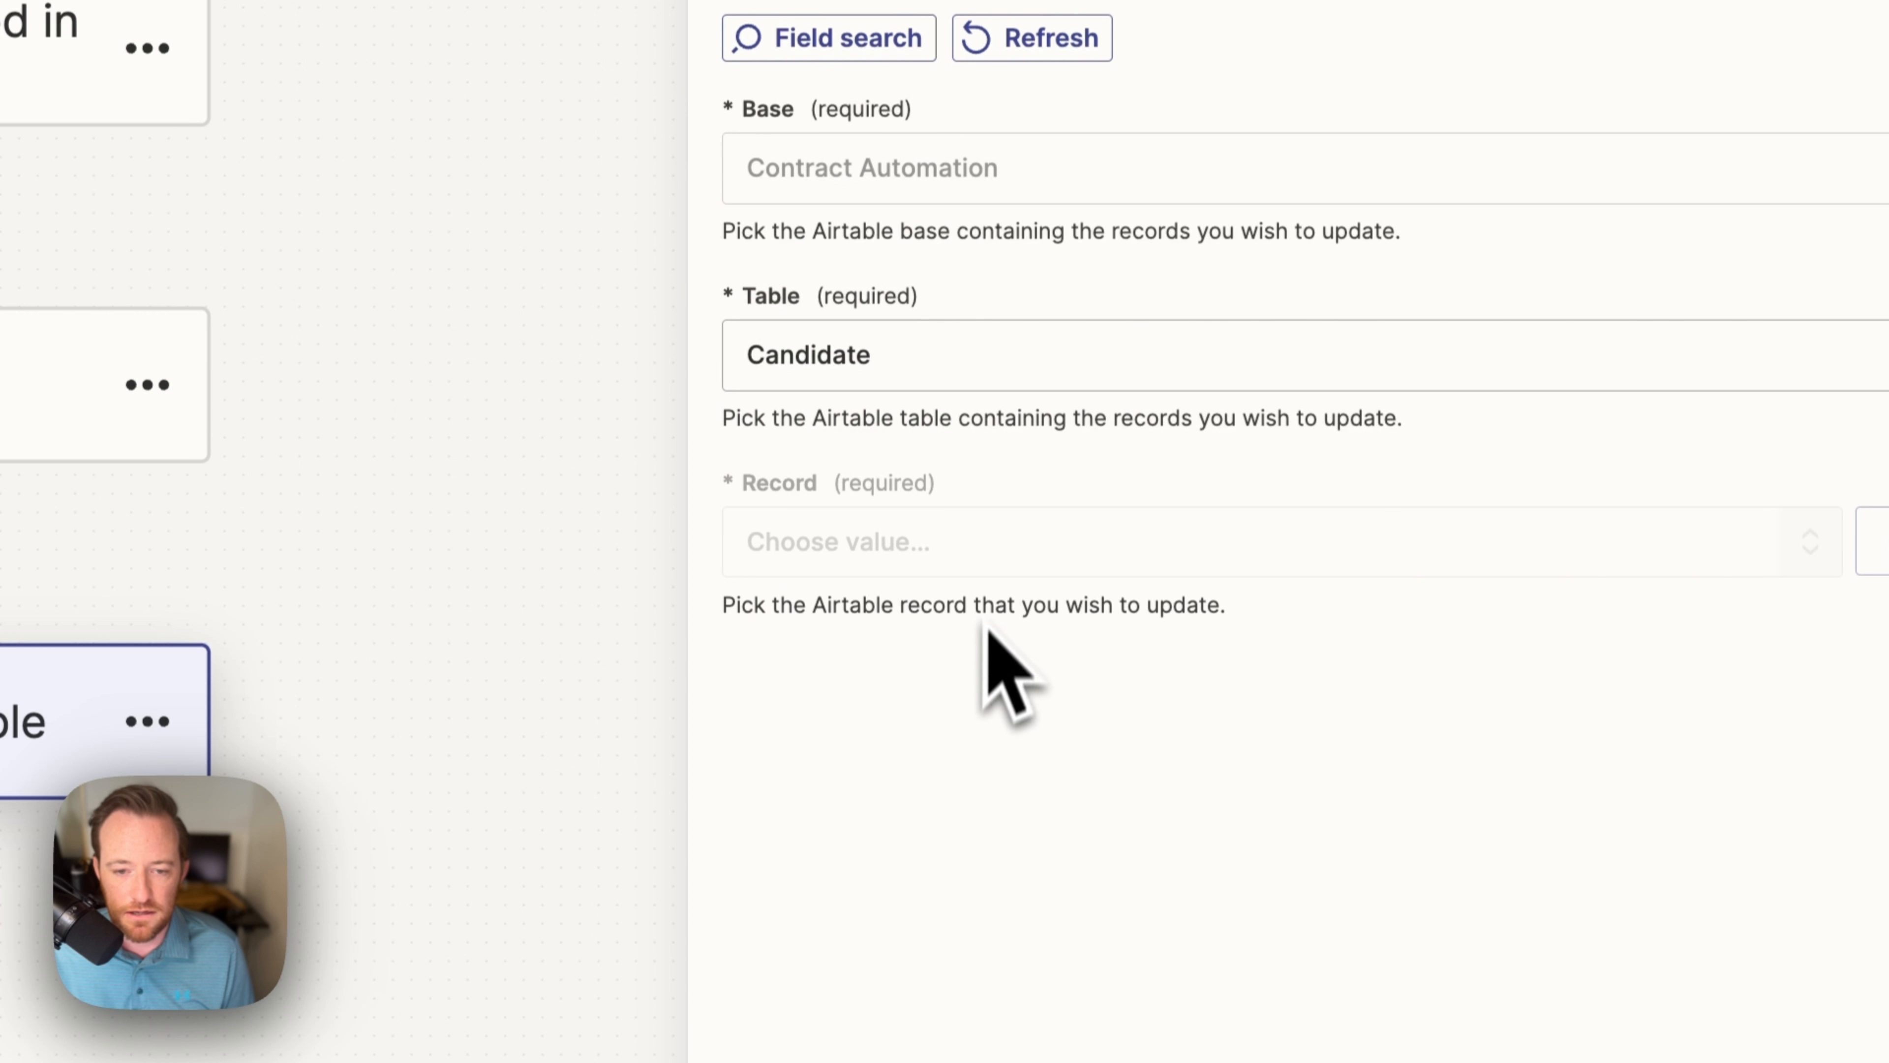
pyautogui.click(1053, 544)
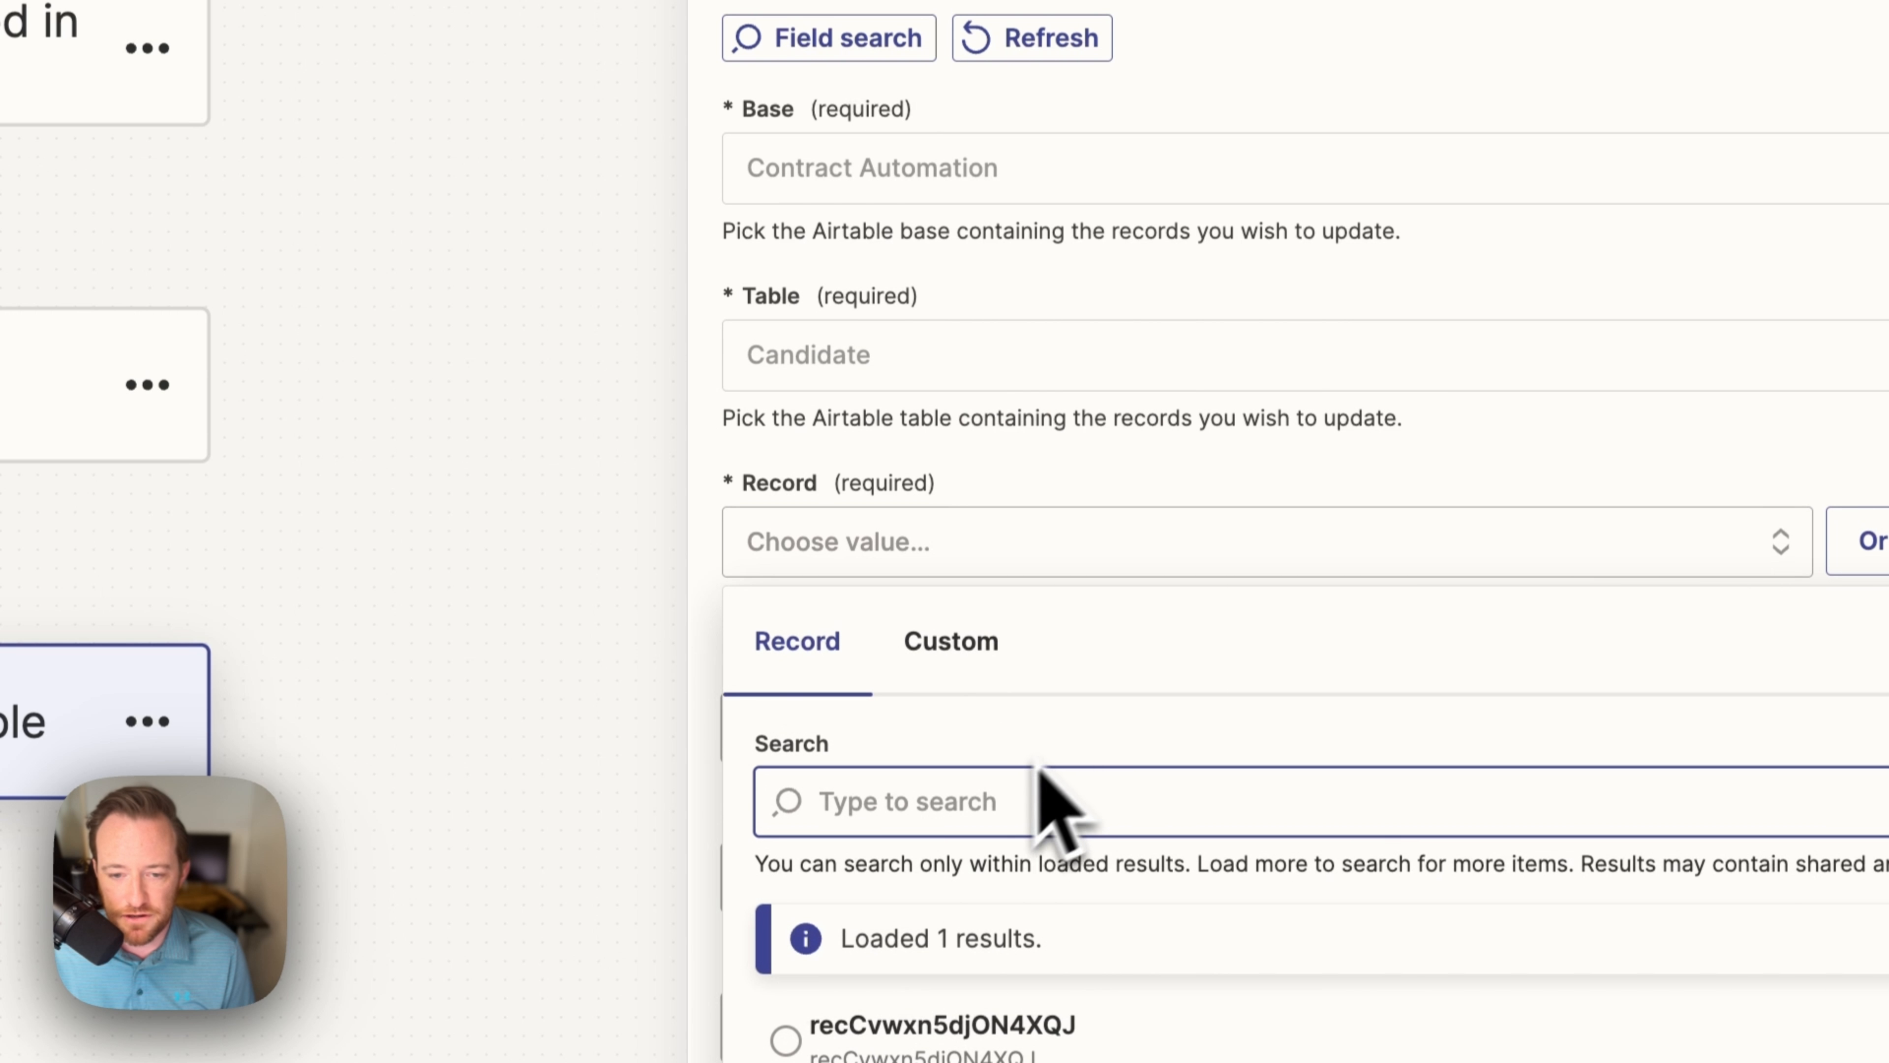
pyautogui.click(956, 642)
pyautogui.click(1135, 962)
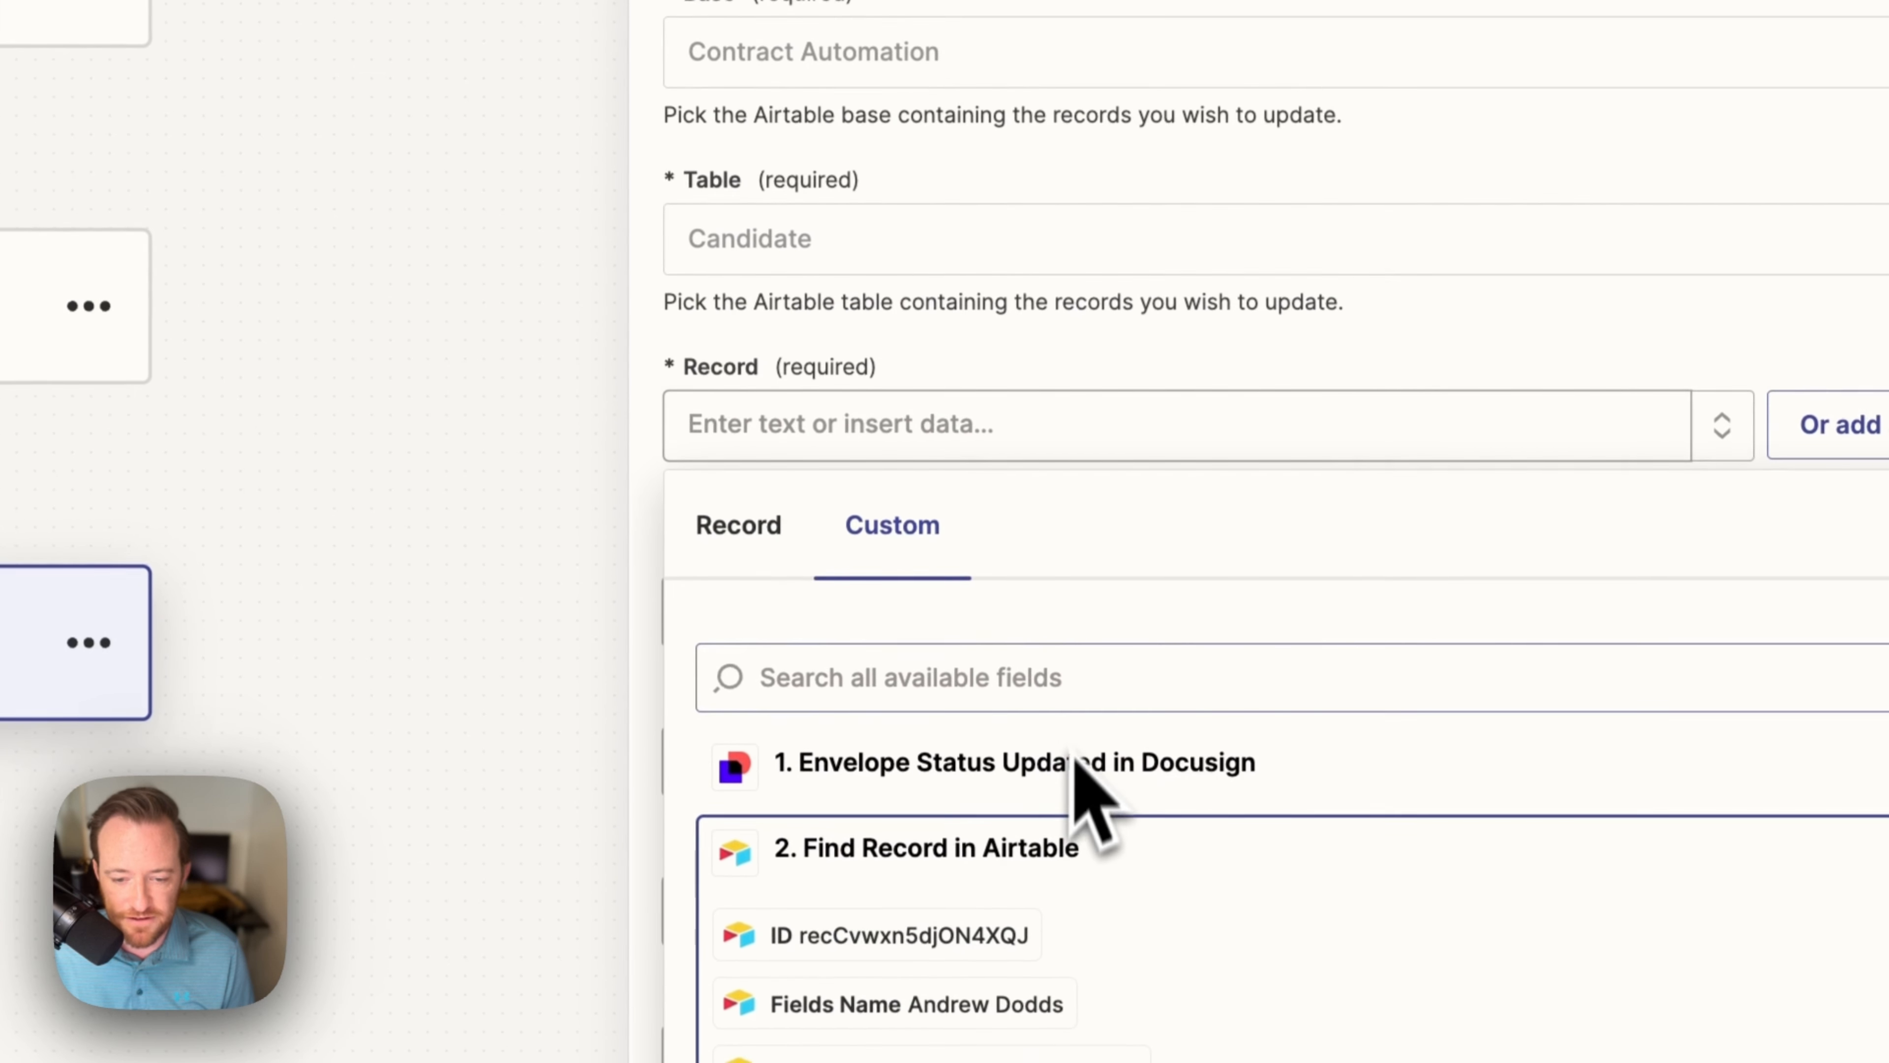
pyautogui.scroll(-2, 1075, 761)
pyautogui.click(940, 785)
pyautogui.click(1207, 220)
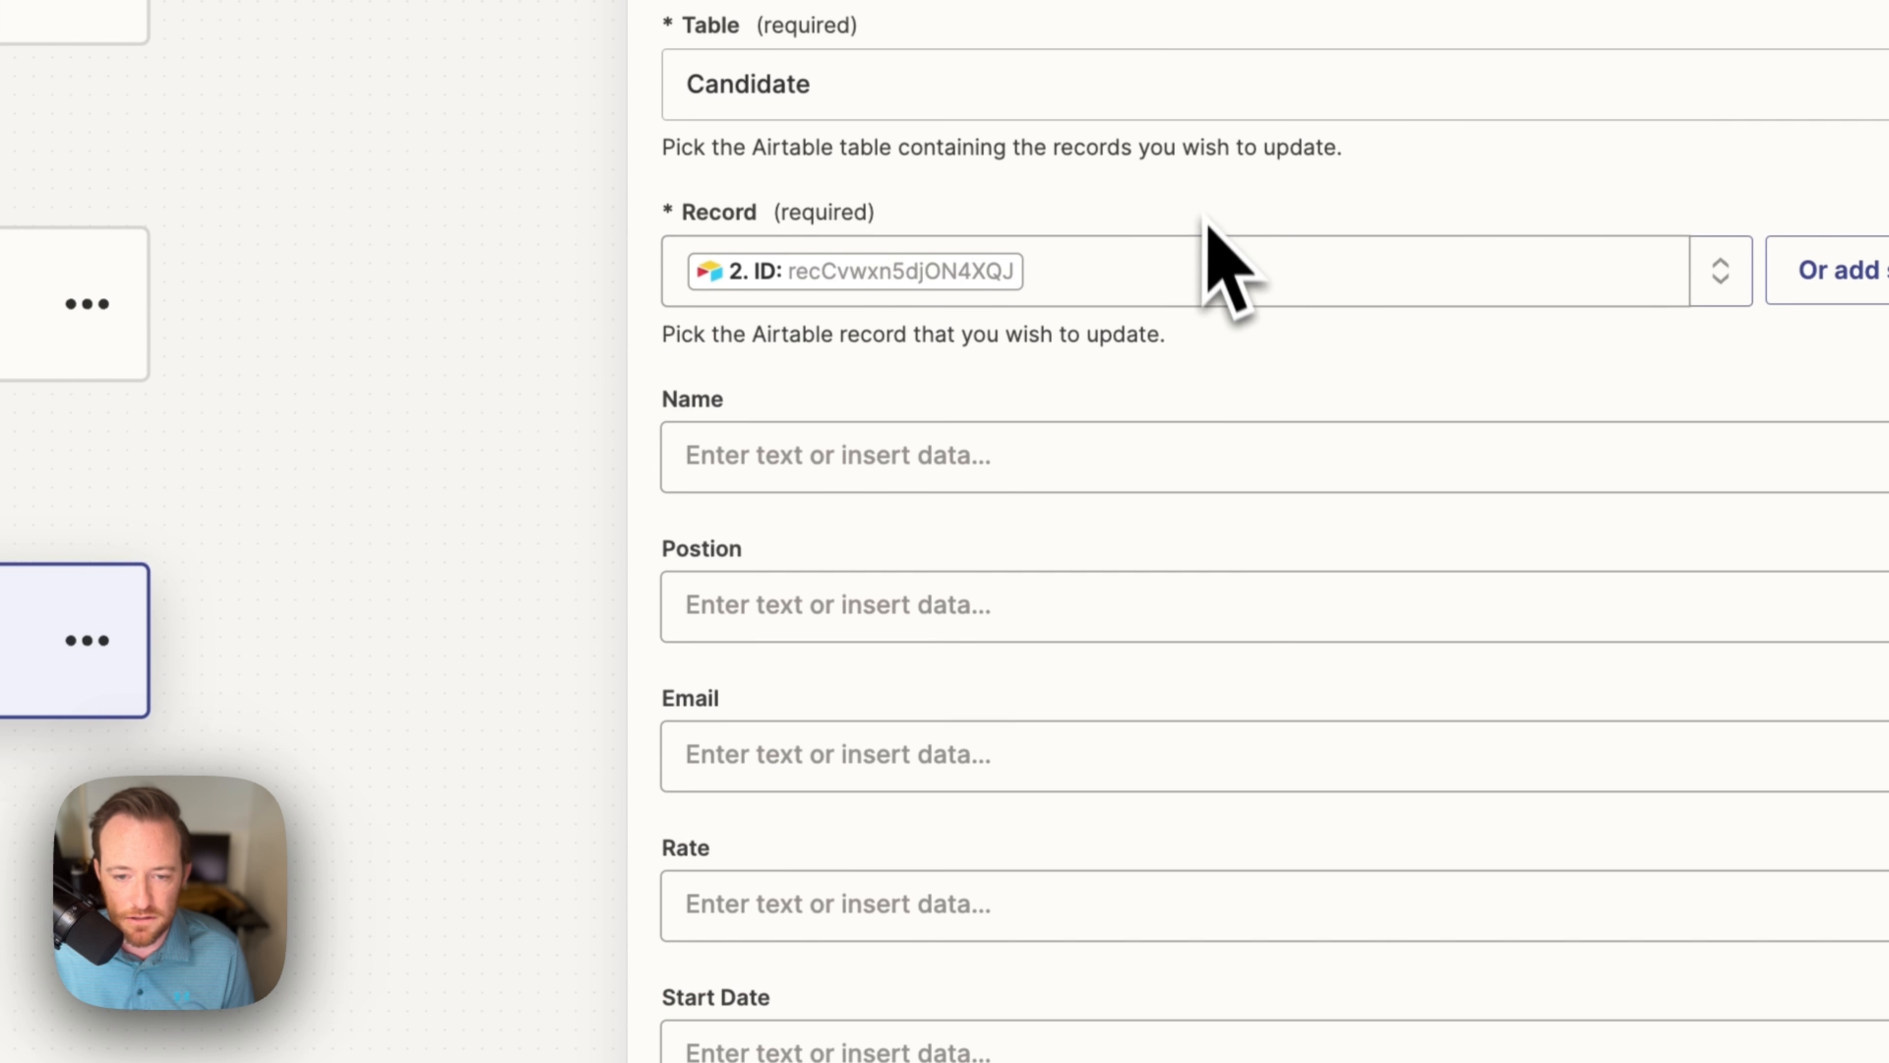
# Step: Map DocuSign's Documents Document File Url into the Signed Contract field
pyautogui.scroll(-8, 1198, 476)
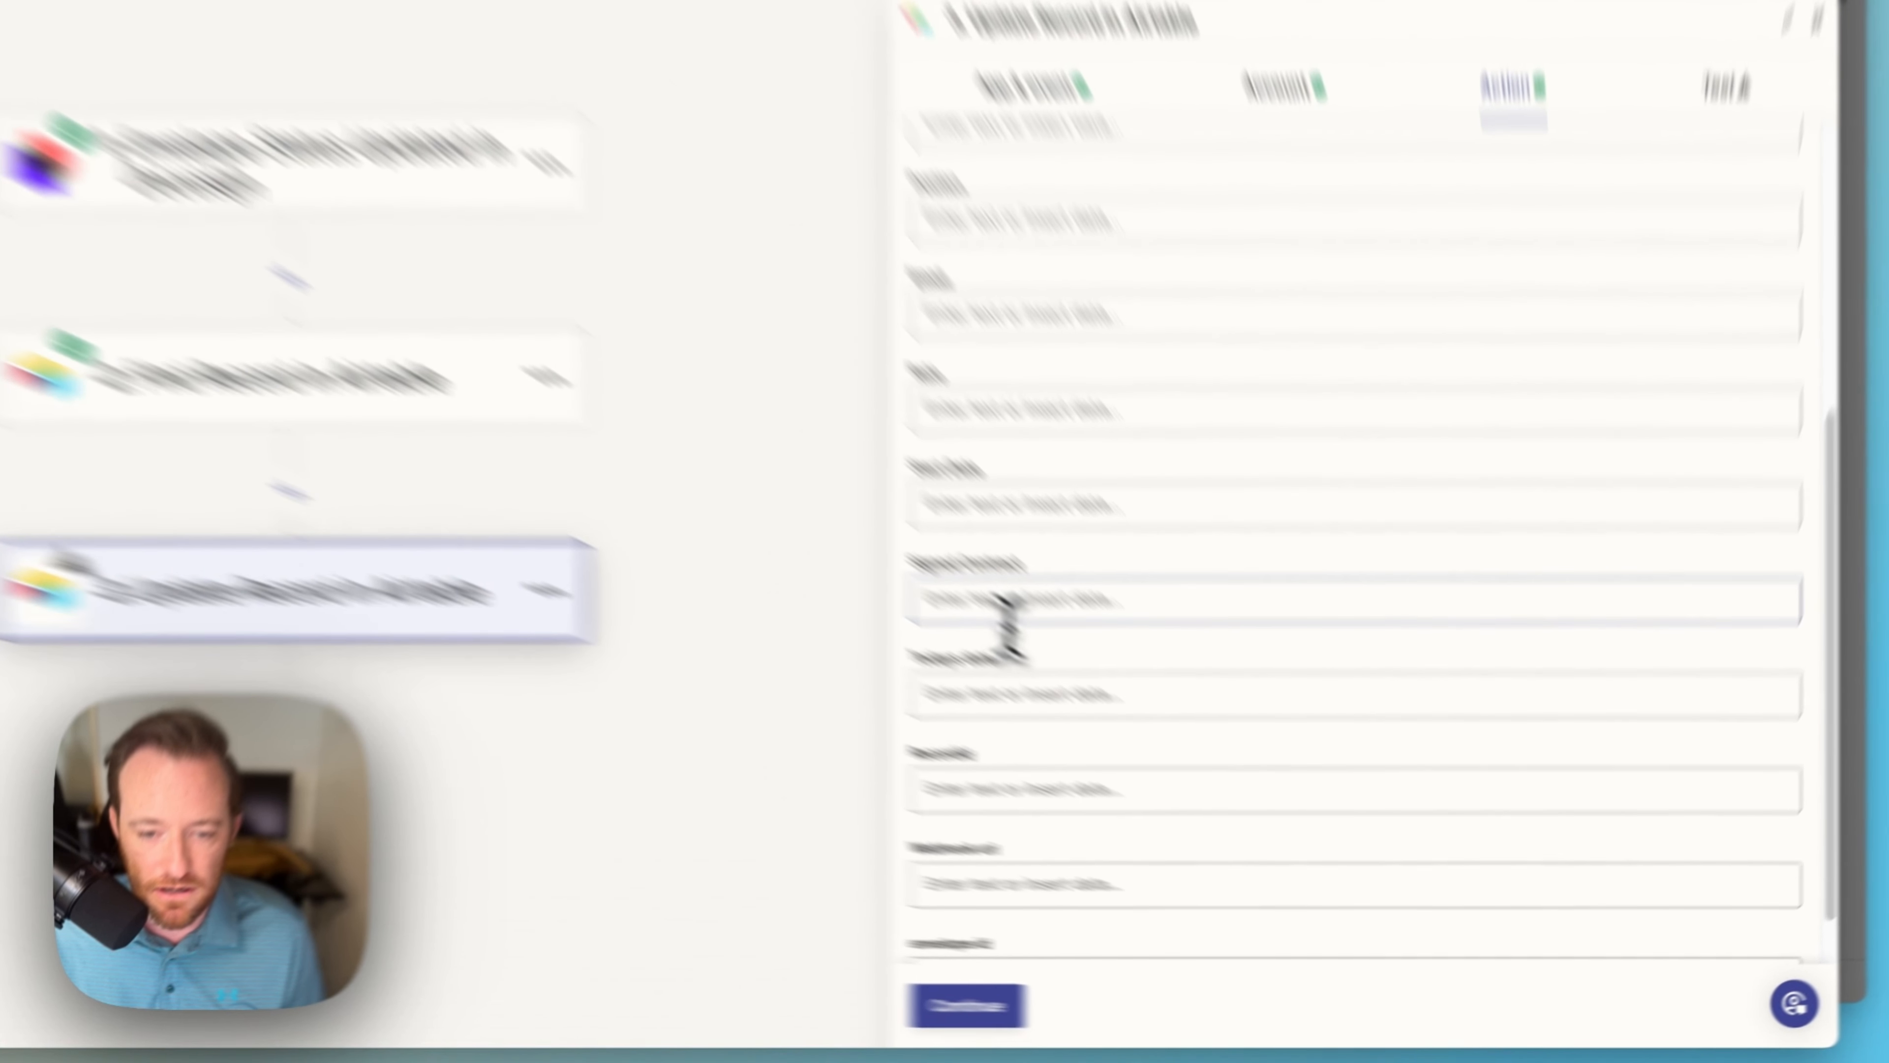
pyautogui.click(1136, 651)
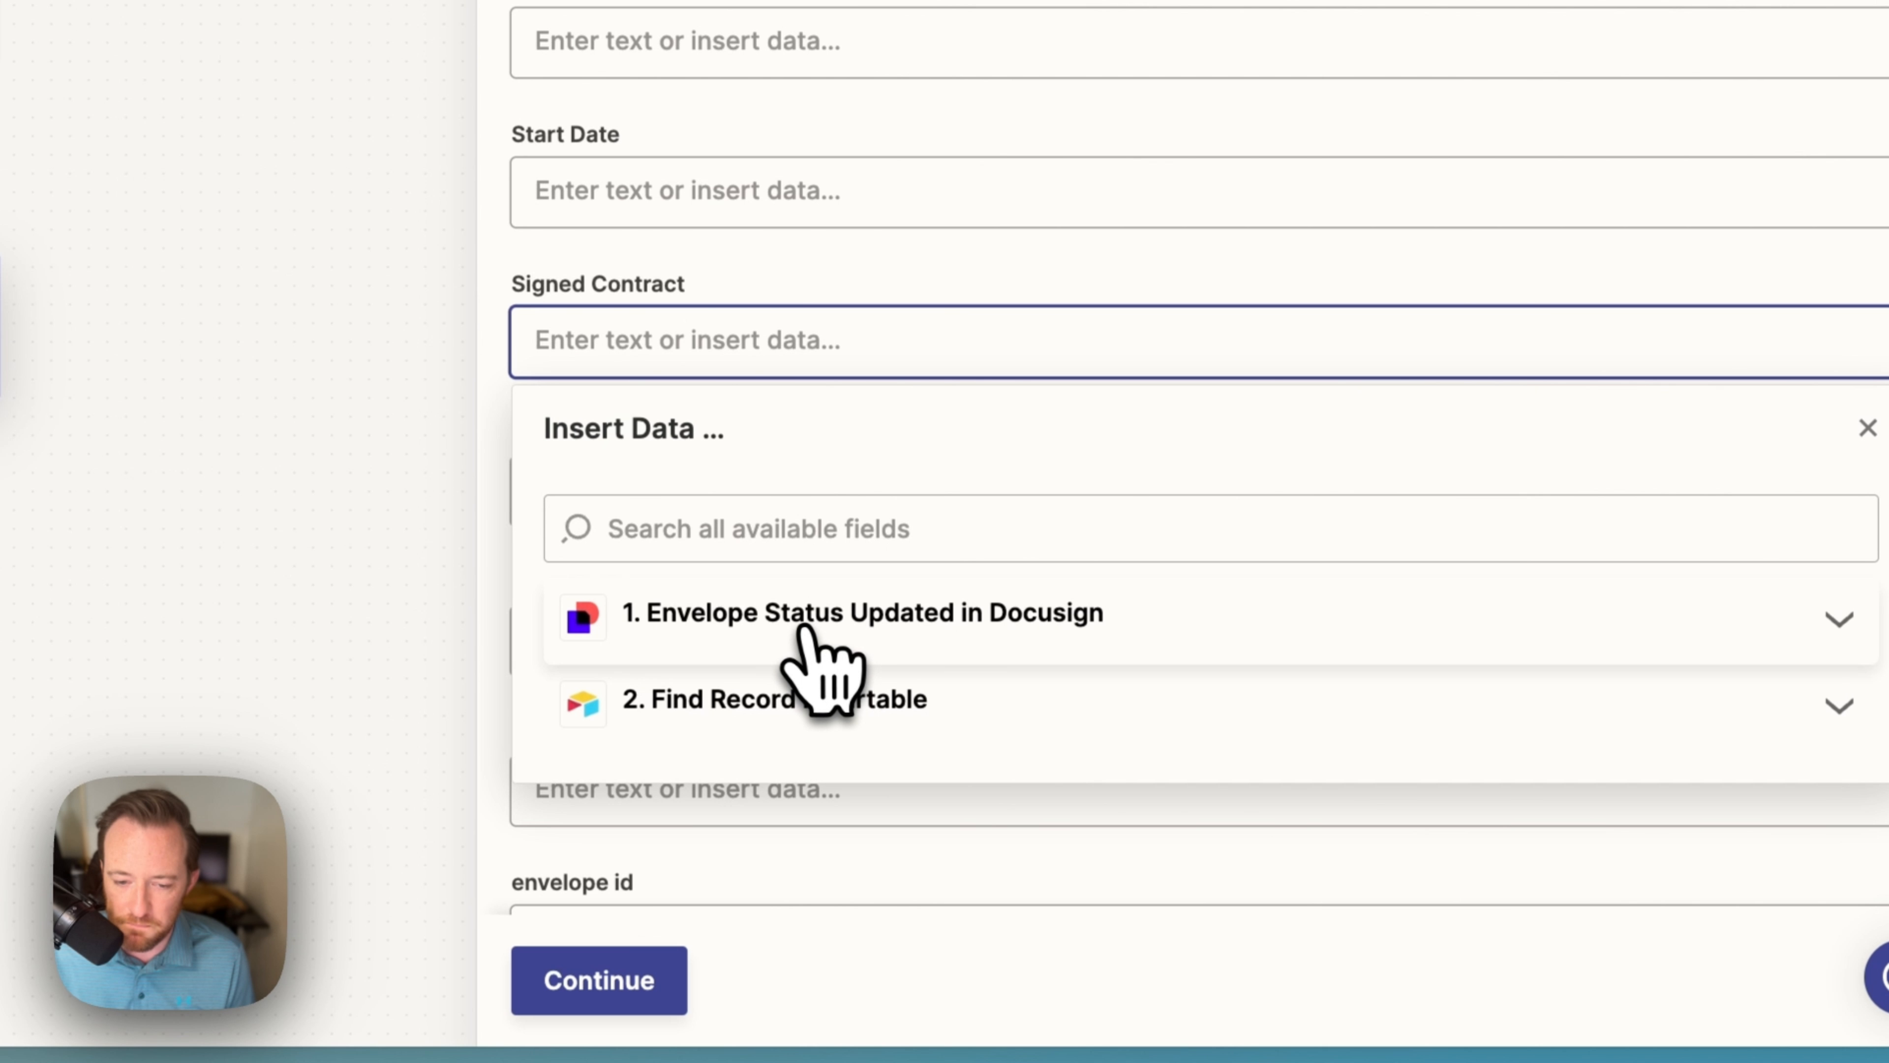
pyautogui.click(885, 631)
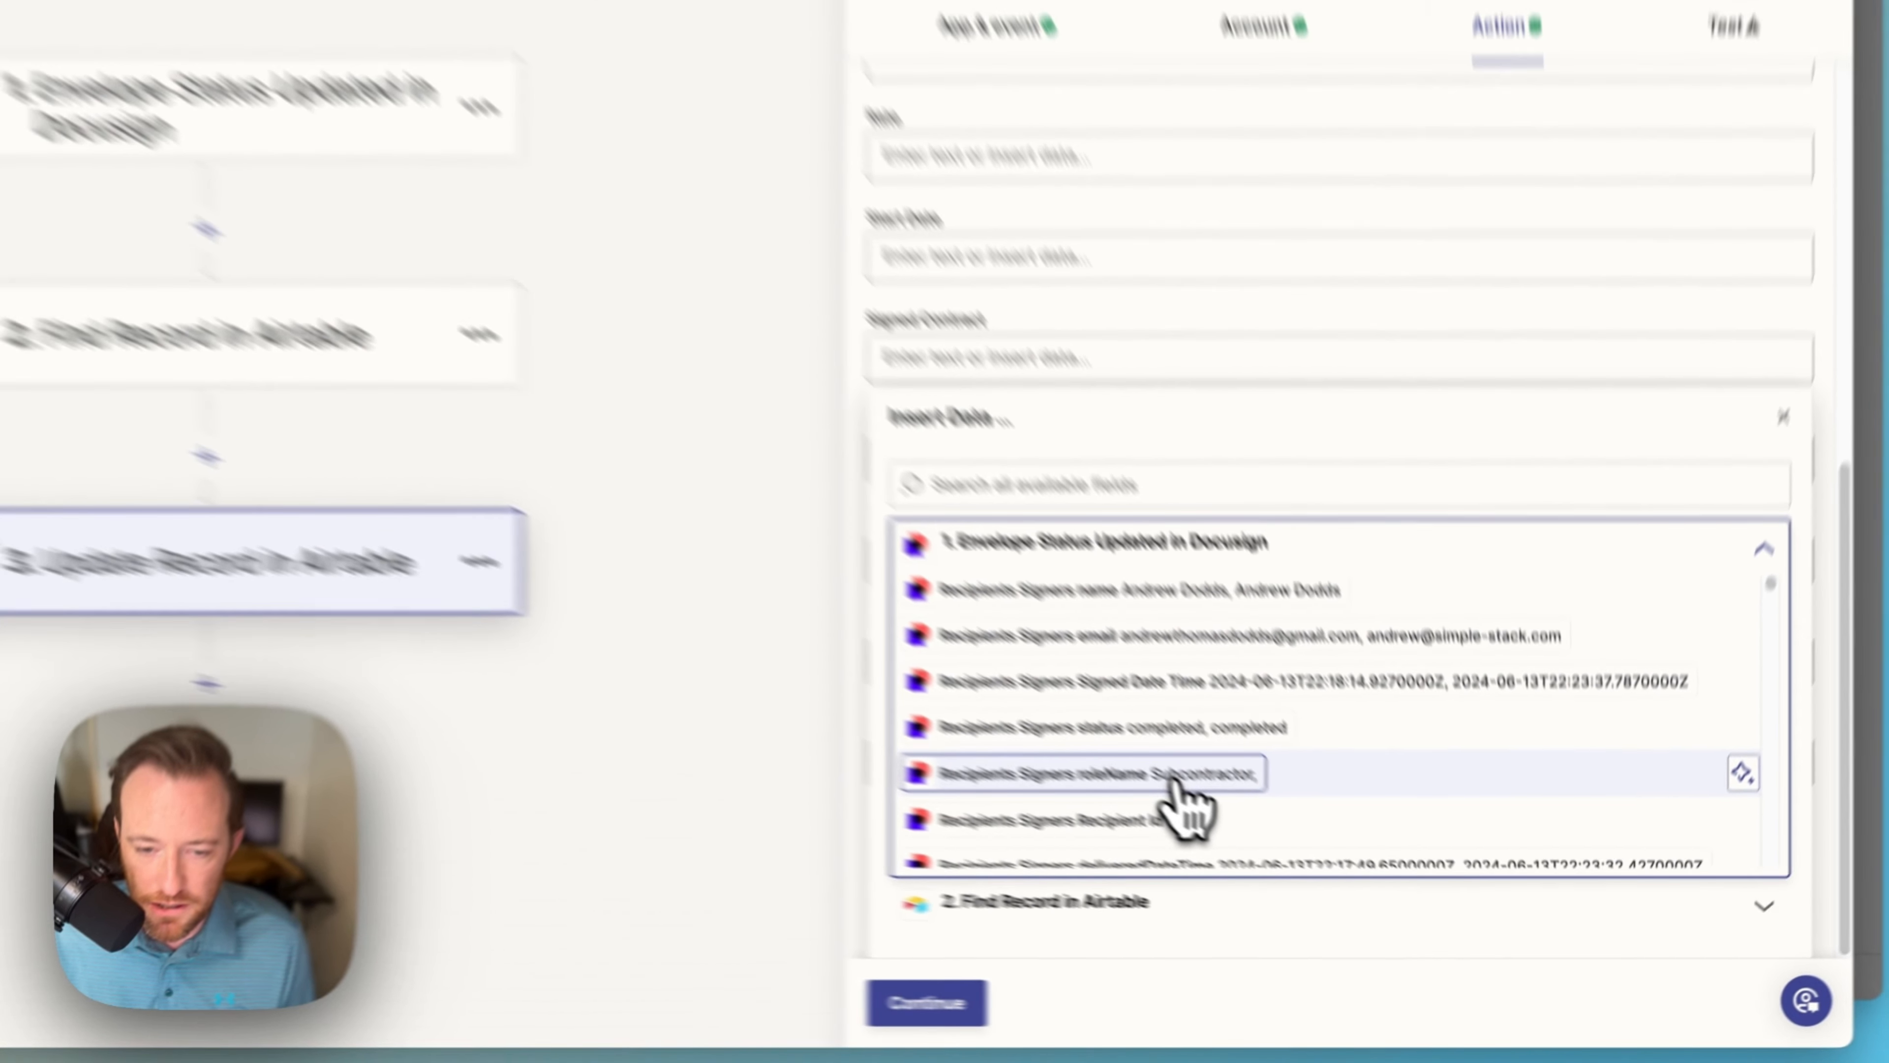
pyautogui.scroll(-5, 1294, 866)
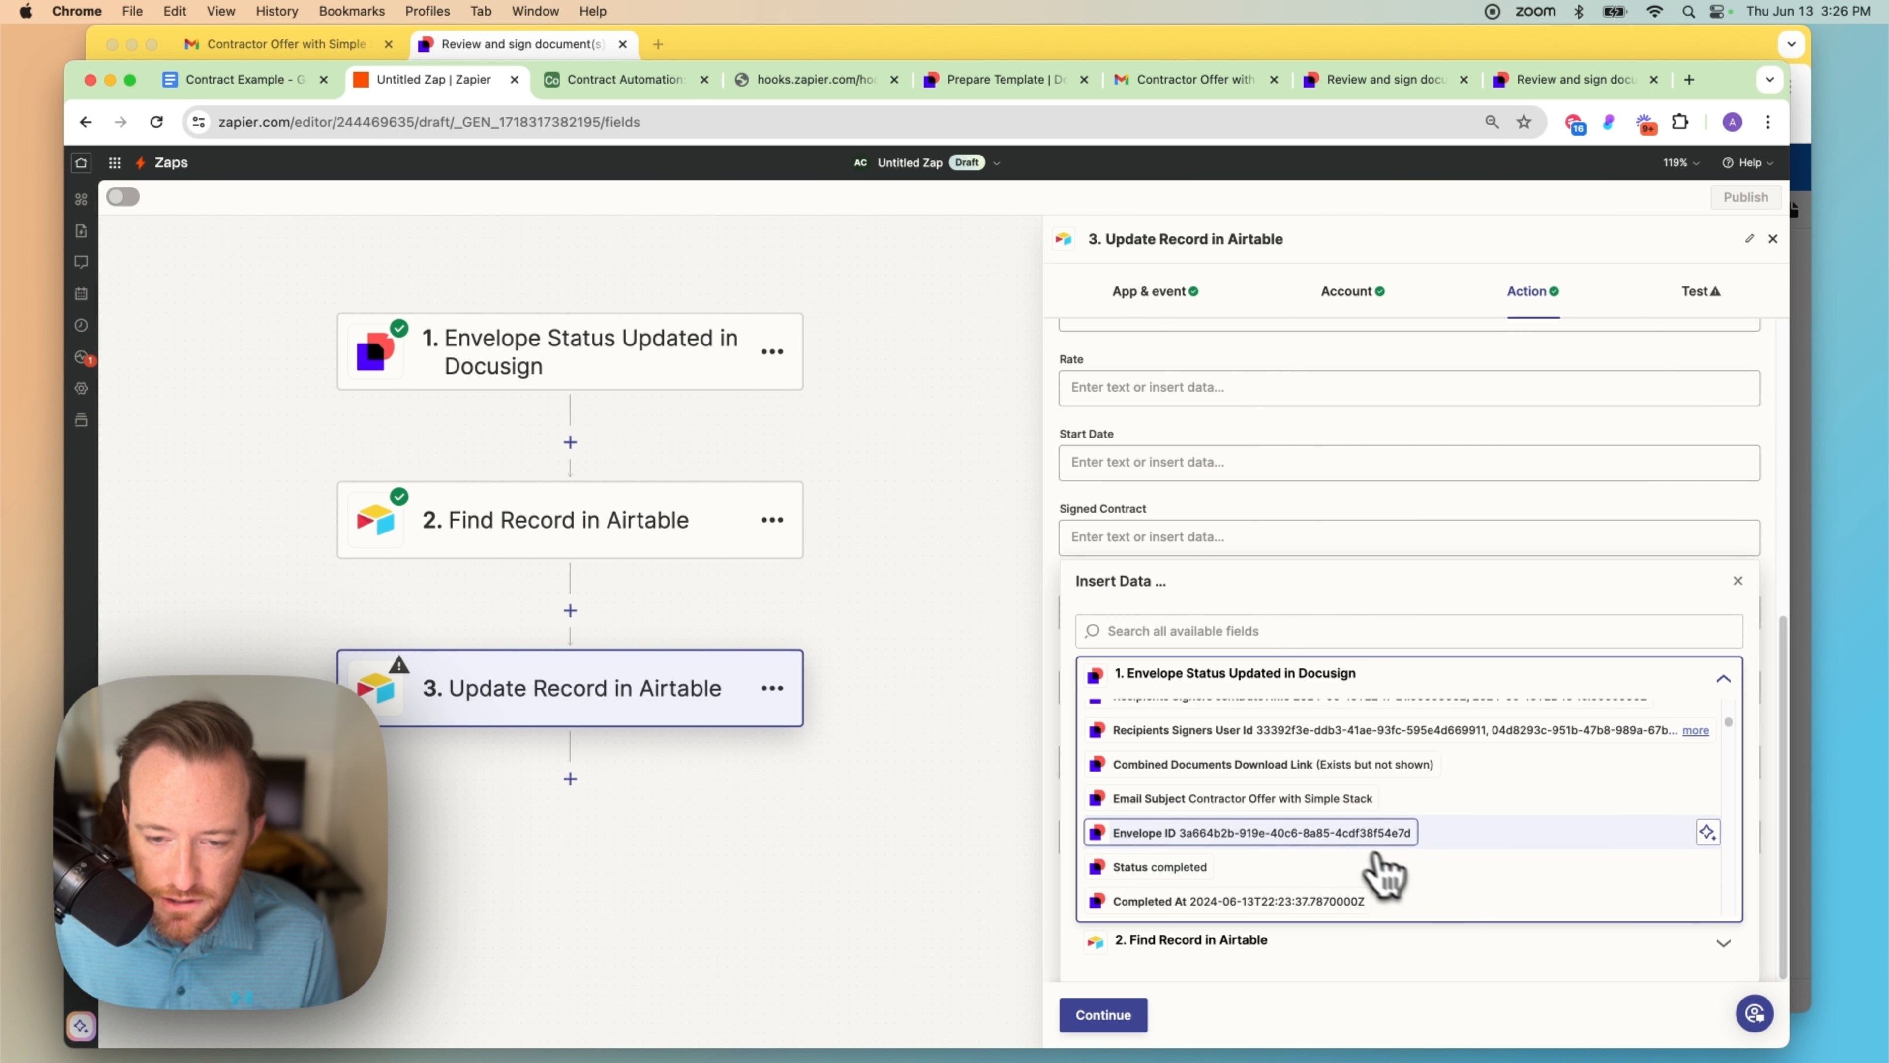
pyautogui.scroll(-5, 1279, 855)
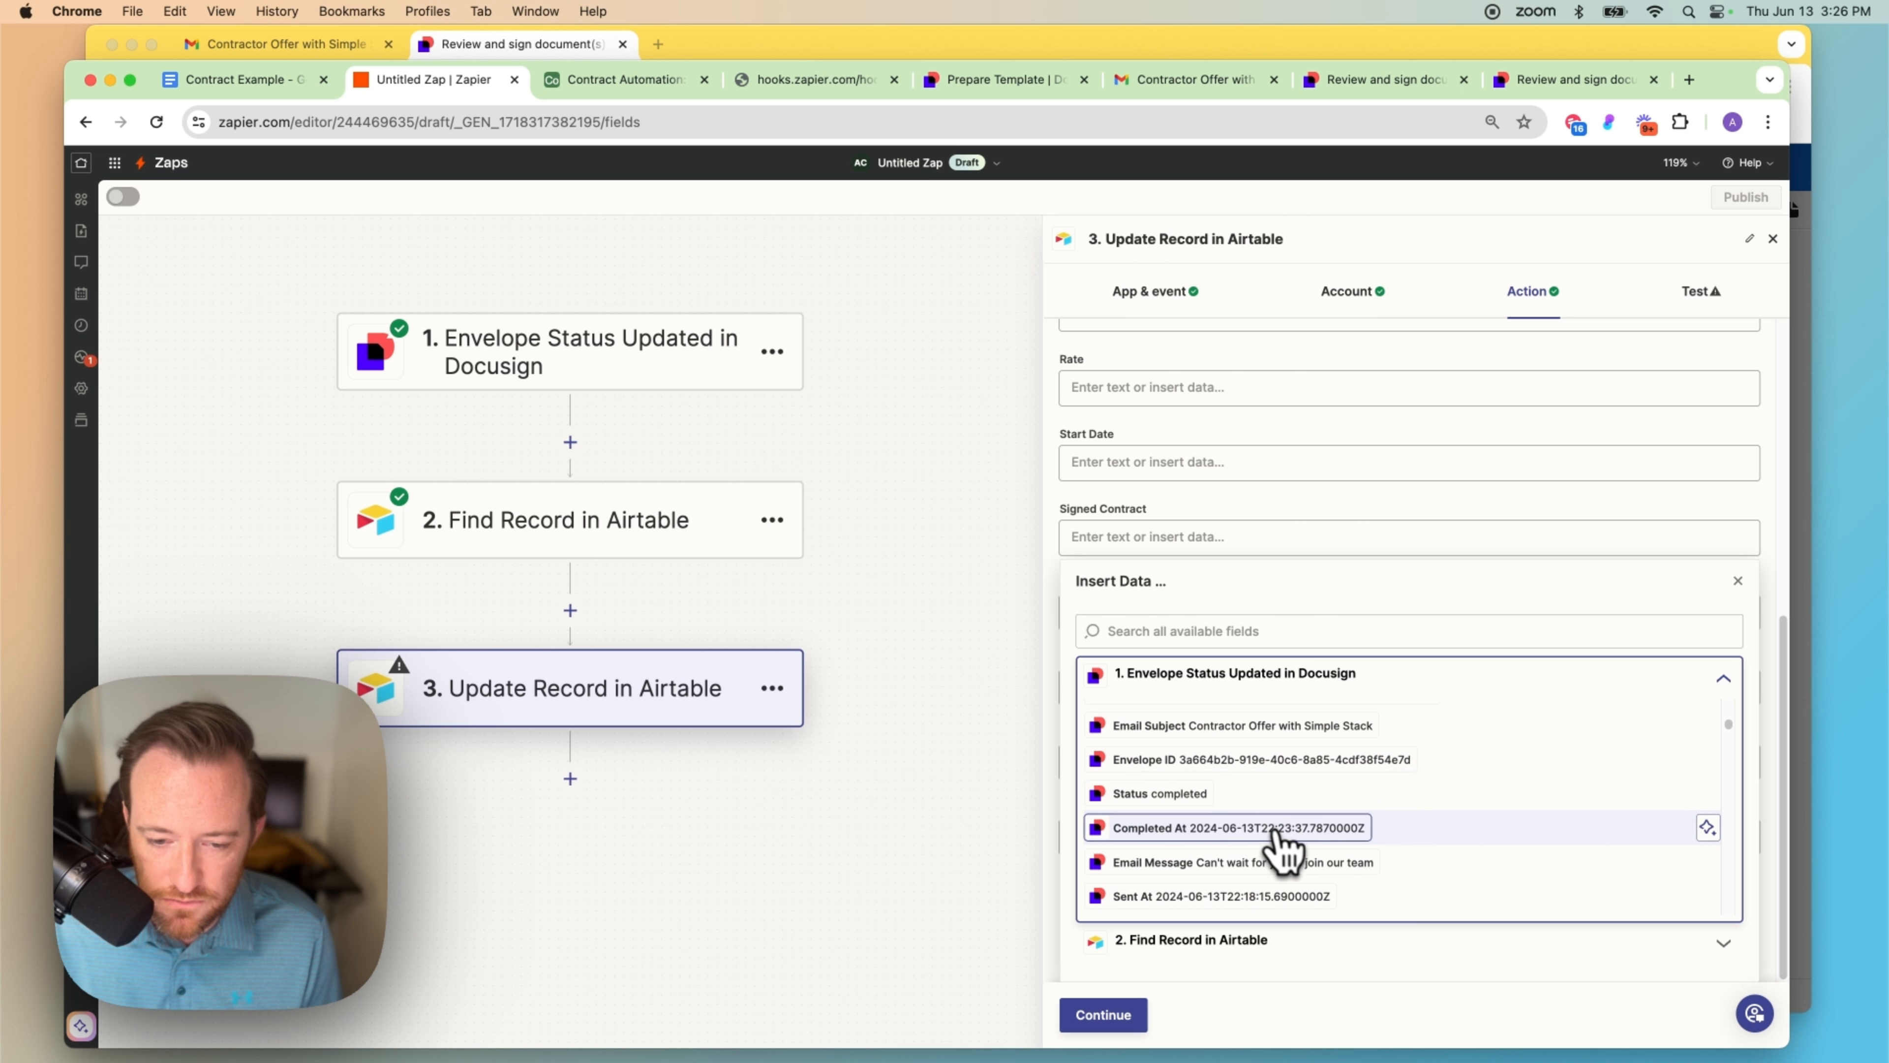
pyautogui.scroll(-5, 1290, 860)
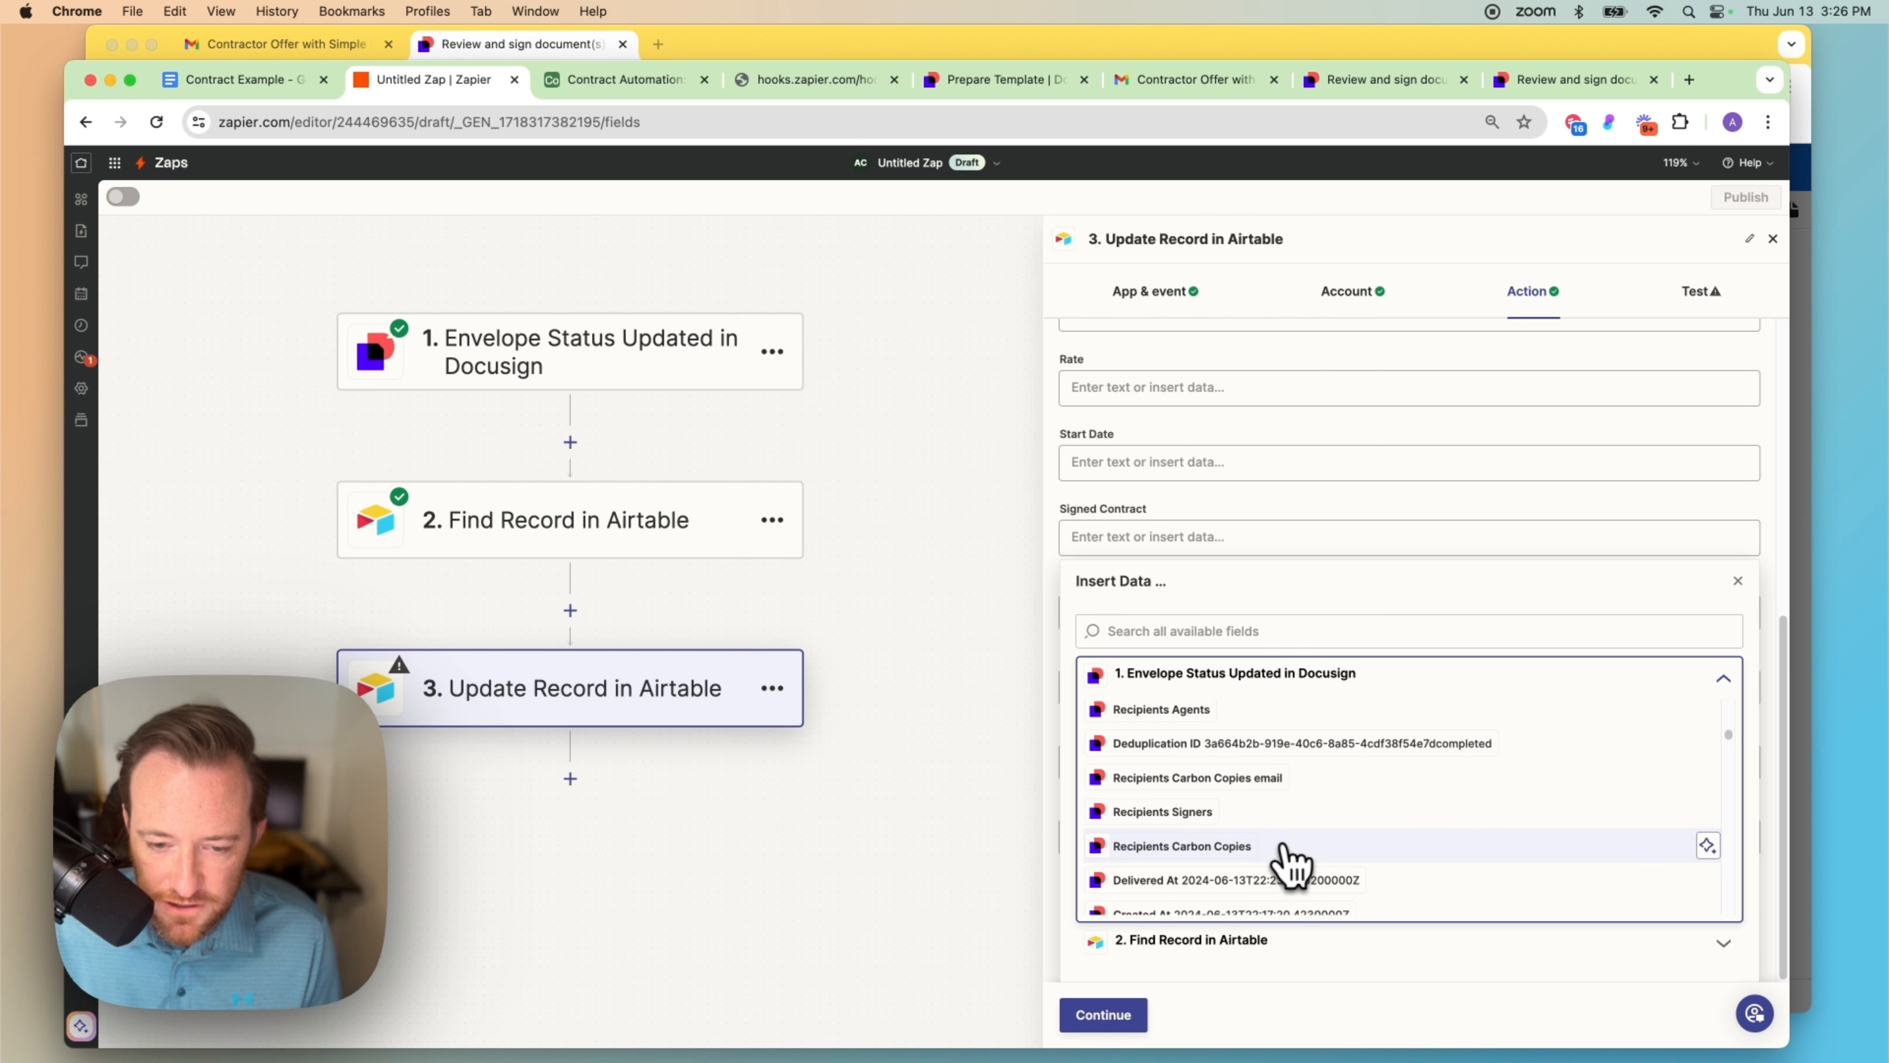
pyautogui.scroll(-5, 1290, 863)
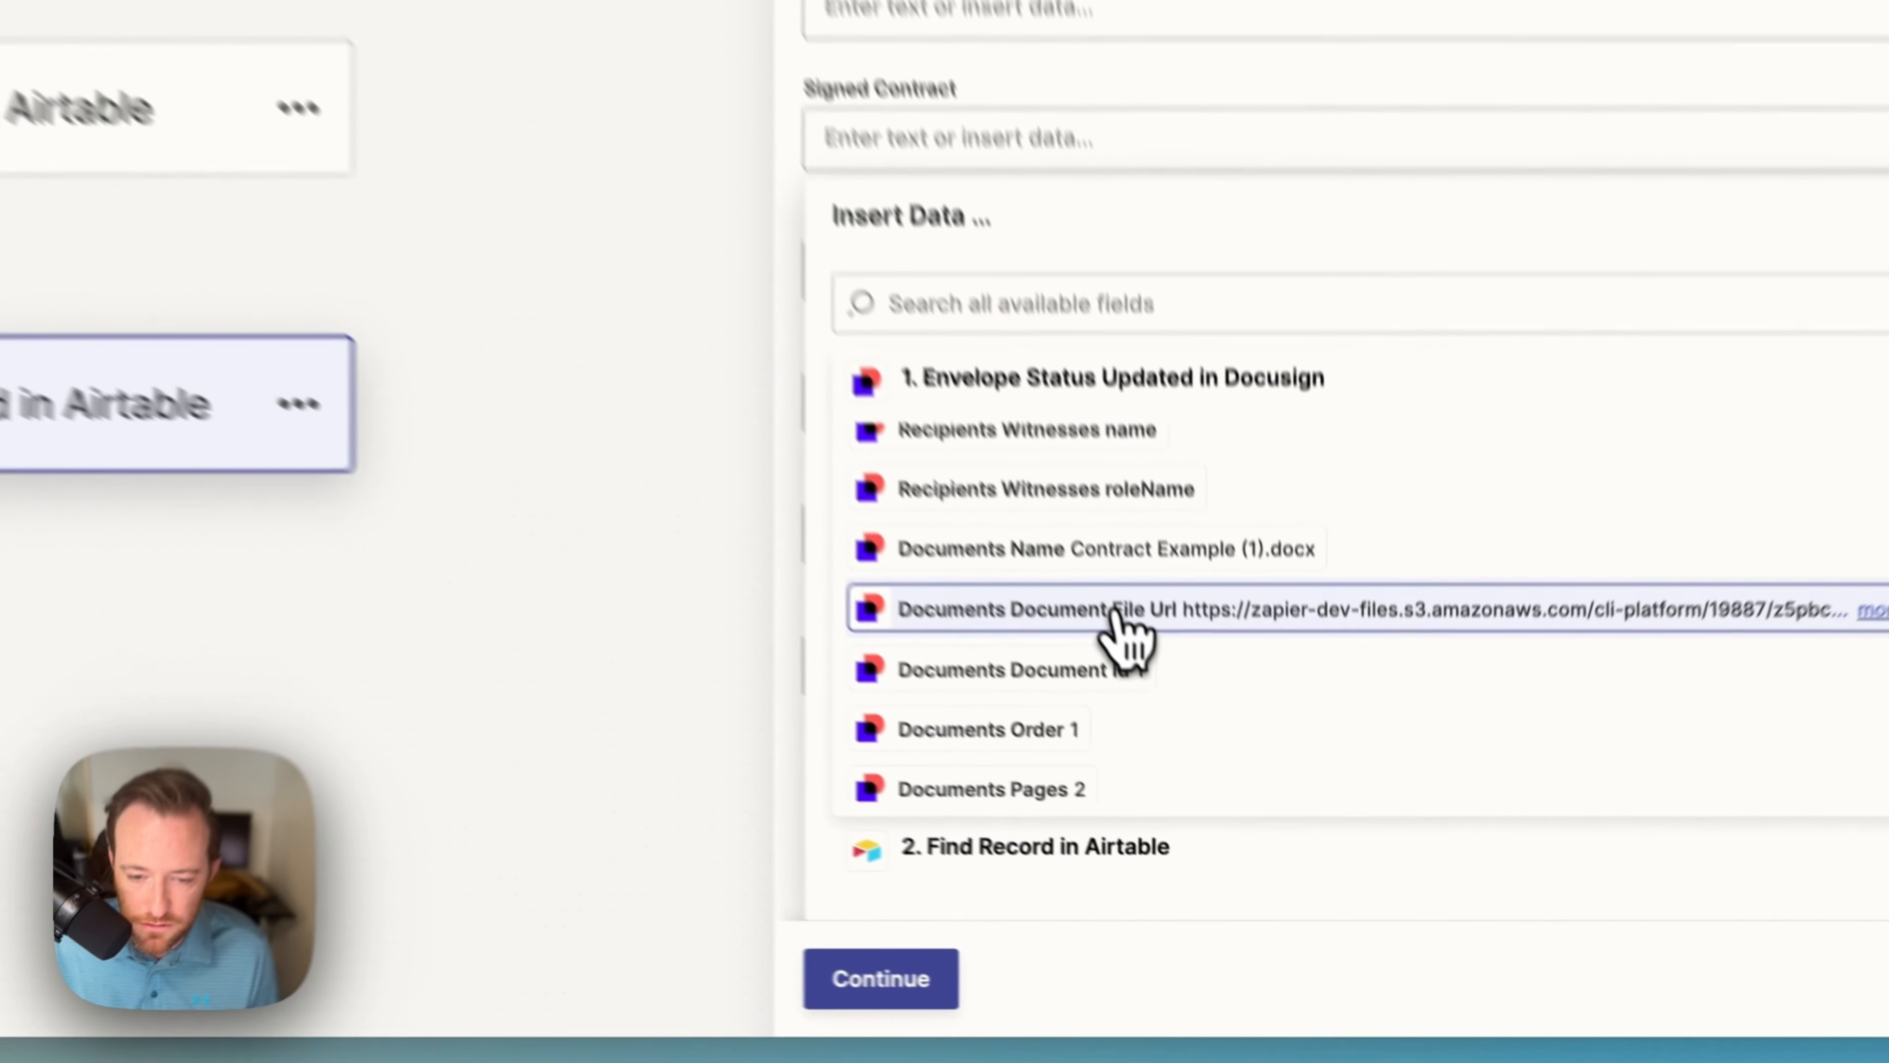
pyautogui.click(1245, 803)
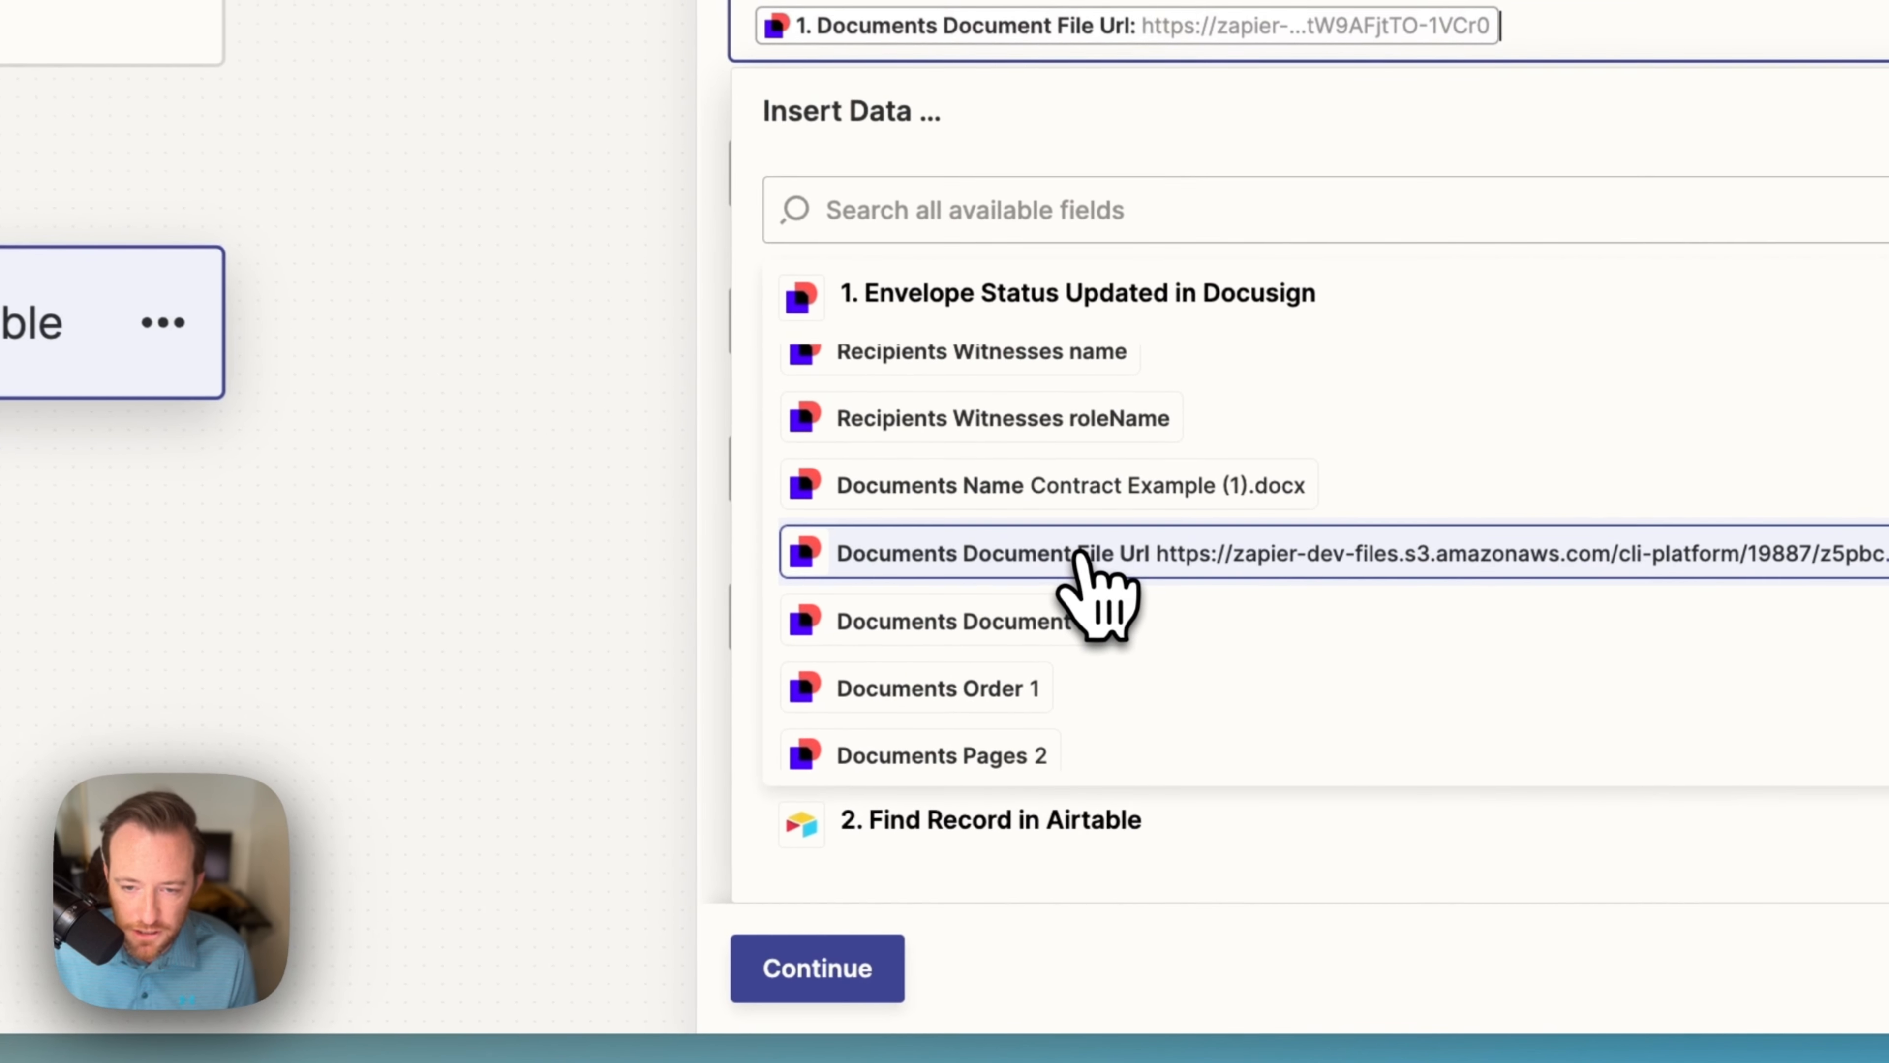
pyautogui.click(1054, 1013)
# Step: Test the update step and check the result in the Contract Automation base
pyautogui.click(843, 975)
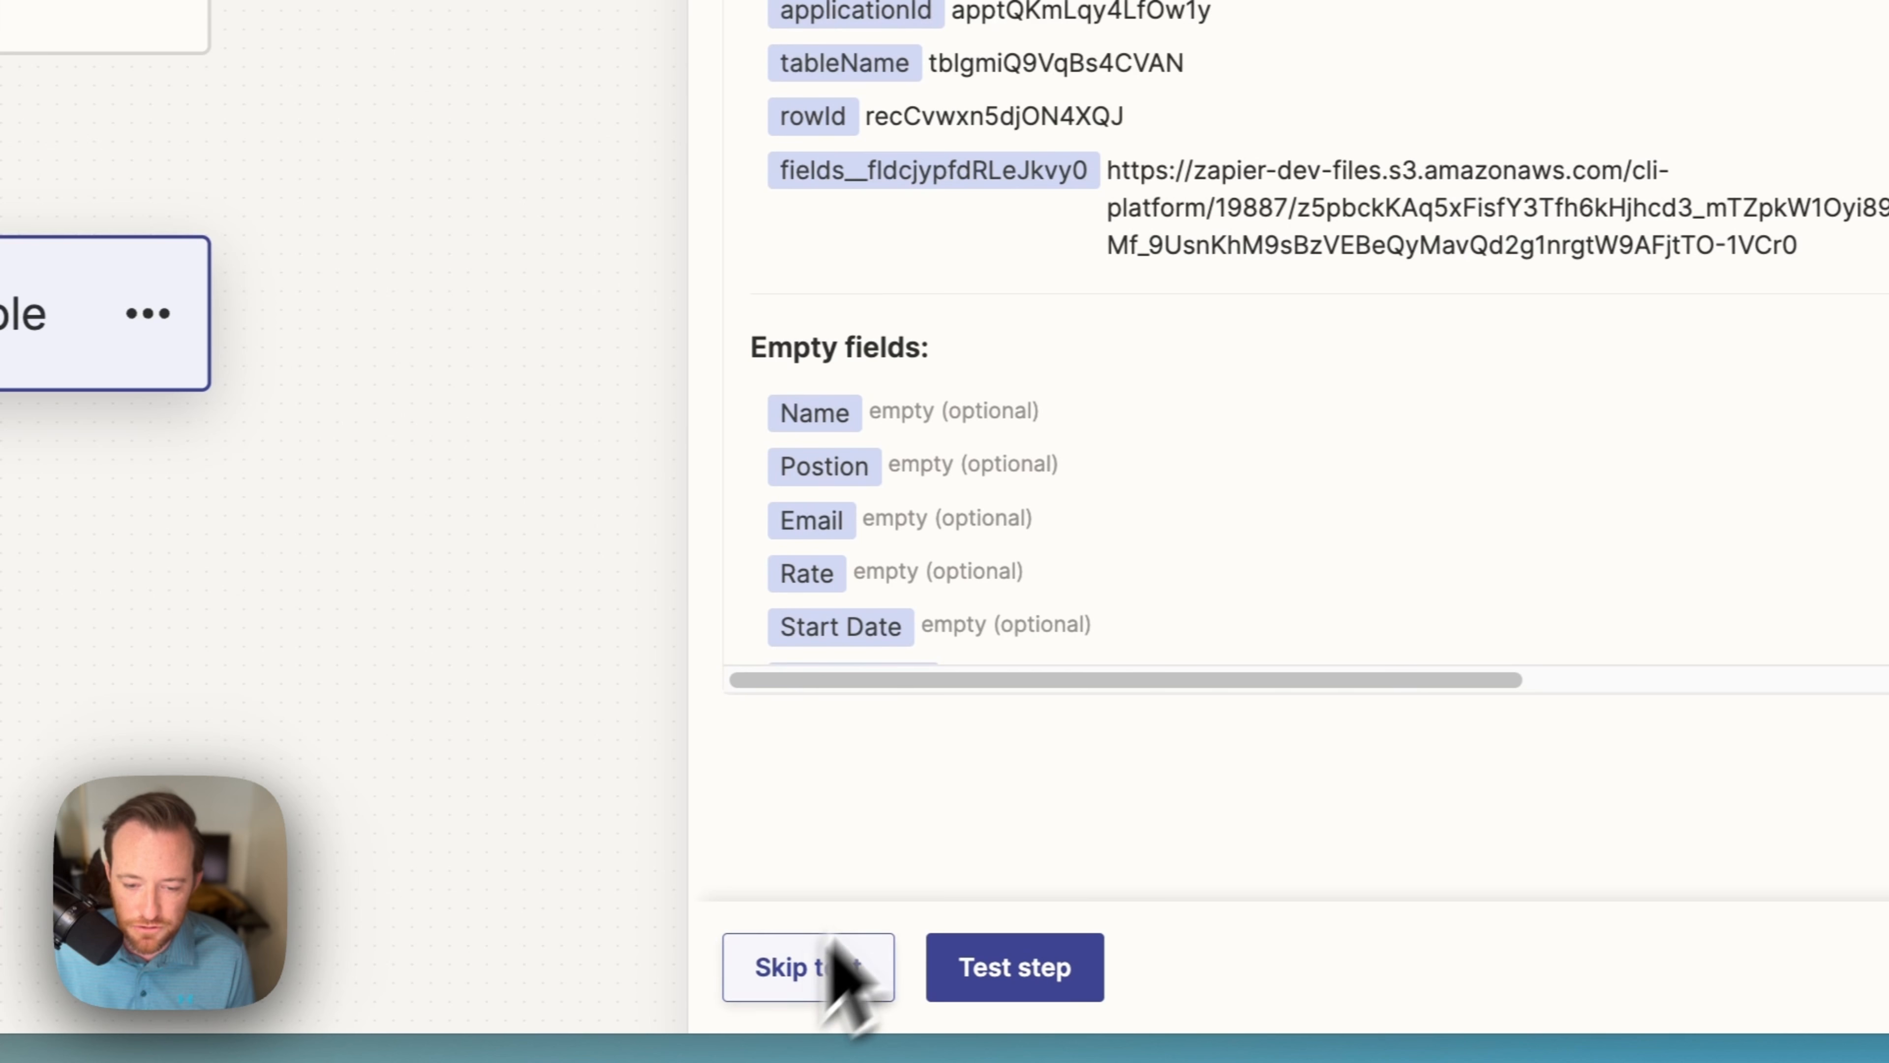
pyautogui.click(1037, 993)
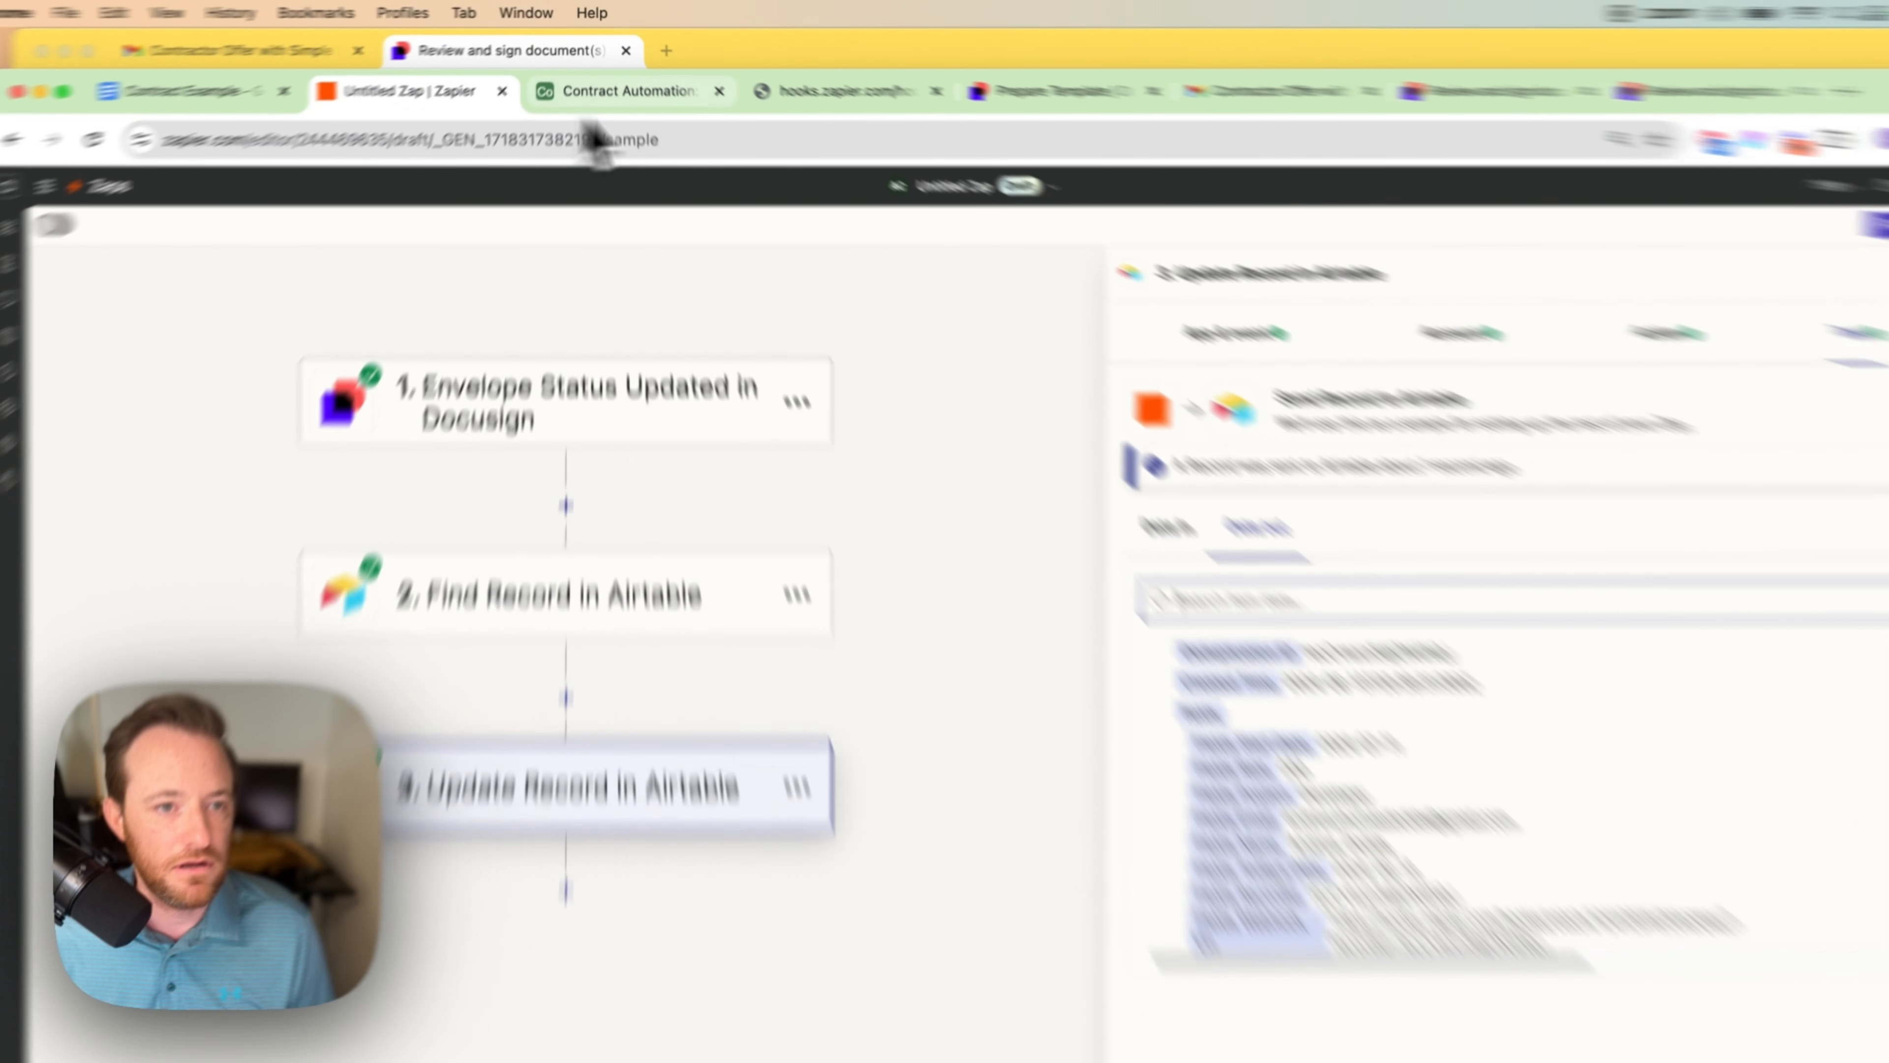
pyautogui.click(606, 86)
# Step: Preview the attached Contract_Example_(1).docx.pdf in the Signed Contract cell, then close it
pyautogui.click(896, 319)
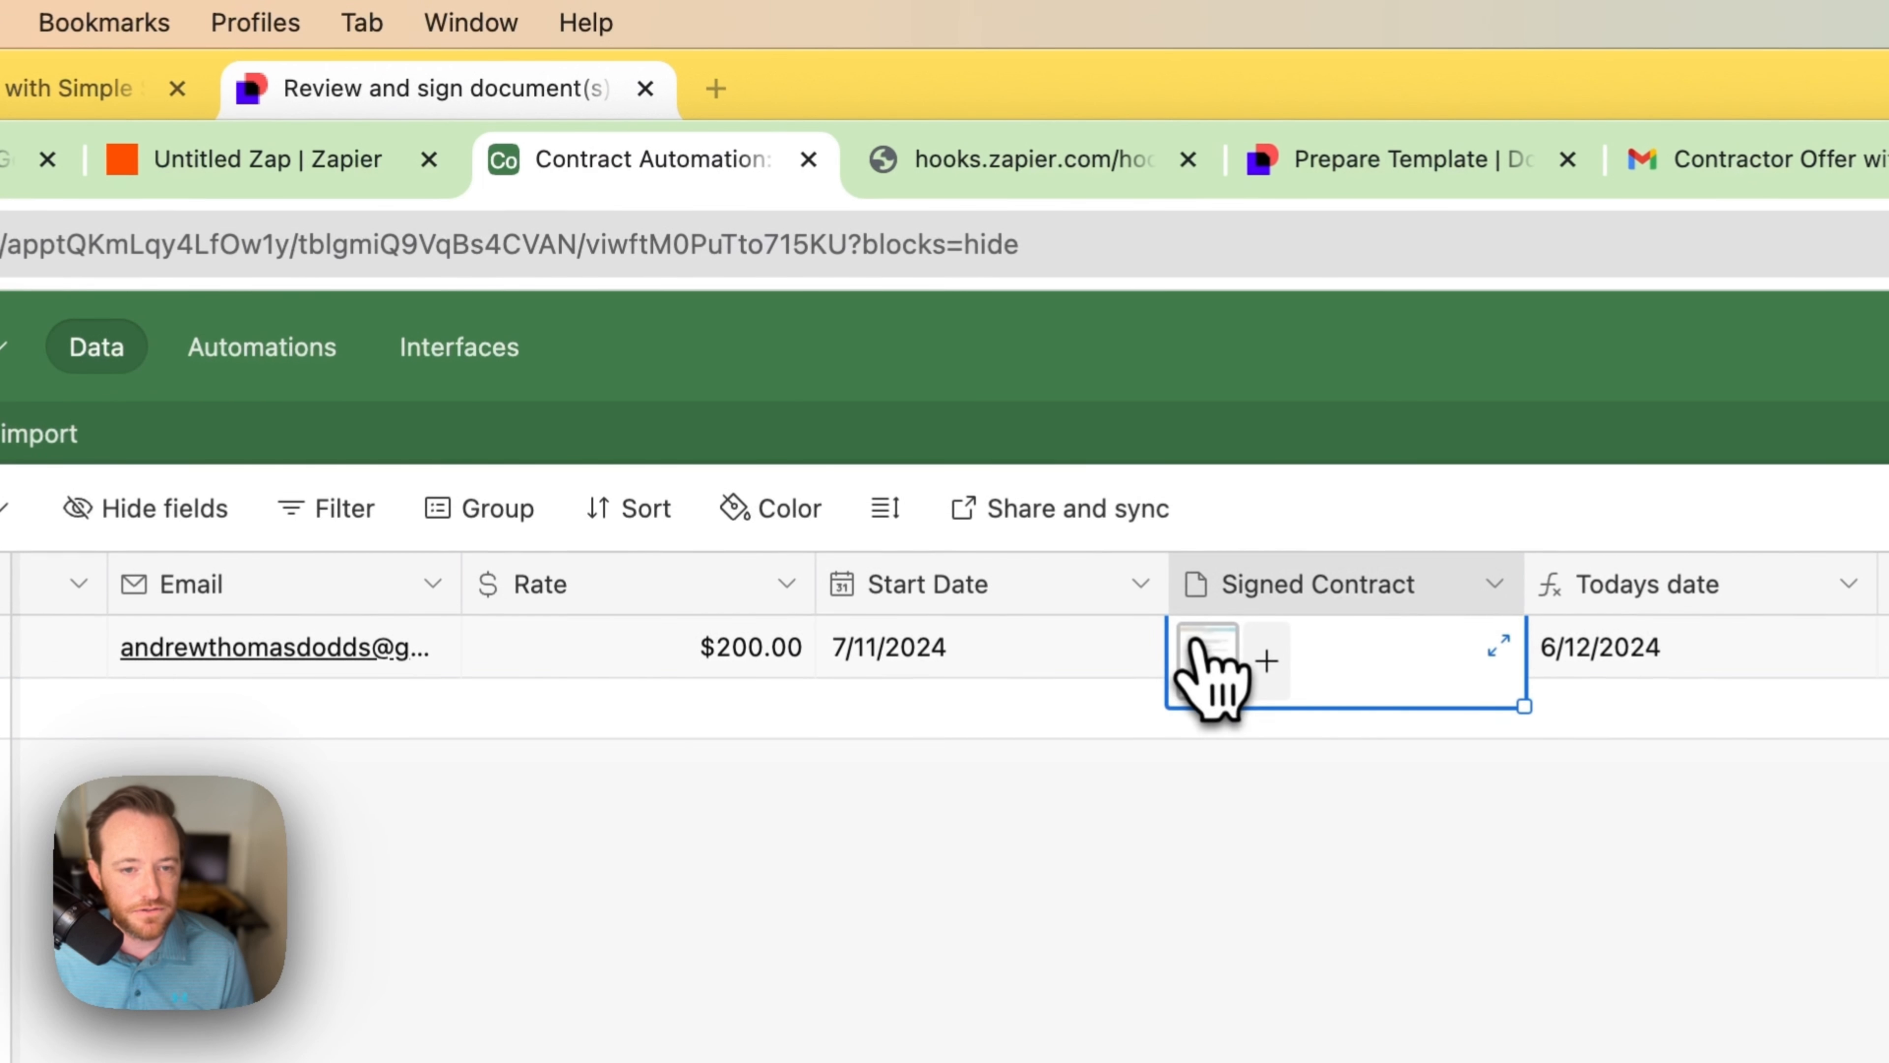
pyautogui.click(1206, 654)
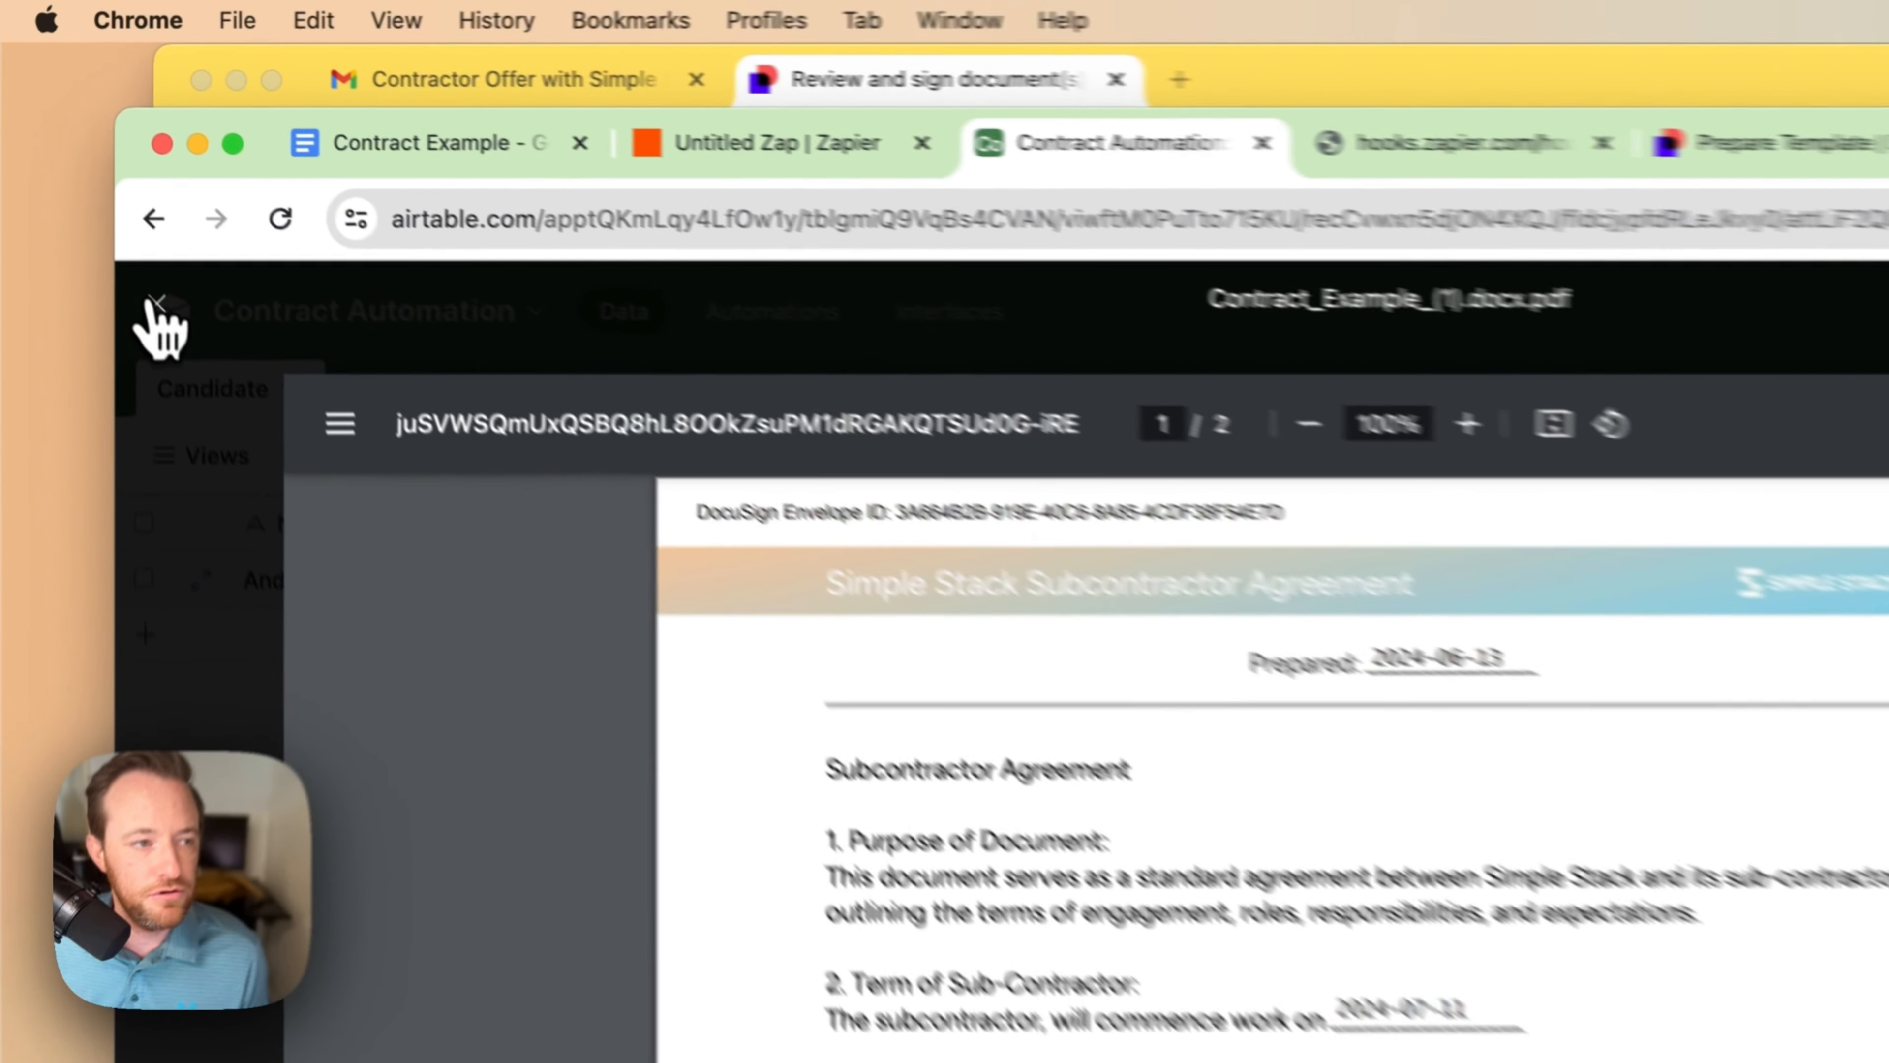
pyautogui.click(87, 170)
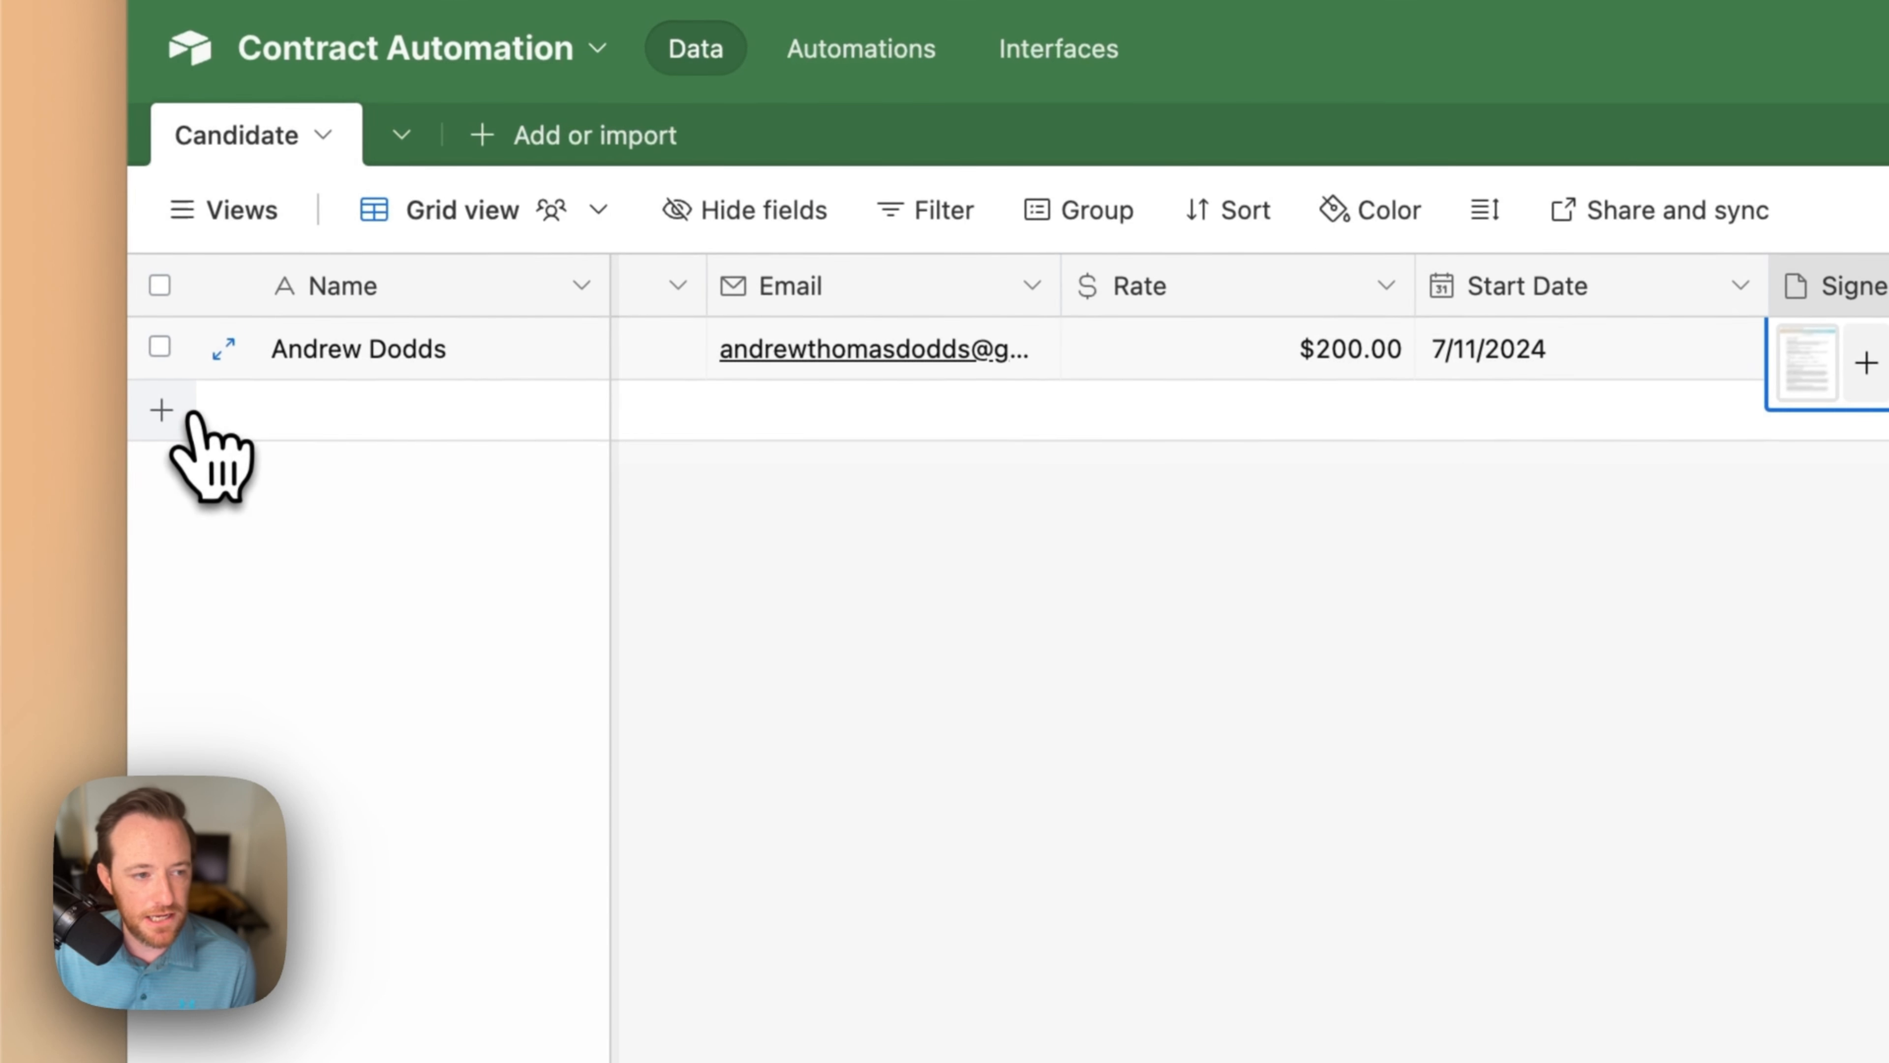
# Step: Add a new candidate row and enter the candidate's name
pyautogui.click(192, 414)
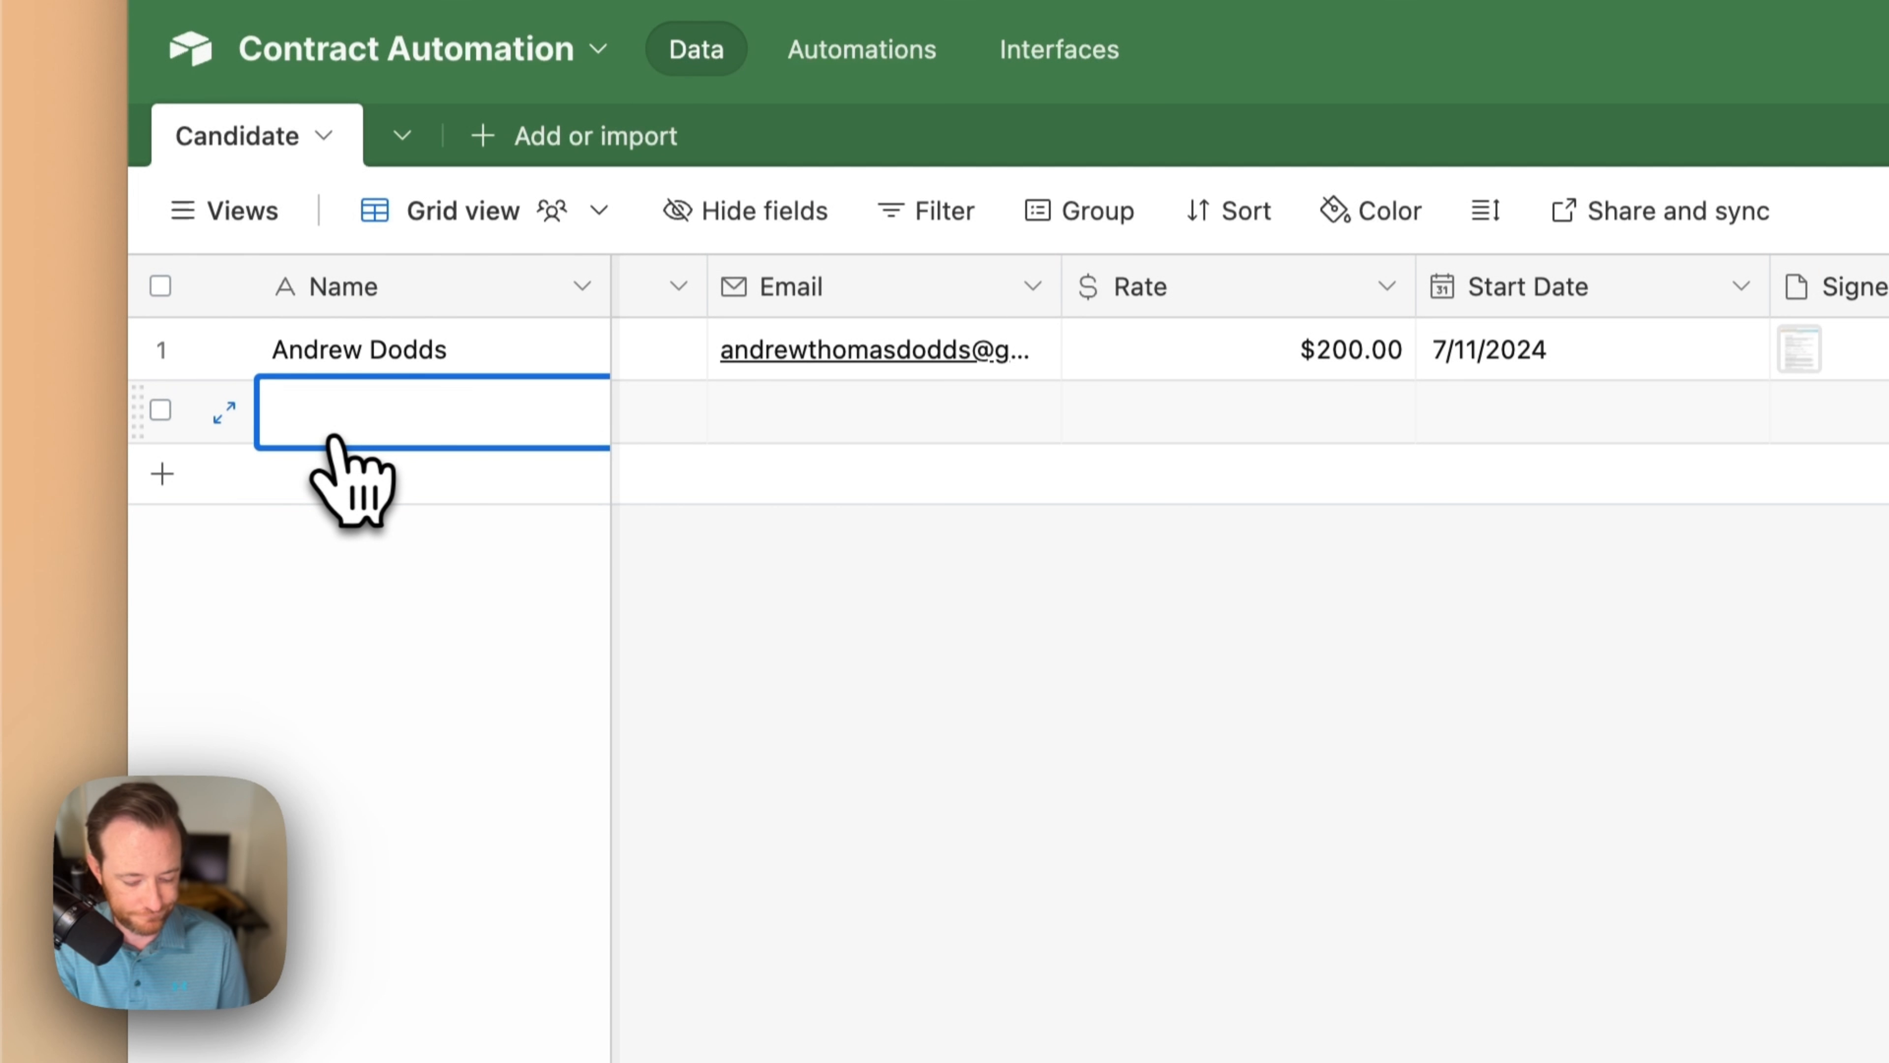
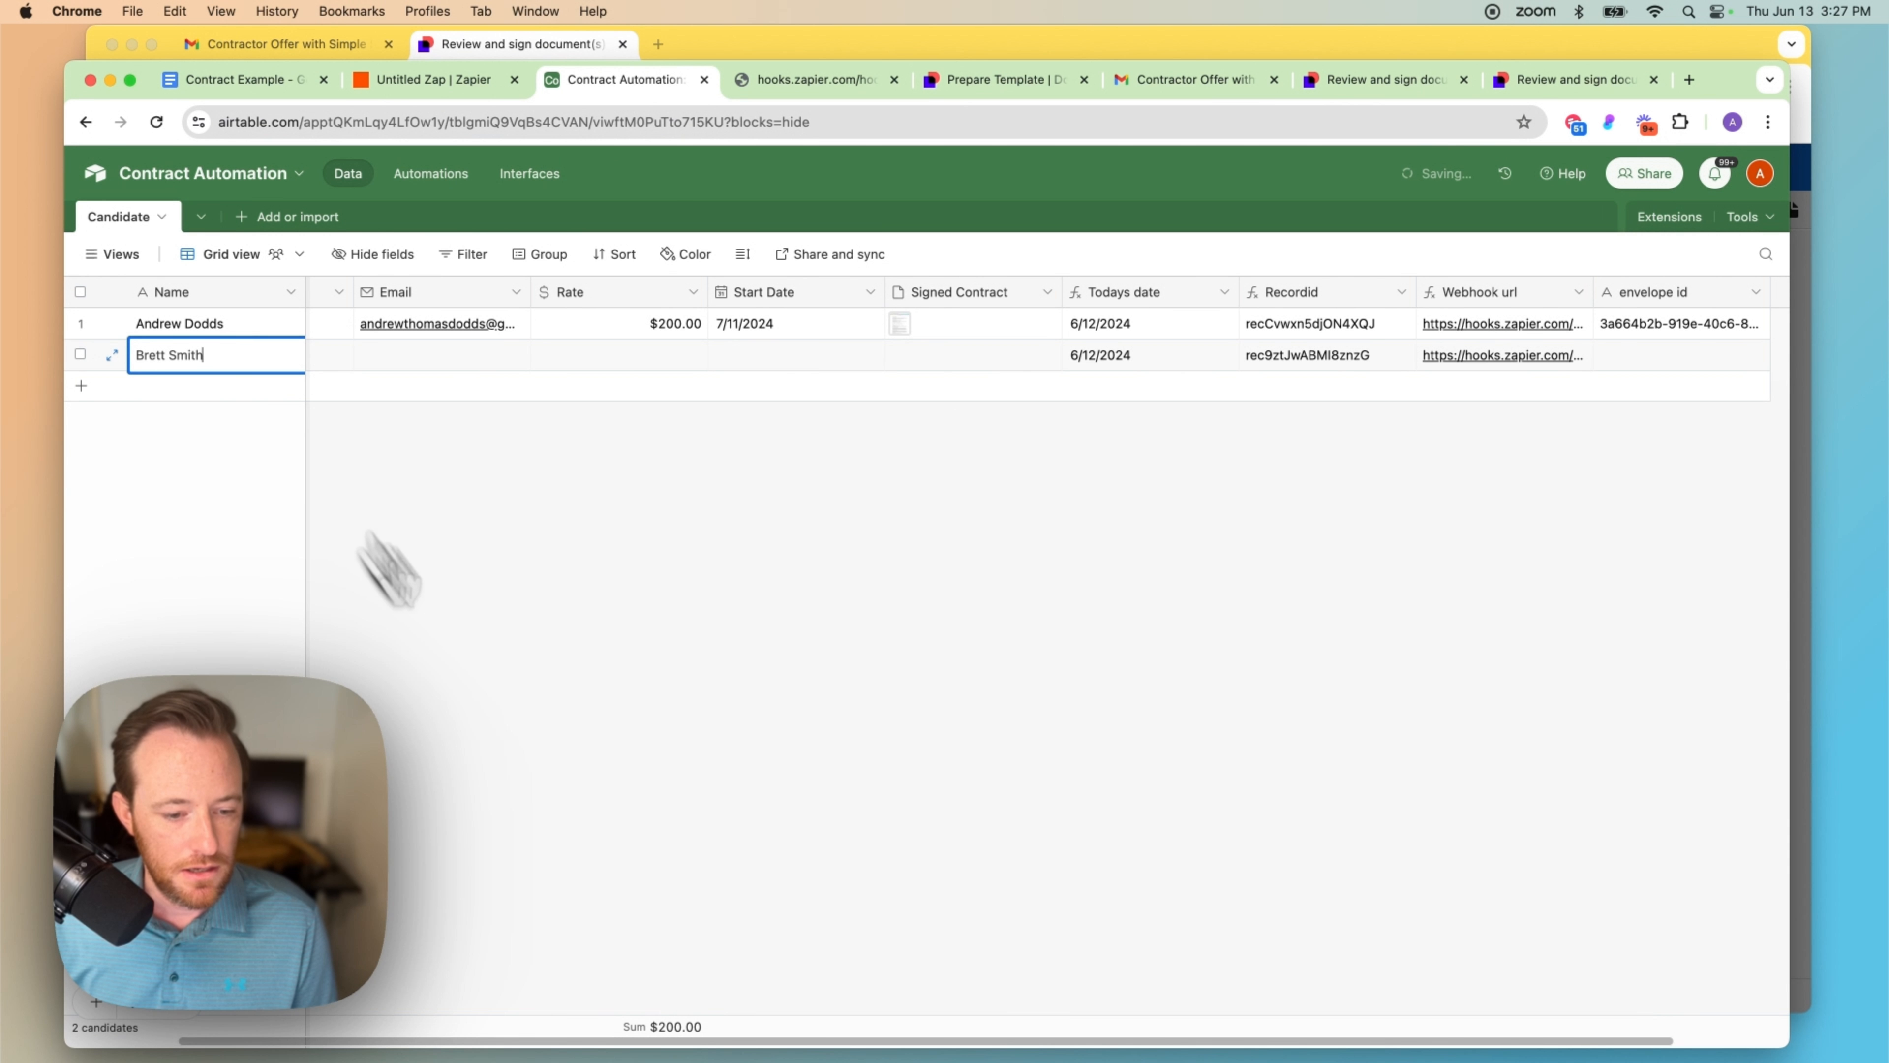
pyautogui.moveTo(645, 1043); pyautogui.dragTo(466, 1052)
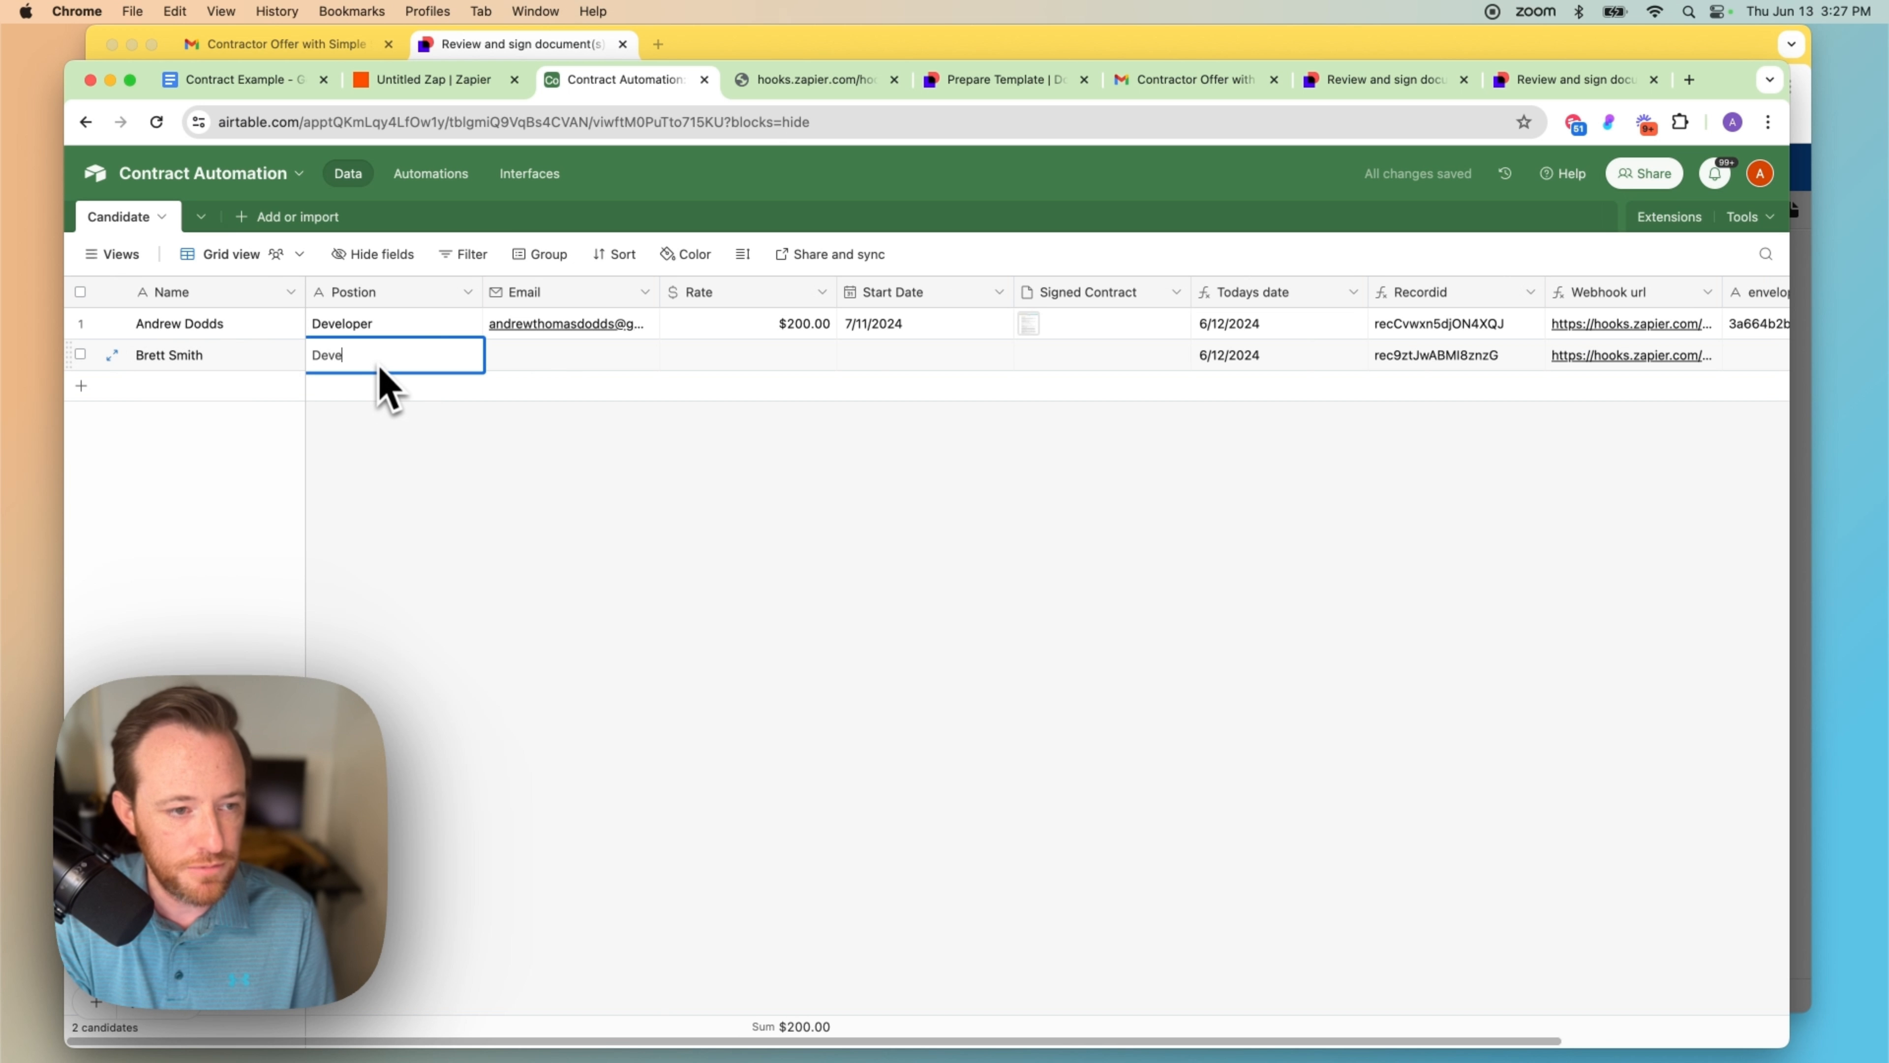
pyautogui.click(533, 366)
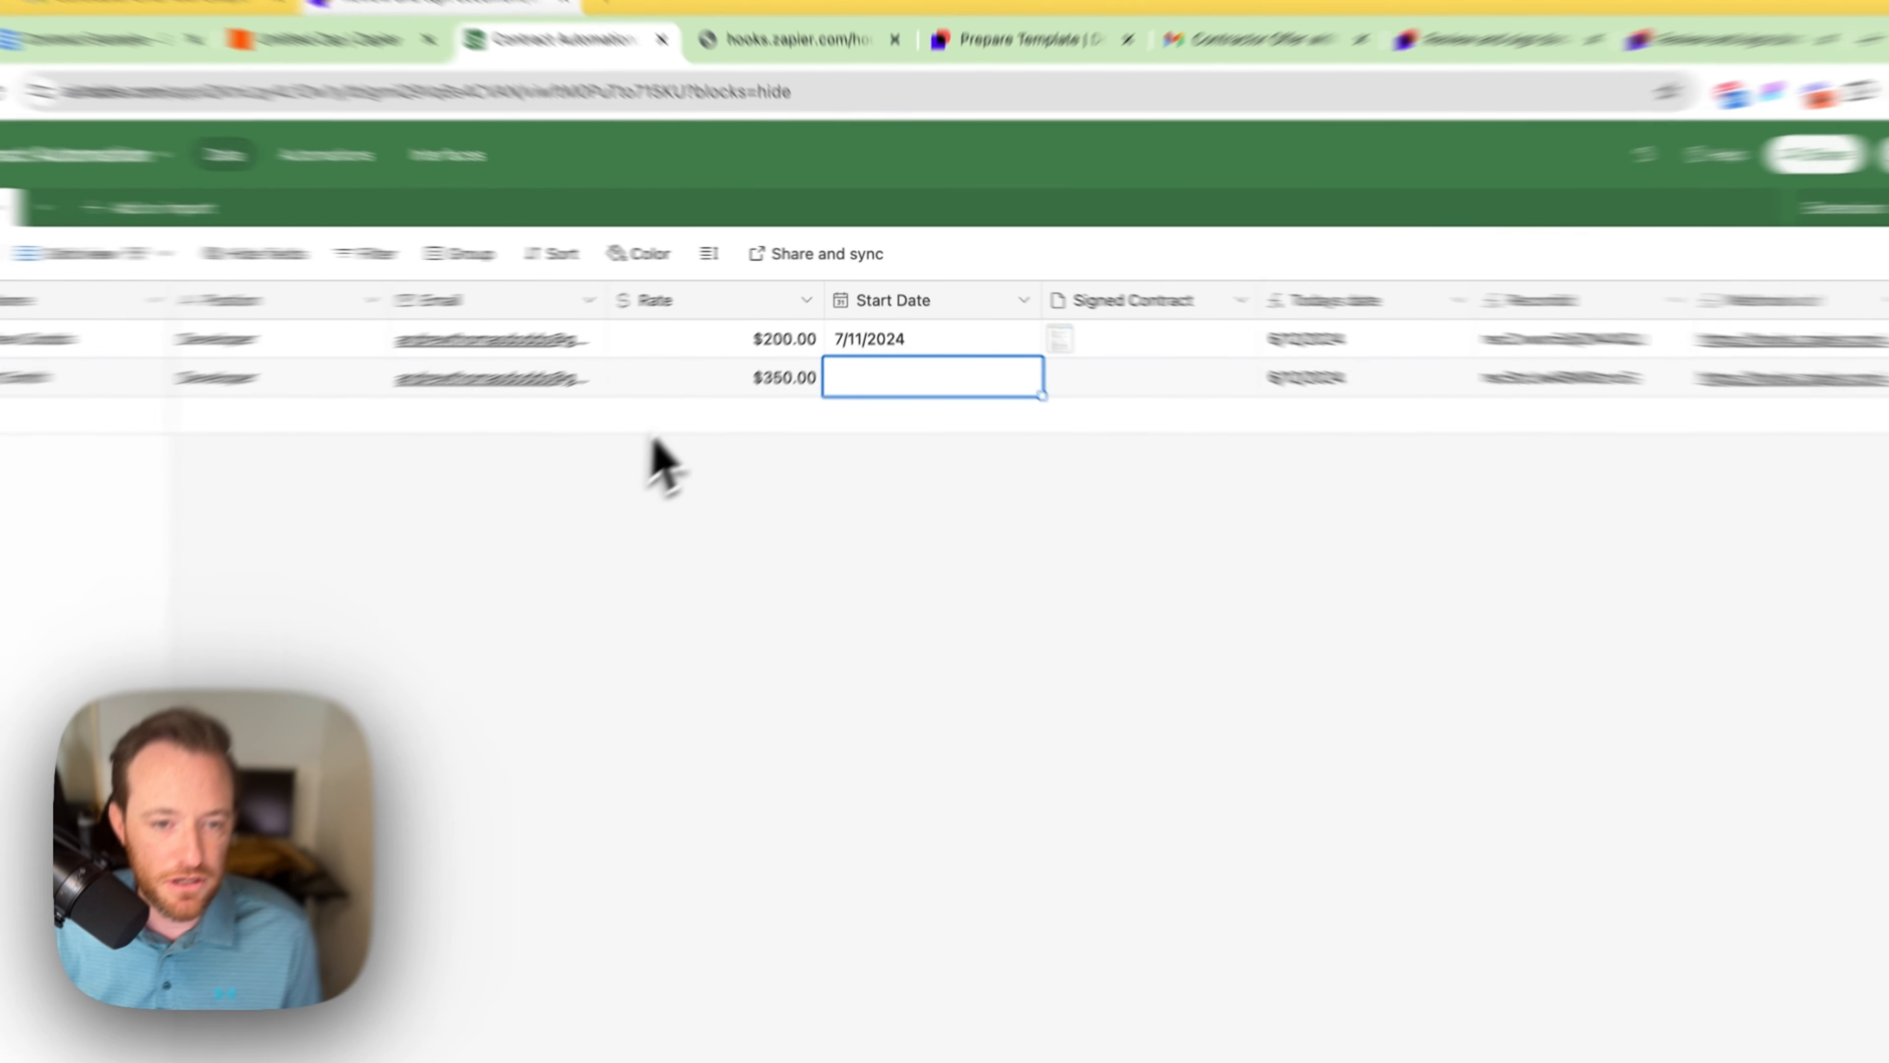
# Step: Set the second candidate's Start Date to August 8, 2024
pyautogui.click(807, 363)
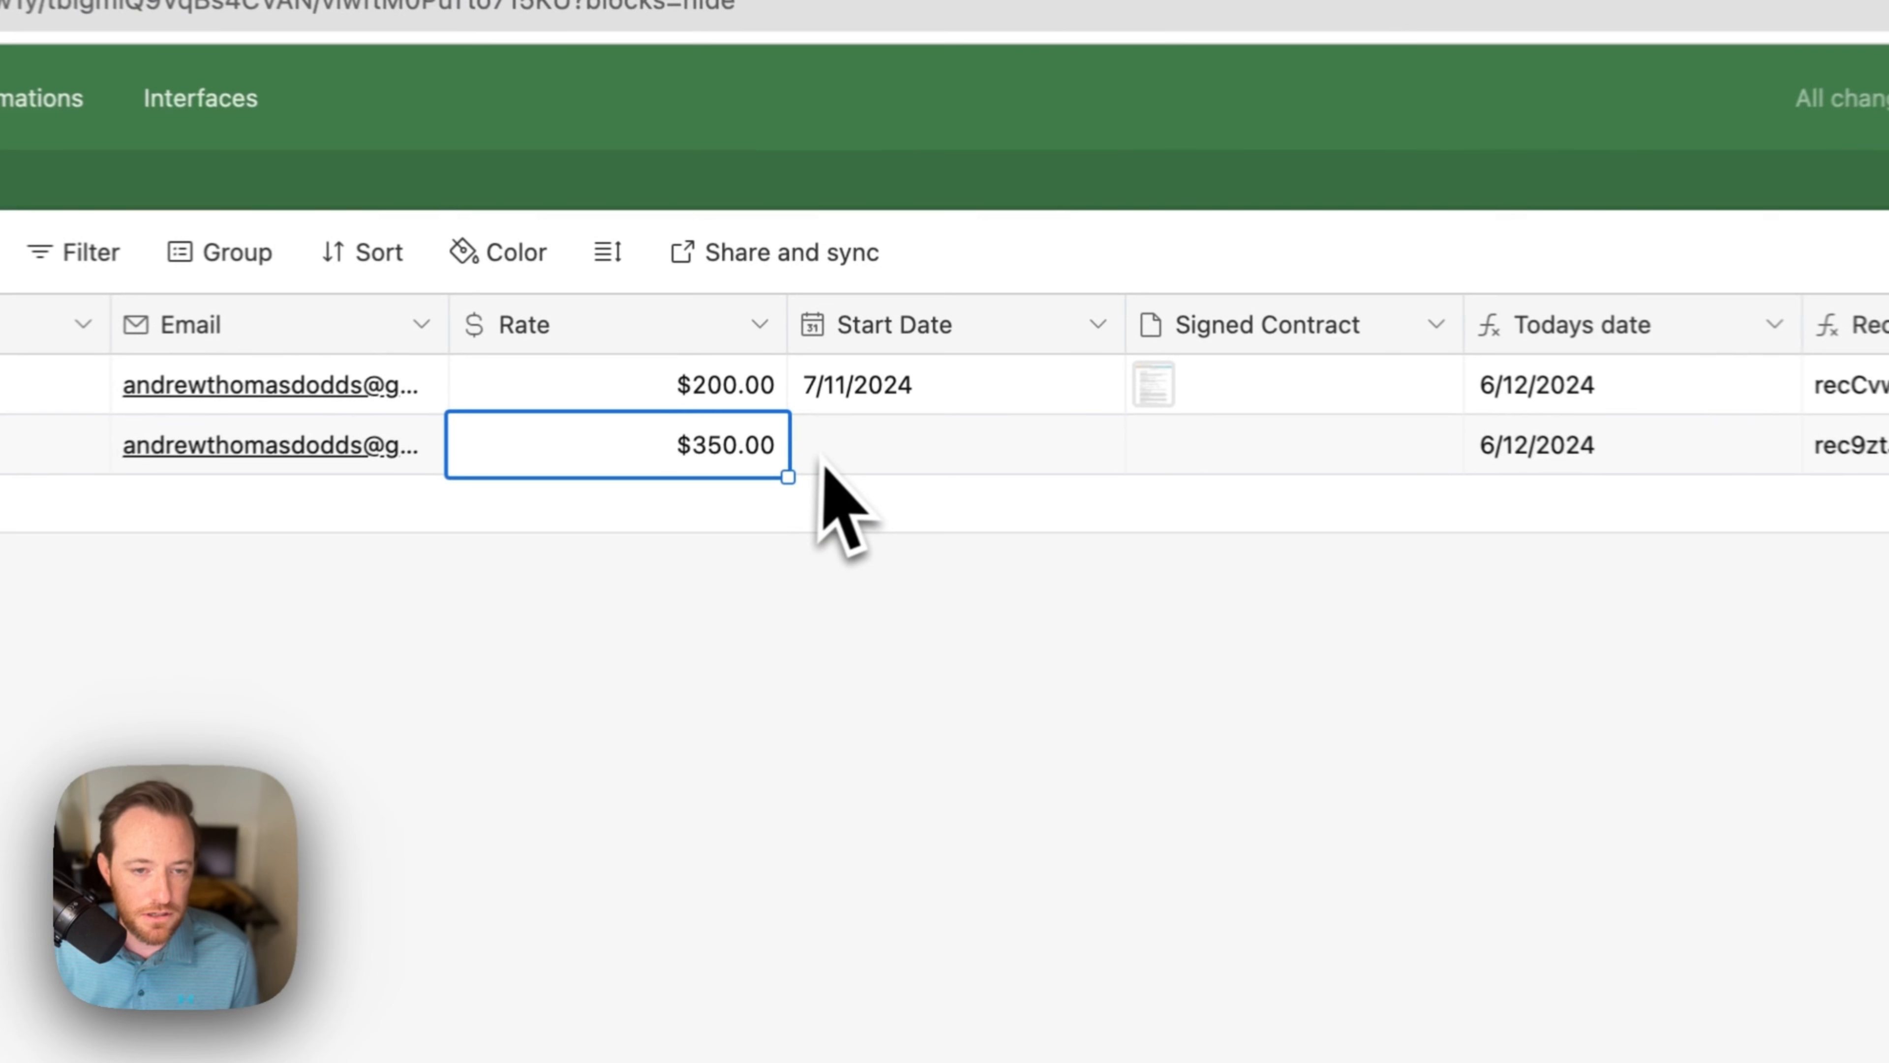
pyautogui.doubleClick(864, 361)
pyautogui.click(1216, 513)
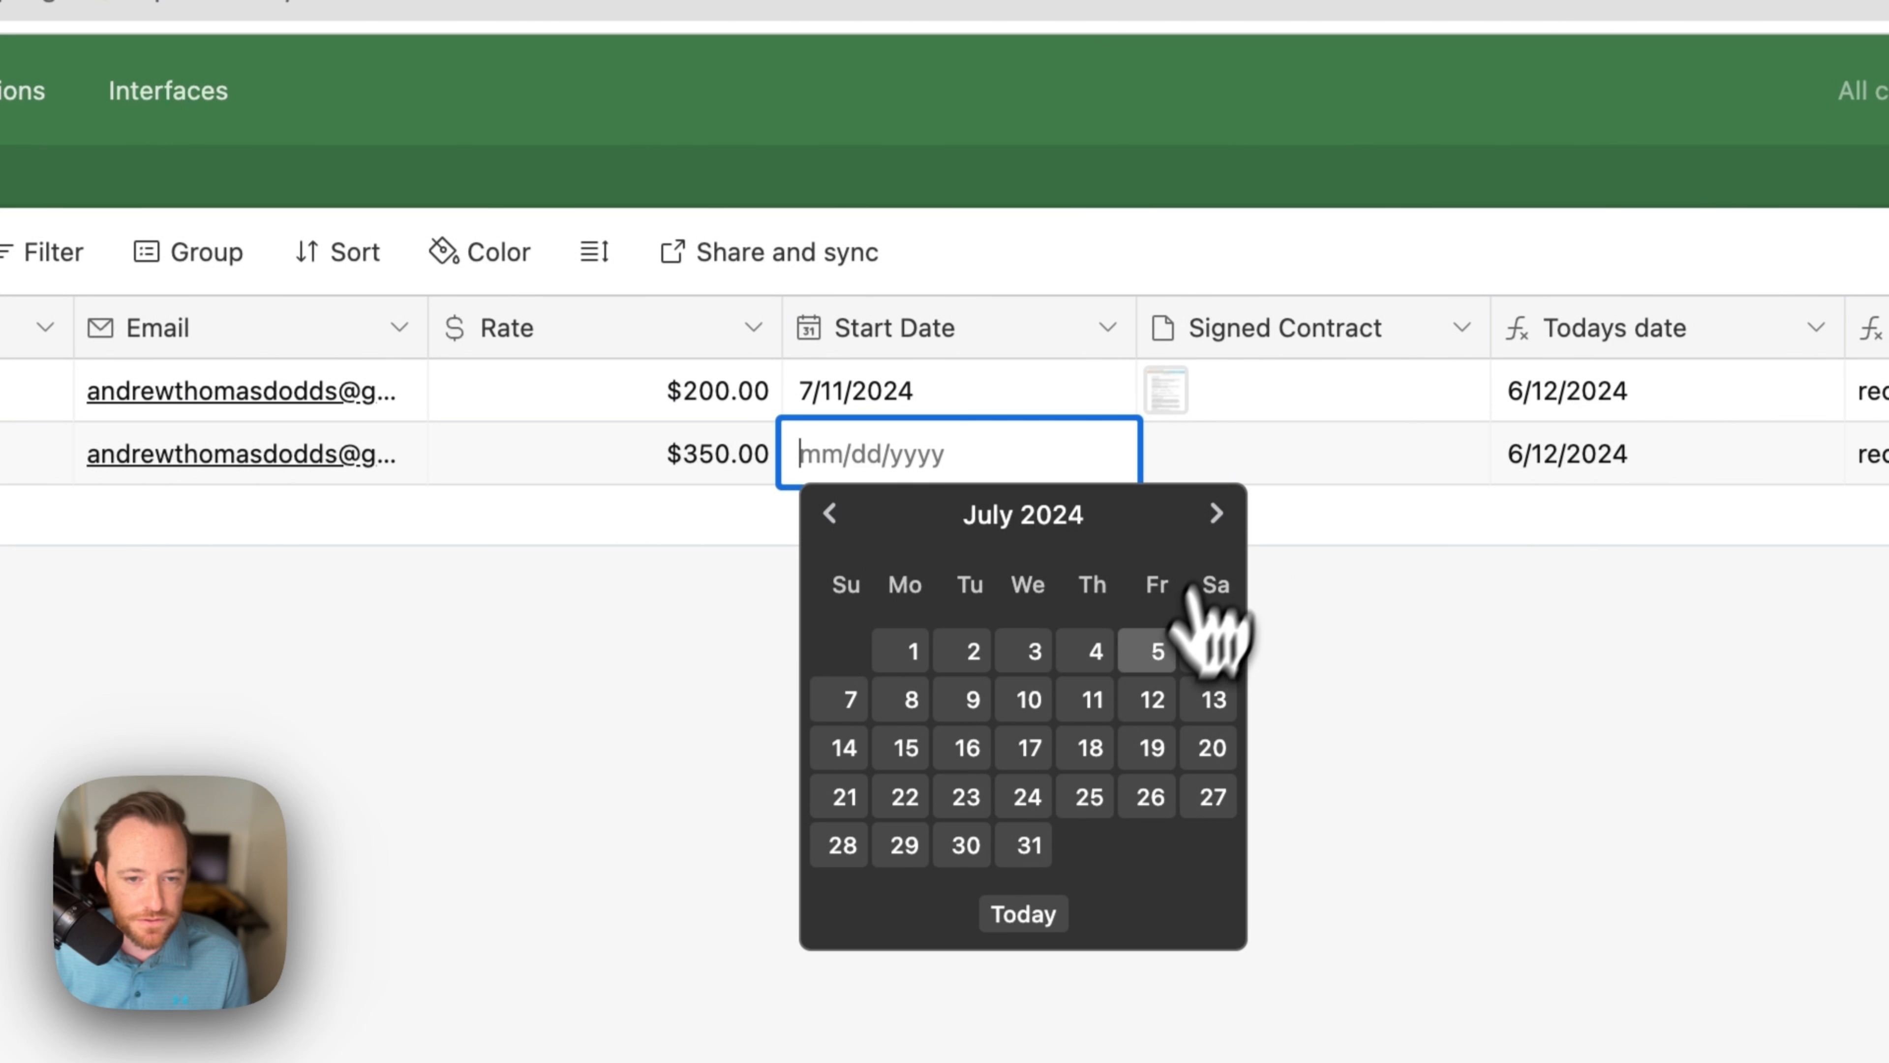
pyautogui.click(1216, 513)
pyautogui.click(1095, 699)
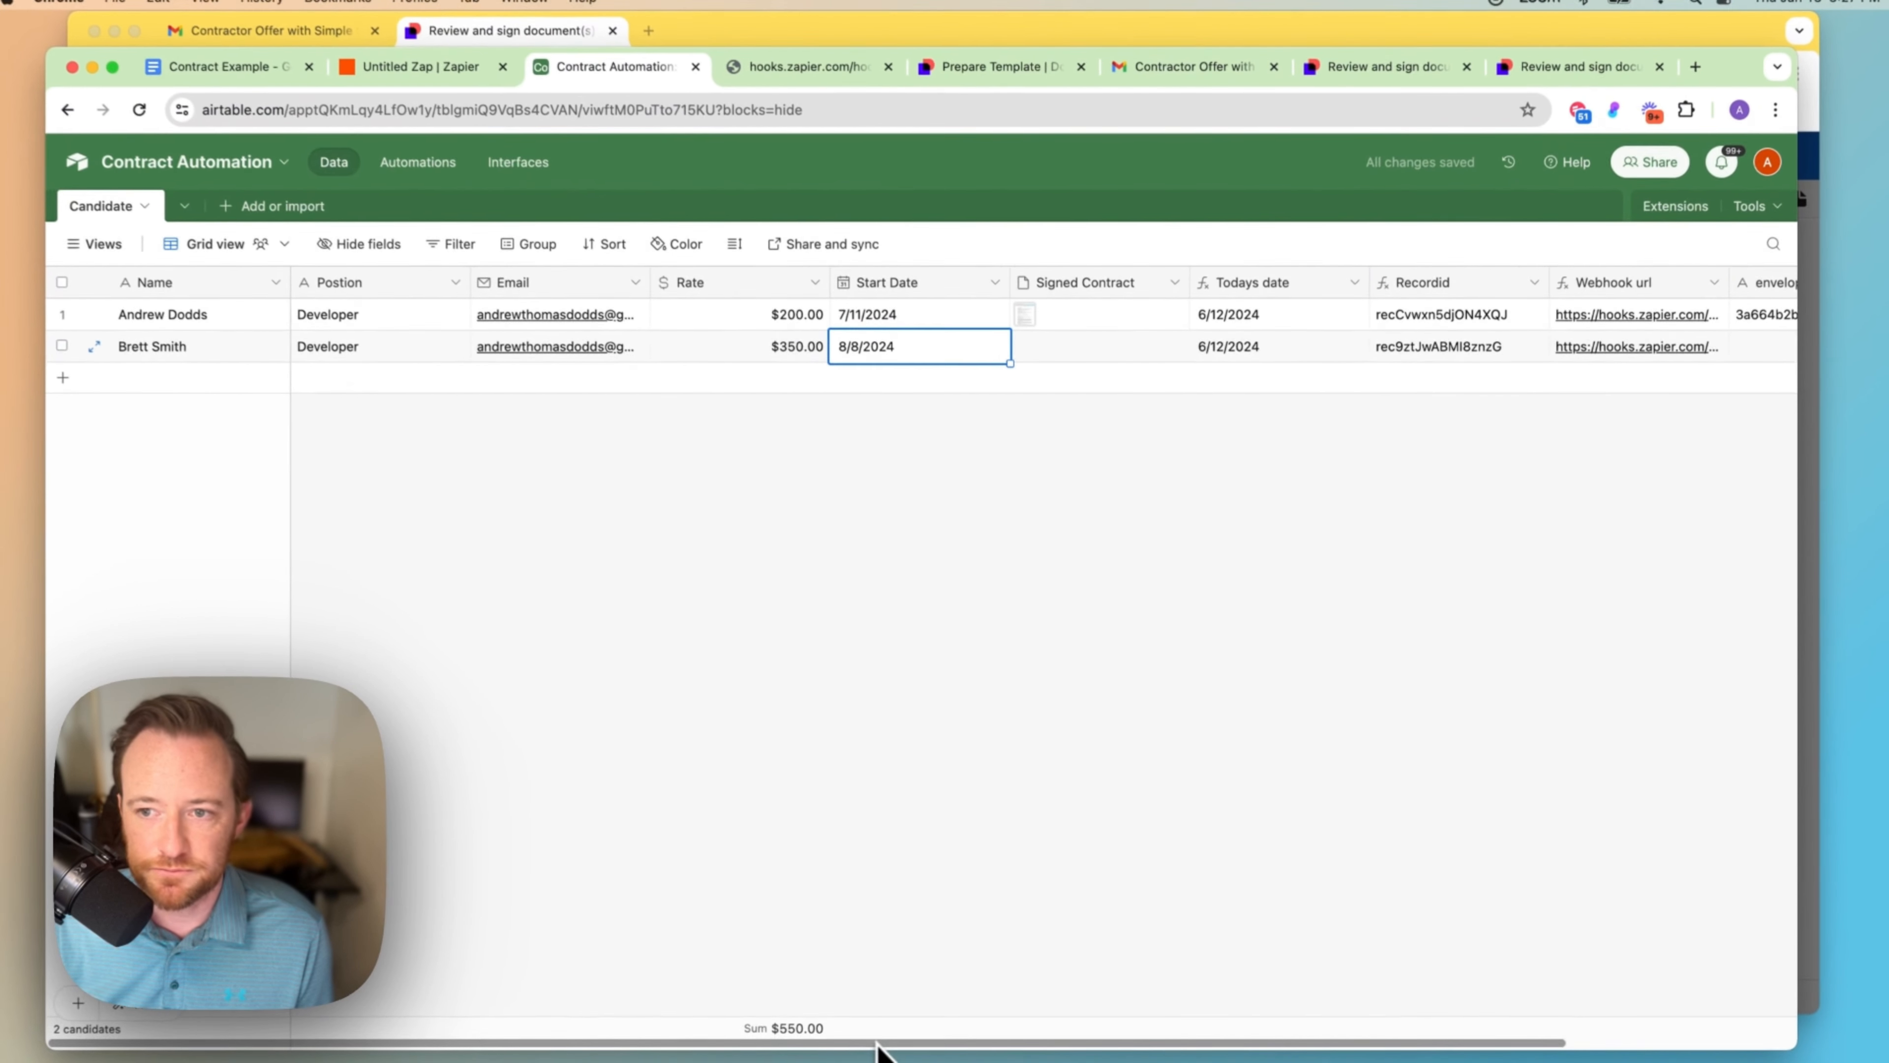
# Step: Open the second candidate's Webhook url link to trigger the contract send
pyautogui.hscroll(5, 878, 1042)
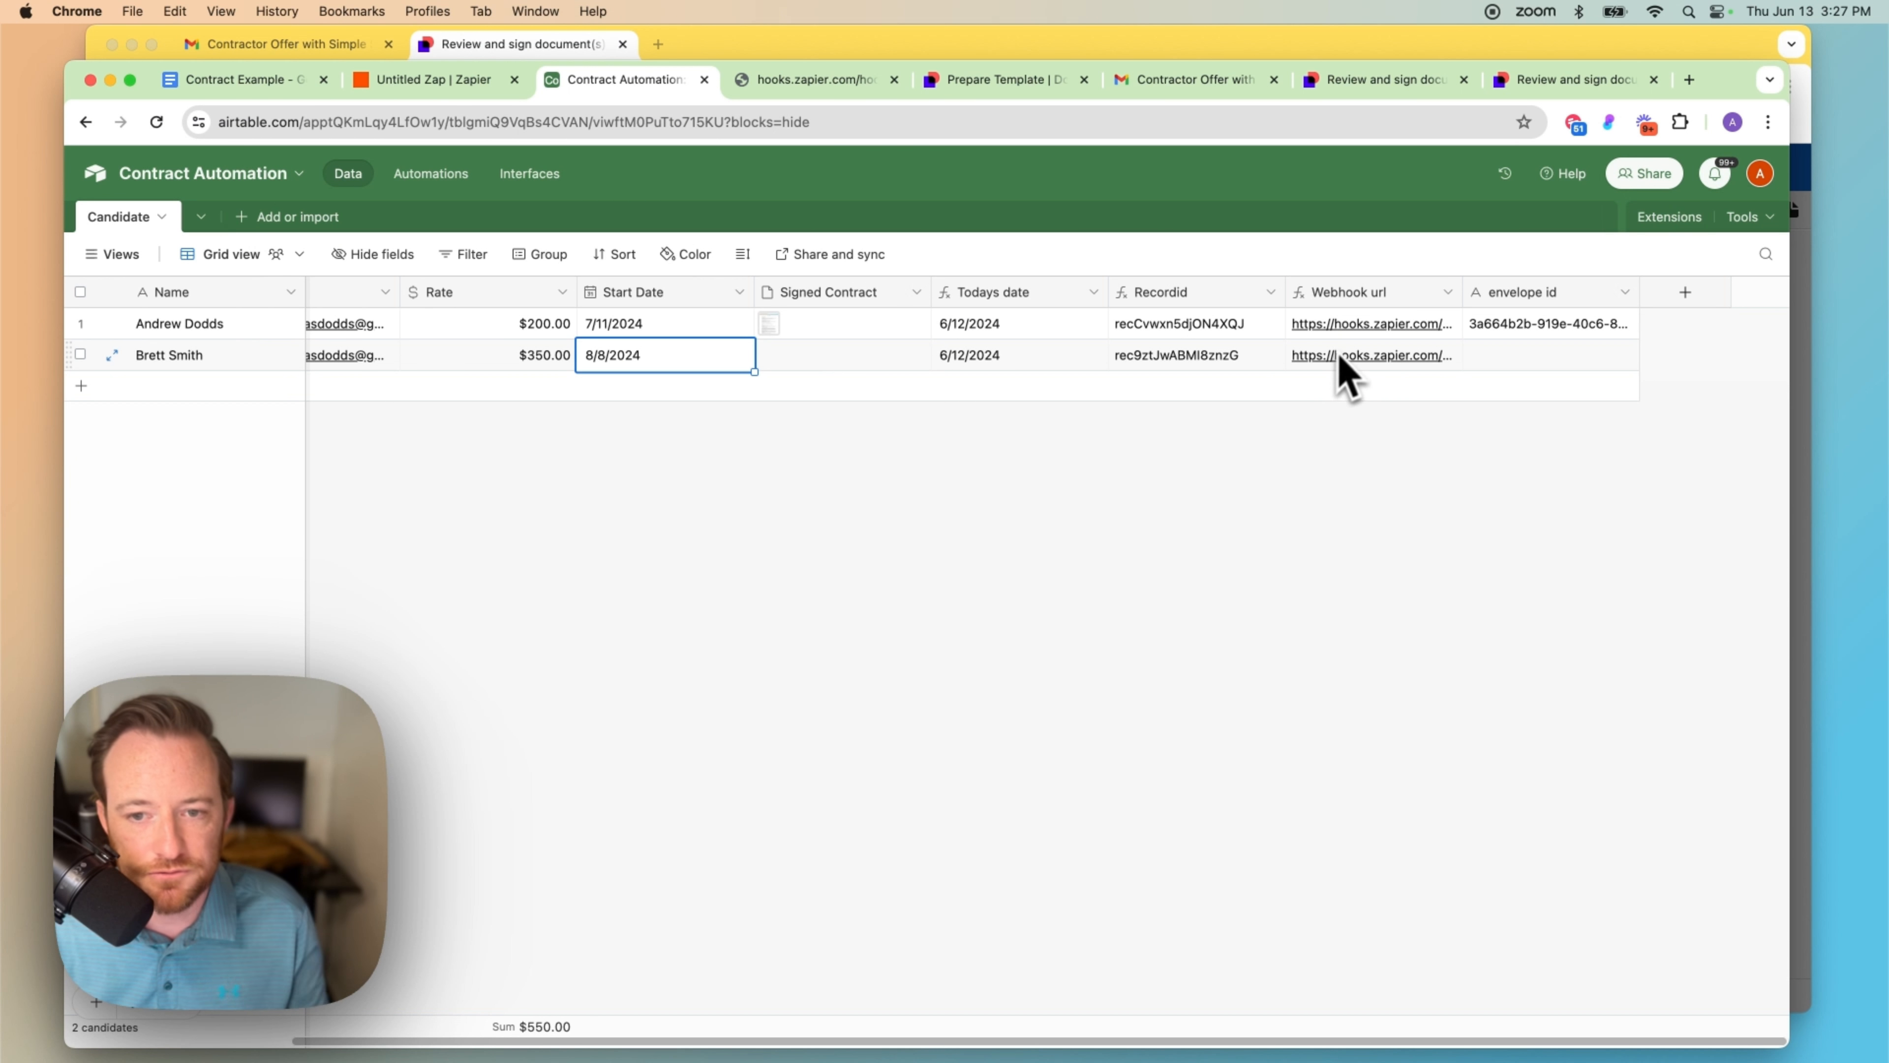
pyautogui.click(1353, 365)
pyautogui.click(1358, 359)
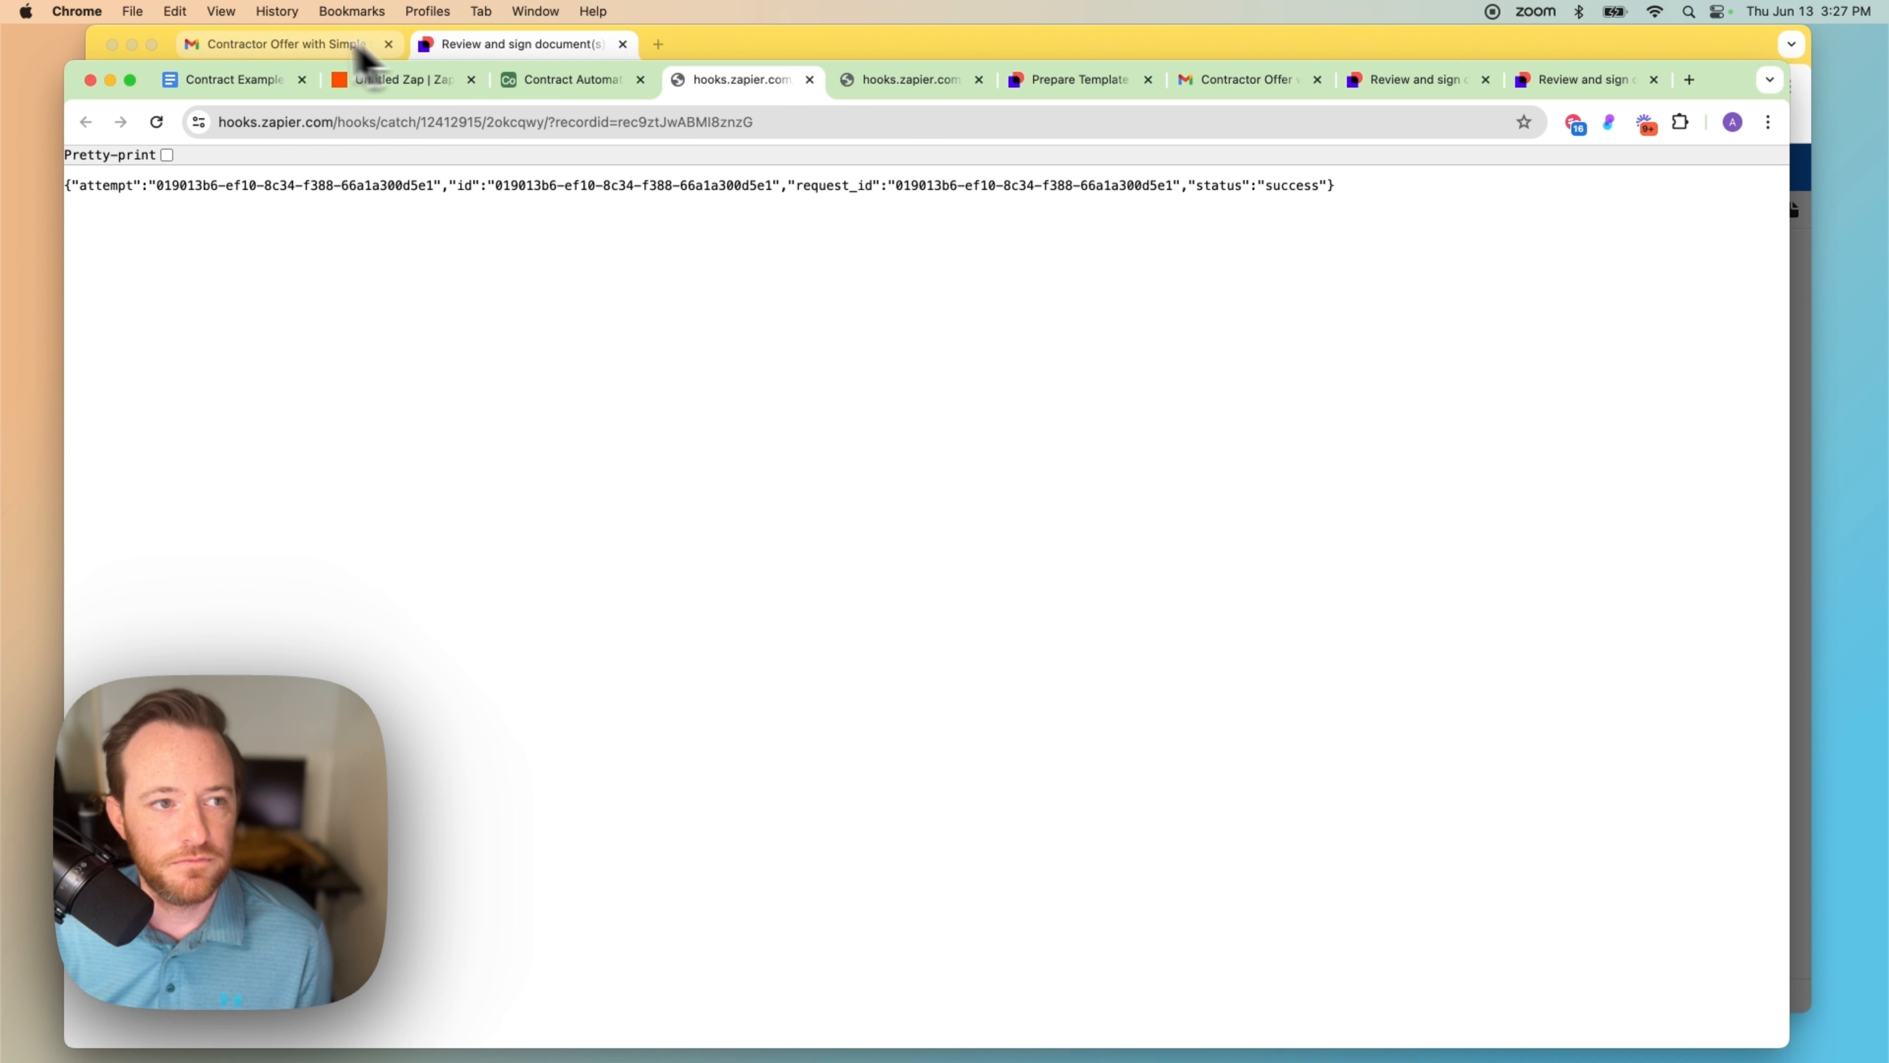
# Step: Open the Contractor Offer signing email and accept electronic records to review the contract
pyautogui.click(276, 47)
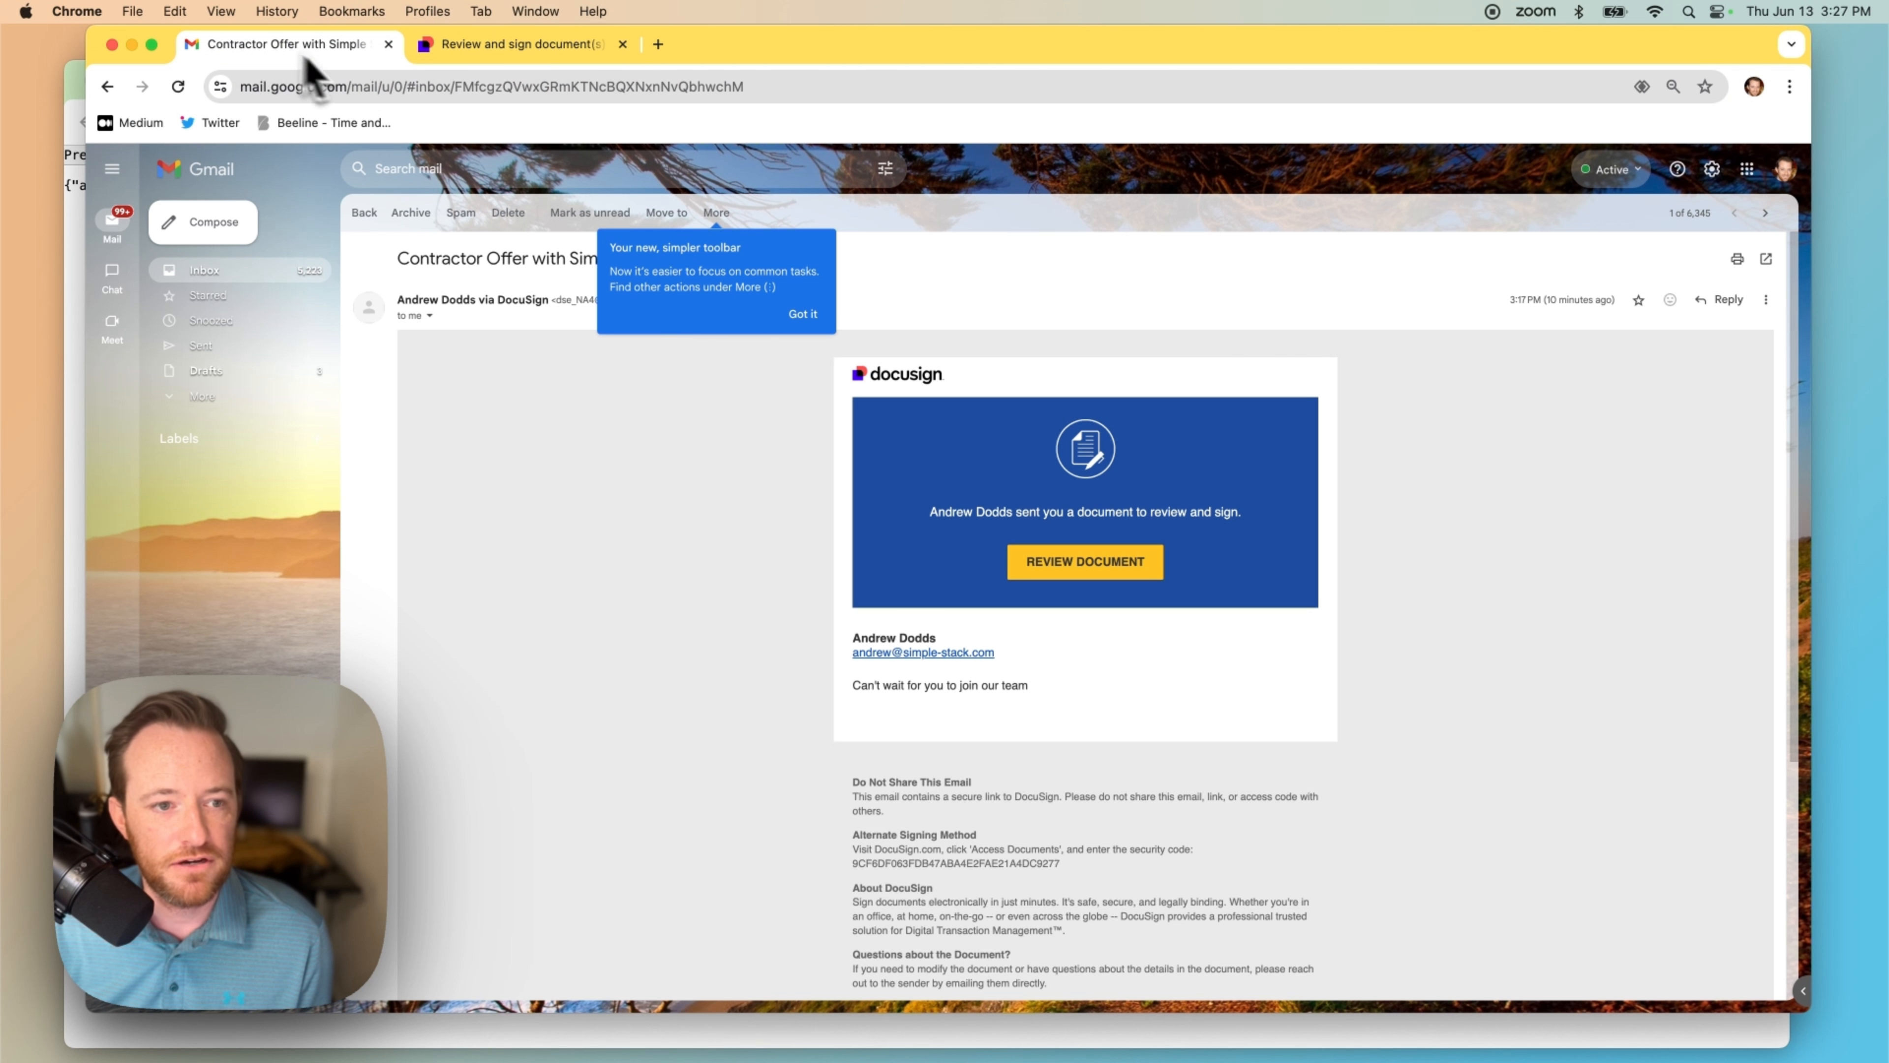
pyautogui.click(308, 281)
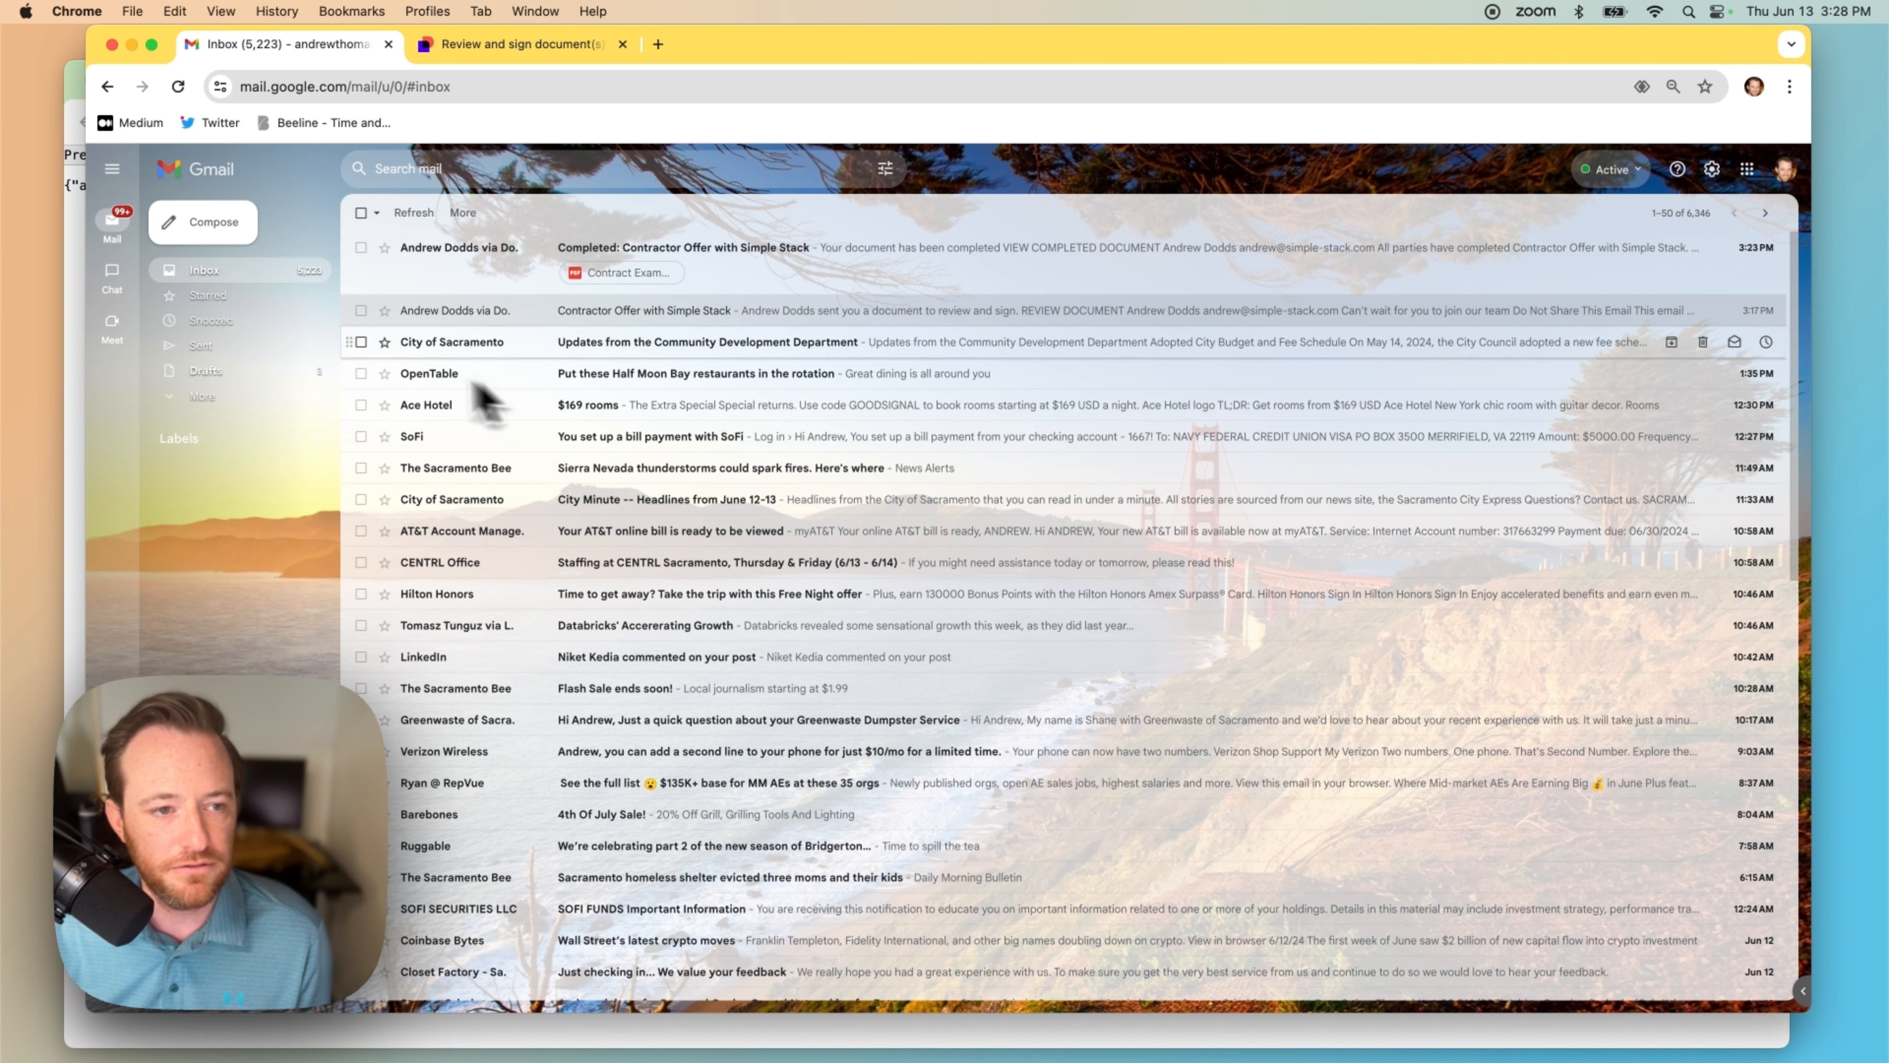
pyautogui.click(179, 88)
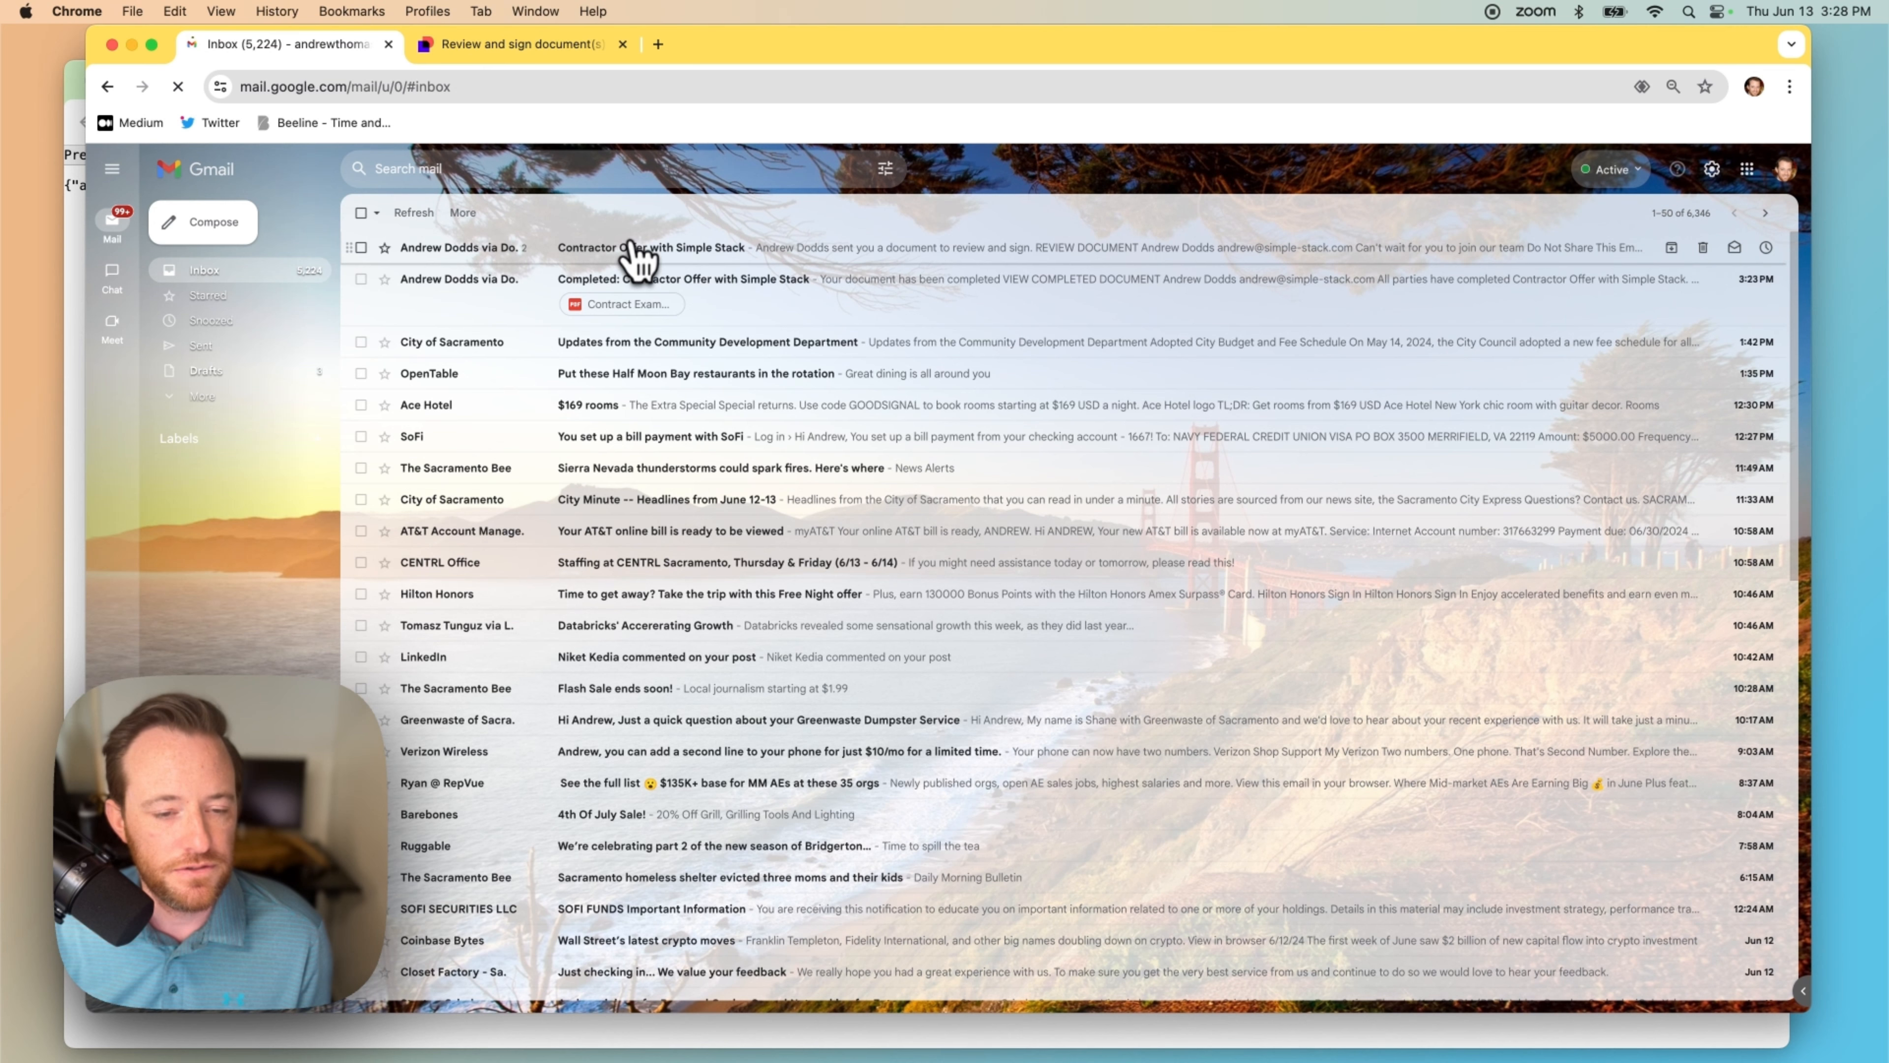
pyautogui.click(636, 253)
pyautogui.click(1049, 480)
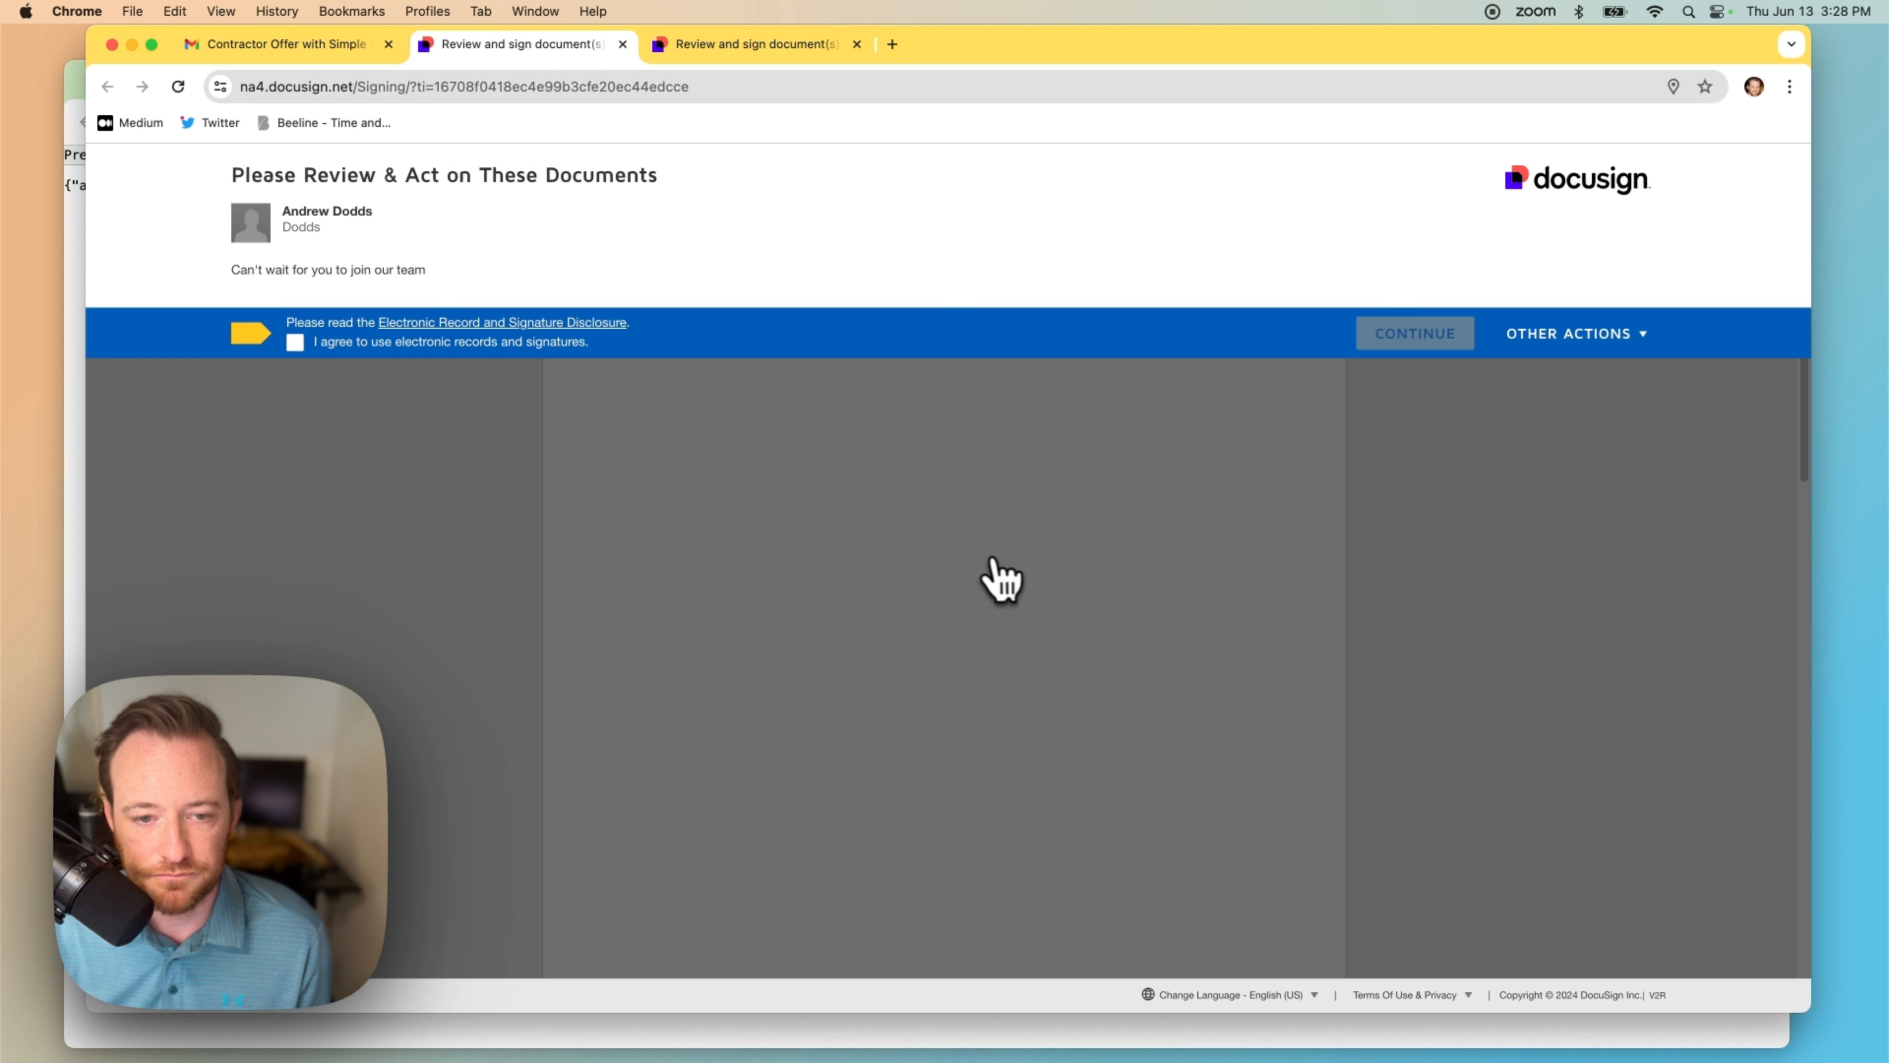
pyautogui.click(296, 344)
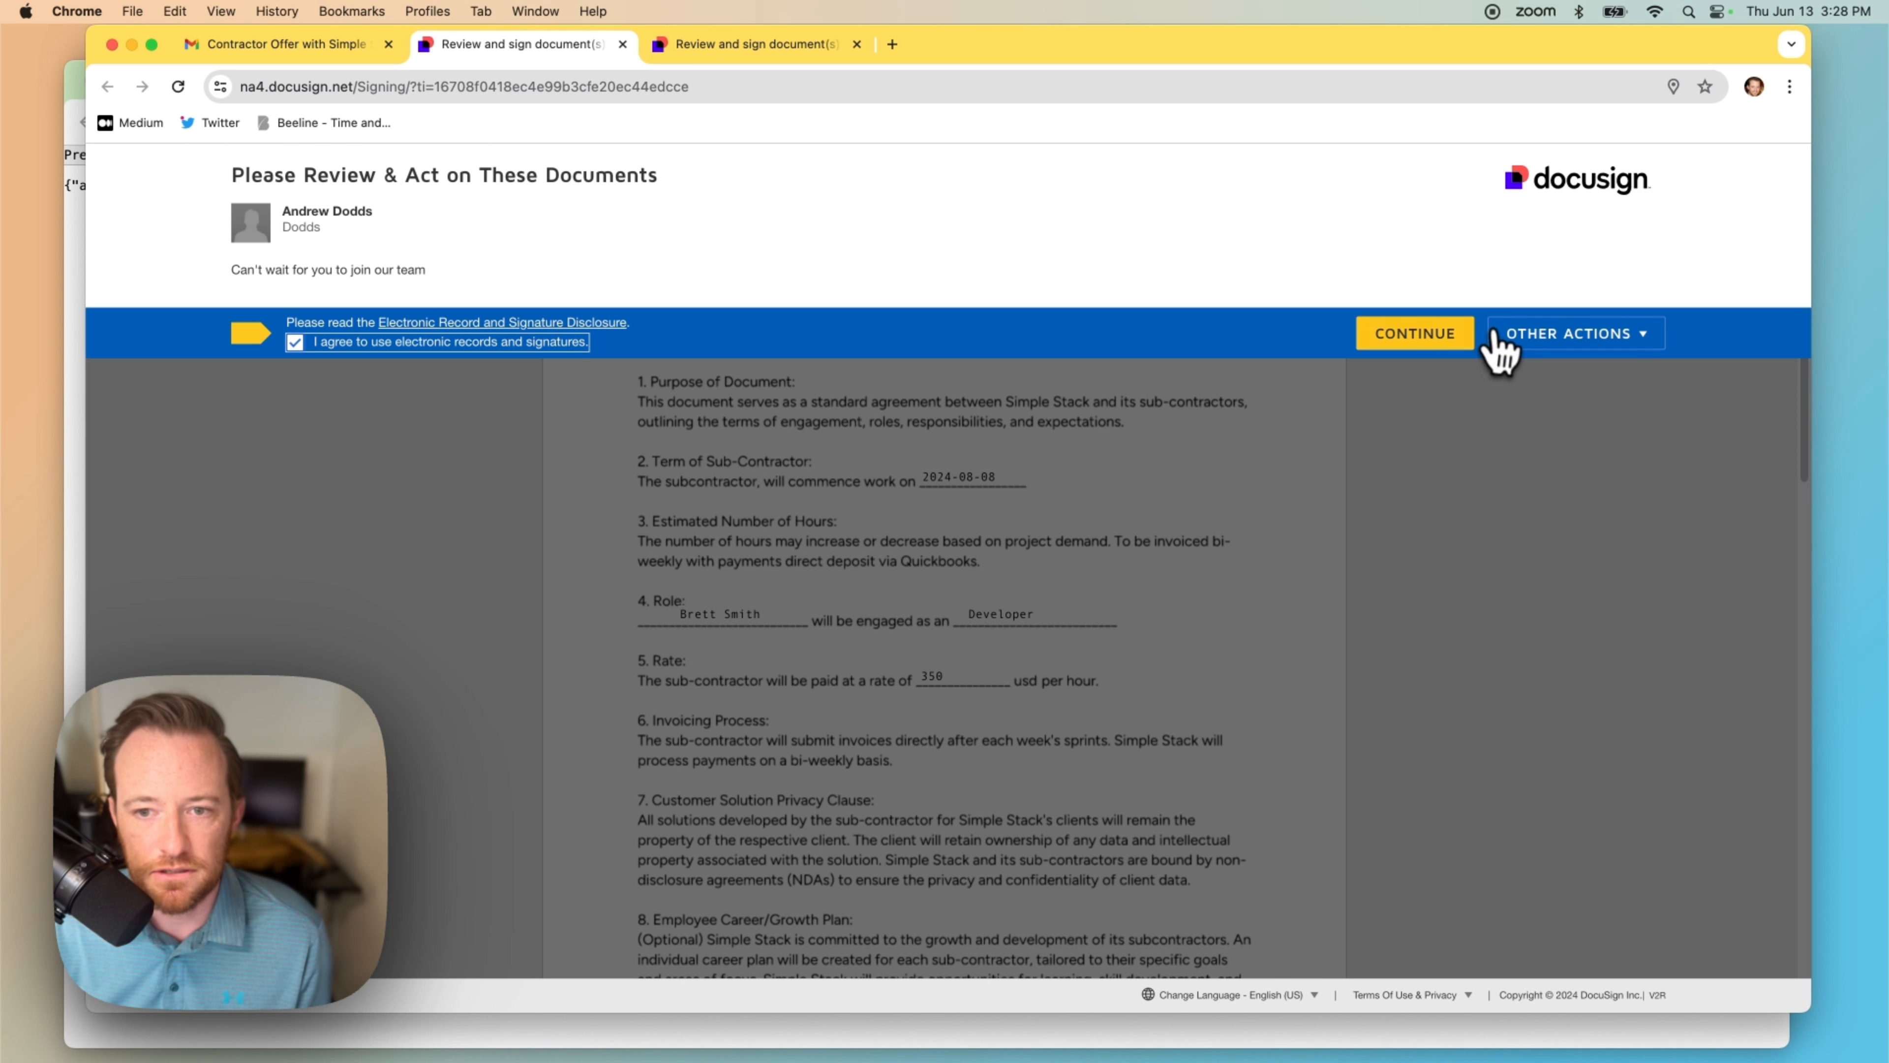
pyautogui.click(1463, 334)
# Step: Adopt the suggested signature on the candidate's field and finish signing
pyautogui.scroll(-3, 1071, 617)
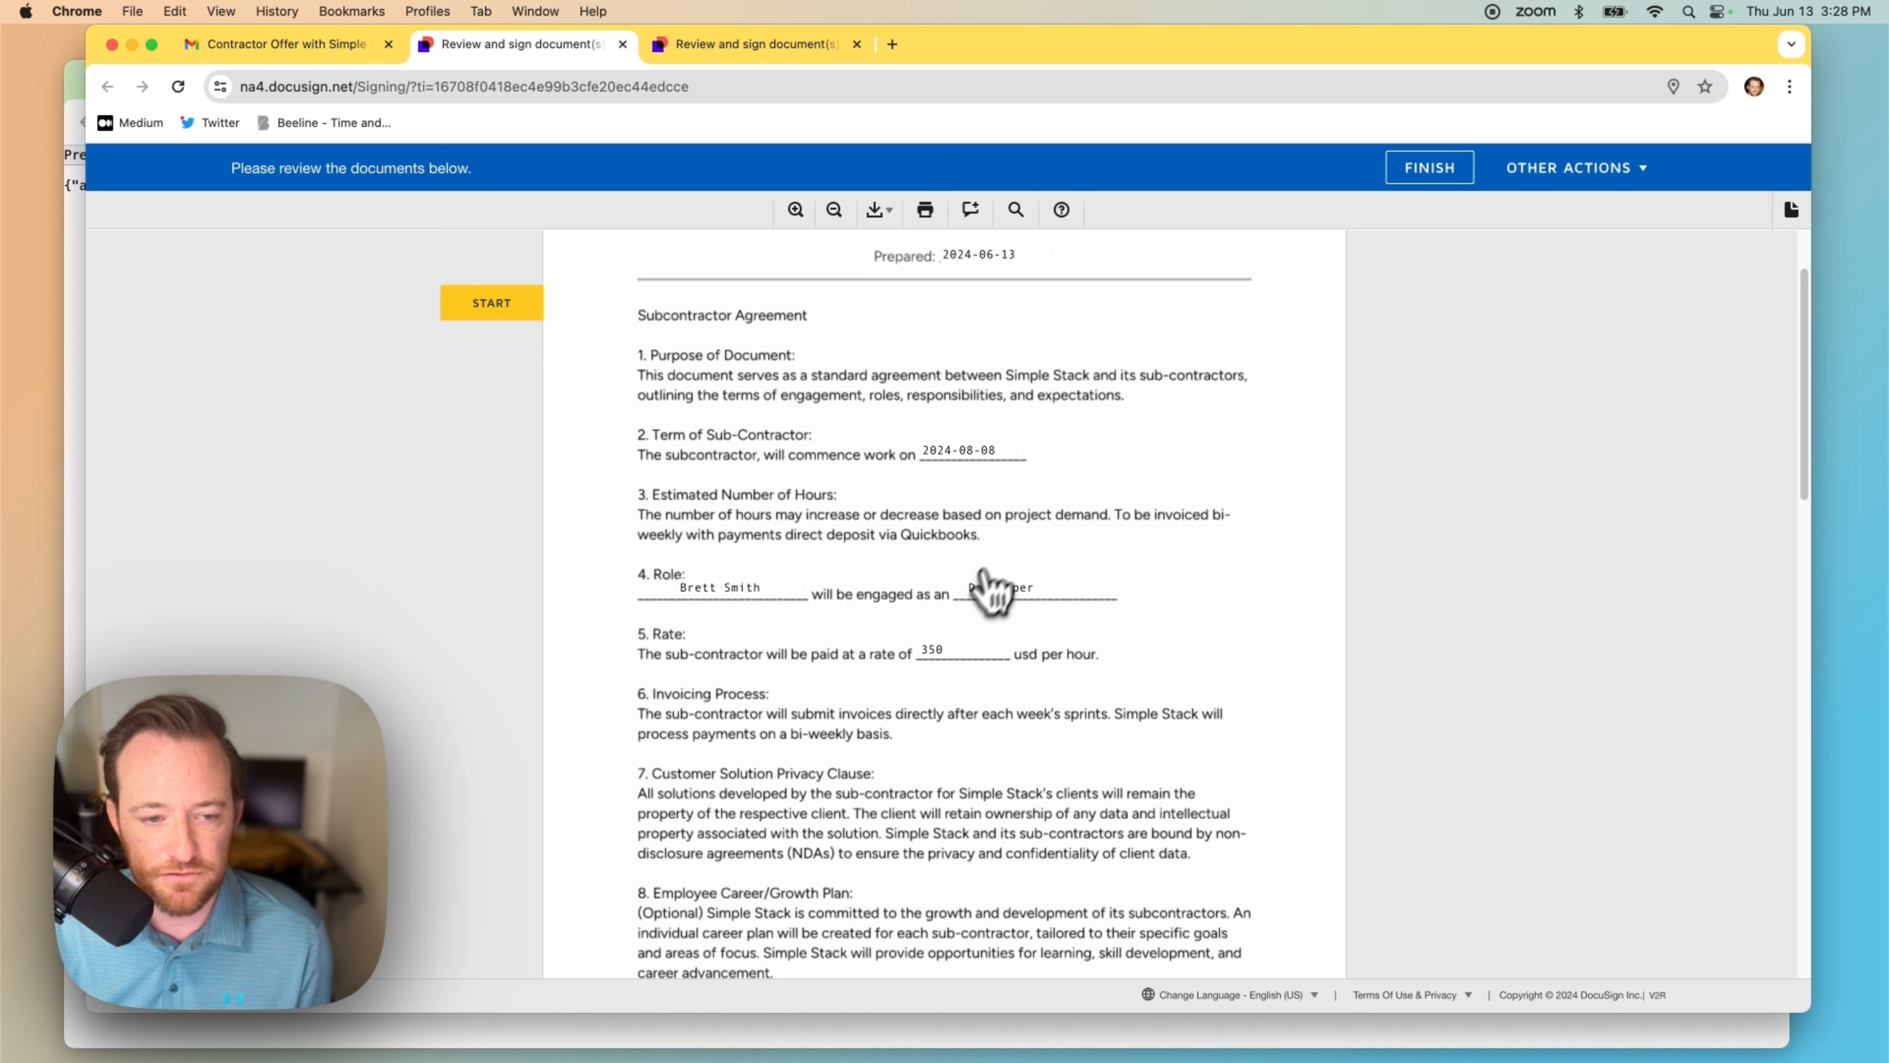
pyautogui.scroll(-15, 1063, 557)
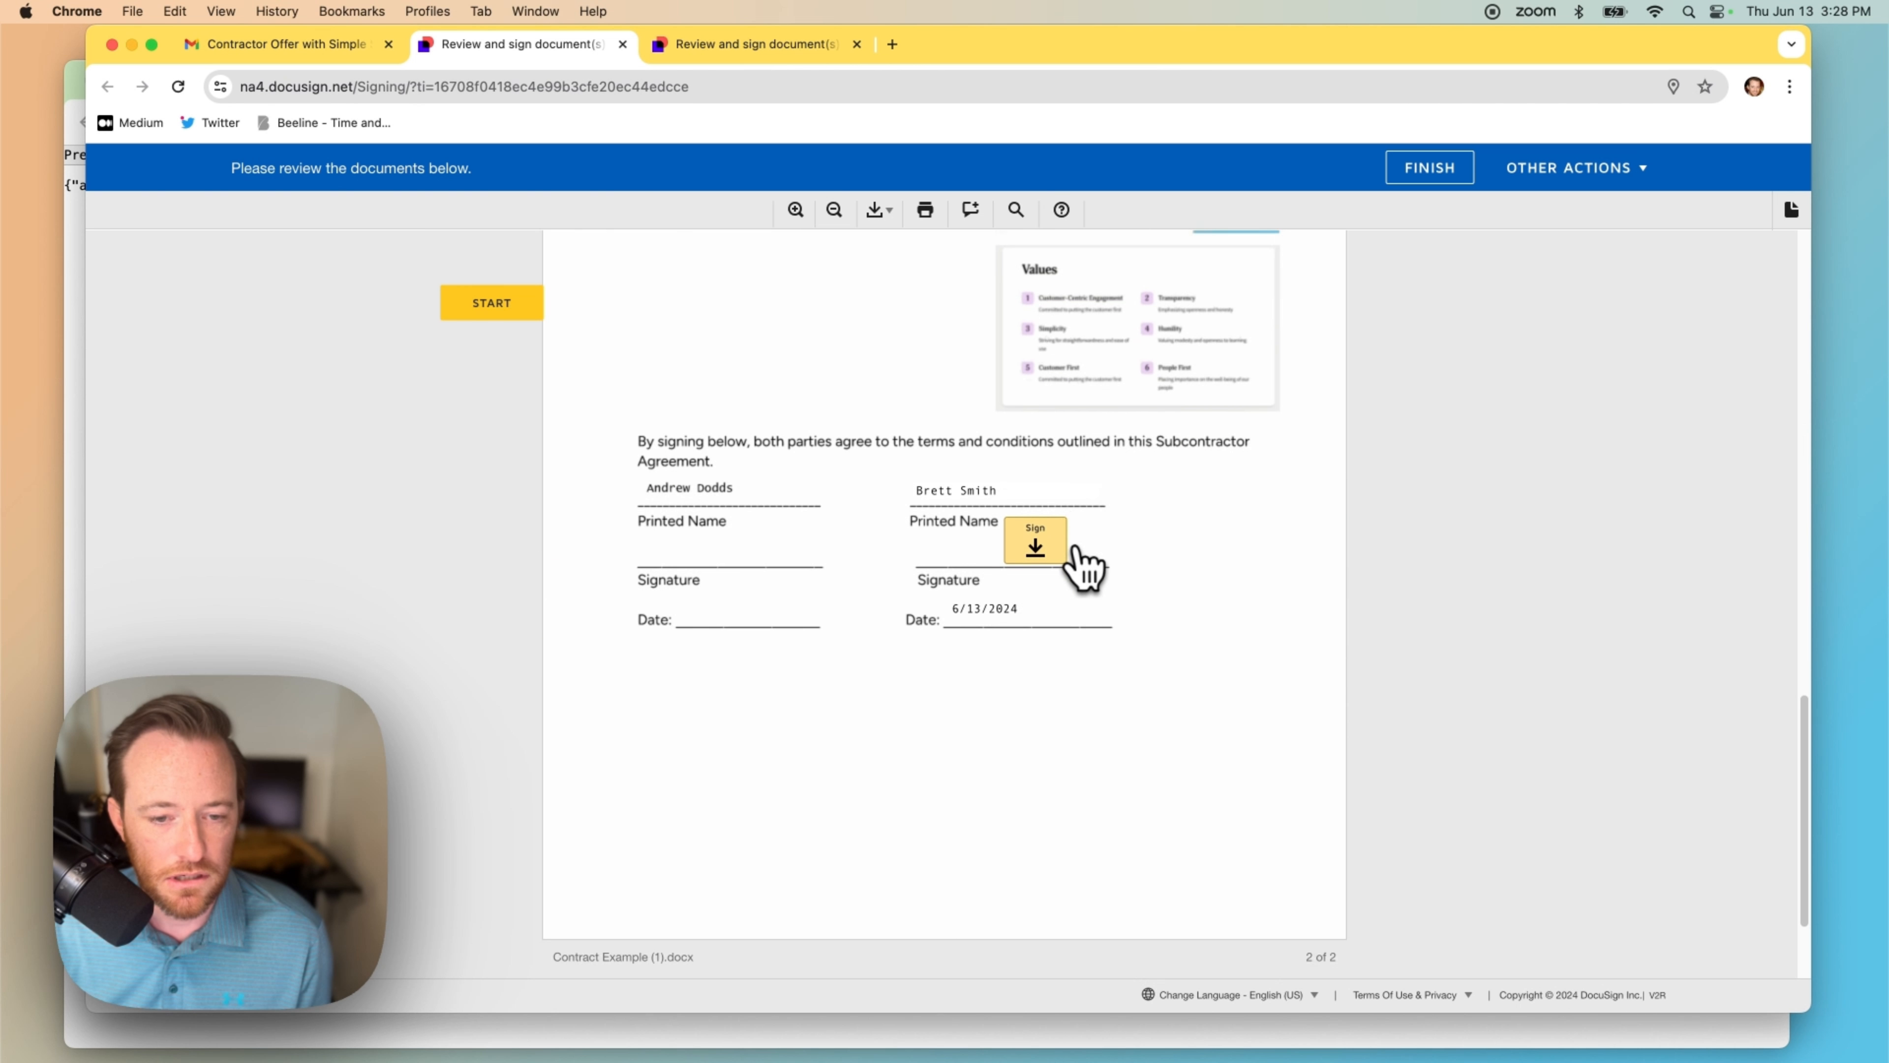
pyautogui.scroll(-3, 1085, 569)
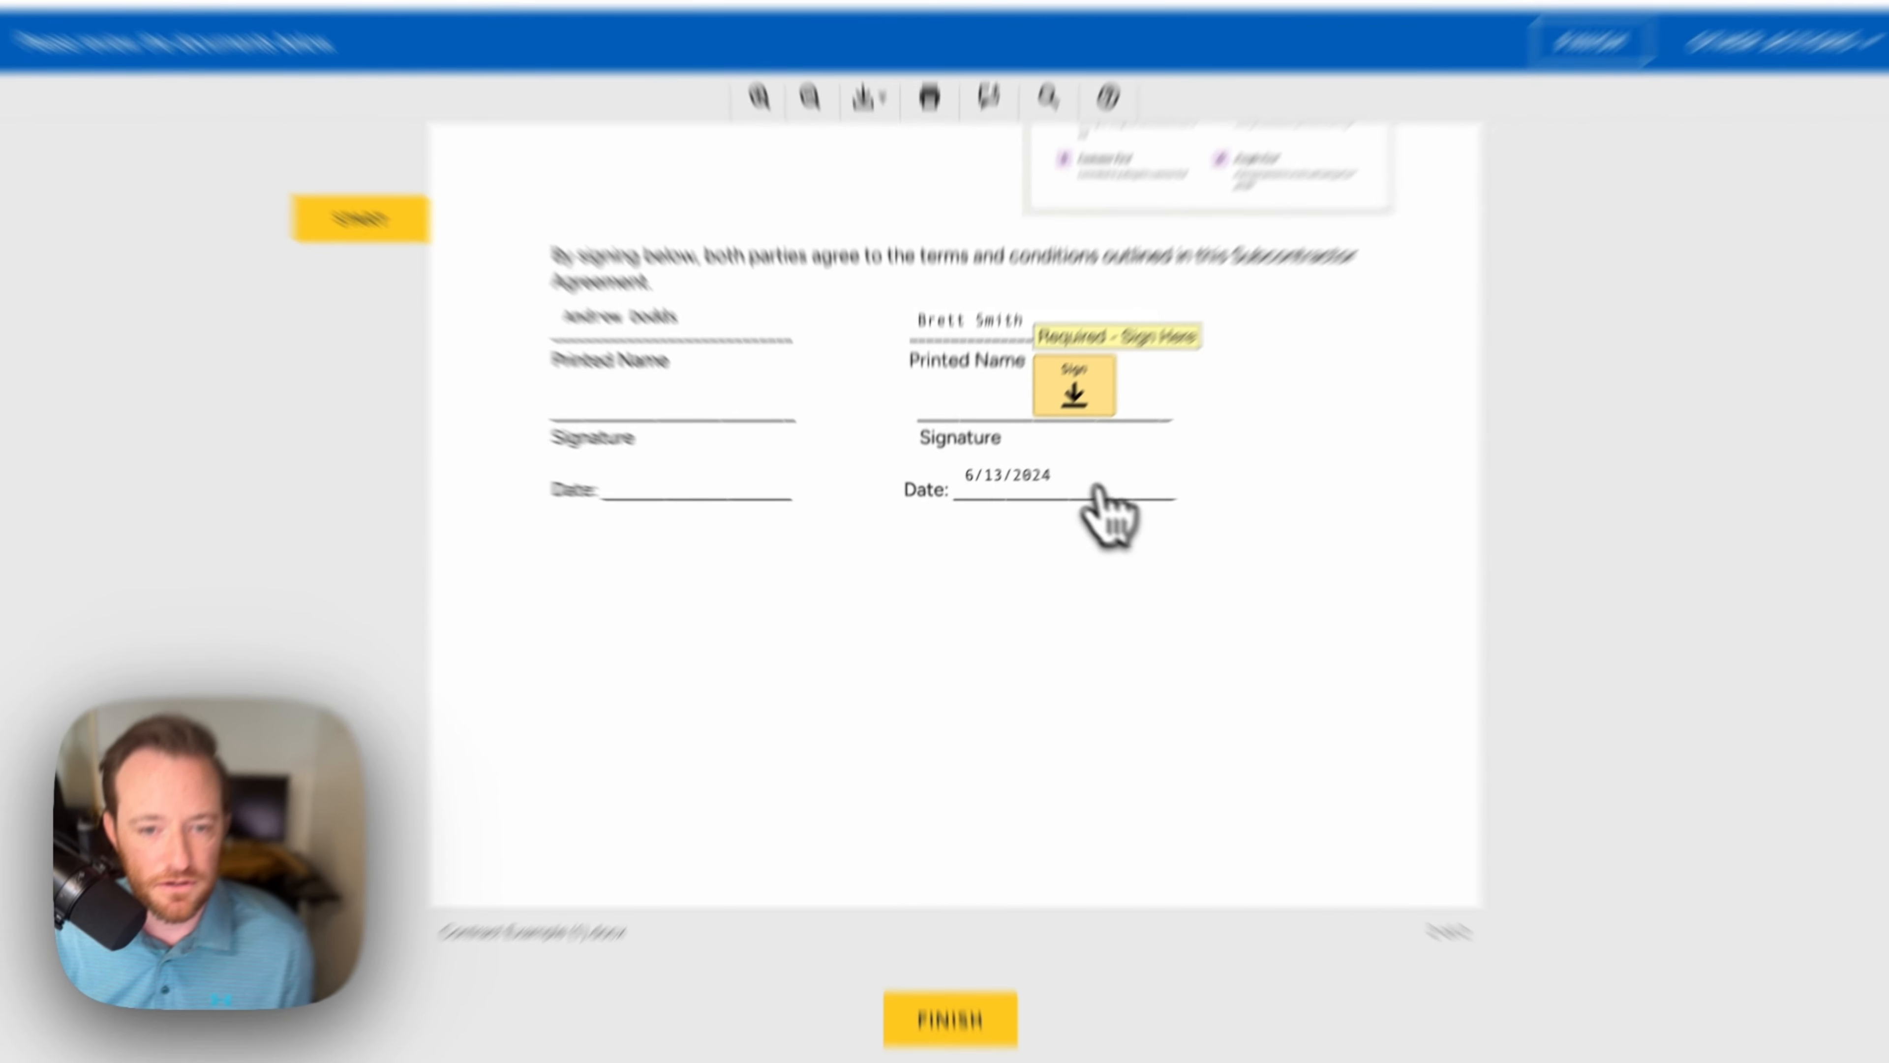
pyautogui.click(1035, 430)
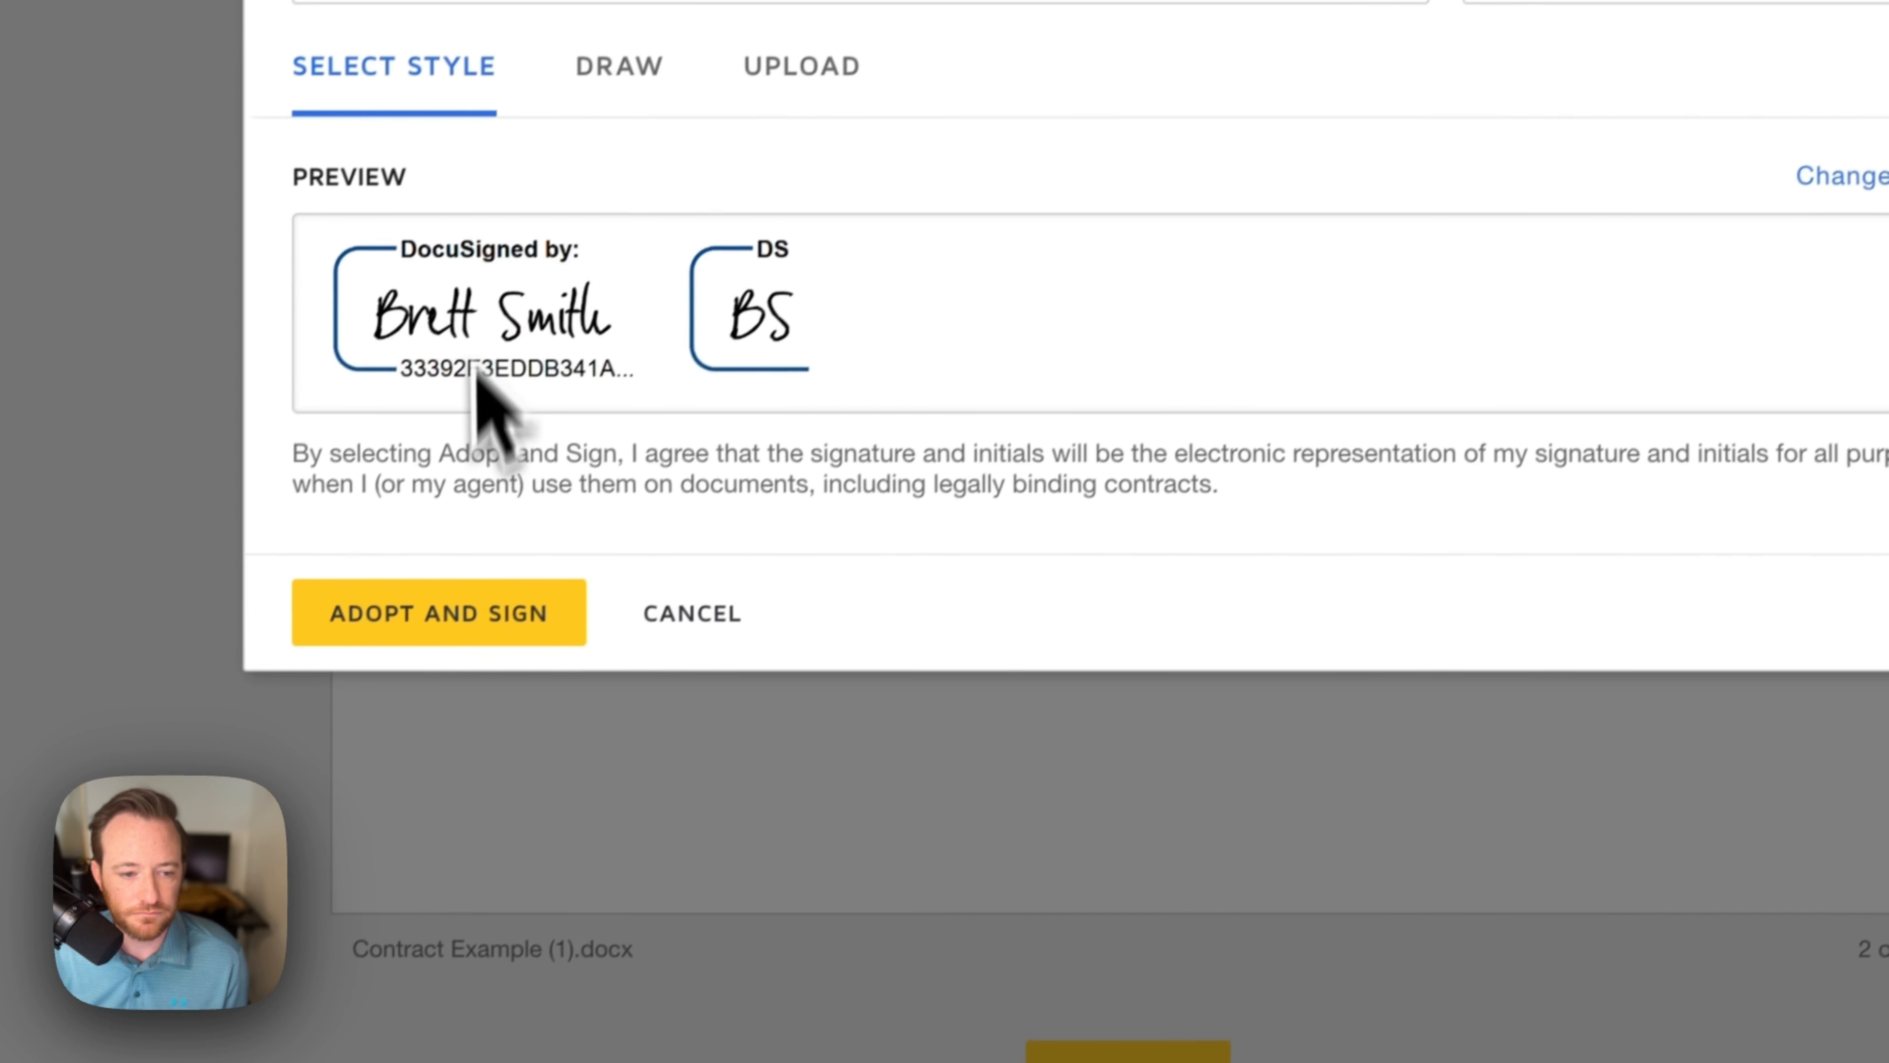
pyautogui.click(350, 787)
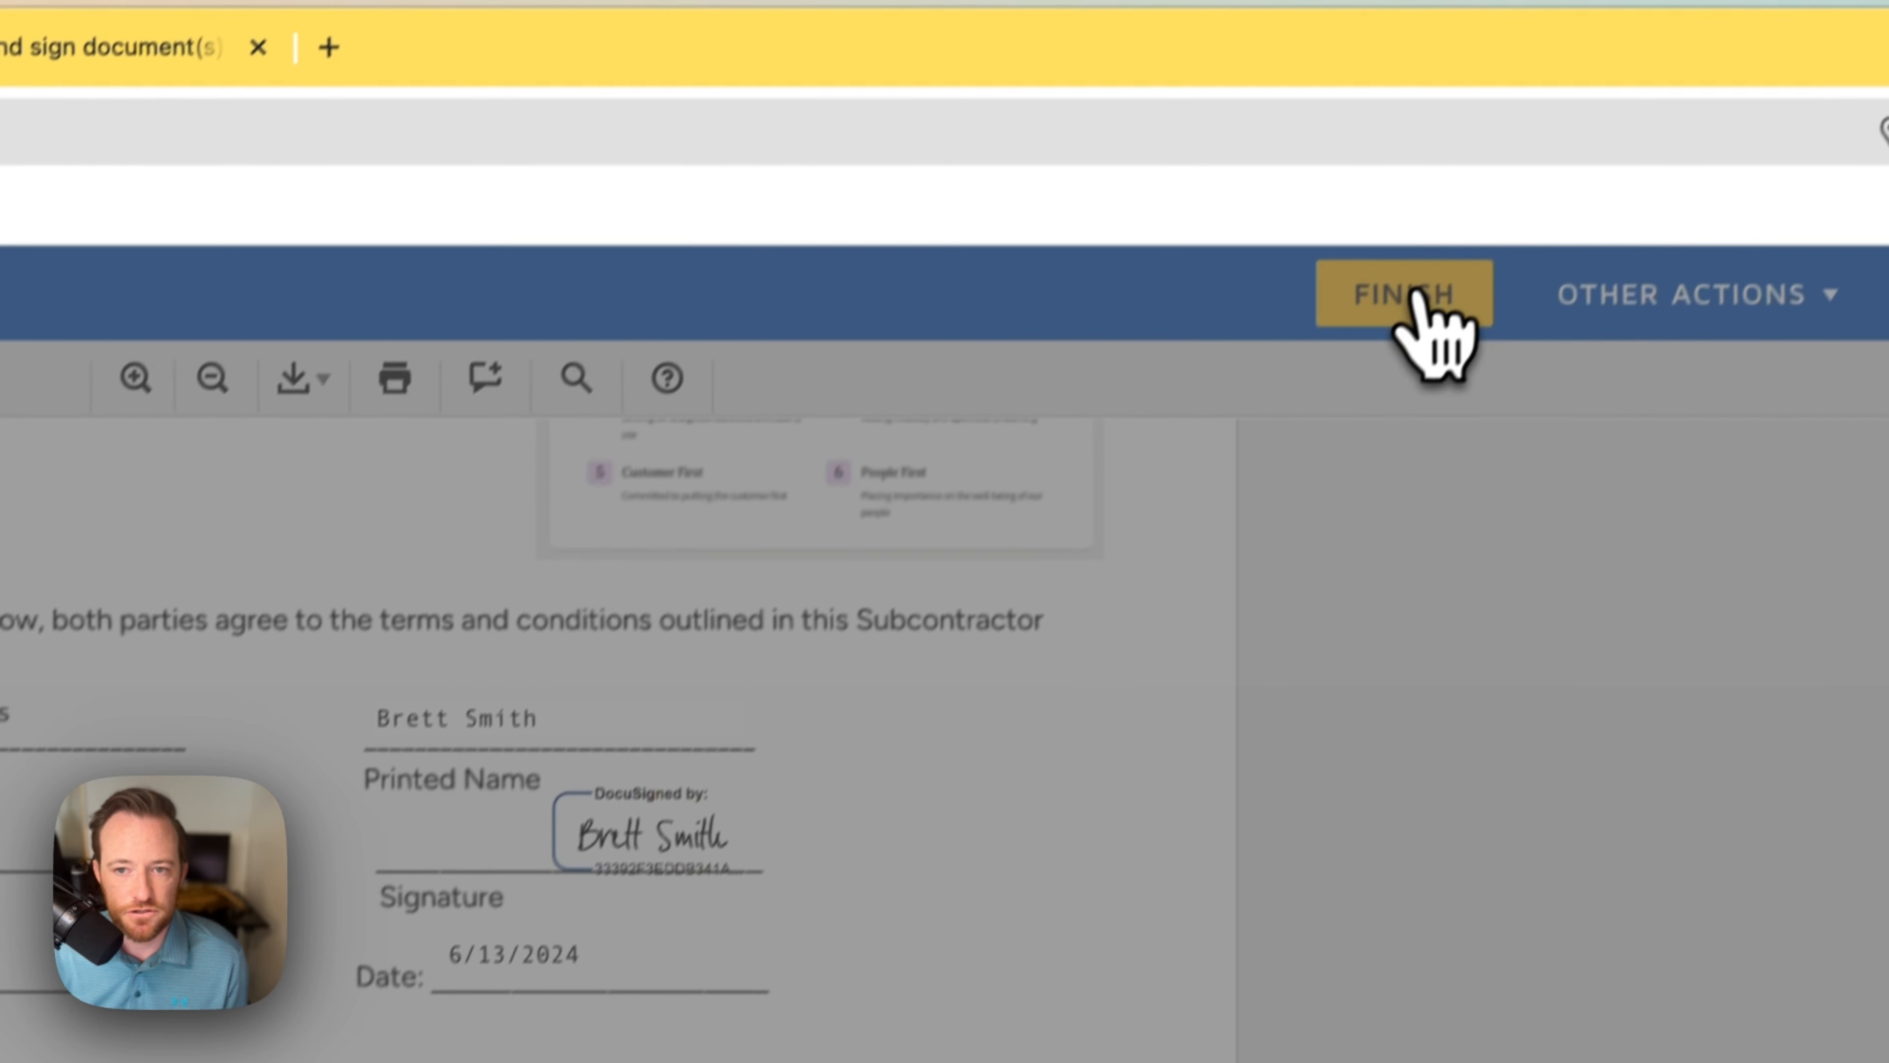
pyautogui.click(1417, 292)
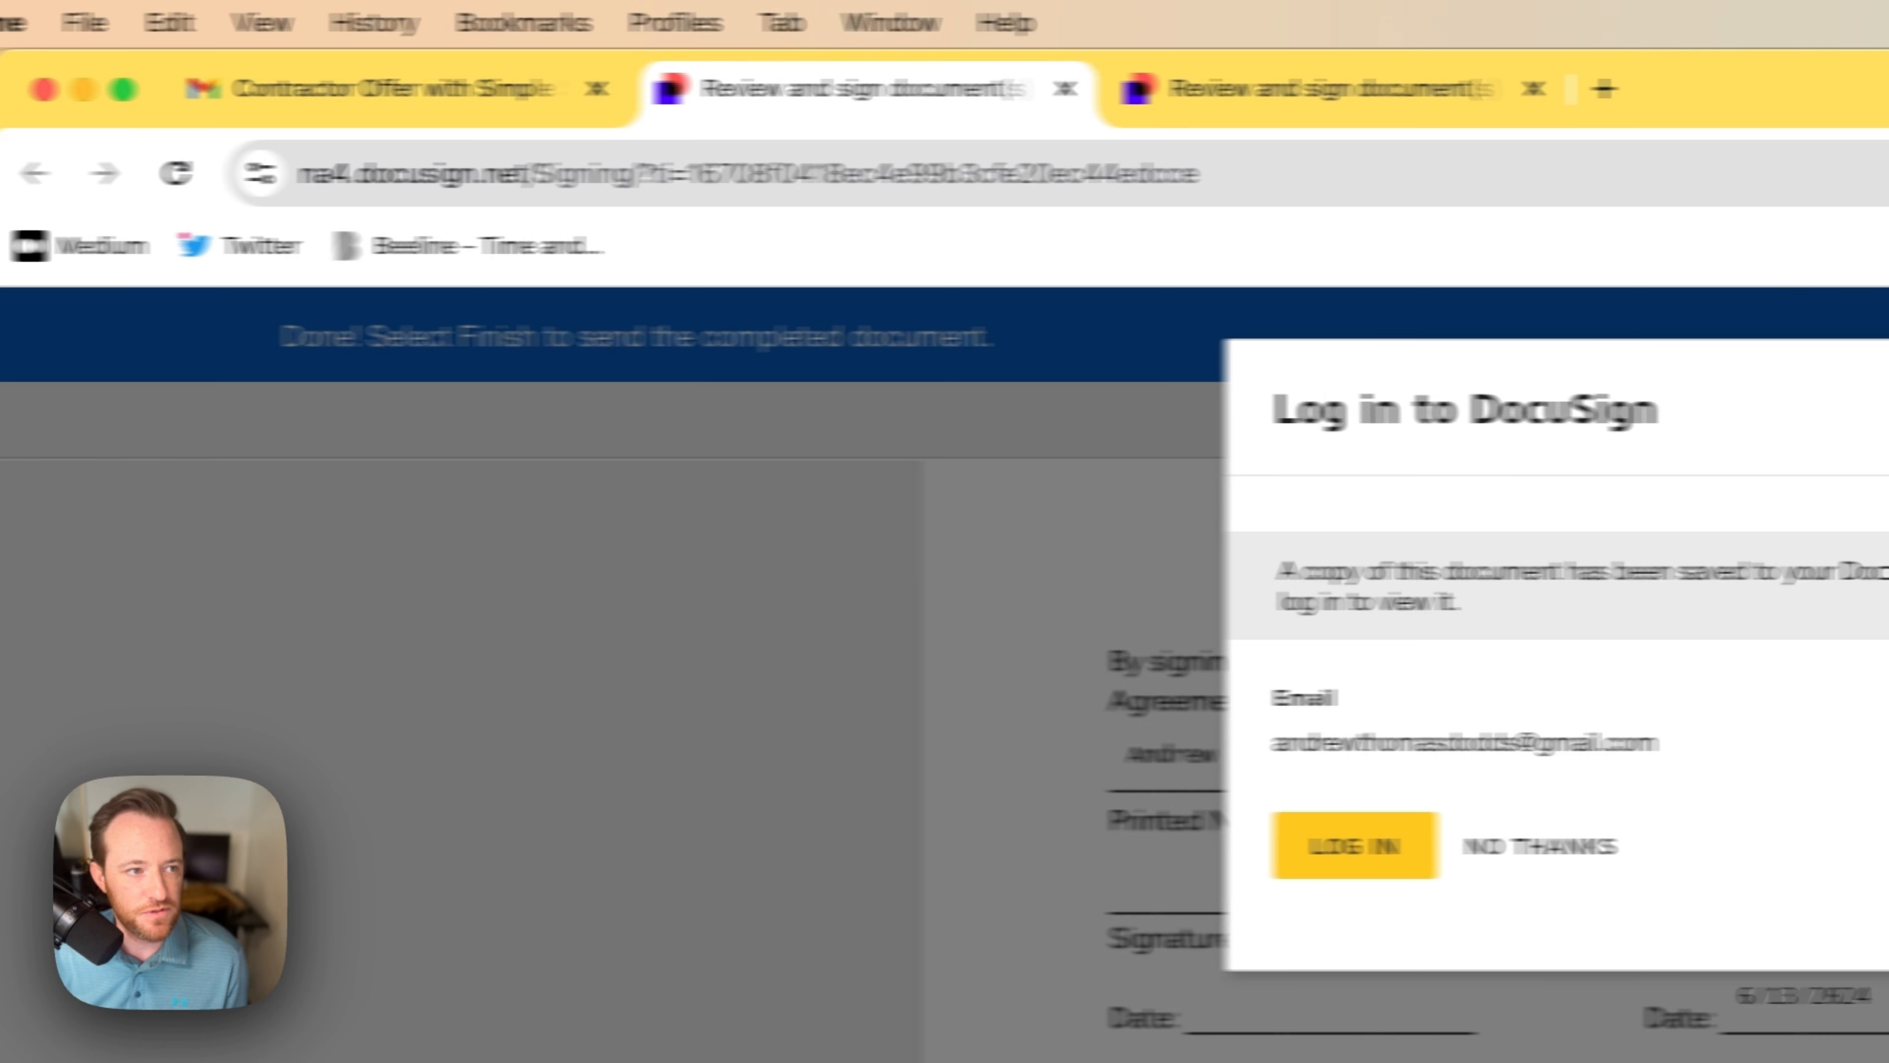
# Step: Return to the sender's Gmail inbox to find the Completed Contractor Offer email
pyautogui.click(111, 219)
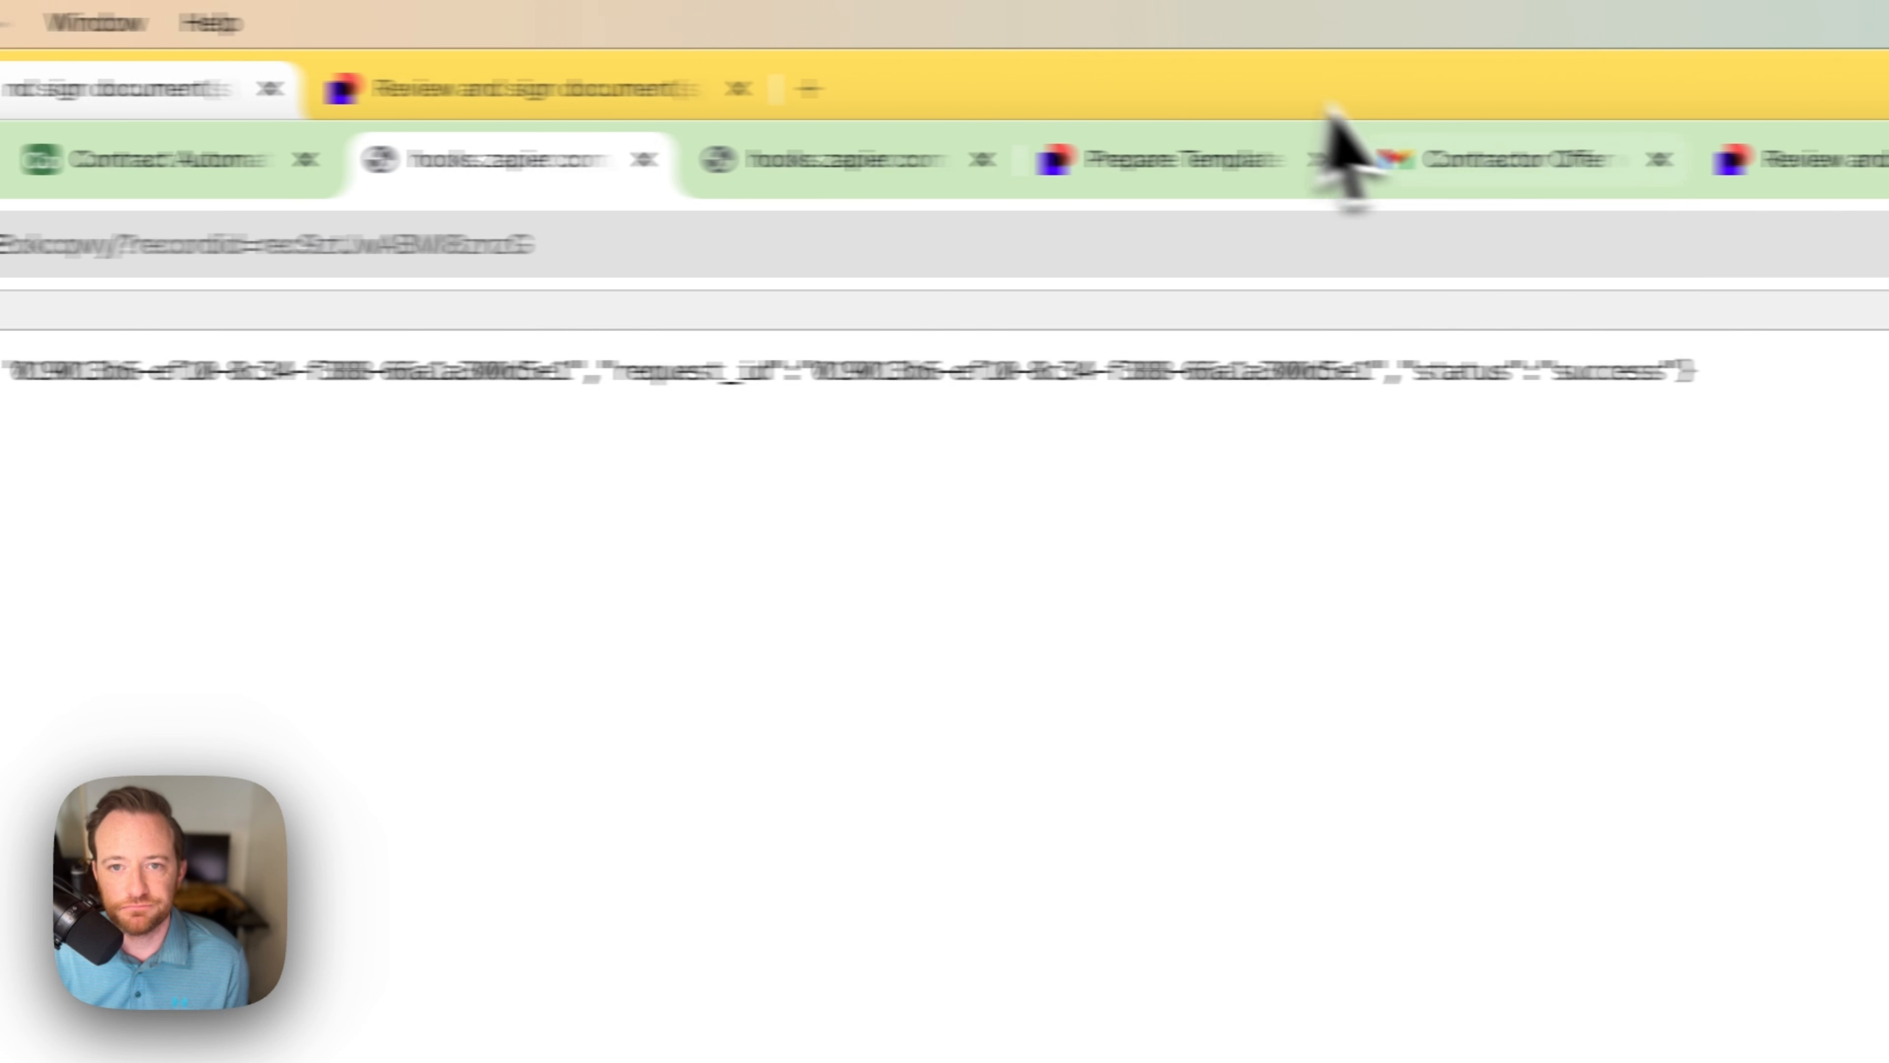
pyautogui.click(1206, 164)
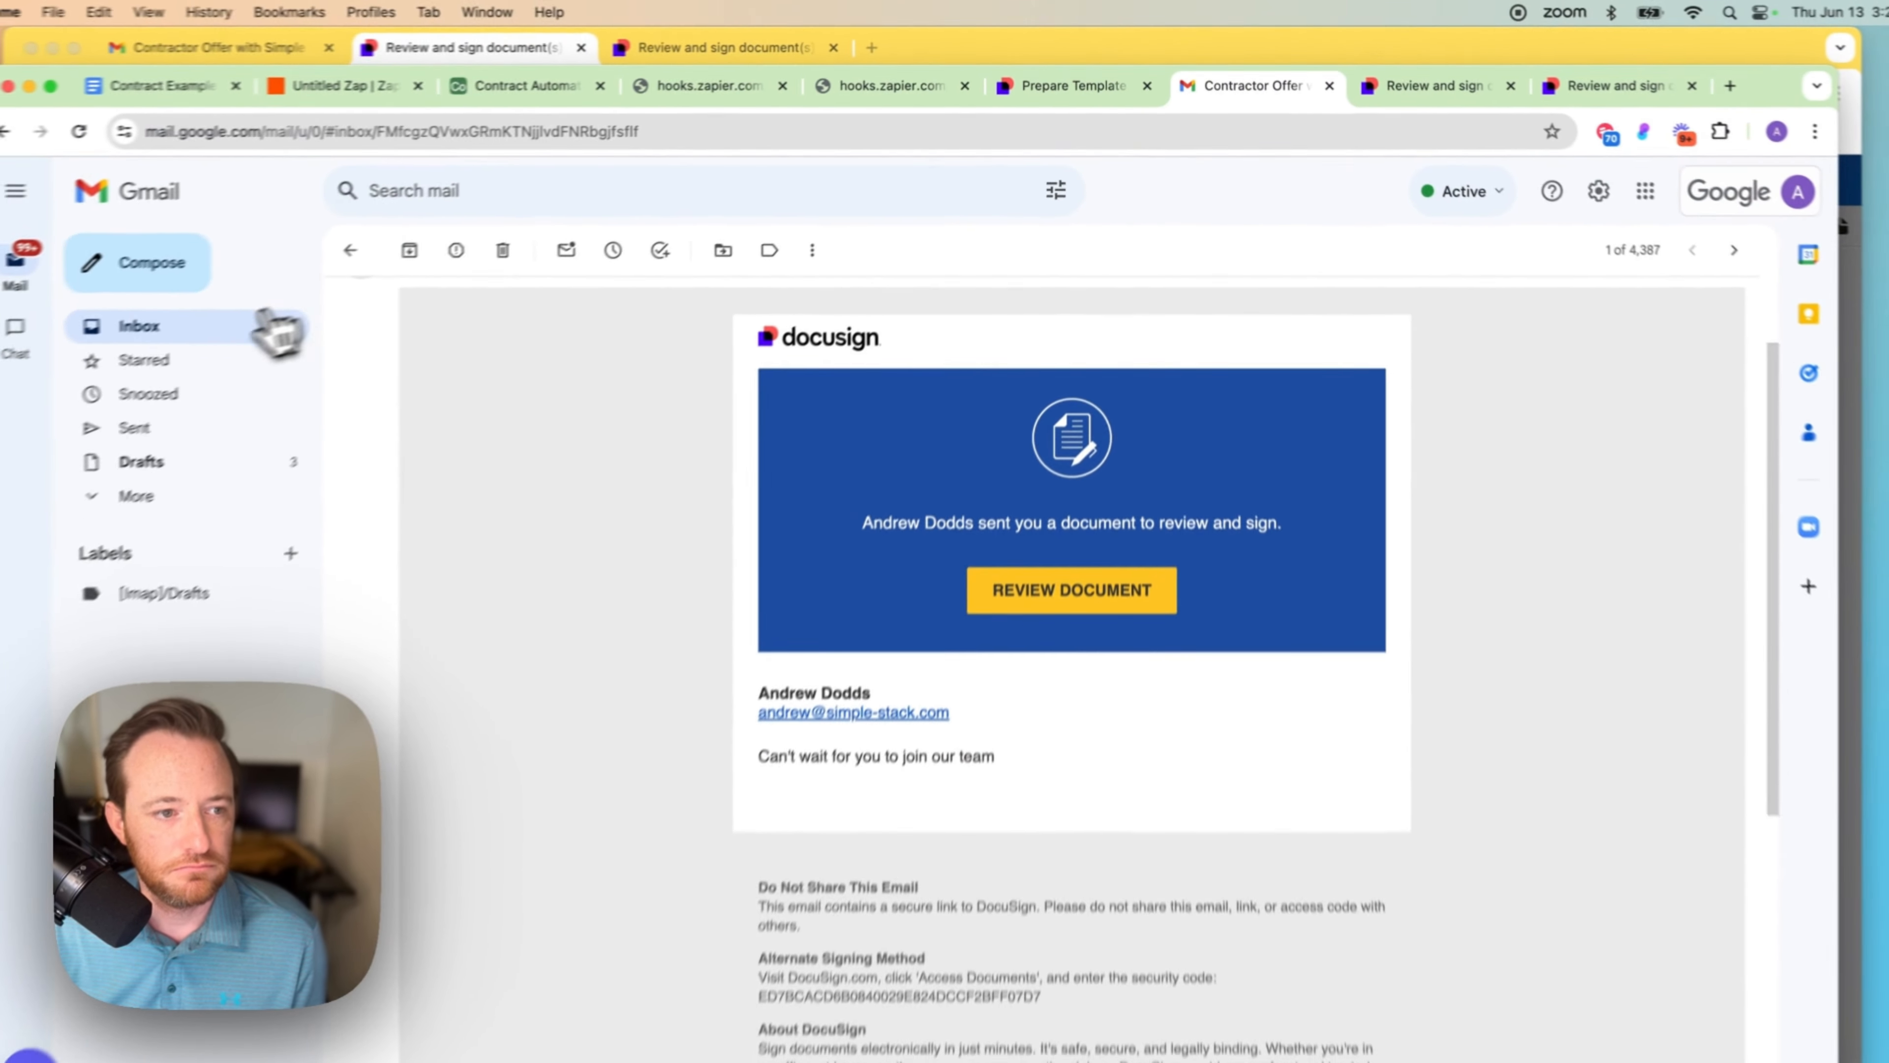
pyautogui.click(279, 331)
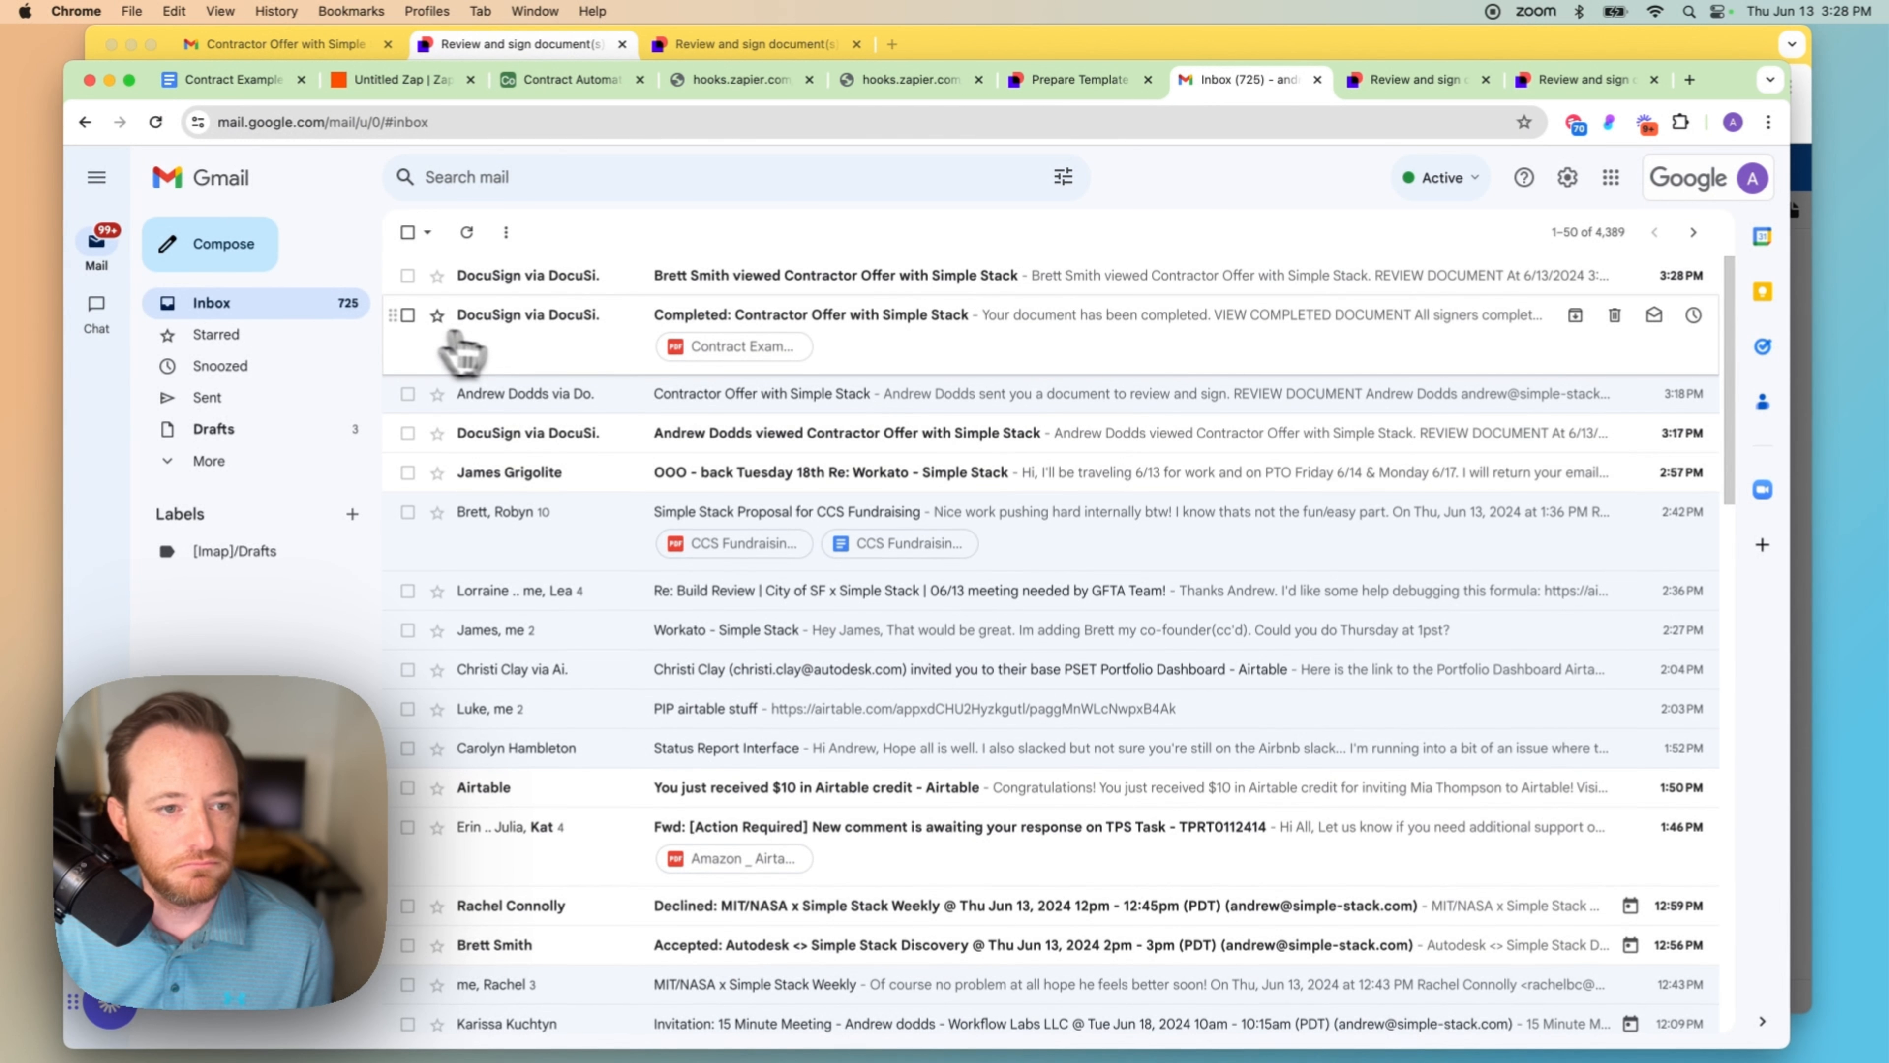
# Step: Open the new Contractor Offer email, apply the sender's signature, and finish the contract
pyautogui.click(614, 301)
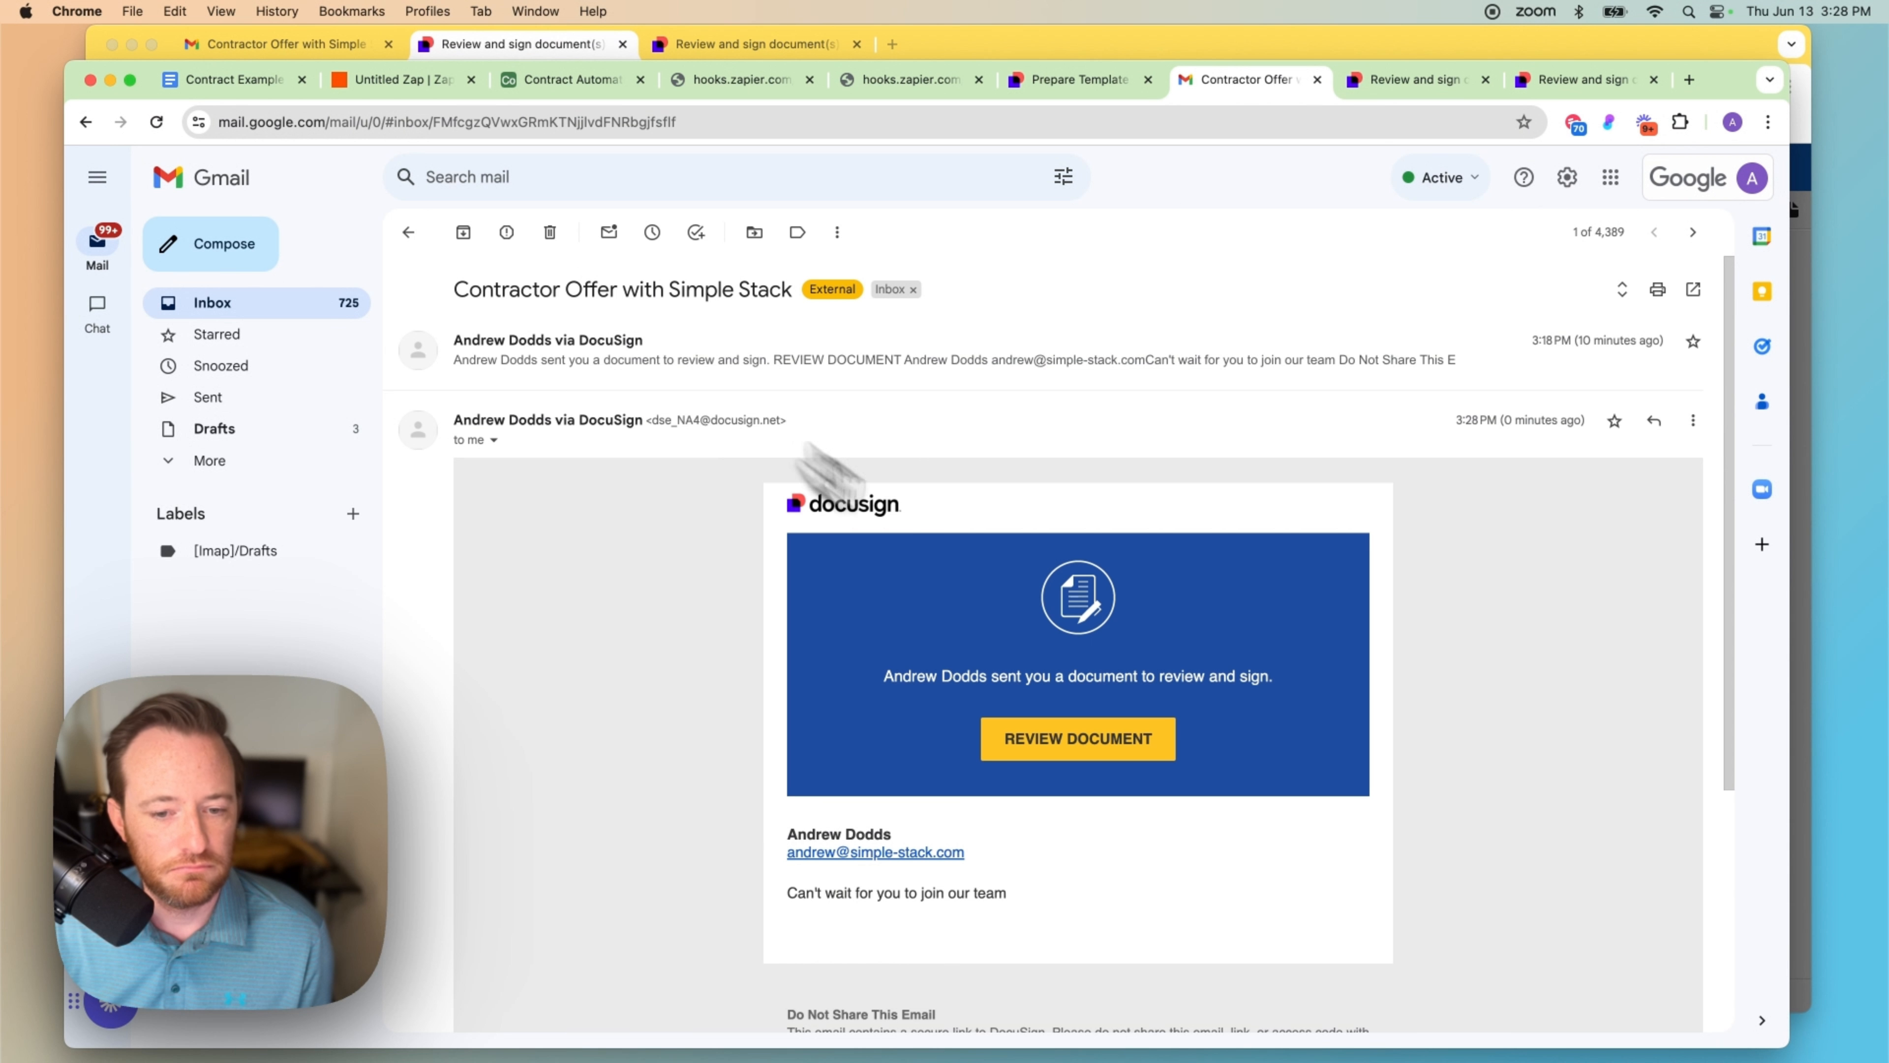
pyautogui.scroll(-1, 1100, 707)
pyautogui.click(1086, 703)
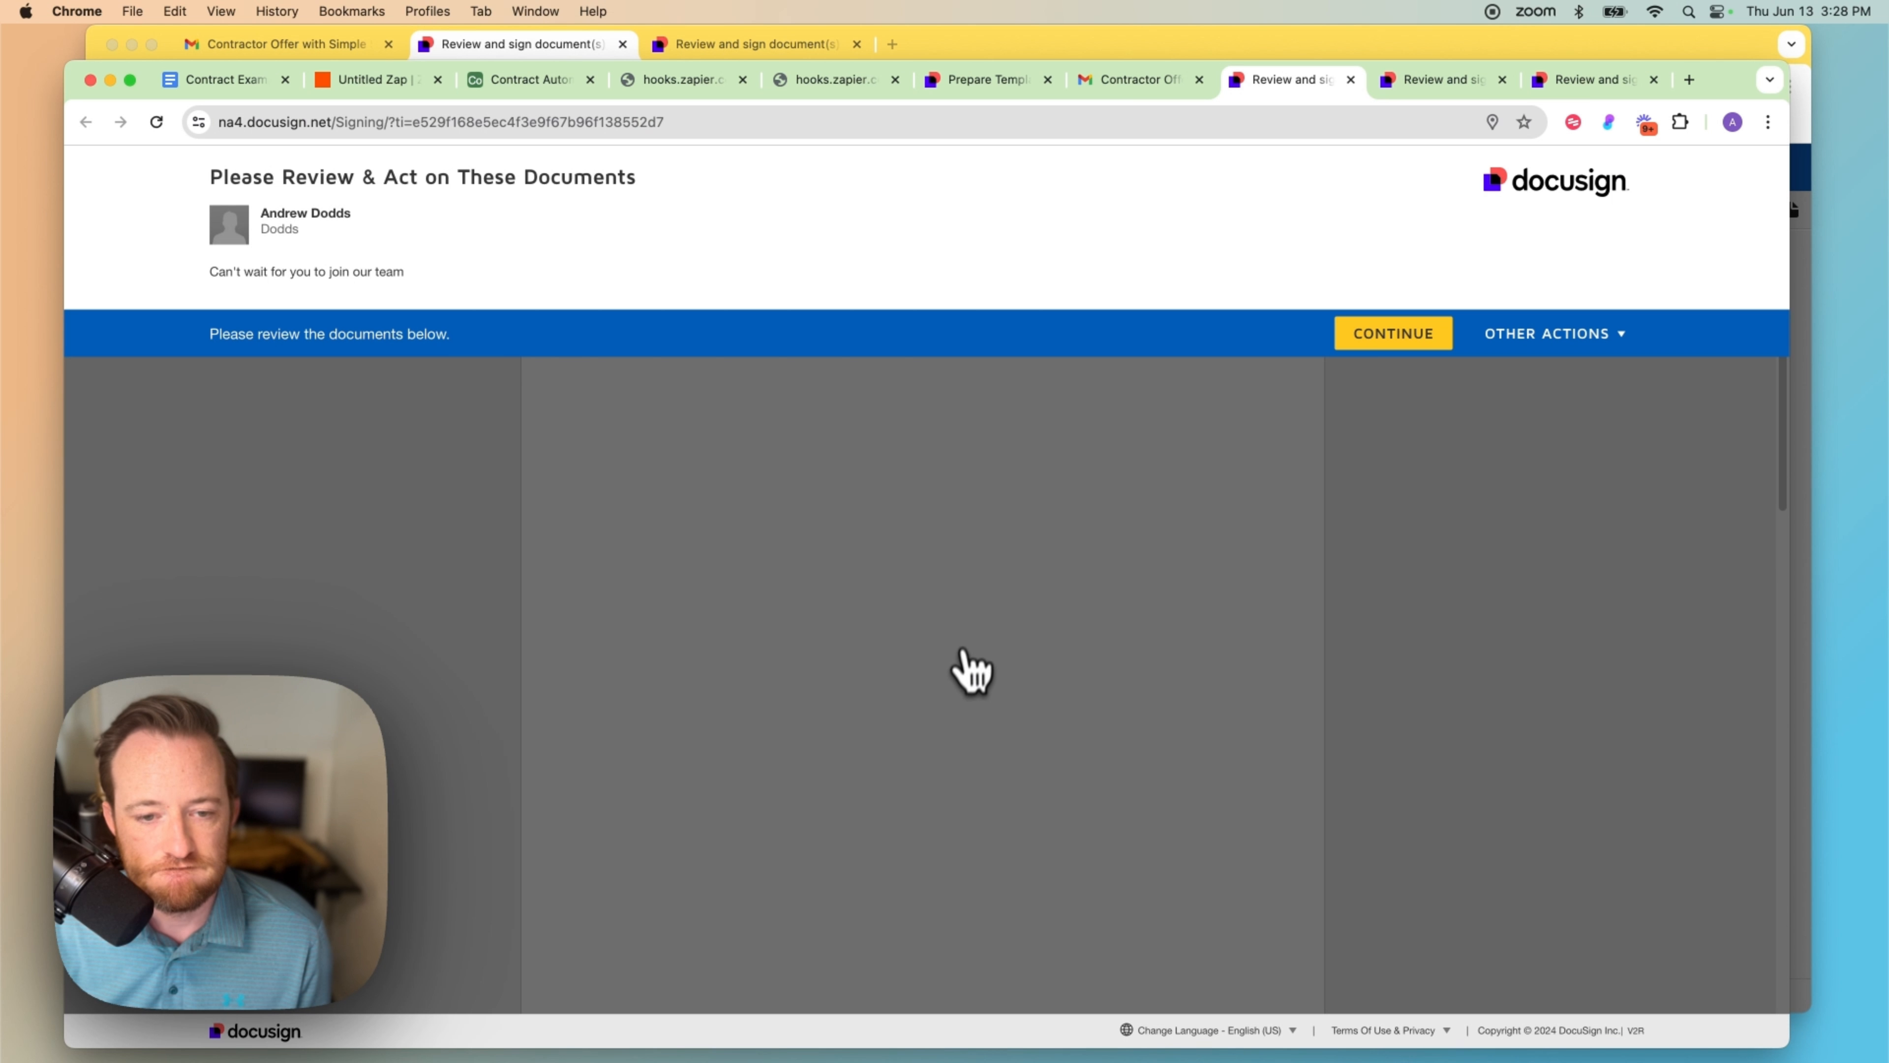
pyautogui.click(1380, 335)
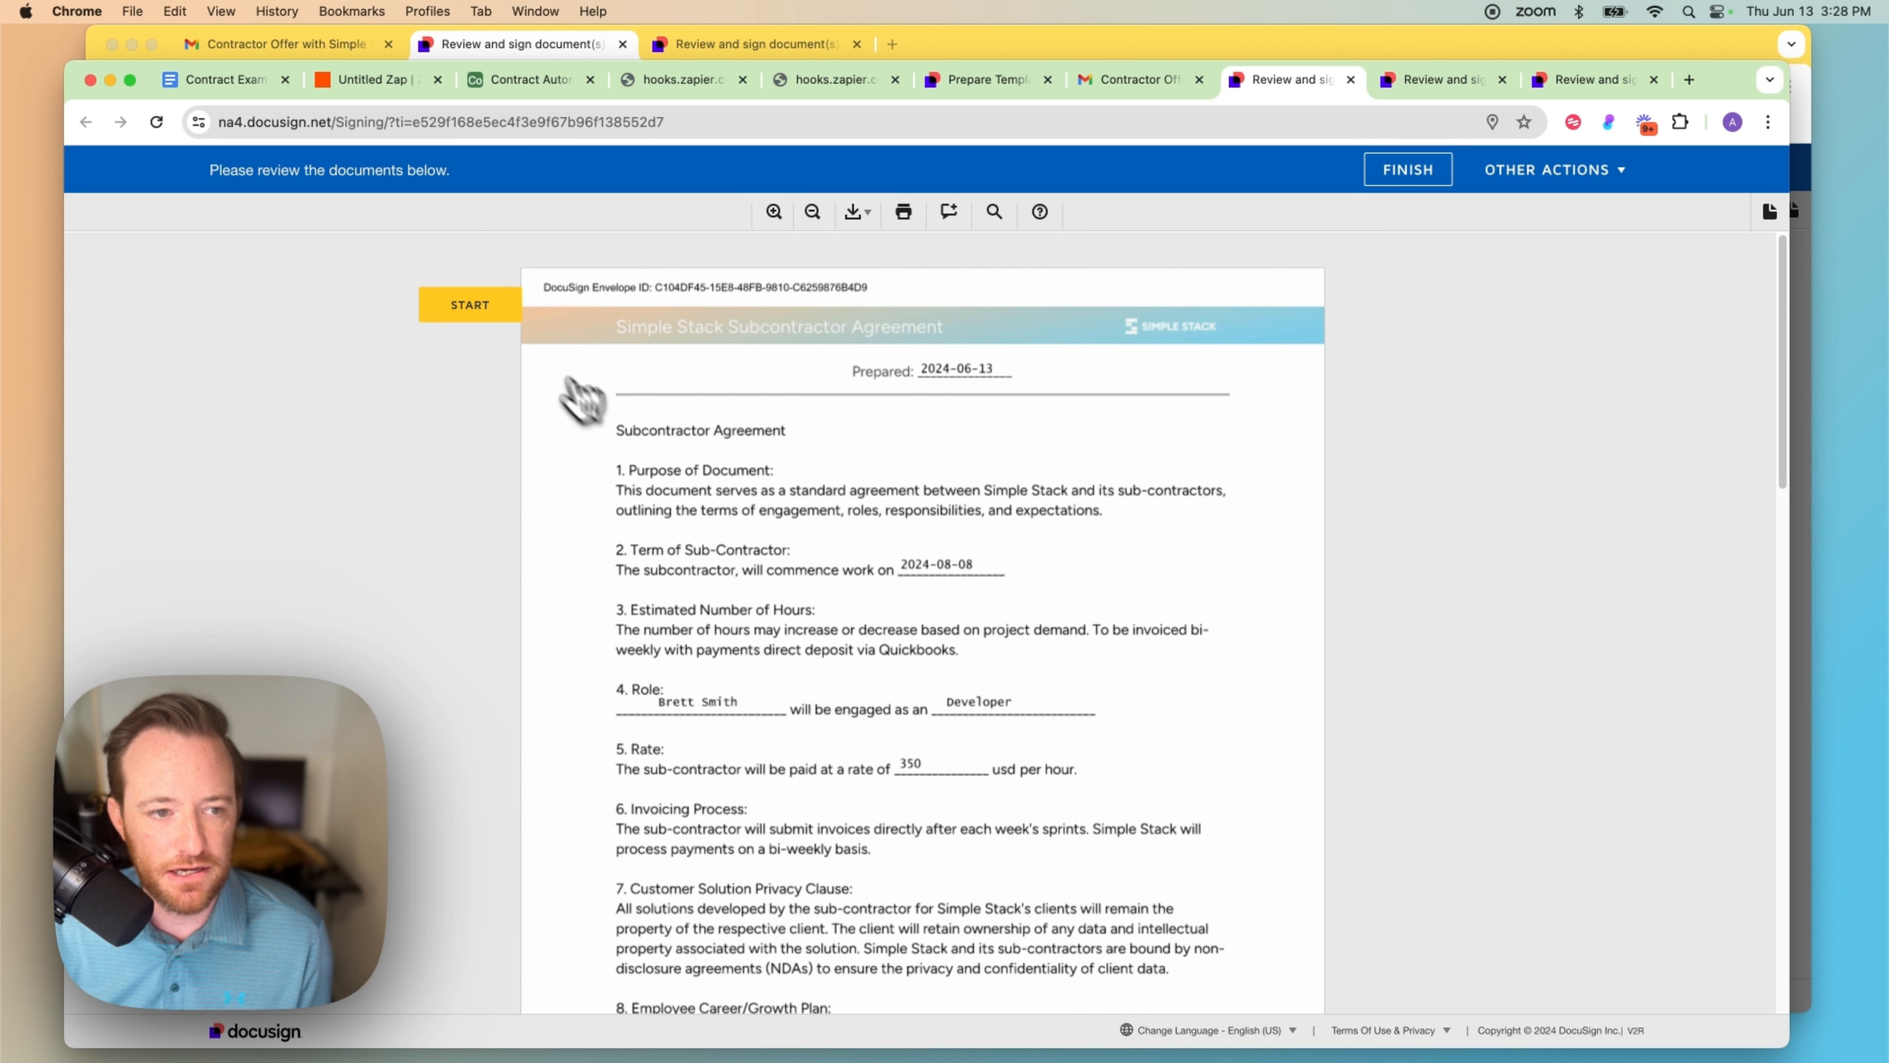
pyautogui.click(467, 307)
pyautogui.click(744, 634)
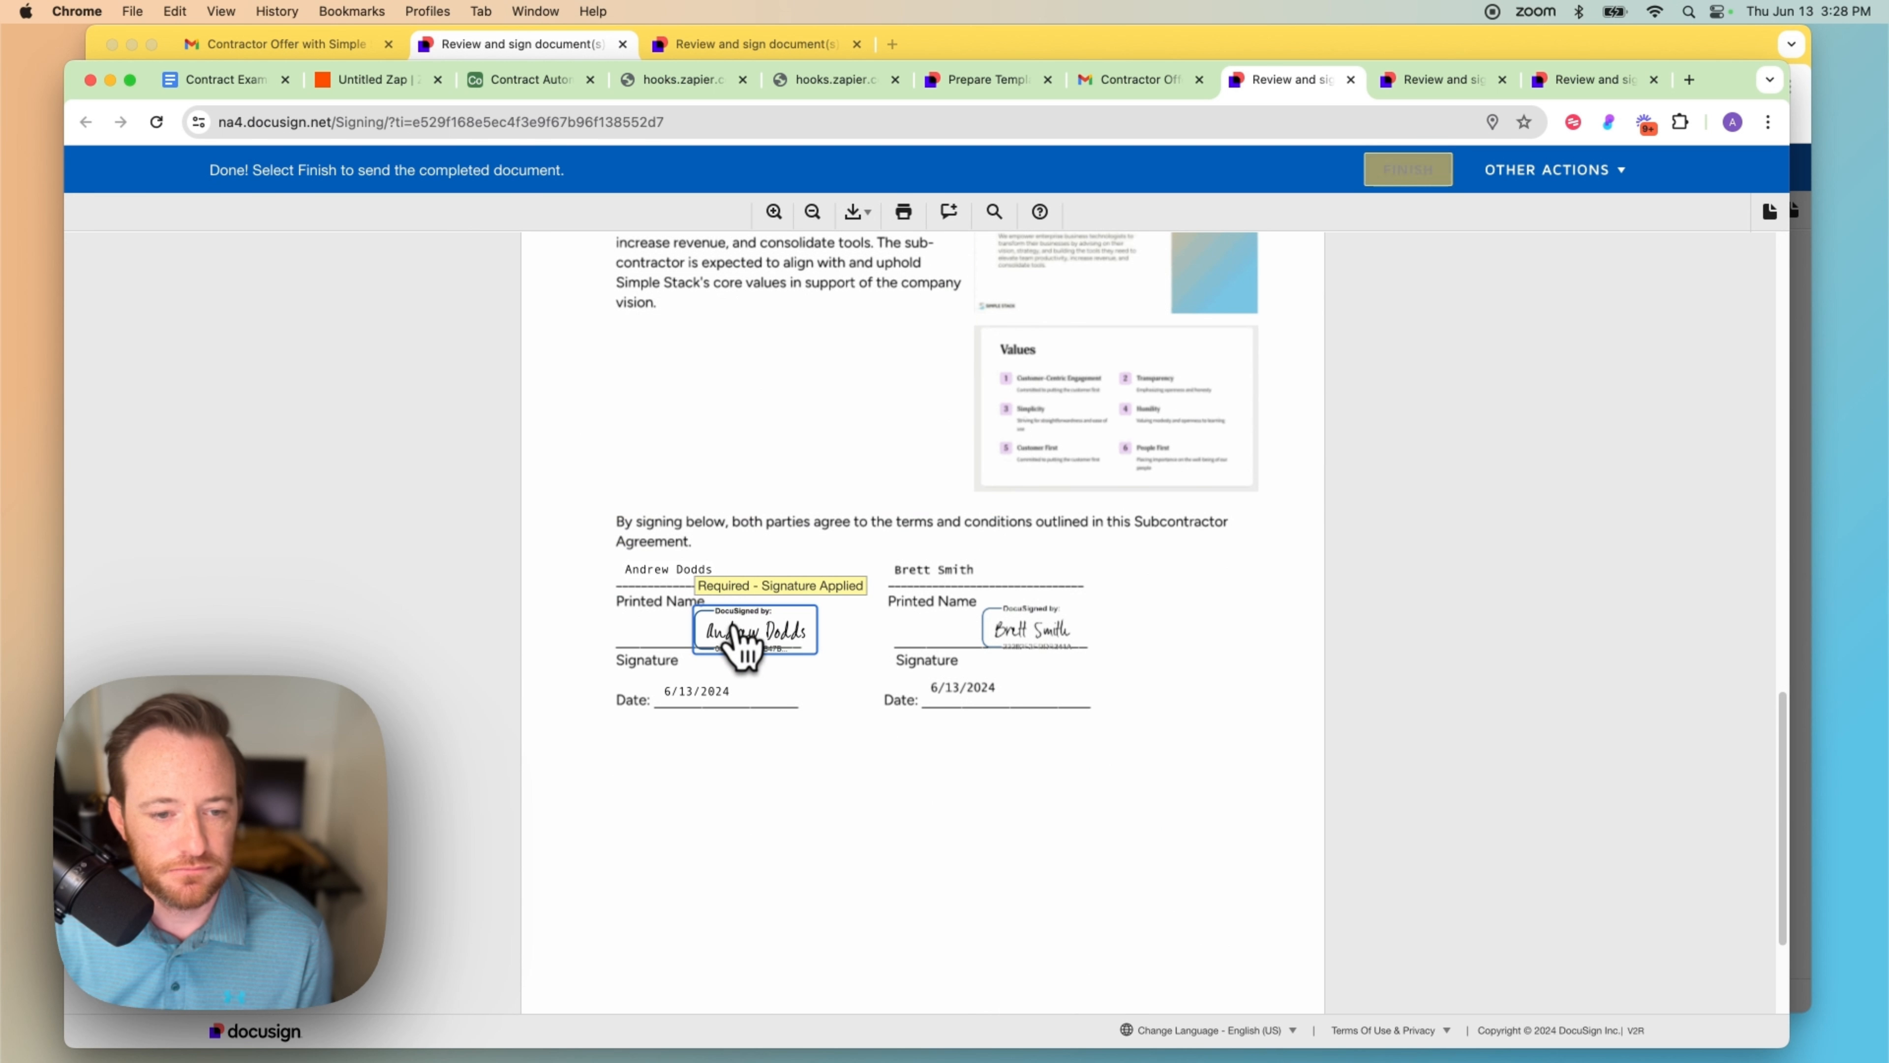
pyautogui.click(1410, 173)
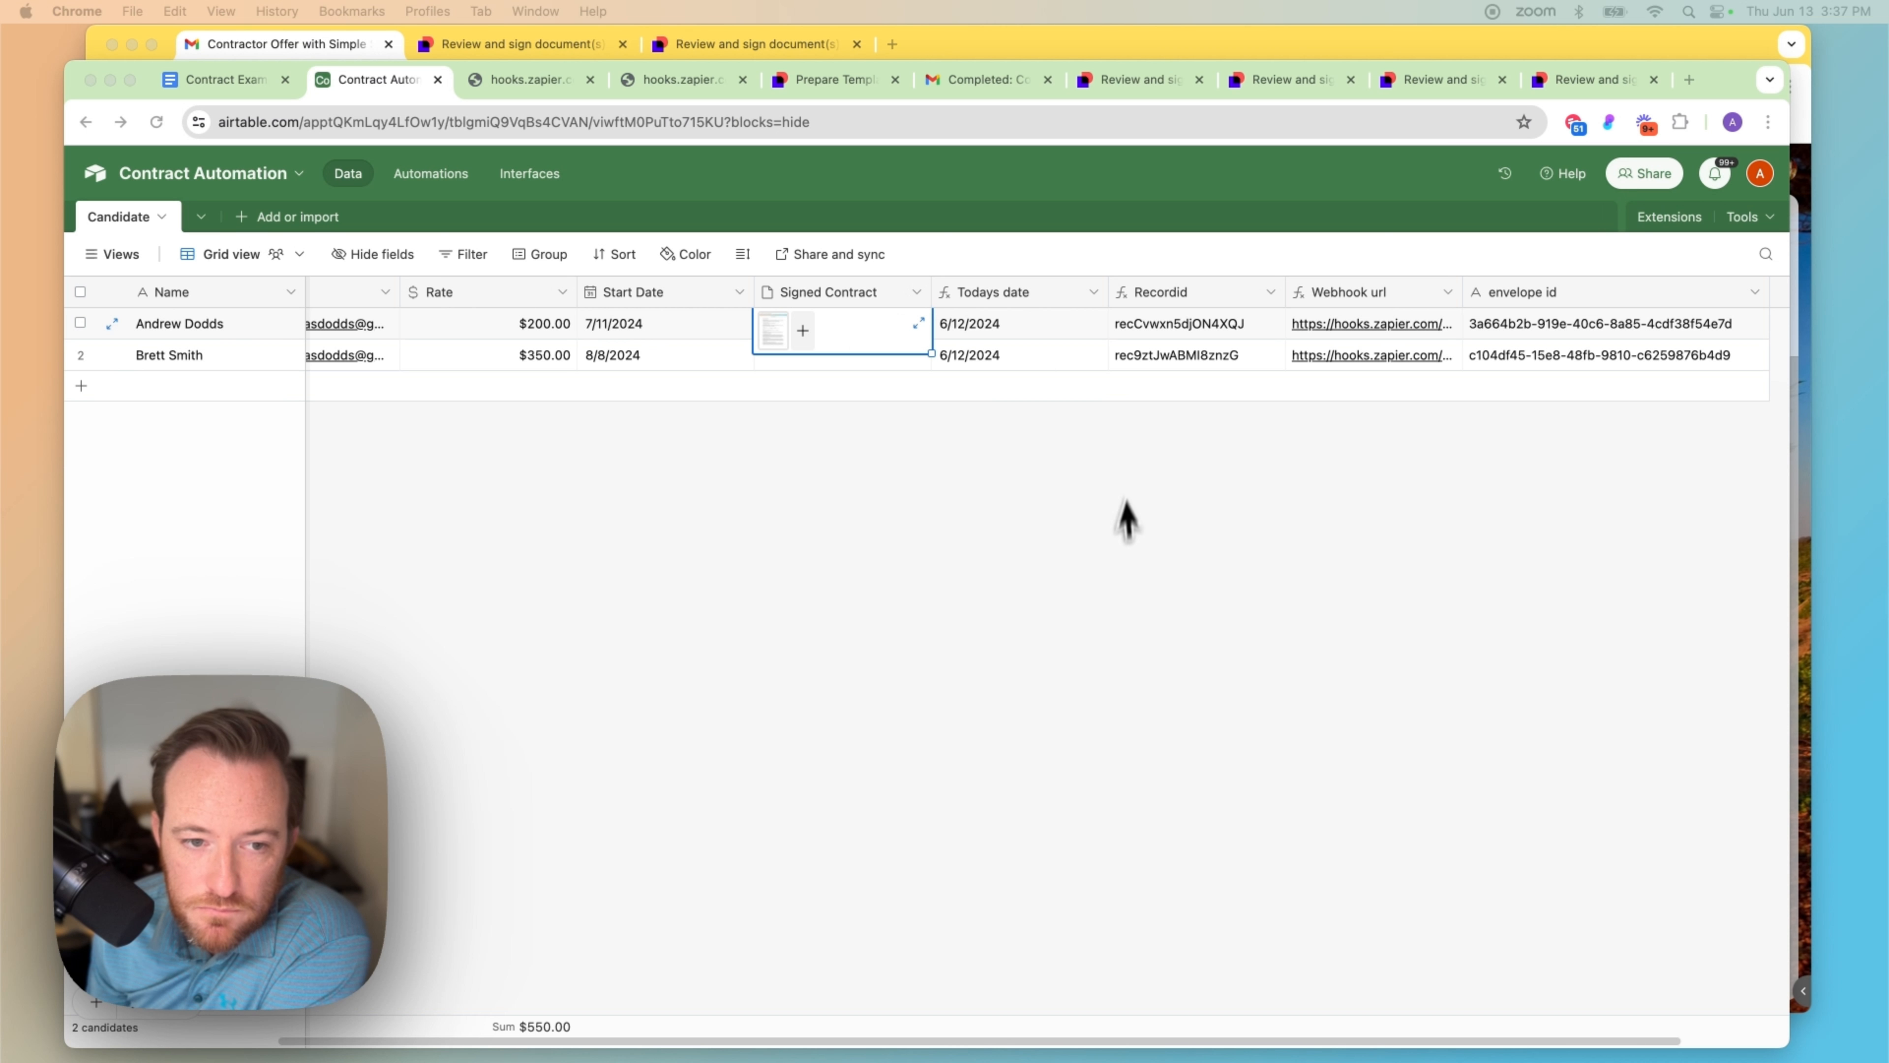
# Step: Preview the signed agreement attached in row 2's Signed Contract cell, then close the preview
pyautogui.click(1126, 539)
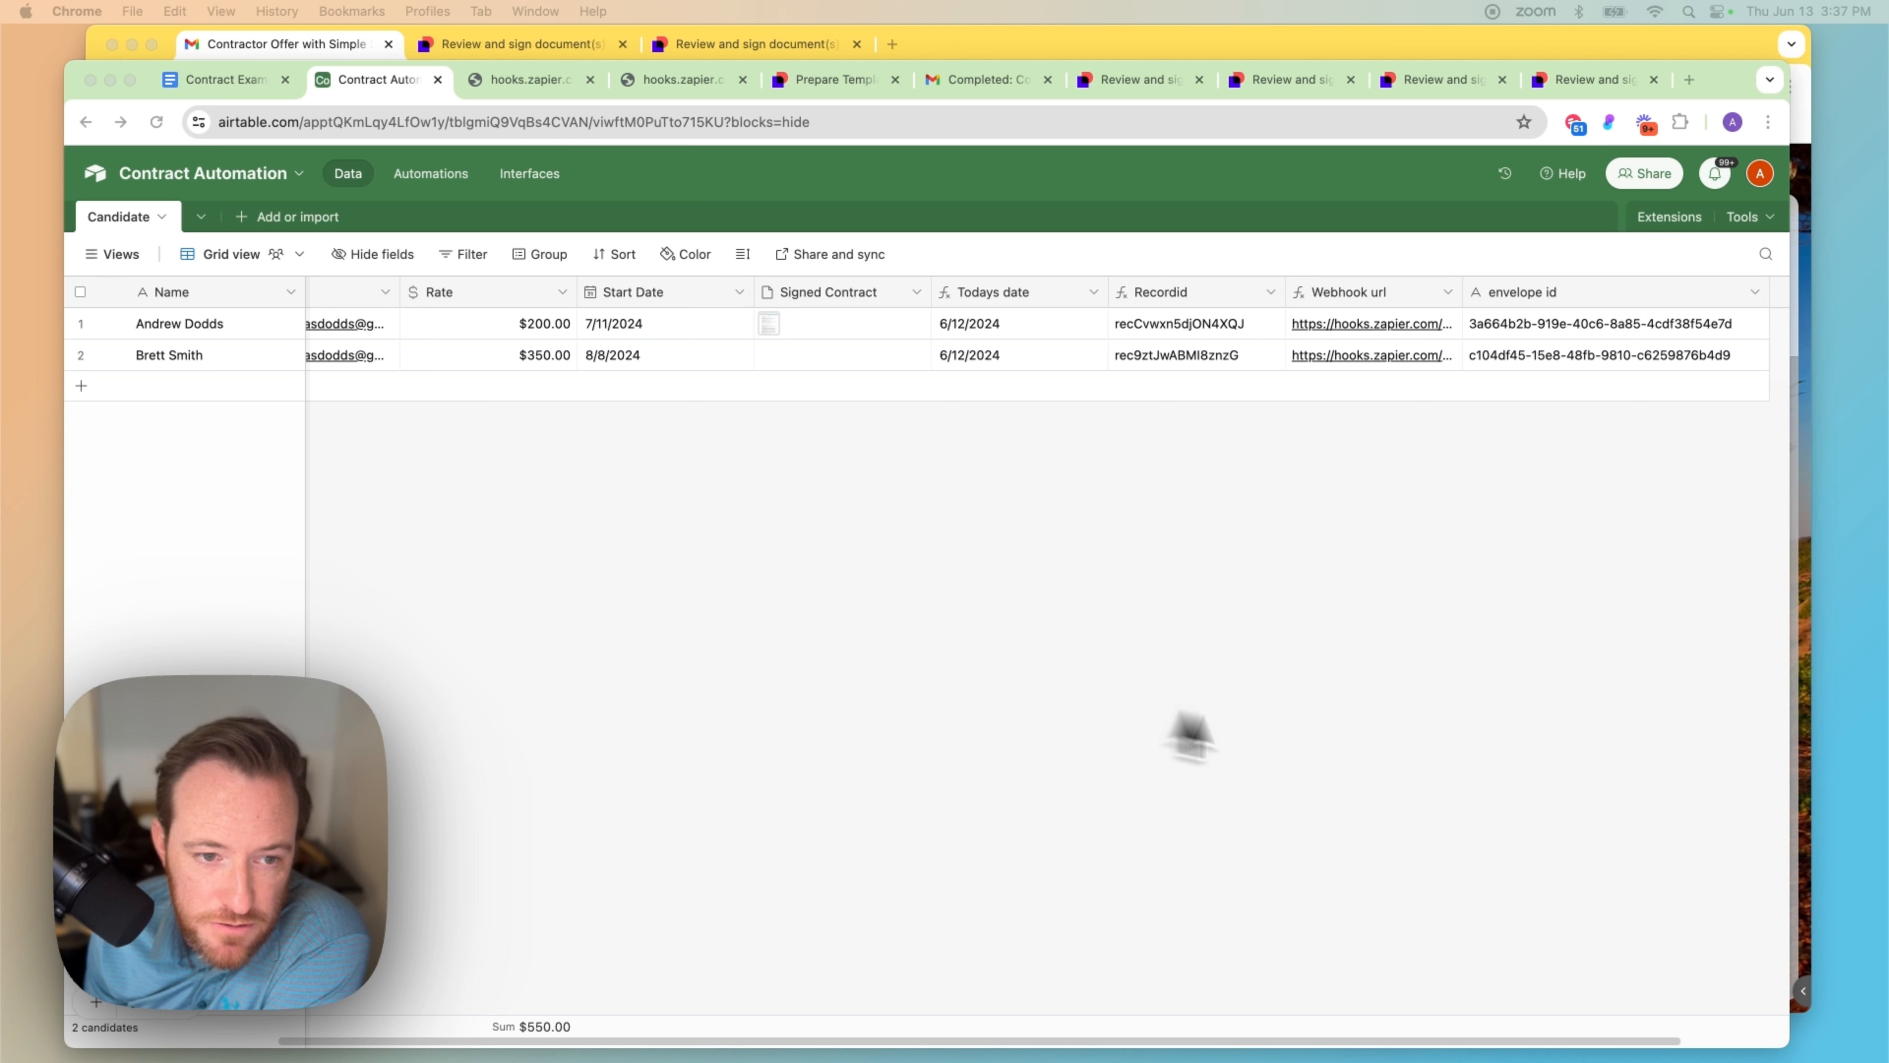
pyautogui.click(1064, 815)
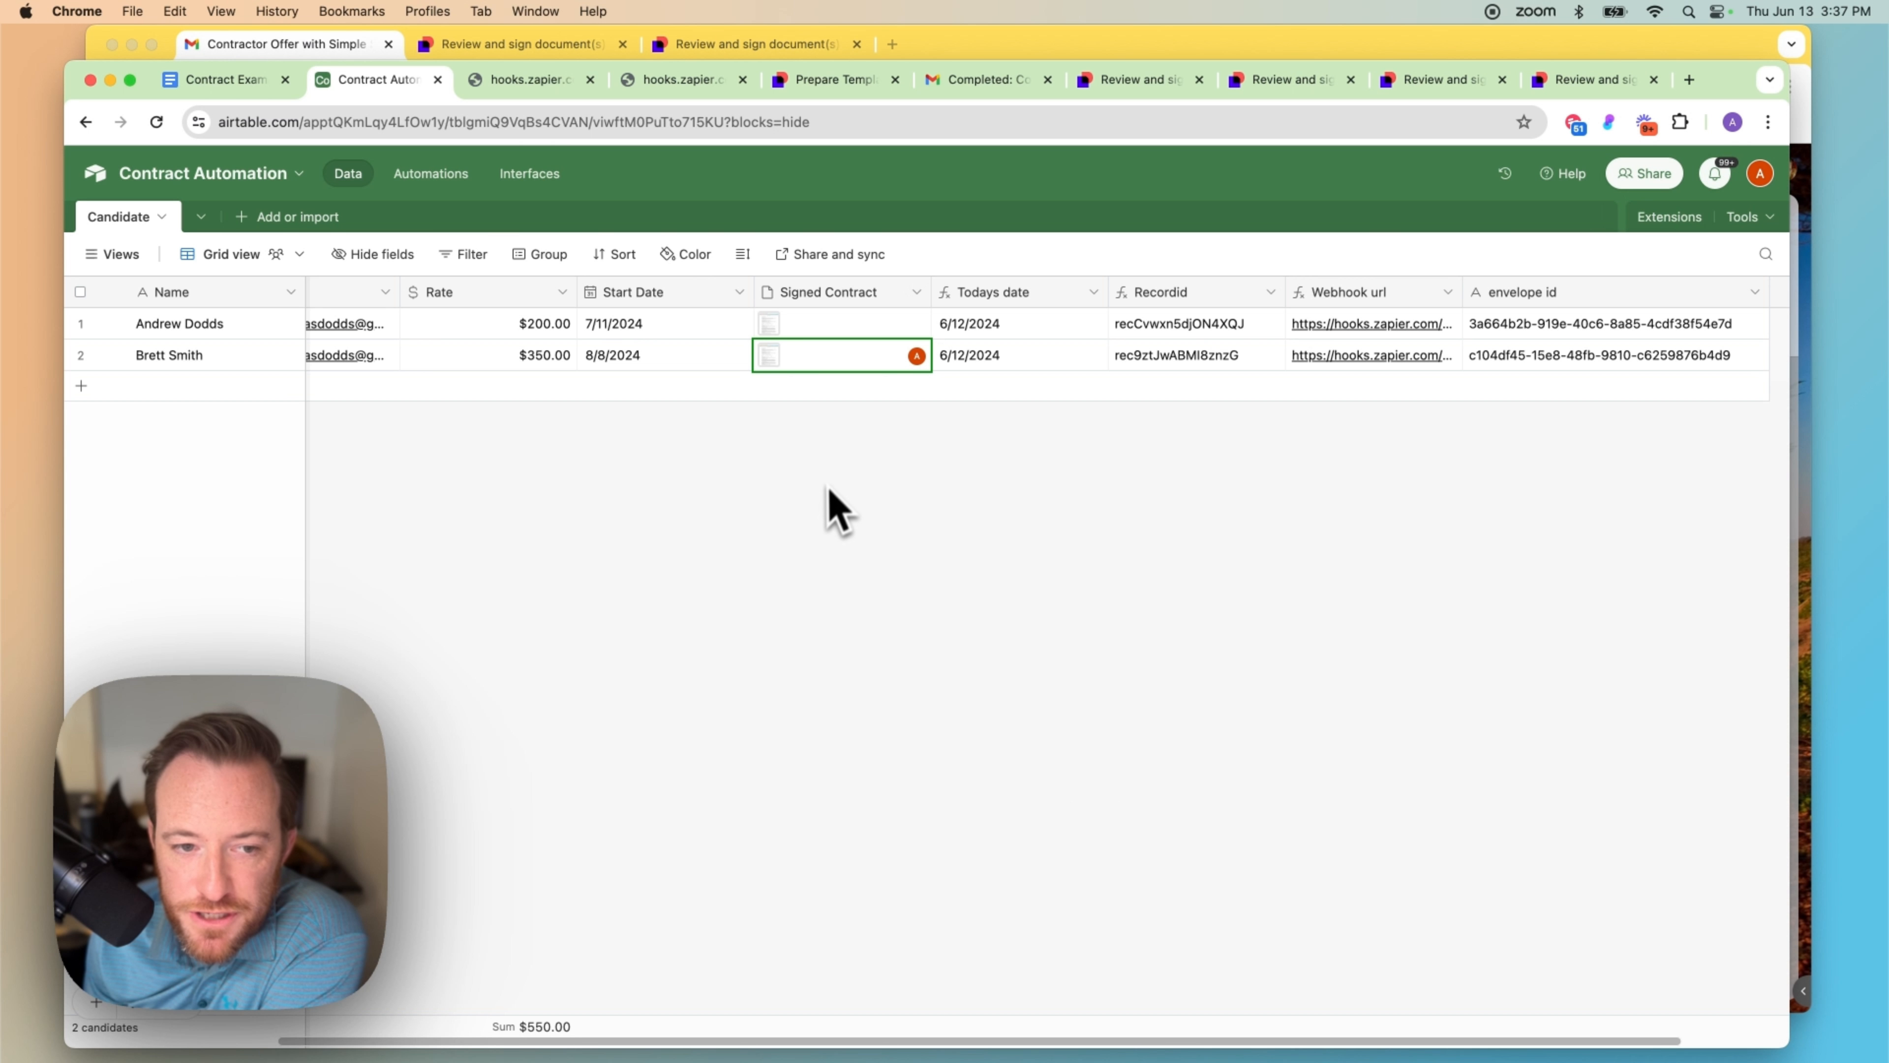
pyautogui.click(771, 358)
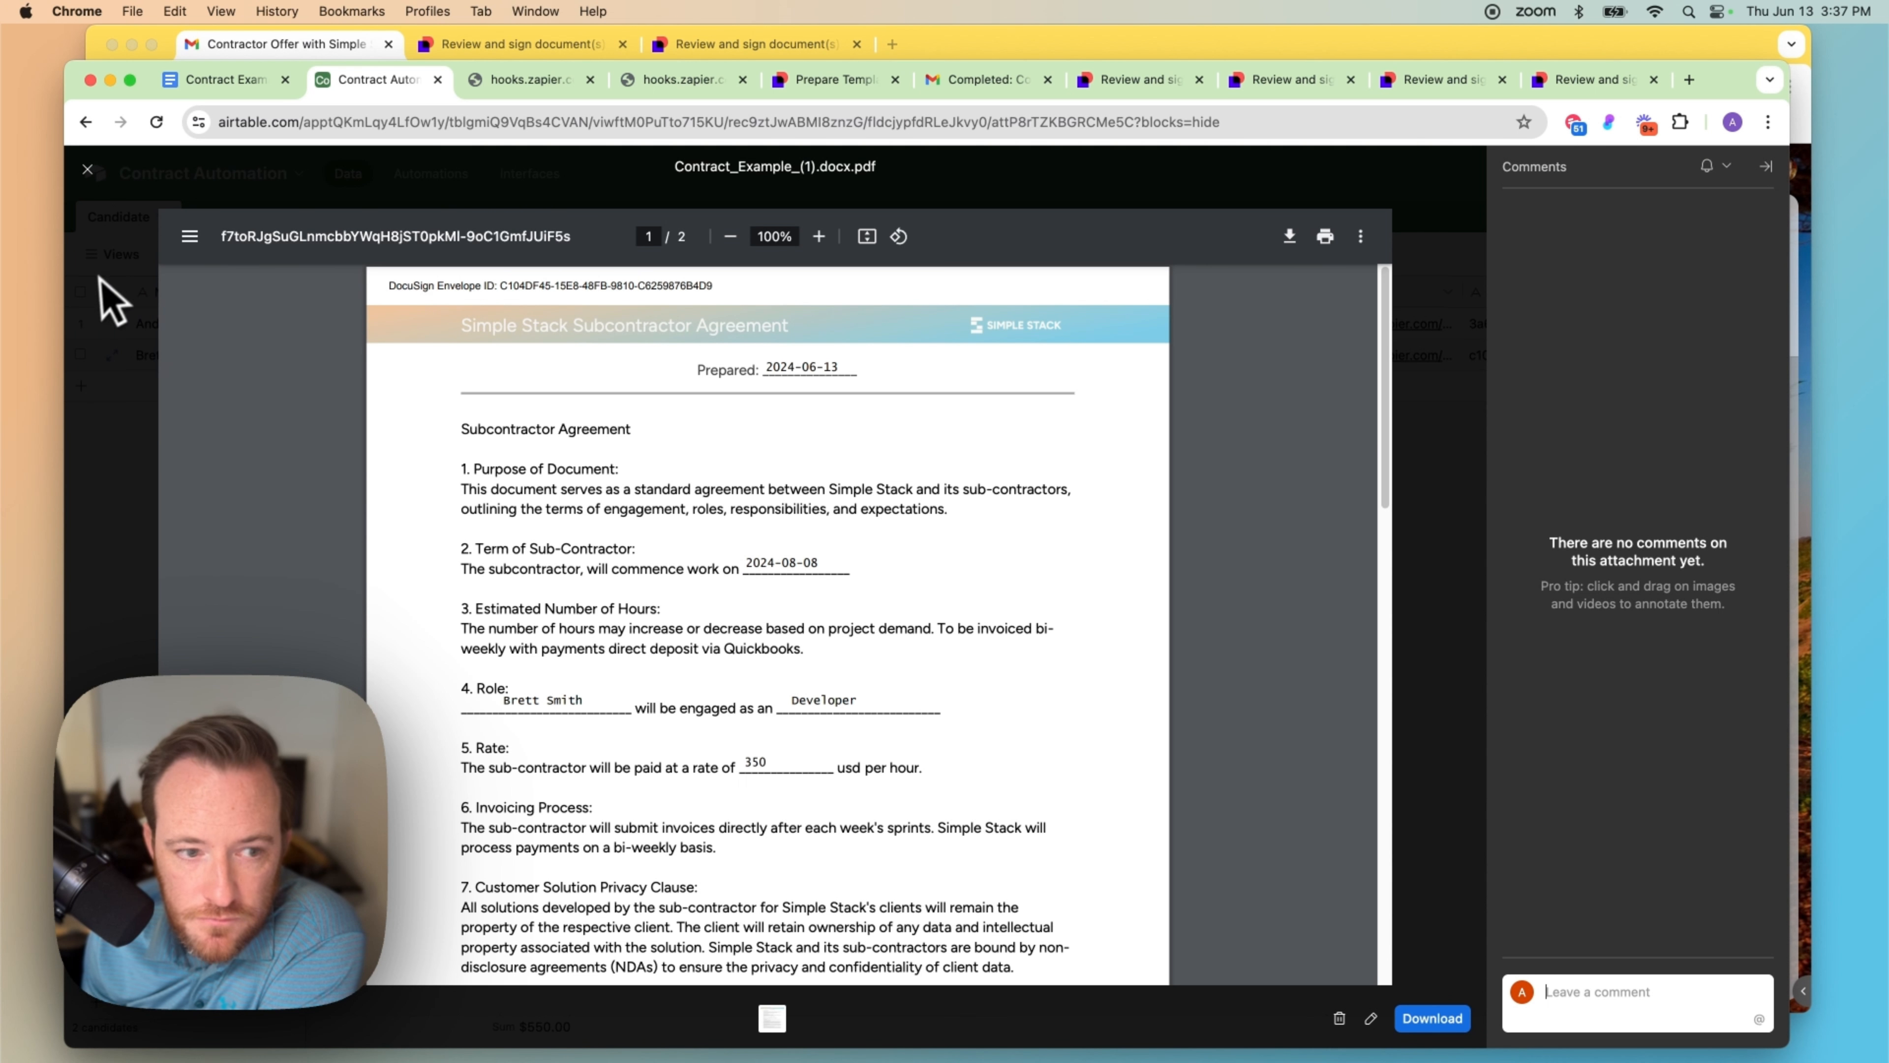
pyautogui.press('Escape')
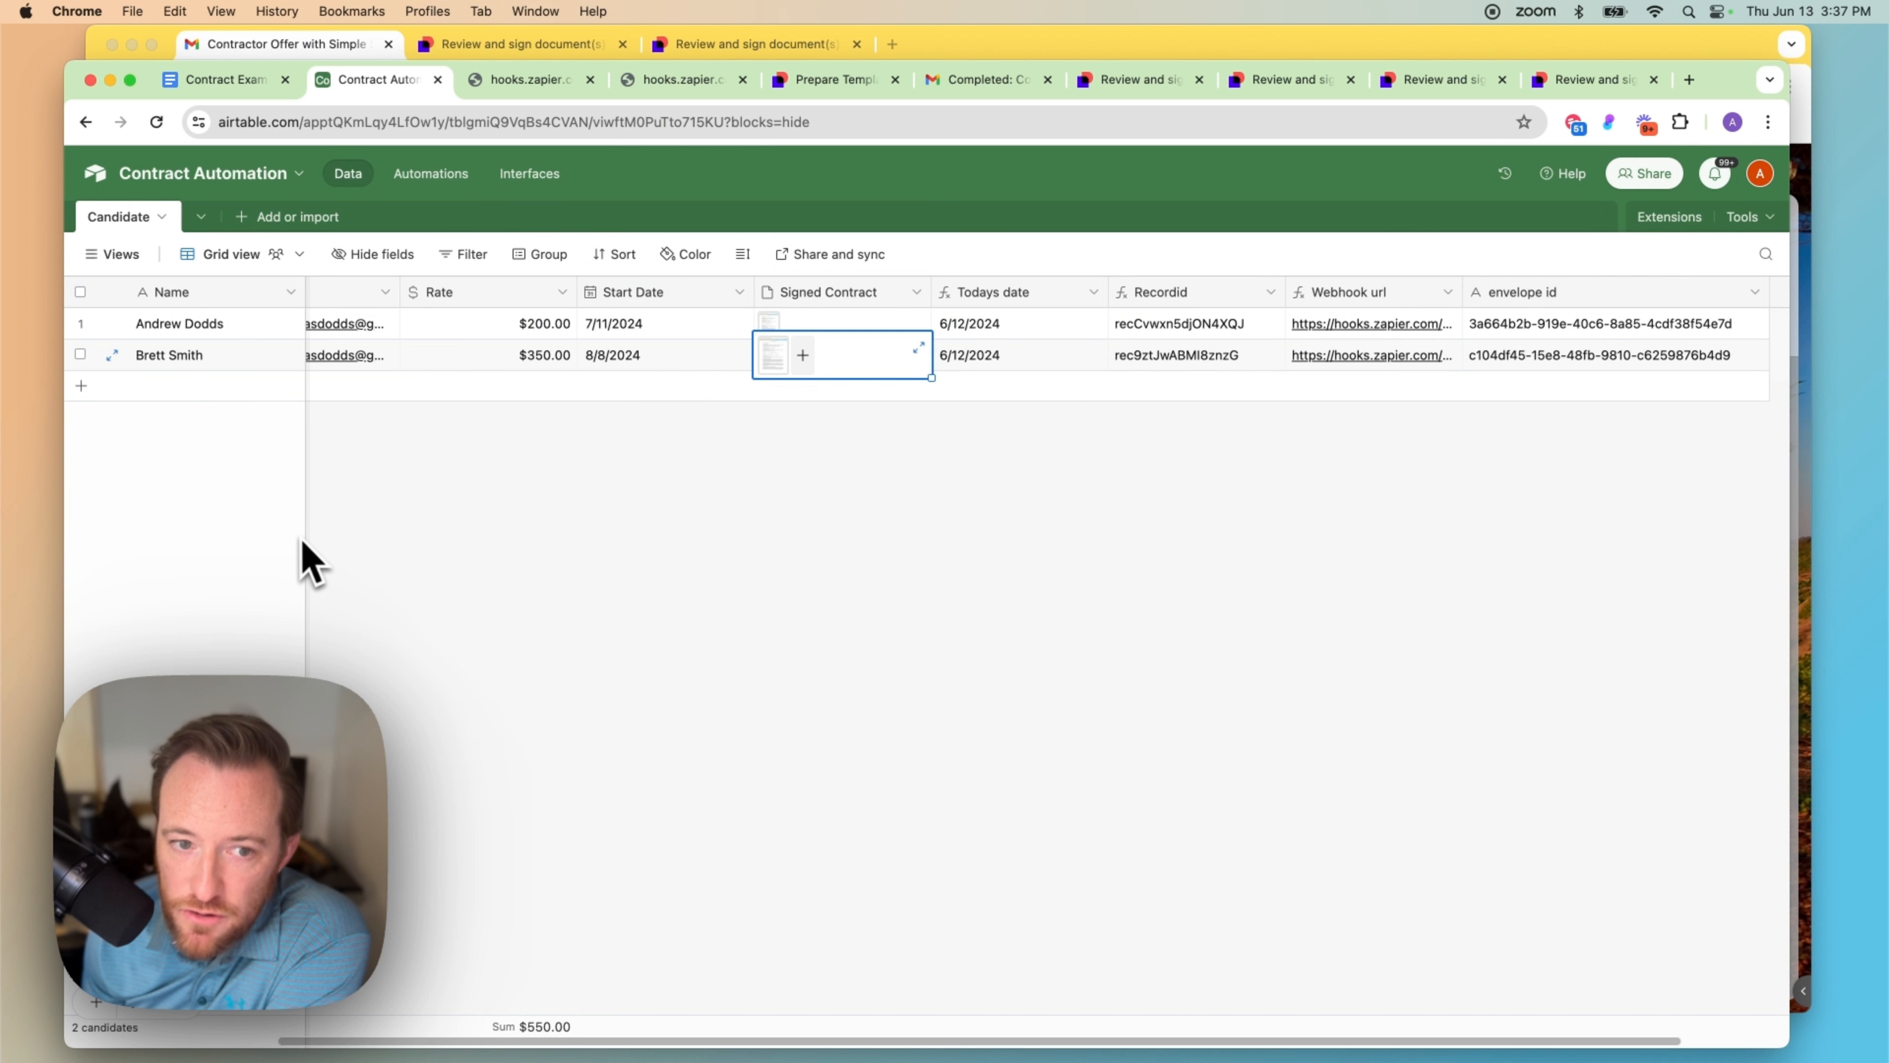